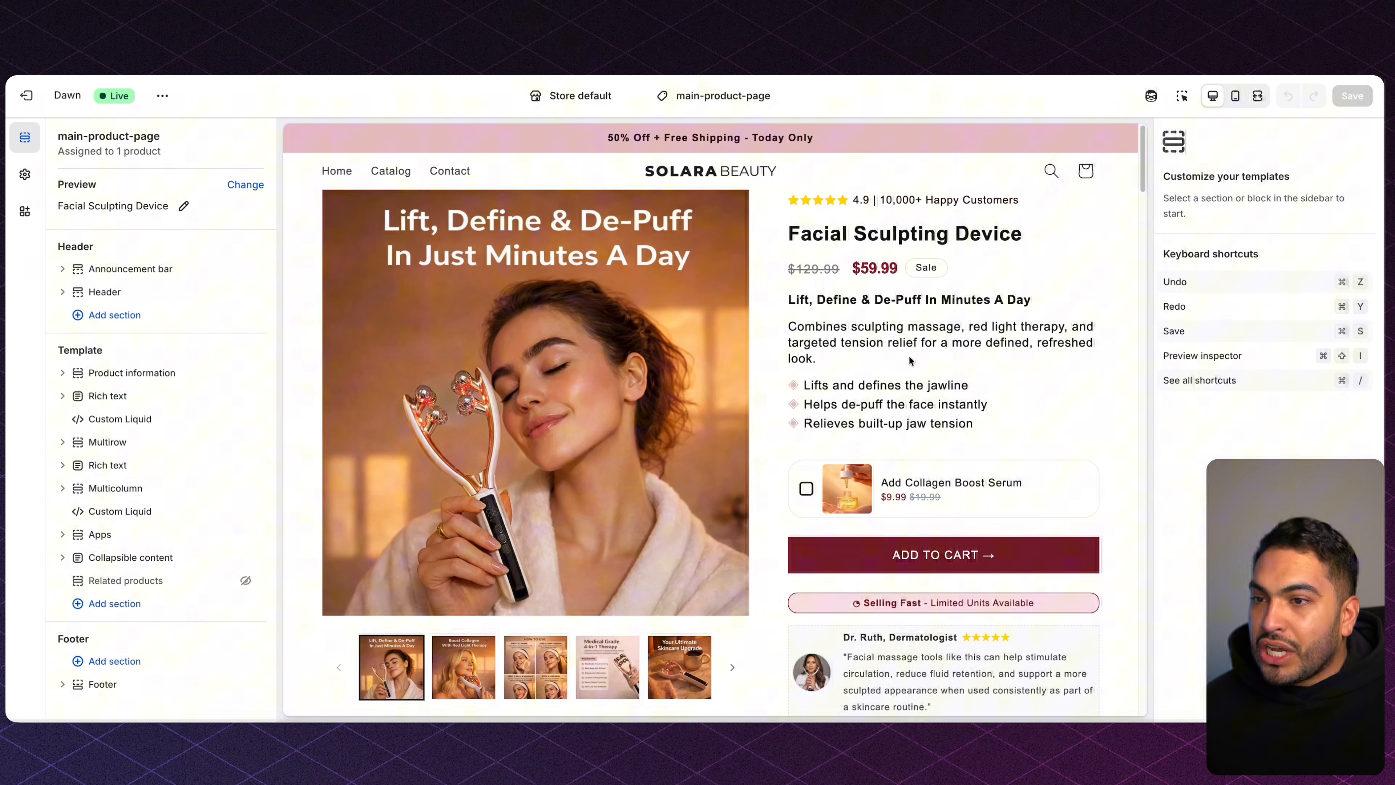
# Review the product copy's three benefit bullets and dermatologist review, scrolling down the notes.
pyautogui.moveTo(802, 385); pyautogui.dragTo(987, 487)
pyautogui.click(913, 456)
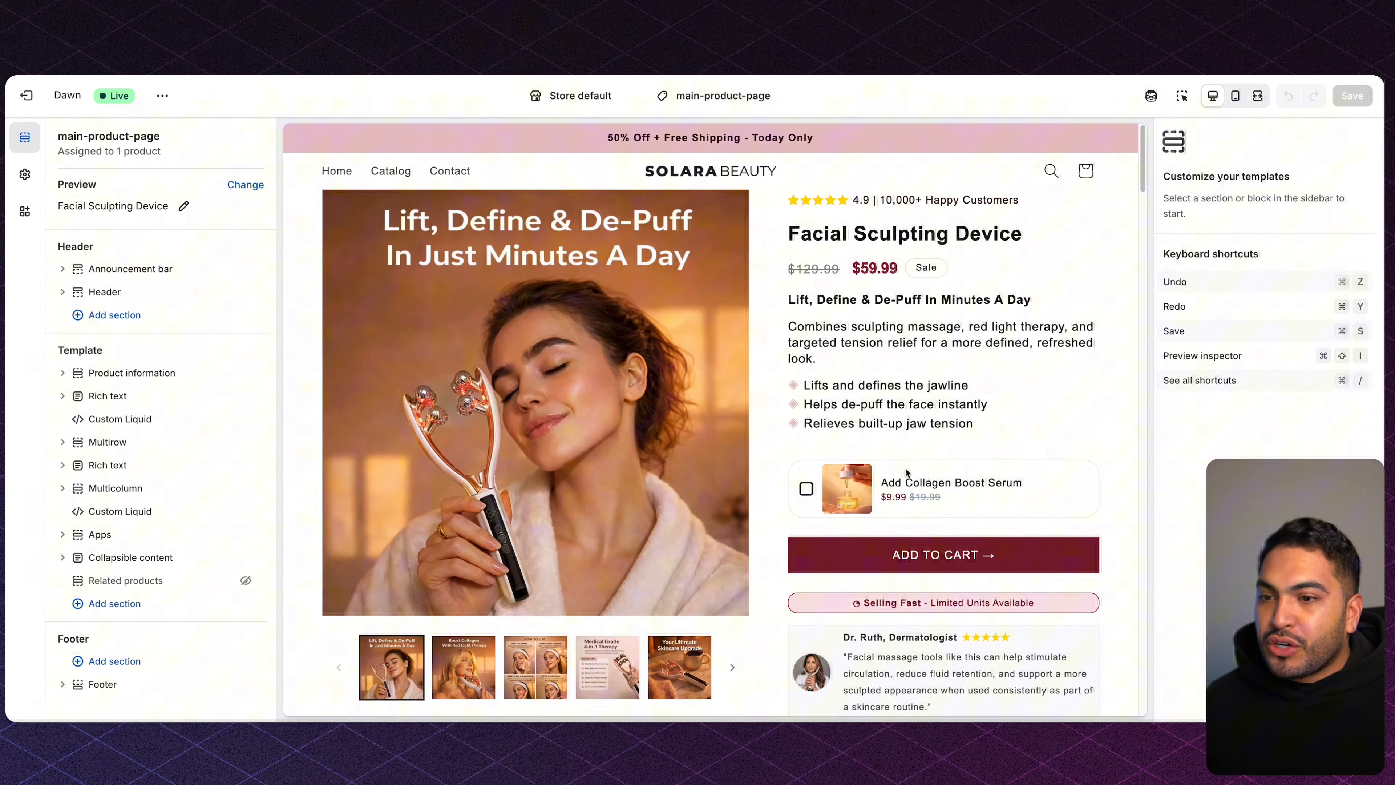
pyautogui.scroll(-4, 905, 467)
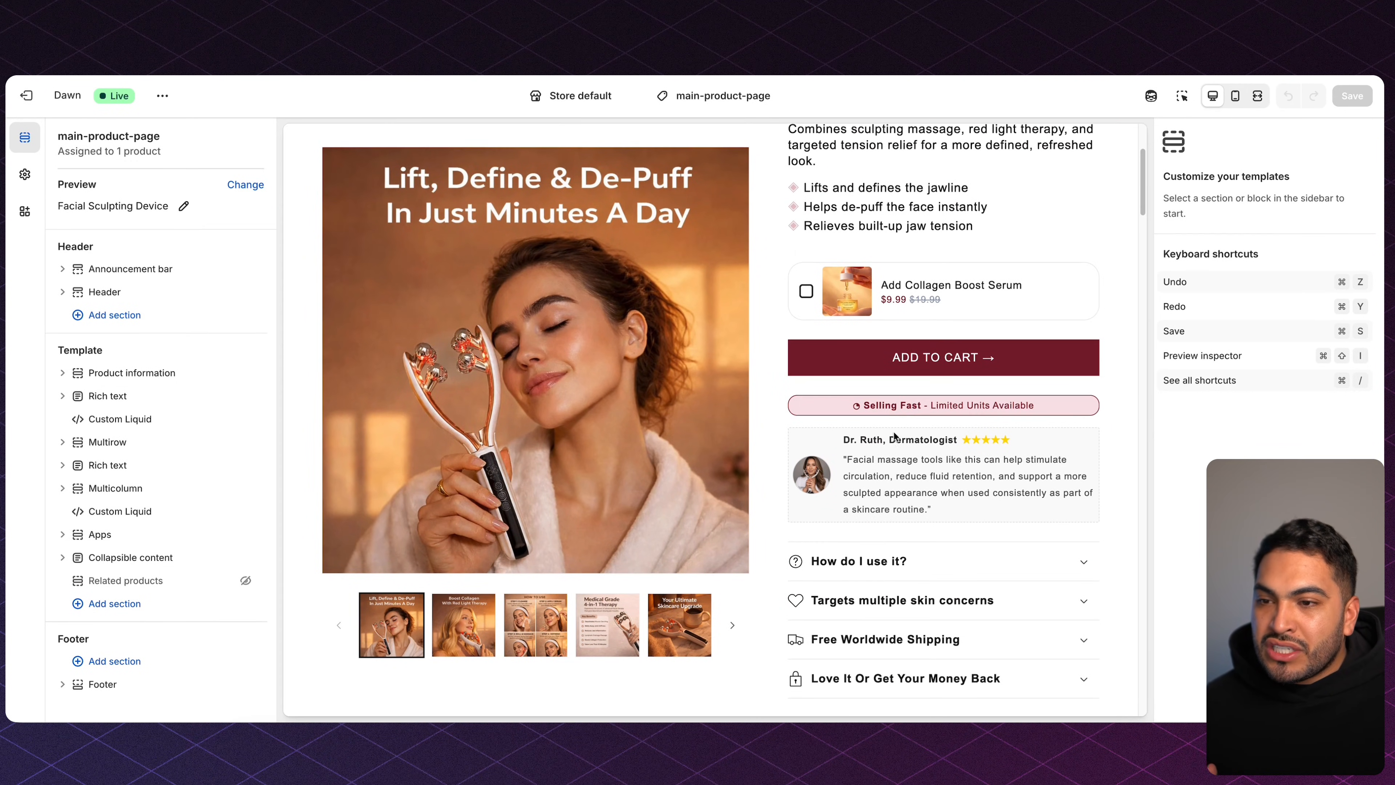
pyautogui.moveTo(860, 439); pyautogui.dragTo(997, 505)
pyautogui.click(997, 505)
pyautogui.scroll(-3, 954, 577)
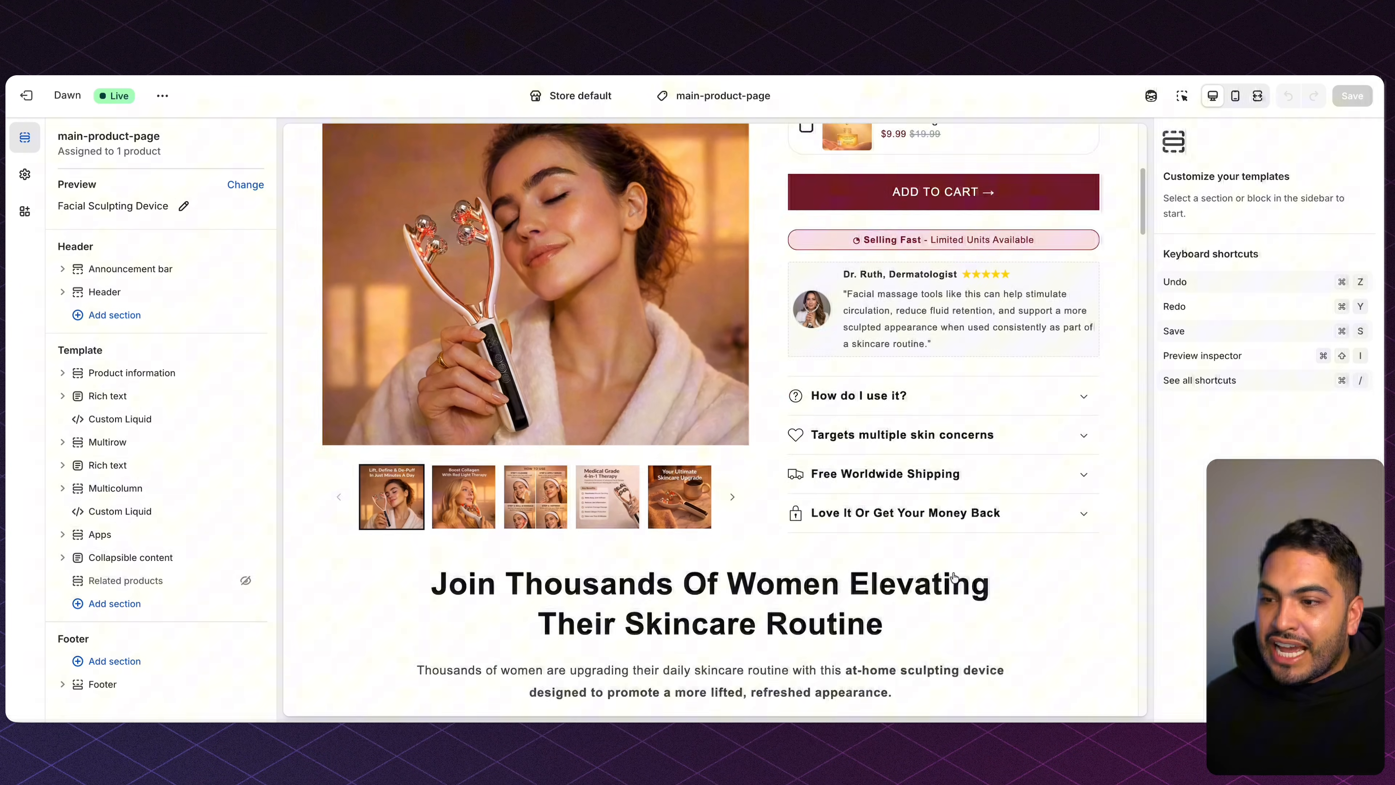
pyautogui.scroll(-20, 953, 576)
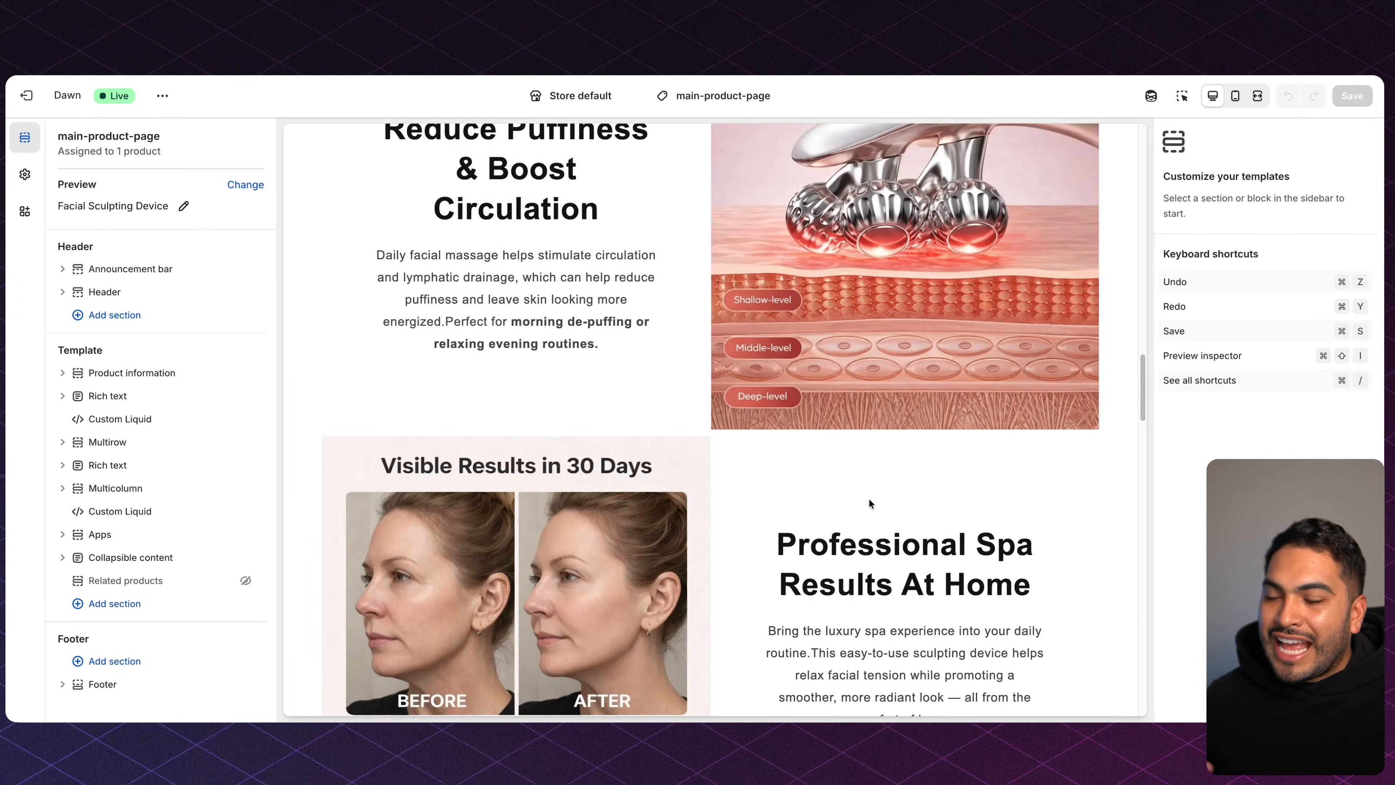
pyautogui.scroll(-20, 869, 500)
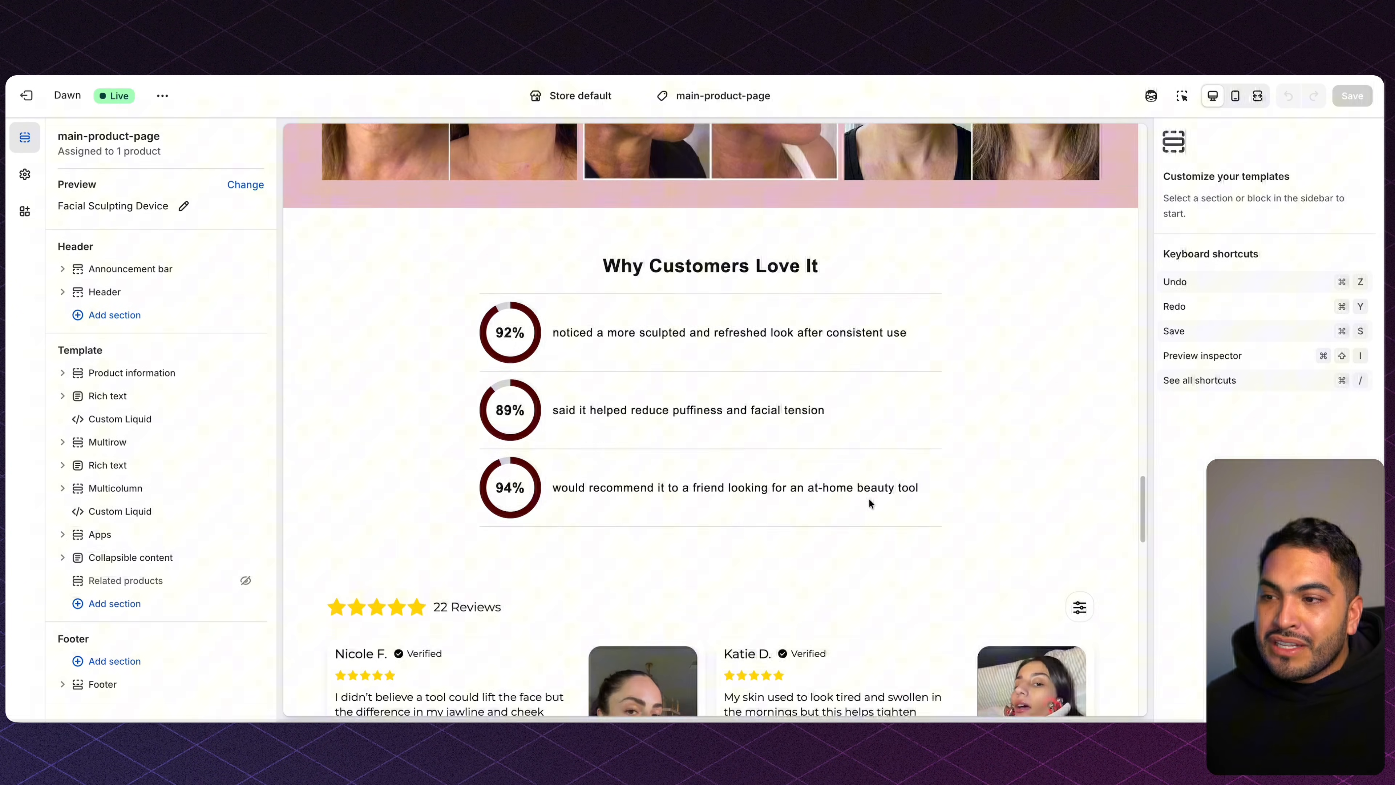
pyautogui.scroll(-6, 868, 500)
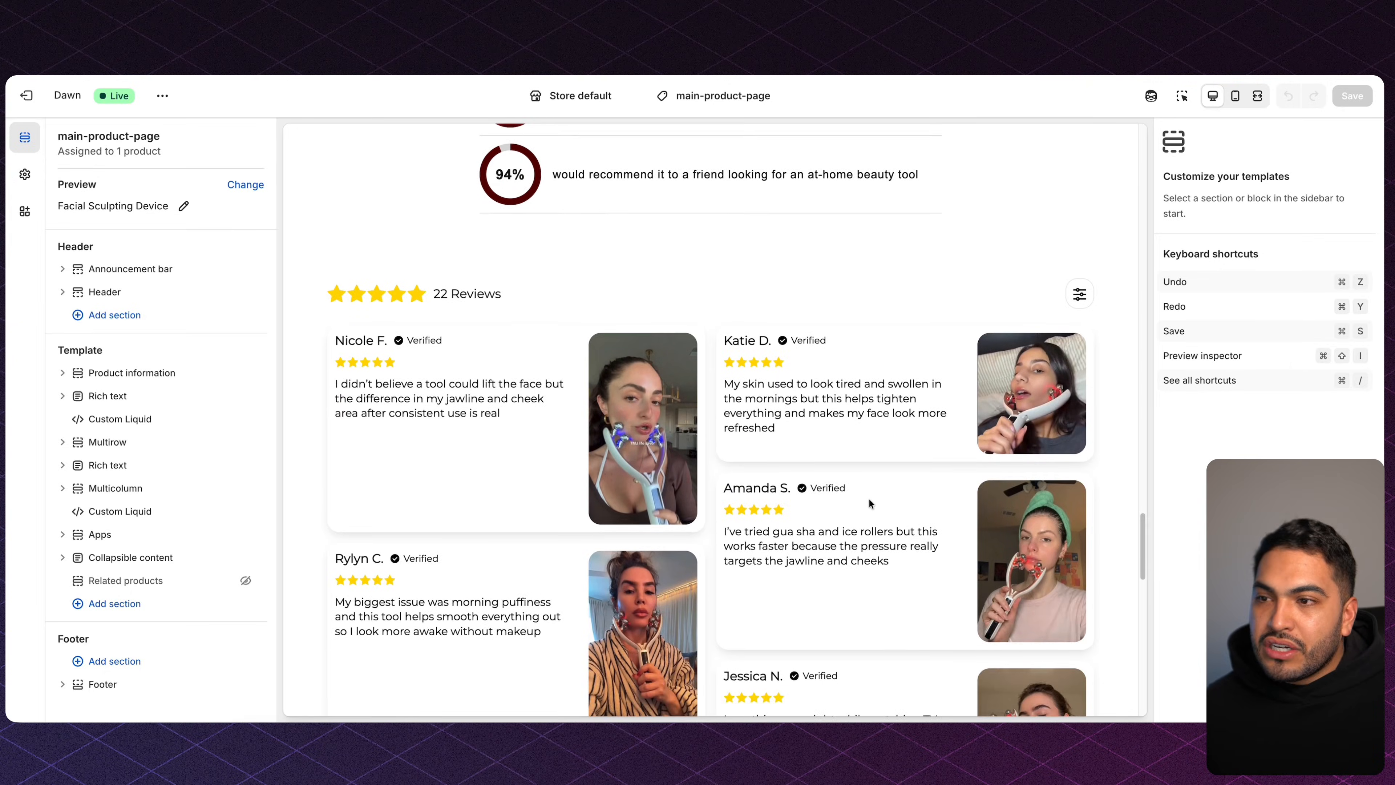
pyautogui.scroll(-5, 868, 499)
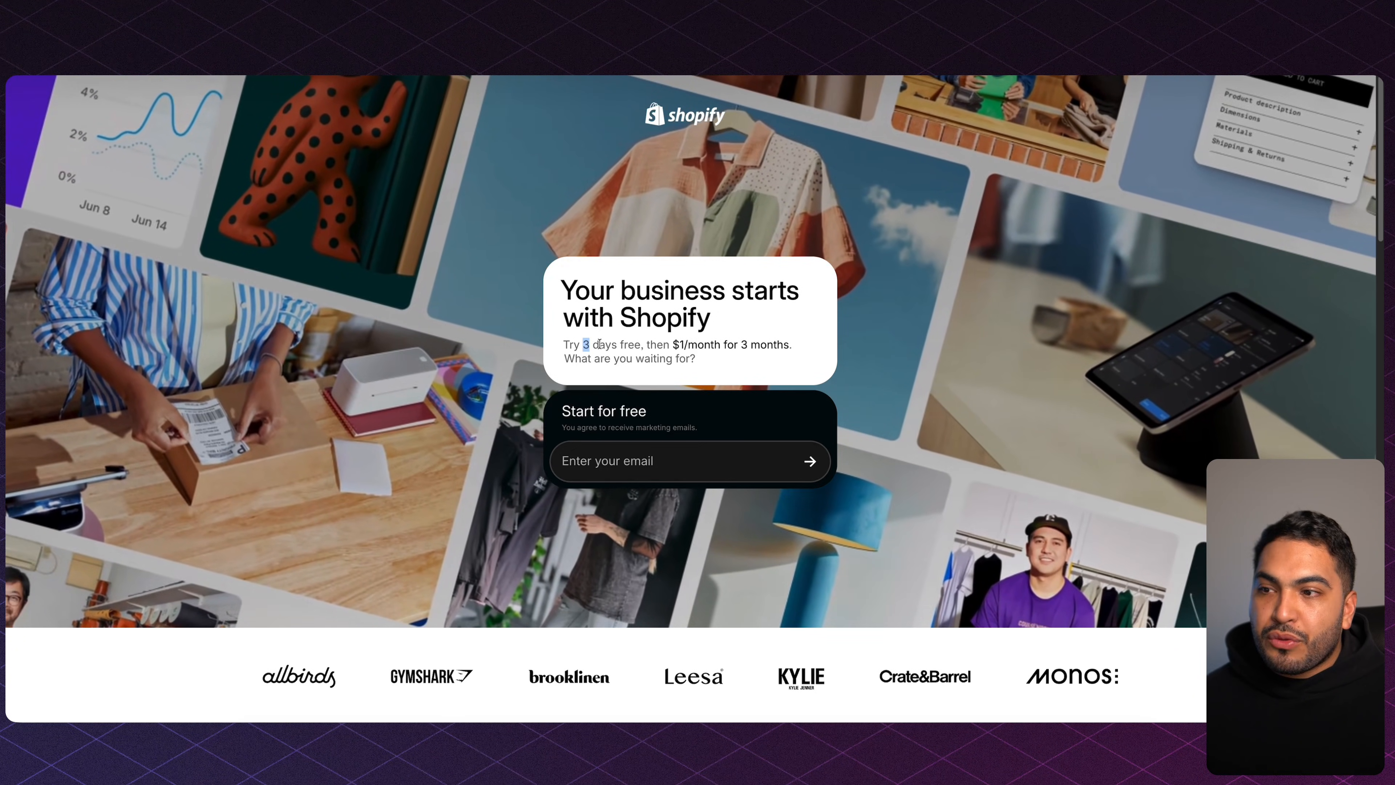
# Check the free-trial pricing line, the $30.19 variant price, and the Description Code and Product Title Smaller snippets.
pyautogui.moveTo(583, 344); pyautogui.dragTo(794, 344)
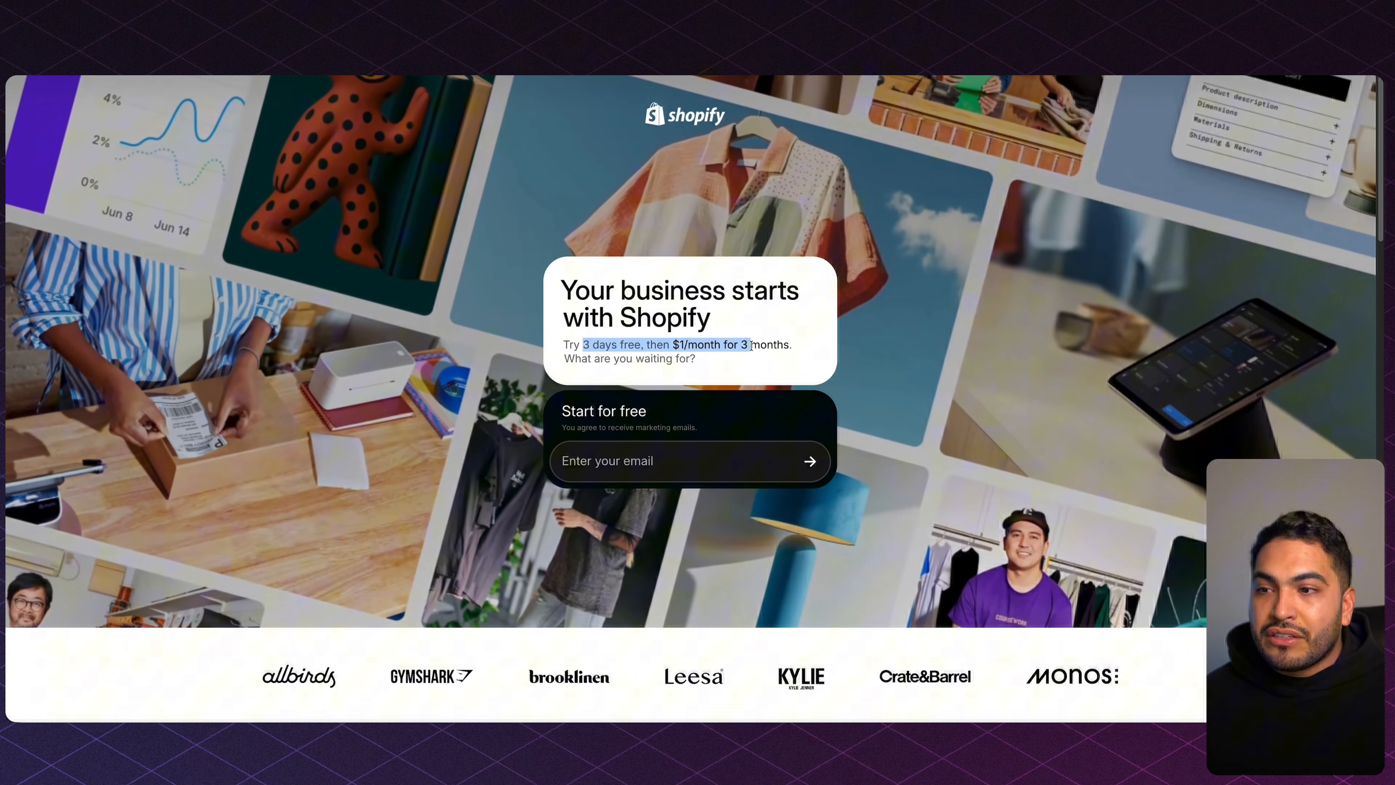
pyautogui.click(529, 254)
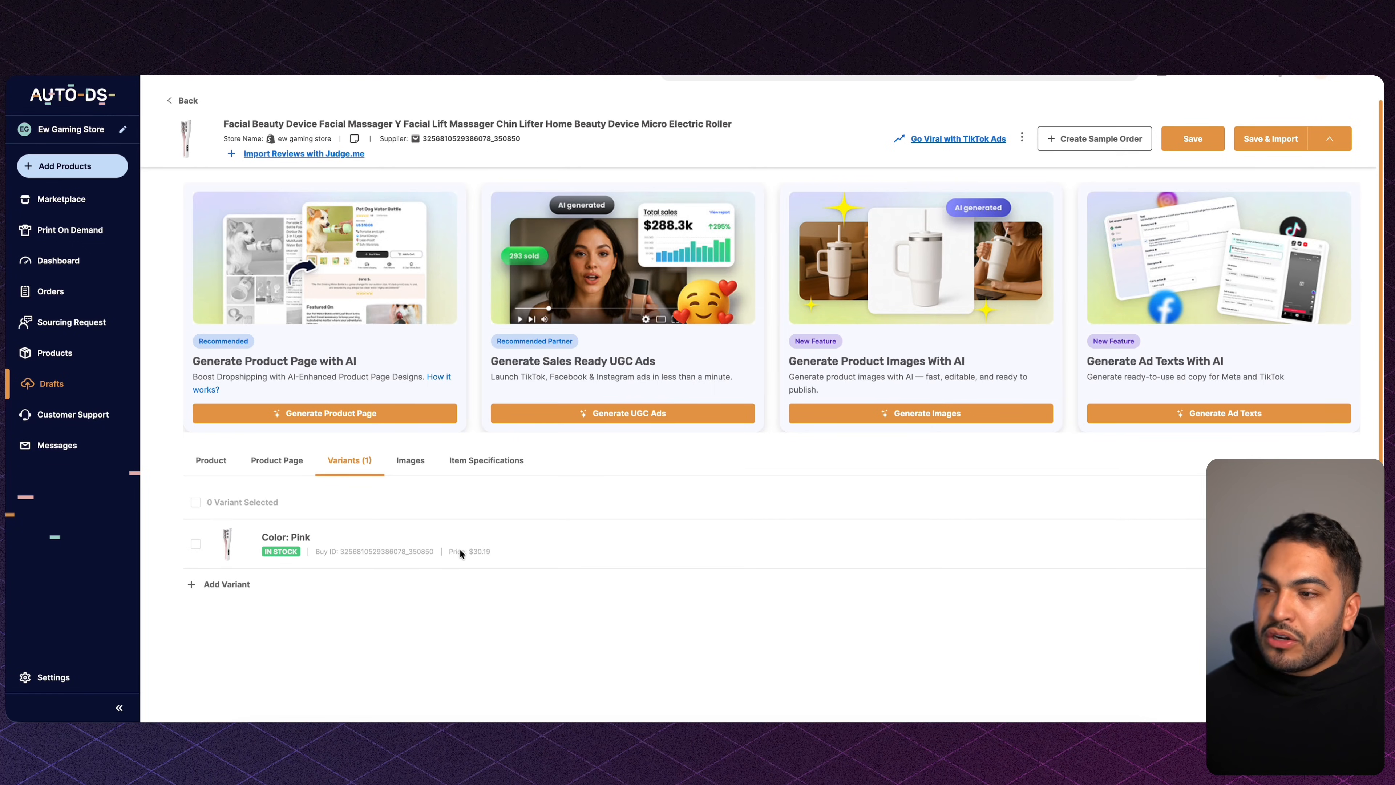
pyautogui.moveTo(447, 551); pyautogui.dragTo(483, 552)
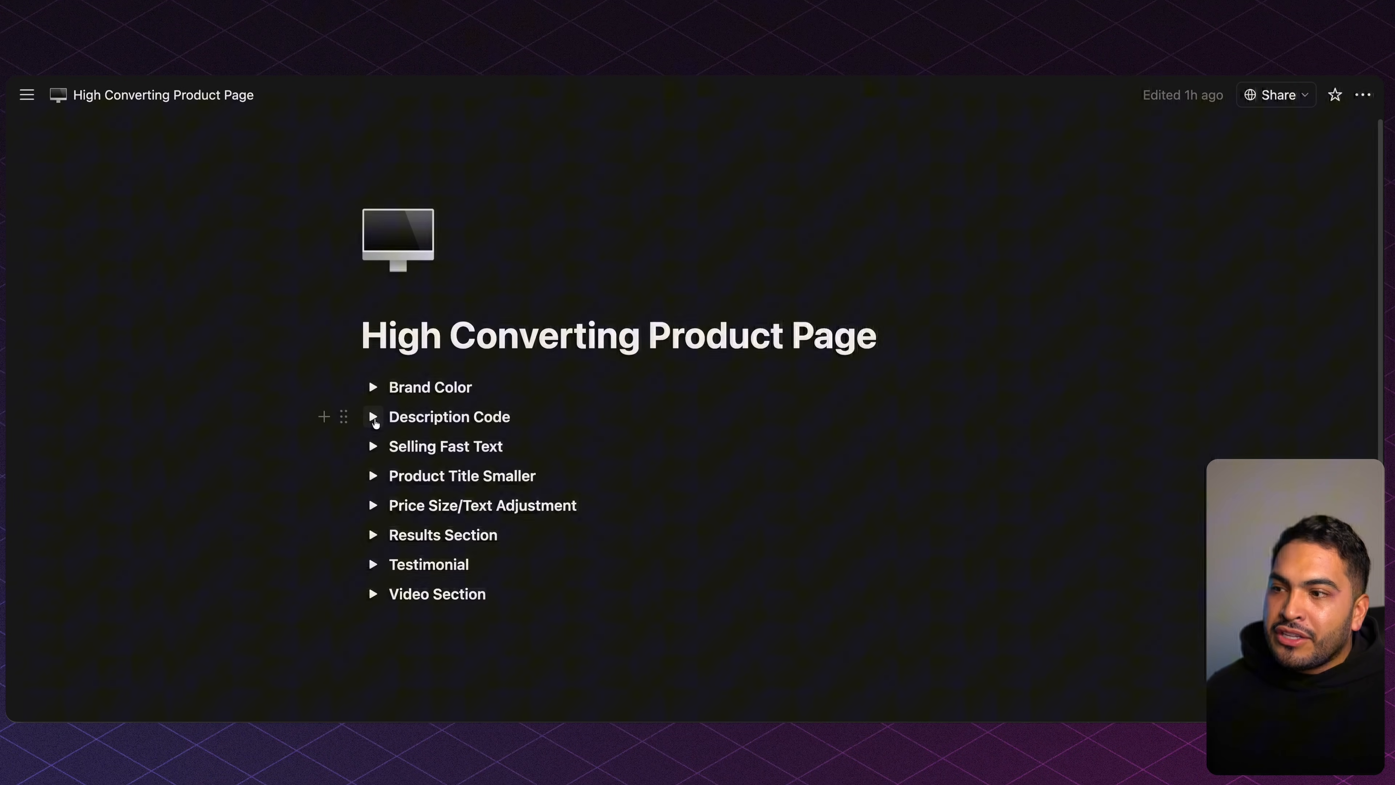
pyautogui.click(373, 417)
pyautogui.click(373, 417)
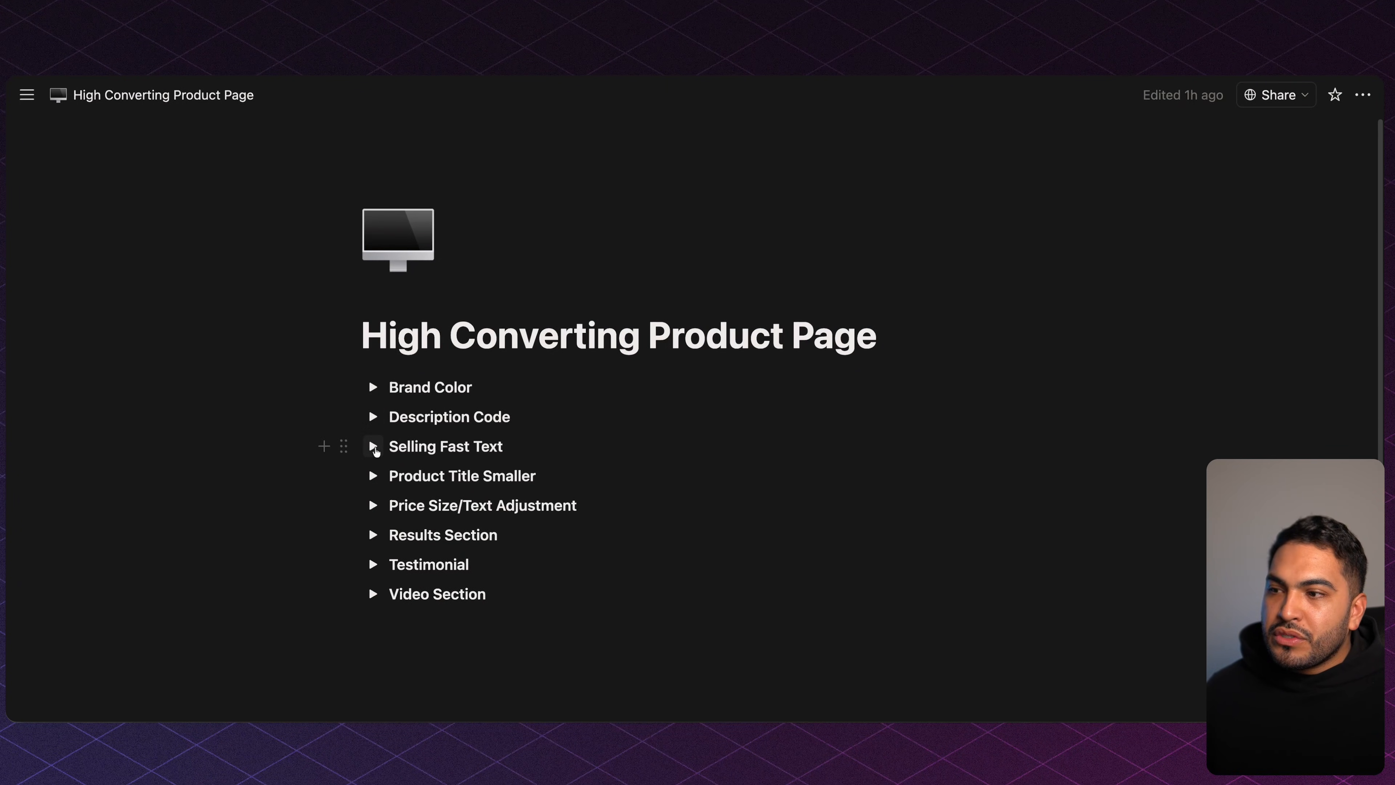
pyautogui.click(373, 476)
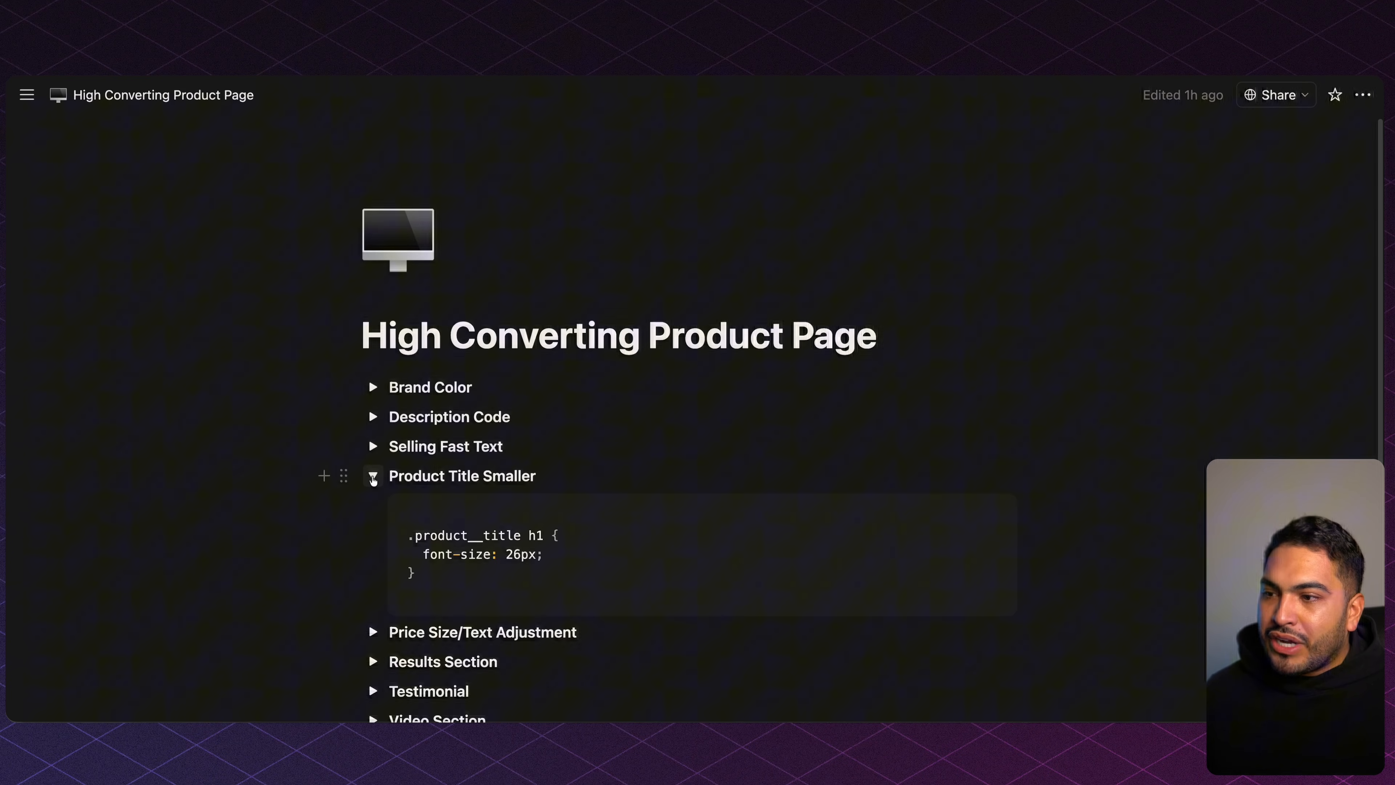
pyautogui.click(373, 477)
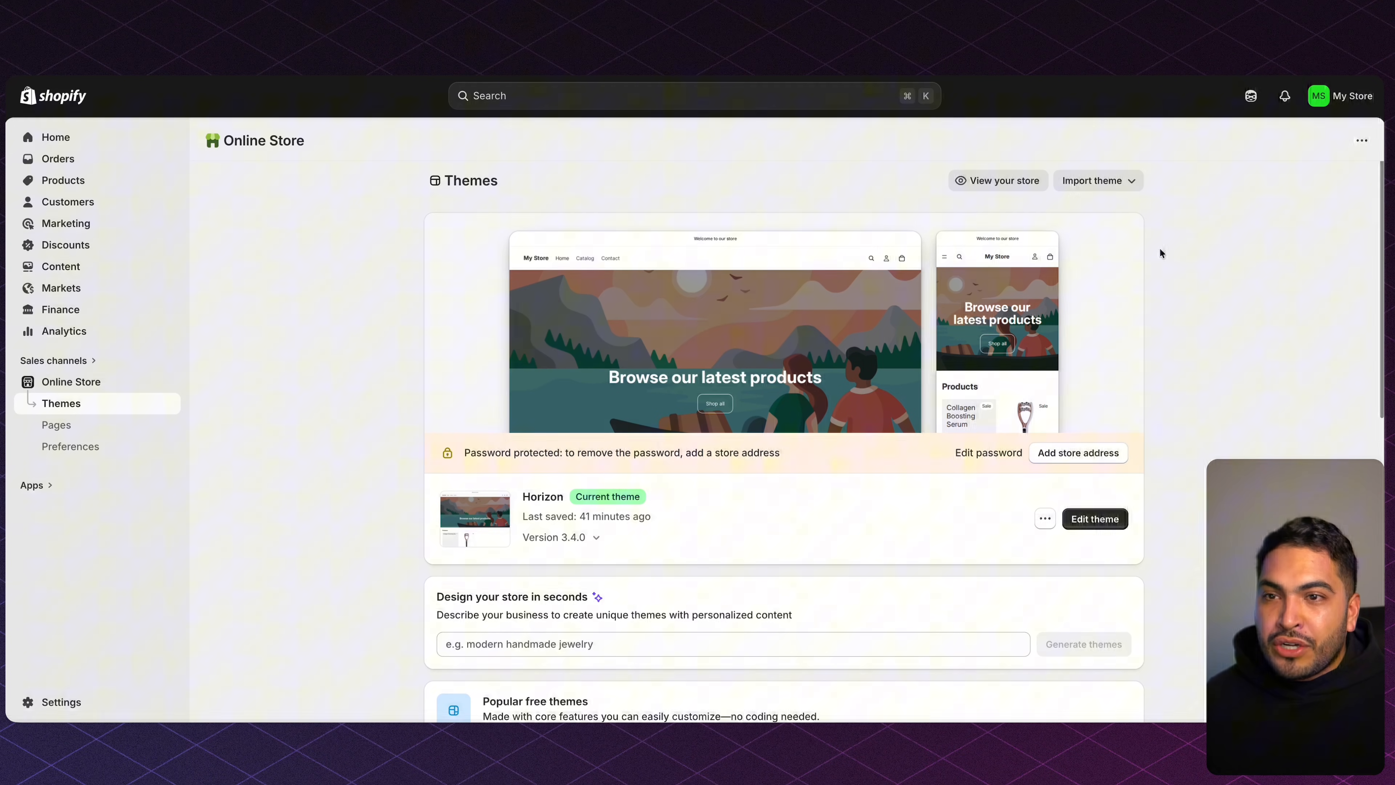
# Search the Shopify Theme Store for 'dawn' and open the Dawn theme page.
pyautogui.click(1114, 189)
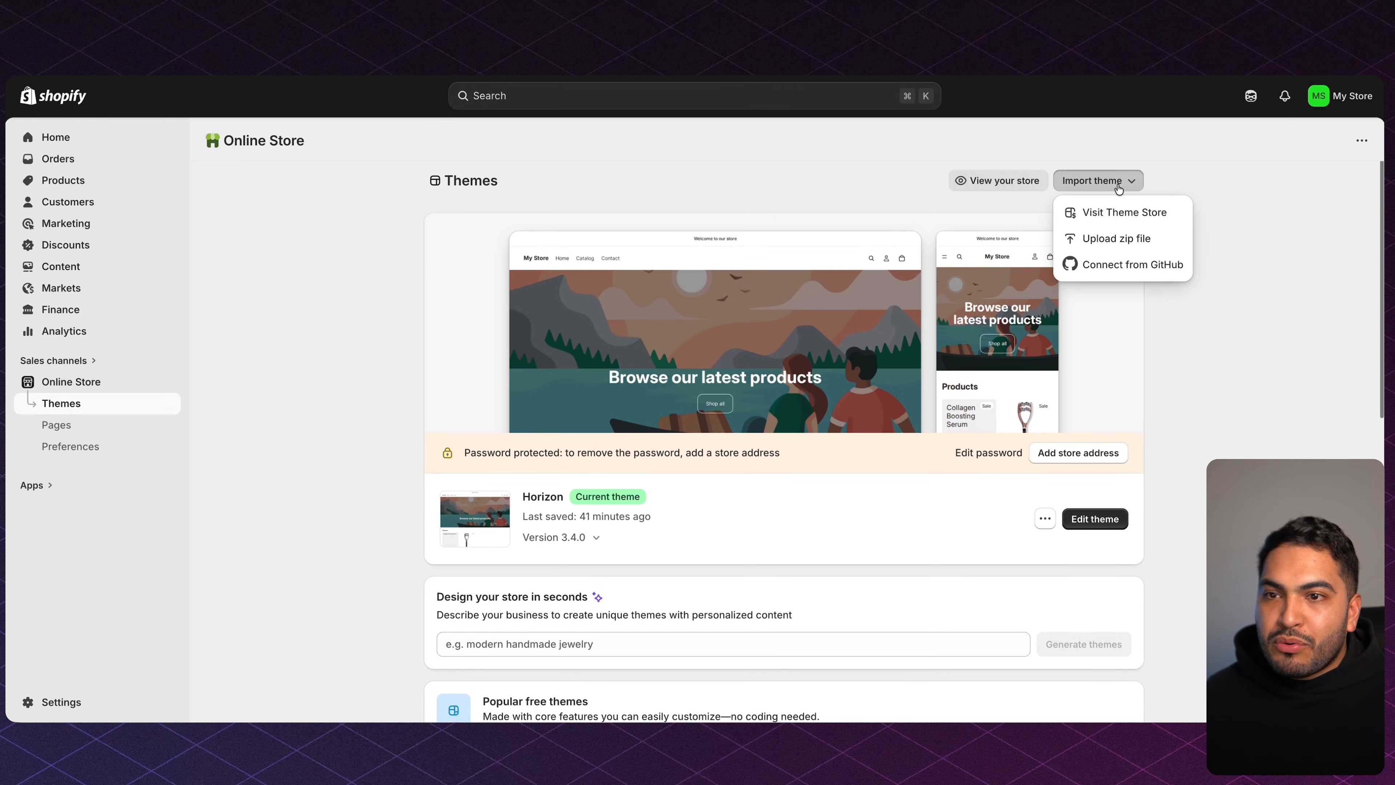
pyautogui.click(1123, 213)
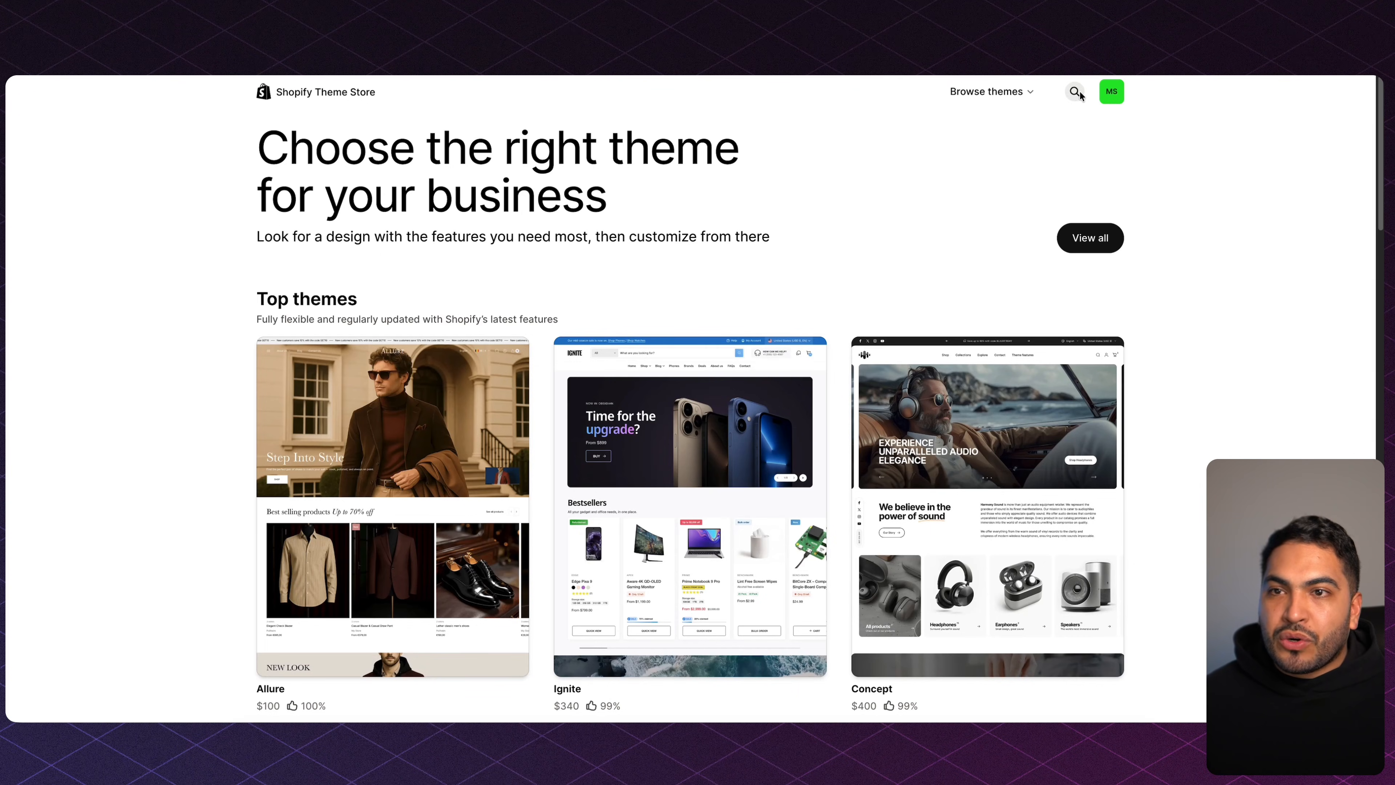
pyautogui.click(1076, 91)
pyautogui.write('dawn')
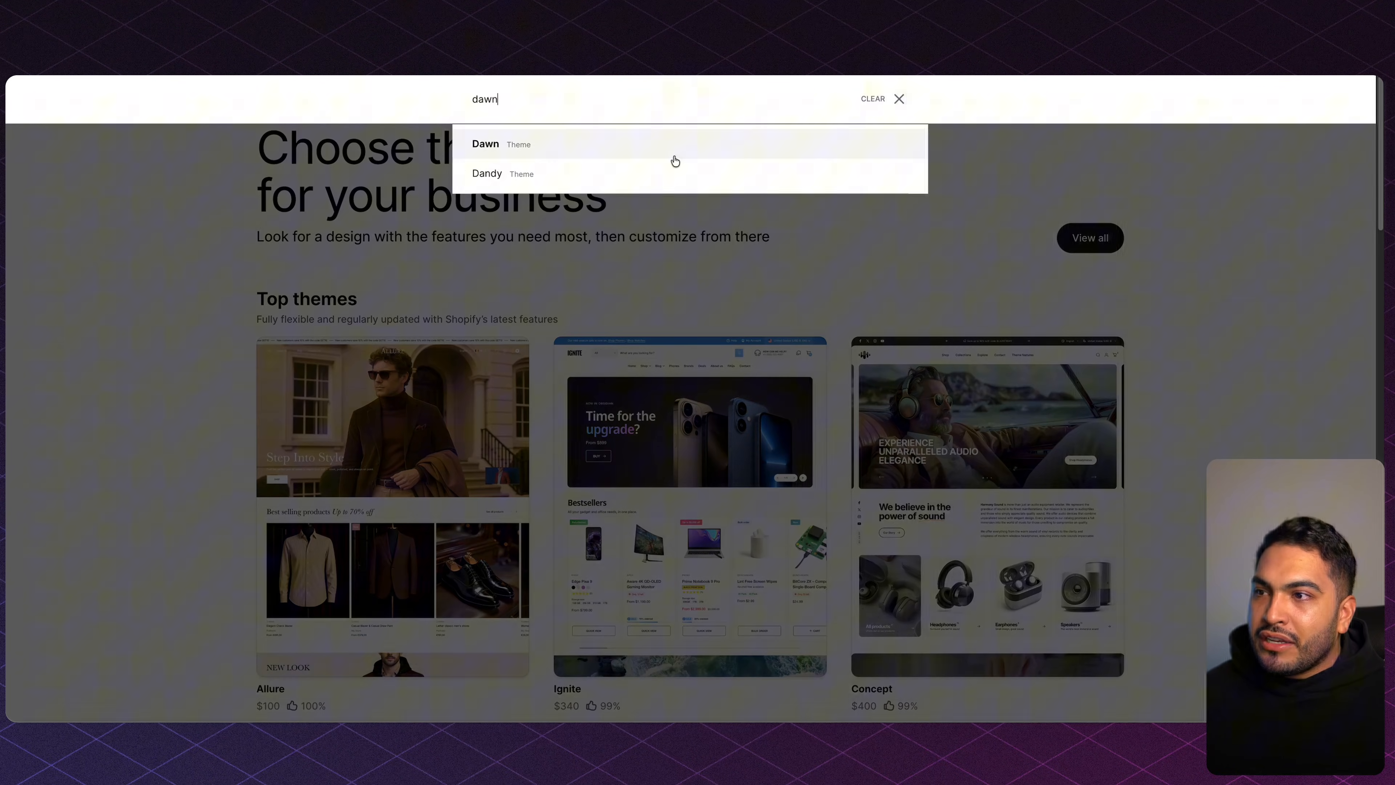
pyautogui.click(675, 158)
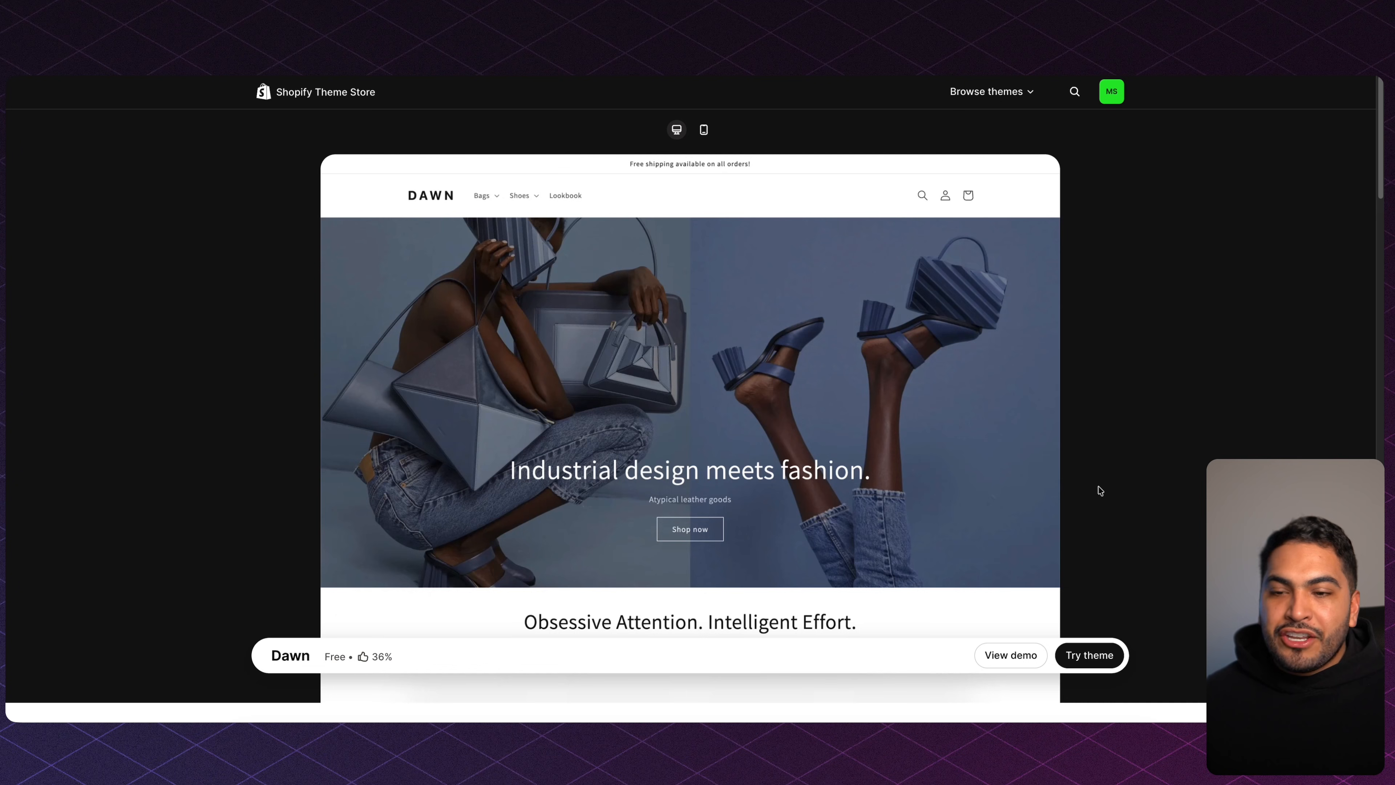
# Add Dawn to the theme library, publish it as the current theme, and edit it.
pyautogui.click(1090, 655)
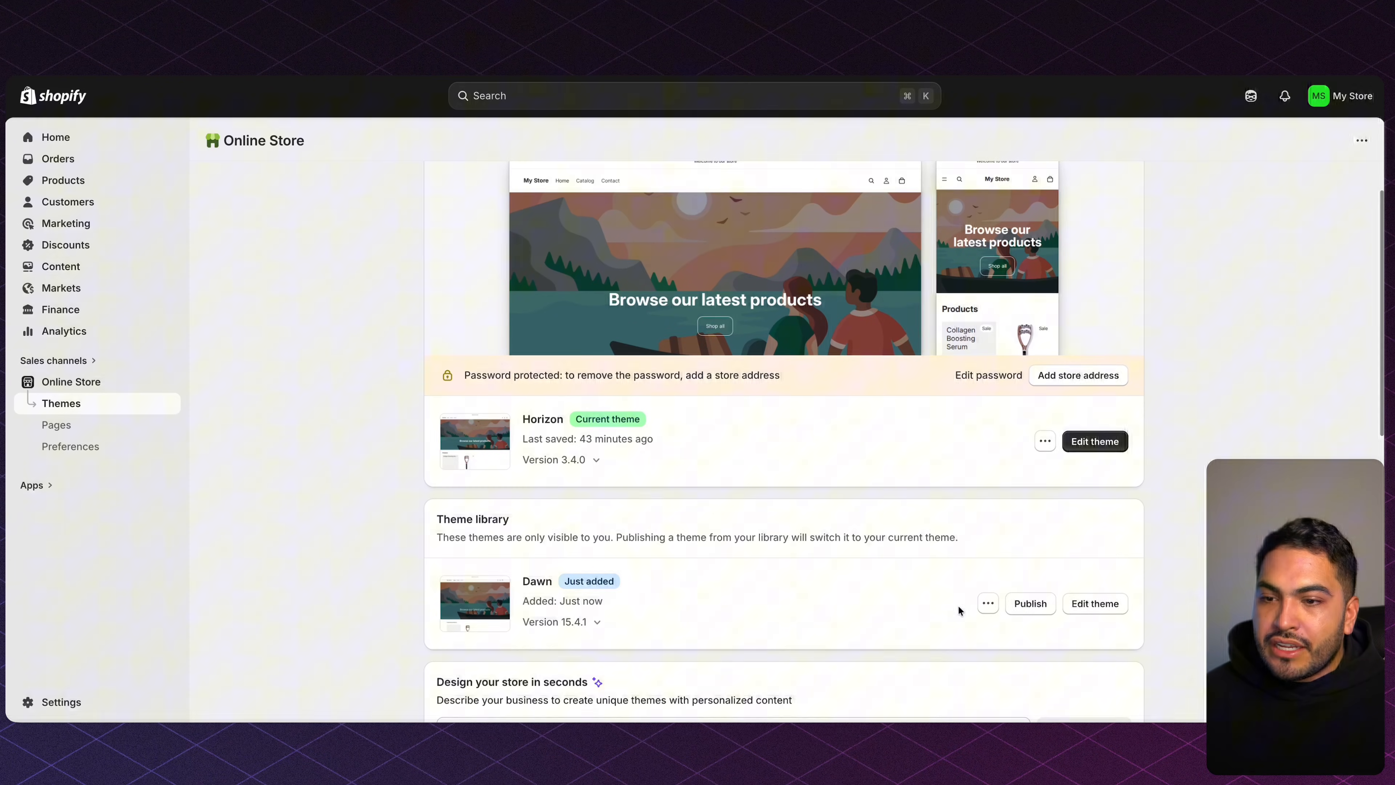
pyautogui.click(1027, 604)
pyautogui.click(893, 536)
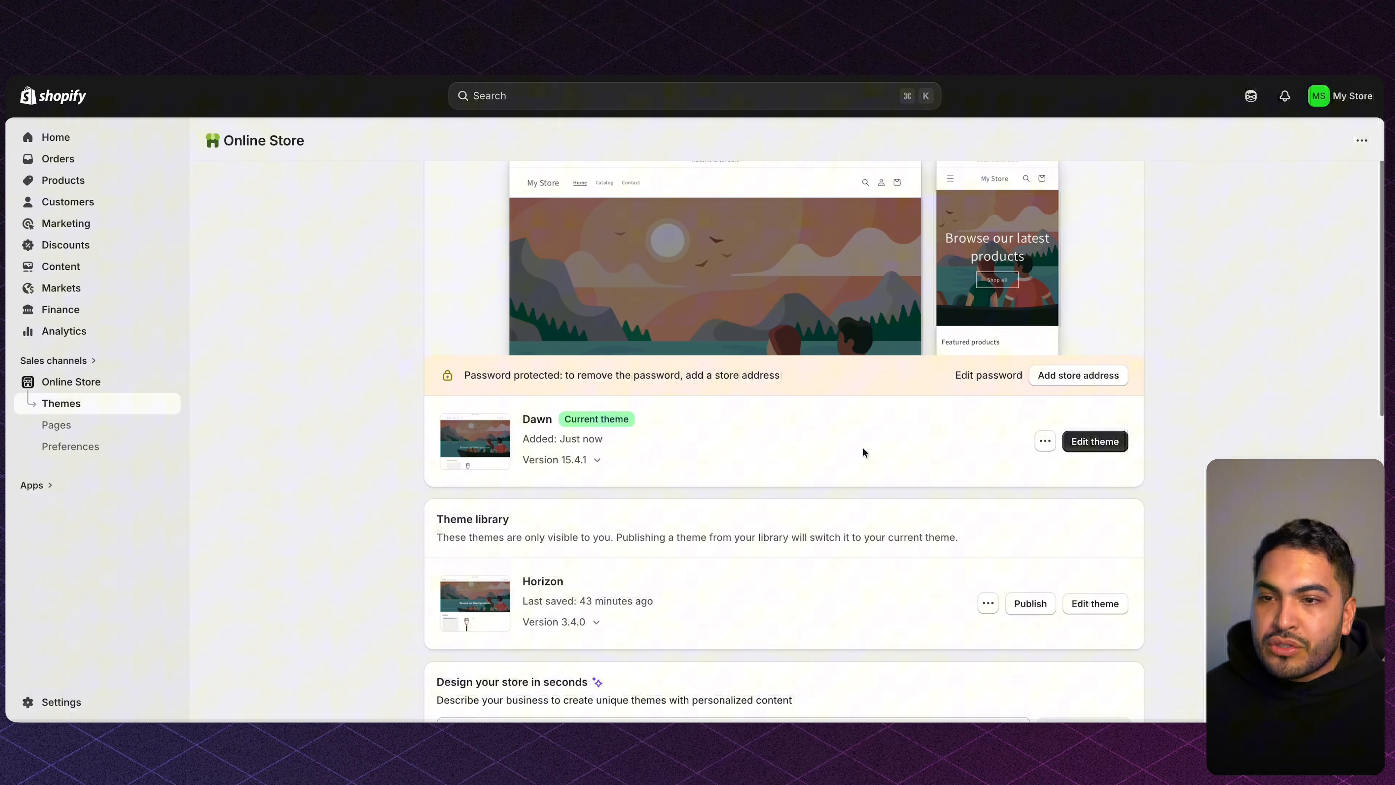
pyautogui.click(1091, 441)
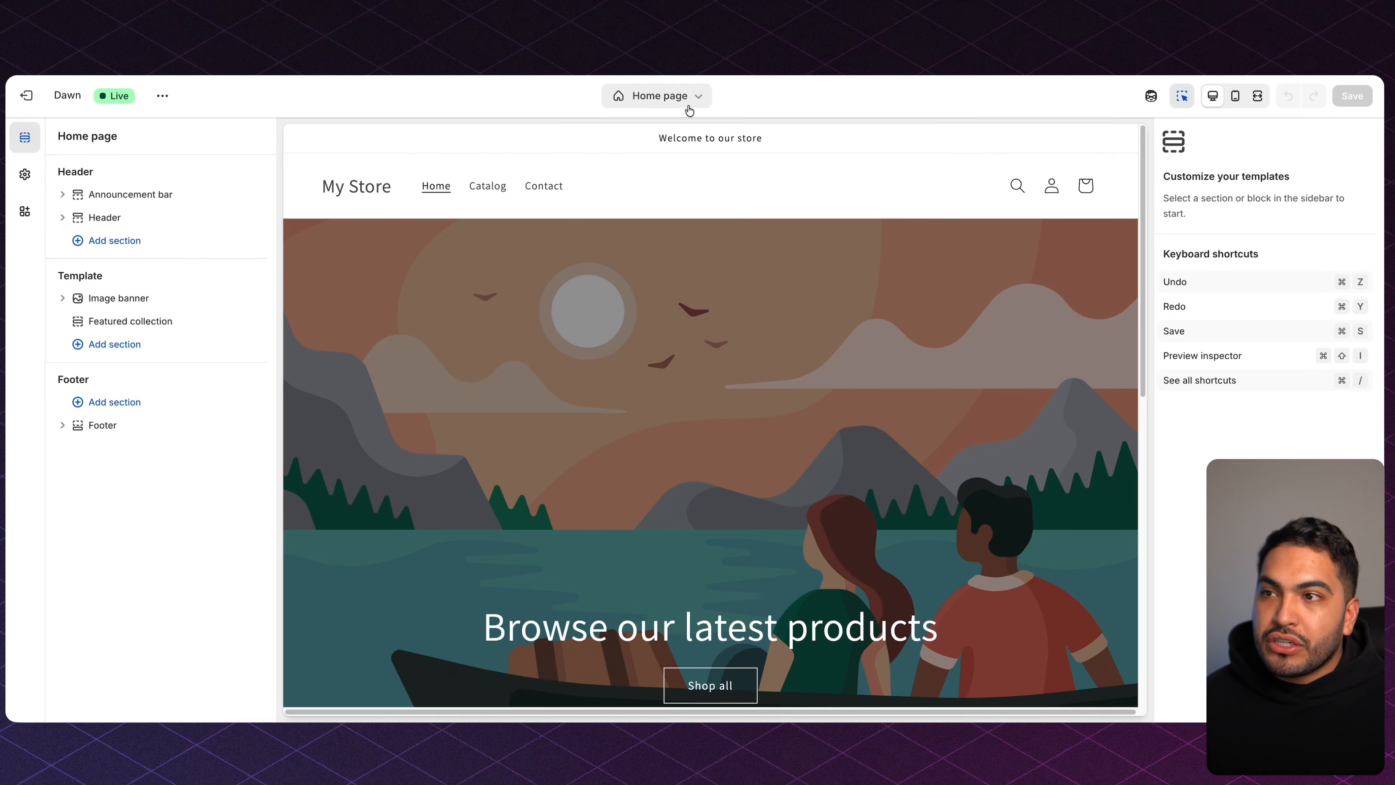
# Create a product template named 'Facial Device', then go to the admin Products list.
pyautogui.click(678, 101)
pyautogui.click(689, 185)
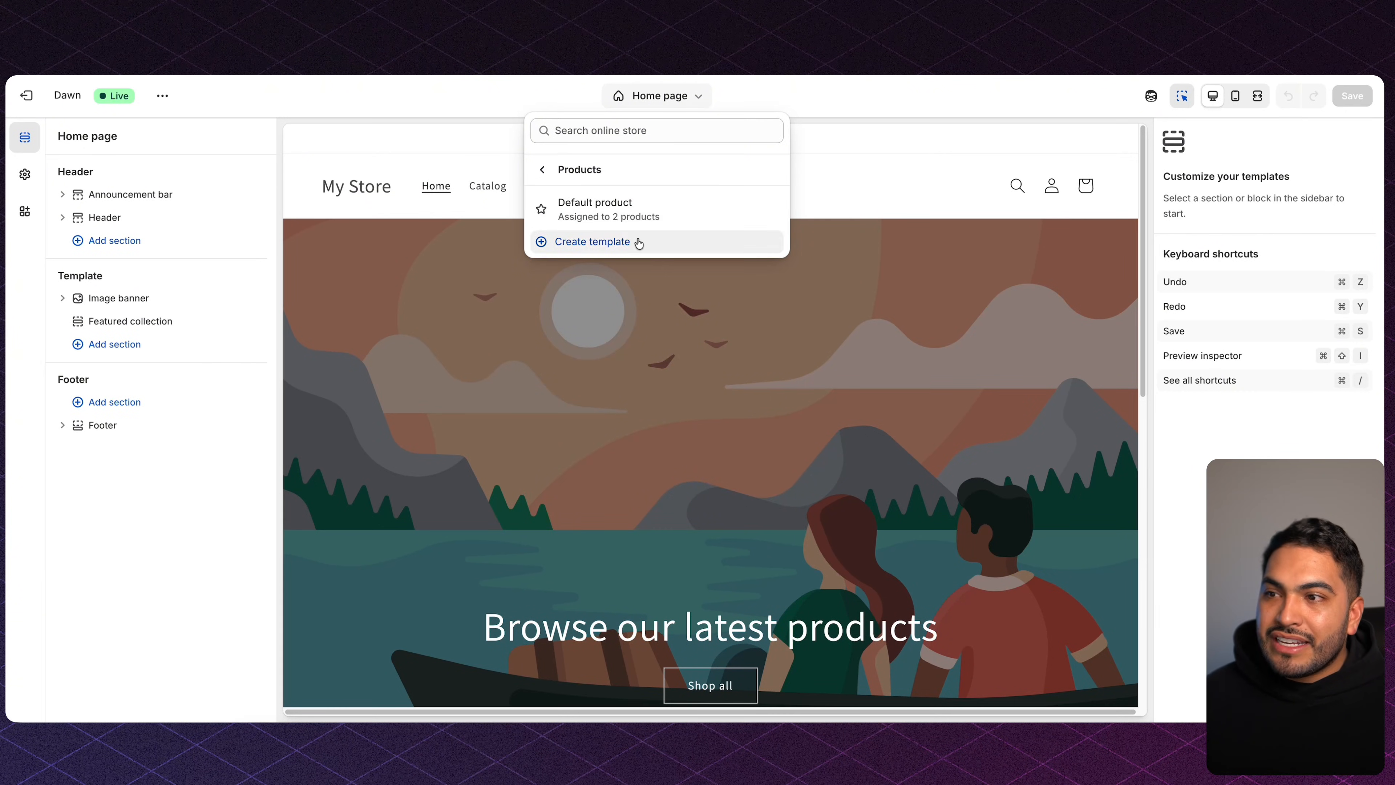
pyautogui.click(593, 242)
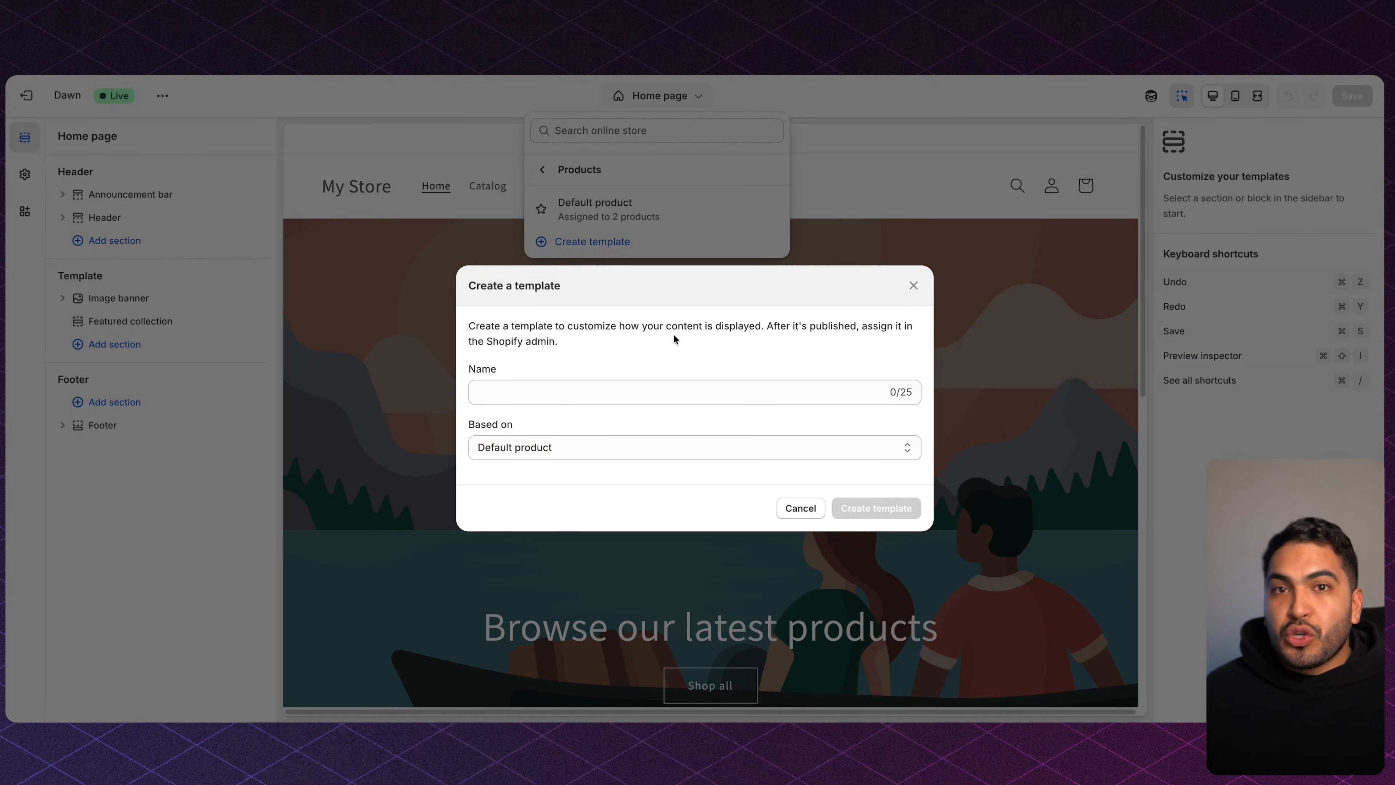
pyautogui.click(611, 395)
pyautogui.write('Facial Device')
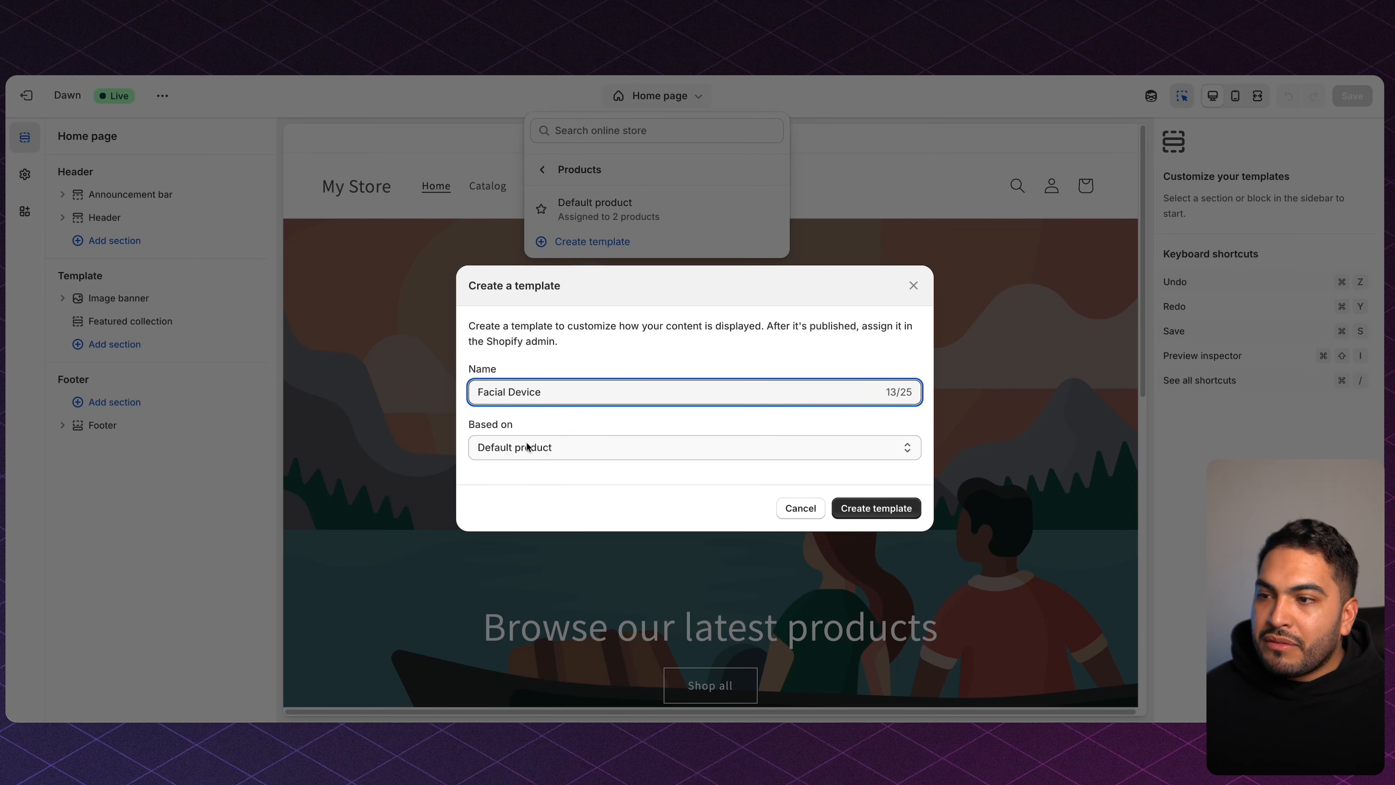
pyautogui.click(868, 508)
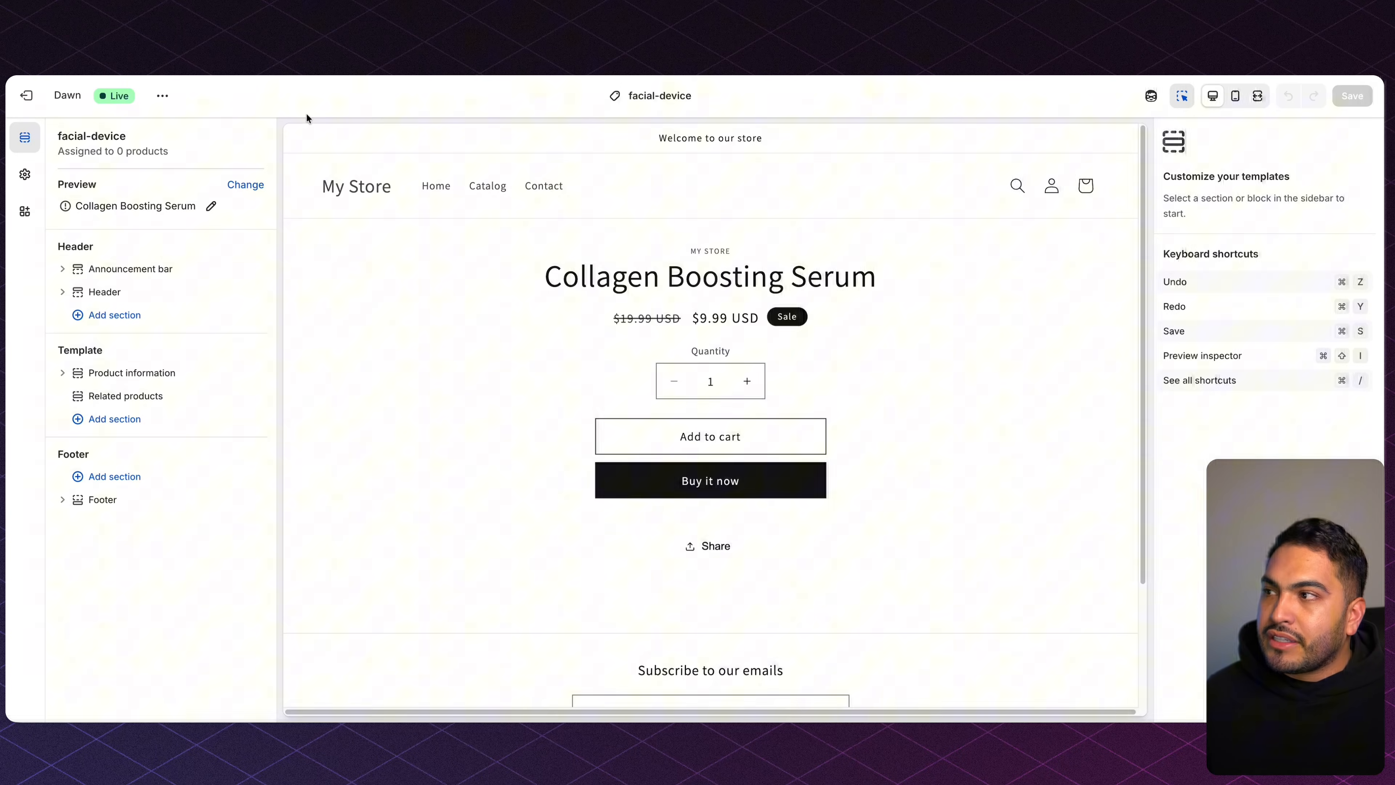
pyautogui.click(25, 95)
pyautogui.click(95, 187)
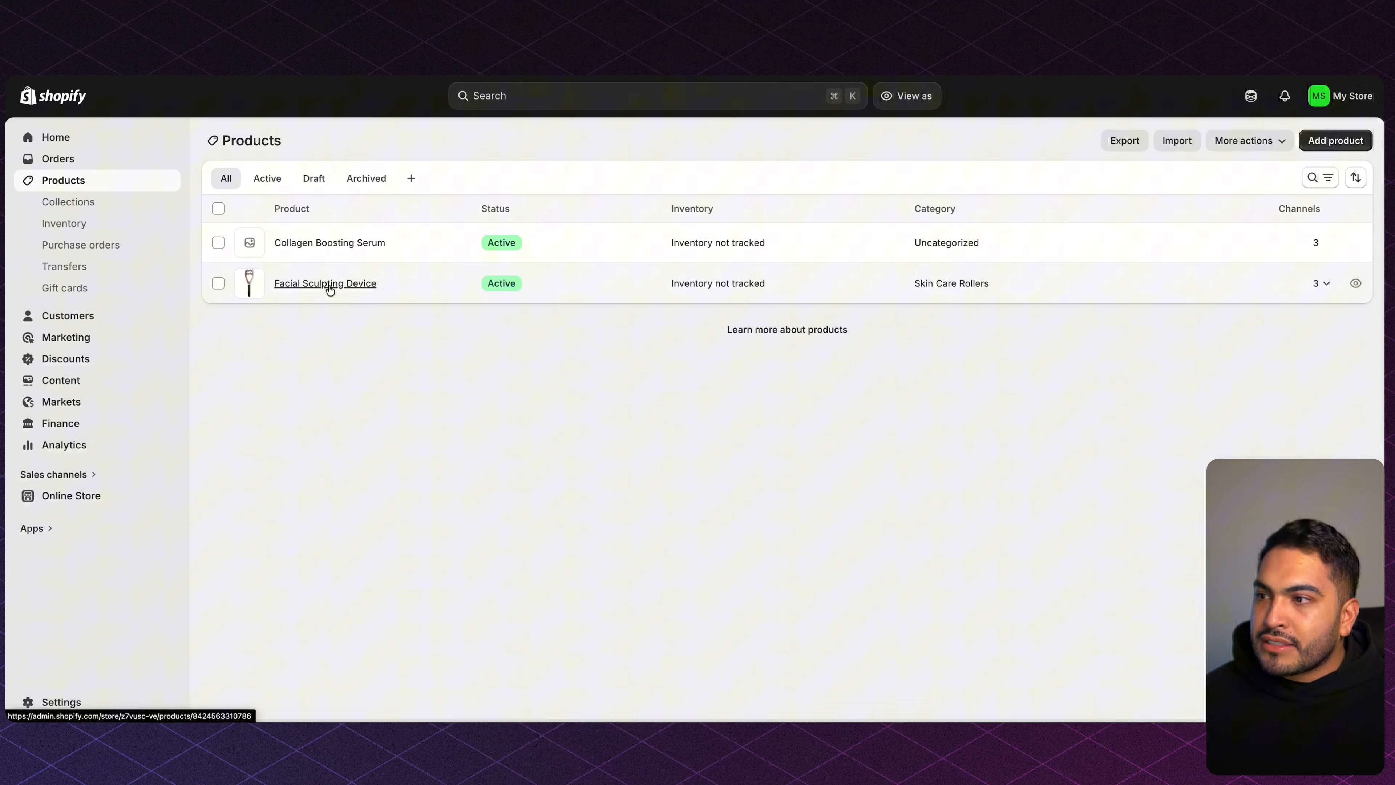
# Assign the facial-device theme template to Facial Sculpting Device and save the product.
pyautogui.click(325, 282)
pyautogui.scroll(-5, 1037, 507)
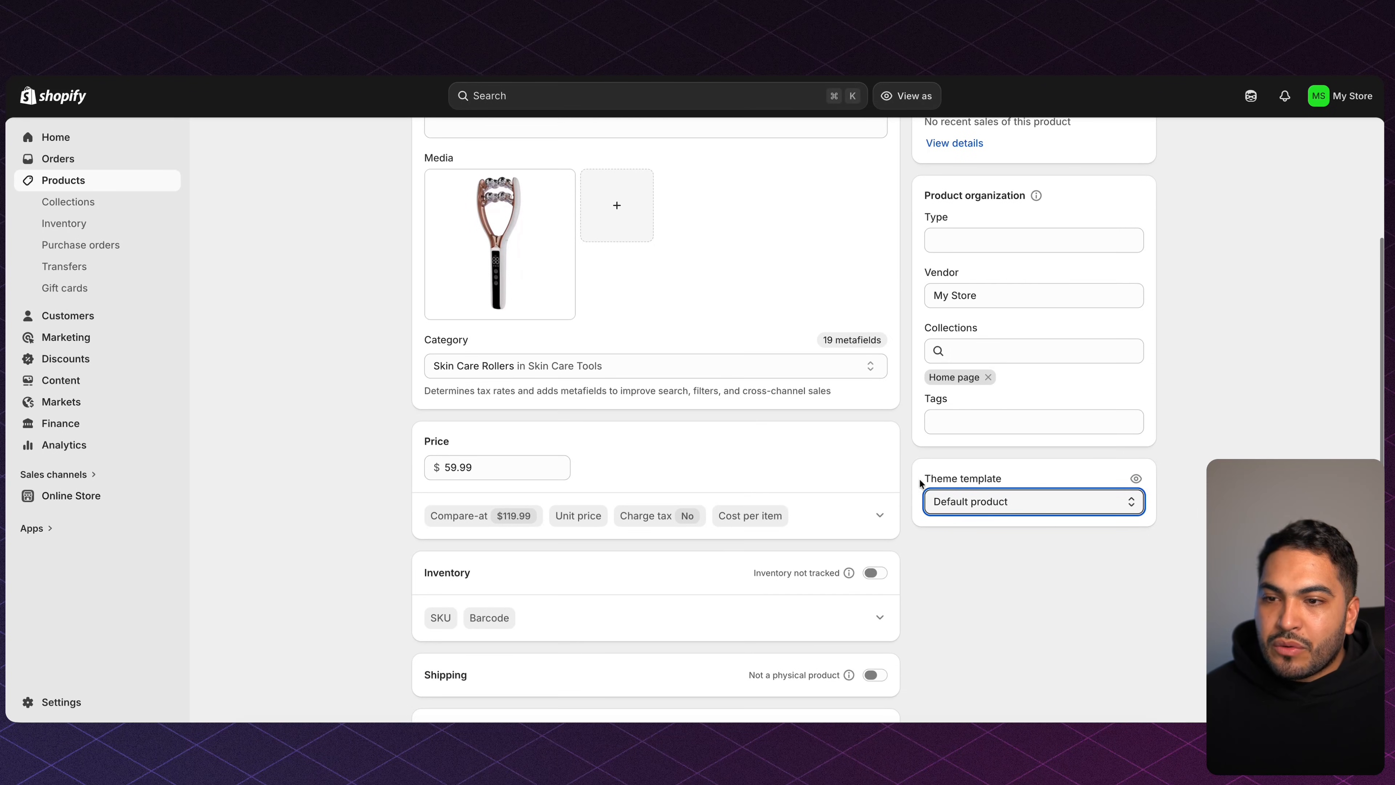
pyautogui.moveTo(921, 484); pyautogui.dragTo(1009, 480)
pyautogui.click(1003, 501)
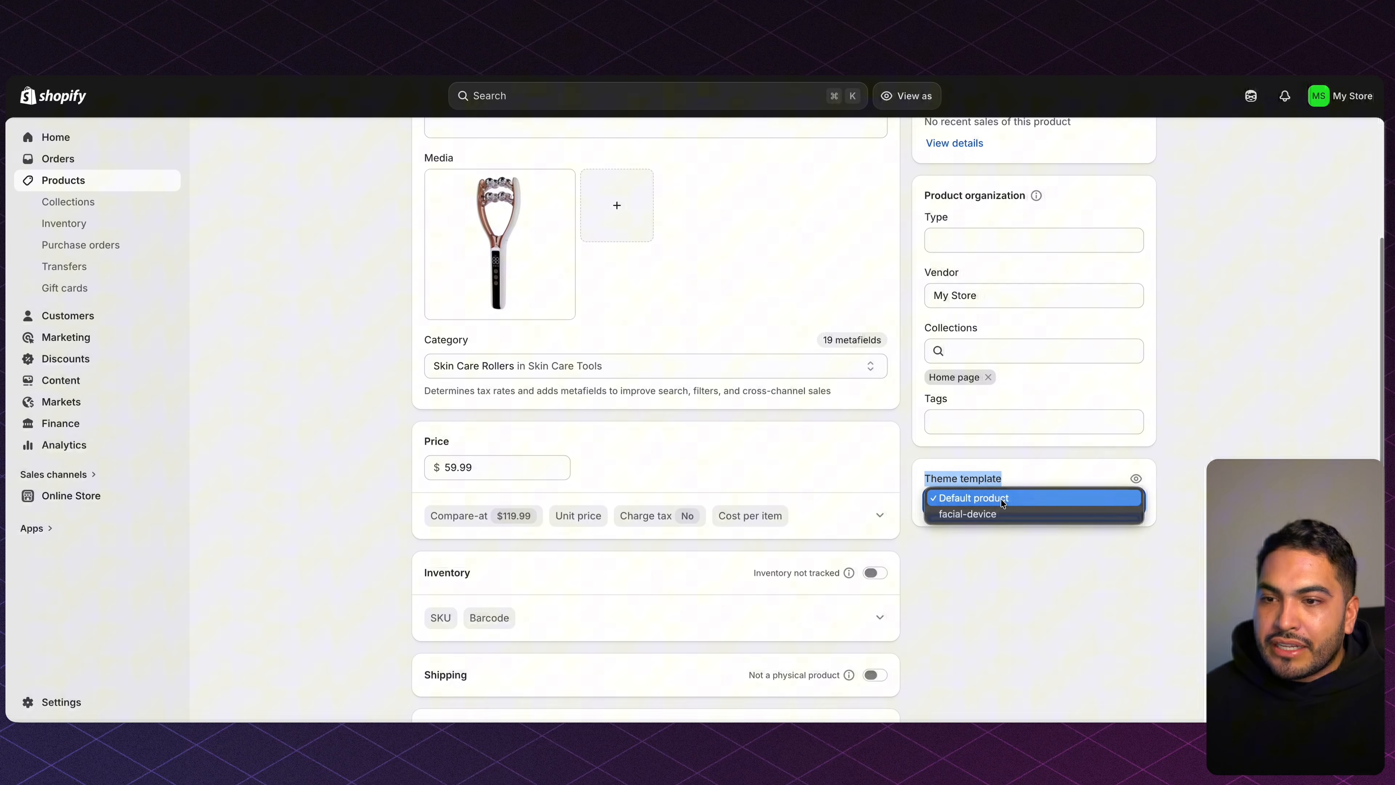
pyautogui.click(1006, 514)
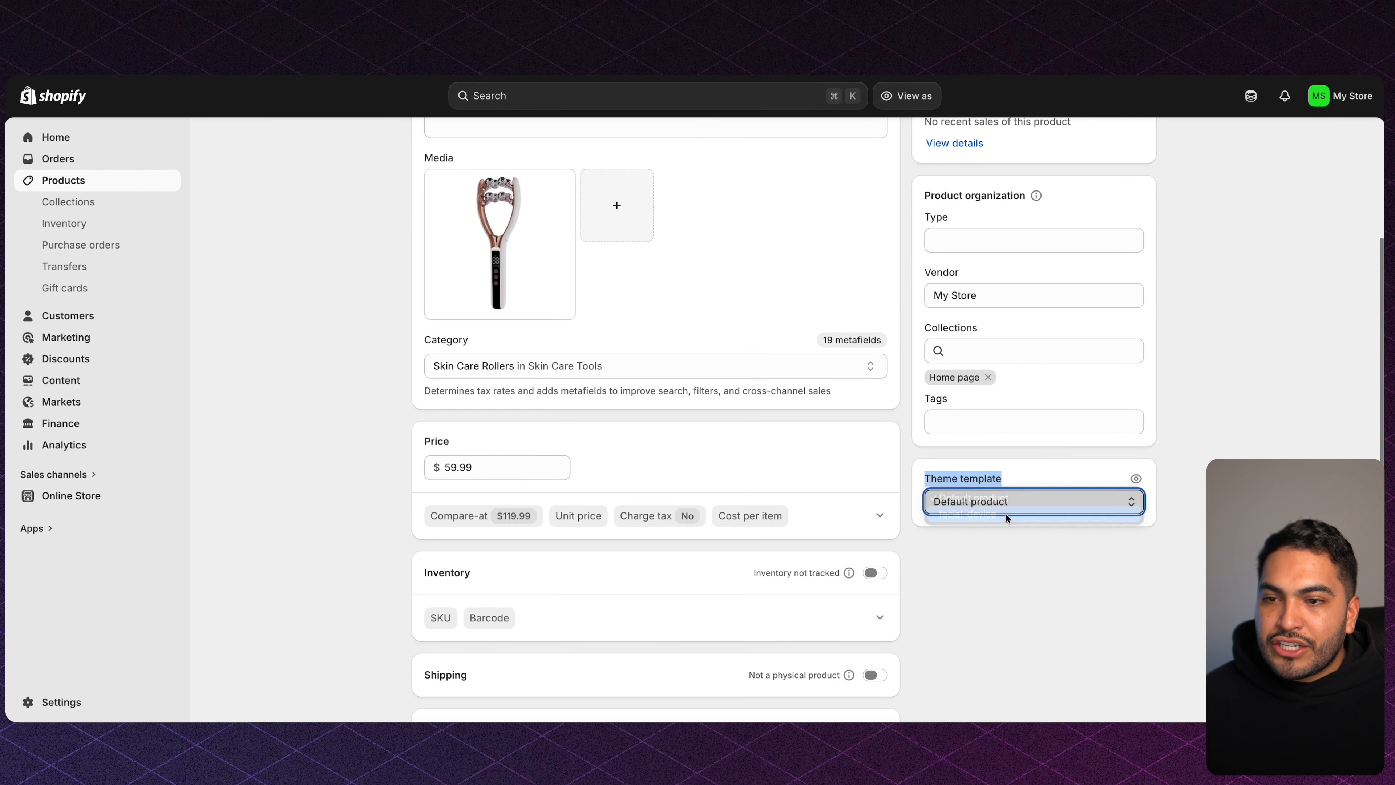
pyautogui.click(998, 534)
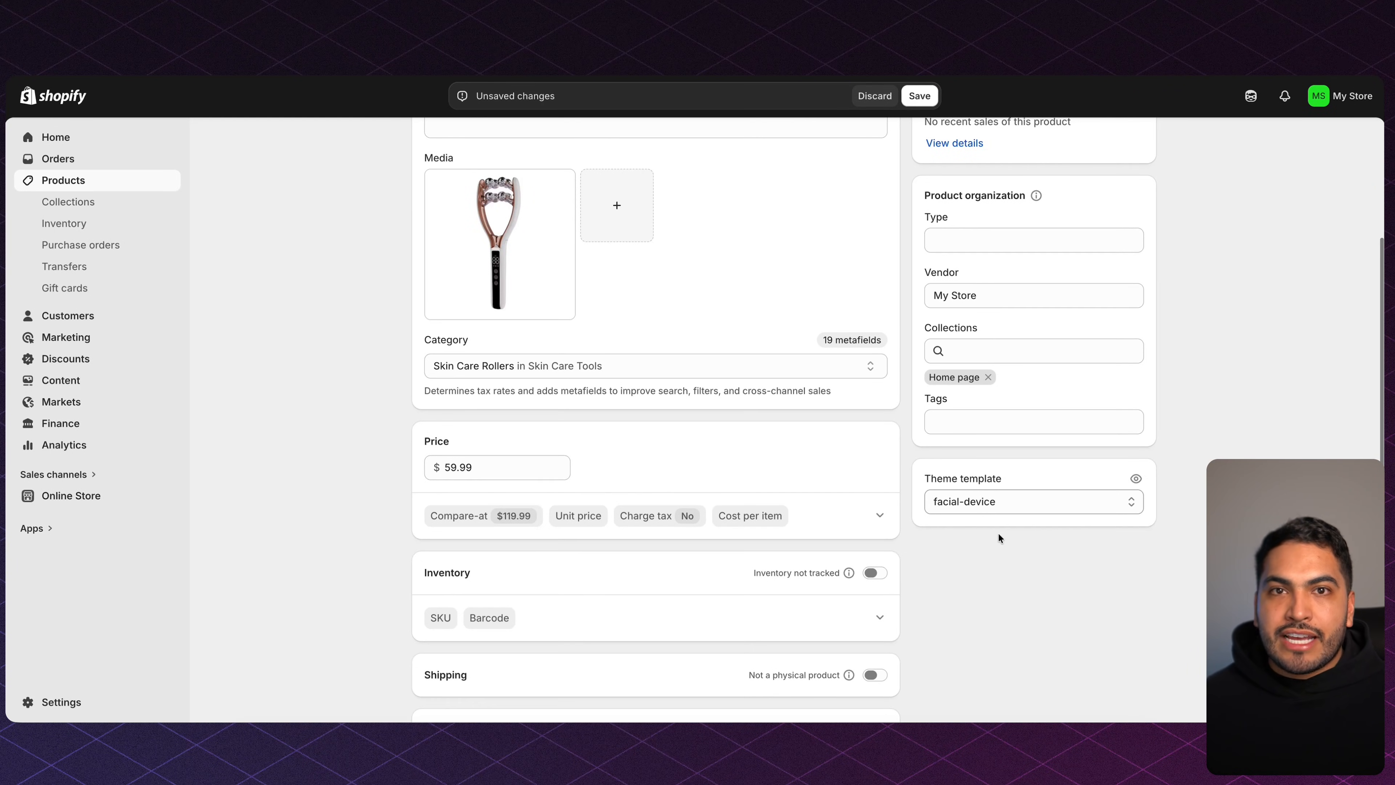
pyautogui.click(934, 103)
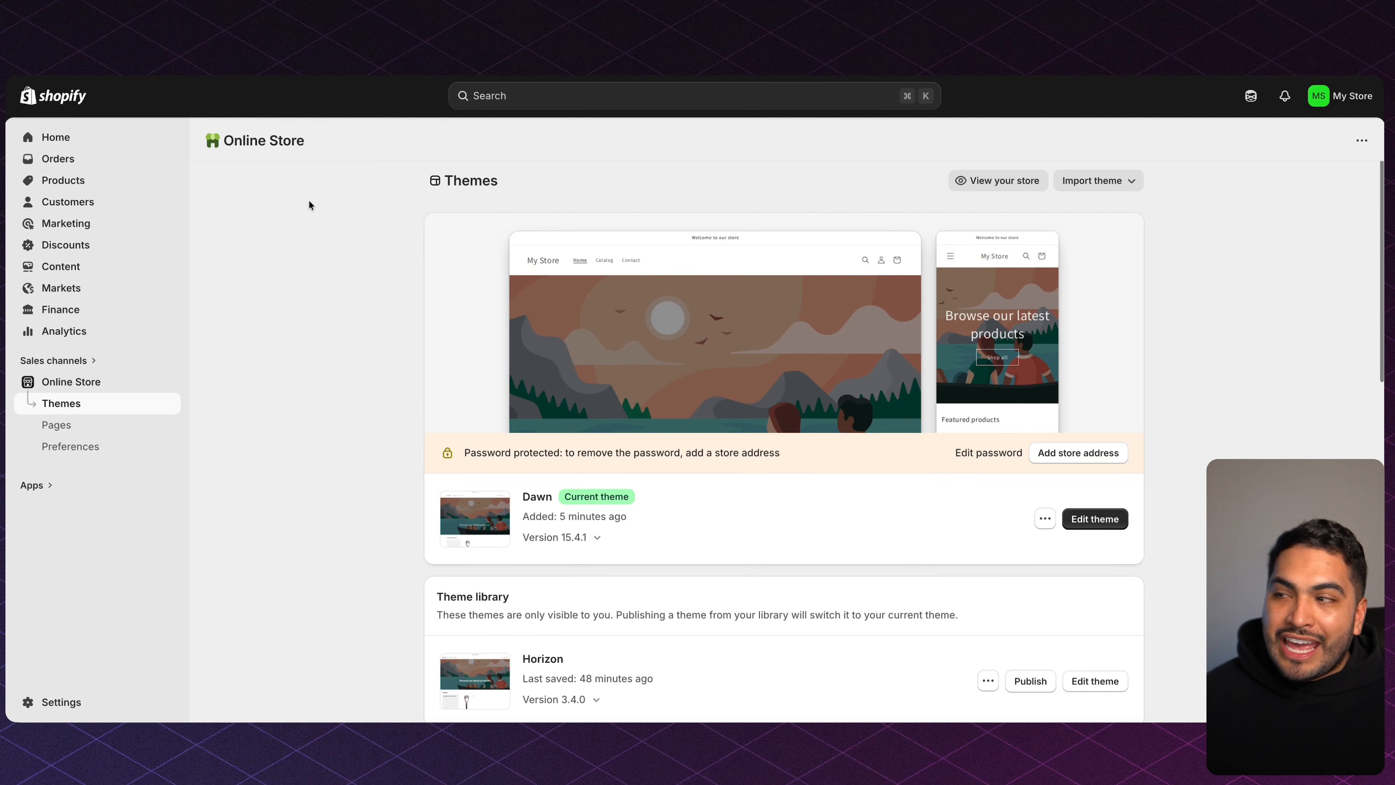
# Open the Dawn editor and switch its template to Products > facial-device.
pyautogui.click(1093, 522)
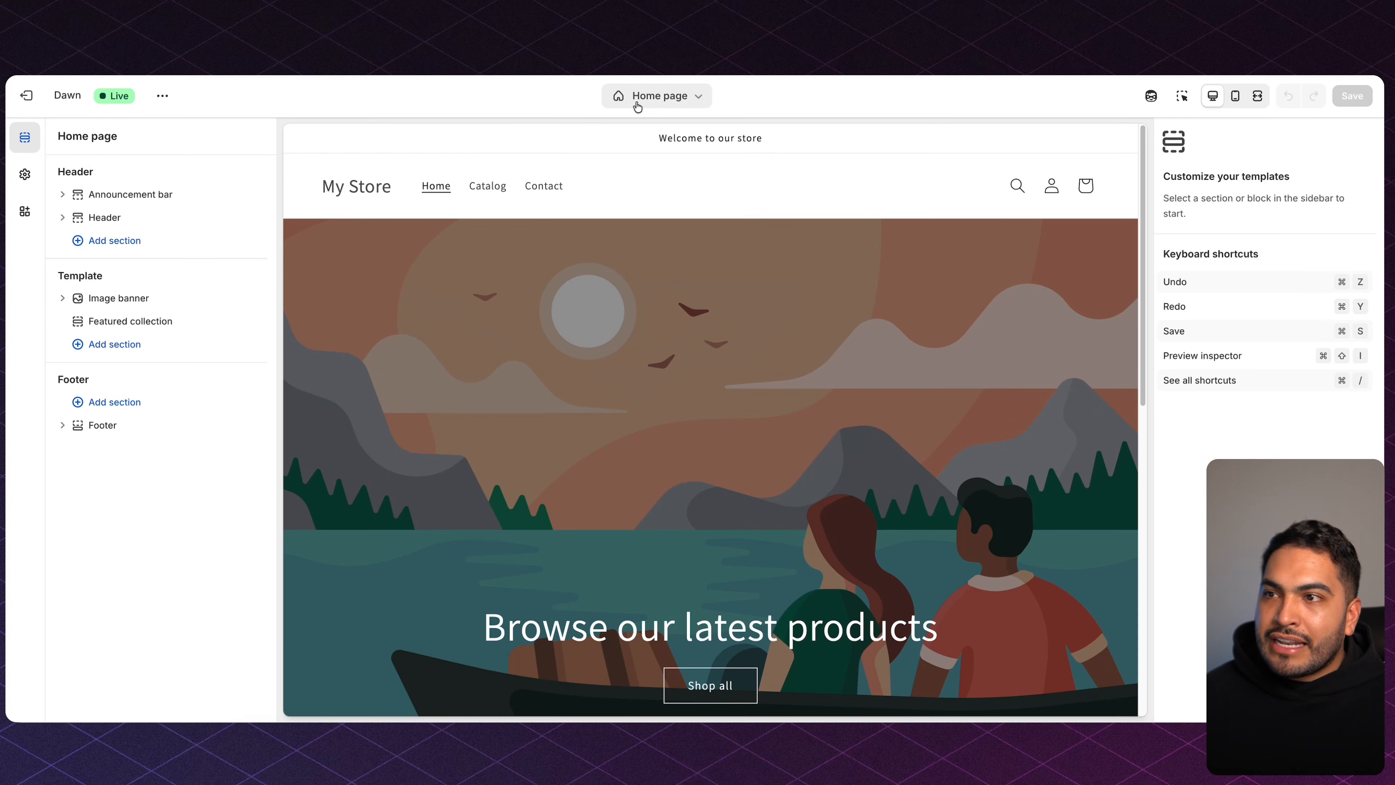
pyautogui.click(655, 97)
pyautogui.click(636, 190)
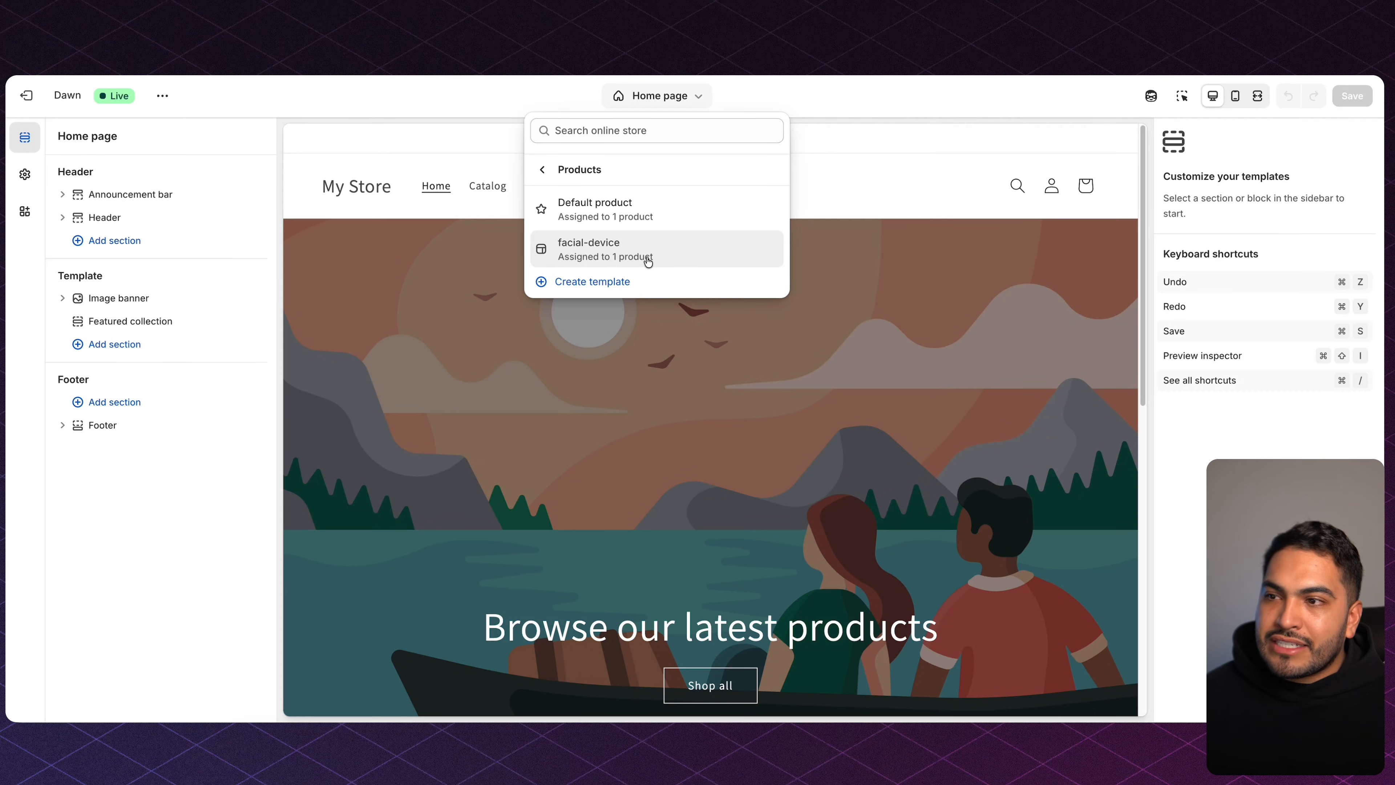
pyautogui.click(621, 254)
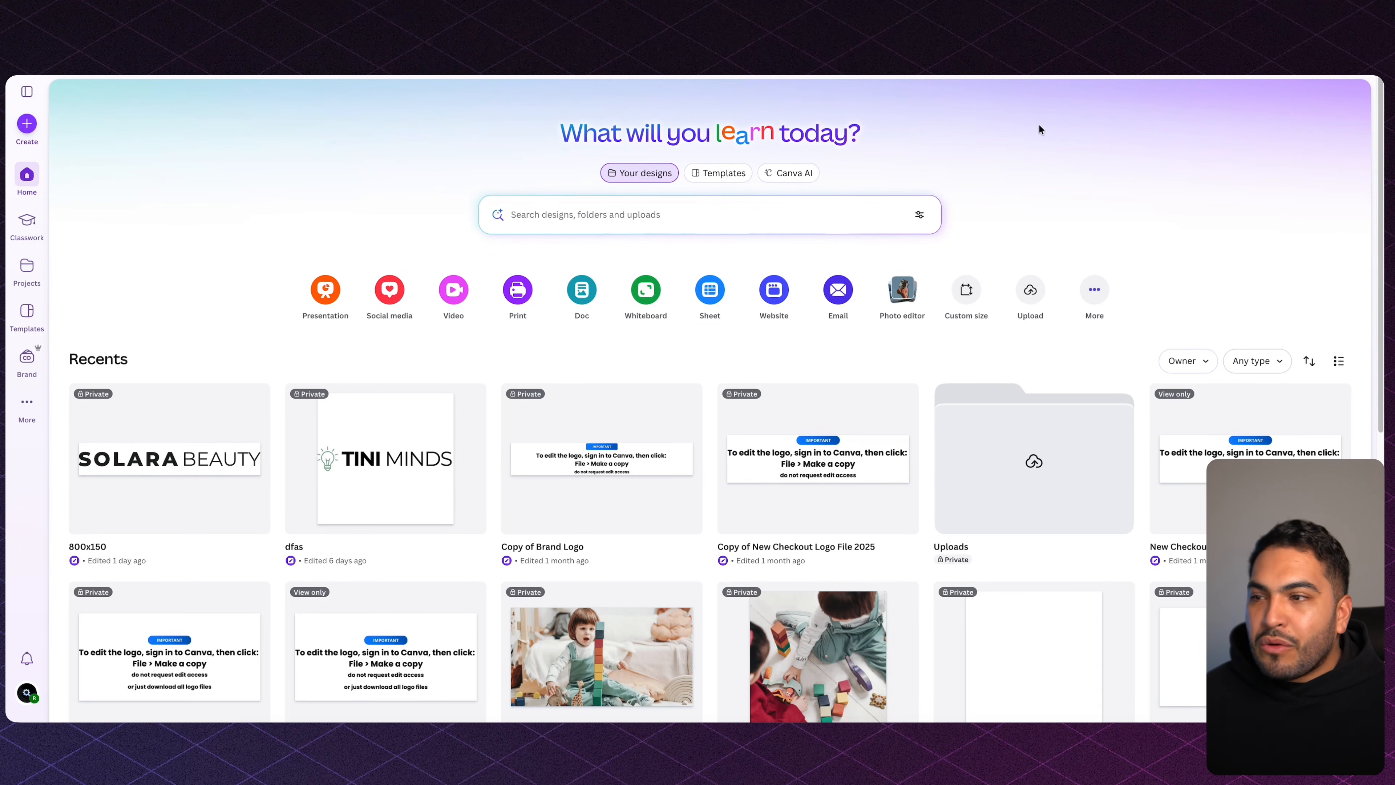
# Create a blank custom-size Canva design of 800 × 150 px.
pyautogui.click(29, 125)
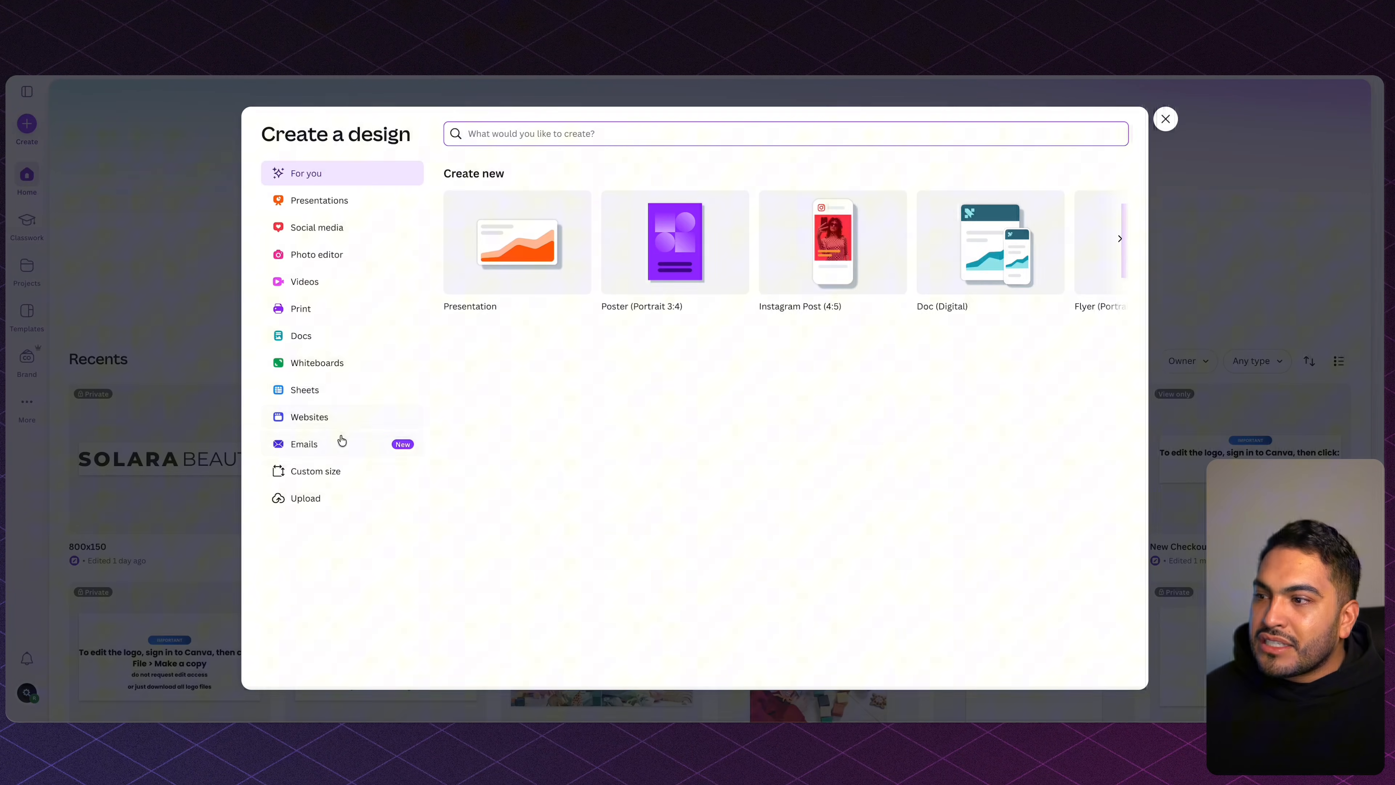
pyautogui.click(356, 473)
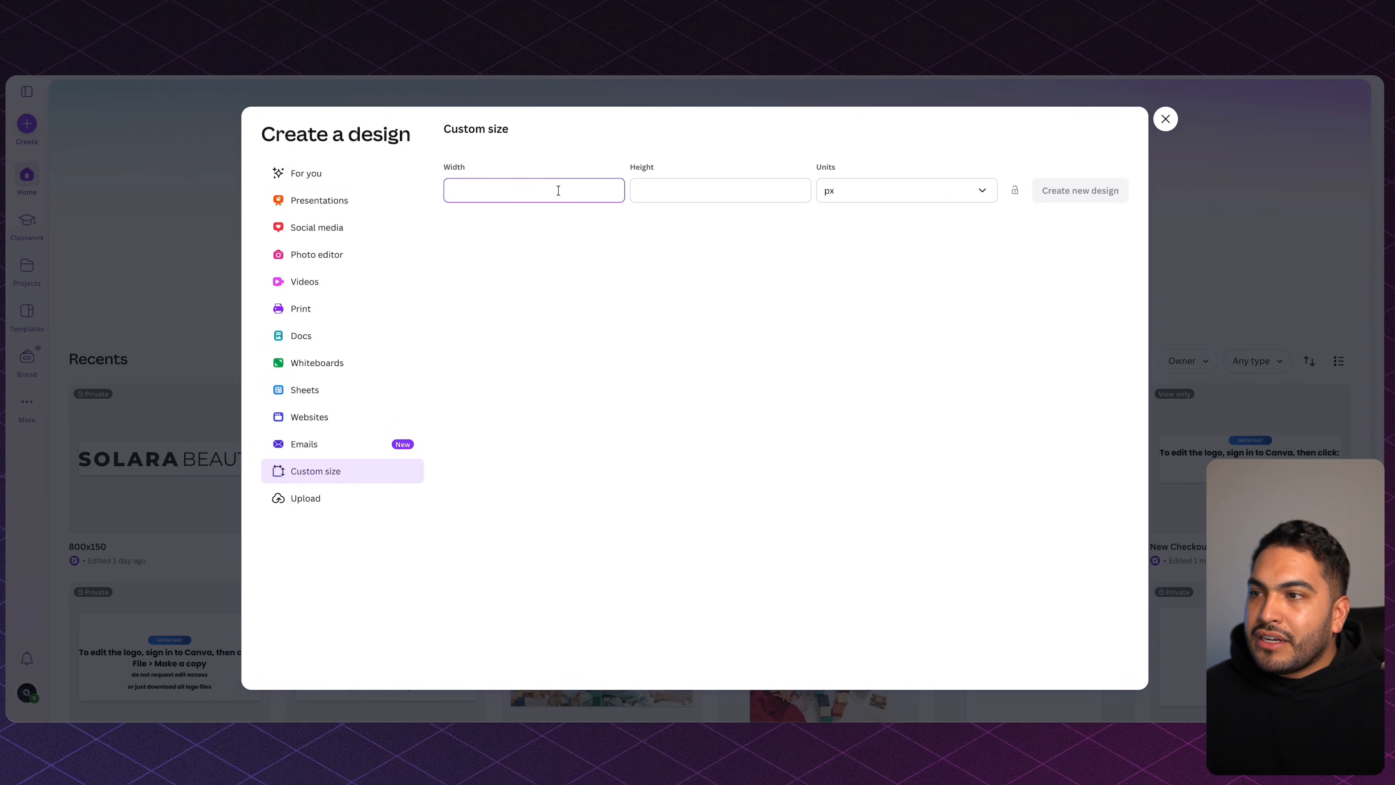
pyautogui.press('Tab')
pyautogui.write('150')
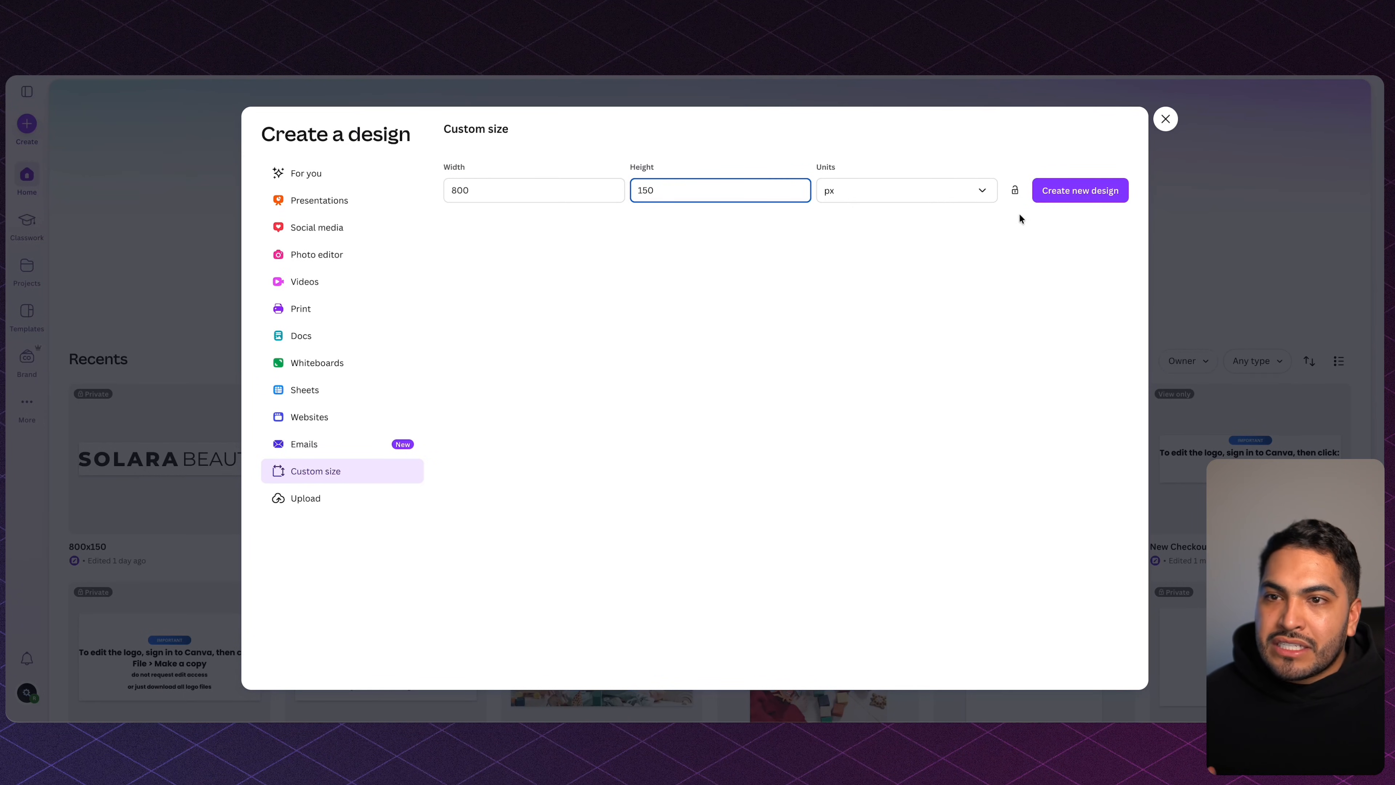
pyautogui.click(1089, 190)
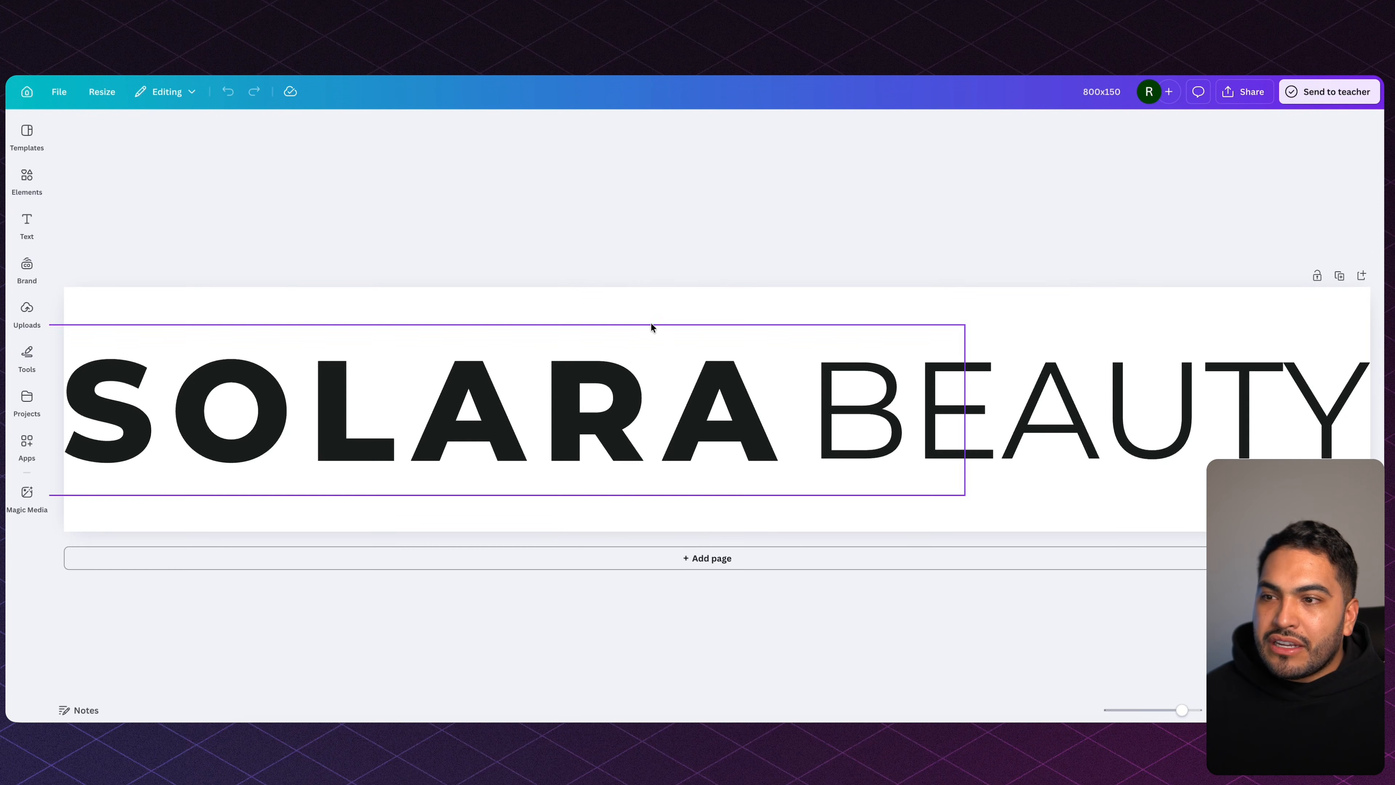
# Check the SOLARA and BEAUTY text boxes of the wordmark.
pyautogui.scroll(-5, 653, 324)
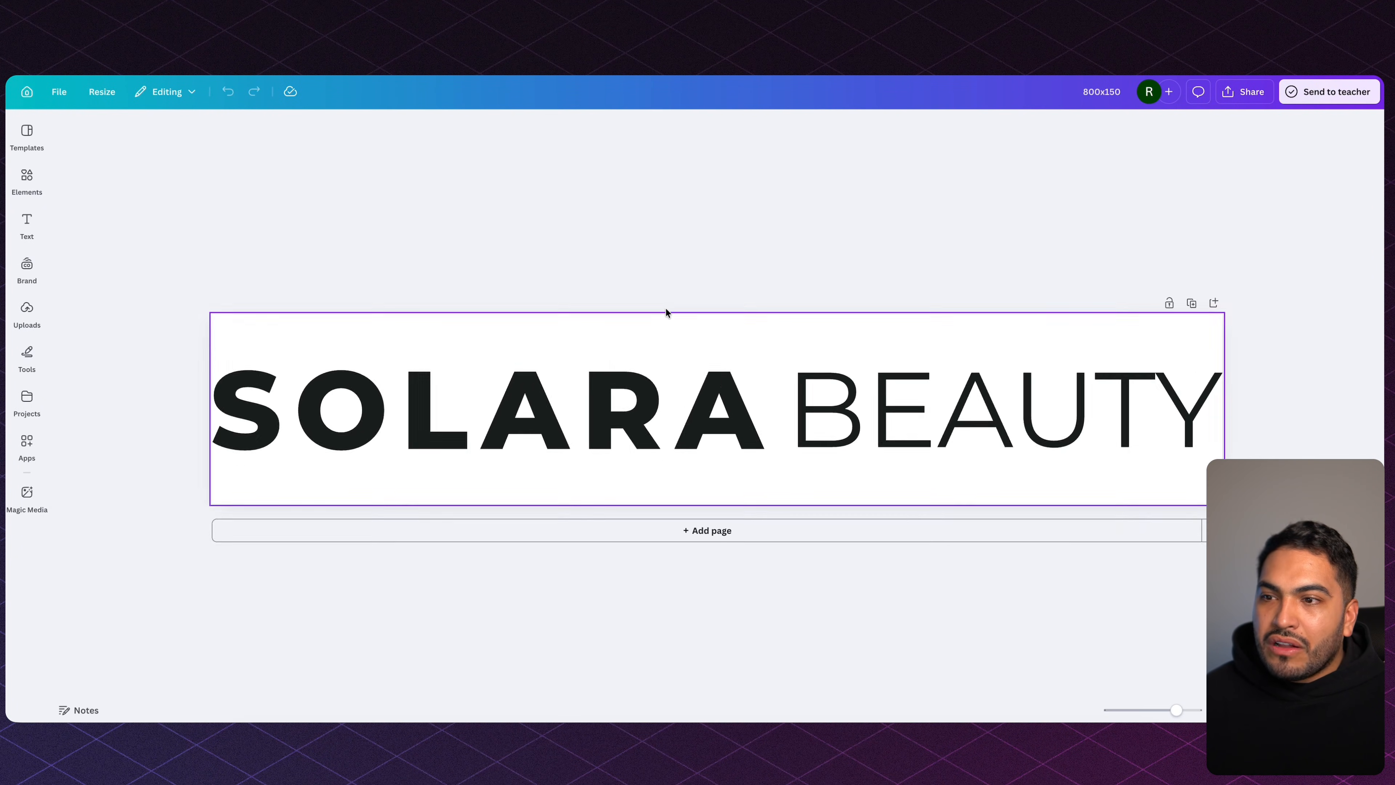
pyautogui.click(653, 402)
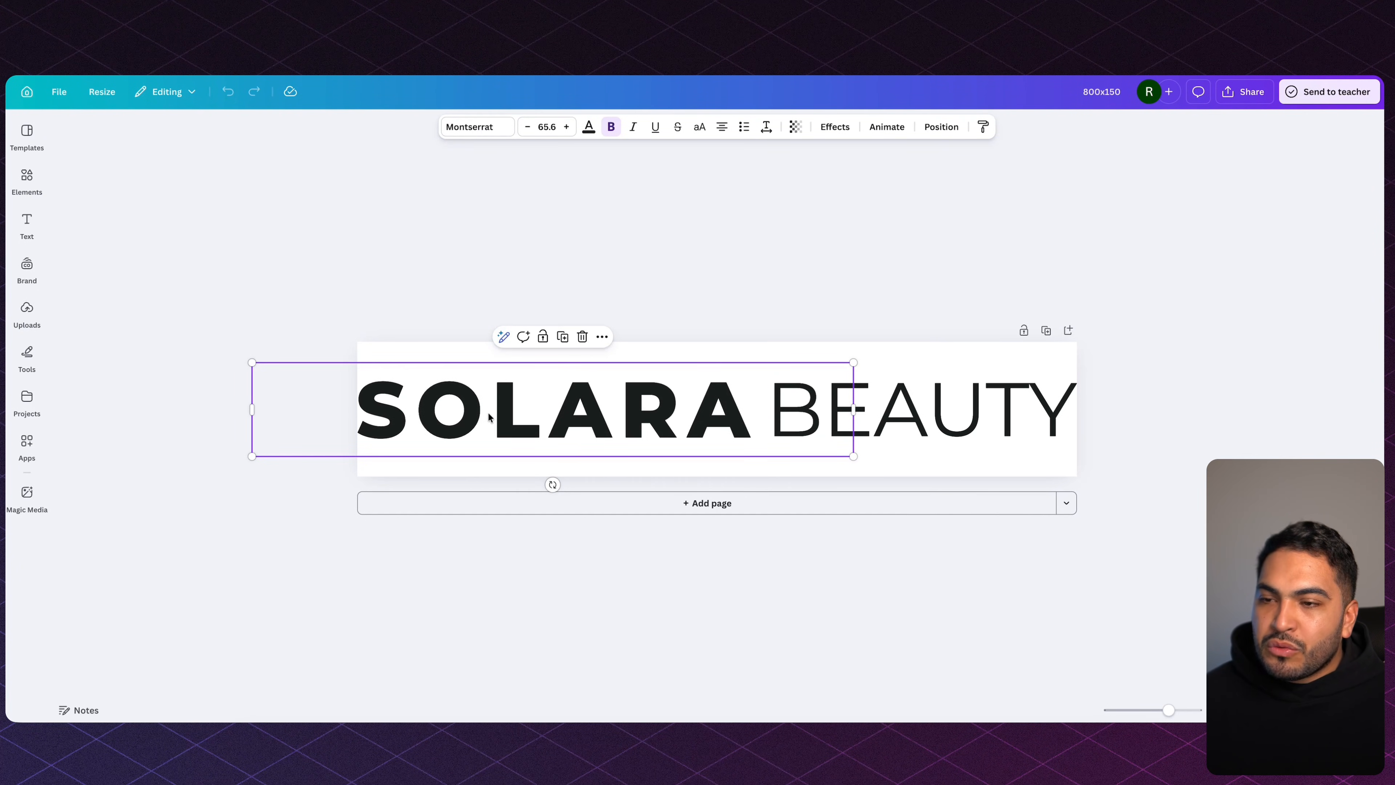
pyautogui.click(929, 409)
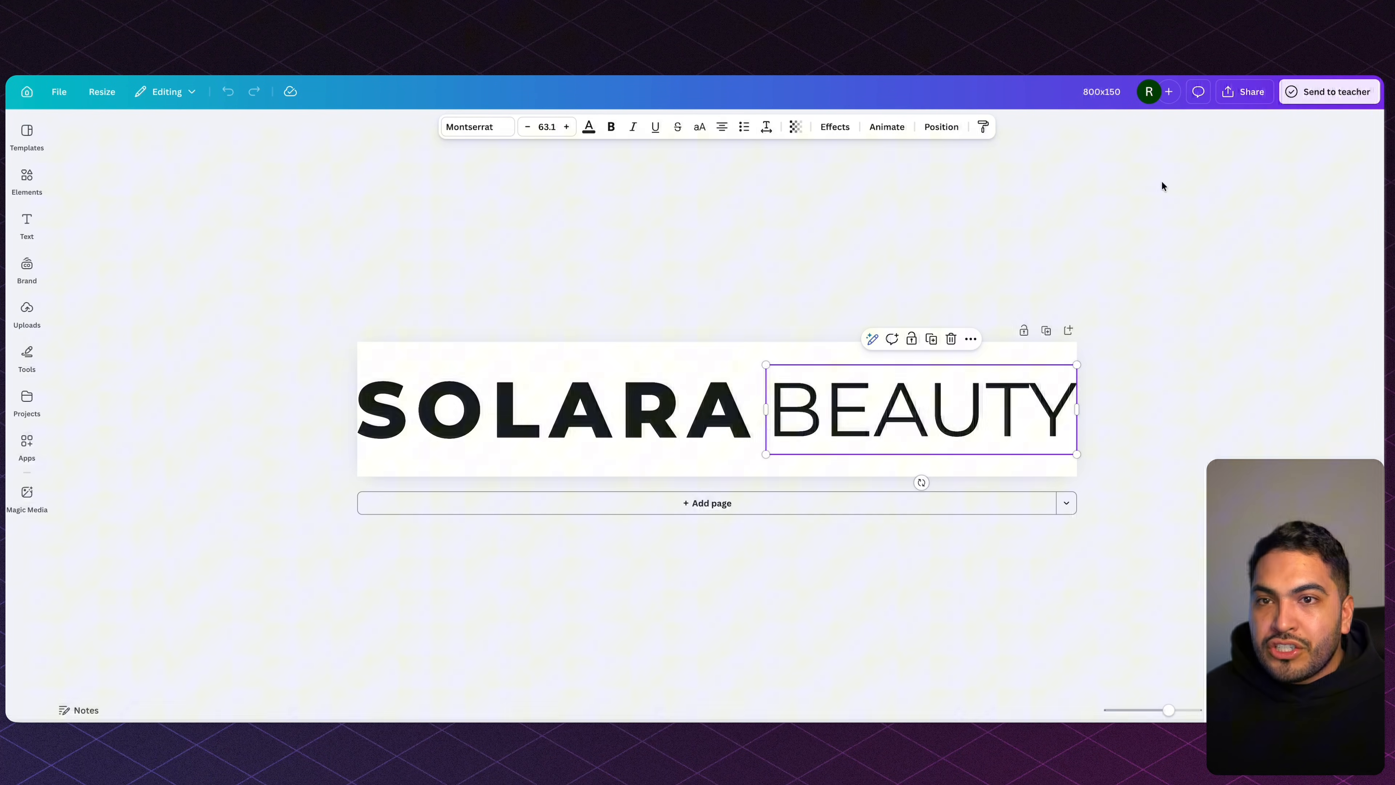
pyautogui.click(1066, 237)
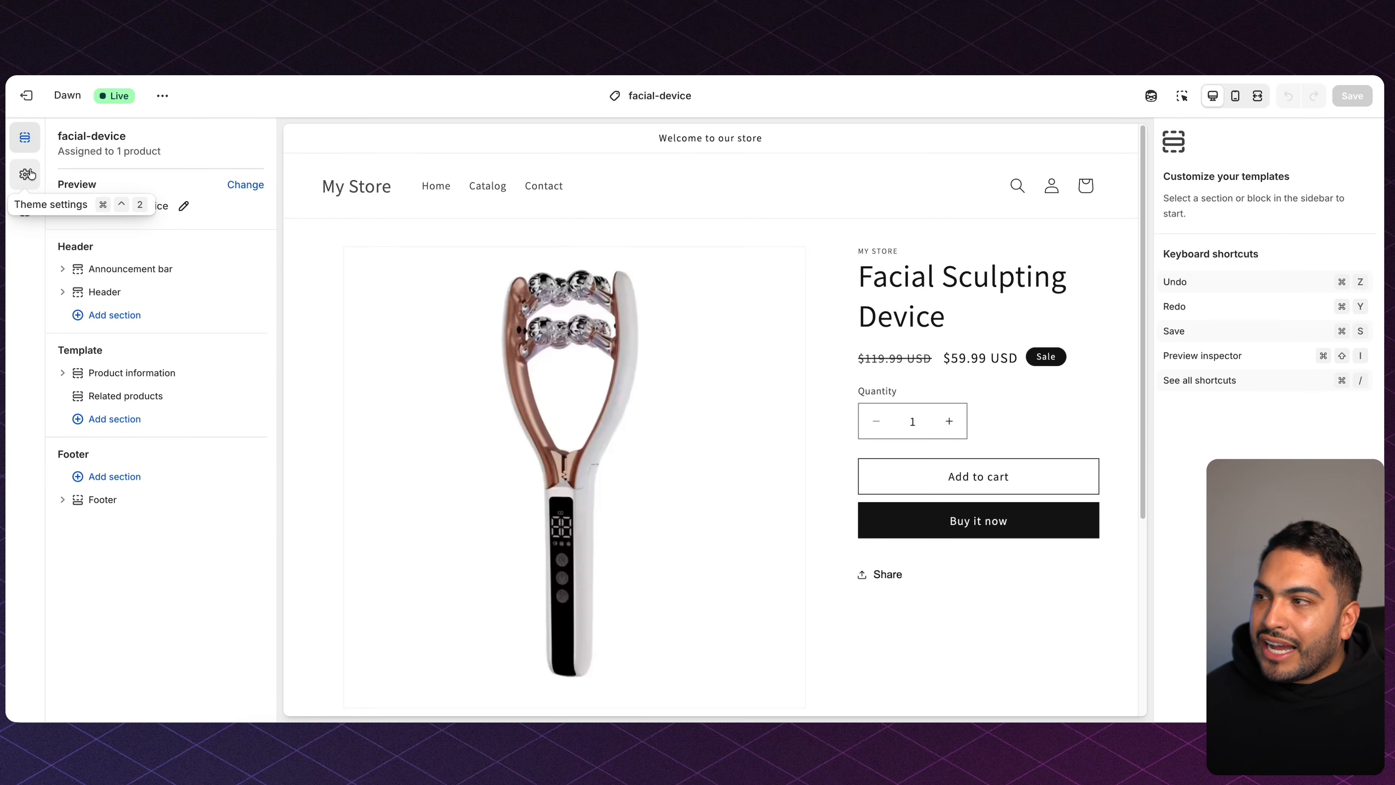
# Set the SOLARA BEAUTY 800x150 image as the logo at 150 px wide and save the theme.
pyautogui.click(27, 174)
pyautogui.click(115, 170)
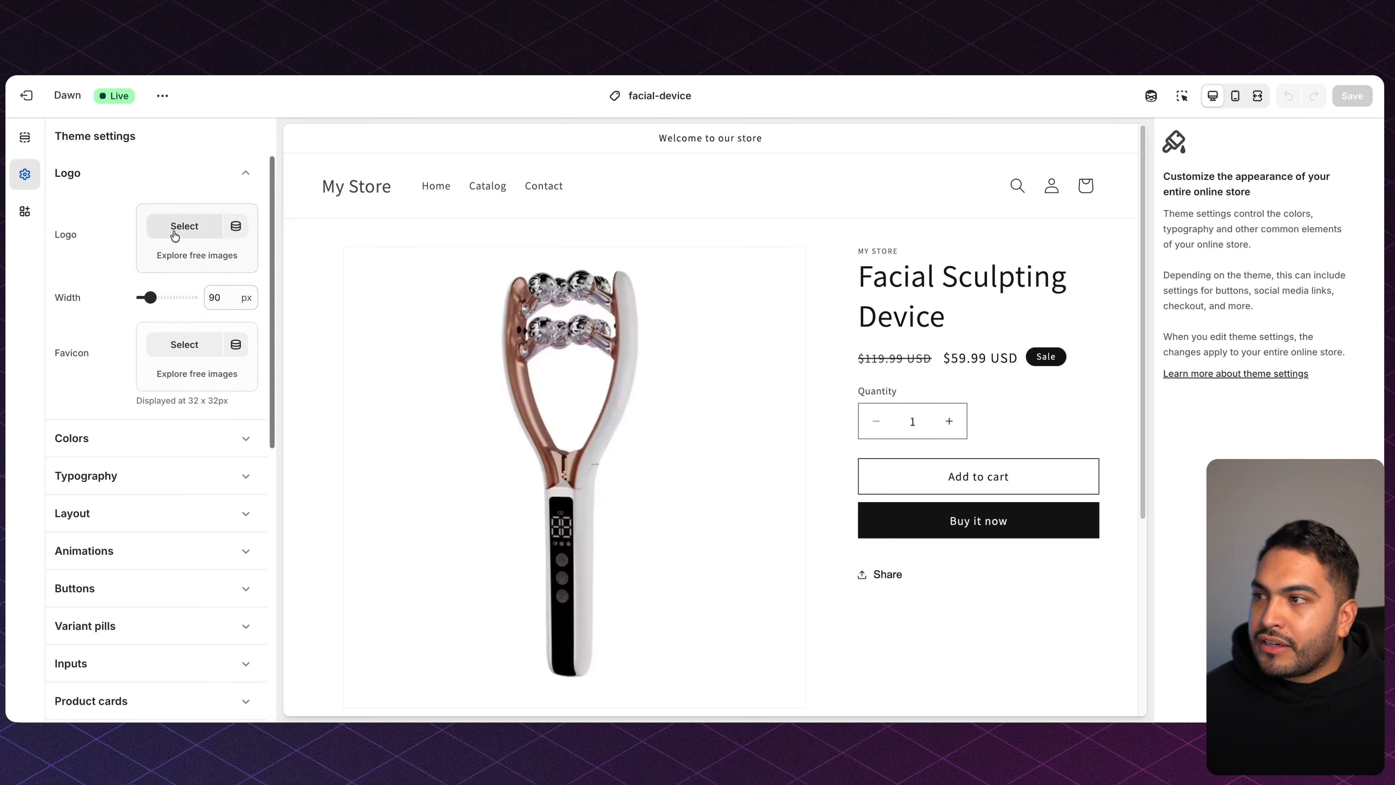
pyautogui.click(170, 226)
pyautogui.click(388, 407)
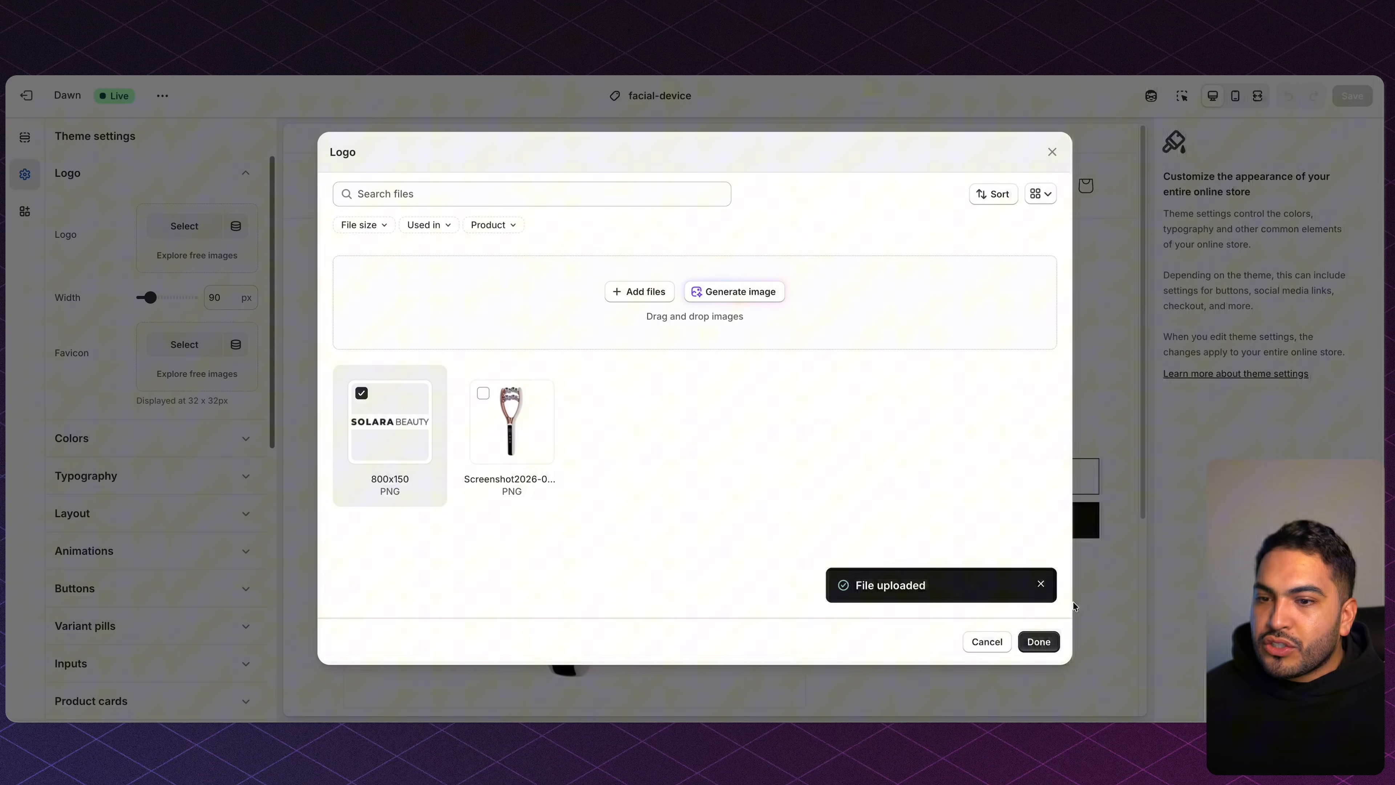
pyautogui.click(1038, 642)
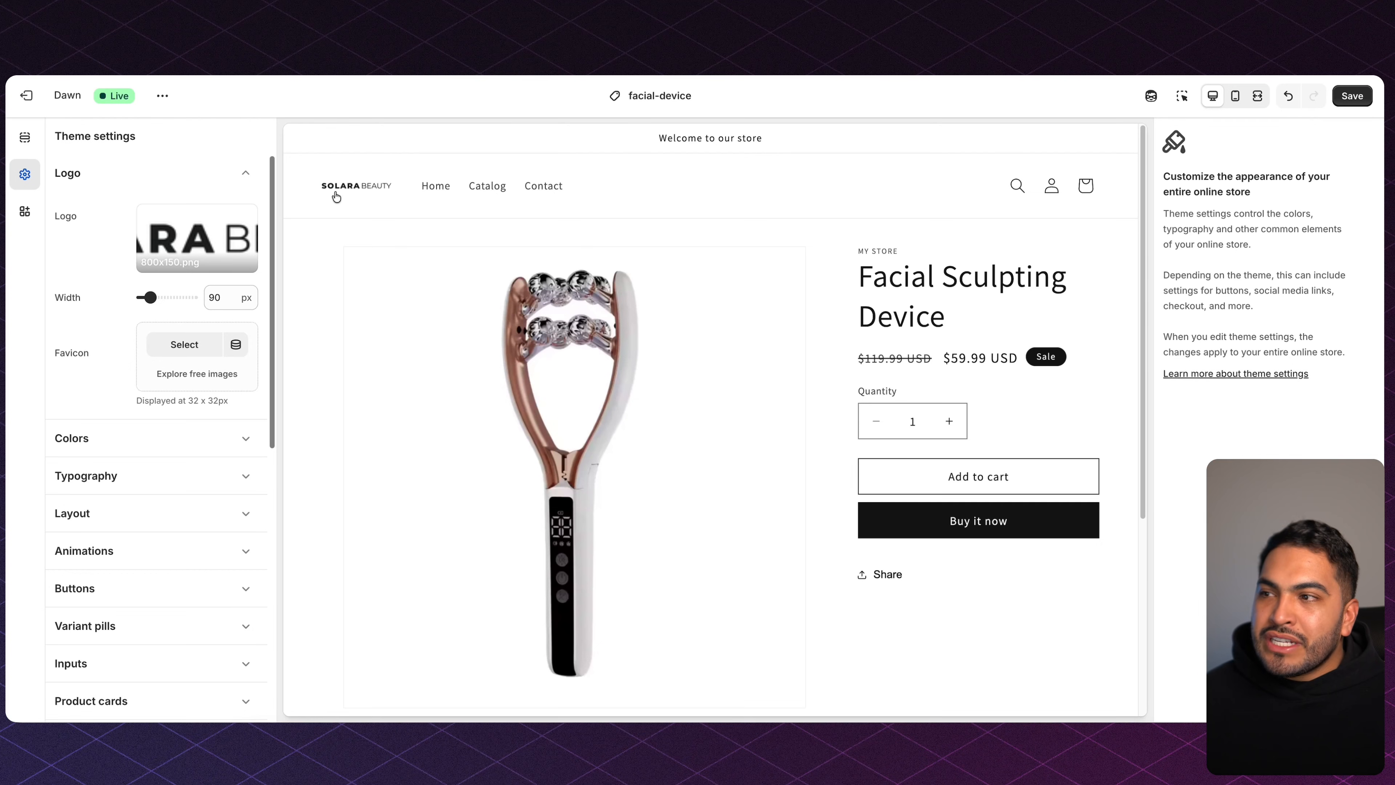
pyautogui.moveTo(150, 297); pyautogui.dragTo(162, 297)
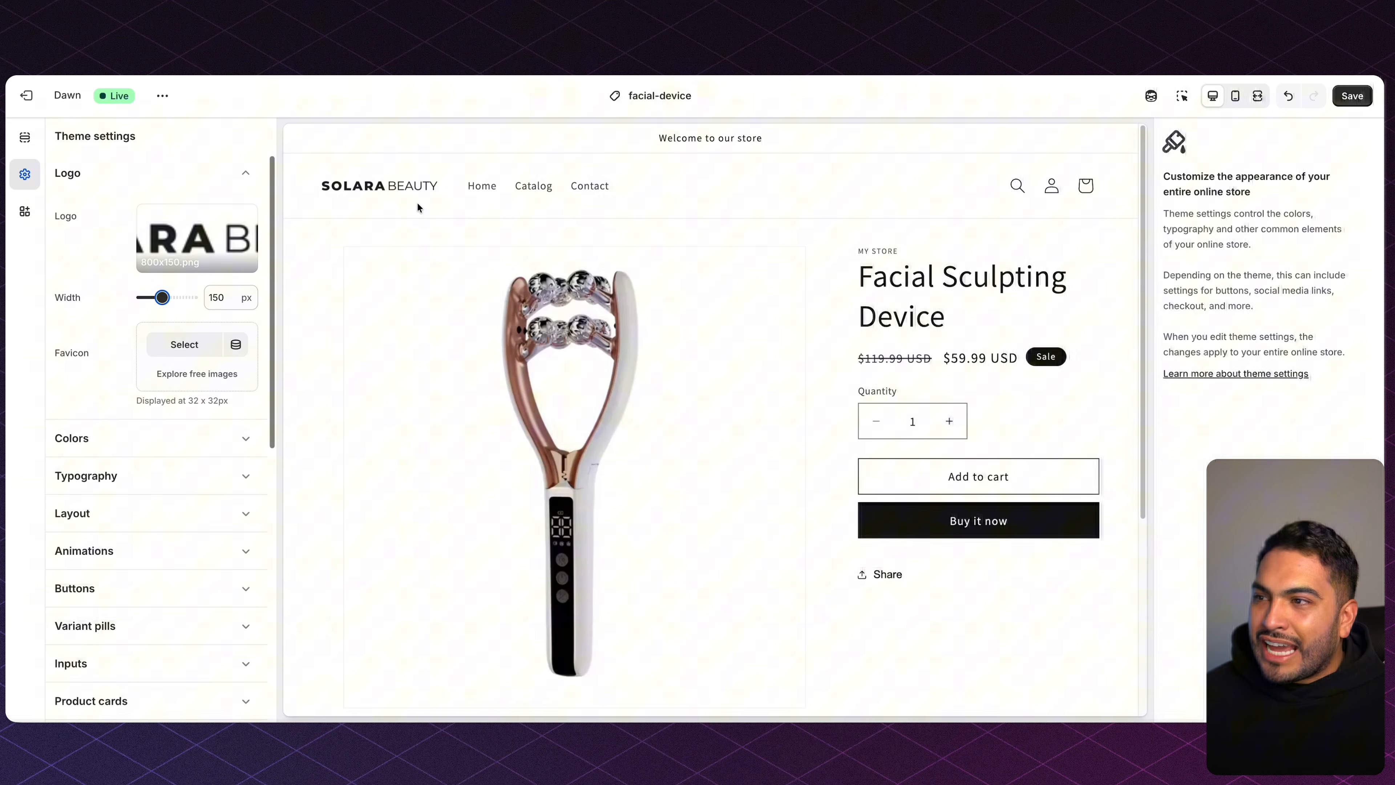
pyautogui.click(1352, 95)
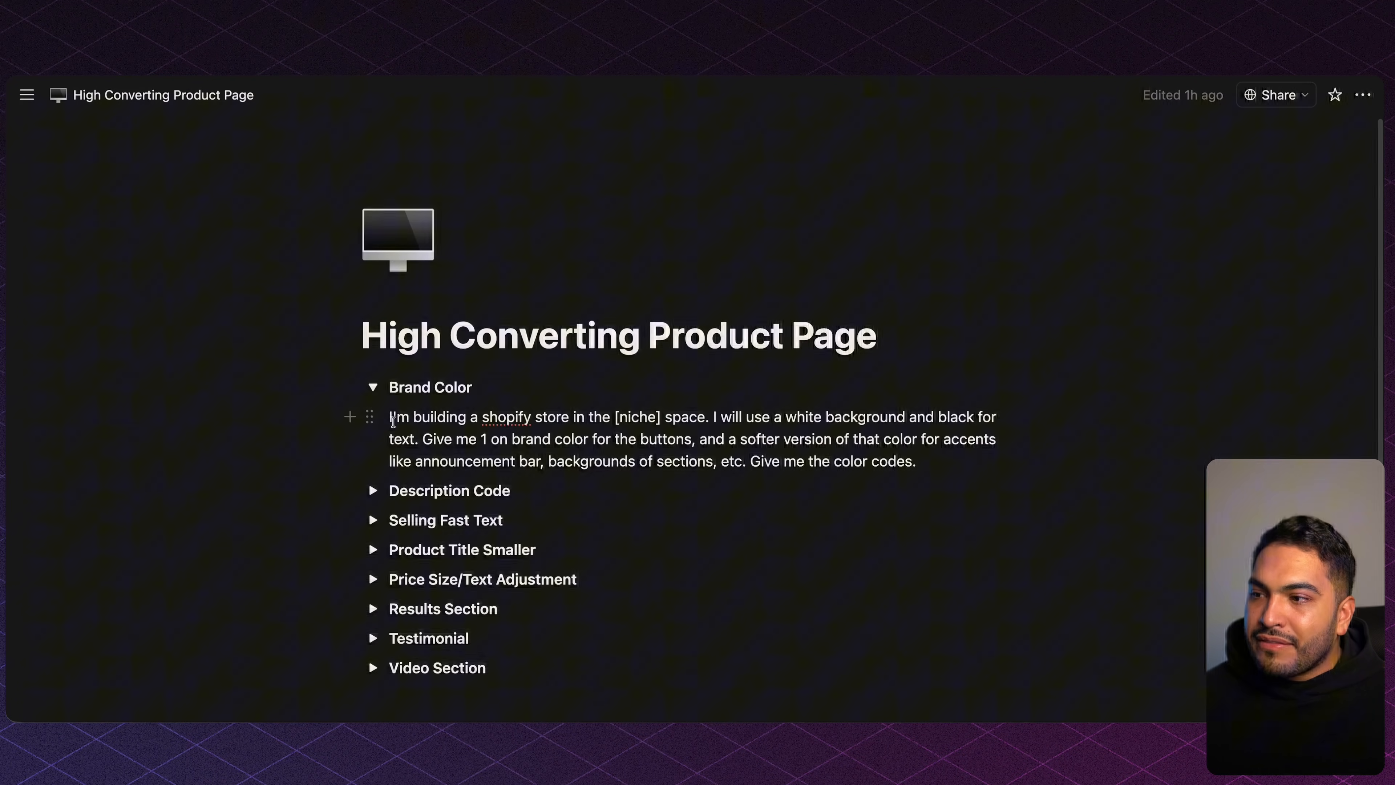
# Copy the Brand Color prompt paragraph from Notion and paste it into ChatGPT.
pyautogui.moveTo(391, 419); pyautogui.dragTo(959, 466)
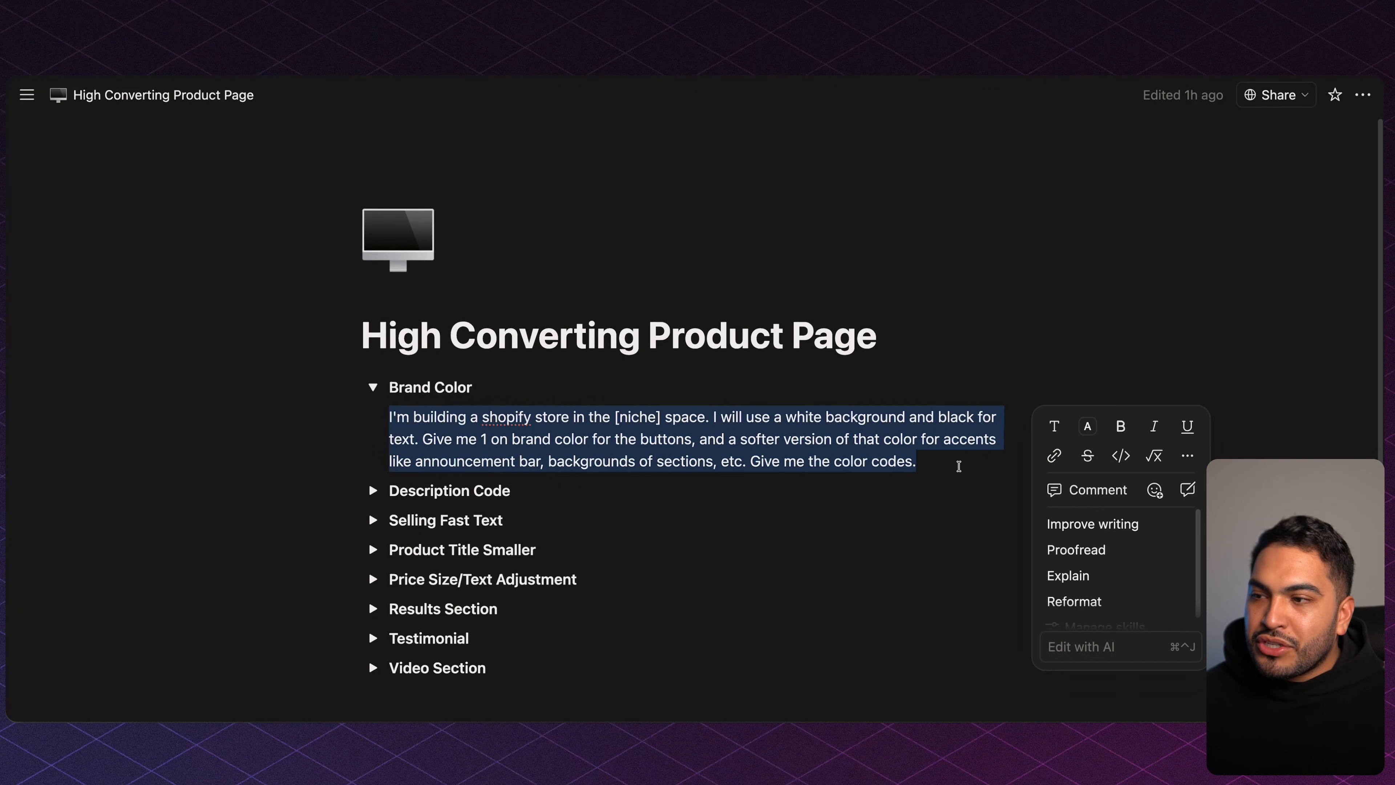
pyautogui.press('super+c')
pyautogui.press('super+Tab')
pyautogui.press('super+v')
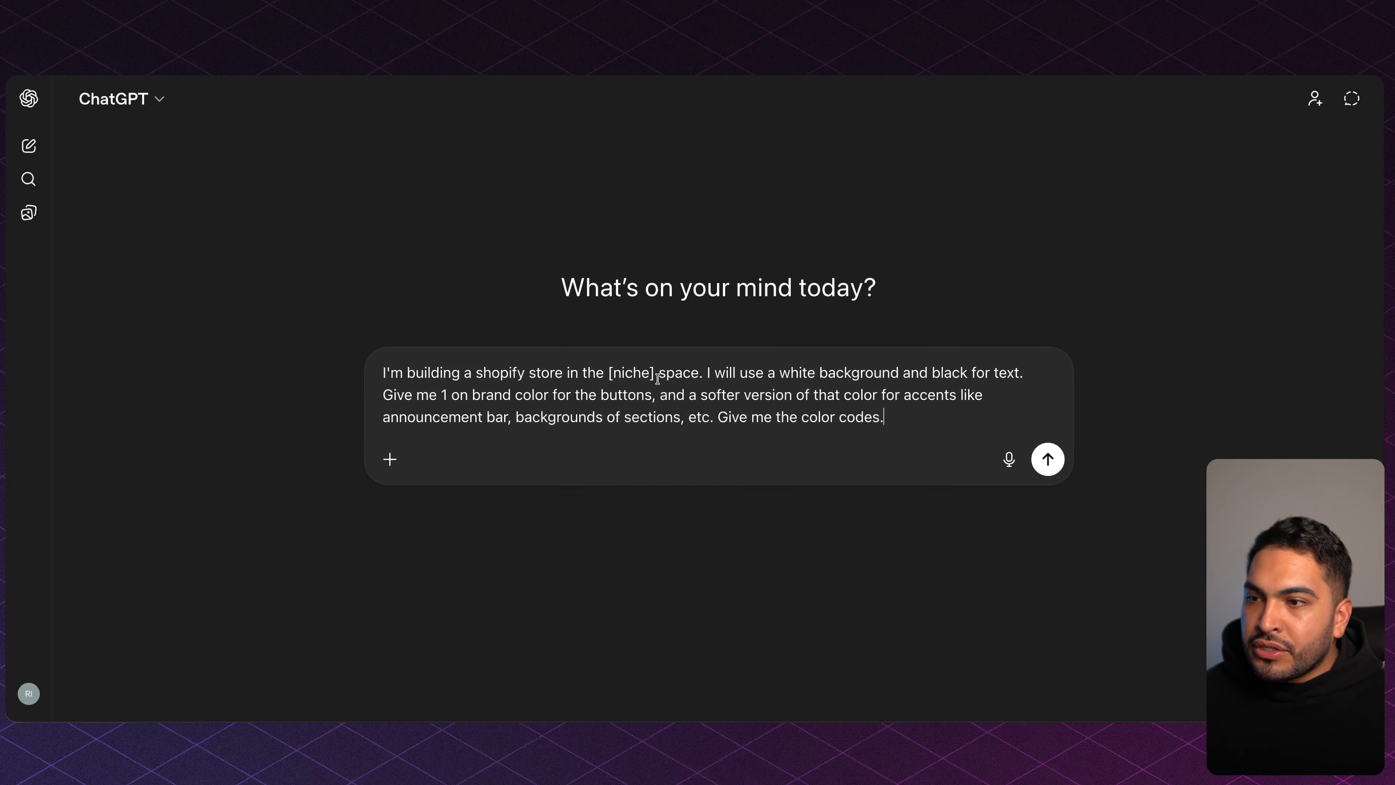
# Replace the [niche] placeholder with 'pet' and send the prompt.
pyautogui.moveTo(658, 374); pyautogui.dragTo(607, 375)
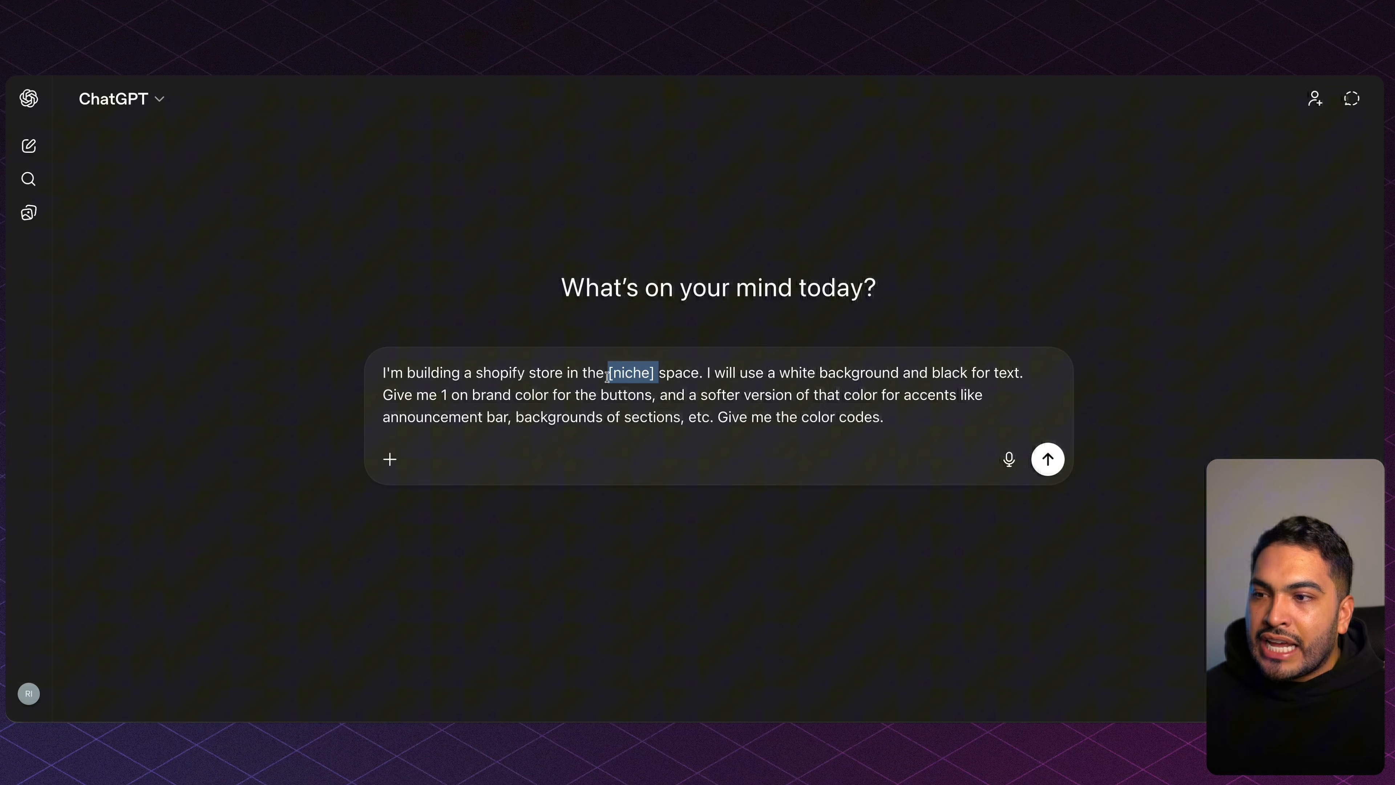
pyautogui.write('beauty')
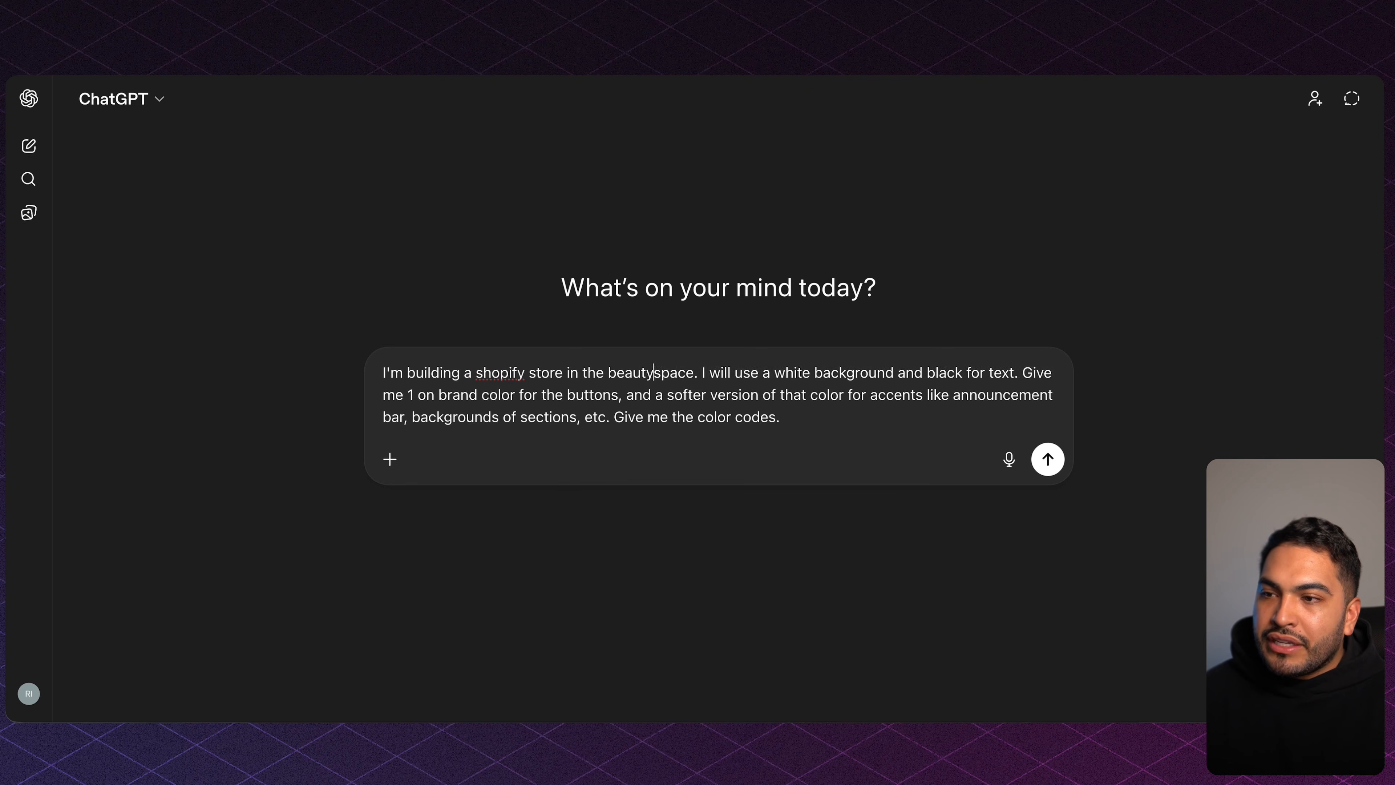
pyautogui.press('BackSpace')
pyautogui.press('BackSpace')
pyautogui.press('BackSpace')
pyautogui.press('BackSpace')
pyautogui.press('BackSpace')
pyautogui.press('BackSpace')
pyautogui.write('pet')
pyautogui.press('Return')
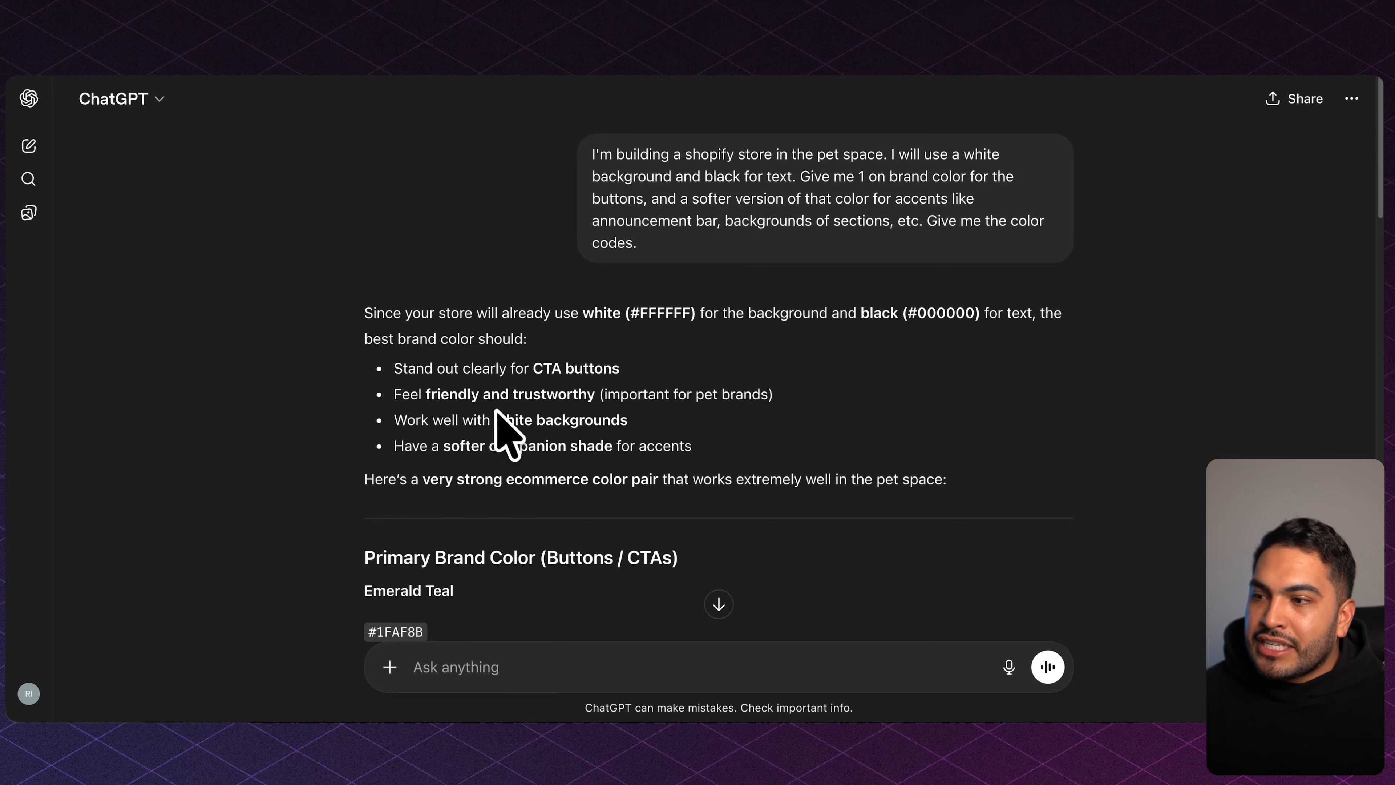
# Read the reply's Emerald Teal #1FAF8B button colour and Soft Mint #E6F6F2 accent.
pyautogui.scroll(-3, 495, 424)
pyautogui.moveTo(541, 395); pyautogui.dragTo(691, 404)
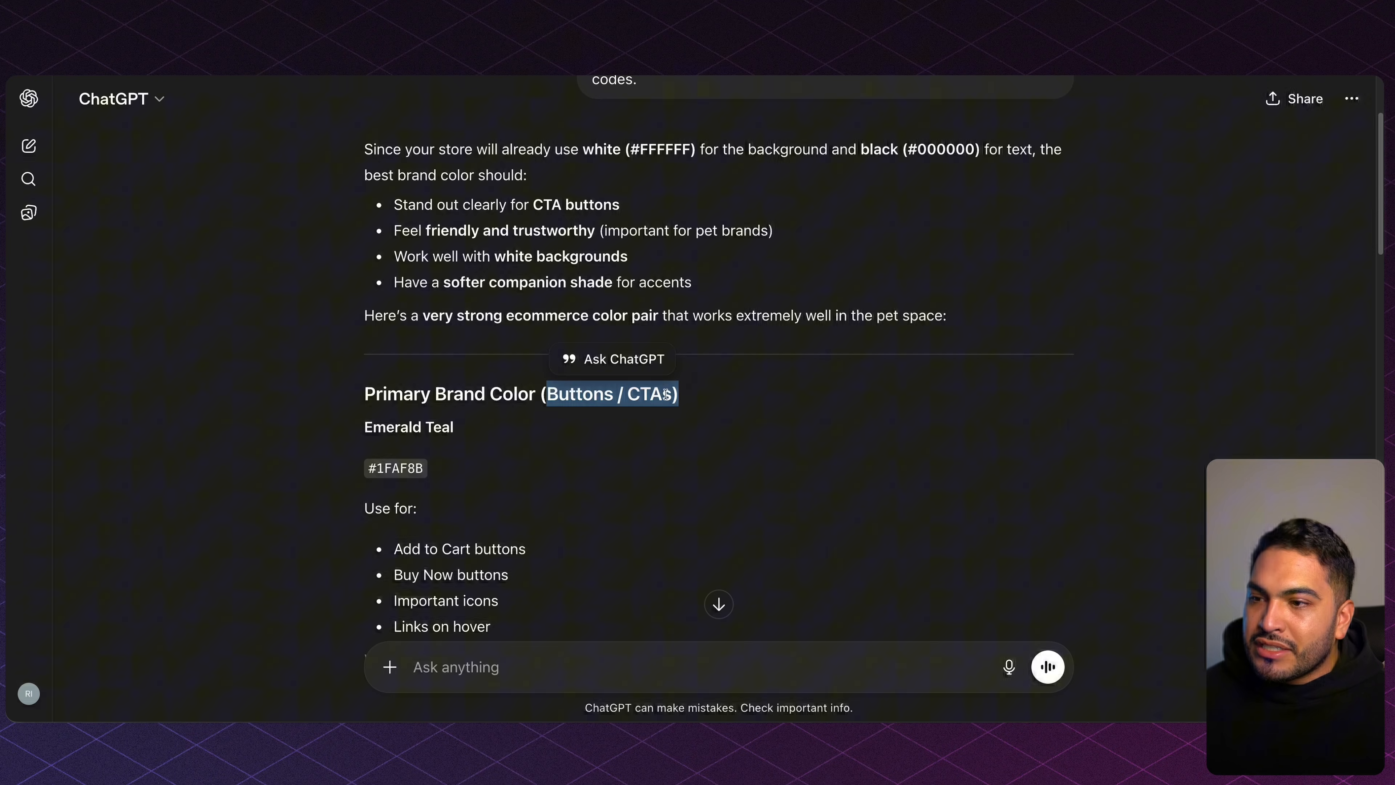
pyautogui.scroll(-6, 659, 390)
pyautogui.scroll(-1, 660, 390)
pyautogui.moveTo(506, 399); pyautogui.dragTo(767, 416)
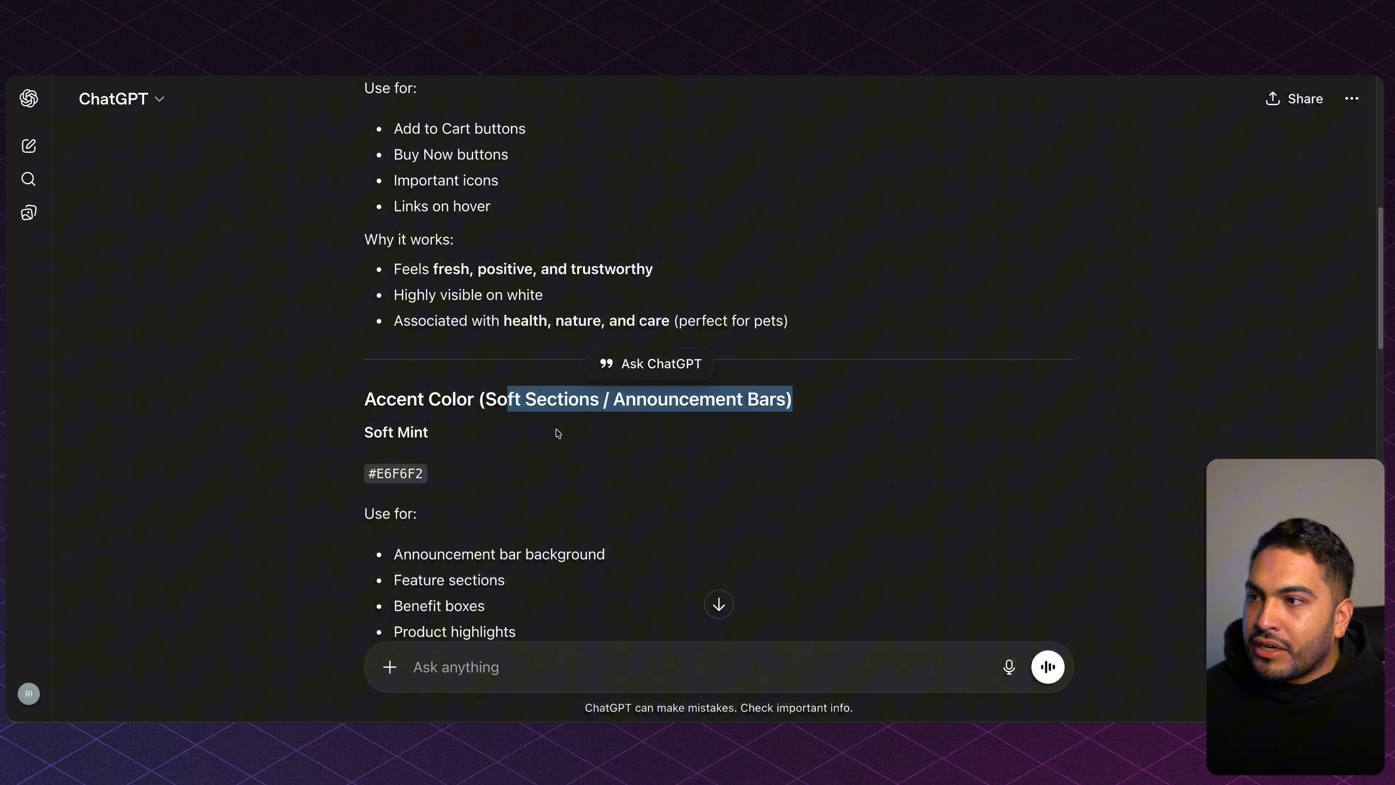
pyautogui.scroll(4, 554, 433)
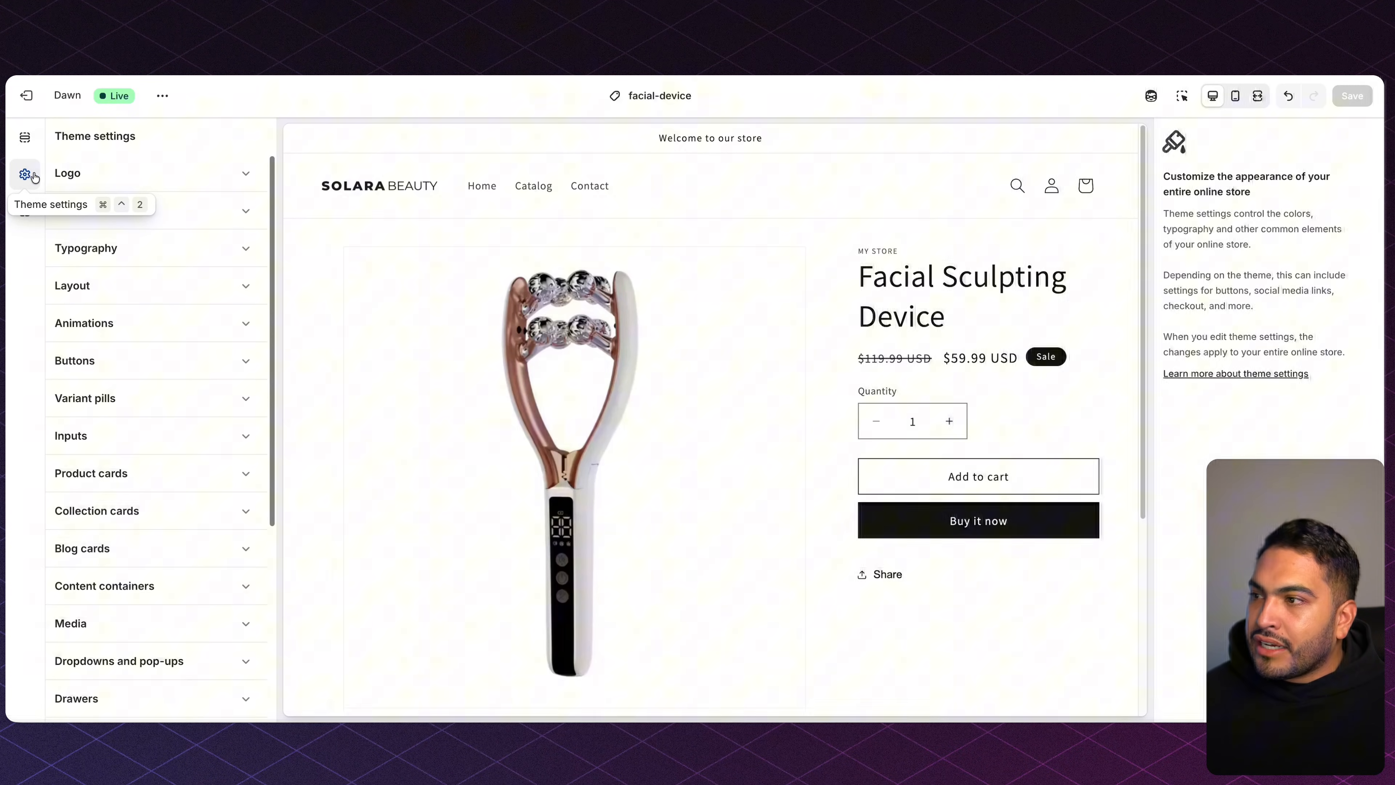
# Set Scheme 1's solid button background to maroon #7C1C2F, then open Scheme 2 for editing.
pyautogui.click(144, 212)
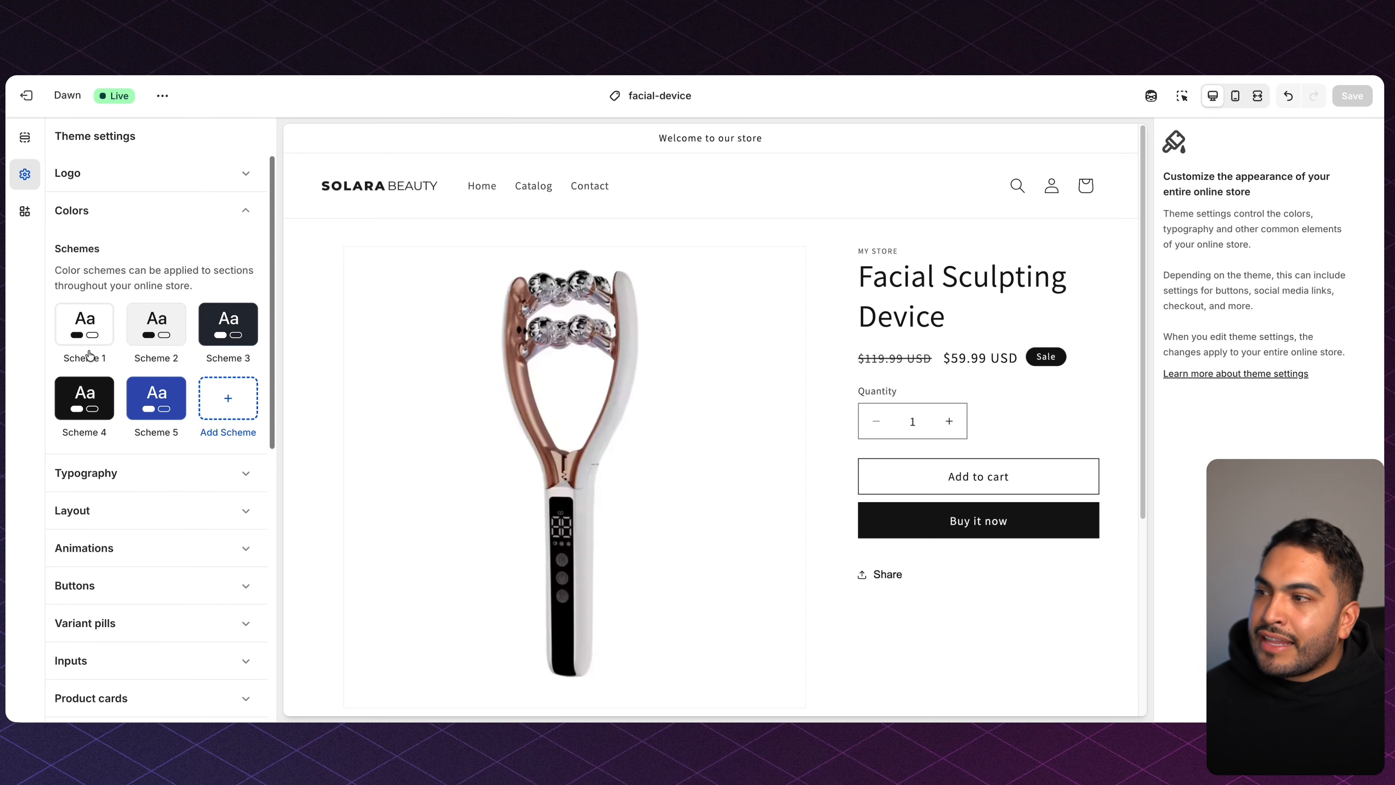
pyautogui.click(96, 319)
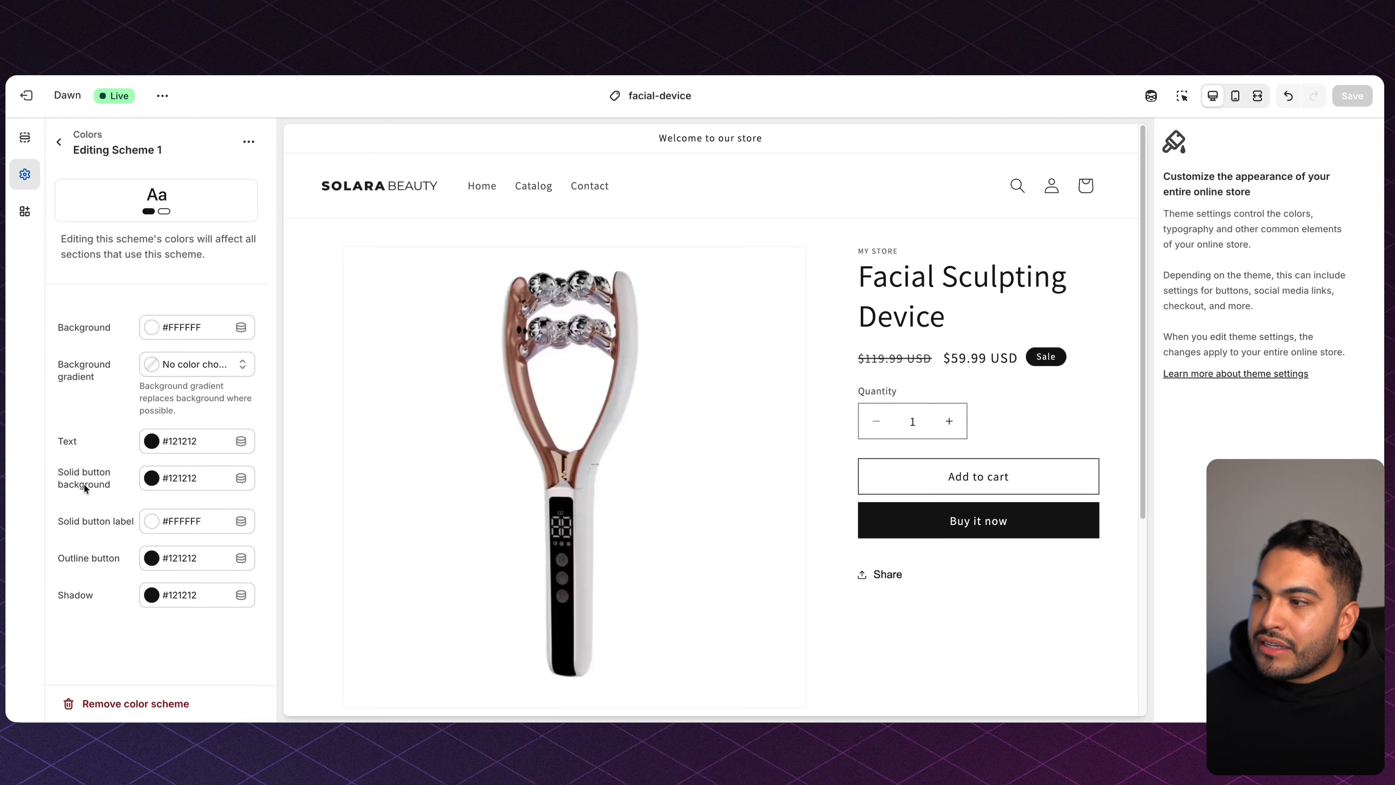
pyautogui.click(151, 478)
pyautogui.doubleClick(206, 390)
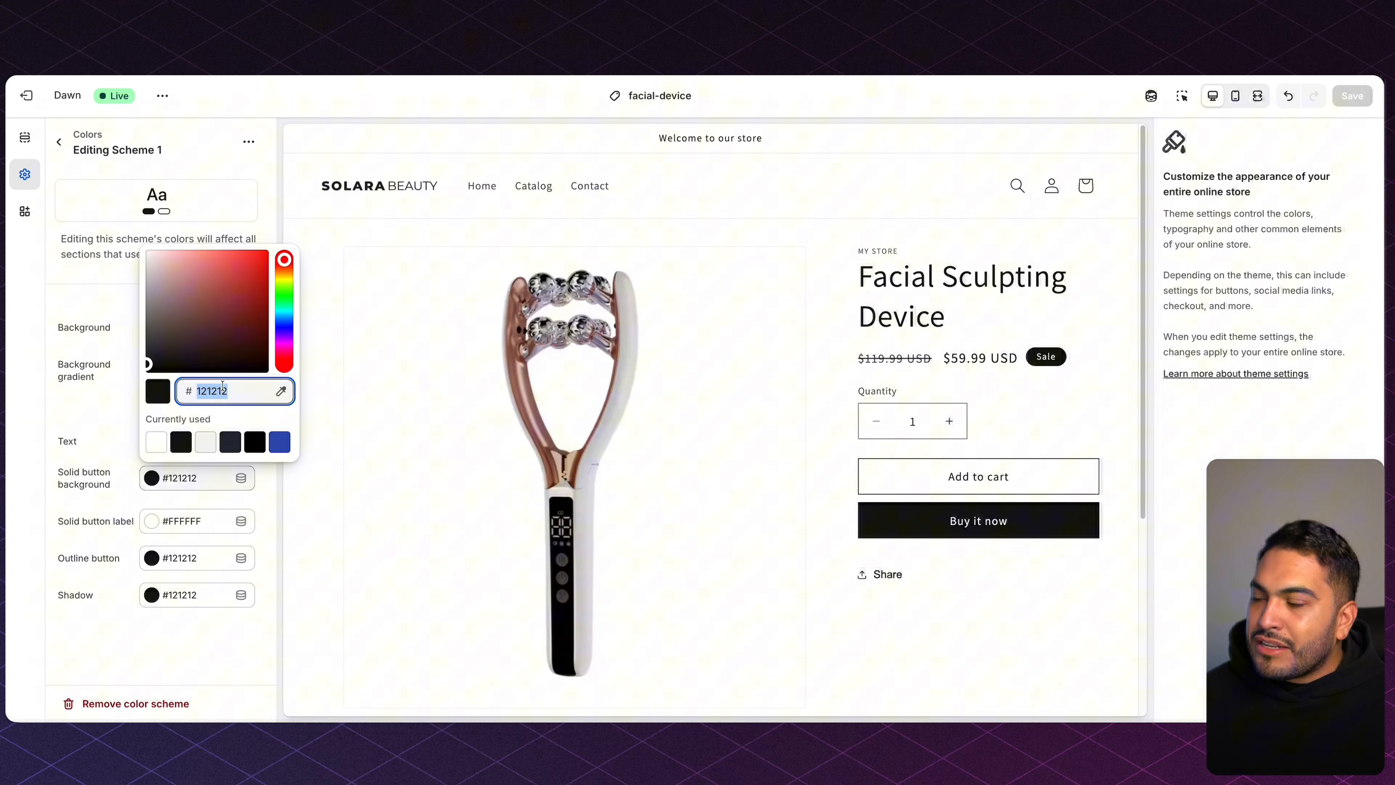
pyautogui.write('7C1C2F')
pyautogui.click(164, 416)
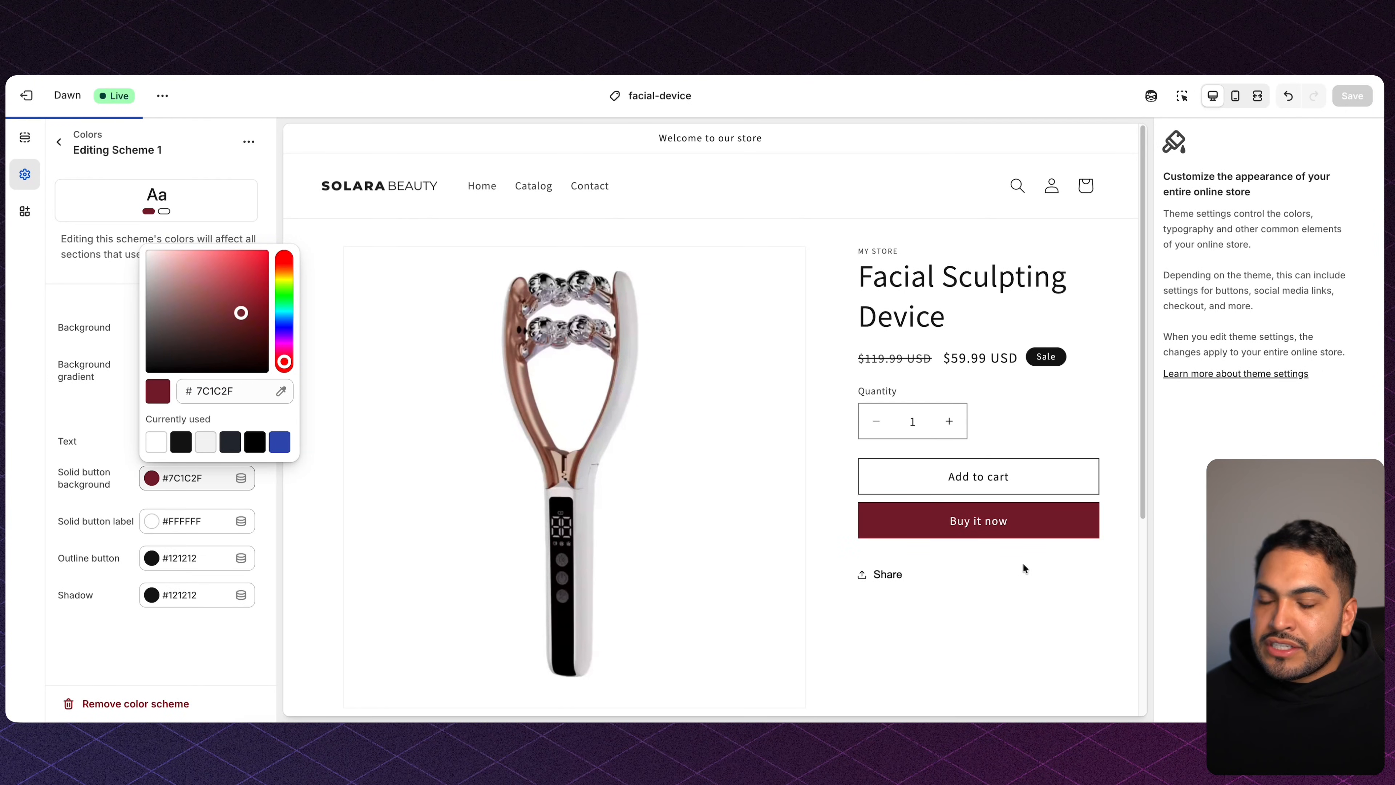
pyautogui.click(95, 231)
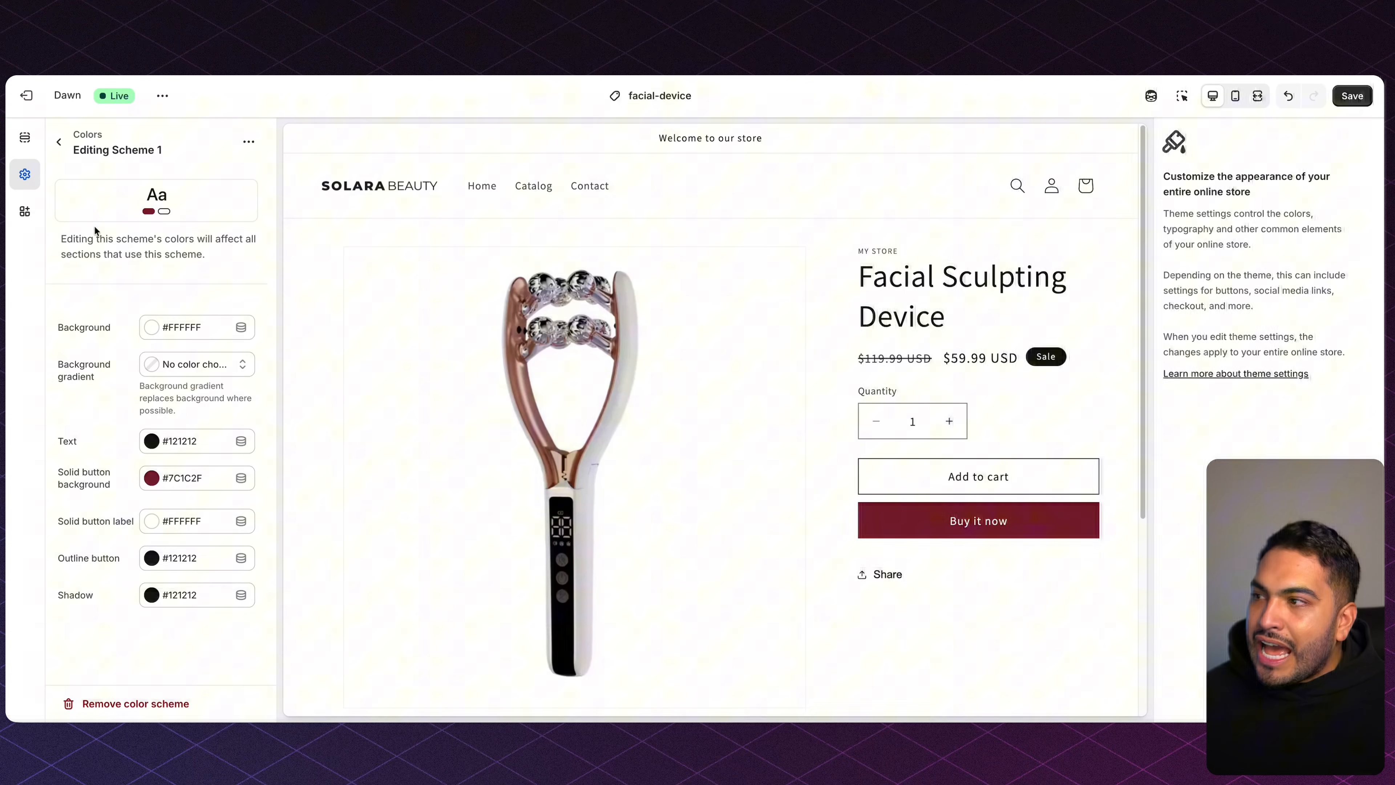
pyautogui.click(59, 142)
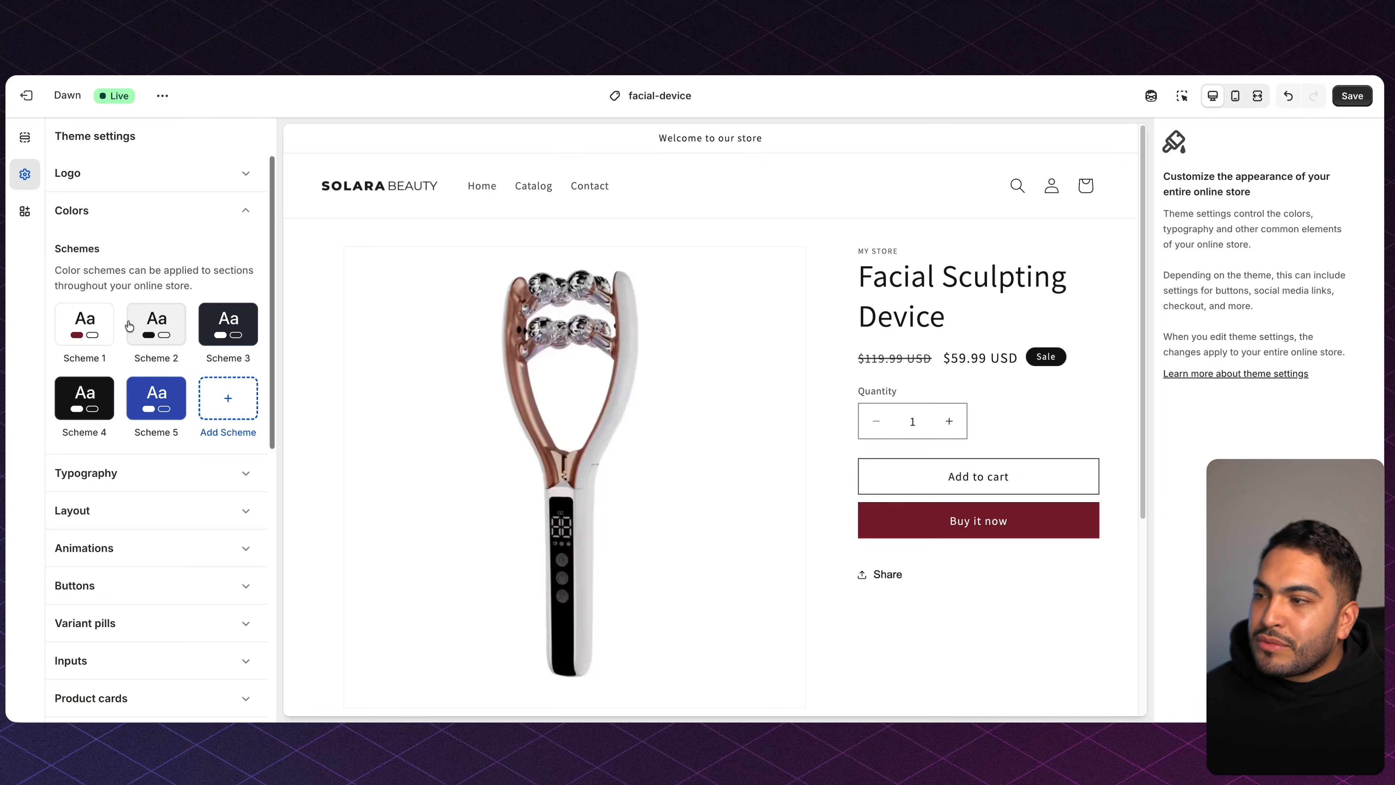
pyautogui.click(156, 328)
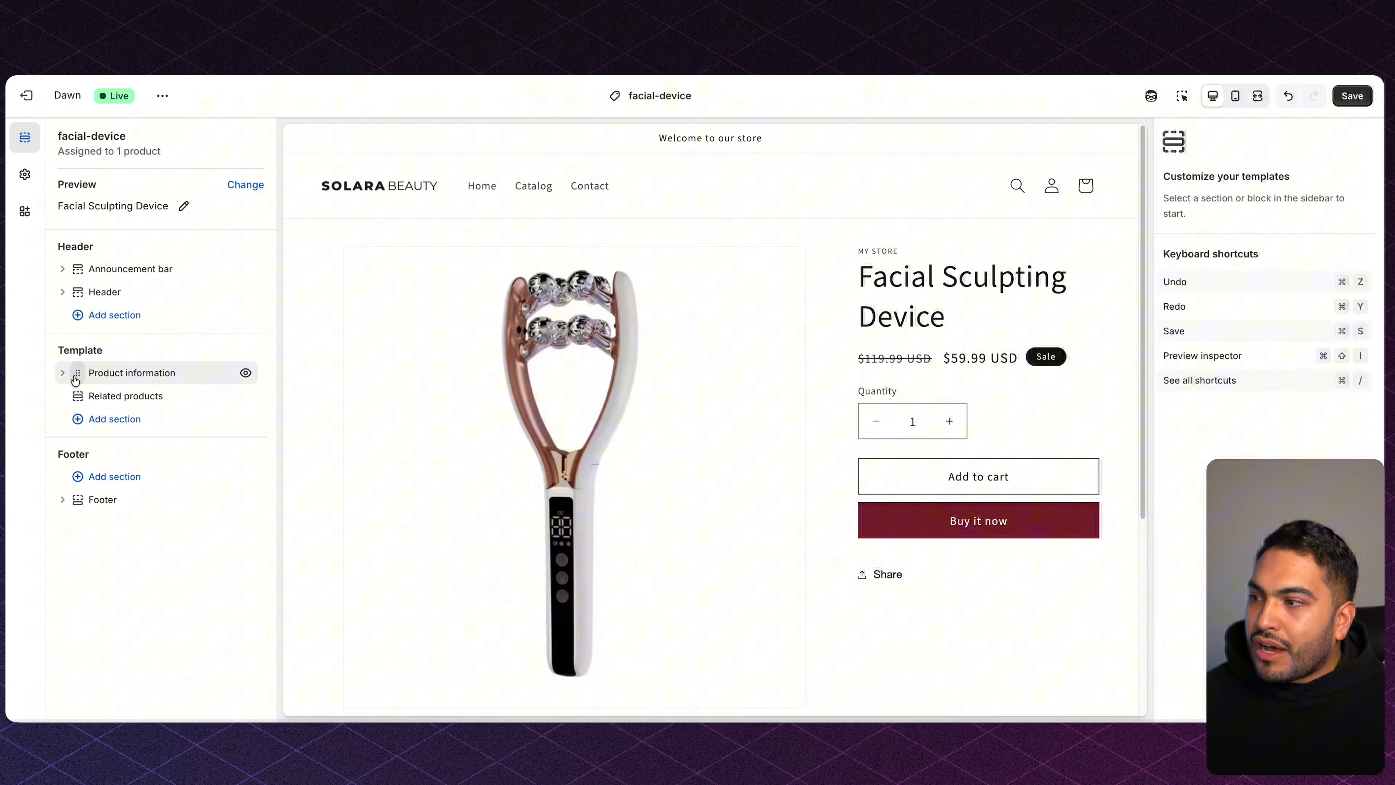
# Delete the Text, Quantity selector and Share blocks, disable Buy it now, and move Description above Variant picker.
pyautogui.click(62, 374)
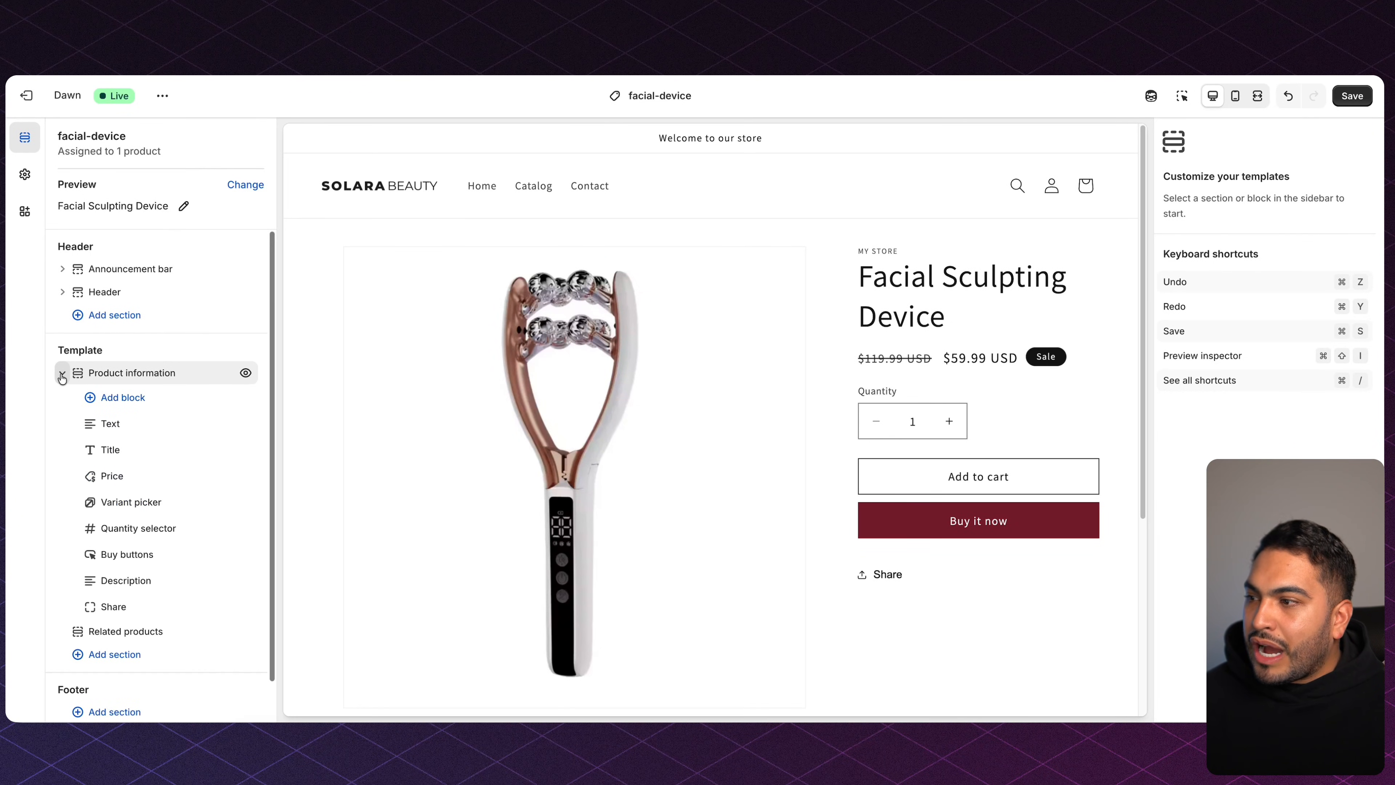
pyautogui.scroll(-1, 62, 378)
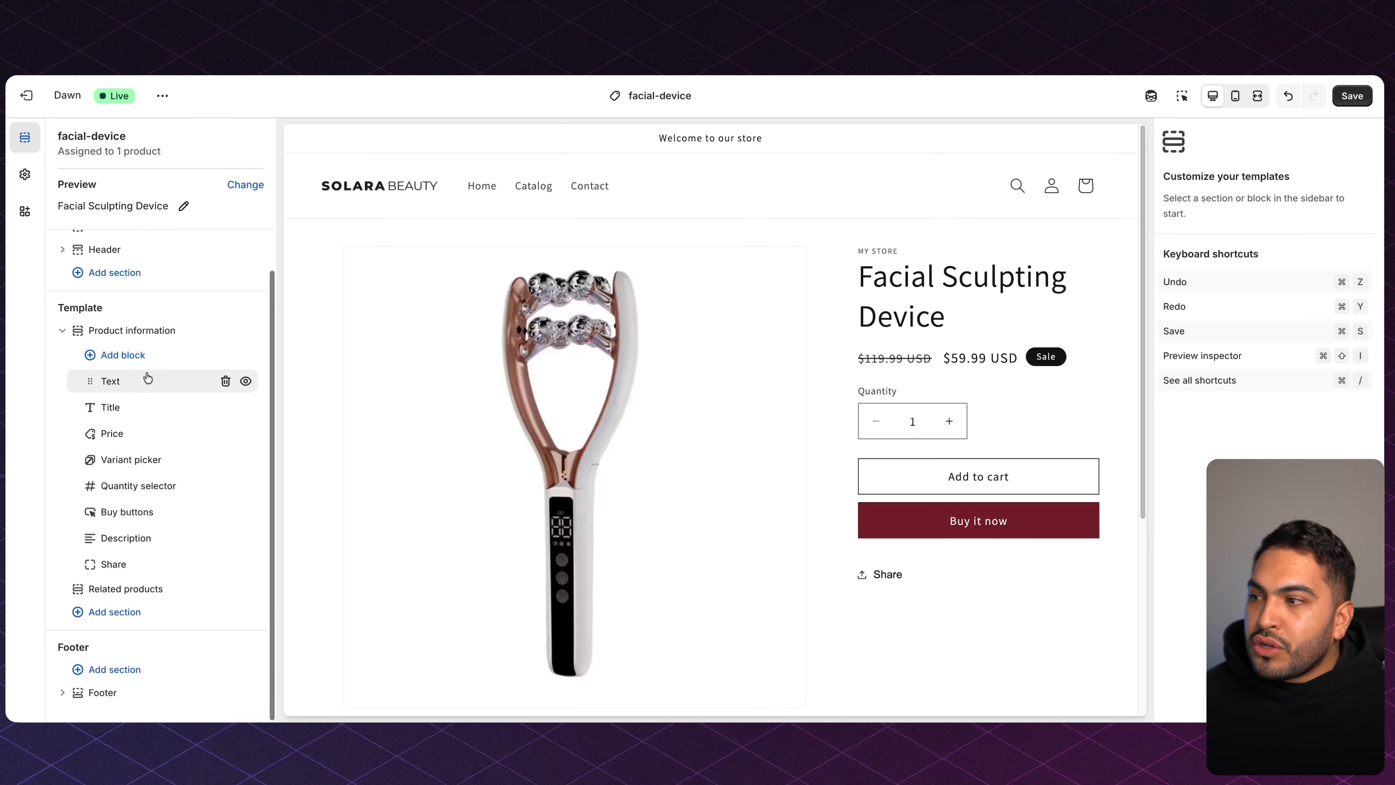
pyautogui.click(225, 380)
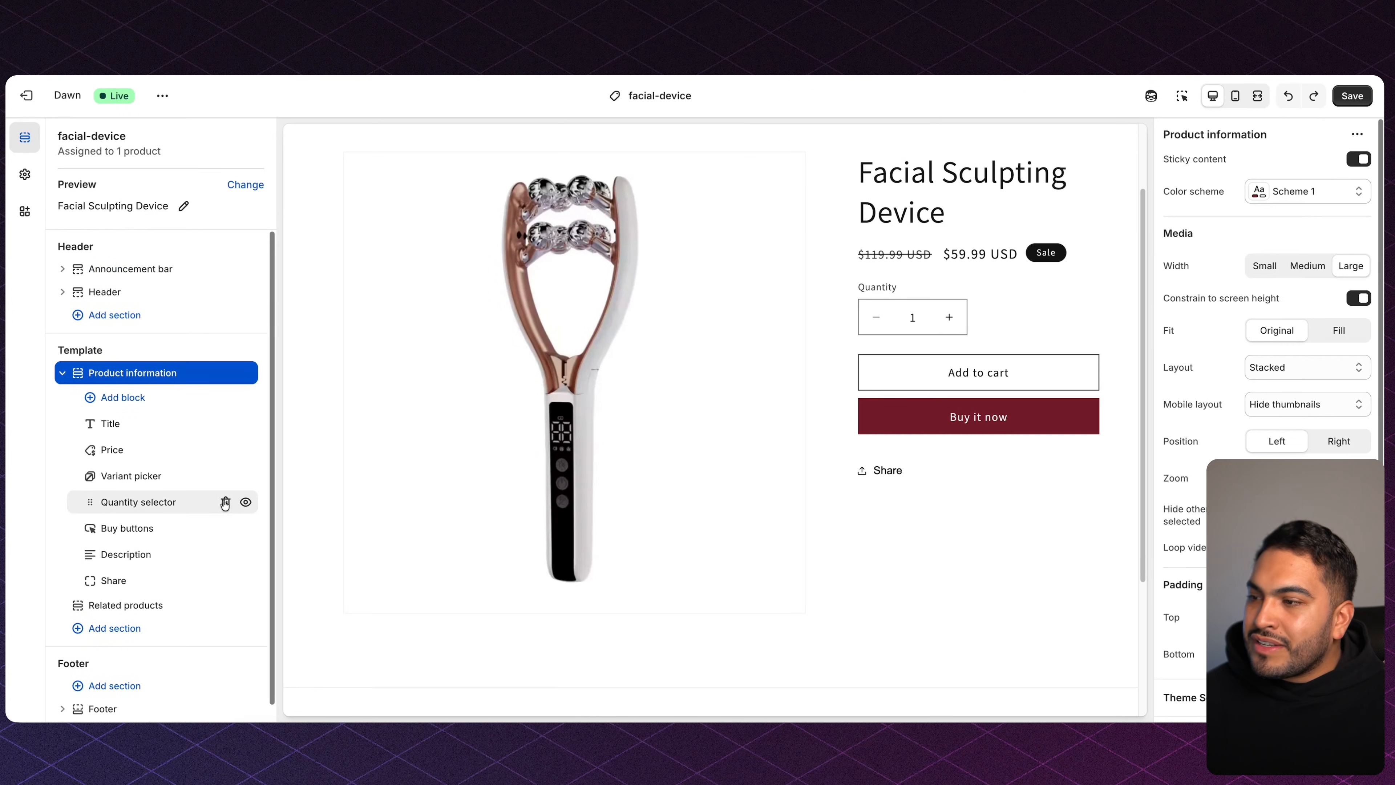
pyautogui.click(225, 501)
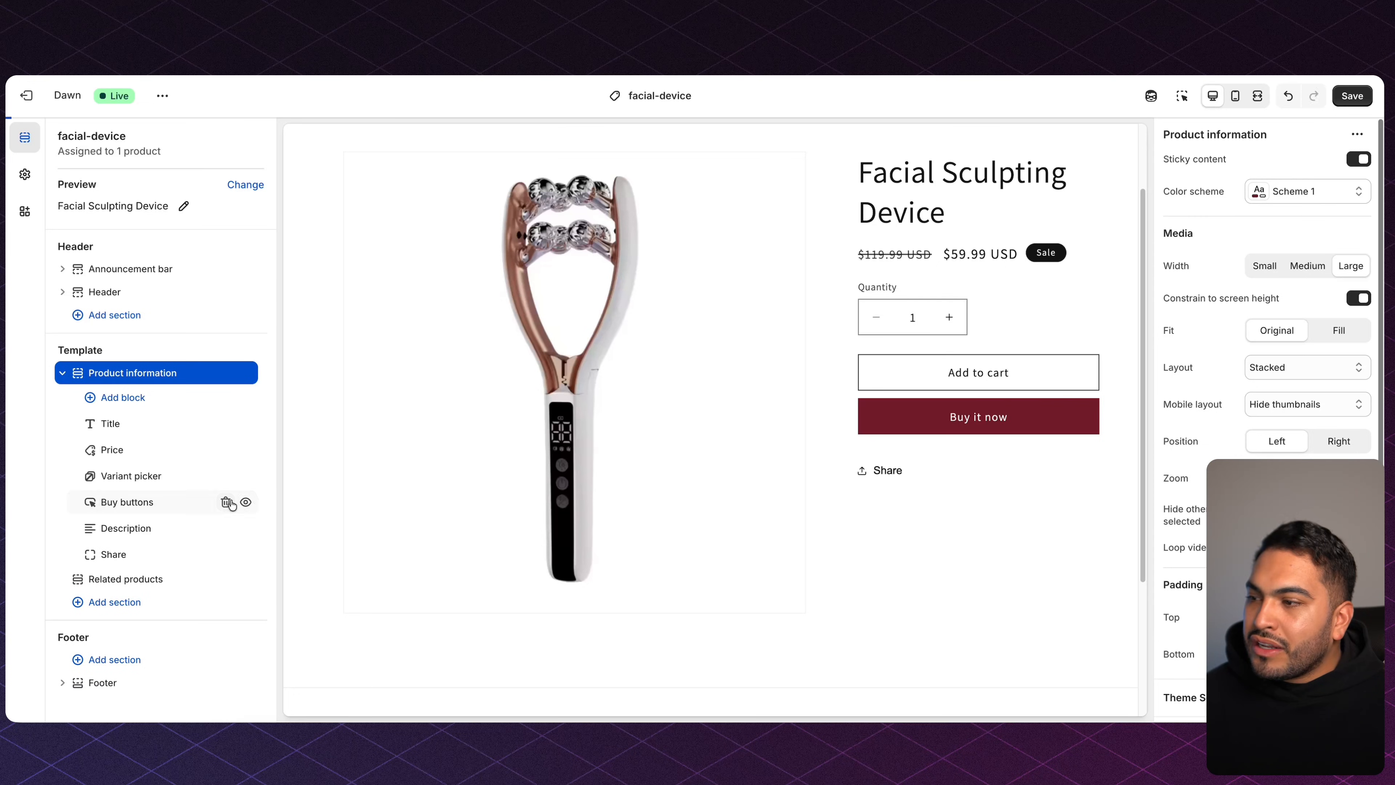
pyautogui.click(158, 503)
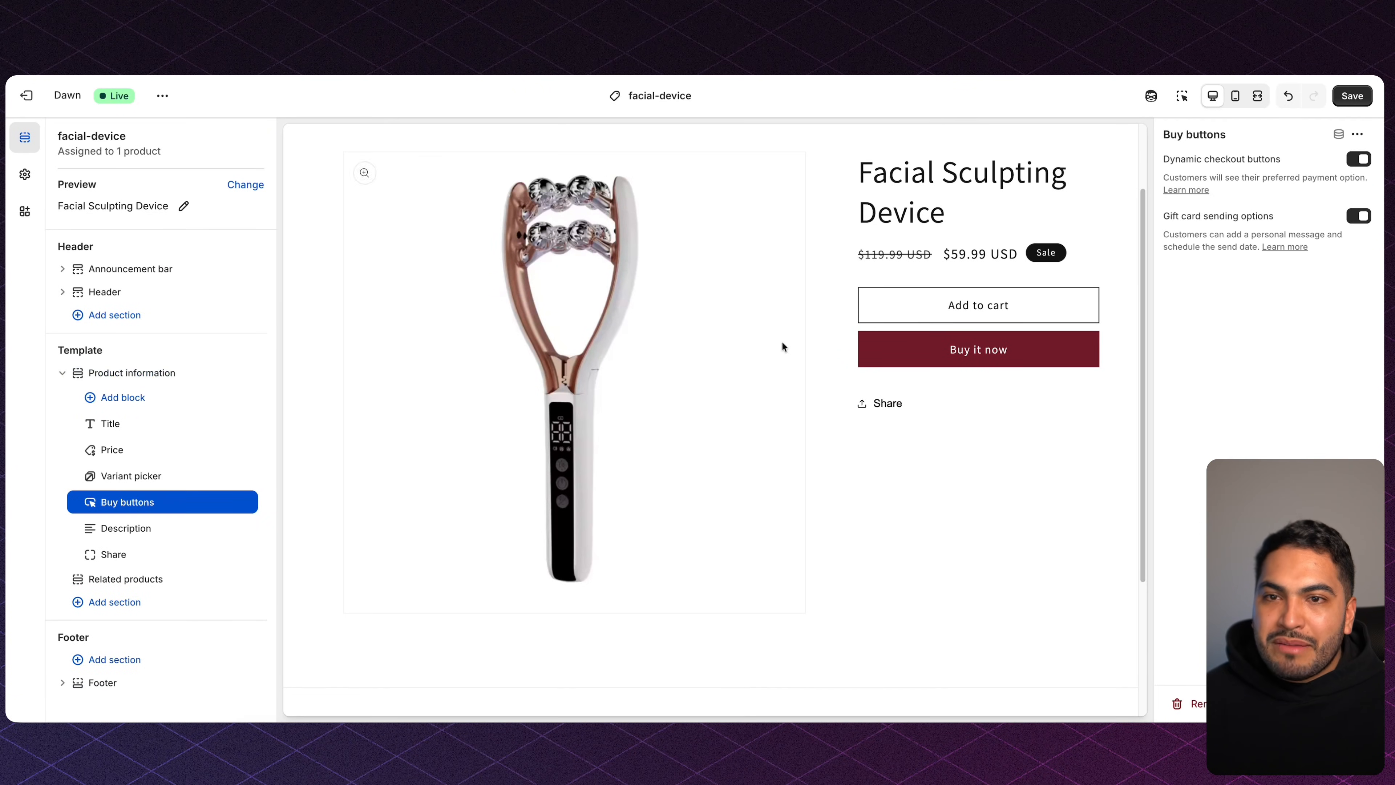
pyautogui.click(1360, 160)
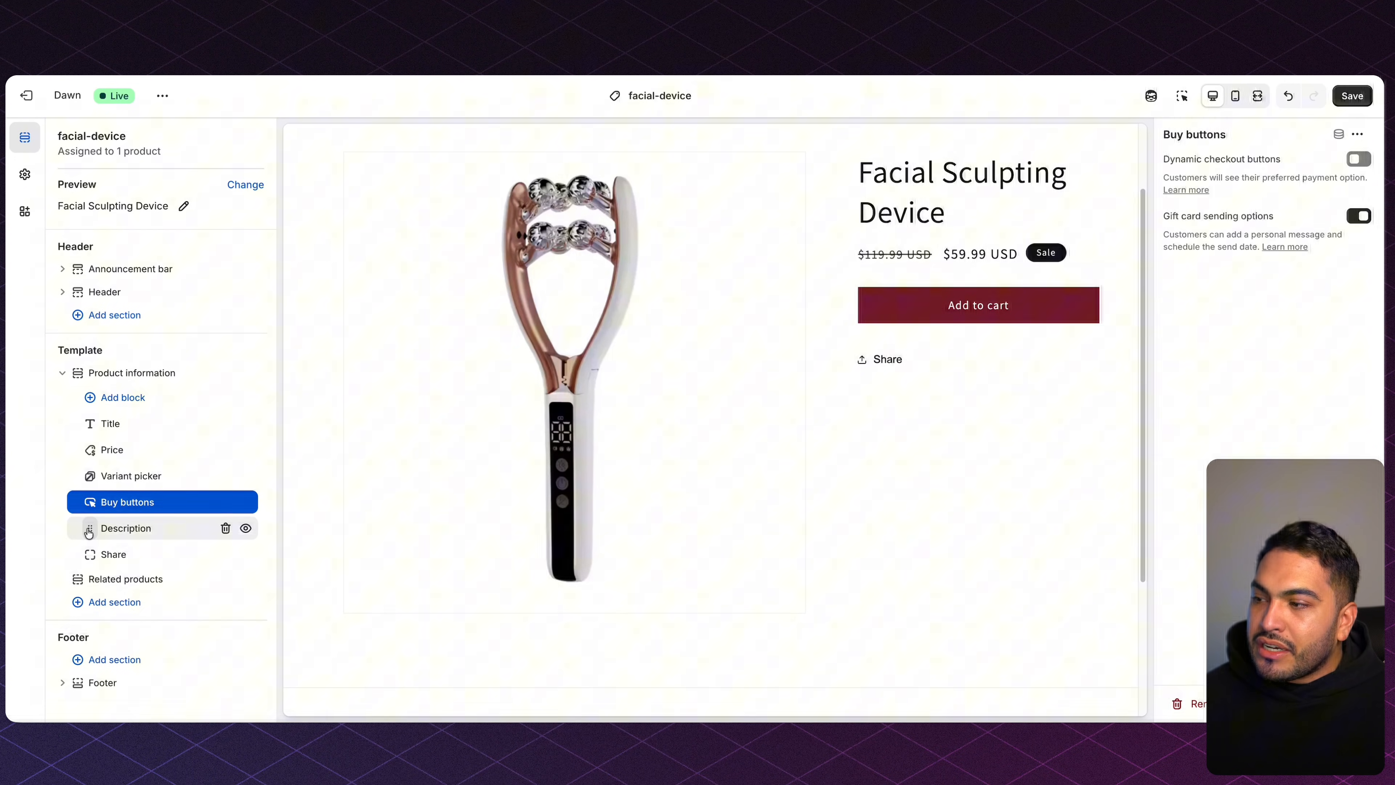
pyautogui.moveTo(88, 528); pyautogui.dragTo(89, 472)
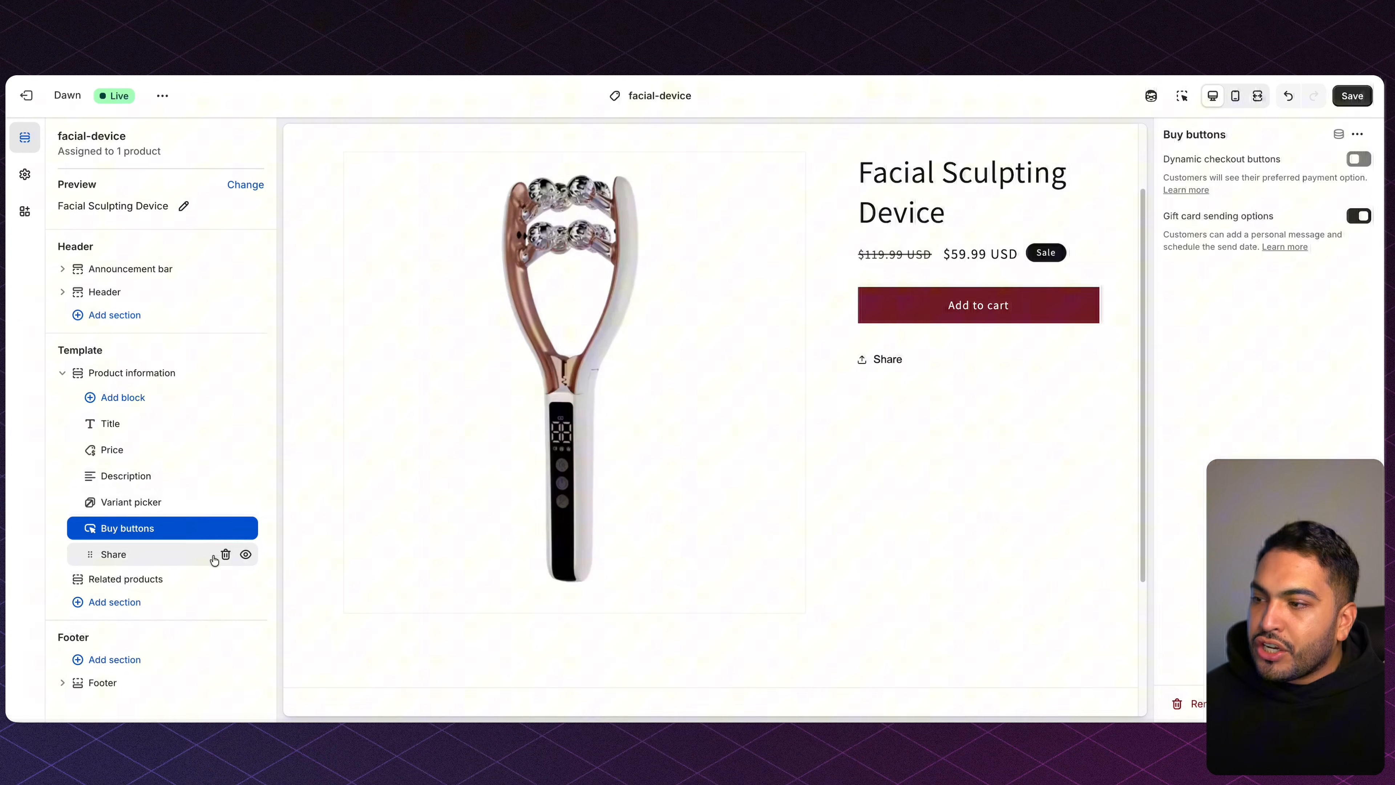
pyautogui.click(226, 554)
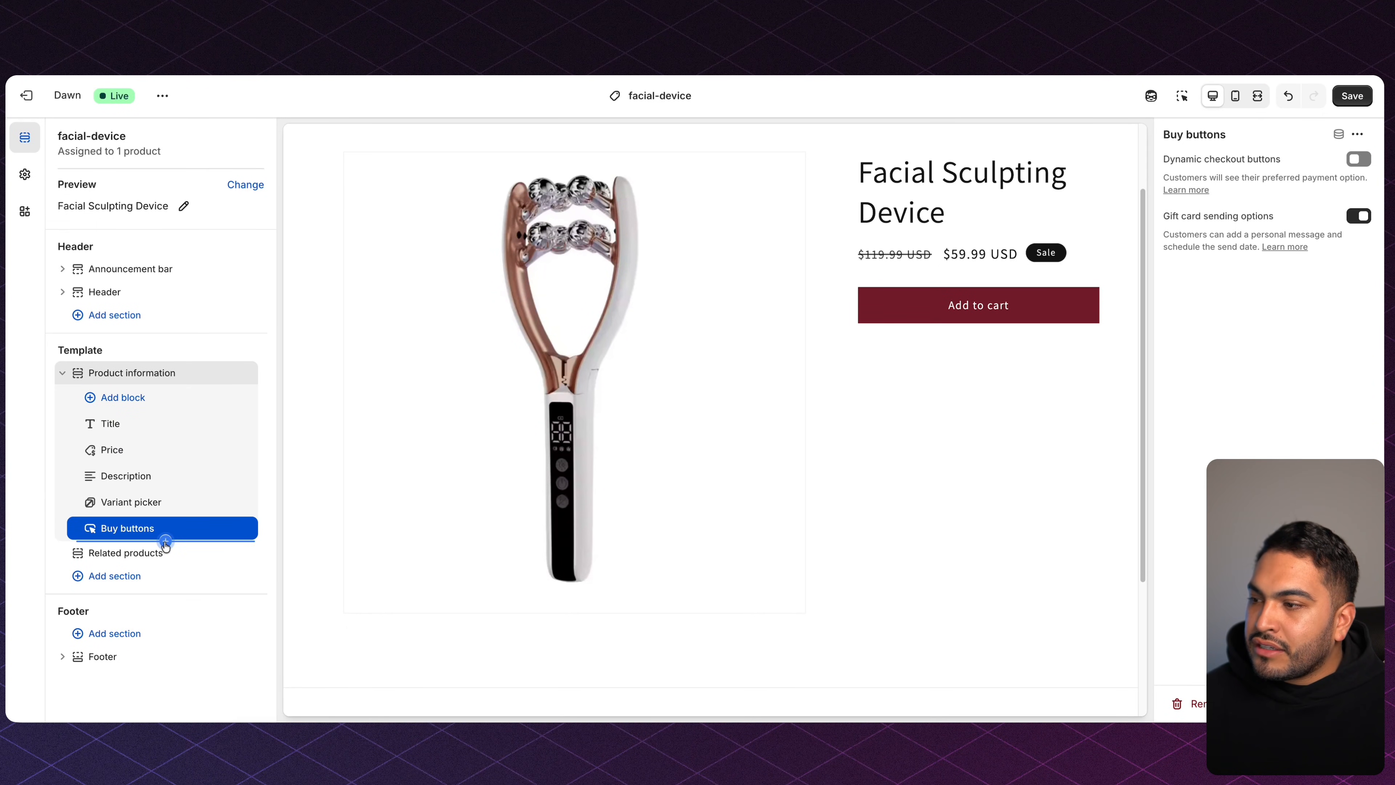
# Add two Custom Liquid blocks and a Collapsible row below Buy buttons.
pyautogui.click(166, 542)
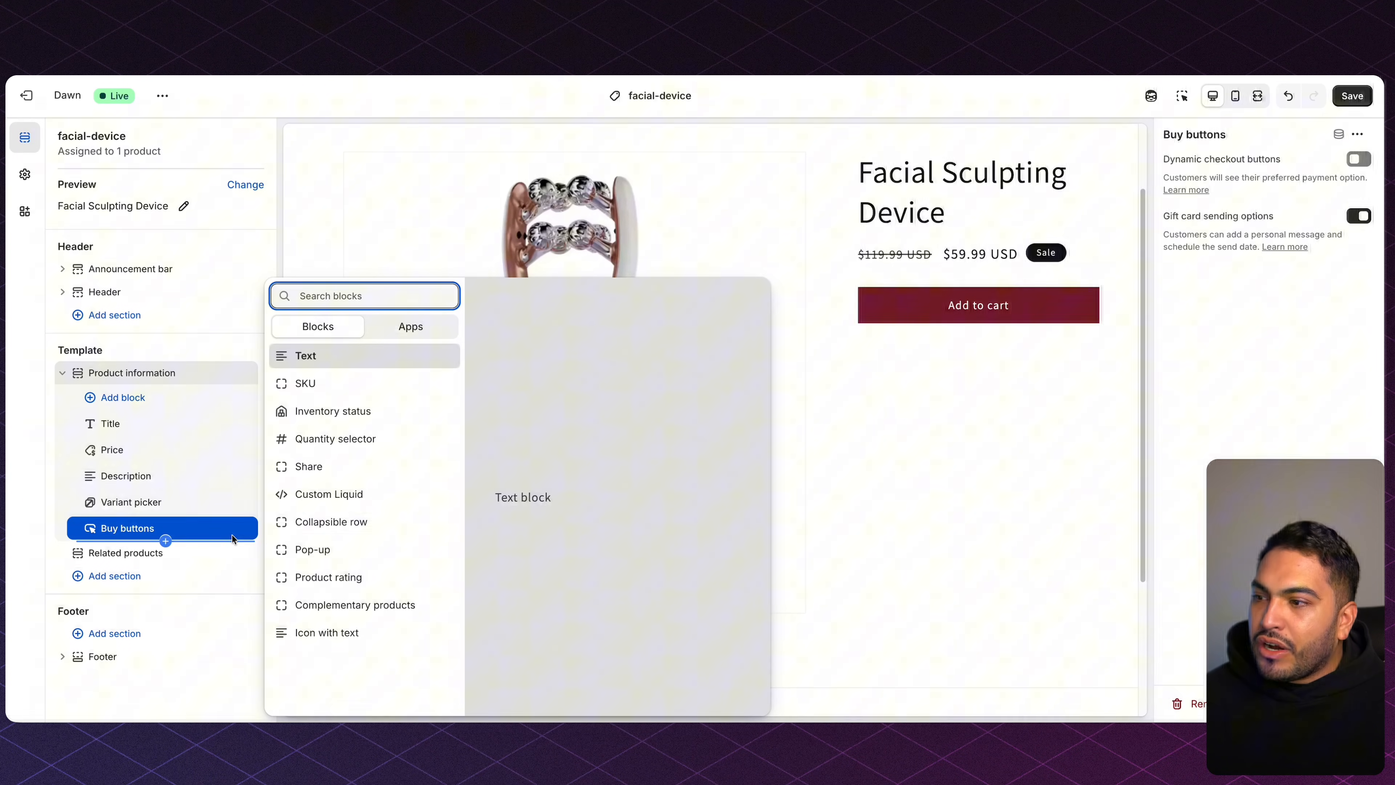
pyautogui.click(314, 501)
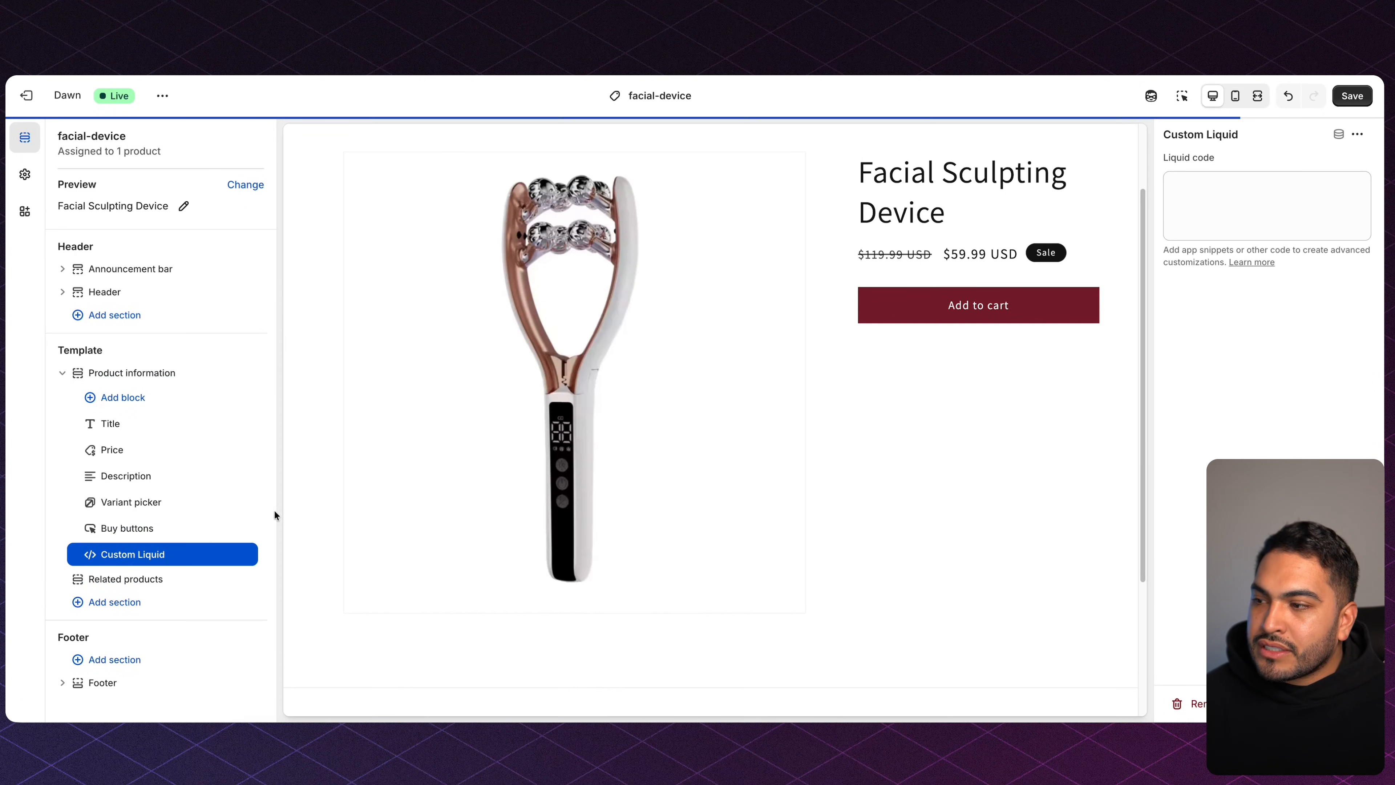
pyautogui.click(165, 567)
pyautogui.click(324, 493)
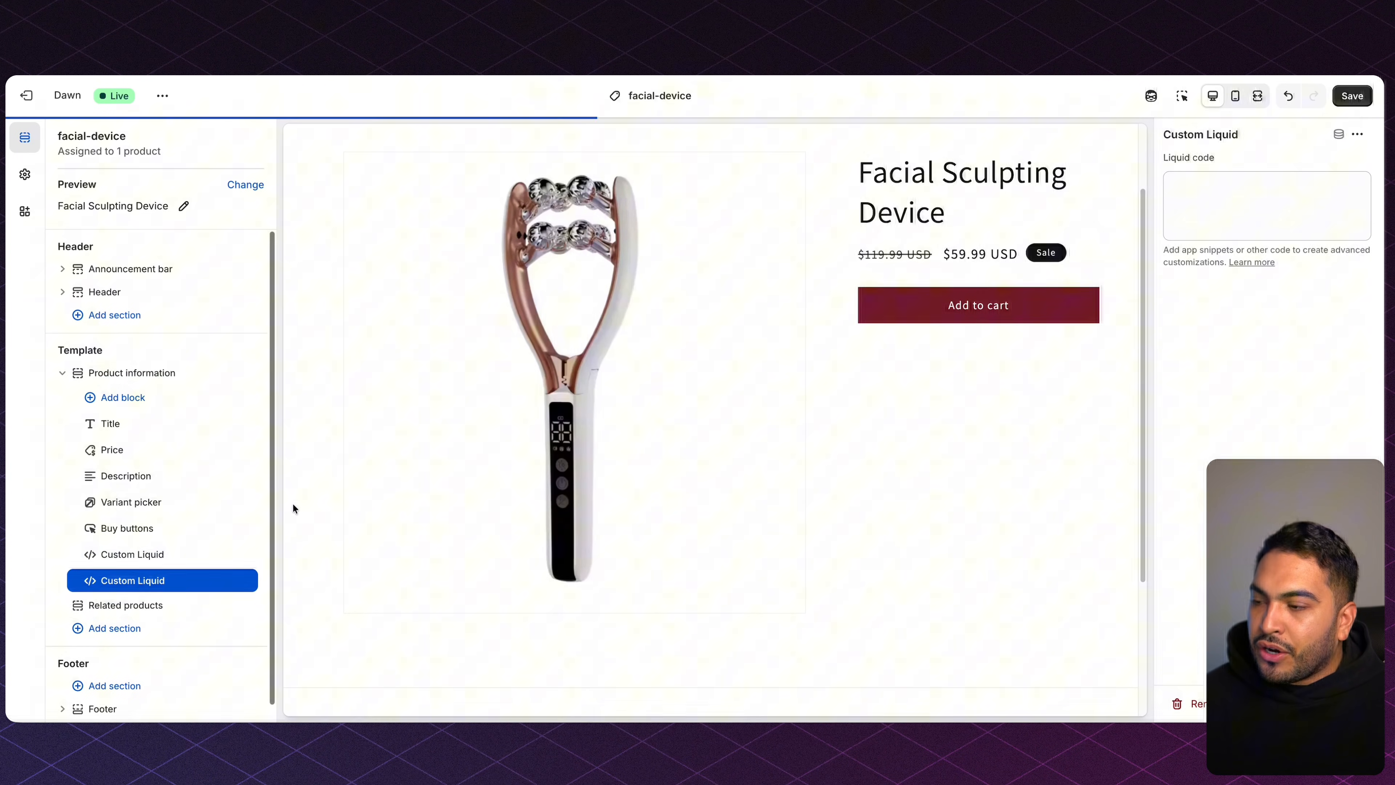
pyautogui.click(166, 595)
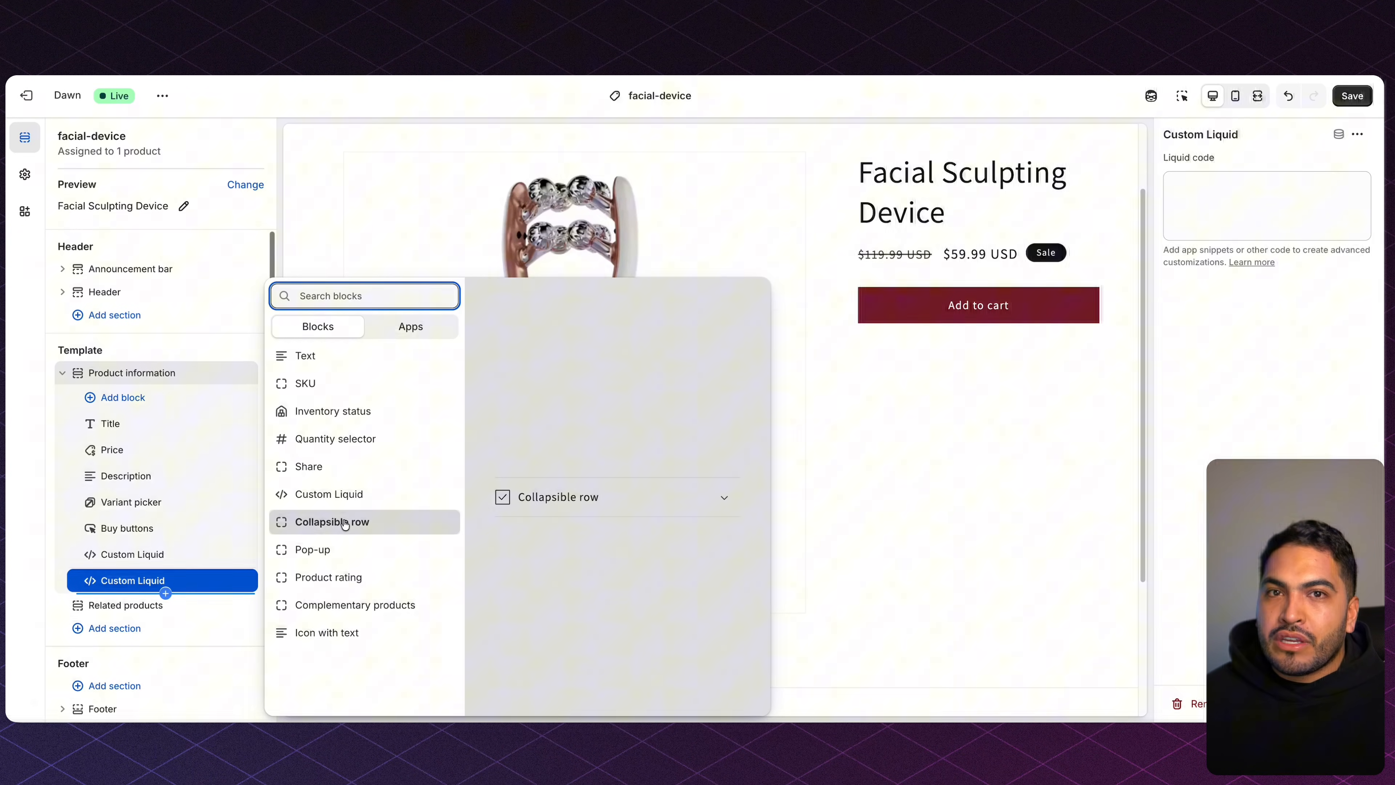
pyautogui.click(344, 523)
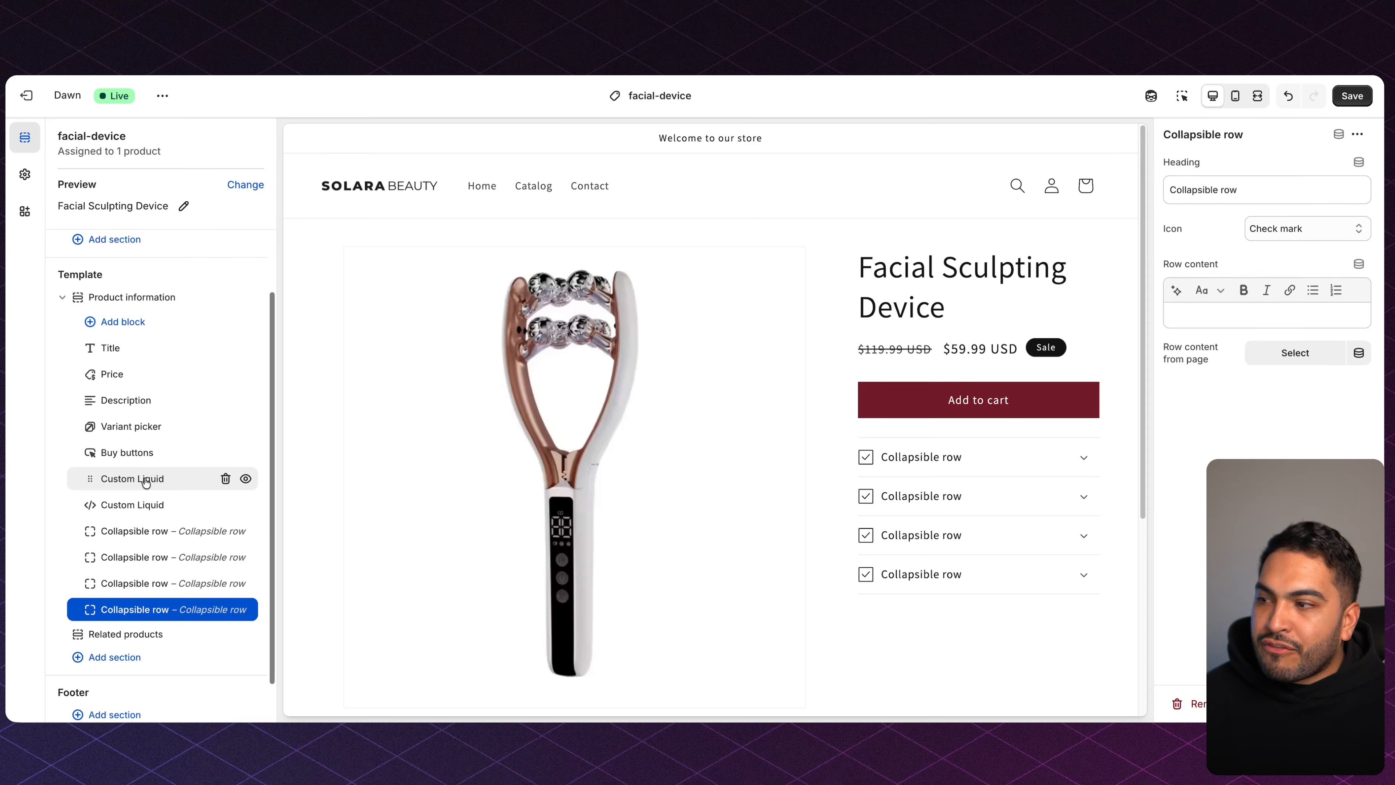
# Rename the first Custom Liquid block to 'Urgency' and copy the Selling Fast badge code from Notion.
pyautogui.click(129, 482)
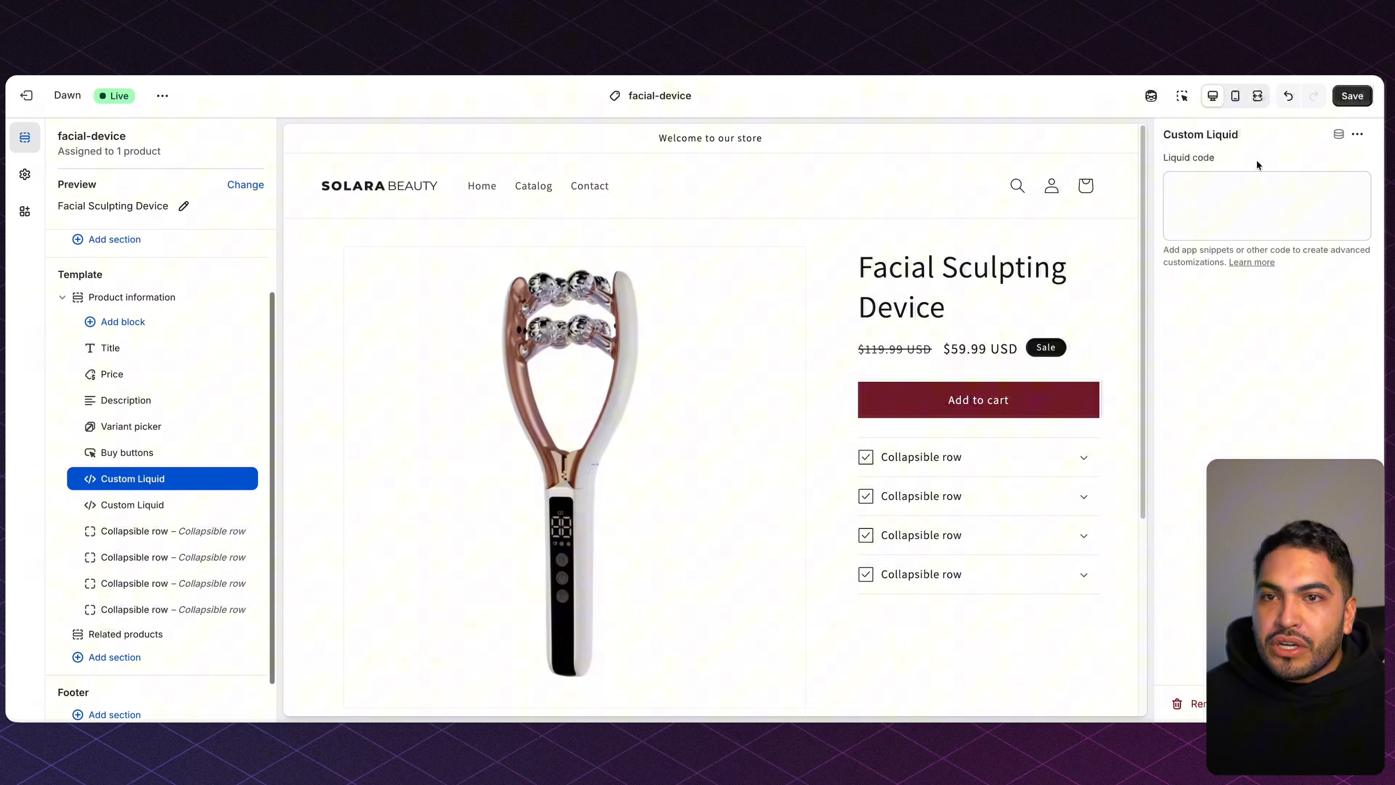
pyautogui.click(1242, 134)
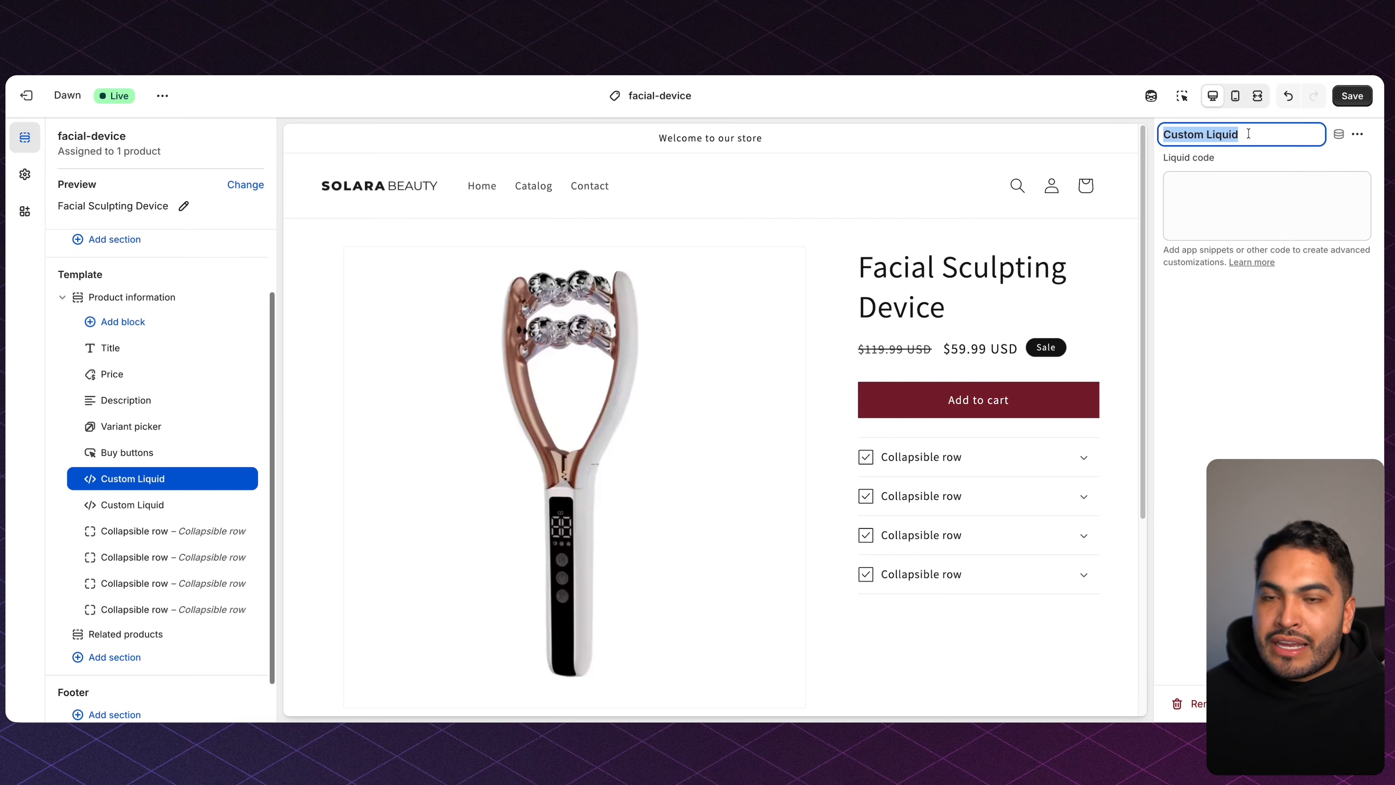
pyautogui.write('Urgency')
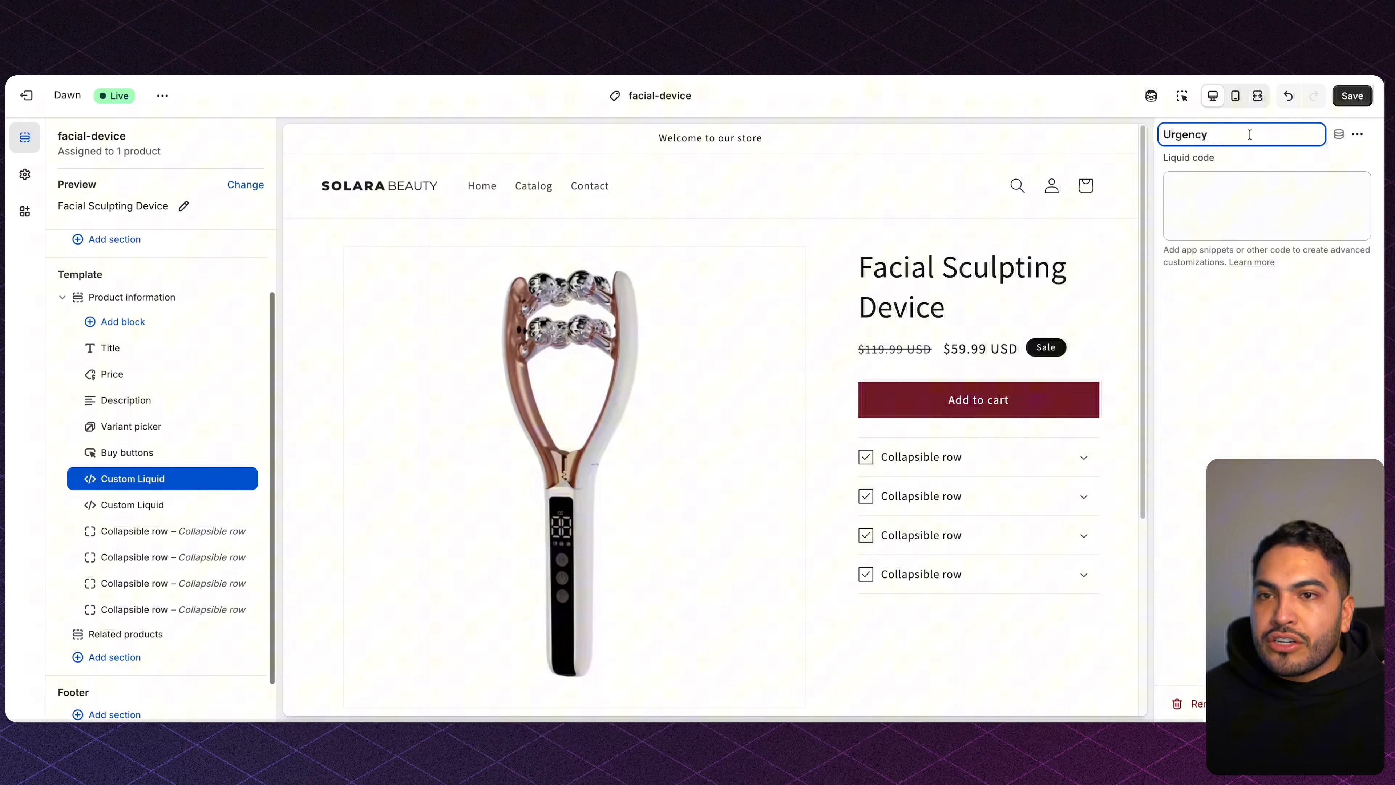
pyautogui.press('Return')
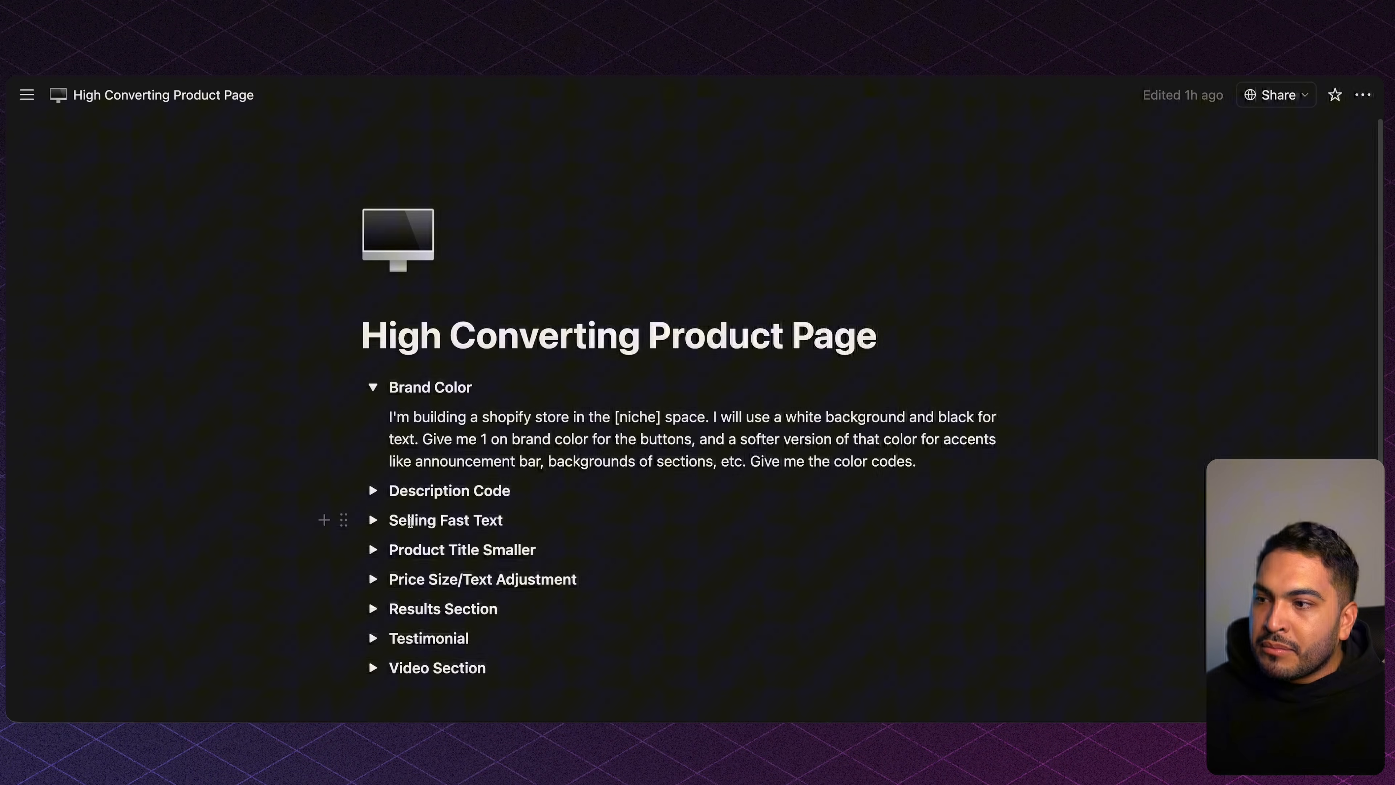
pyautogui.click(372, 520)
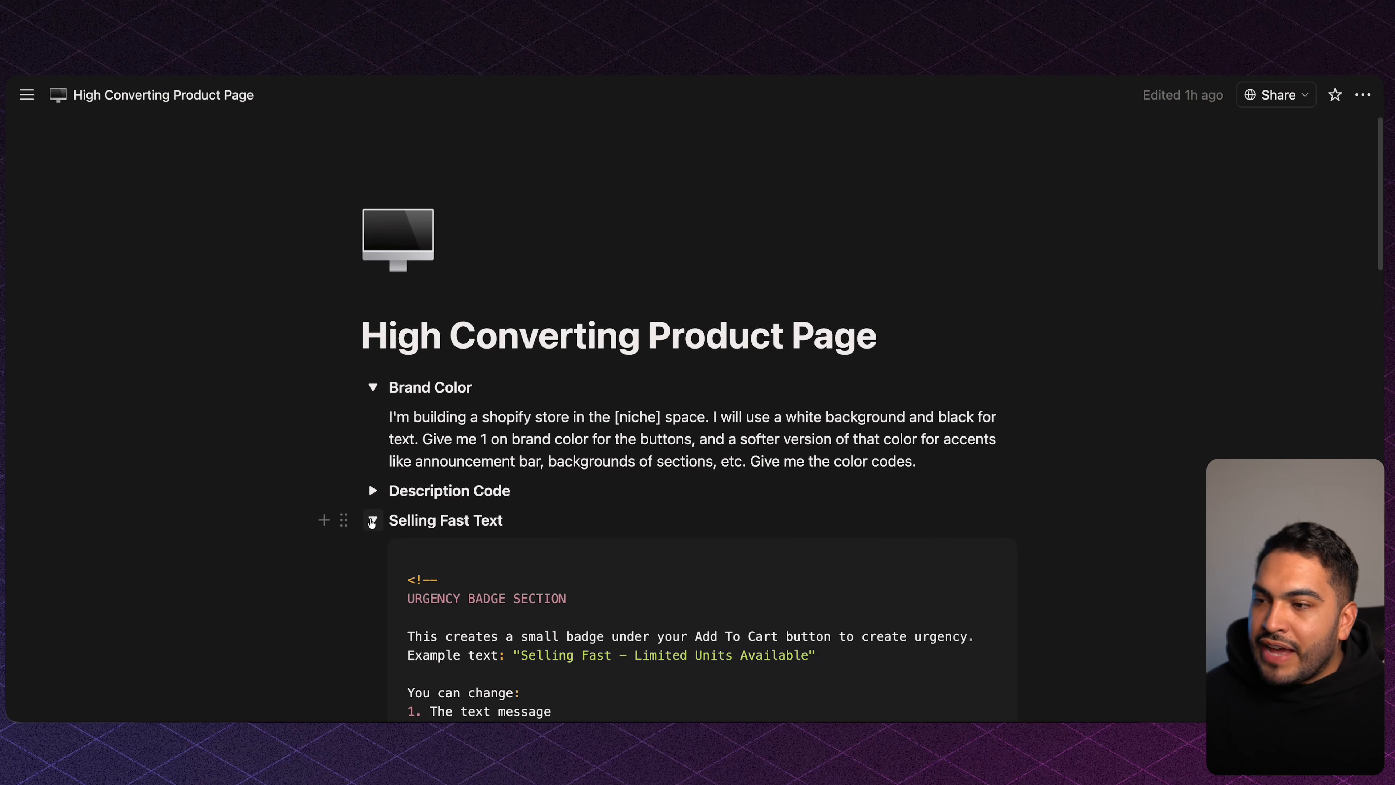
pyautogui.click(979, 555)
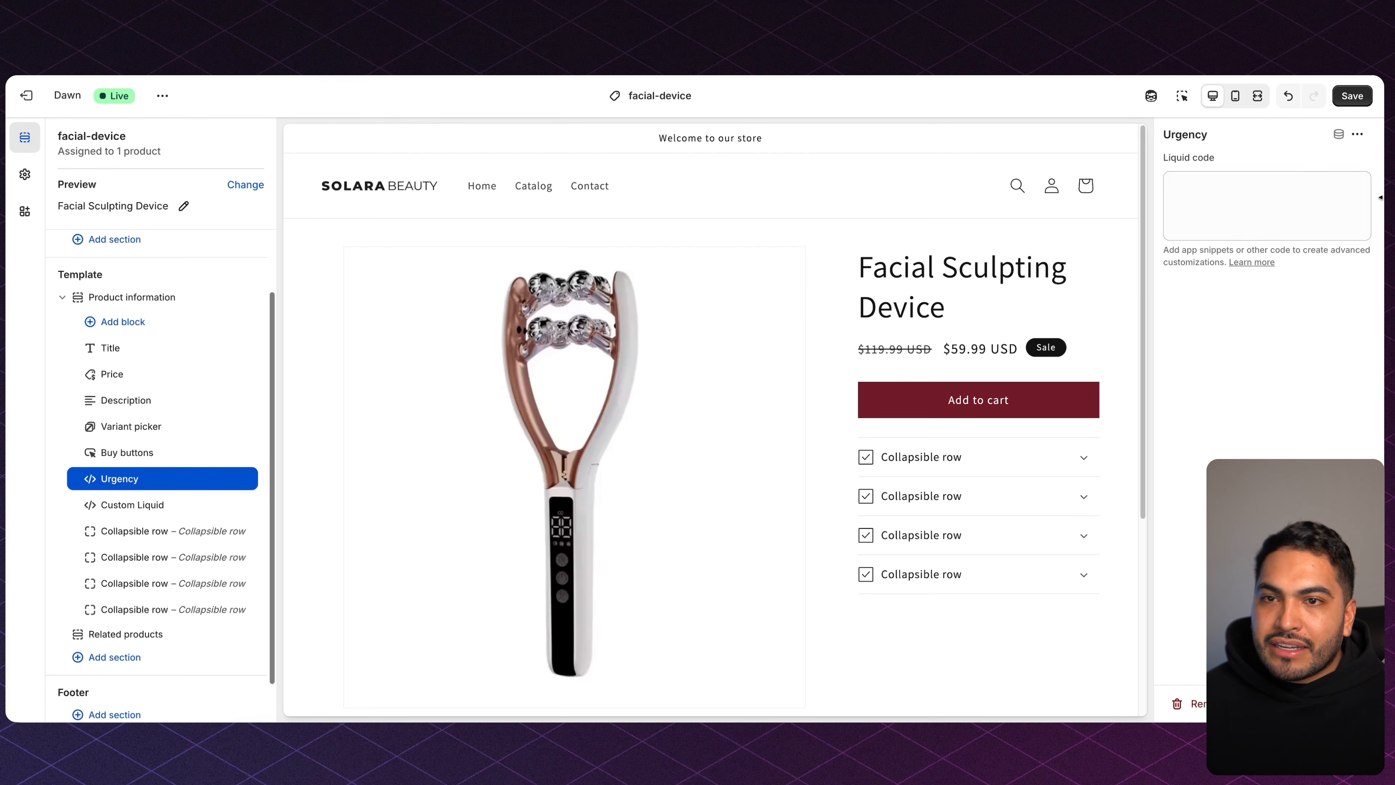
# Paste the urgency badge code into the Urgency block so 'Selling Fast' appears.
pyautogui.click(1329, 193)
pyautogui.press('super+v')
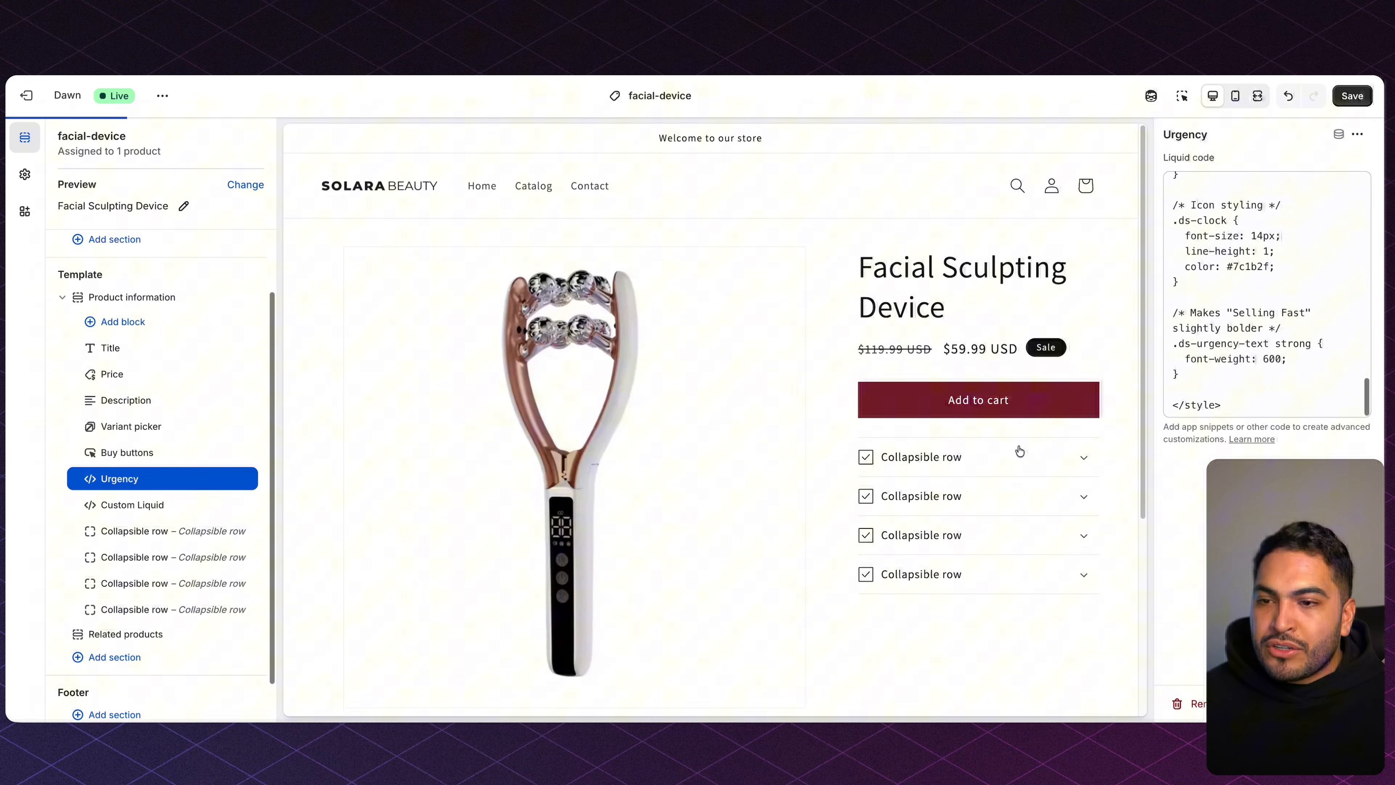
pyautogui.moveTo(907, 448); pyautogui.dragTo(1063, 458)
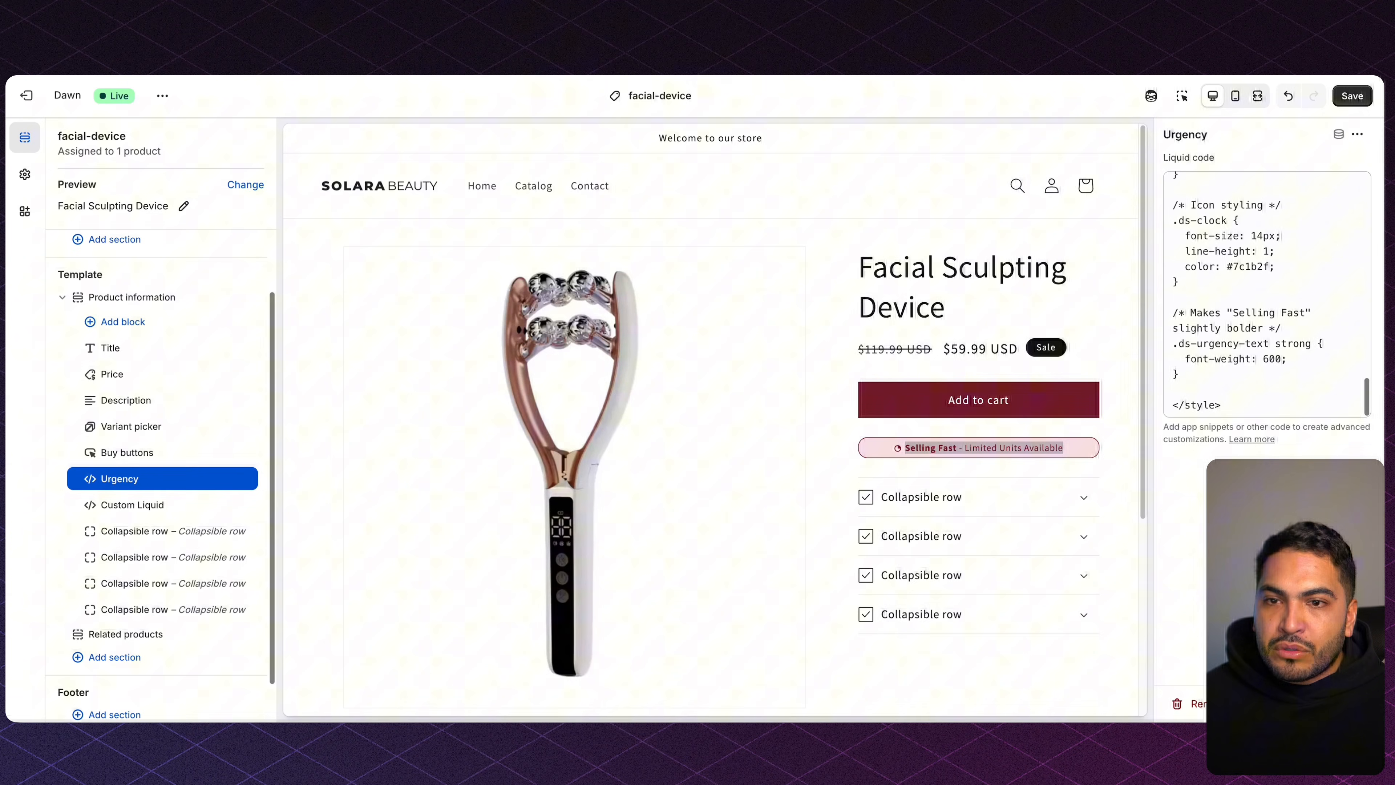
pyautogui.click(918, 449)
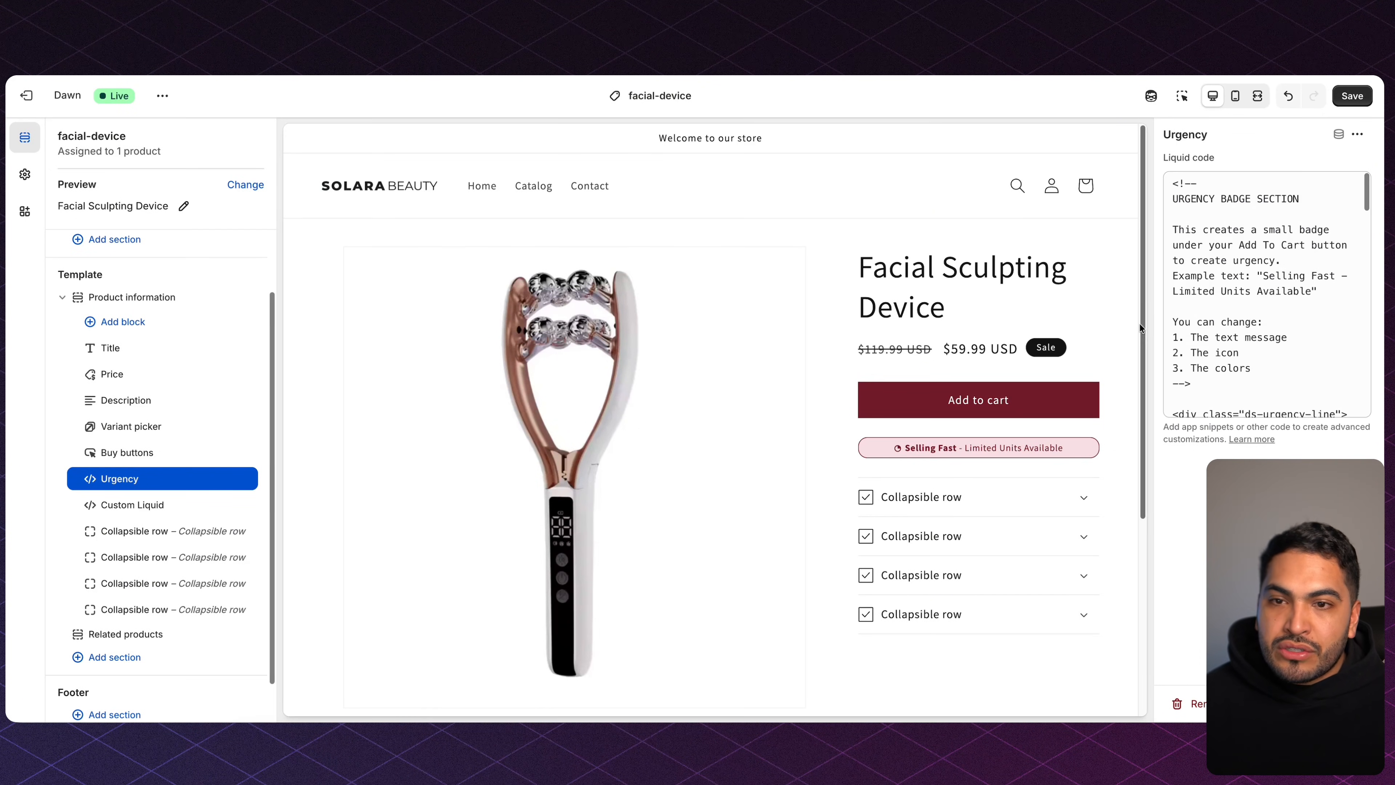
# Review the pasted urgency badge code, including its ICON BEFORE TEXT comment.
pyautogui.scroll(-3, 1238, 299)
pyautogui.scroll(-3, 1239, 299)
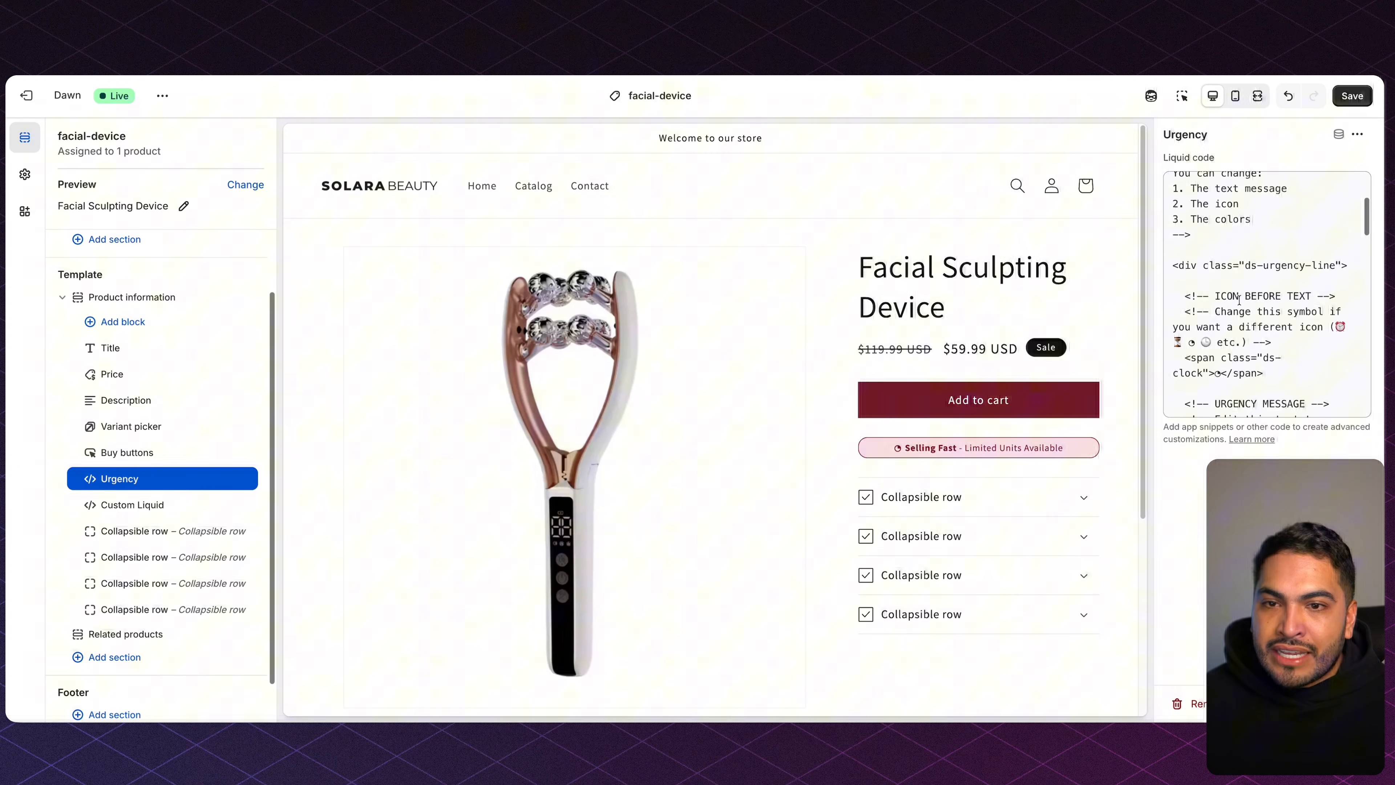
pyautogui.moveTo(1212, 295); pyautogui.dragTo(1323, 294)
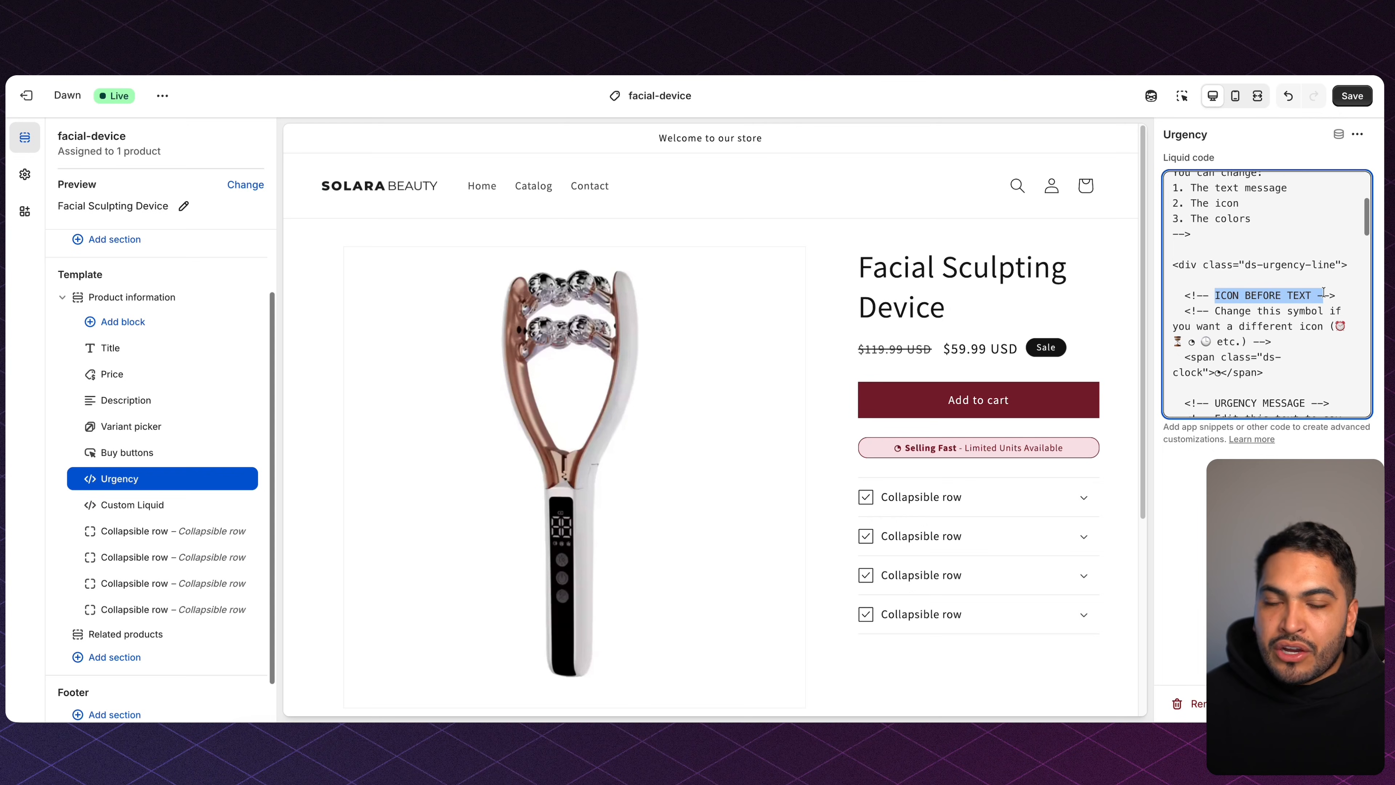
pyautogui.scroll(-1, 1278, 294)
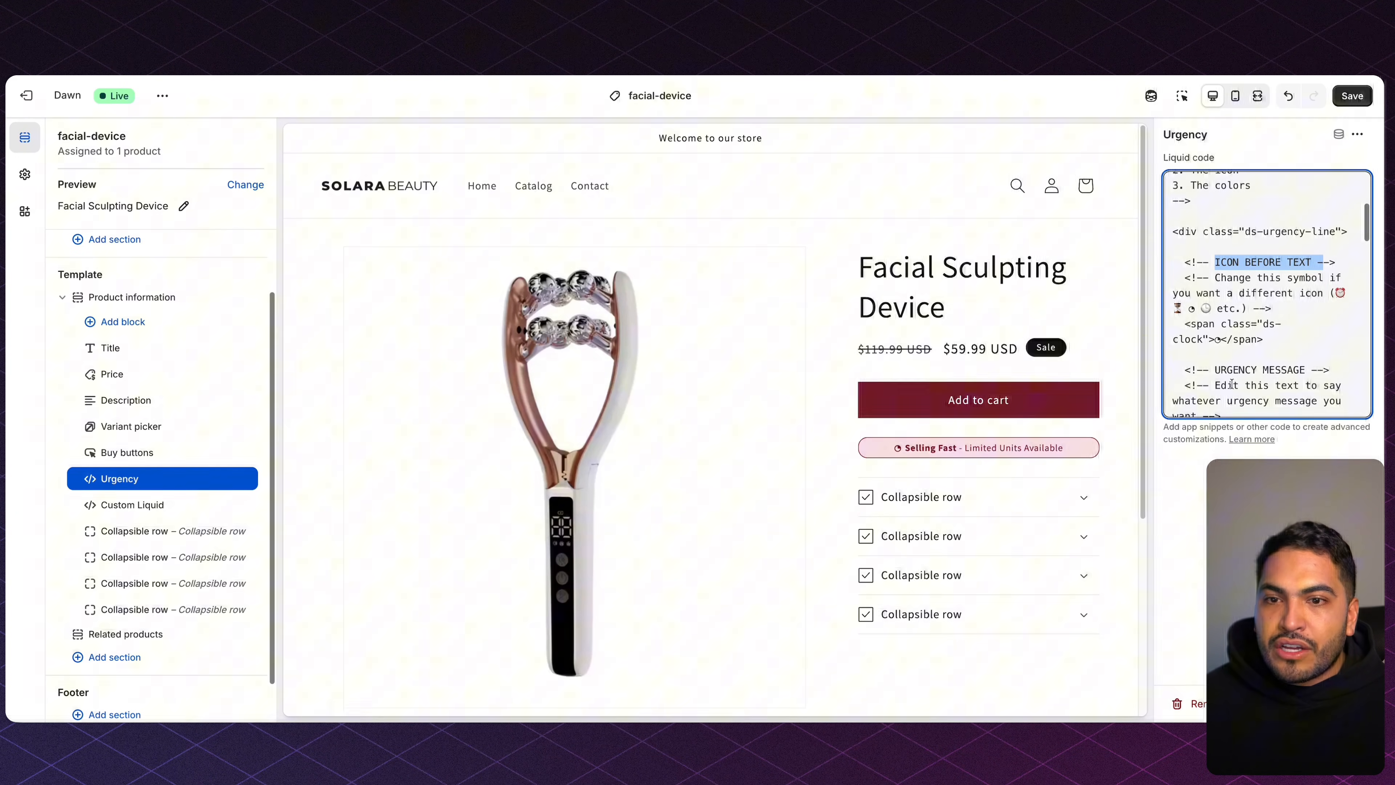
pyautogui.moveTo(1220, 369); pyautogui.dragTo(1323, 369)
pyautogui.scroll(-2, 1319, 365)
pyautogui.scroll(-10, 1319, 366)
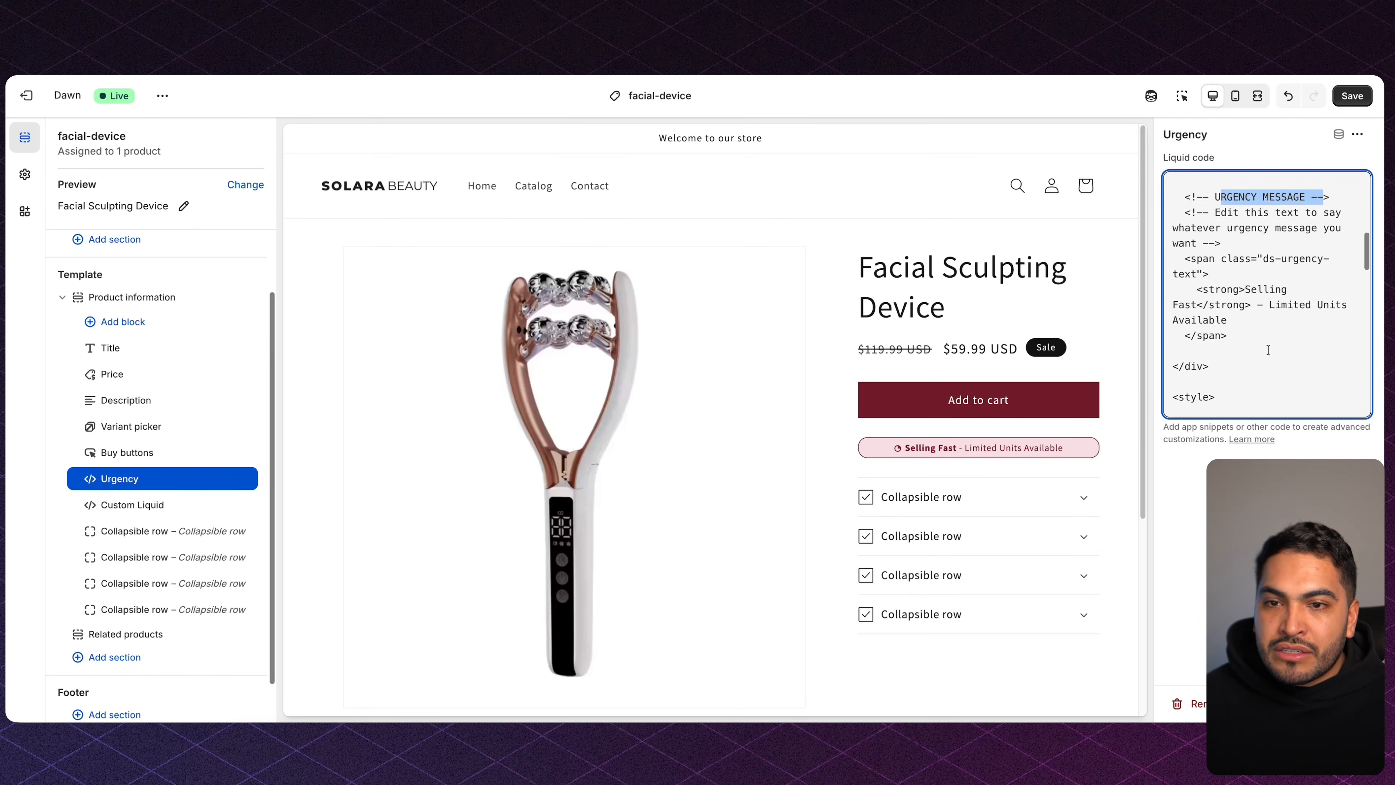
pyautogui.scroll(-5, 1268, 350)
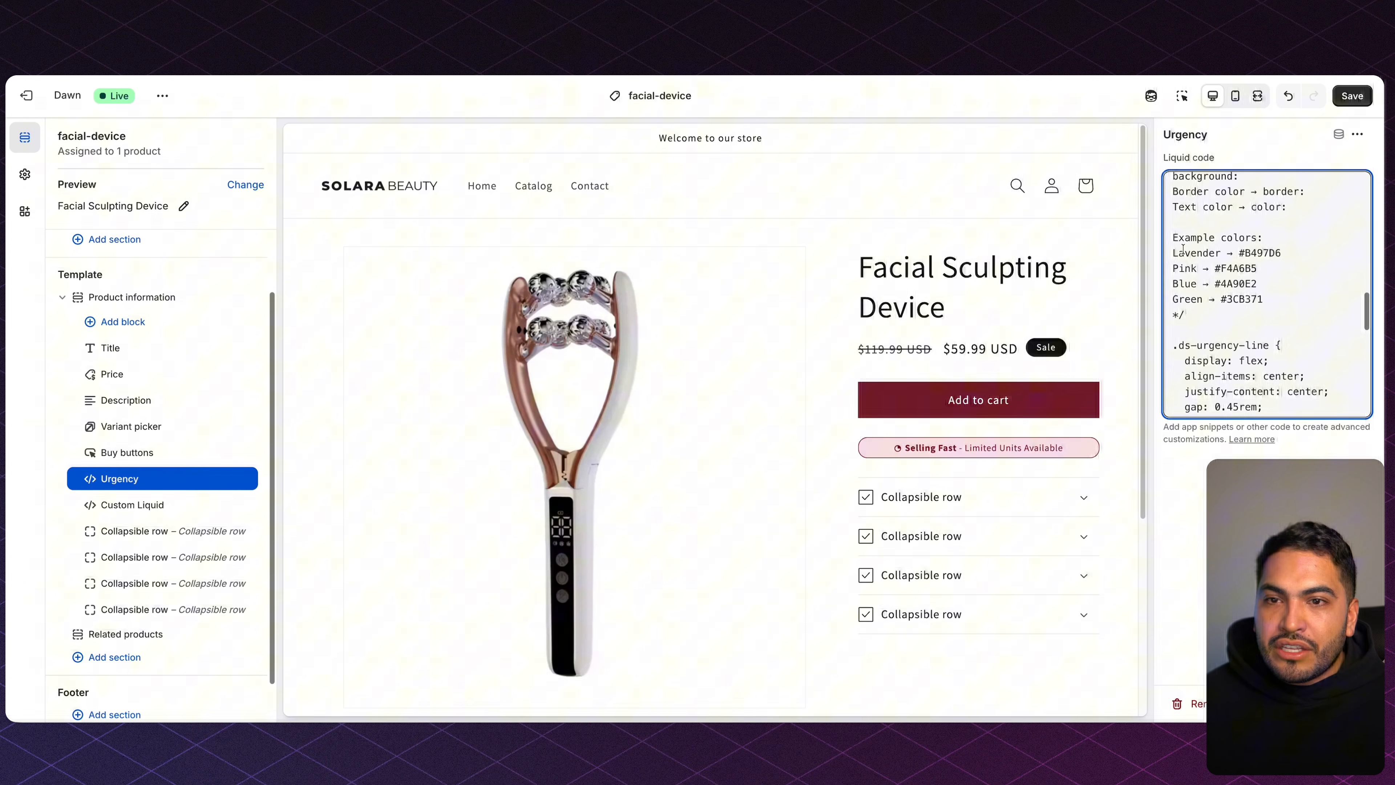
pyautogui.scroll(-3, 1261, 352)
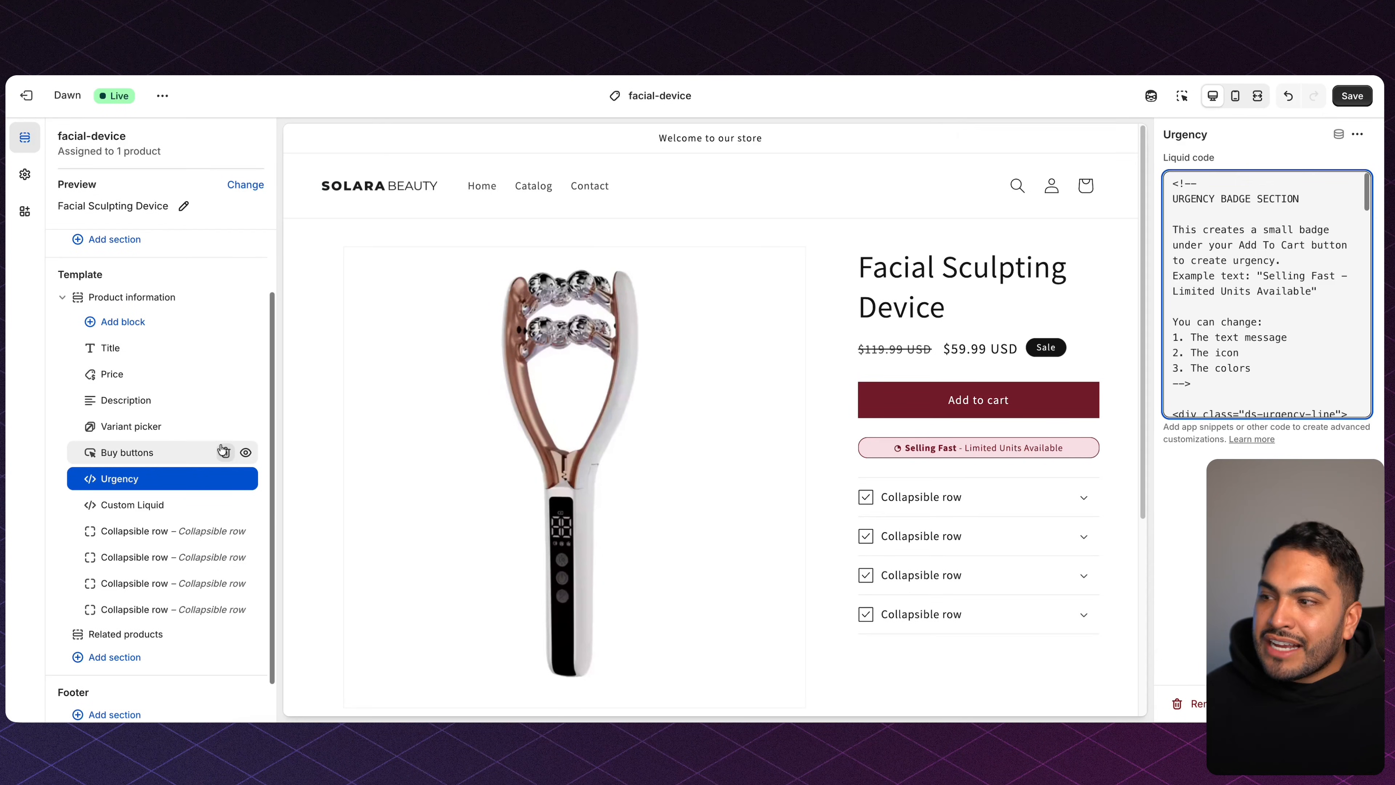
# Open the second Custom Liquid block and copy Notion's Testimonial review box code.
pyautogui.click(144, 510)
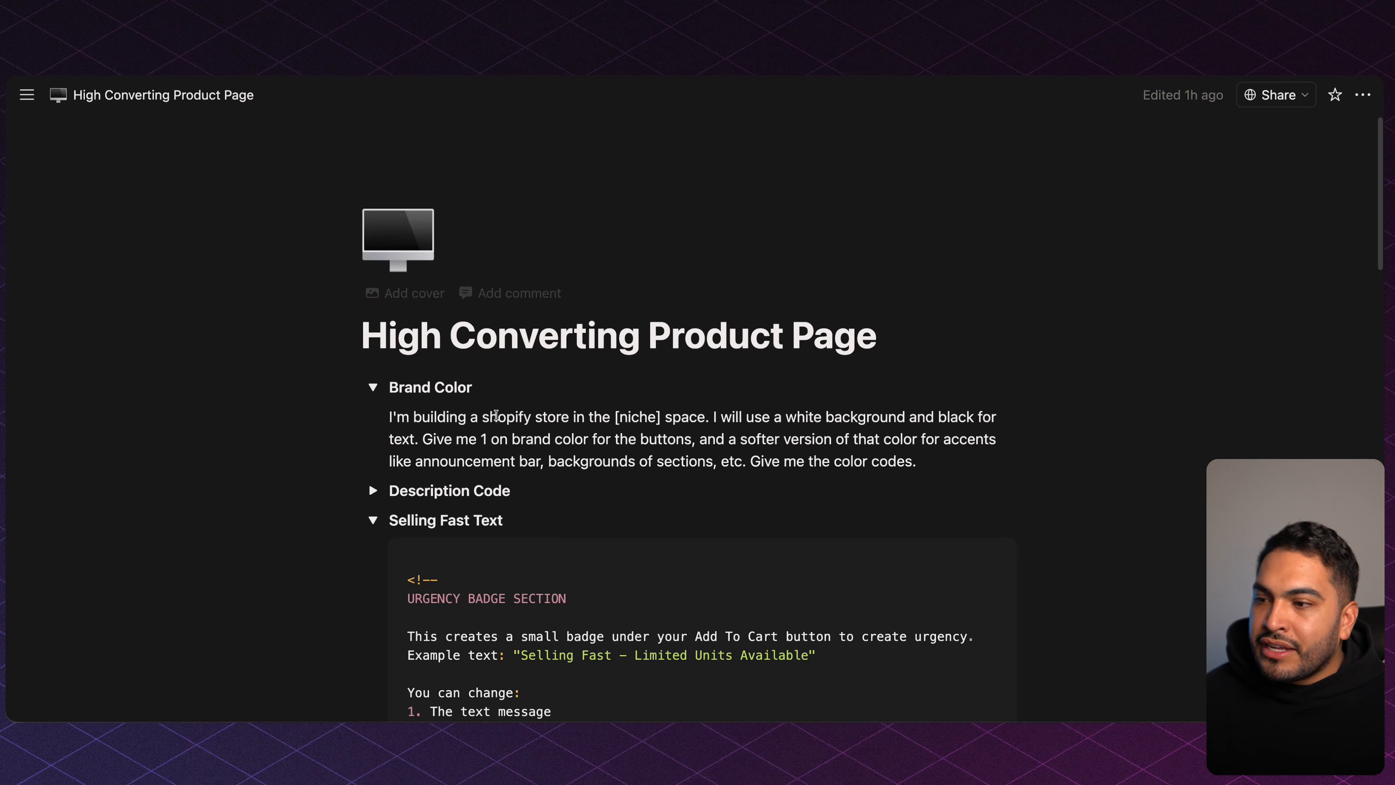
pyautogui.press('super+alt+t')
pyautogui.click(378, 569)
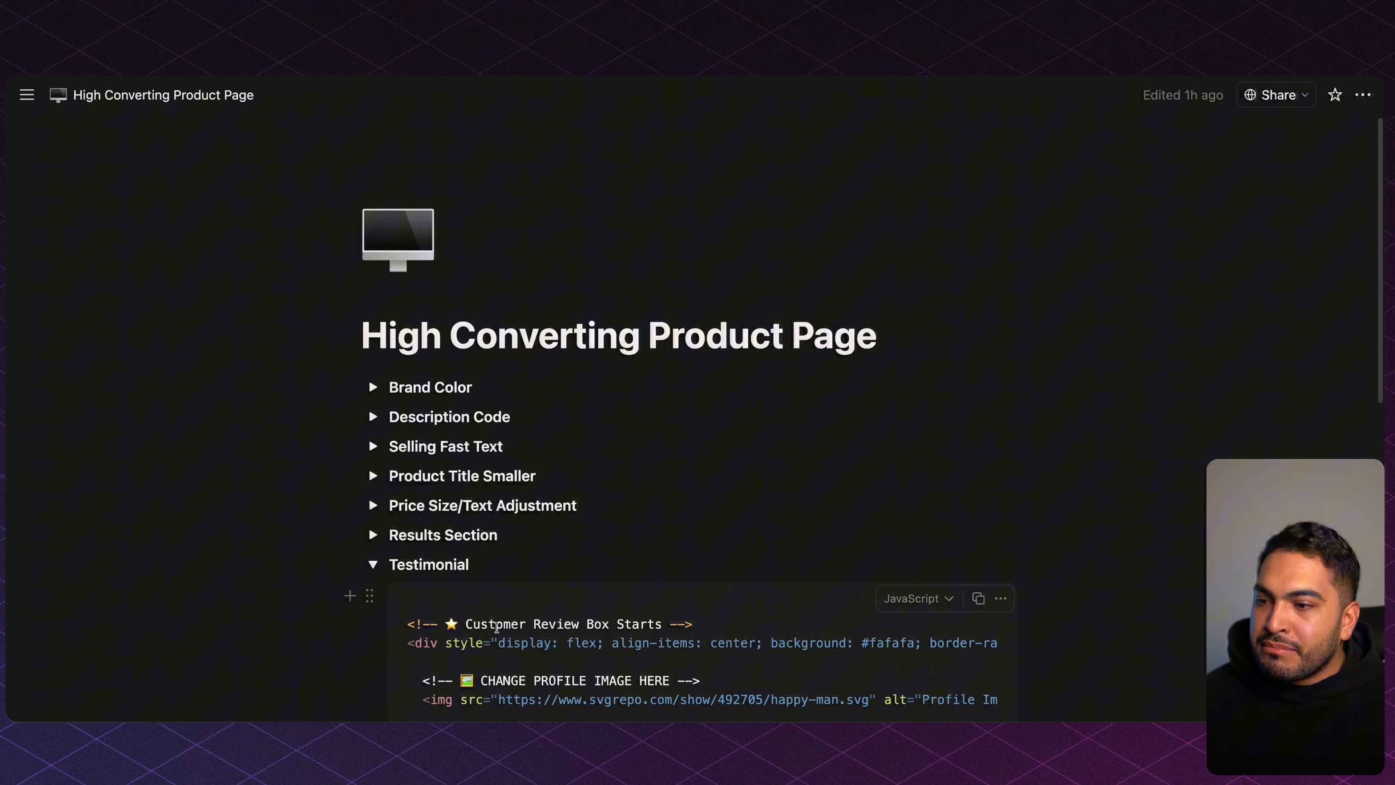
pyautogui.click(978, 598)
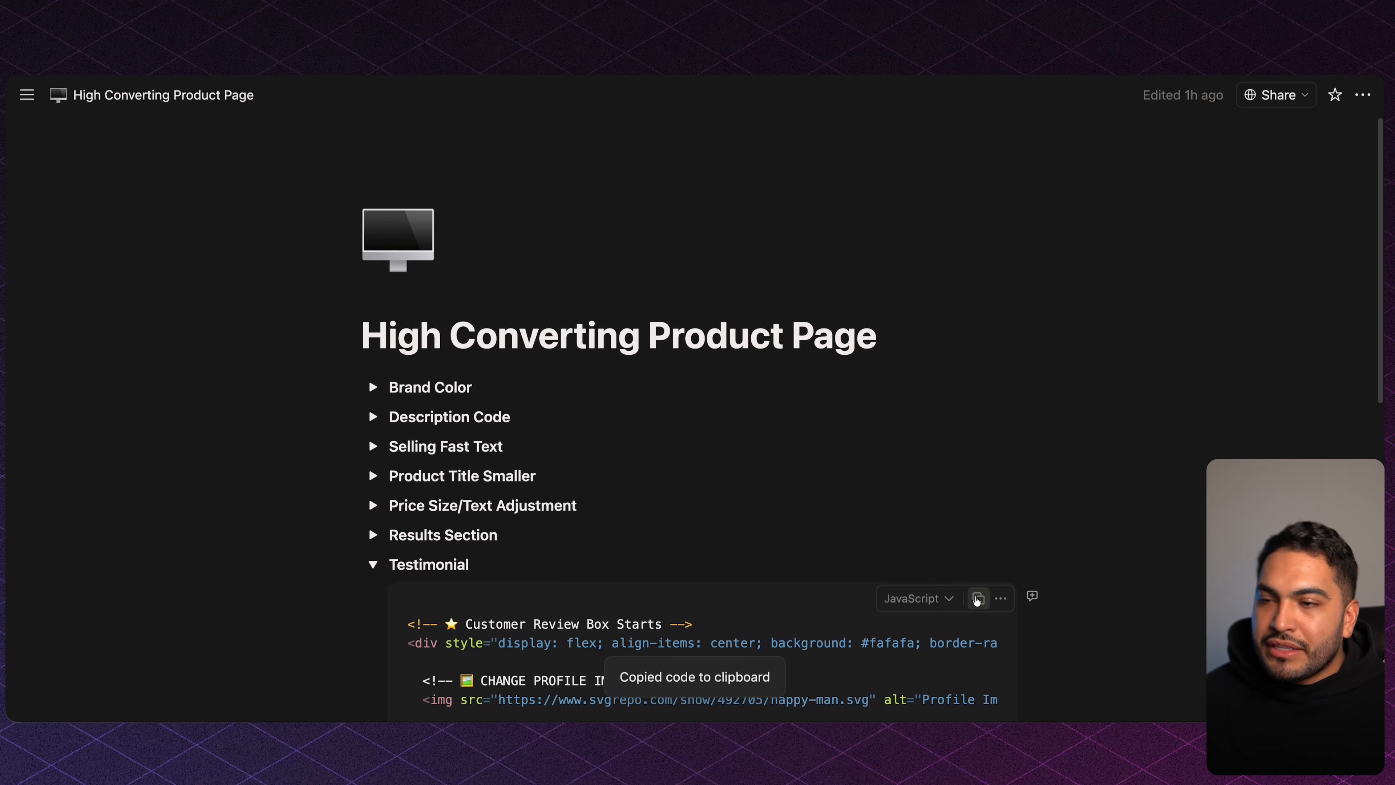
pyautogui.click(489, 77)
# Paste the review box code into the block and rename it Social Proof.
pyautogui.click(1200, 179)
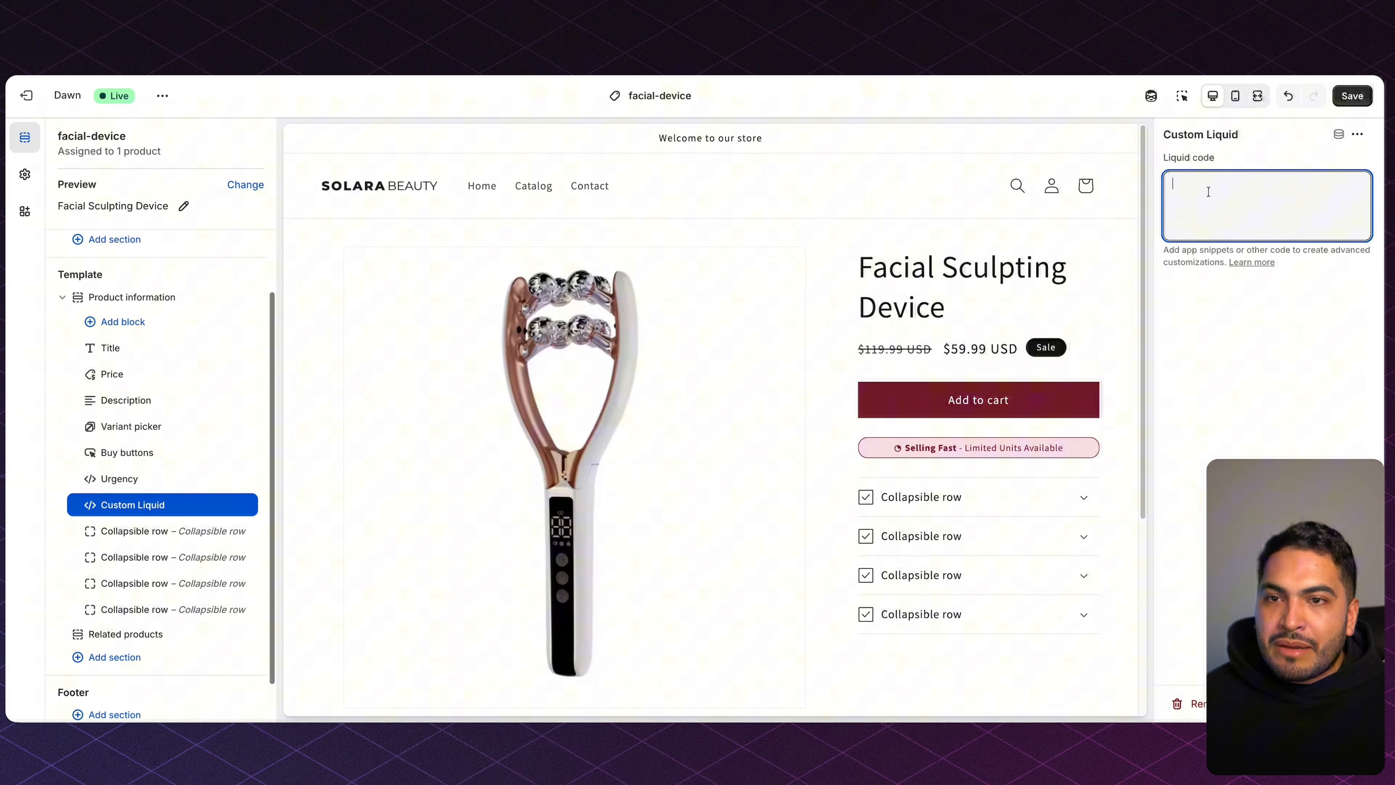
pyautogui.press('super+v')
pyautogui.click(1208, 134)
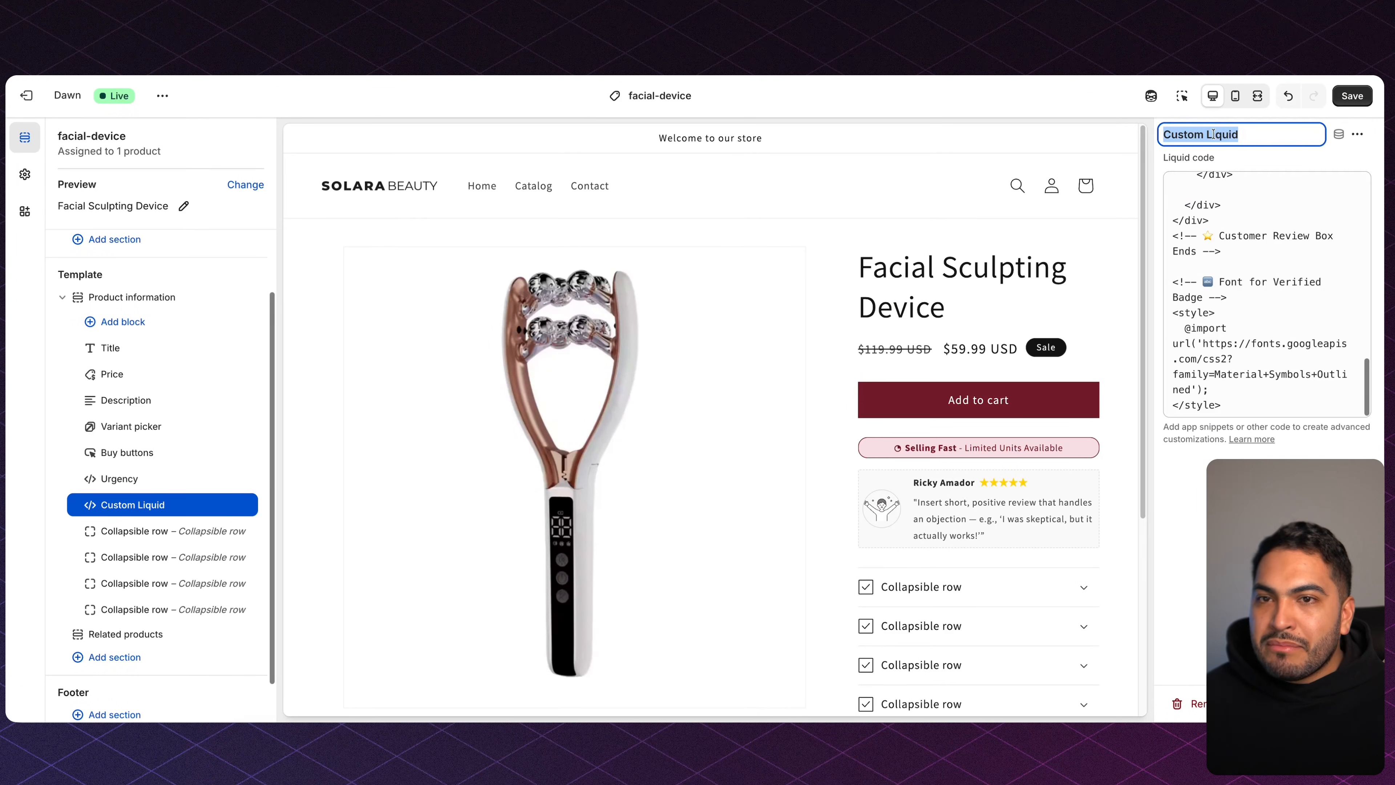
pyautogui.write('Social Proof')
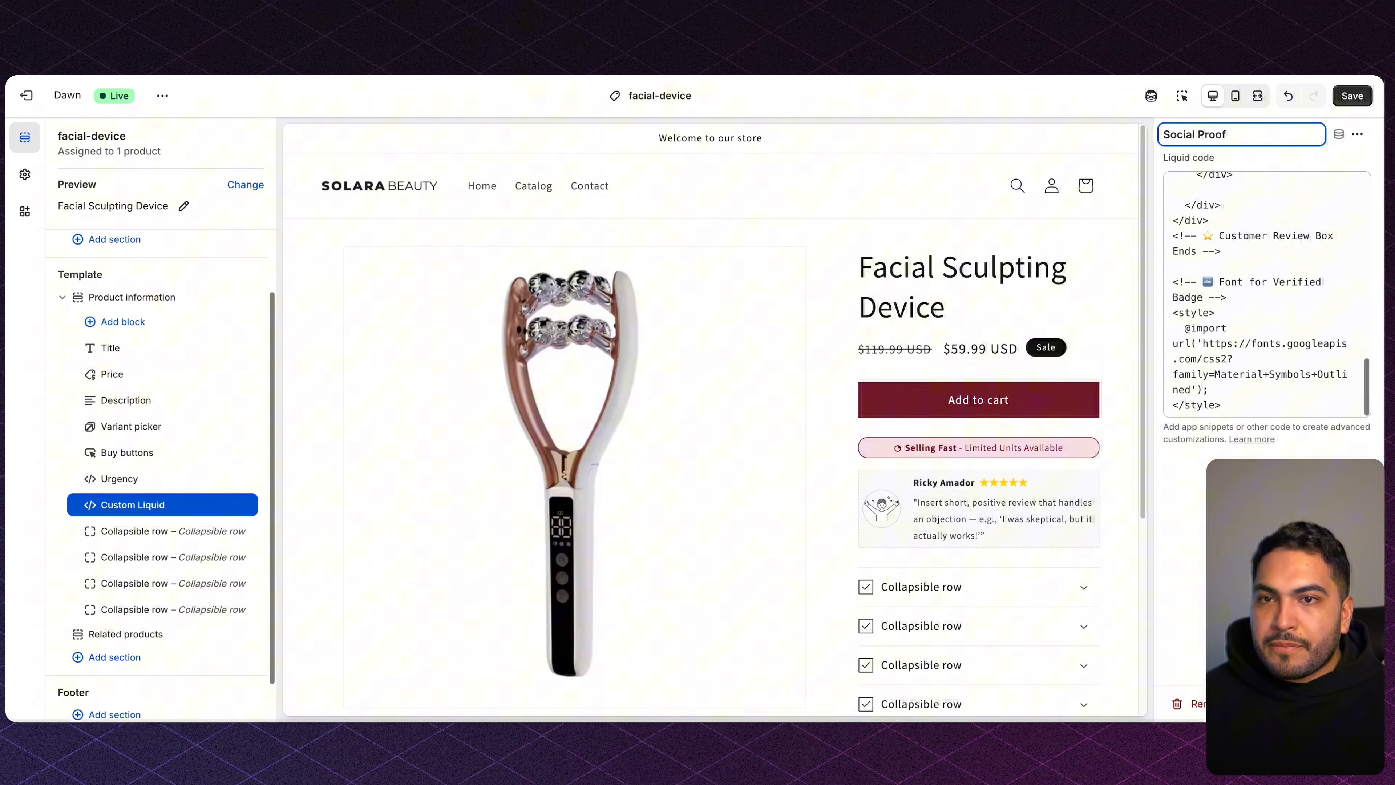
pyautogui.press('Return')
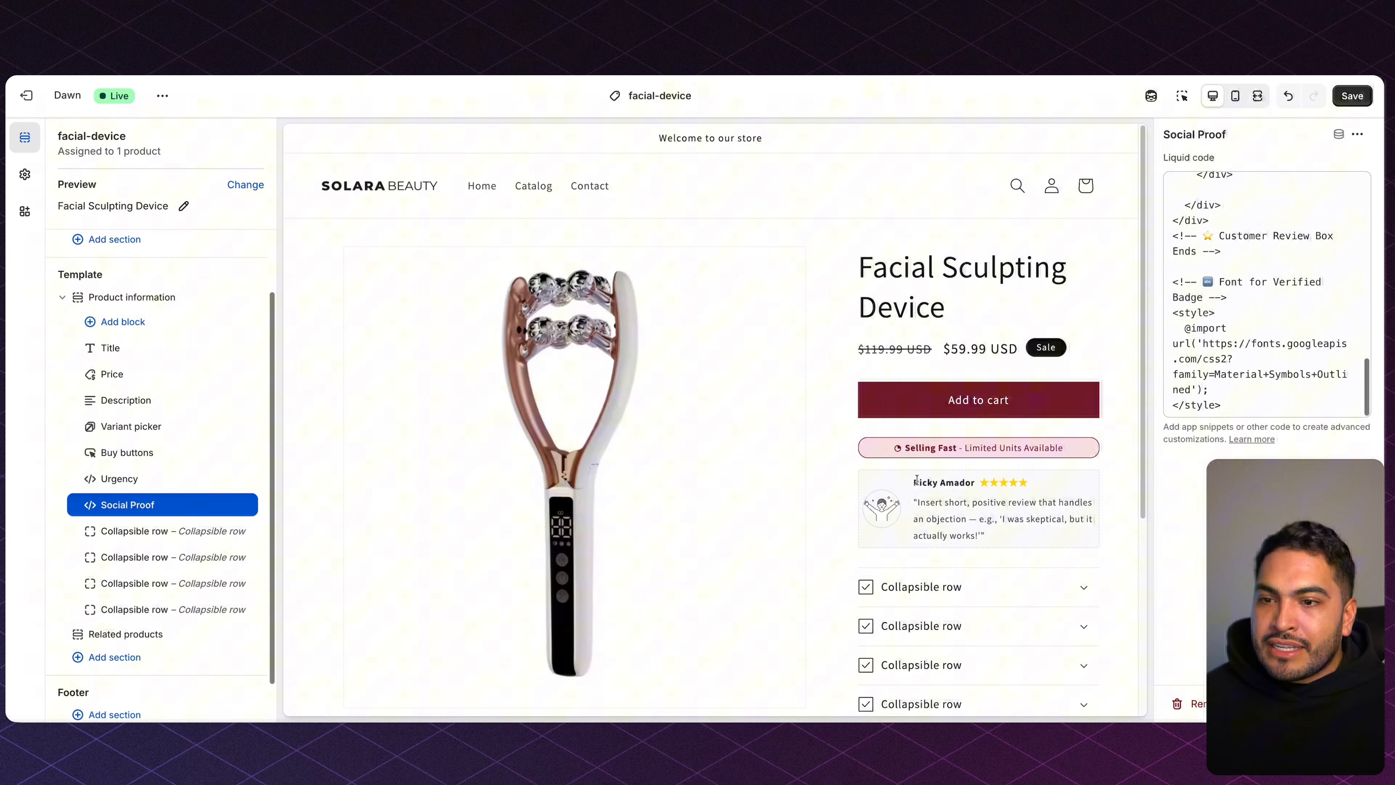
# Check the five-star review card in the preview and save the template.
pyautogui.moveTo(913, 480); pyautogui.dragTo(1053, 539)
pyautogui.click(1055, 535)
pyautogui.scroll(10, 1209, 312)
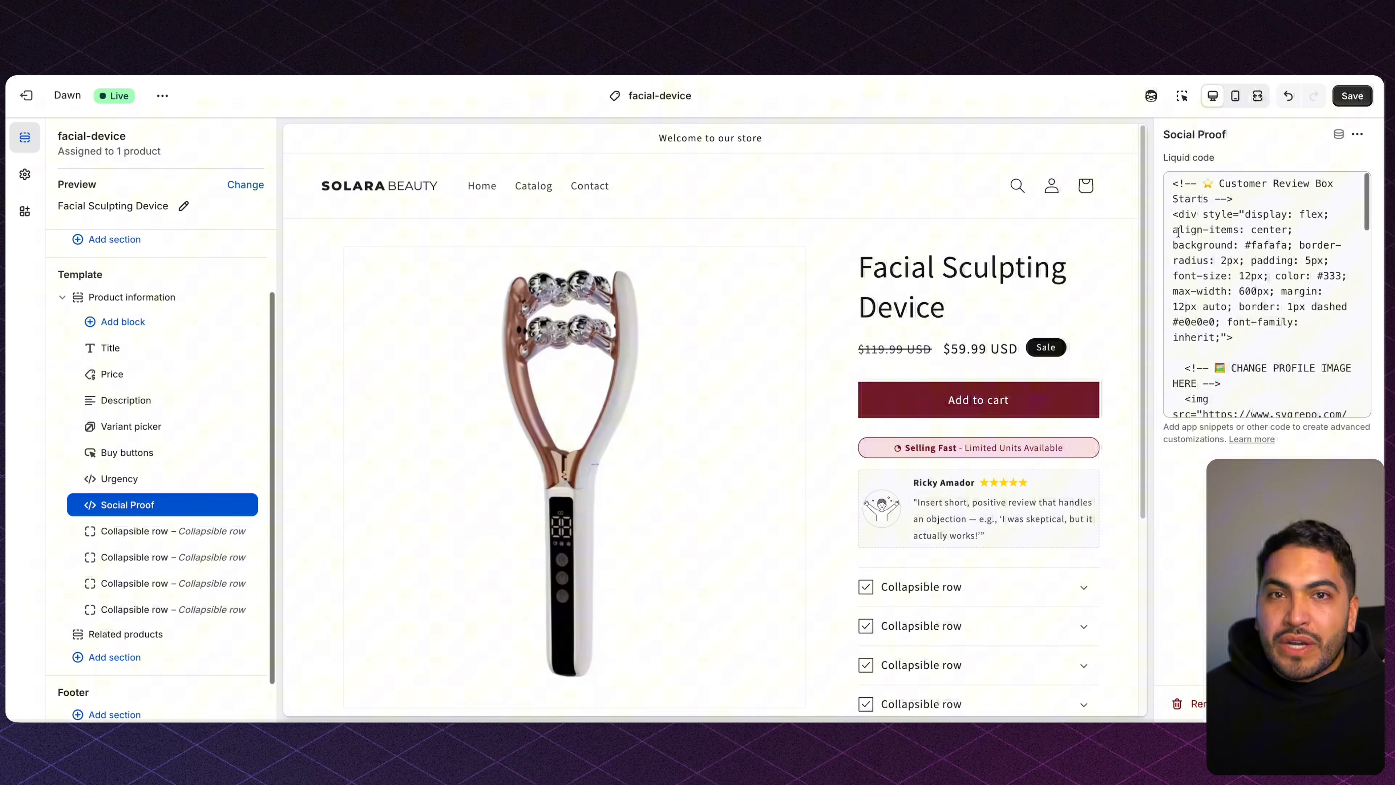
pyautogui.click(1352, 96)
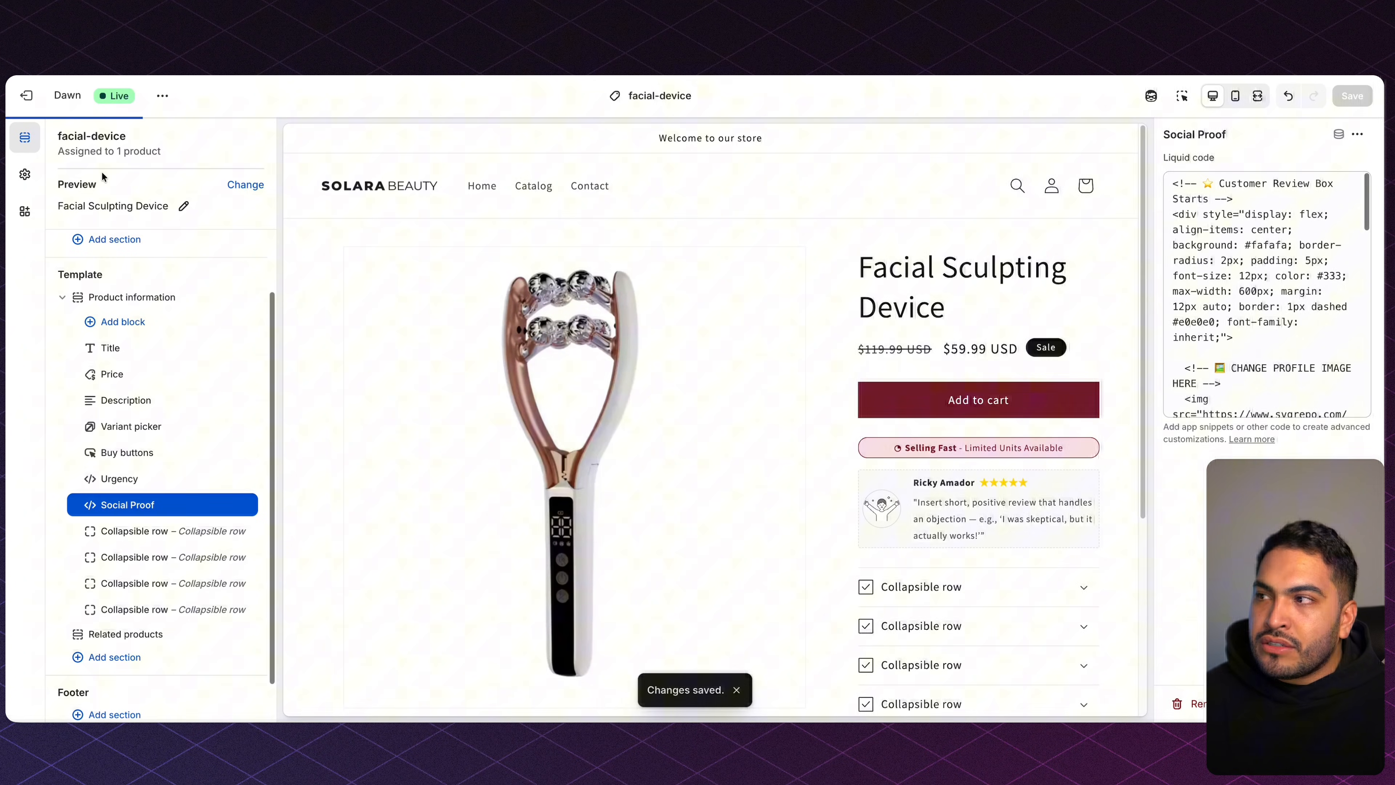
# Paste the Description Code HTML into the Facial Sculpting Device product description.
pyautogui.click(37, 103)
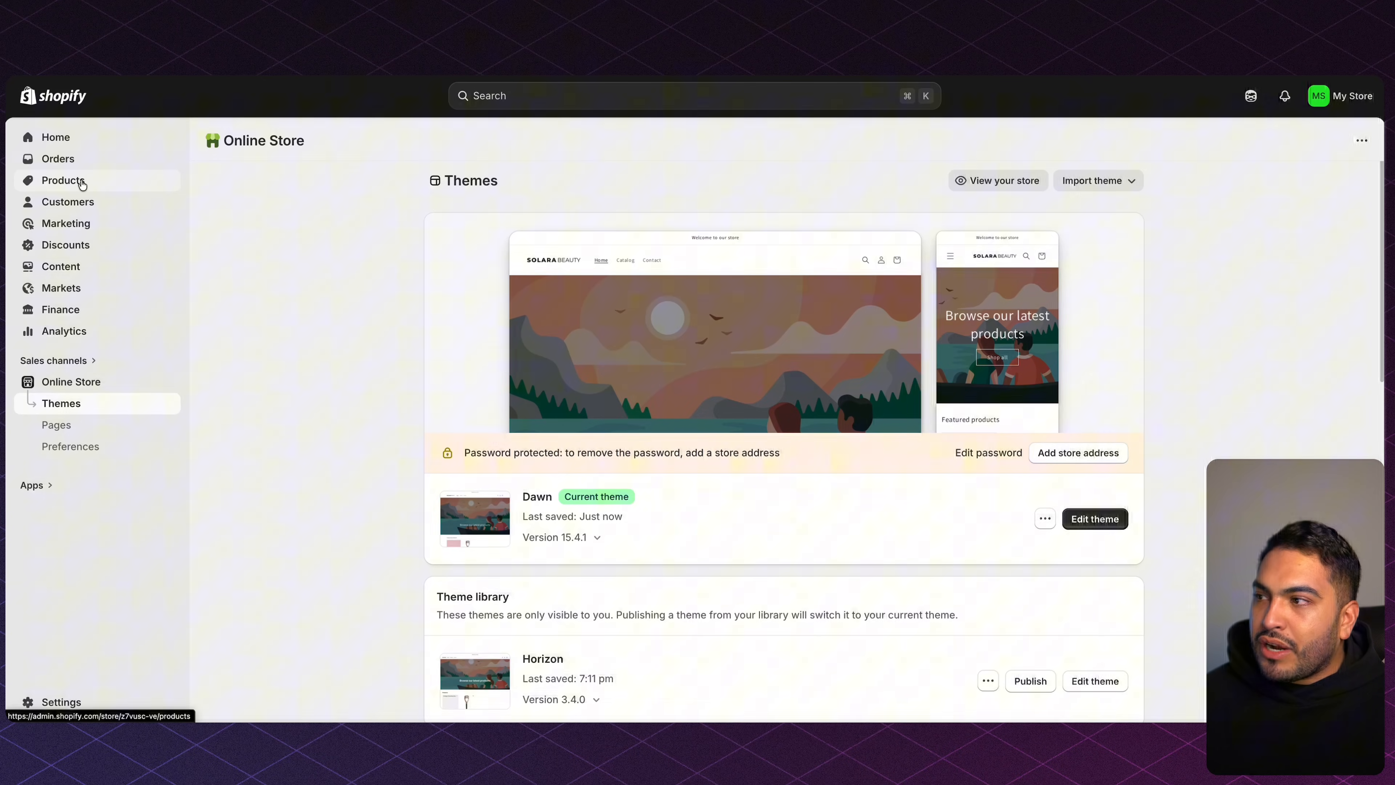
pyautogui.click(61, 181)
pyautogui.click(330, 284)
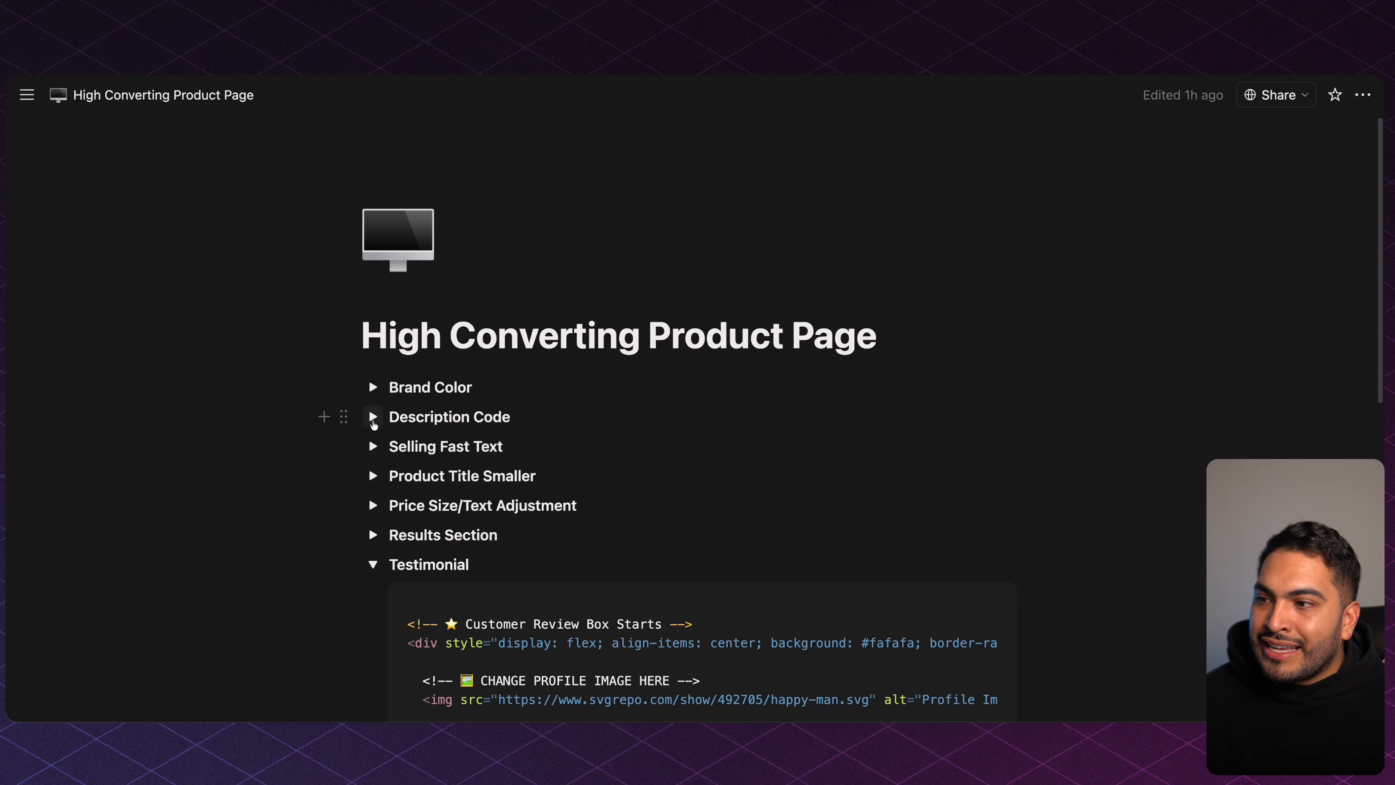
pyautogui.click(373, 417)
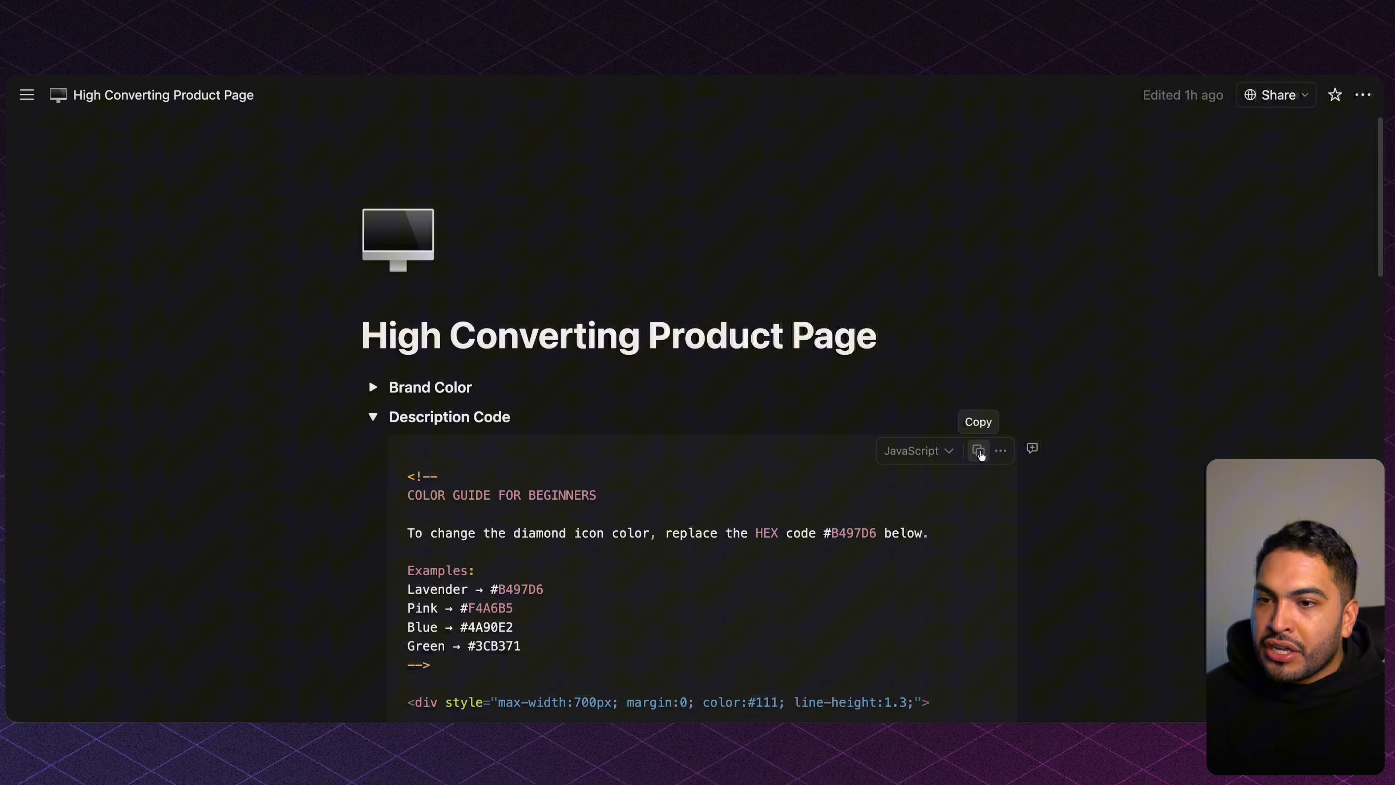
pyautogui.click(978, 451)
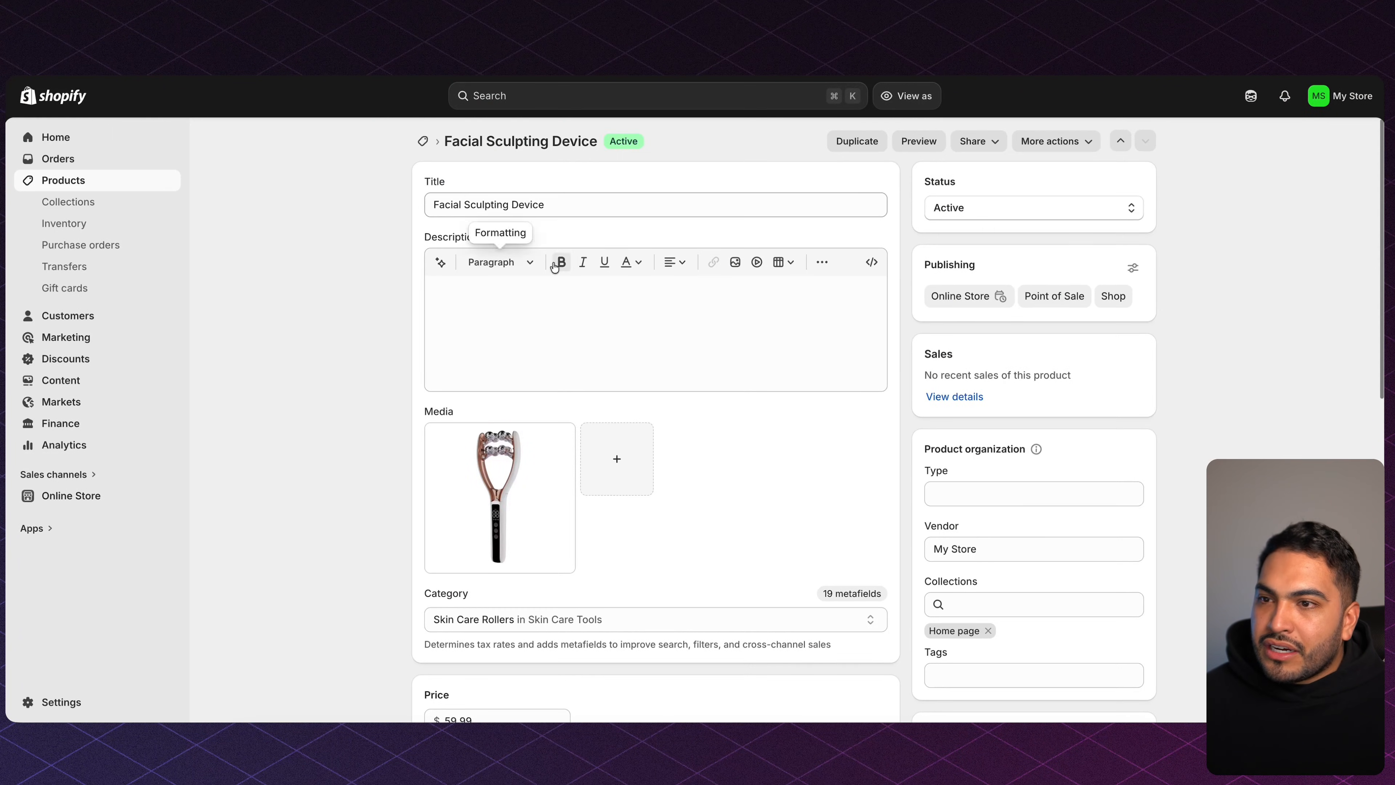
pyautogui.click(873, 269)
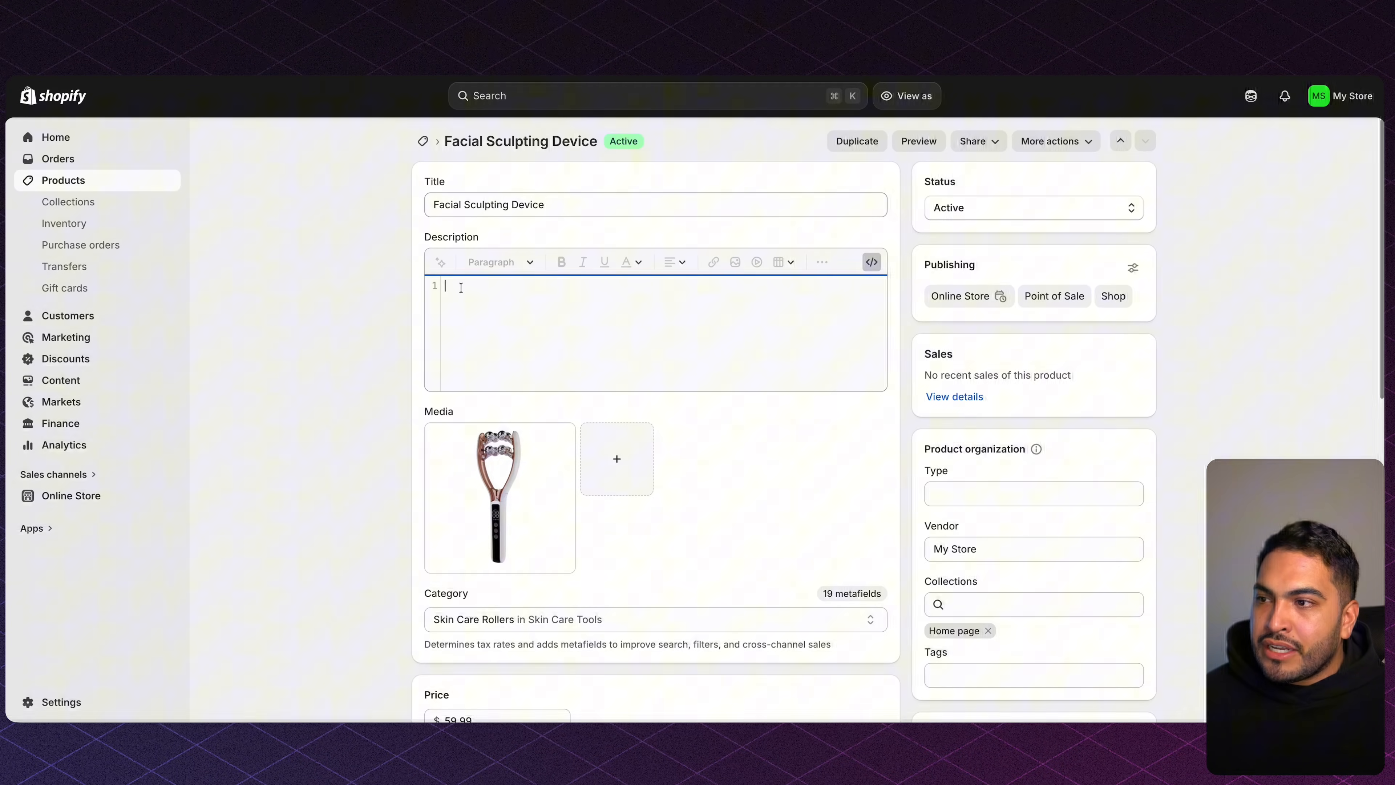
pyautogui.press('super+v')
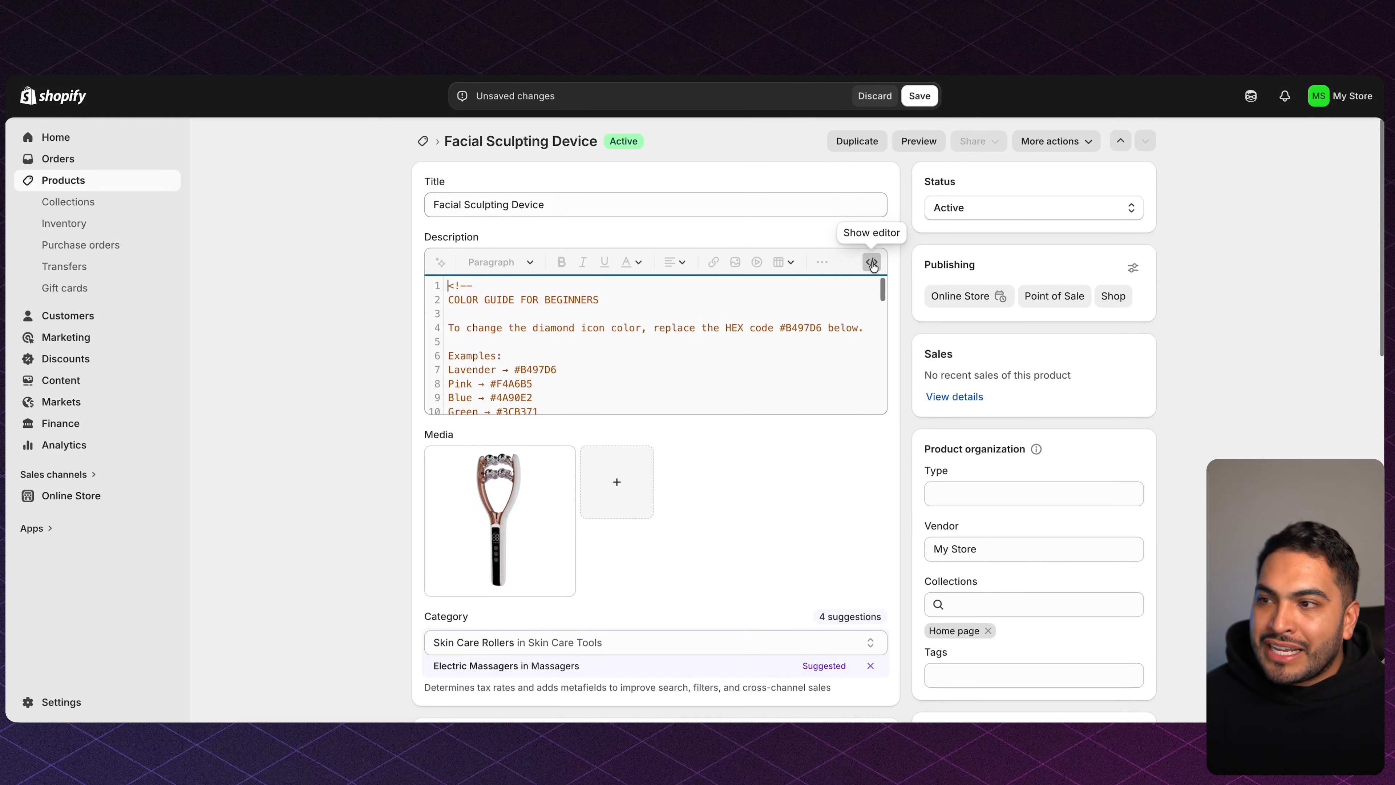
pyautogui.click(871, 262)
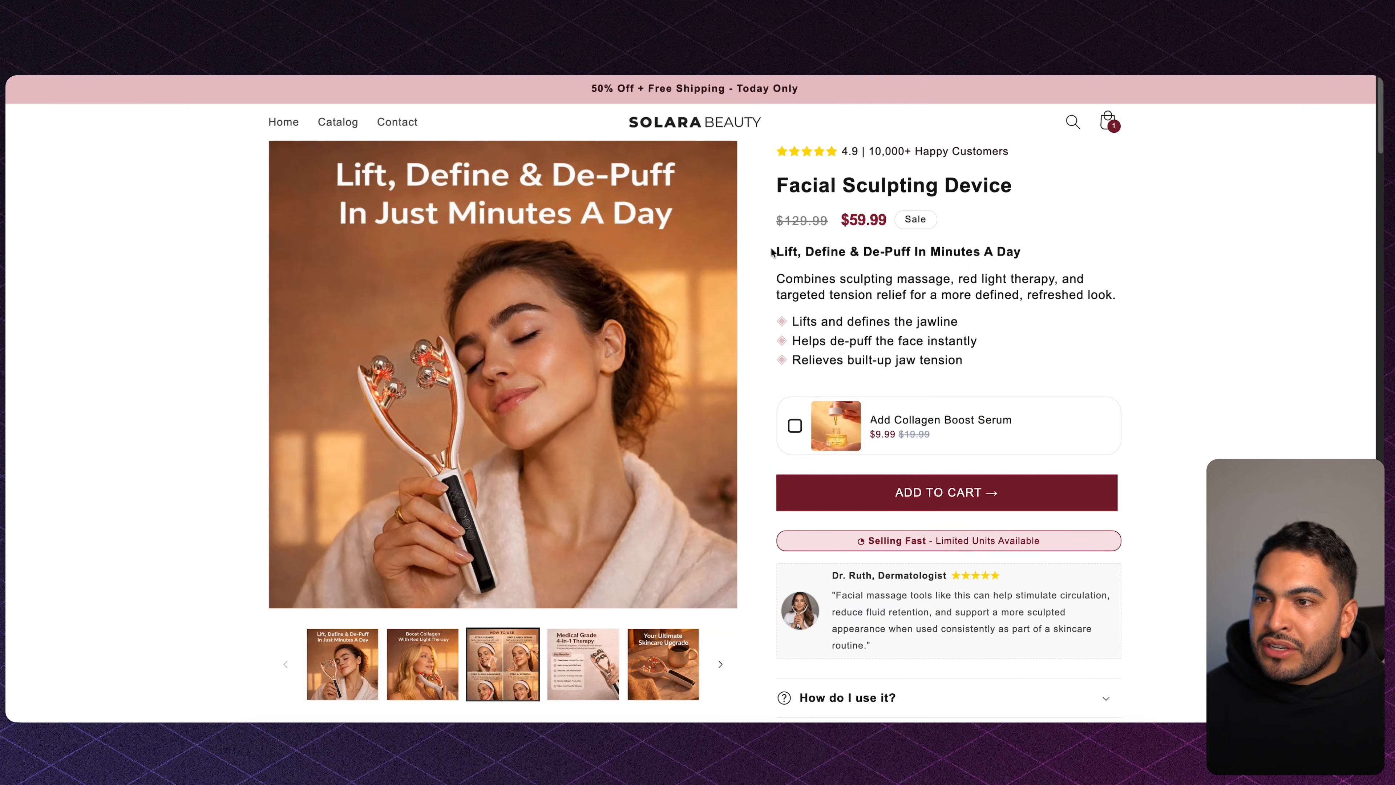
# Save the 'Lift, Define & De-Puff' description and return to theme customization.
pyautogui.moveTo(772, 252); pyautogui.dragTo(971, 368)
pyautogui.click(971, 368)
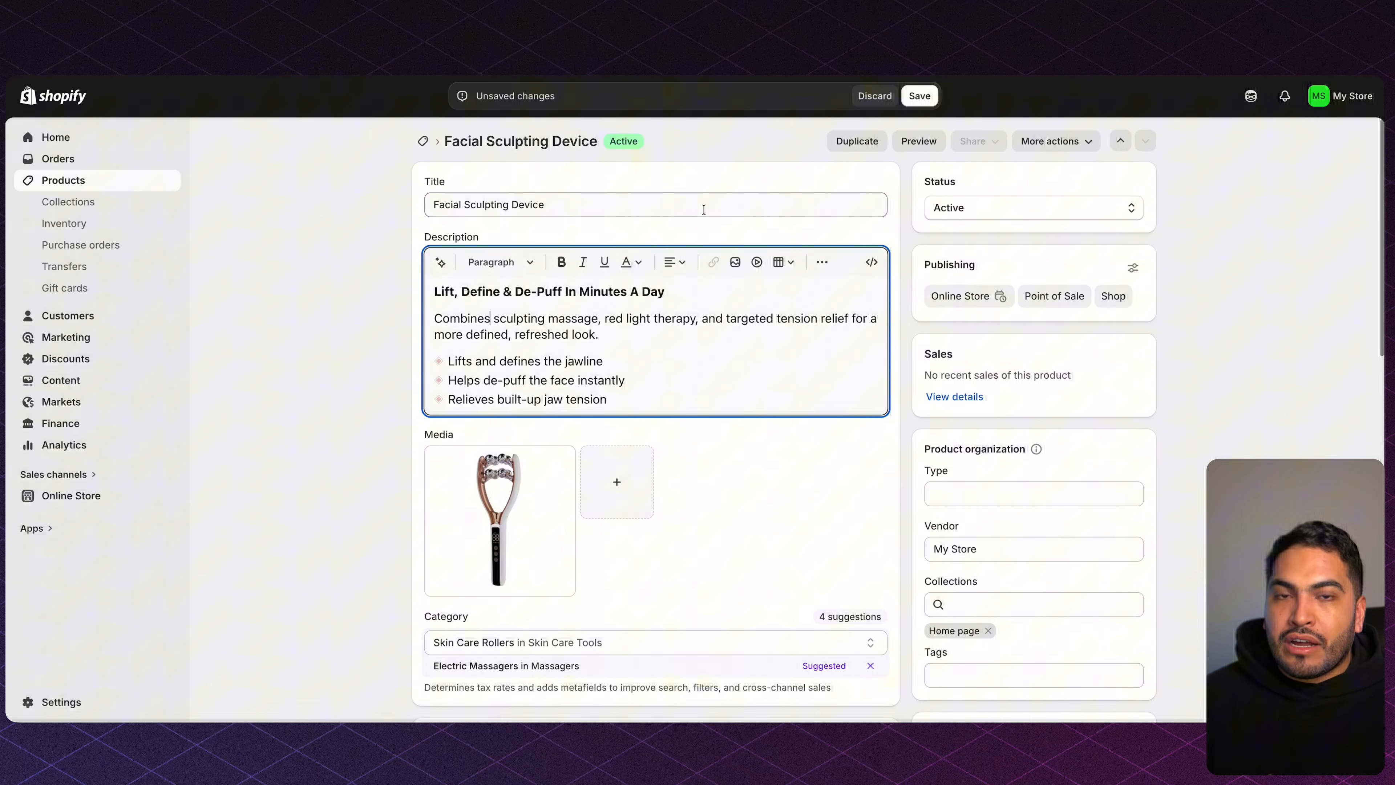
pyautogui.click(918, 95)
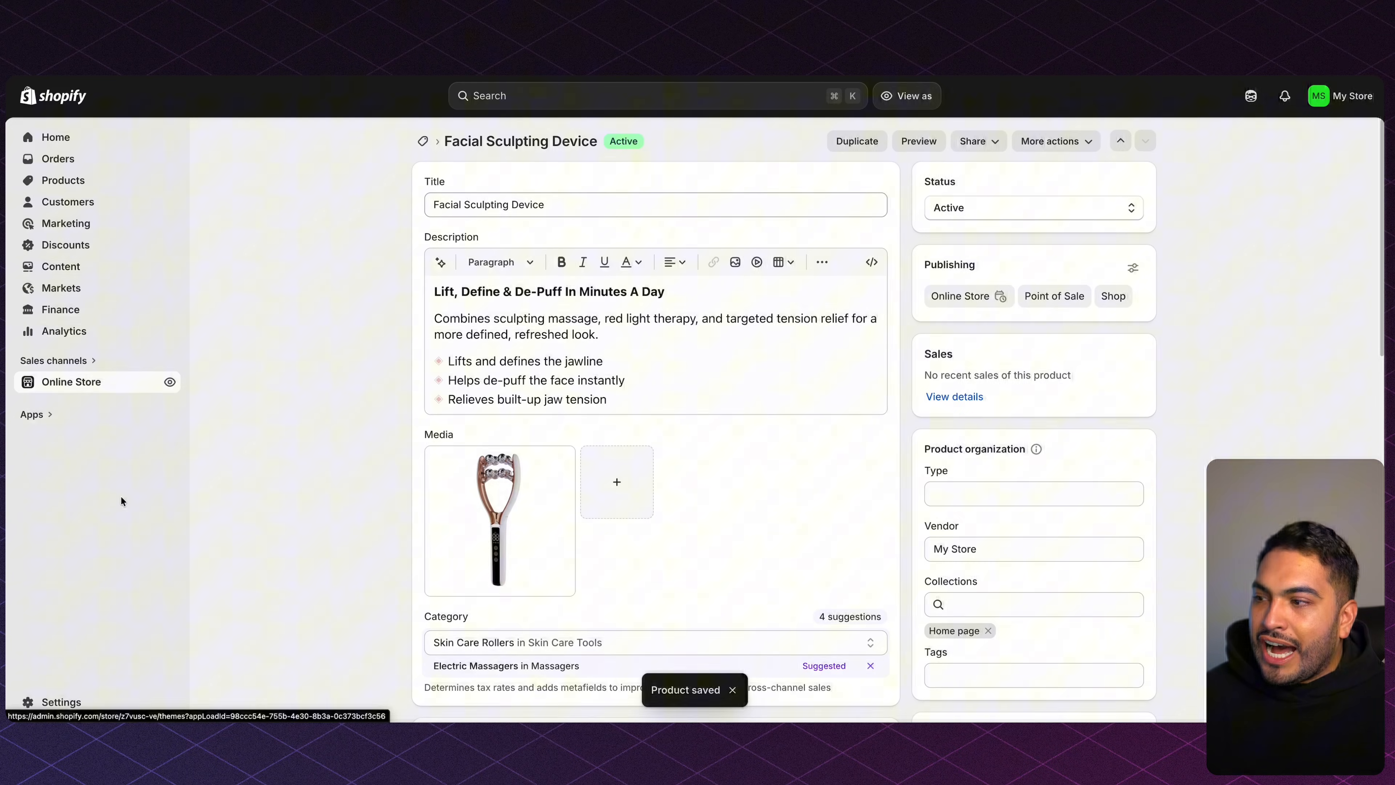
pyautogui.click(121, 498)
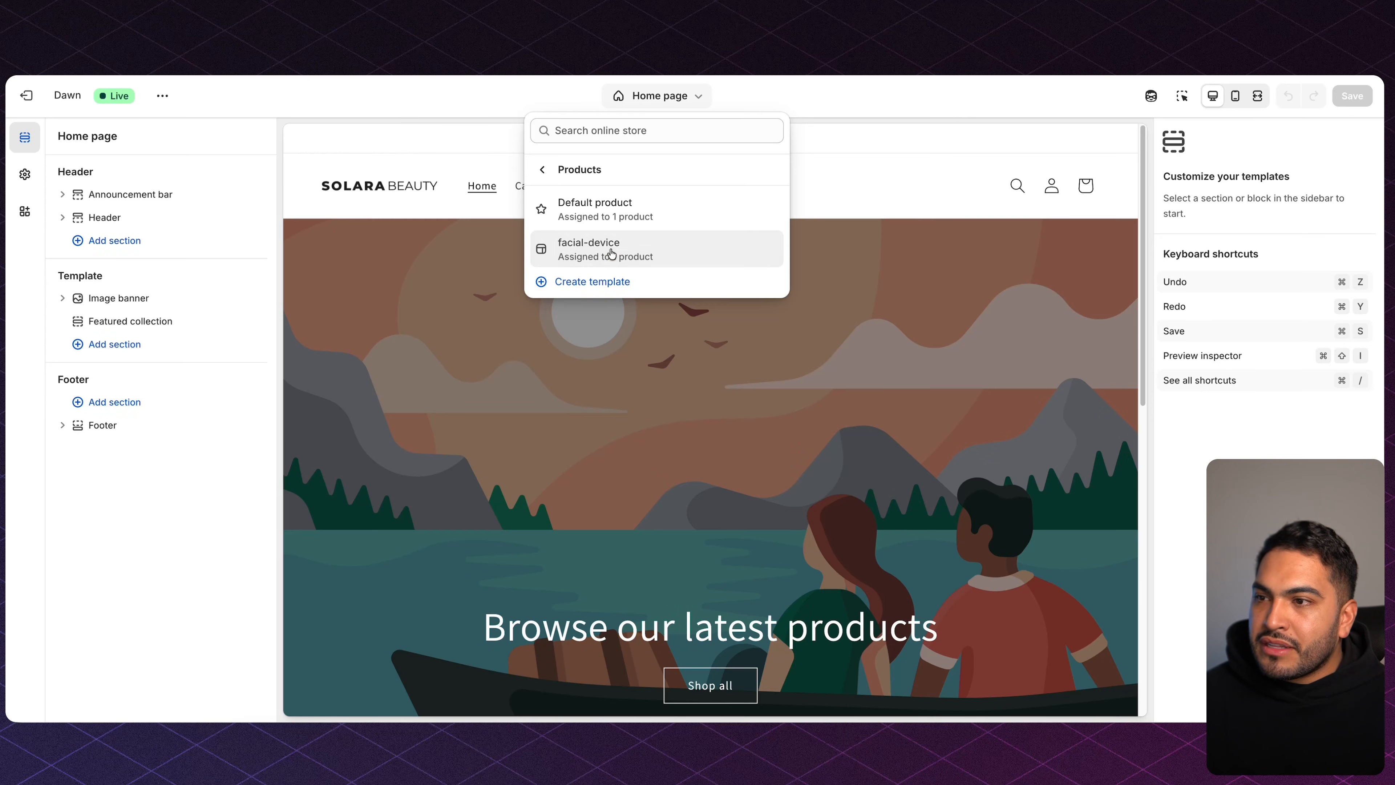
# Switch to the facial-device template and hide the Related products section.
pyautogui.click(641, 255)
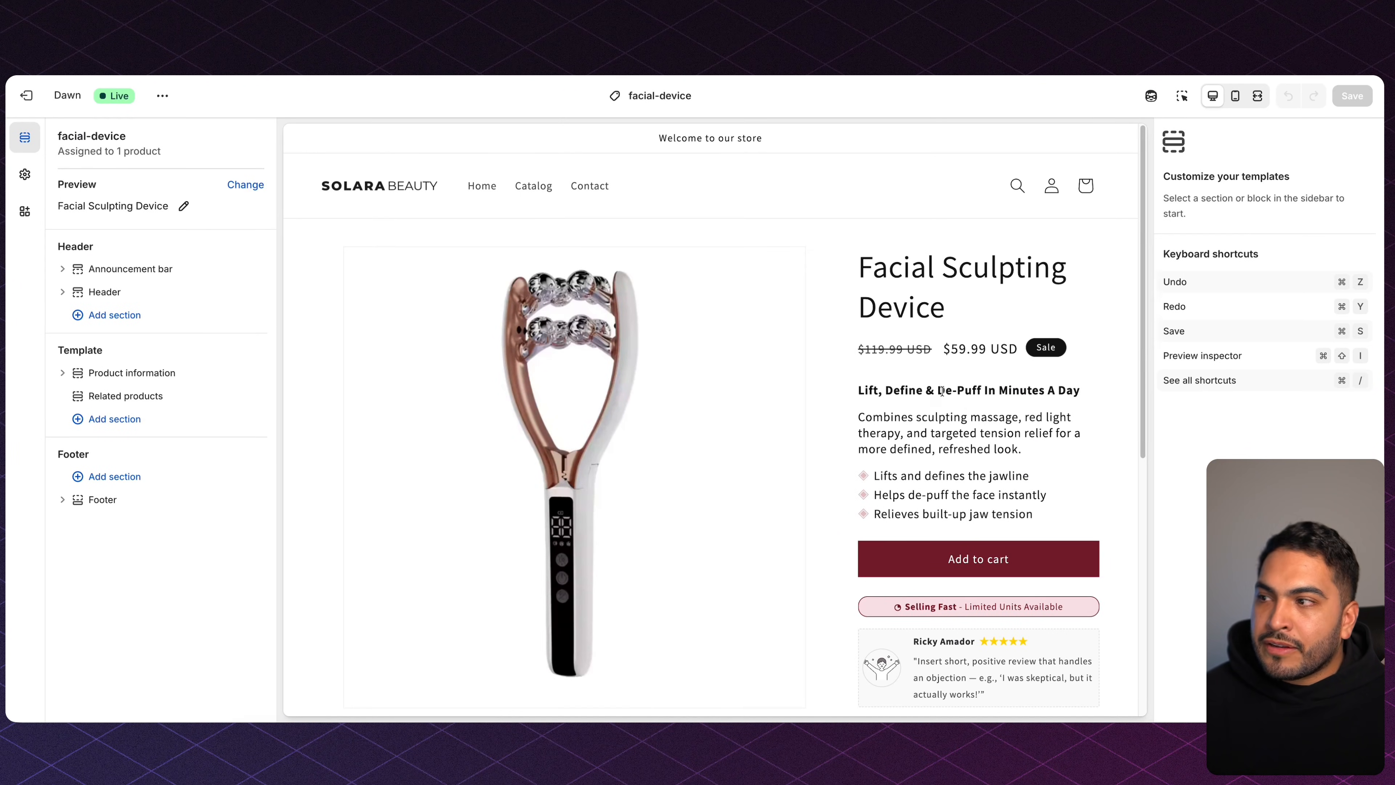
pyautogui.scroll(-3, 961, 403)
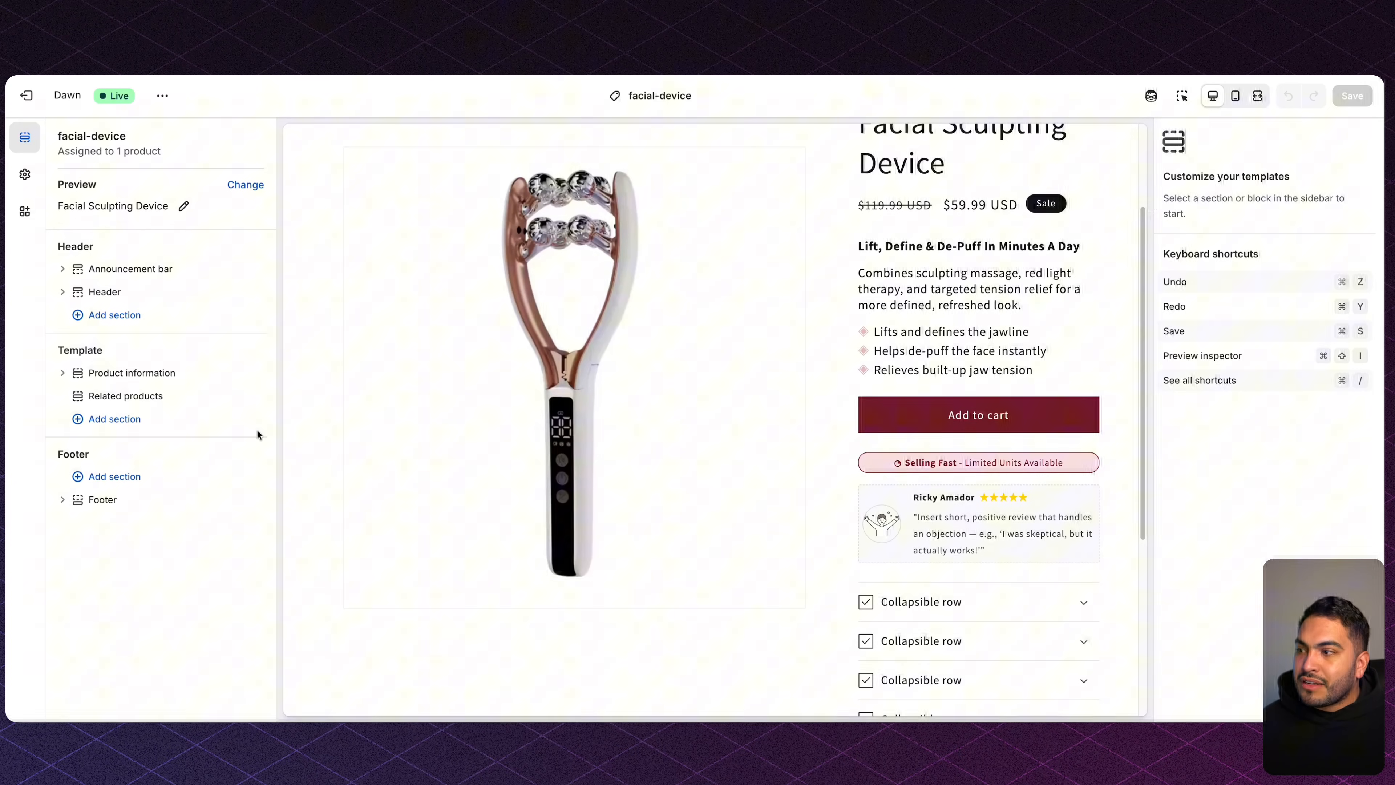
pyautogui.moveTo(213, 398)
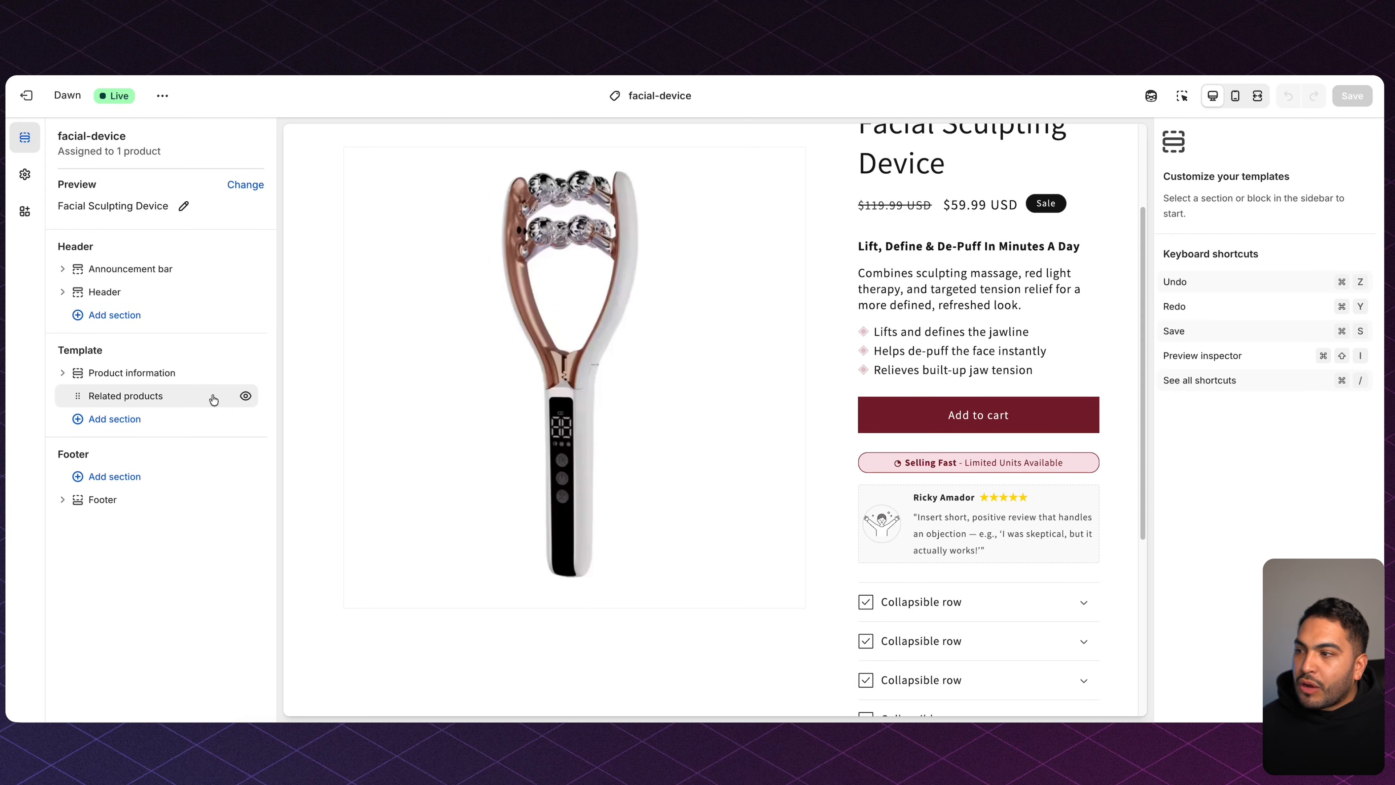
pyautogui.click(247, 397)
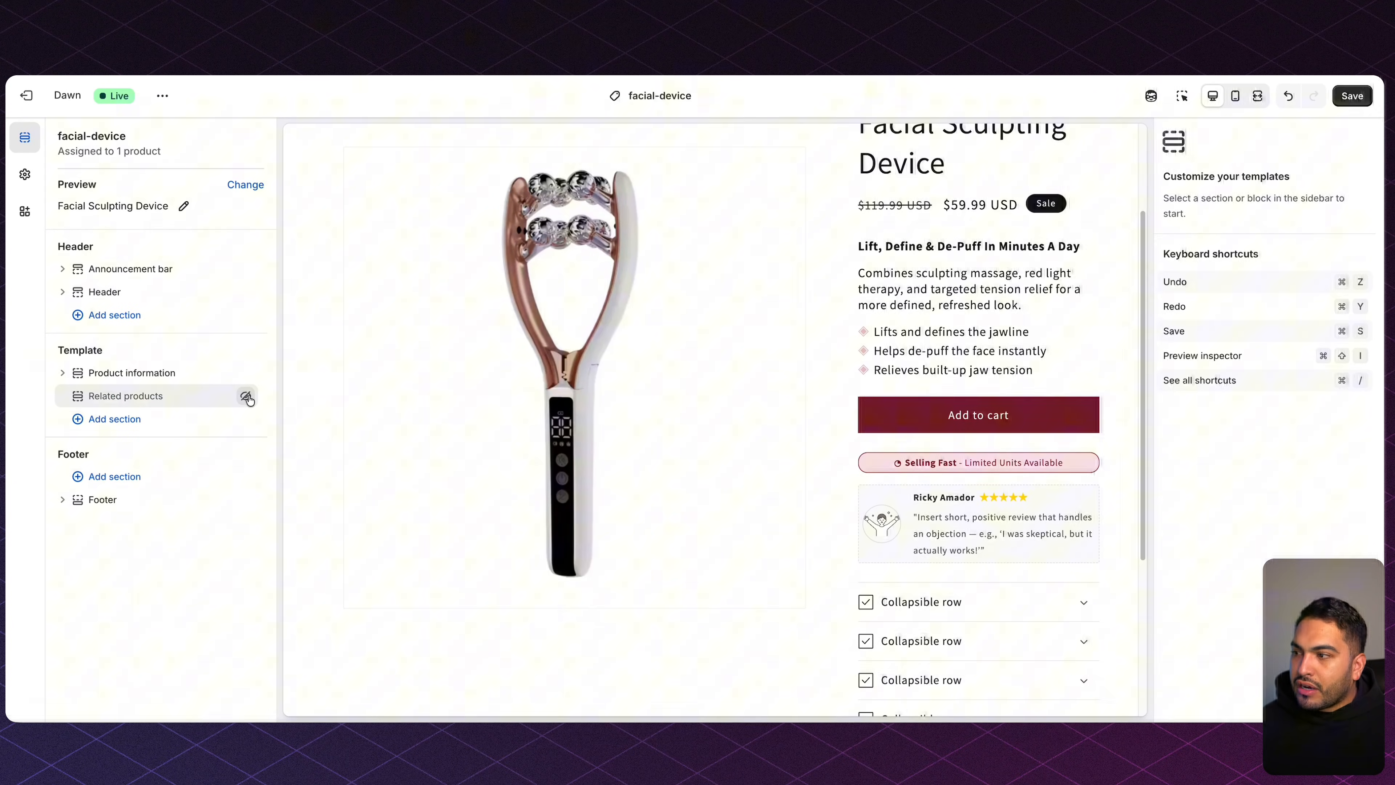
# Add a Rich text section and delete its Buttons block.
pyautogui.click(132, 420)
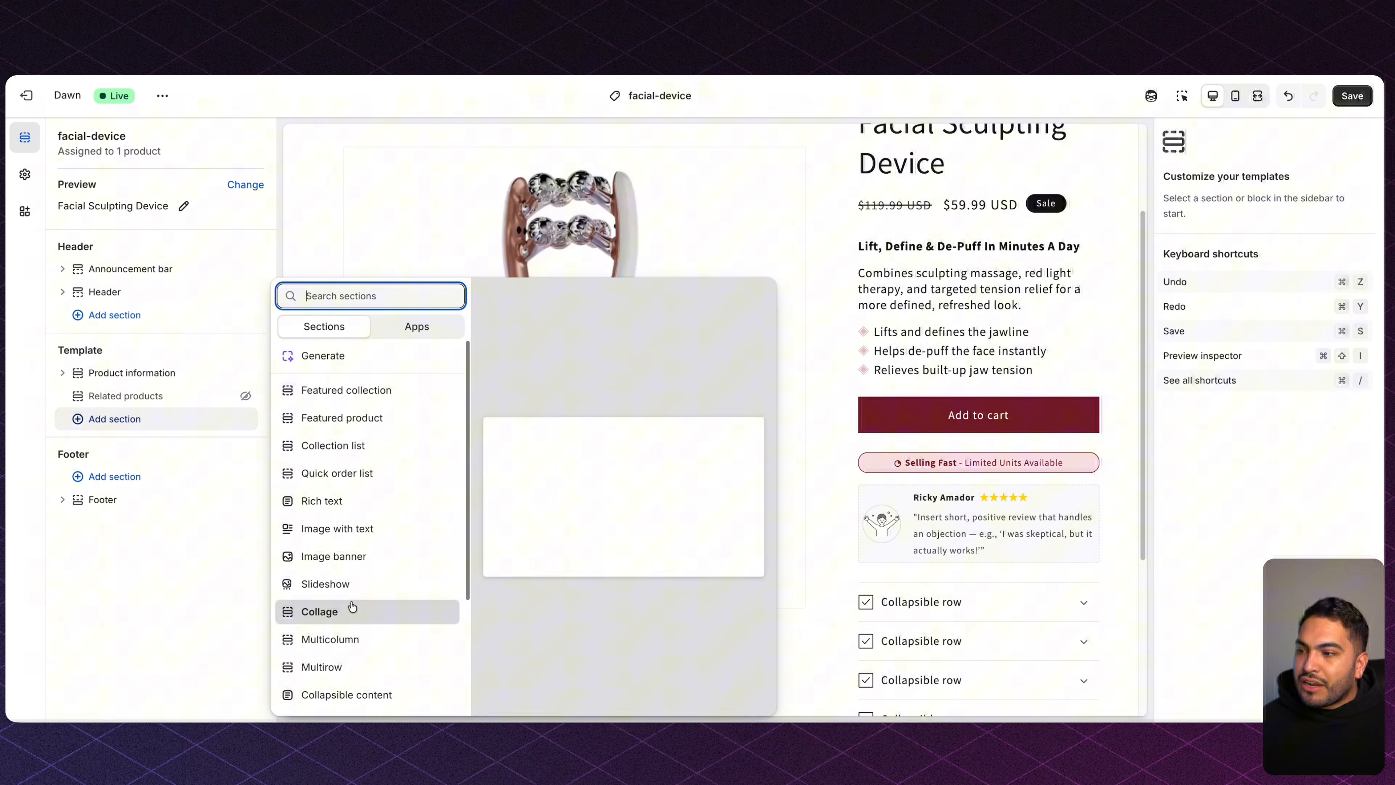
pyautogui.scroll(-1, 313, 596)
pyautogui.click(354, 460)
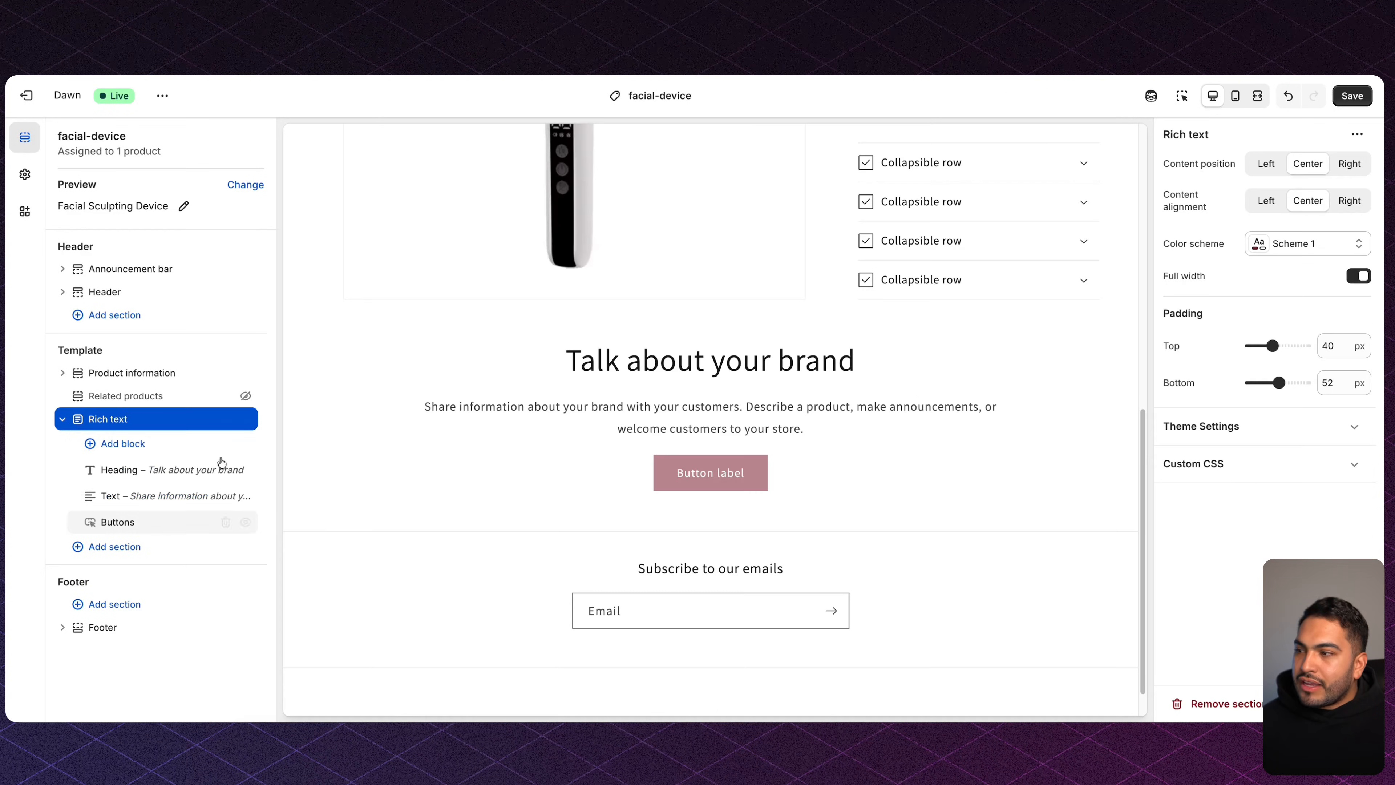
pyautogui.click(226, 522)
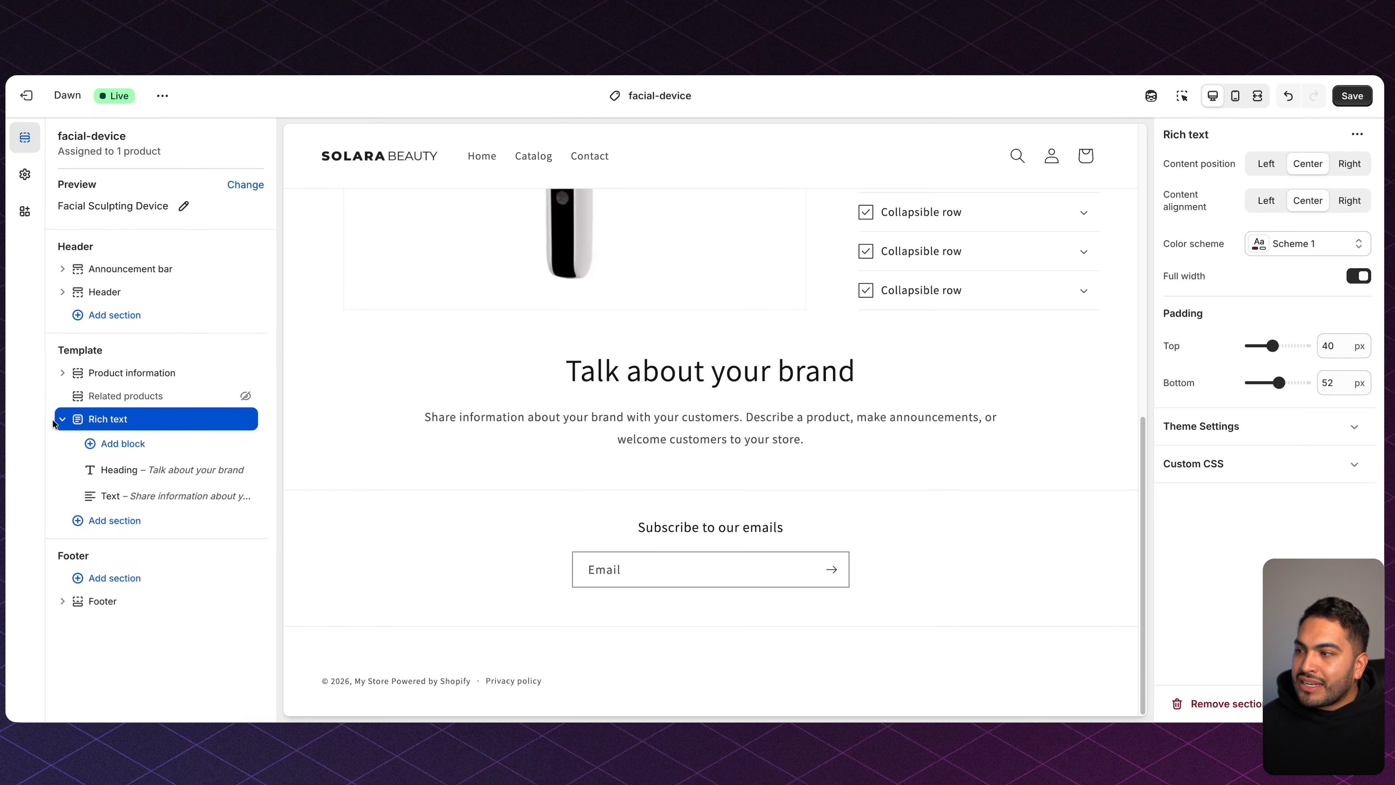
pyautogui.click(62, 420)
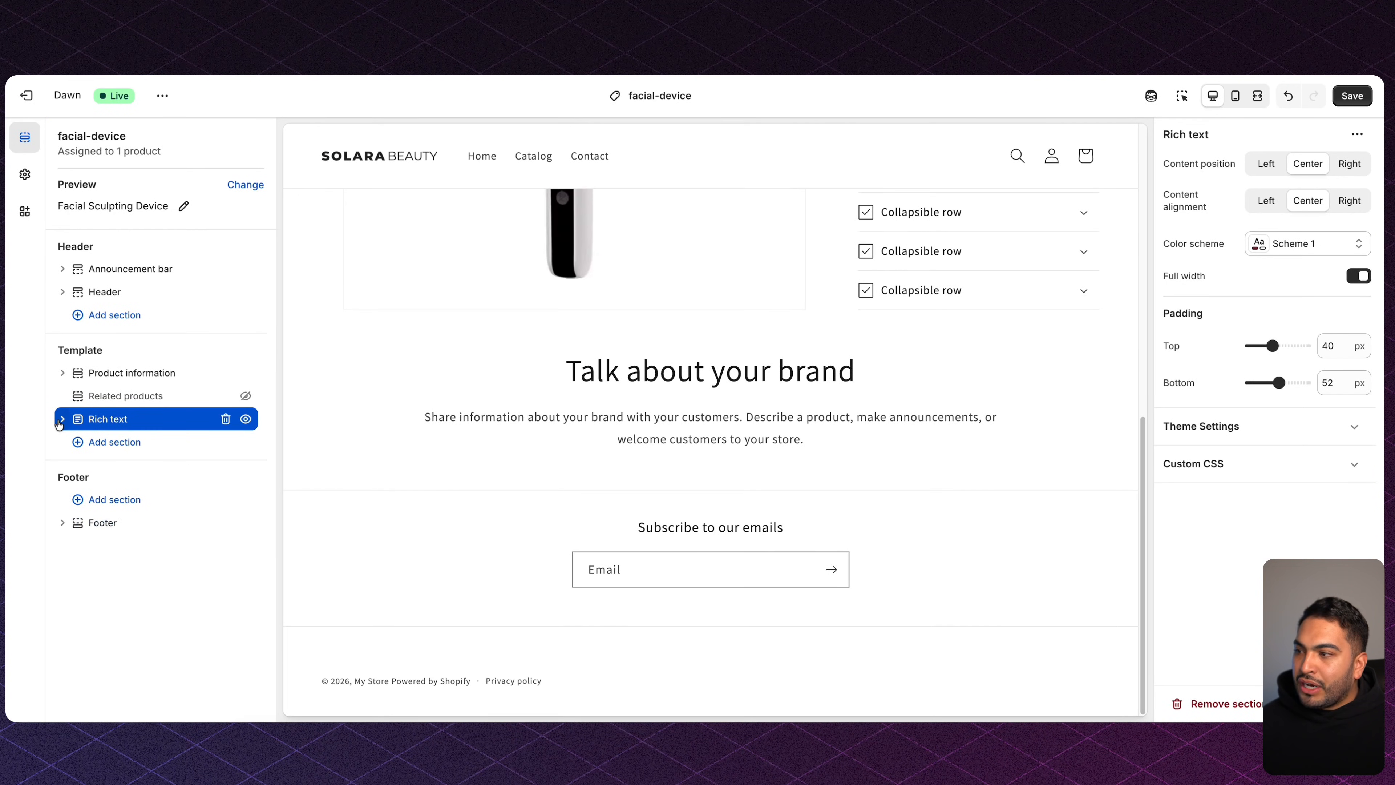
pyautogui.click(122, 443)
pyautogui.scroll(-3, 396, 452)
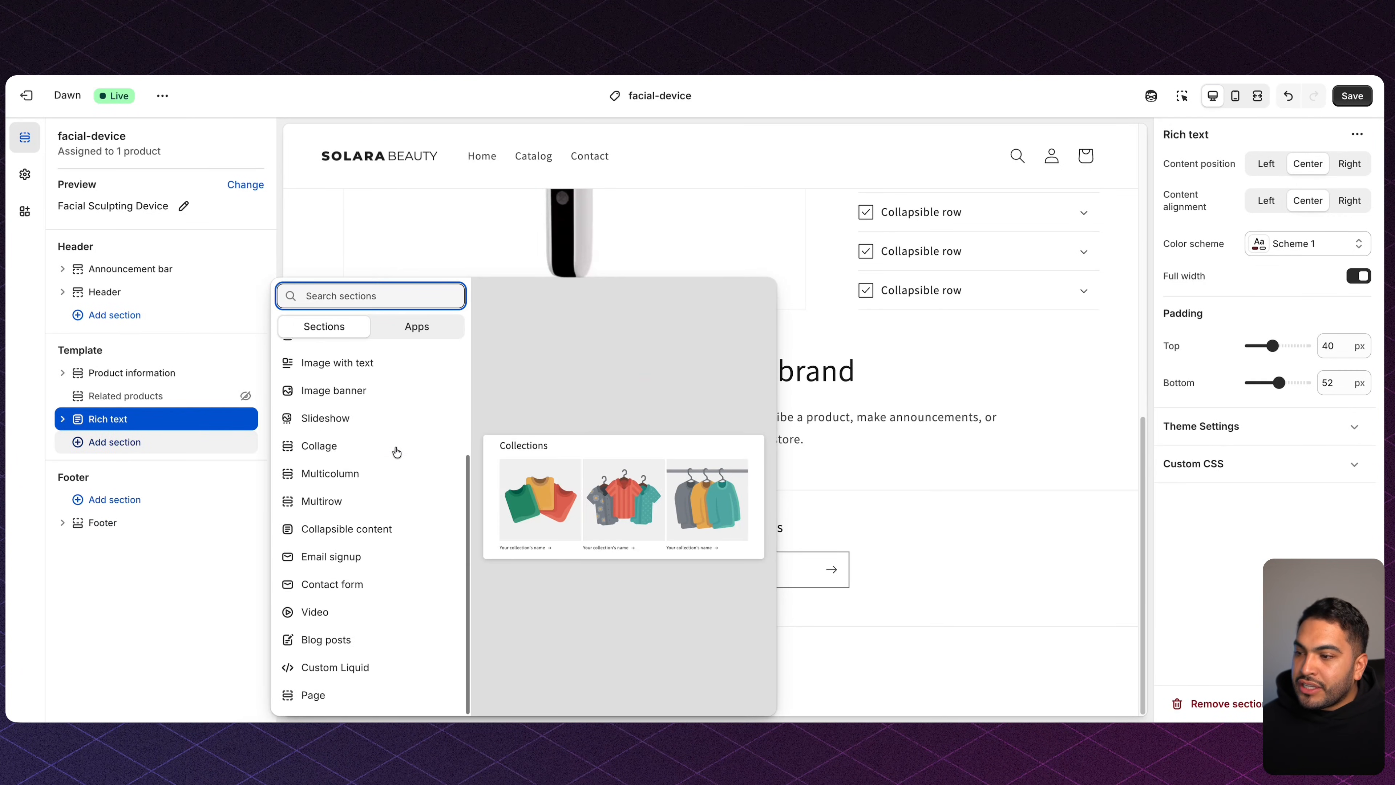
# Add a Custom Liquid section below Rich text and name it Videos.
pyautogui.click(364, 670)
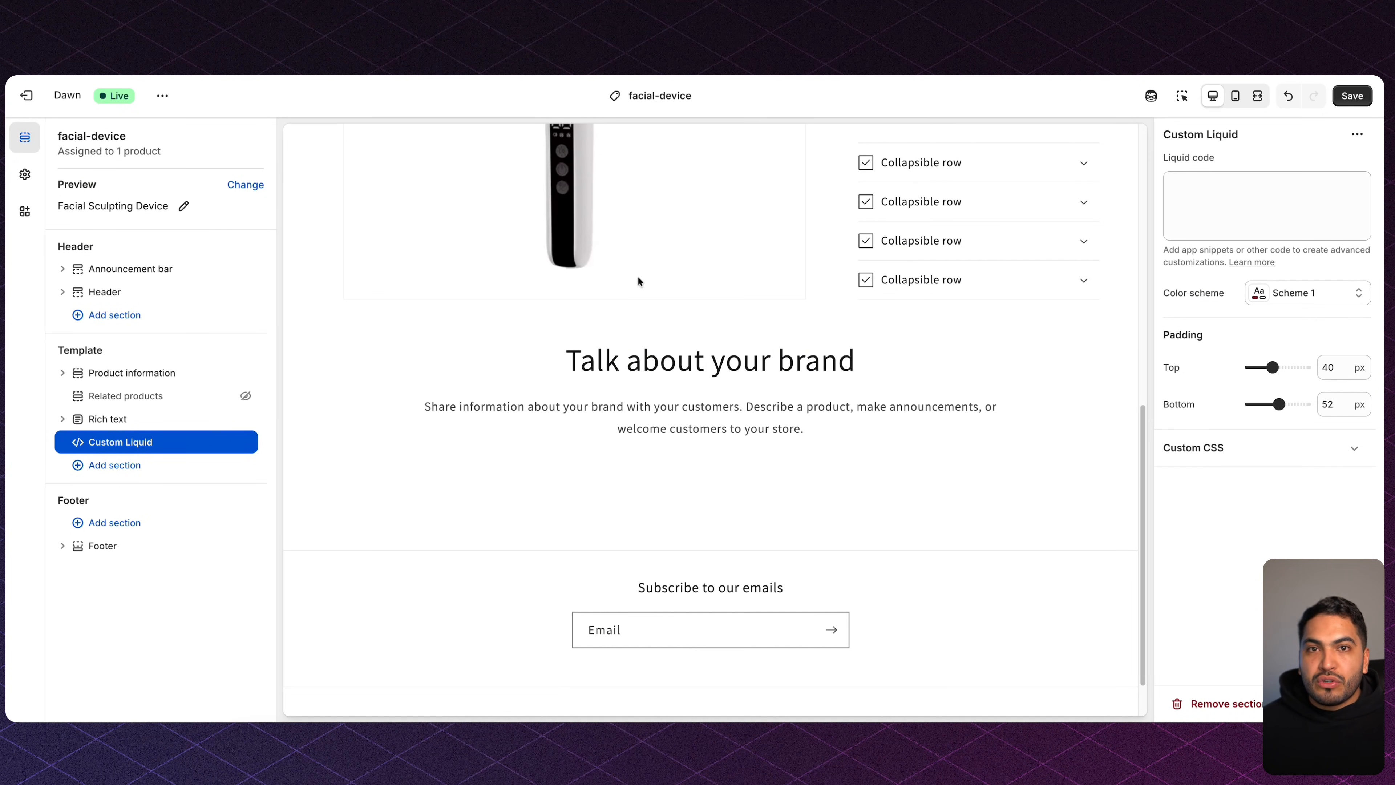
pyautogui.click(1208, 136)
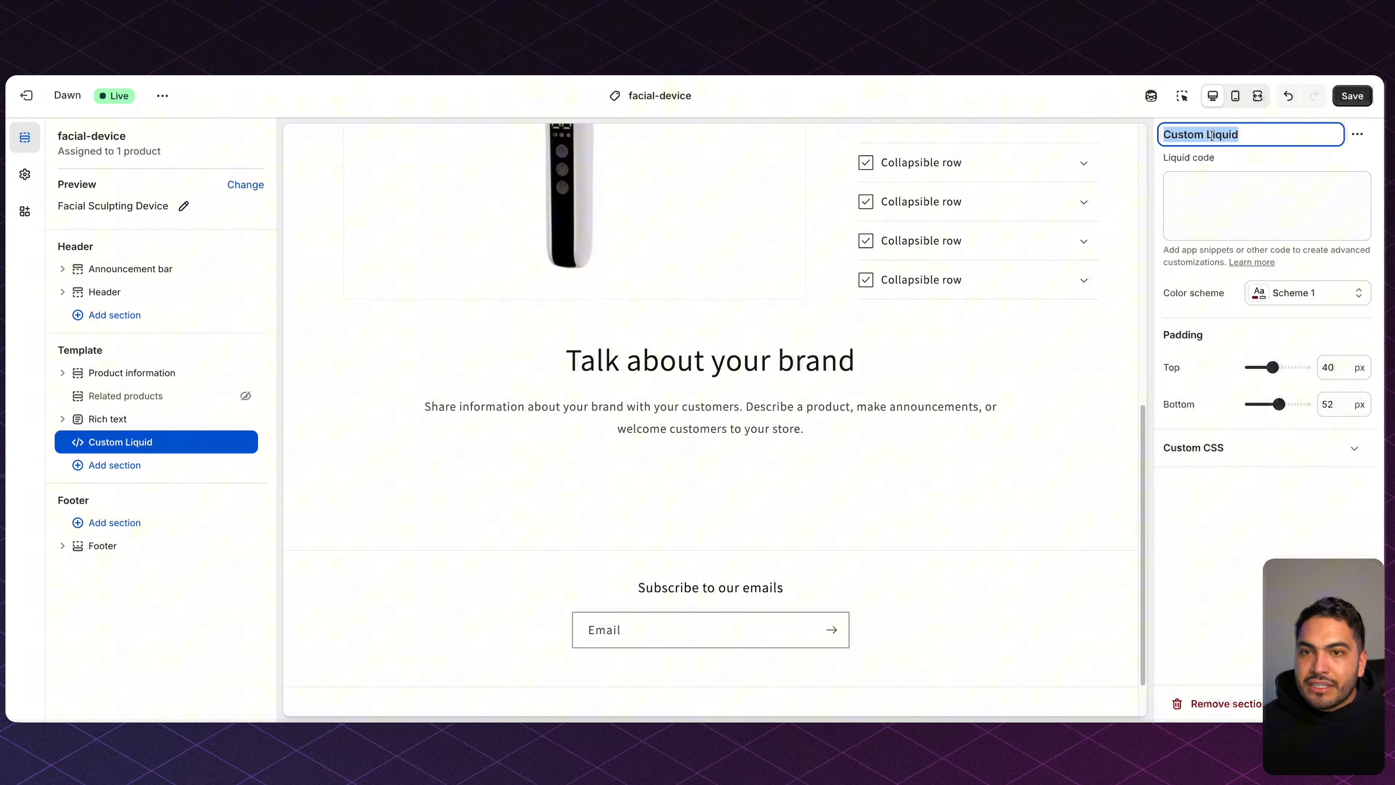
pyautogui.write('Videos')
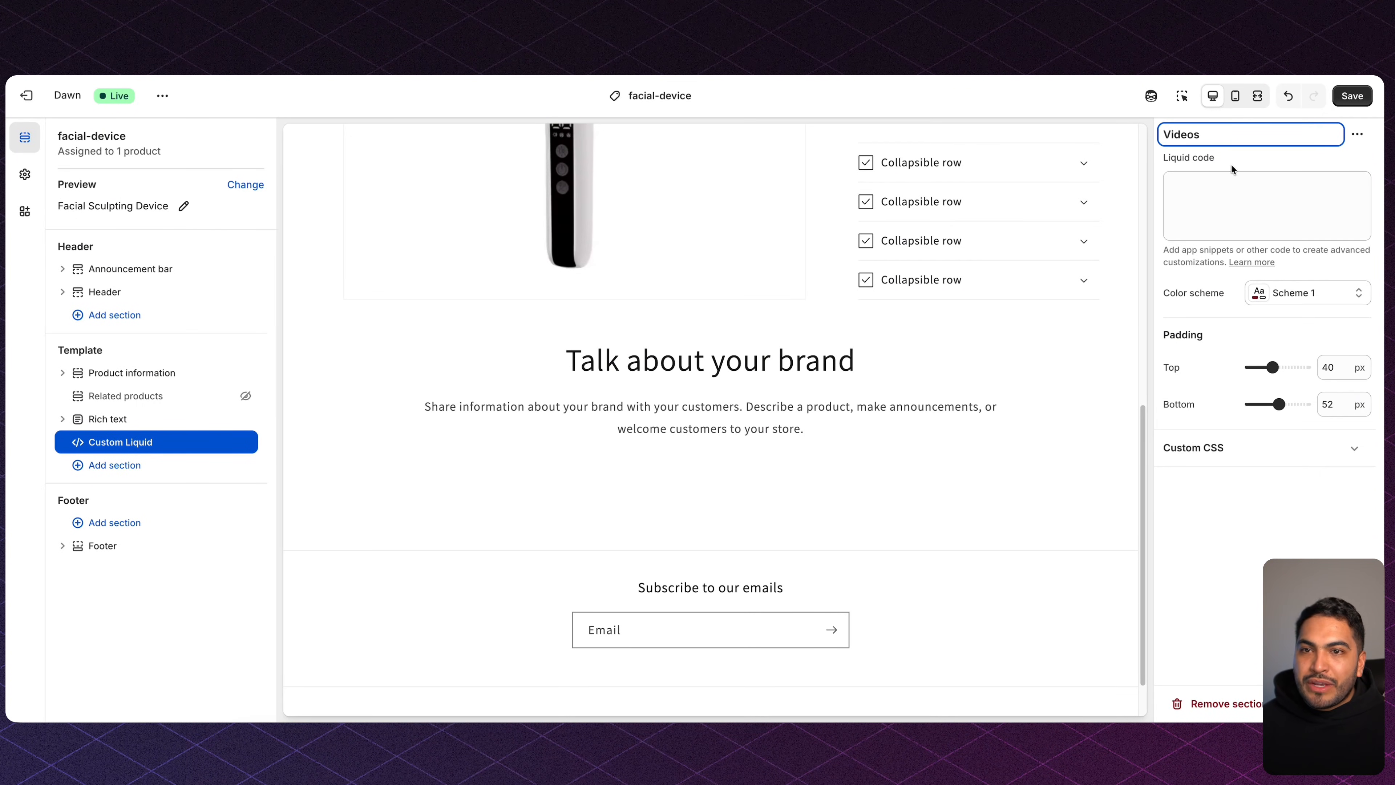
# Paste the Video Section code from Notion into the Videos section and save.
pyautogui.press('super+Tab')
pyautogui.click(373, 512)
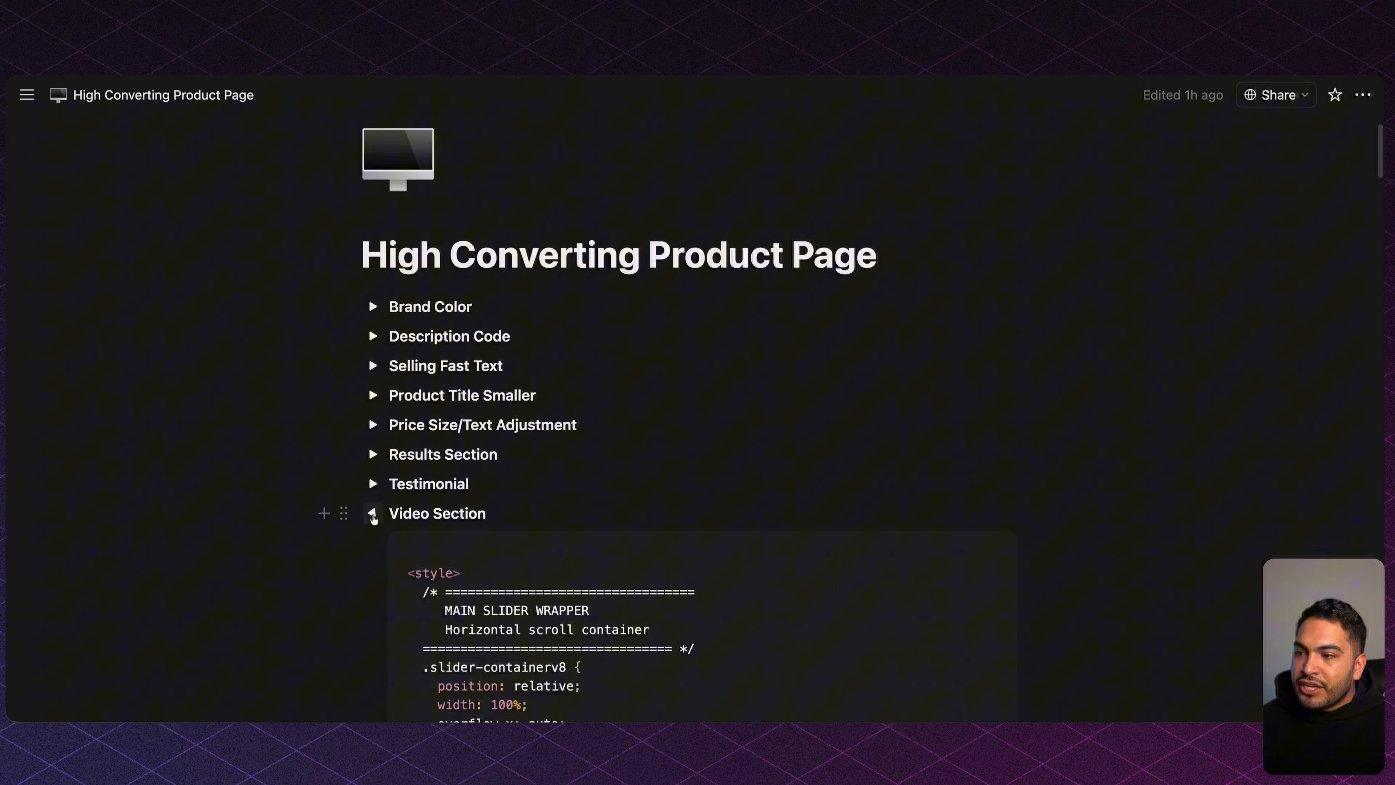
pyautogui.click(979, 548)
pyautogui.press('super+Tab')
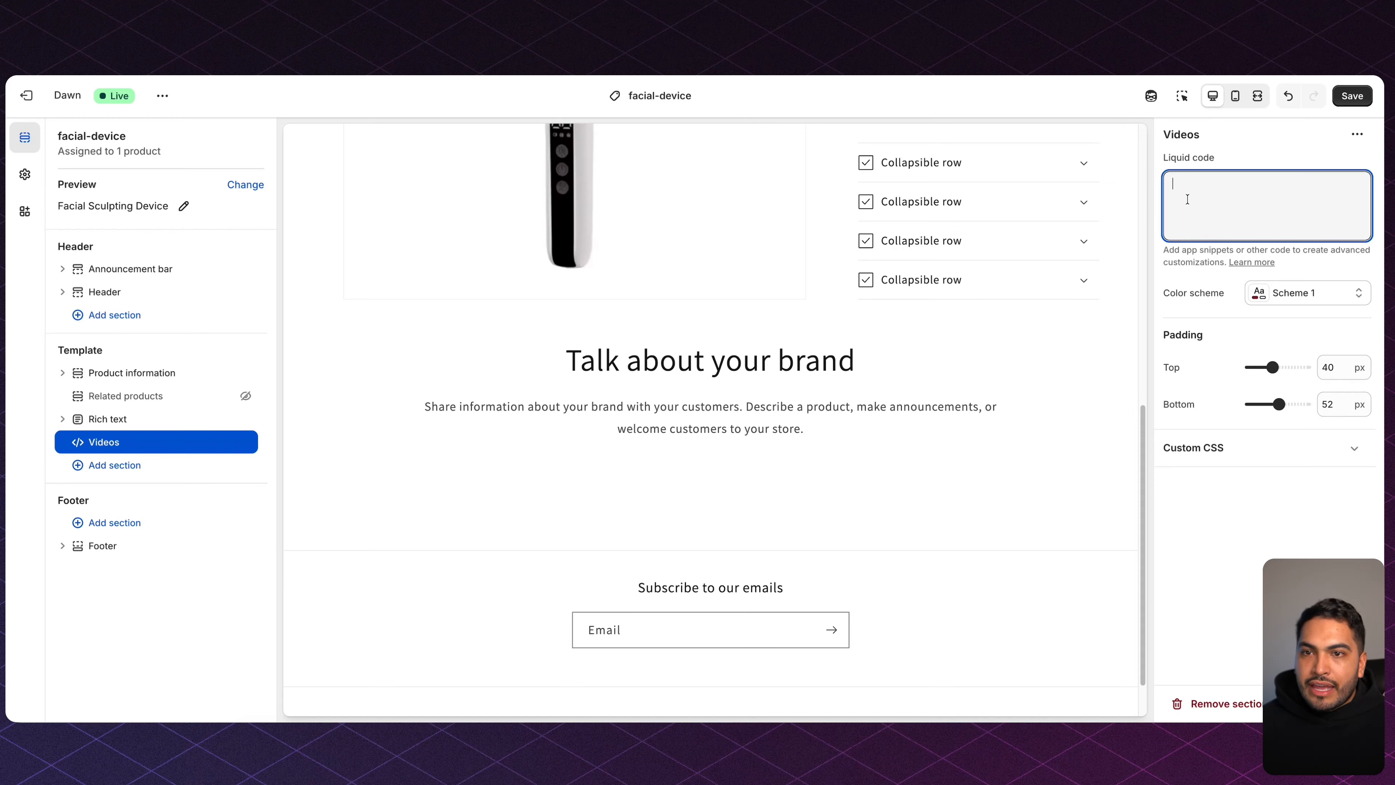
pyautogui.press('super+v')
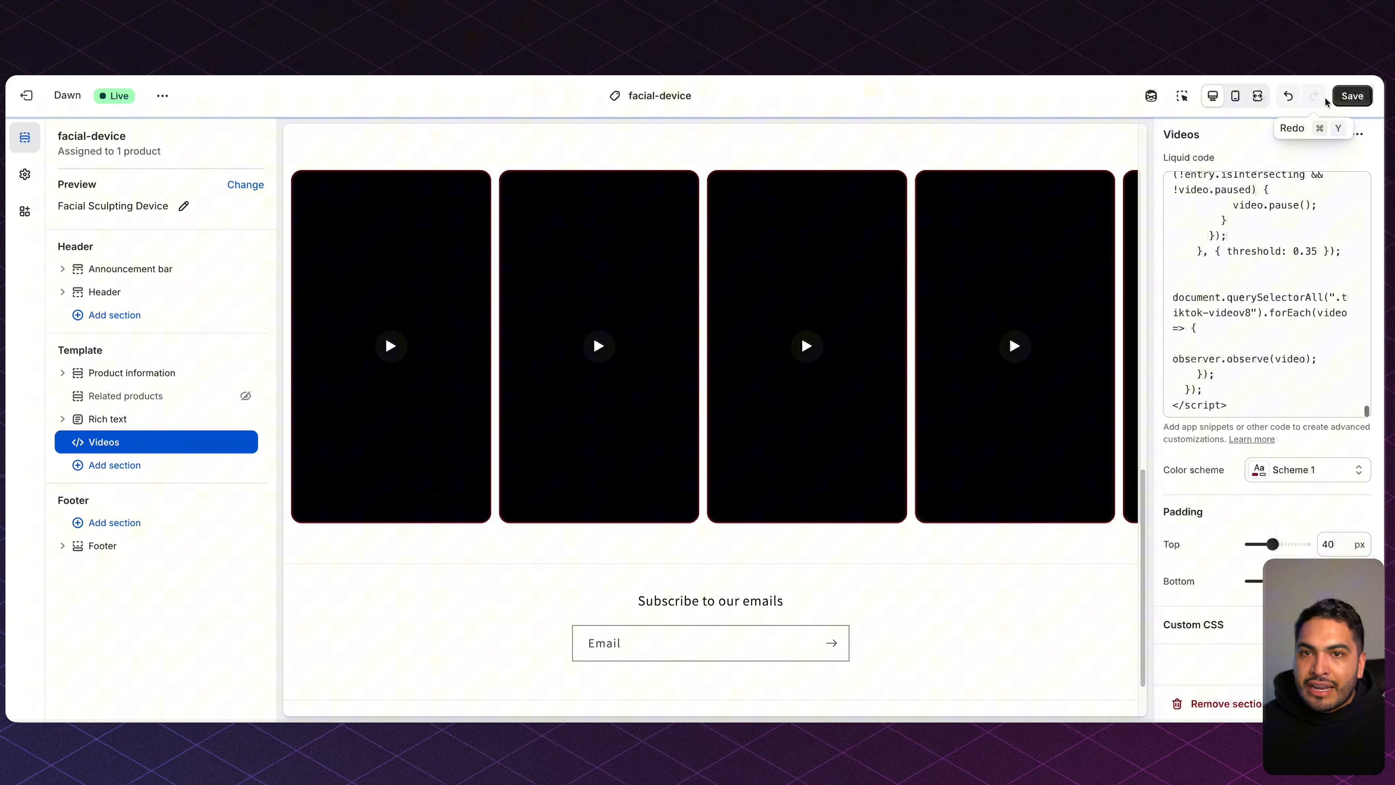
pyautogui.click(1352, 96)
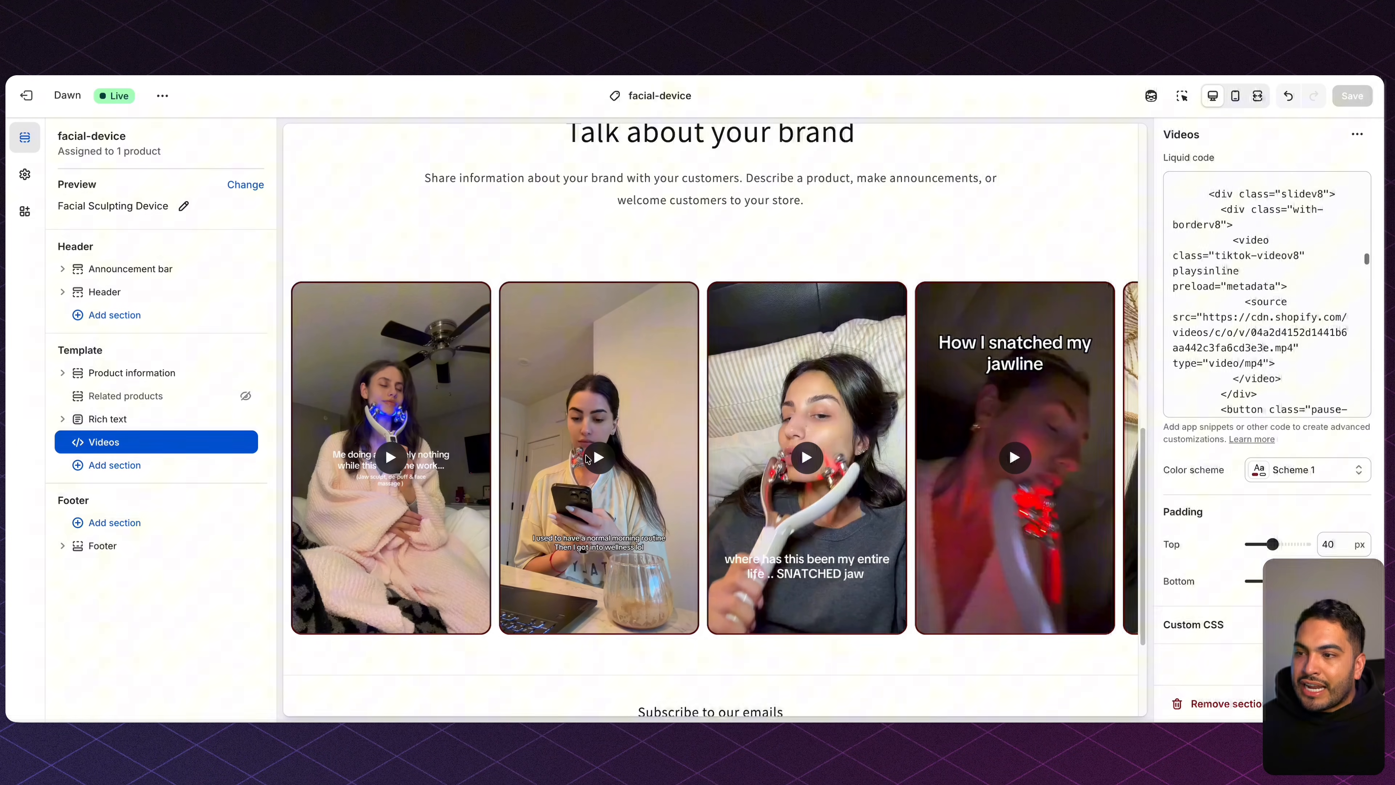
# Test-play the second and third customer videos in the preview.
pyautogui.click(602, 467)
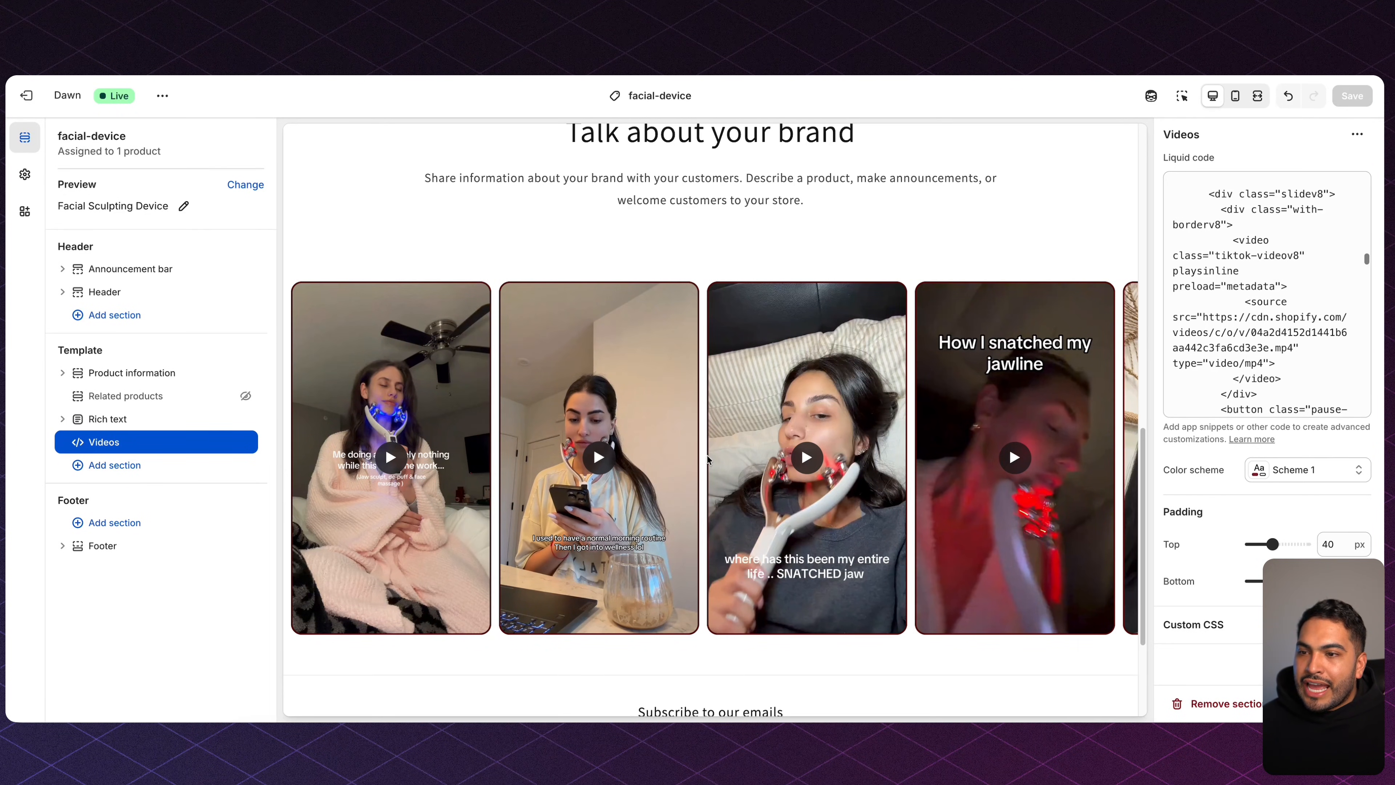
pyautogui.click(809, 458)
pyautogui.click(810, 458)
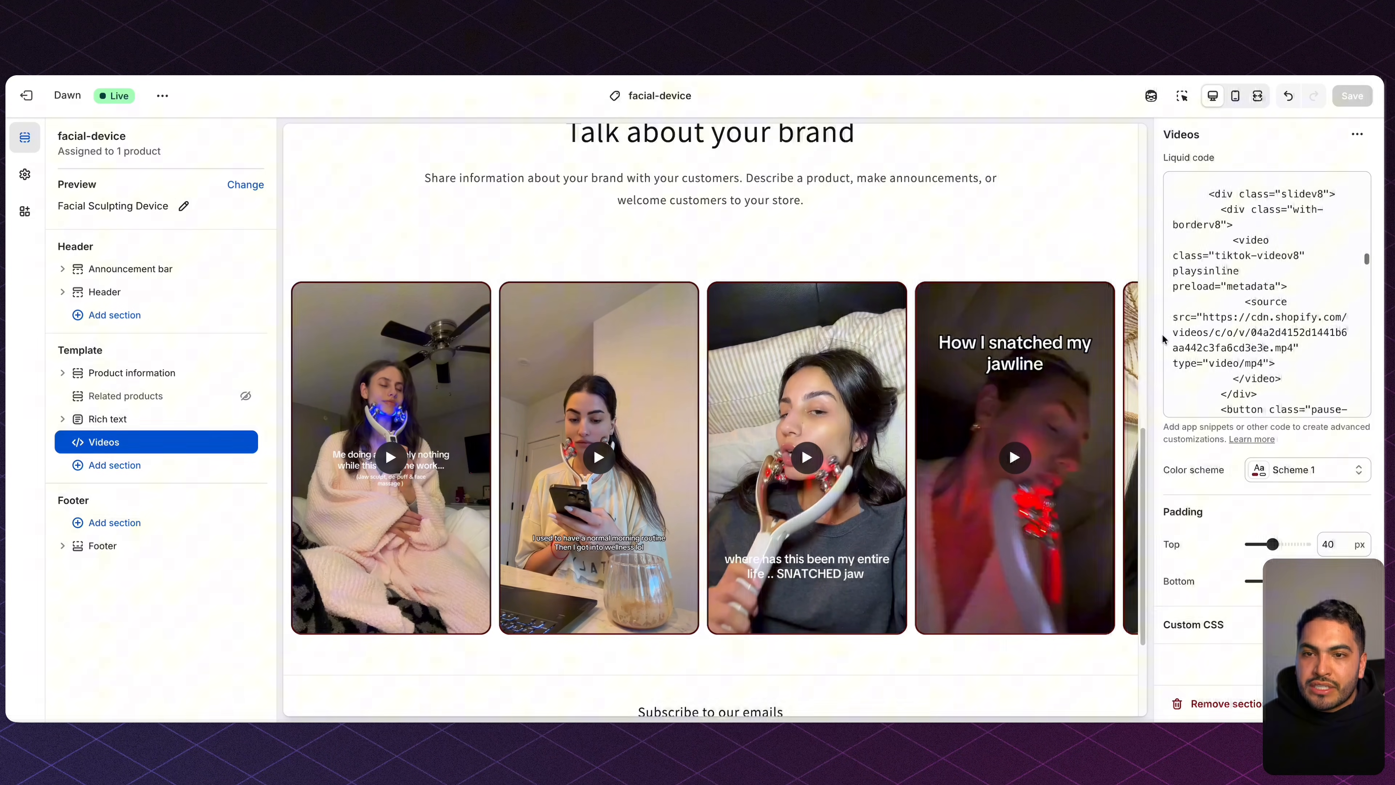
# Add a Multirow section below Videos and clear the rows' Button label text.
pyautogui.click(141, 468)
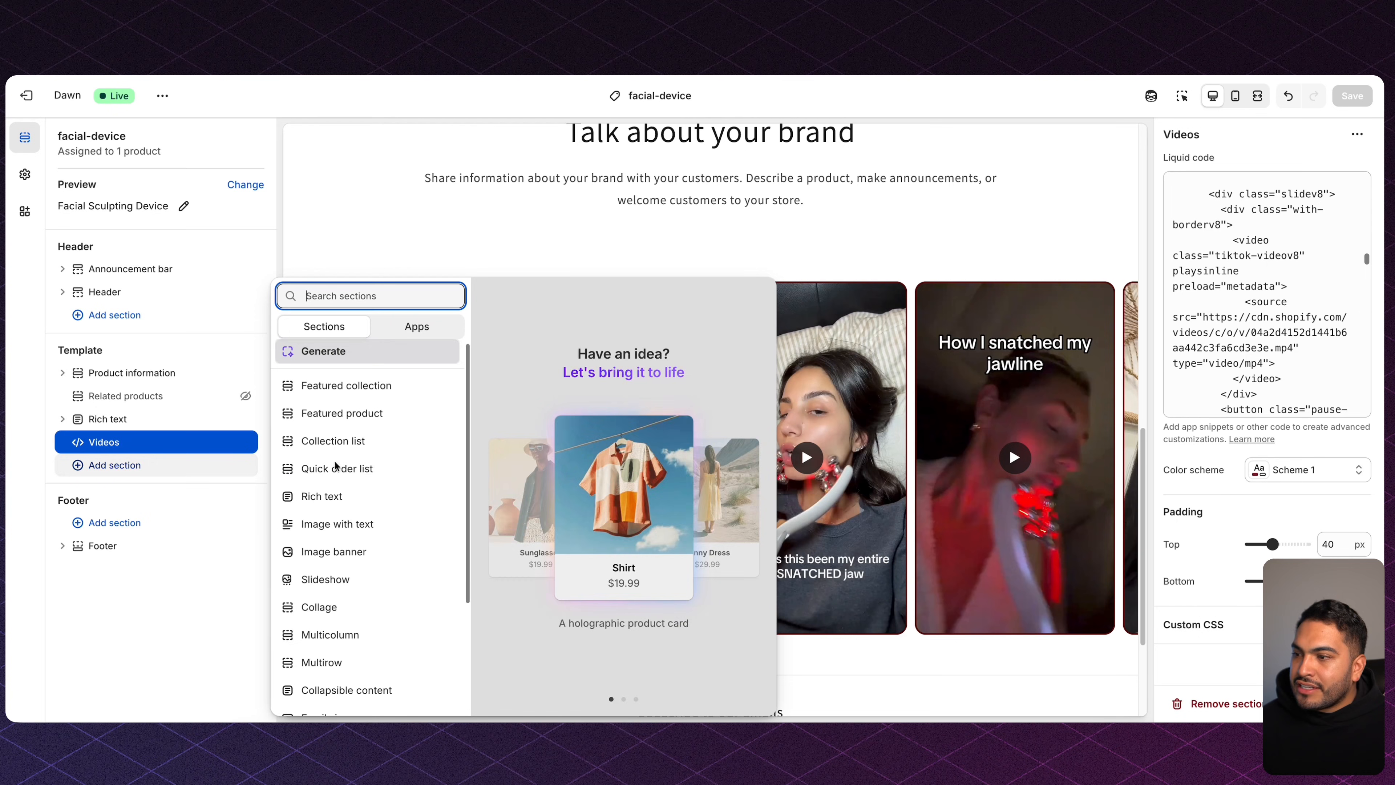
pyautogui.click(350, 664)
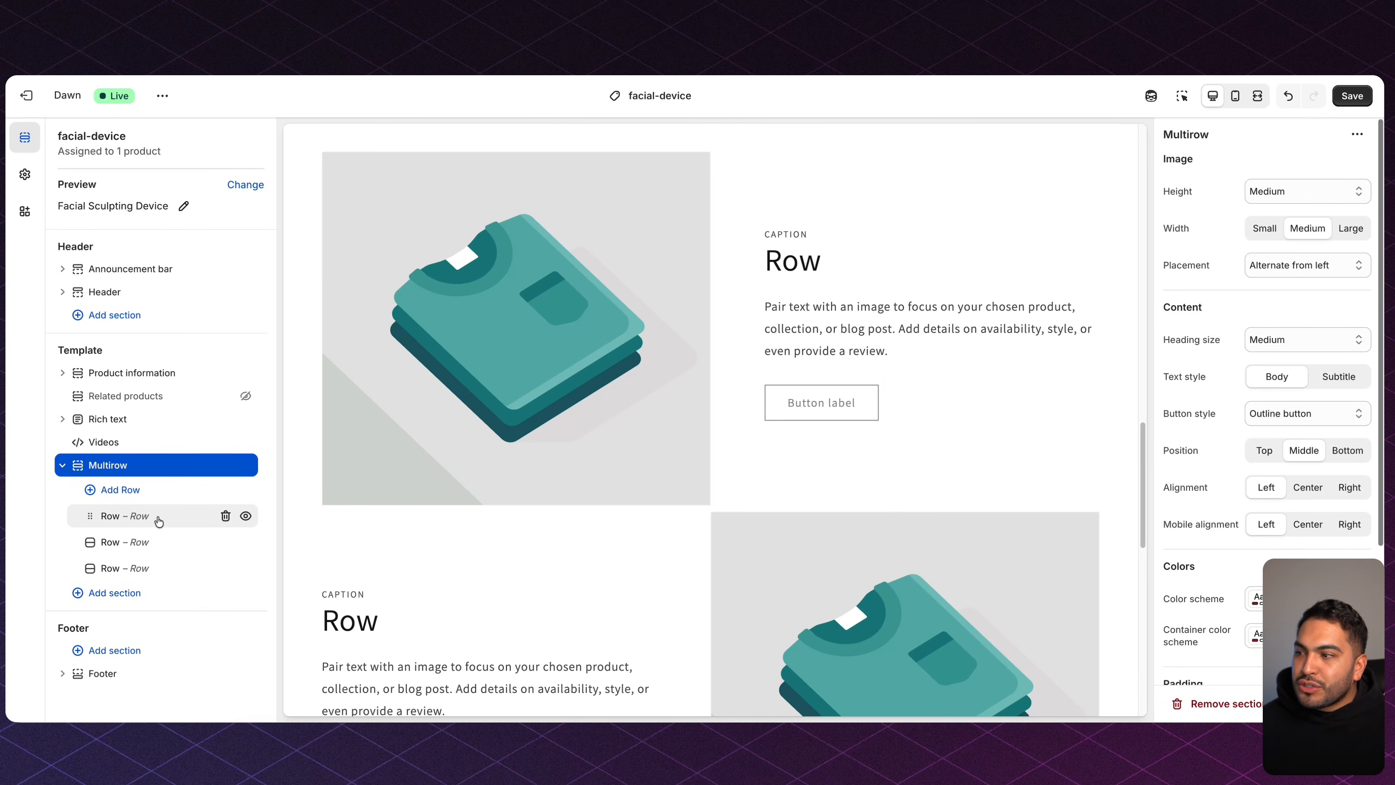
pyautogui.click(158, 516)
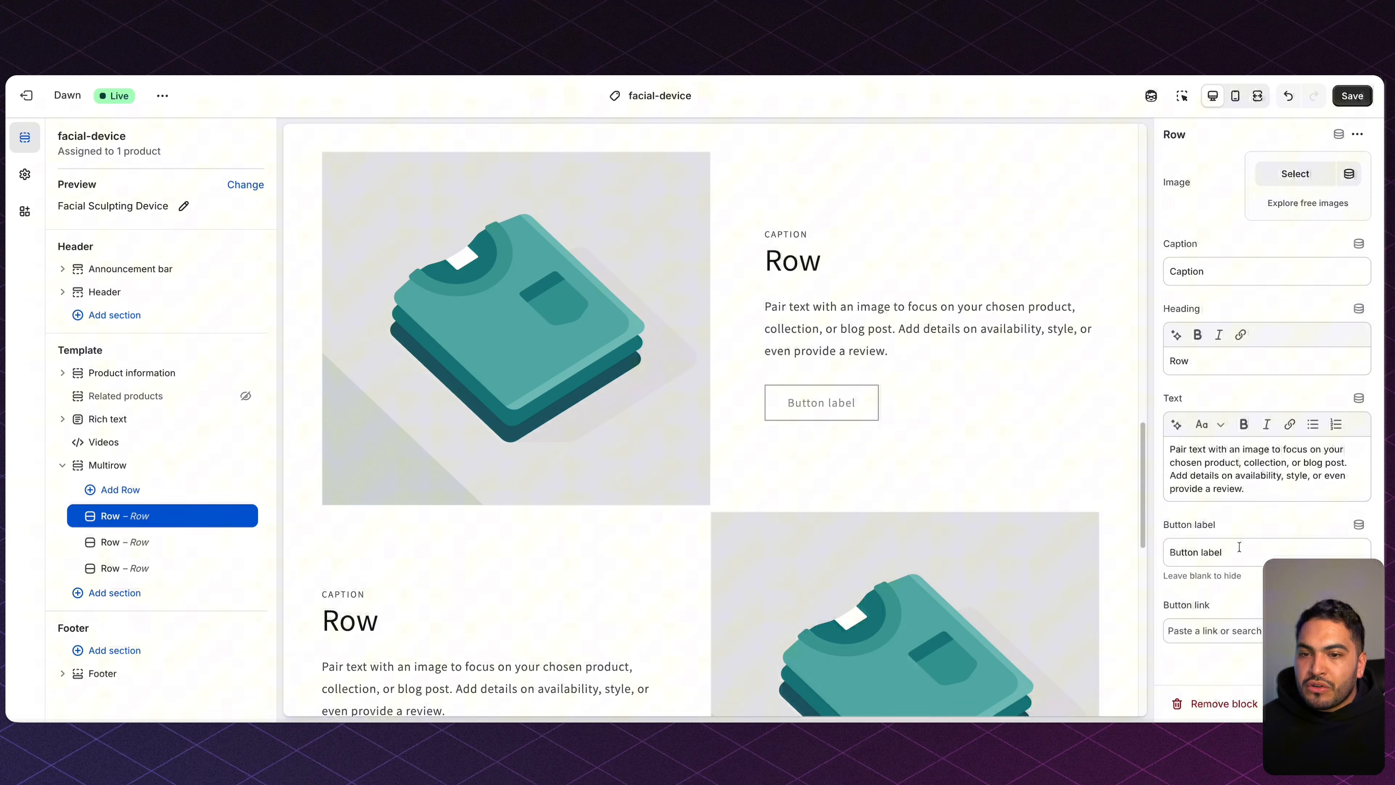
pyautogui.moveTo(1242, 556); pyautogui.dragTo(1141, 559)
pyautogui.press('BackSpace')
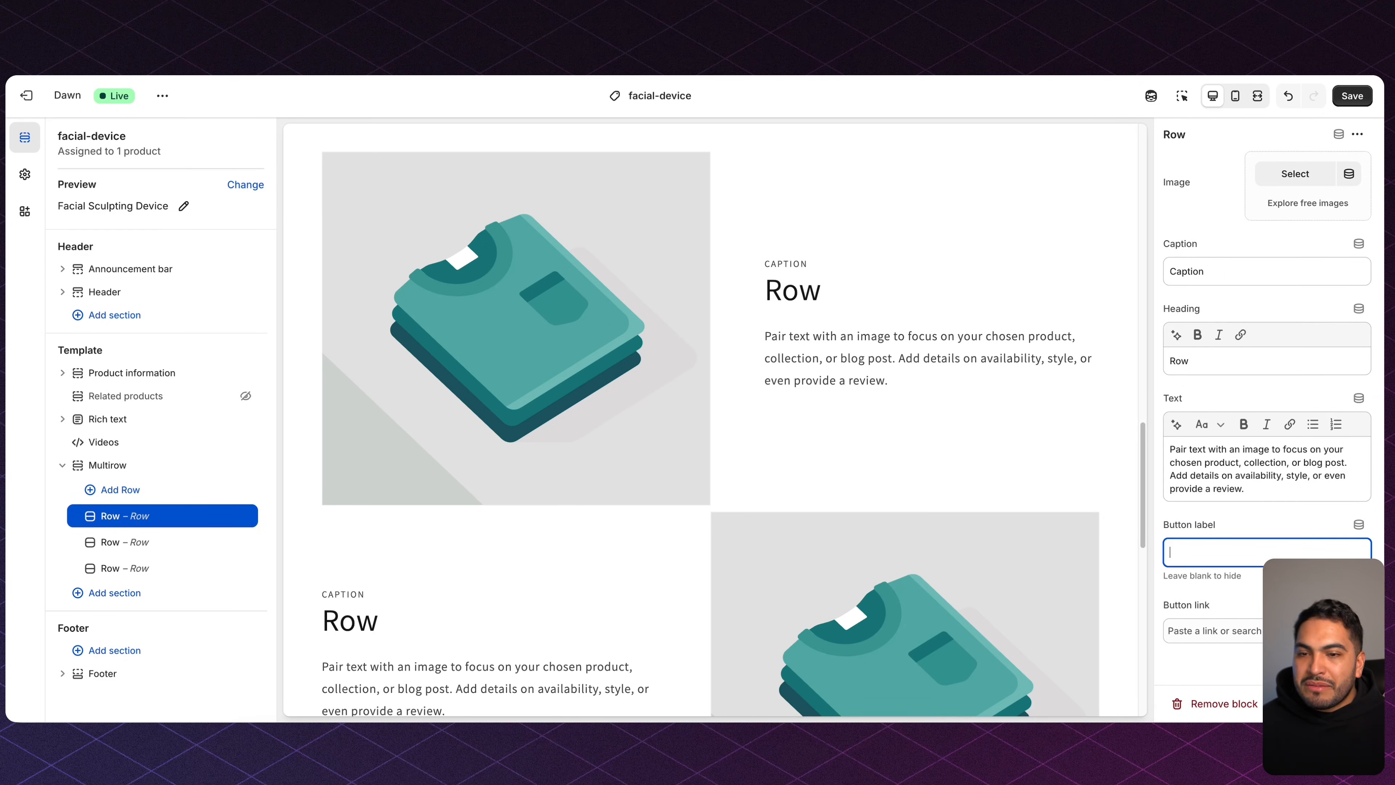
pyautogui.click(256, 539)
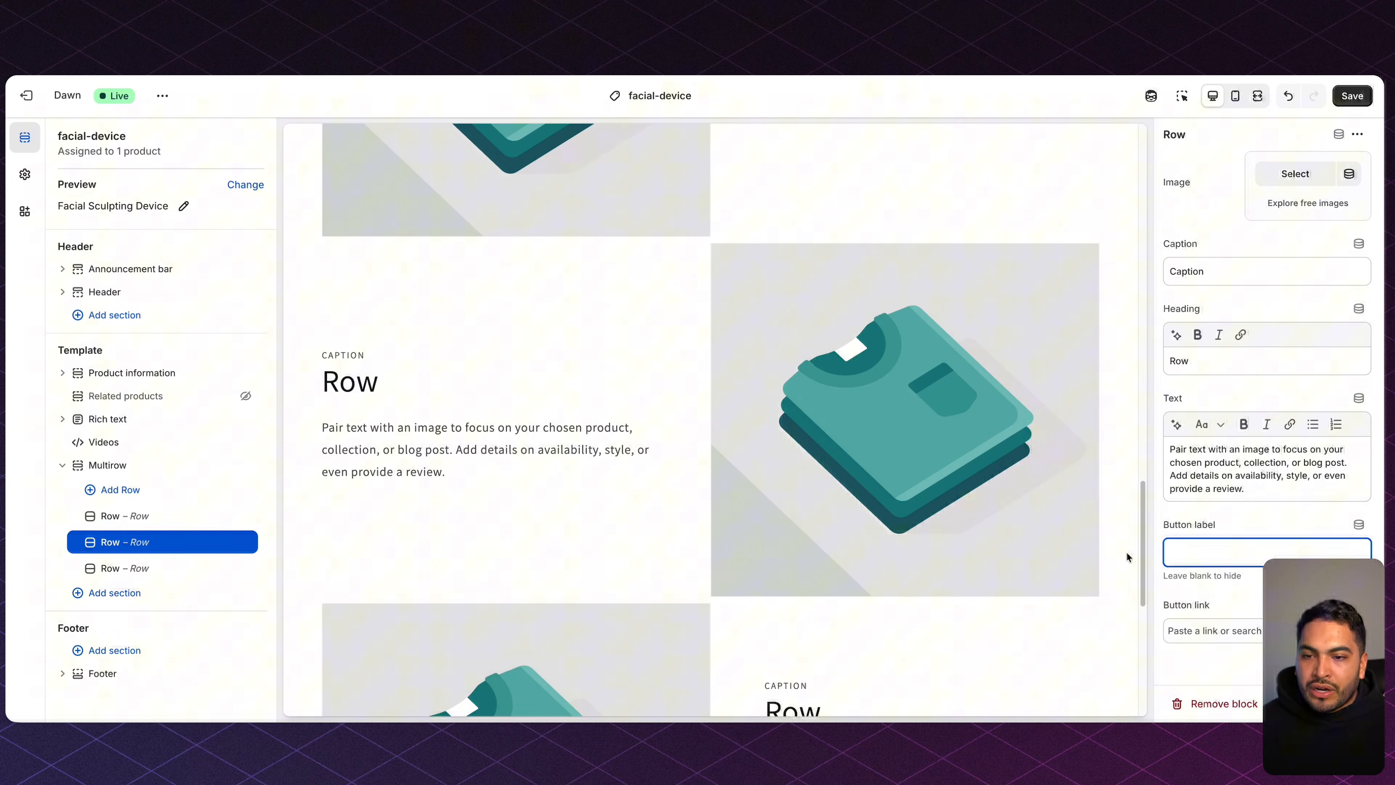
pyautogui.click(211, 564)
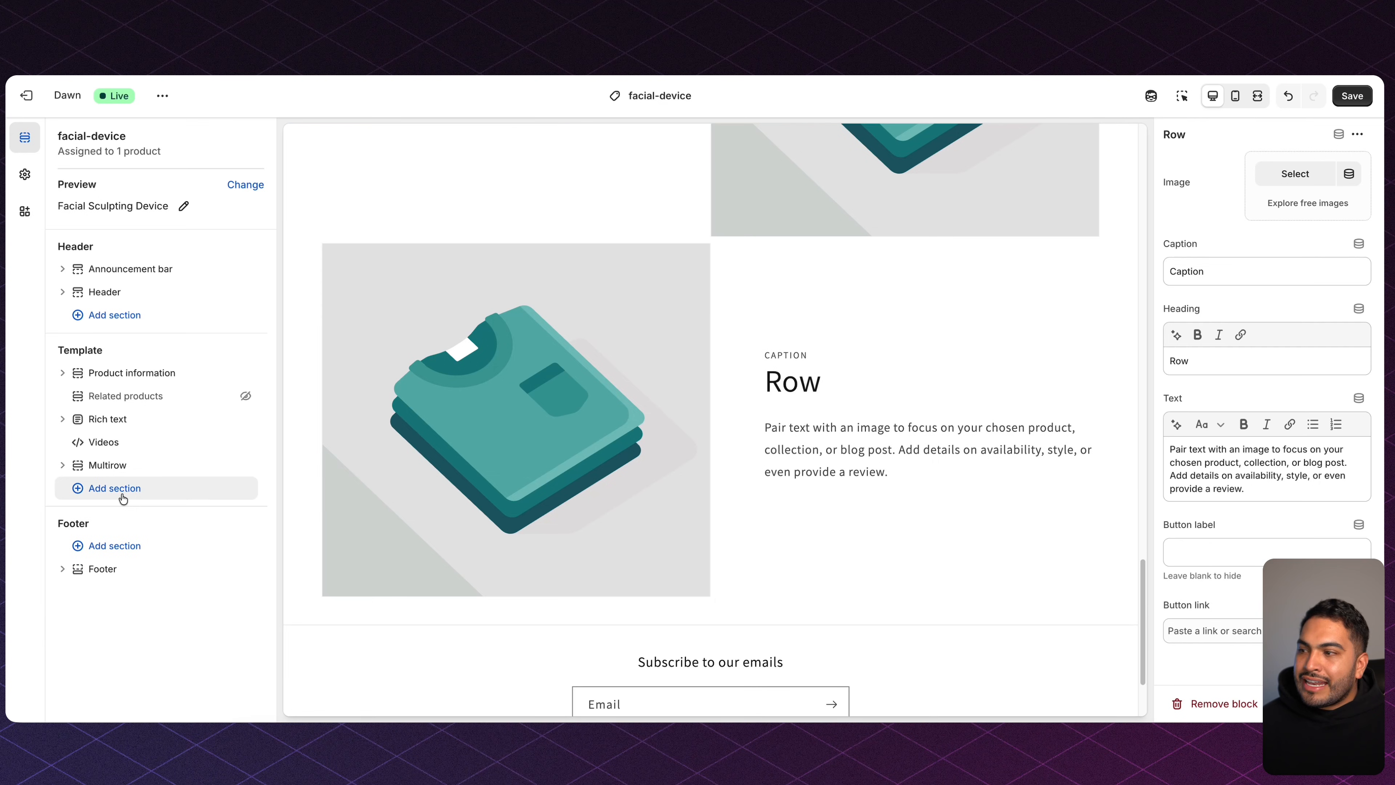
pyautogui.click(137, 494)
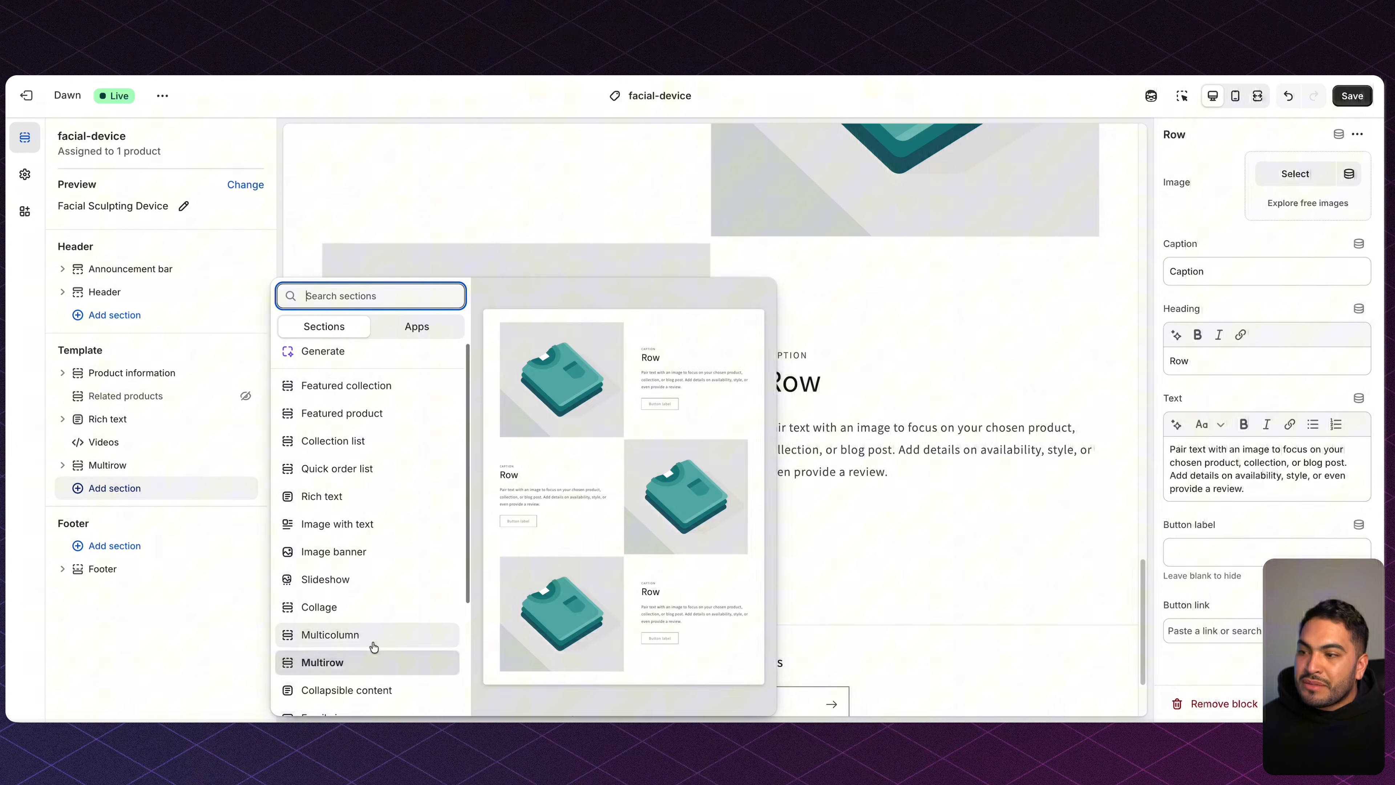
pyautogui.scroll(-4, 376, 622)
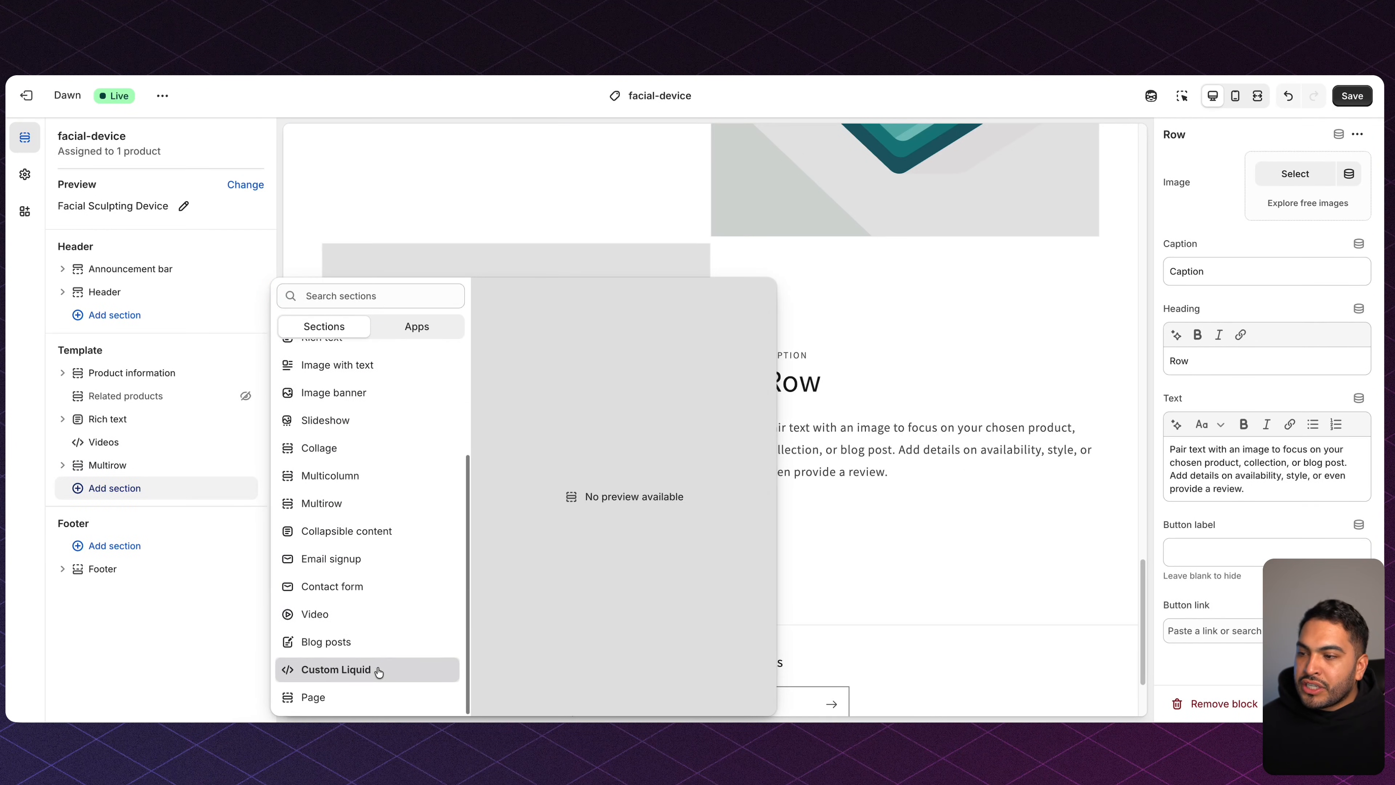
# Add a Custom Liquid section named Results and copy Notion's Results Section code.
pyautogui.click(377, 666)
pyautogui.click(1188, 134)
pyautogui.write('Results')
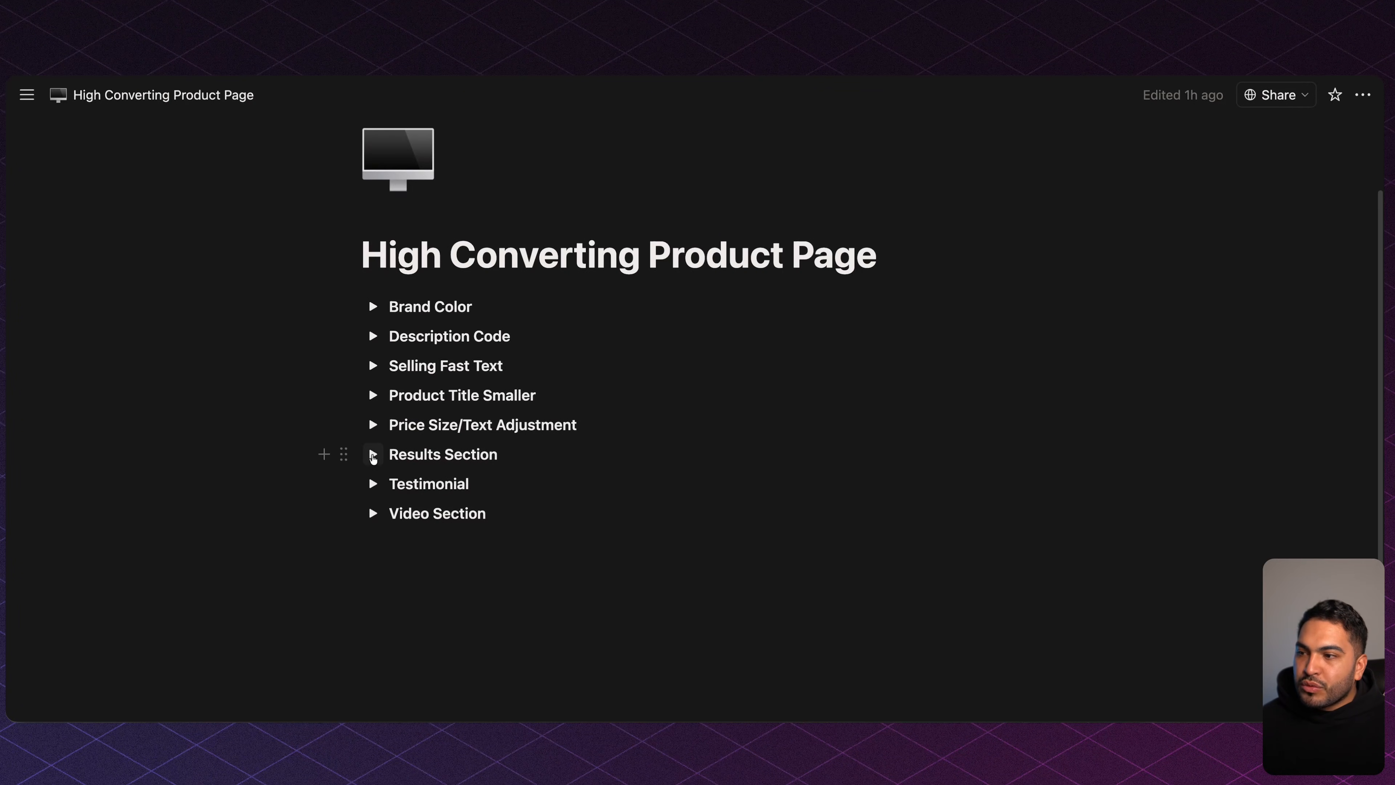
pyautogui.click(373, 453)
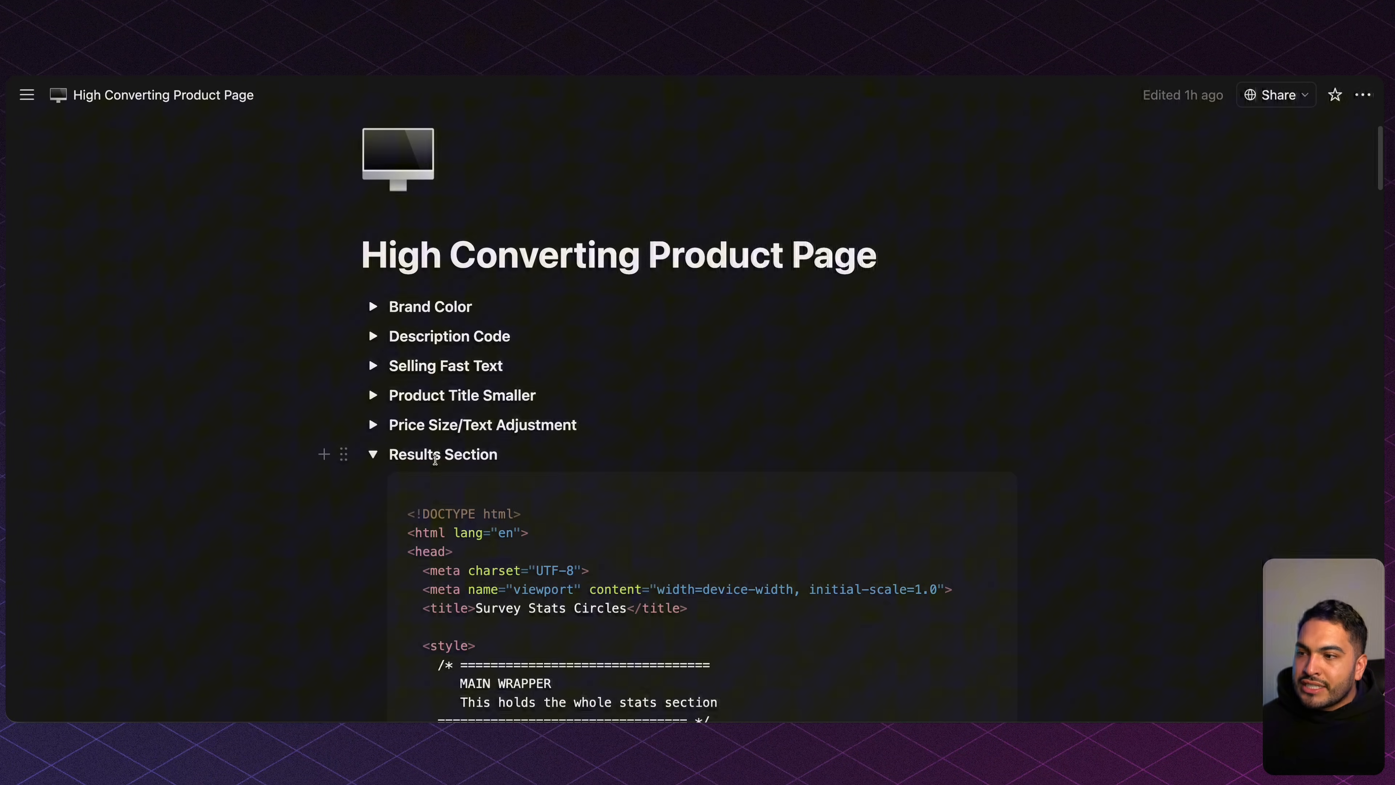
pyautogui.click(979, 489)
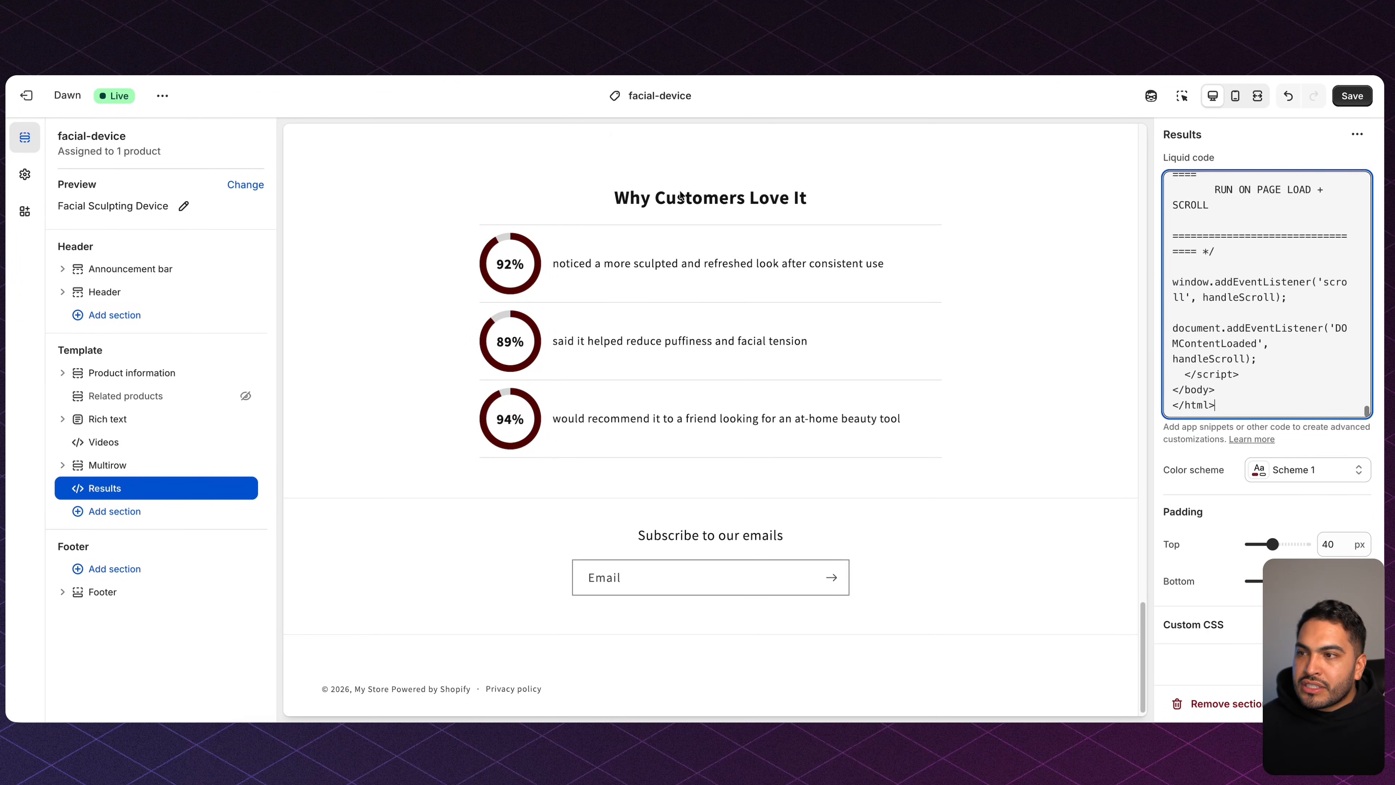
# Review the stat sentences in the Results section's Liquid code.
pyautogui.scroll(15, 1300, 299)
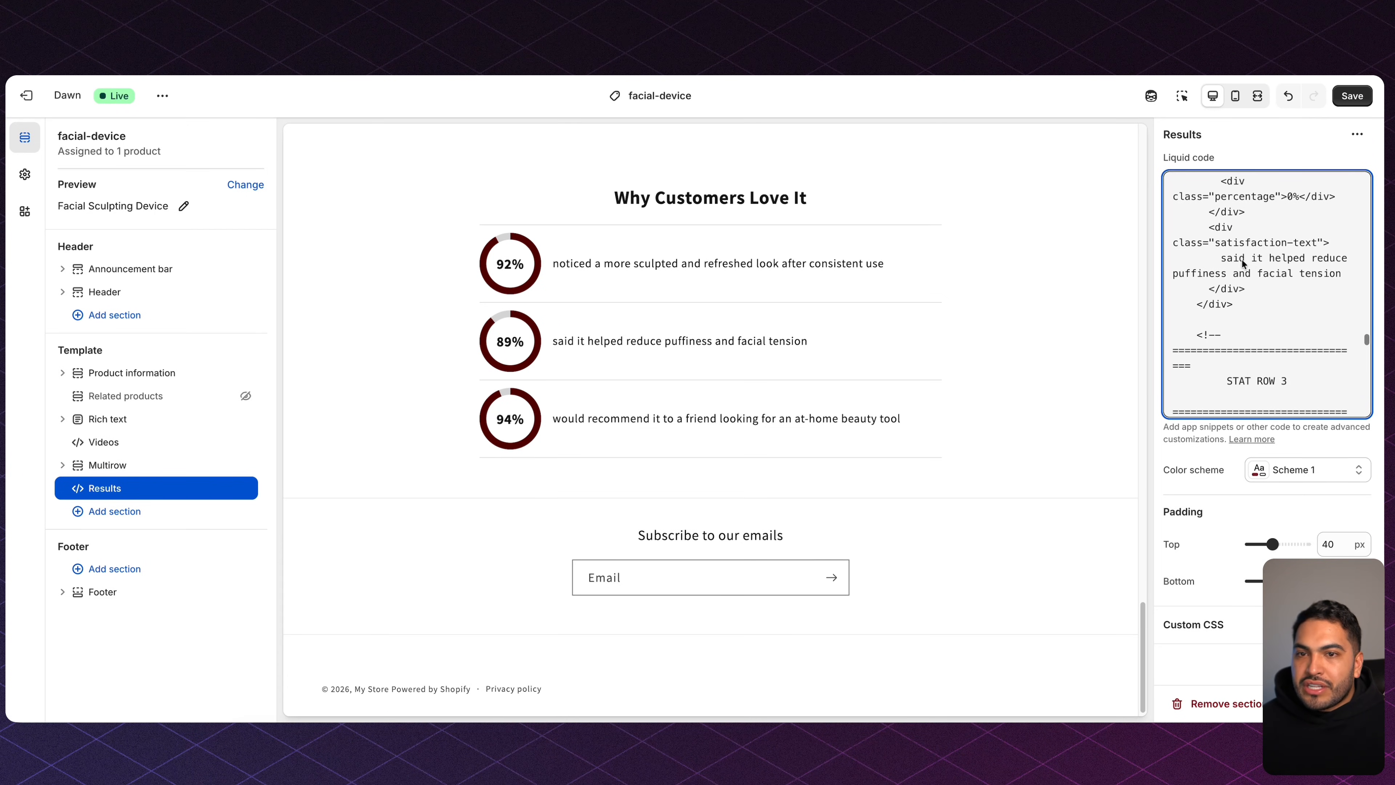
pyautogui.scroll(1, 1224, 258)
pyautogui.moveTo(1223, 266); pyautogui.dragTo(1338, 274)
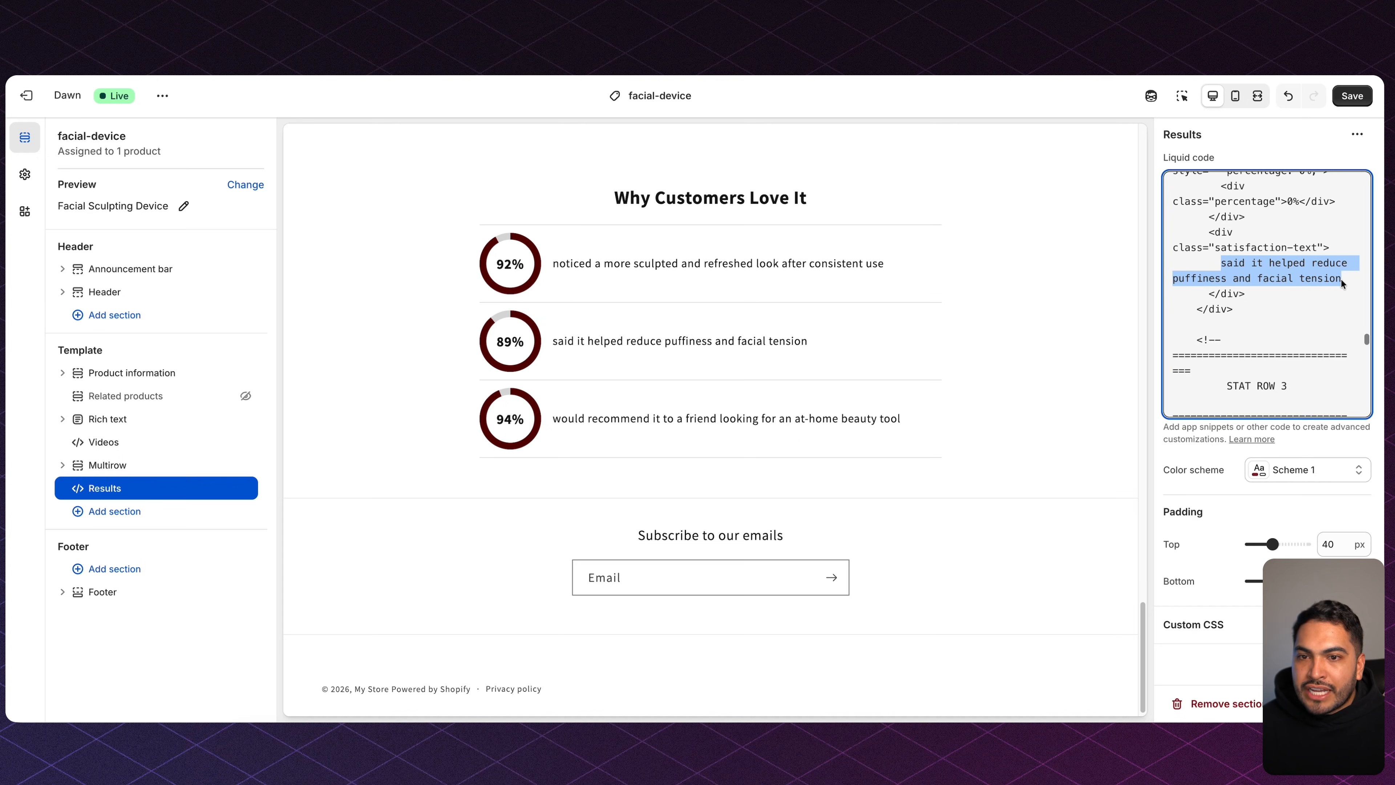
pyautogui.scroll(1, 1341, 279)
pyautogui.scroll(-4, 1340, 279)
pyautogui.scroll(-1, 1304, 286)
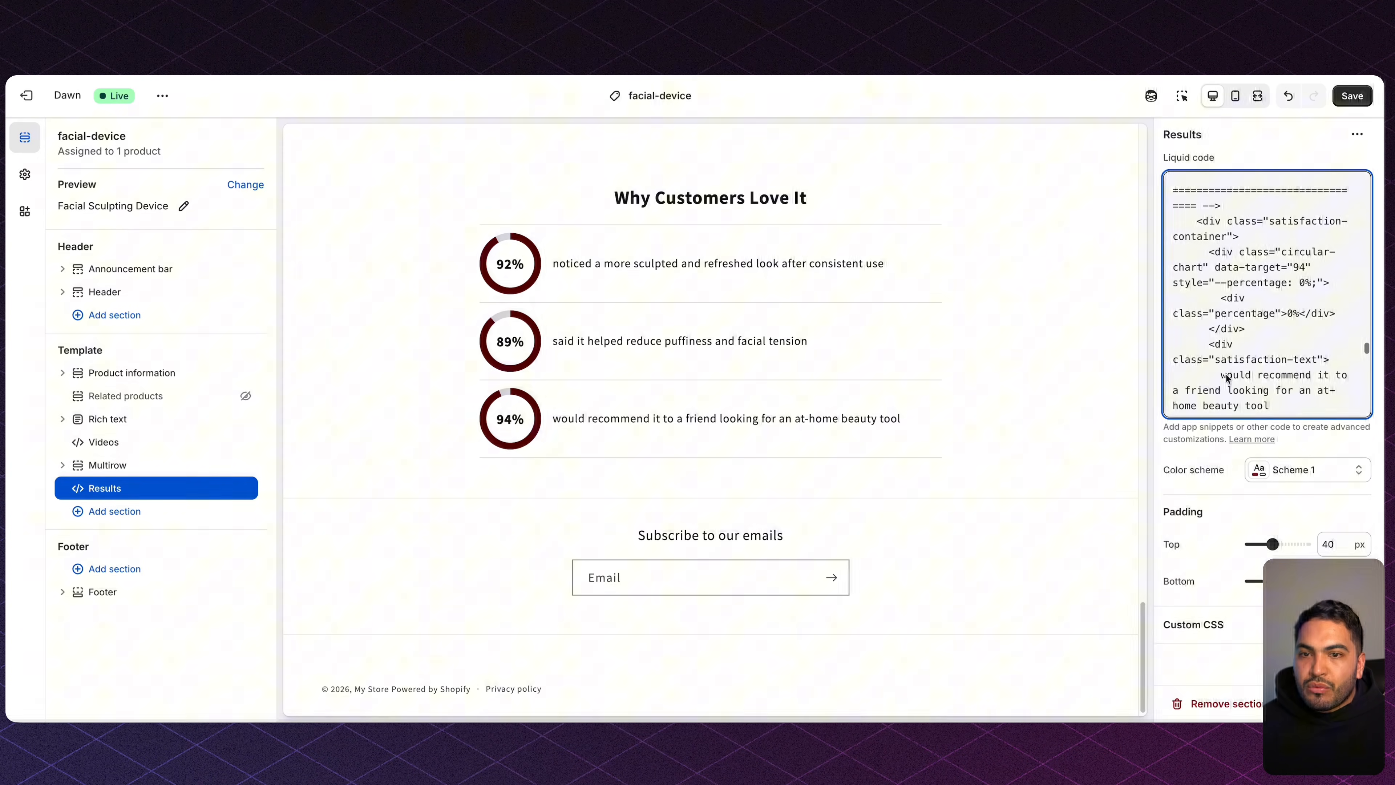
pyautogui.moveTo(1221, 375); pyautogui.dragTo(1327, 400)
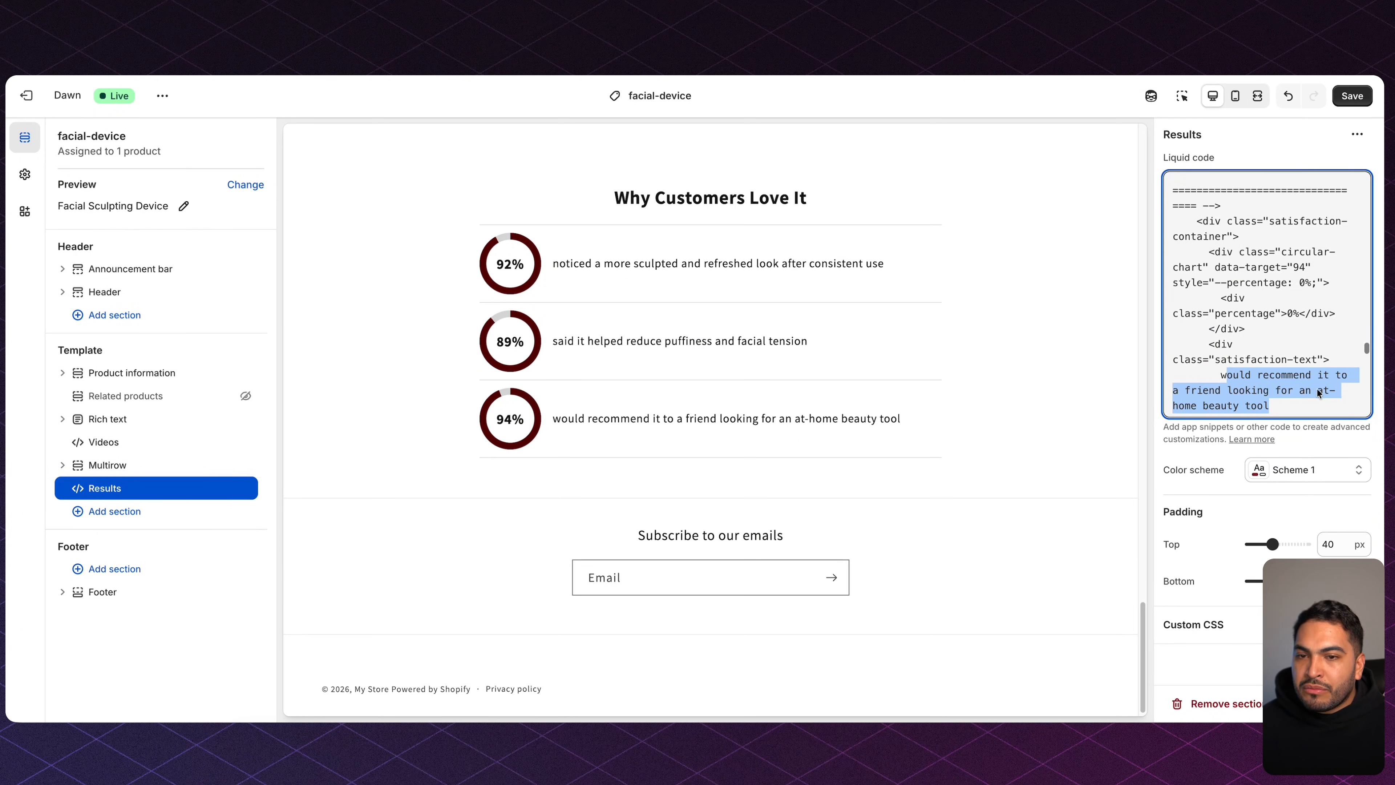
pyautogui.click(917, 409)
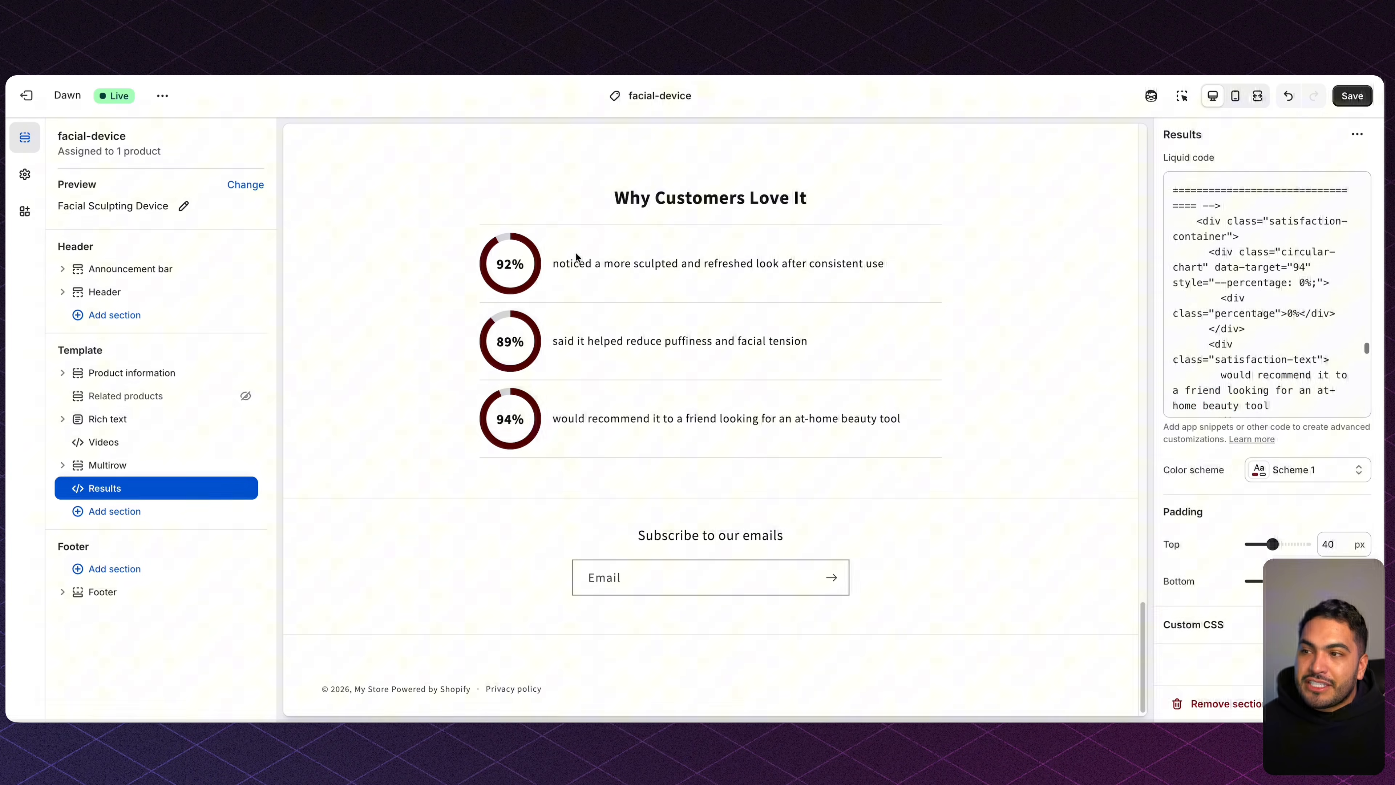
# Check the 92%, 89% and 94% circles in the preview and save.
pyautogui.moveTo(477, 233); pyautogui.dragTo(968, 427)
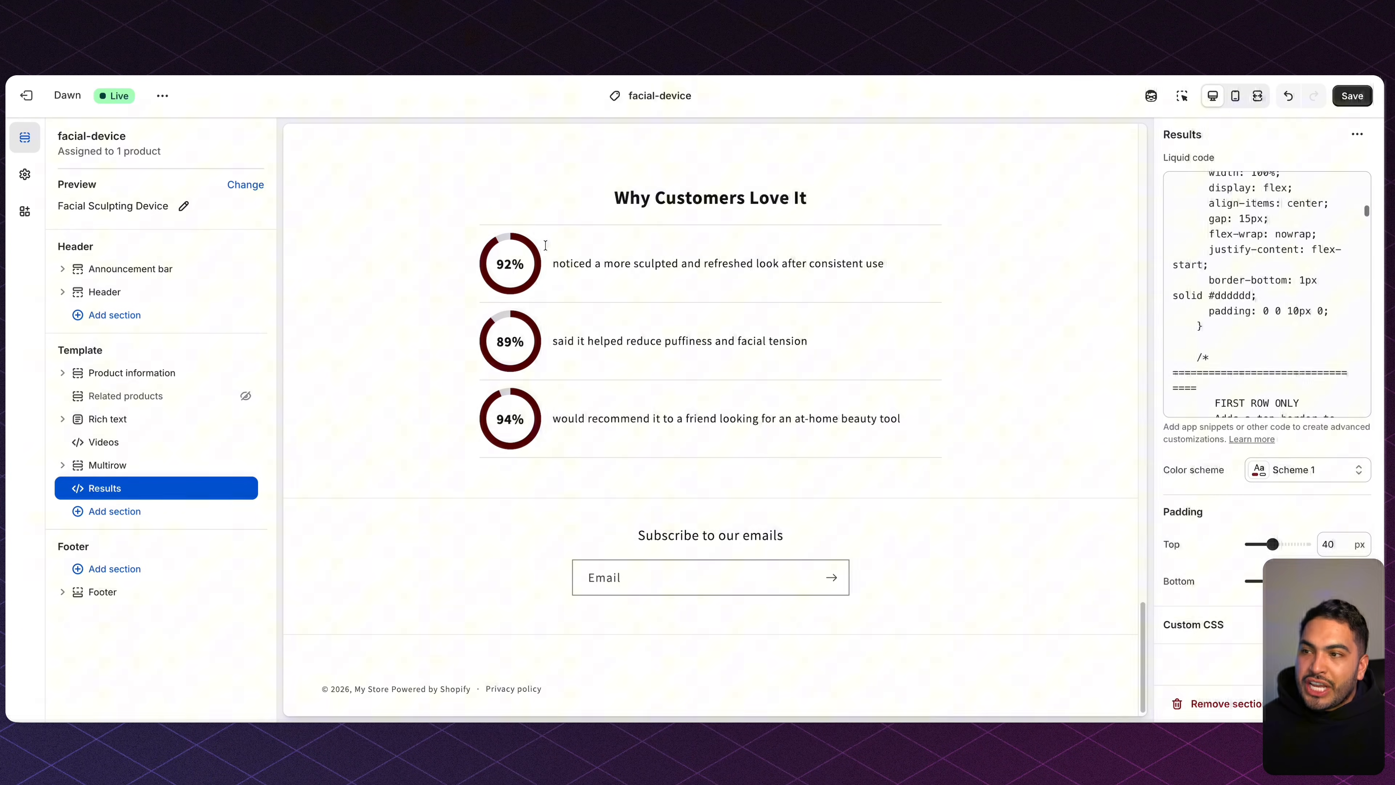
pyautogui.click(559, 274)
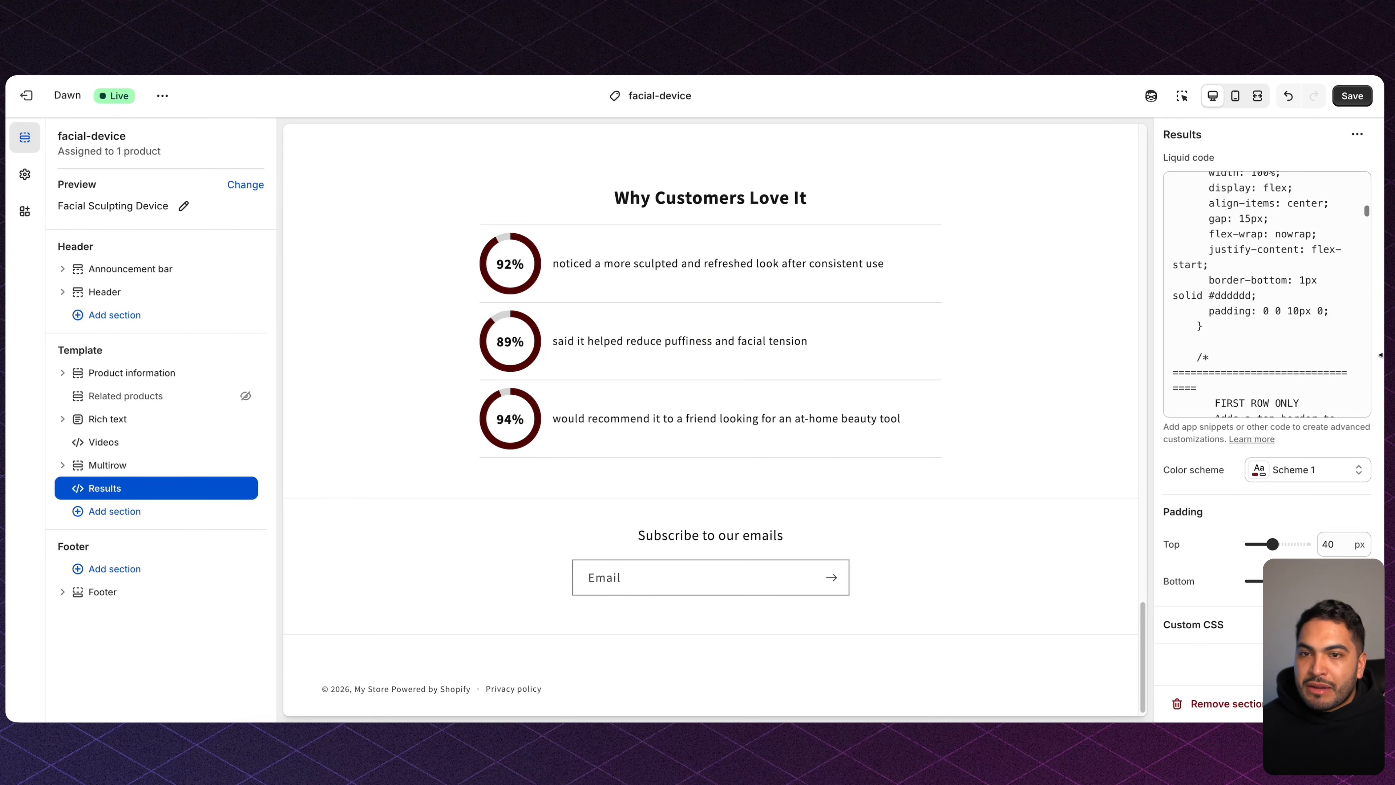
pyautogui.scroll(-5, 1275, 266)
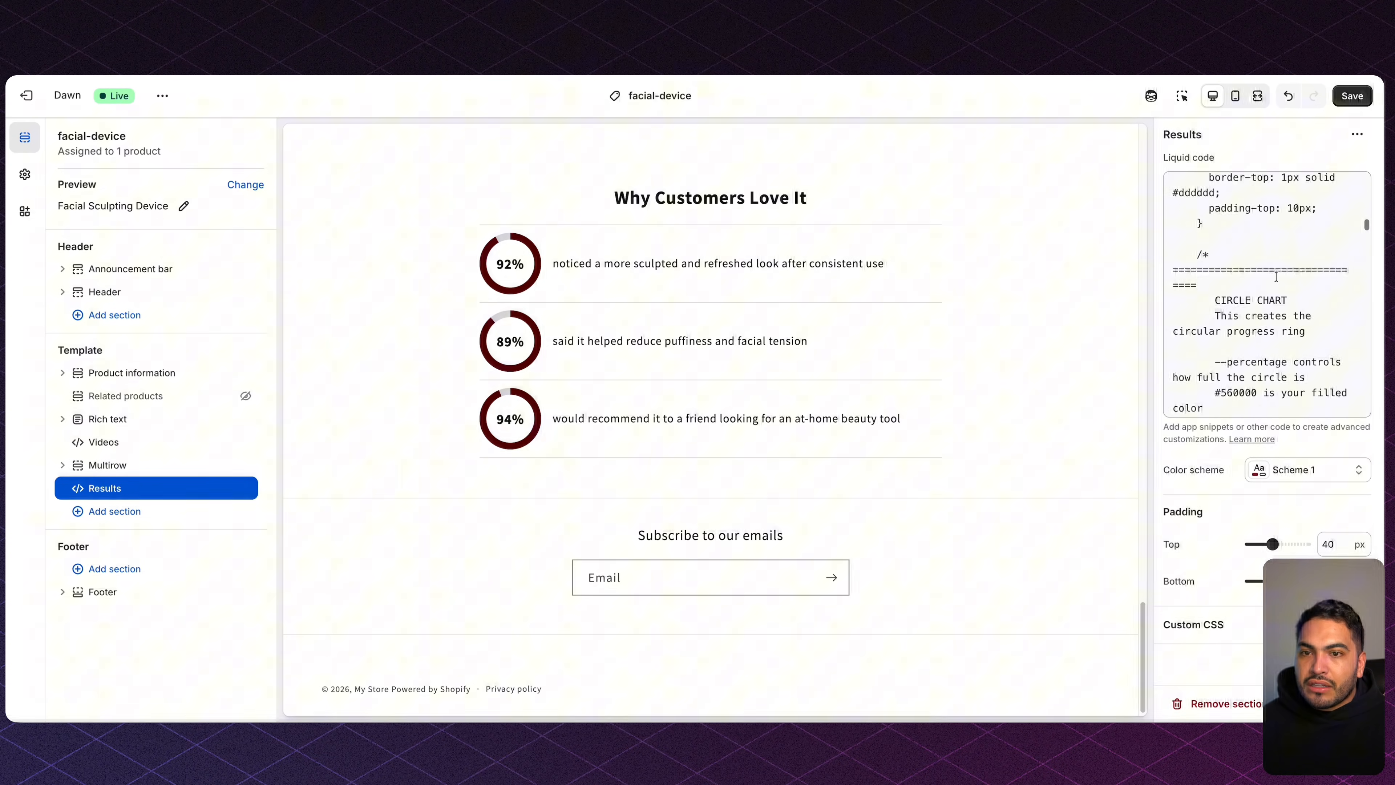
pyautogui.scroll(-1, 1275, 225)
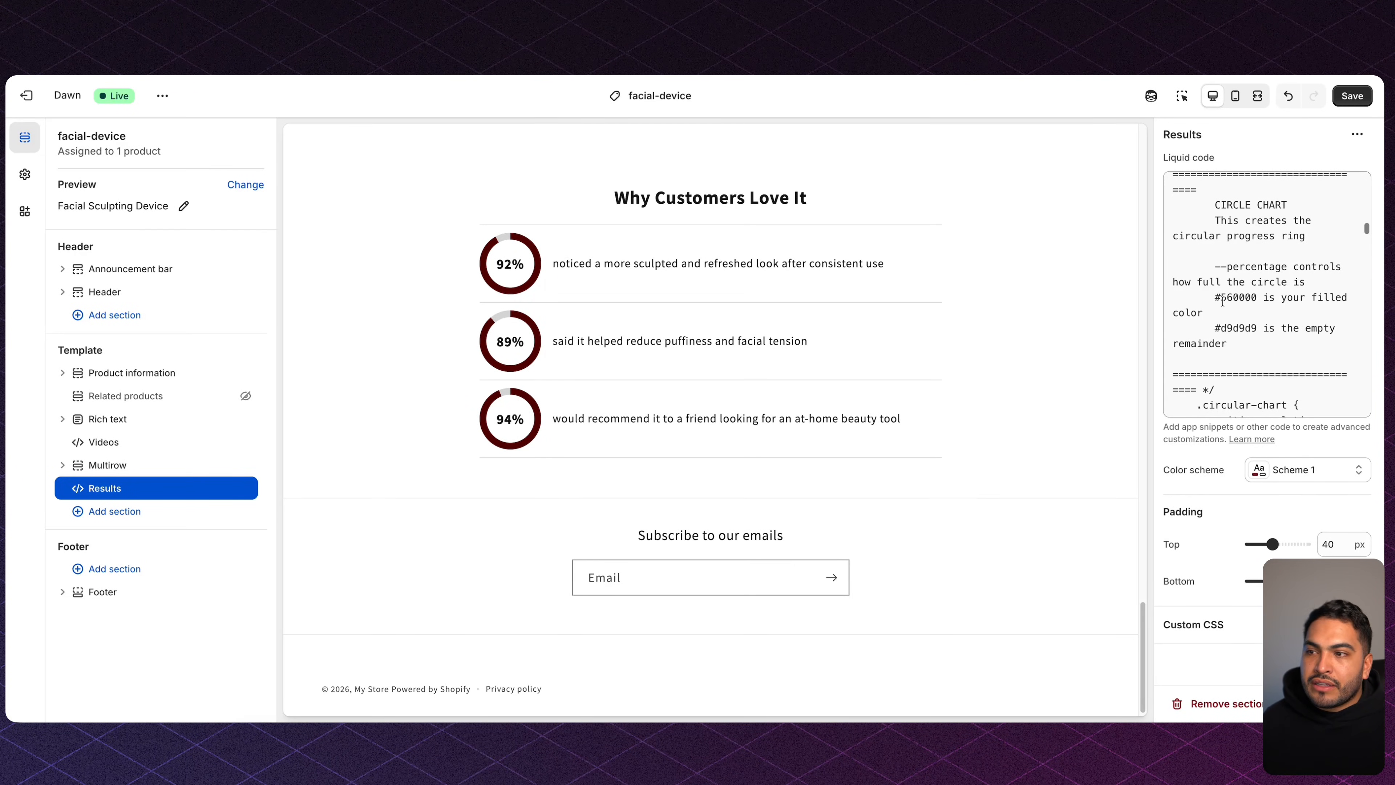
pyautogui.hotkey('ctrl', 's')
pyautogui.click(144, 508)
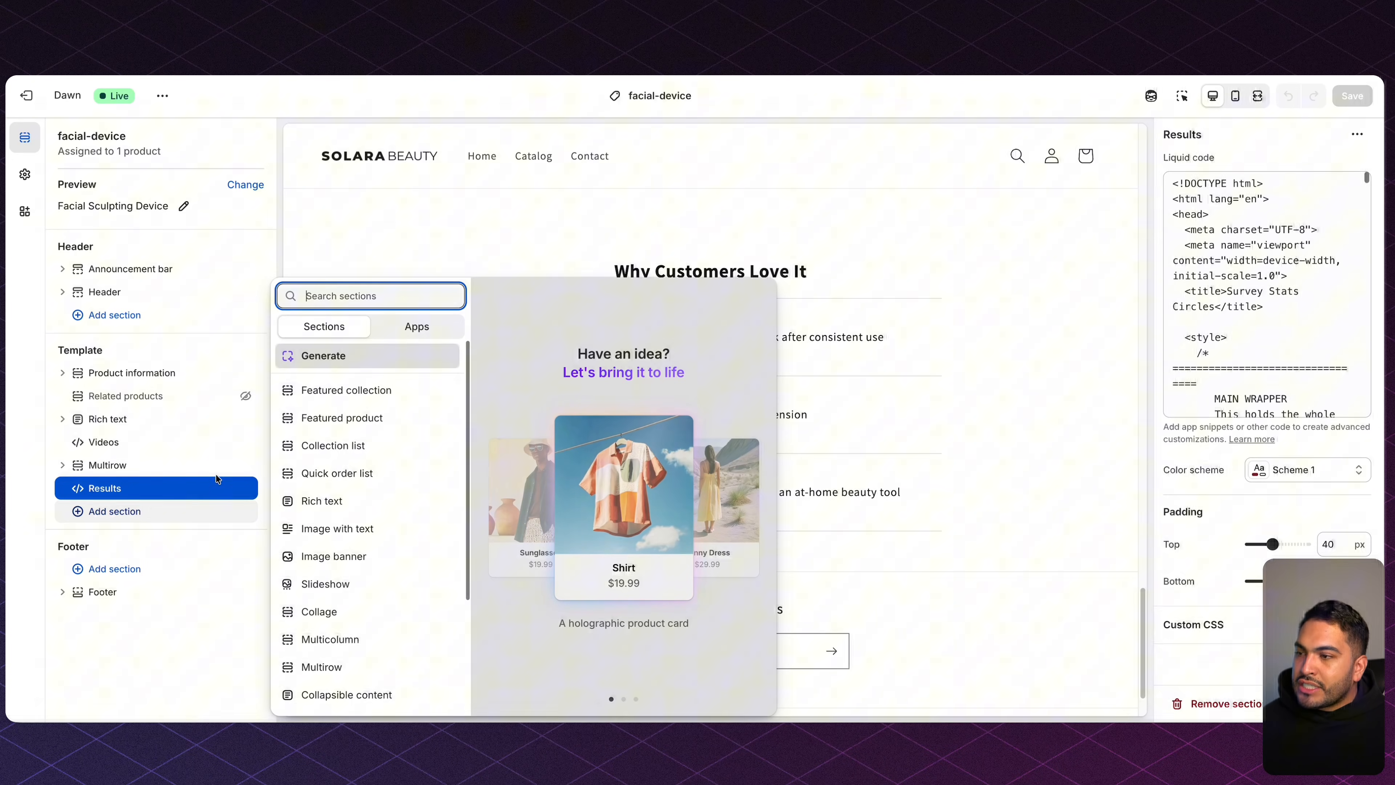
# Add the Loox Reviews app widget showing 20 reviews.
pyautogui.click(411, 327)
pyautogui.scroll(-1, 398, 433)
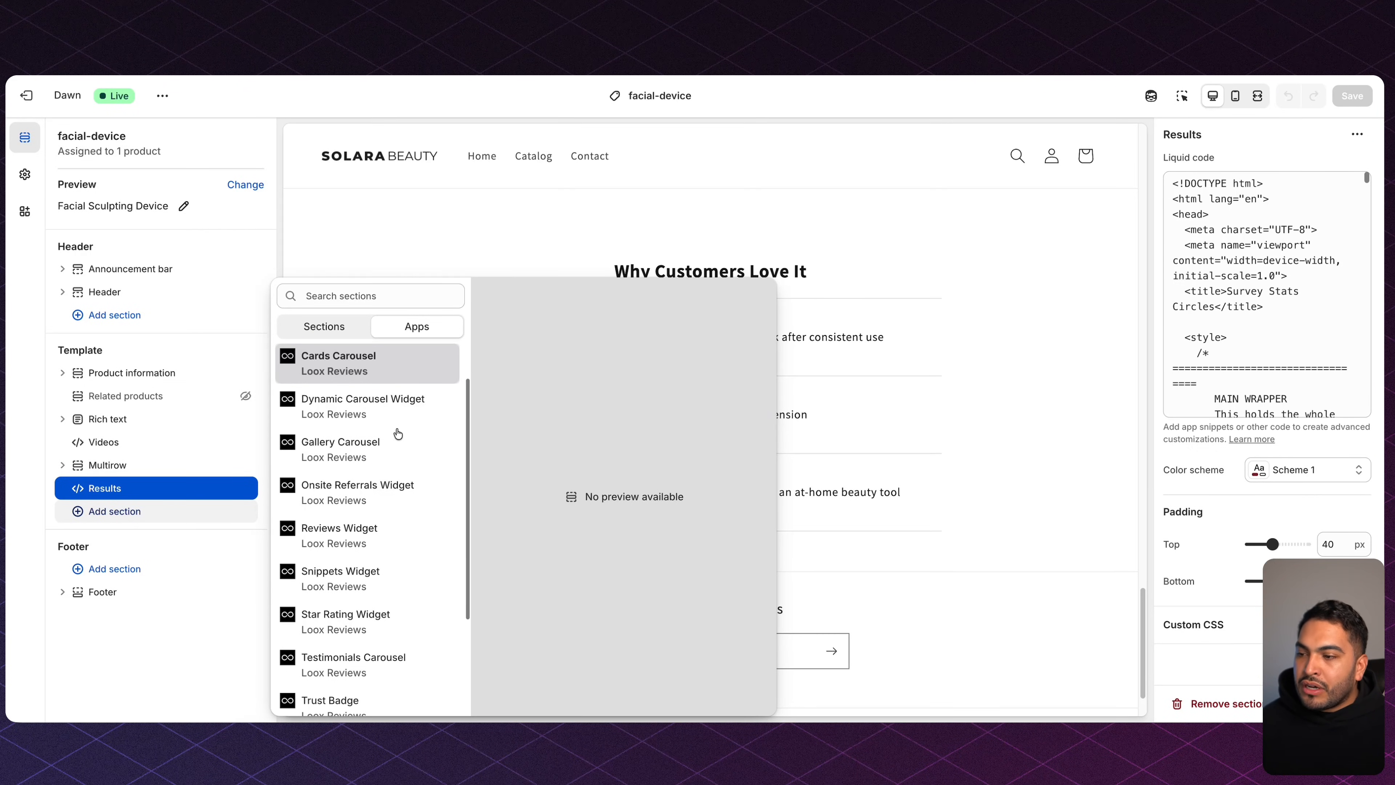
pyautogui.click(374, 546)
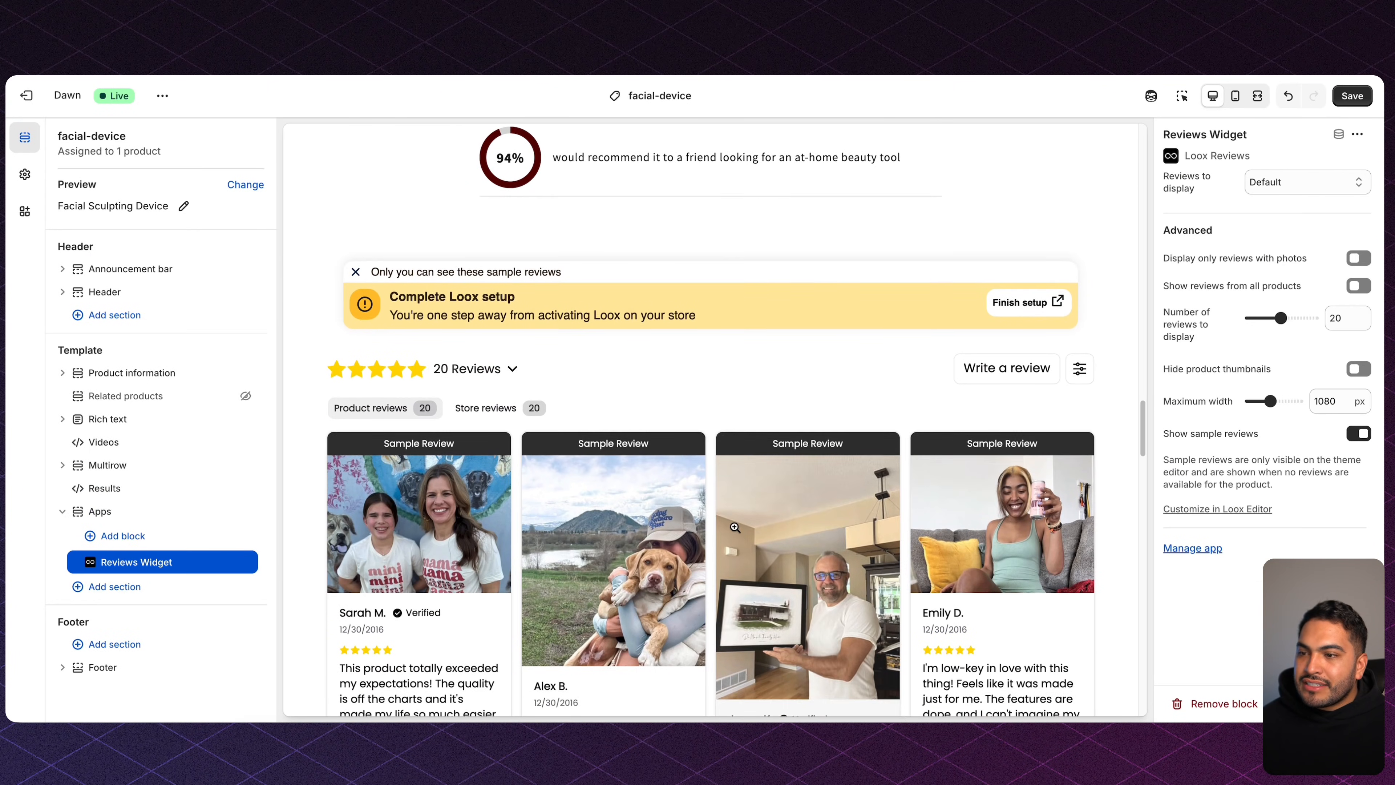
pyautogui.scroll(-6, 735, 527)
pyautogui.scroll(6, 713, 521)
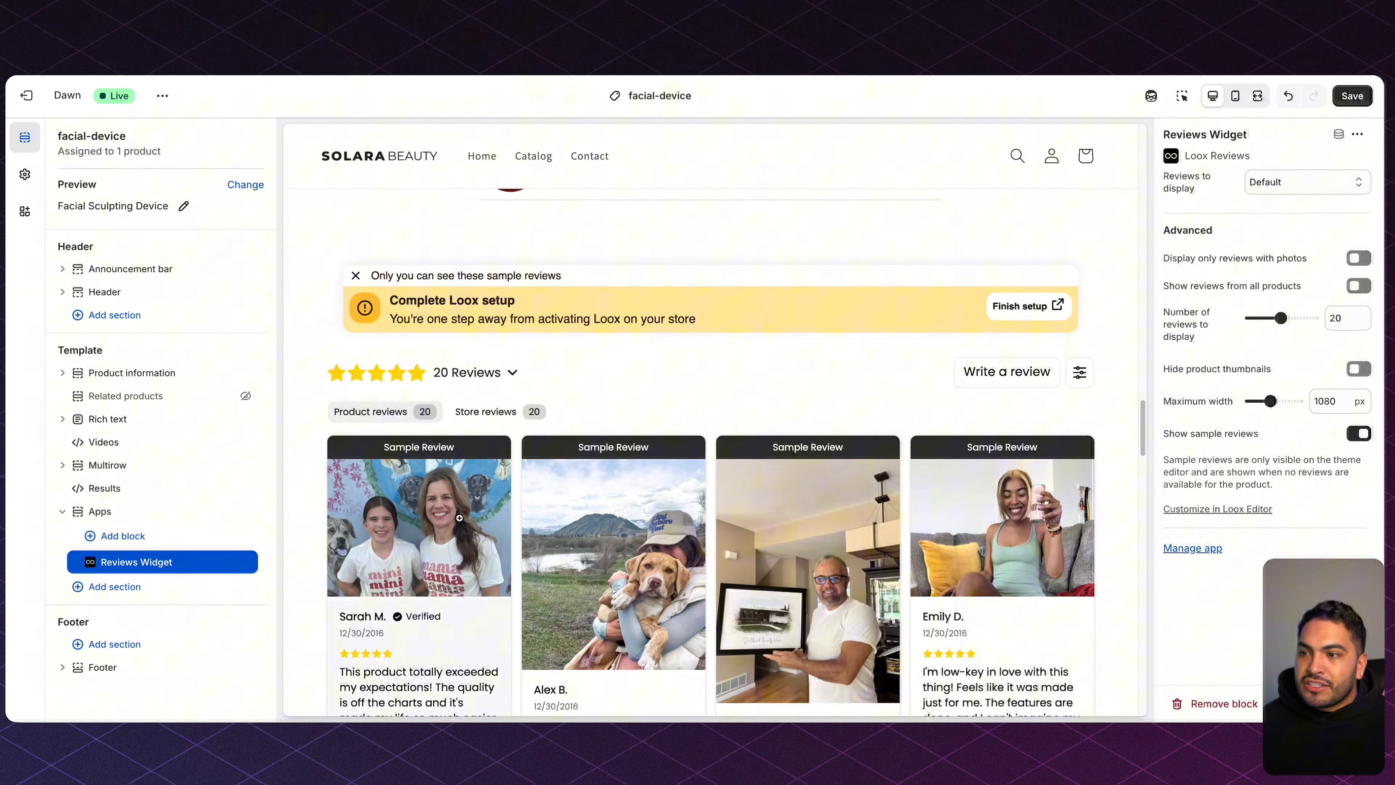
pyautogui.scroll(1, 759, 541)
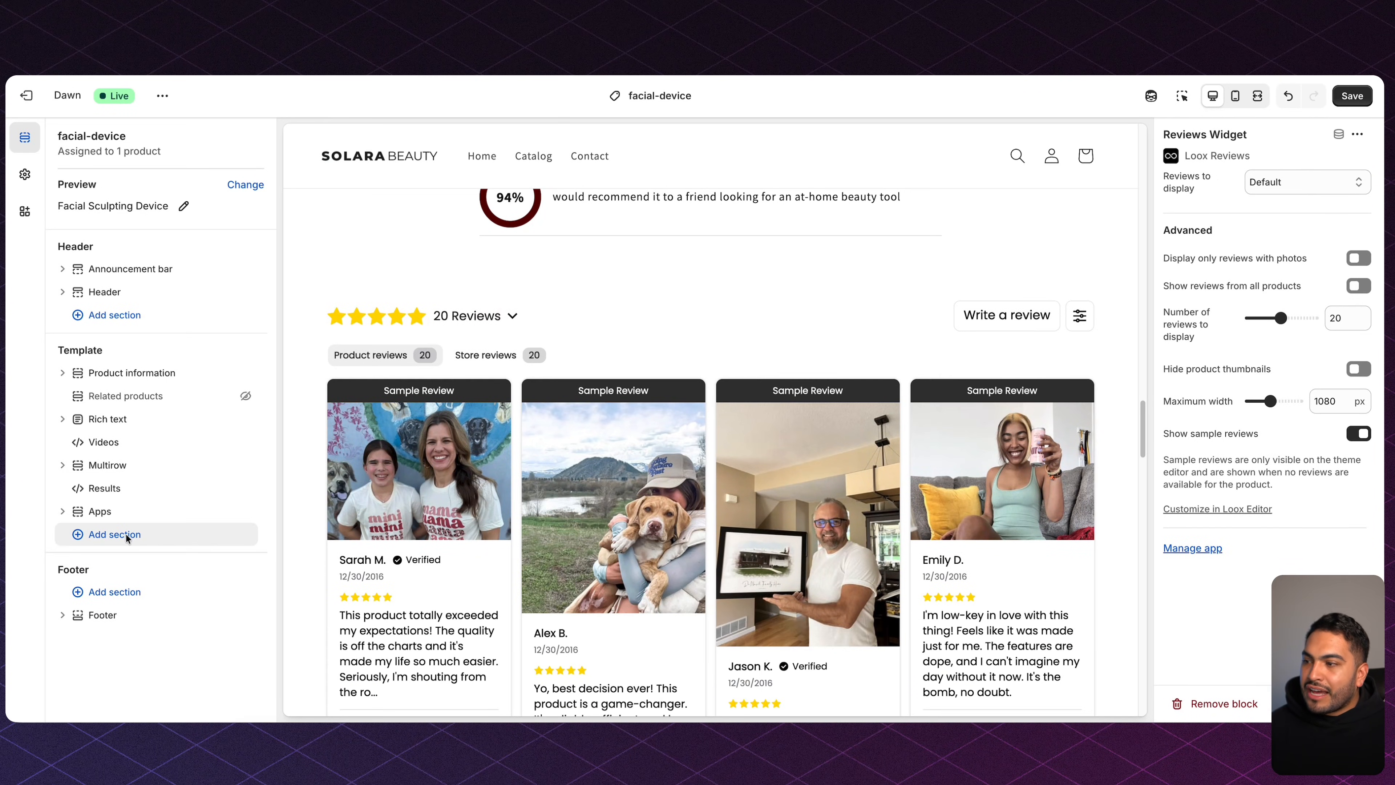
# Add a four-row Collapsible content theme section below the reviews.
pyautogui.click(127, 534)
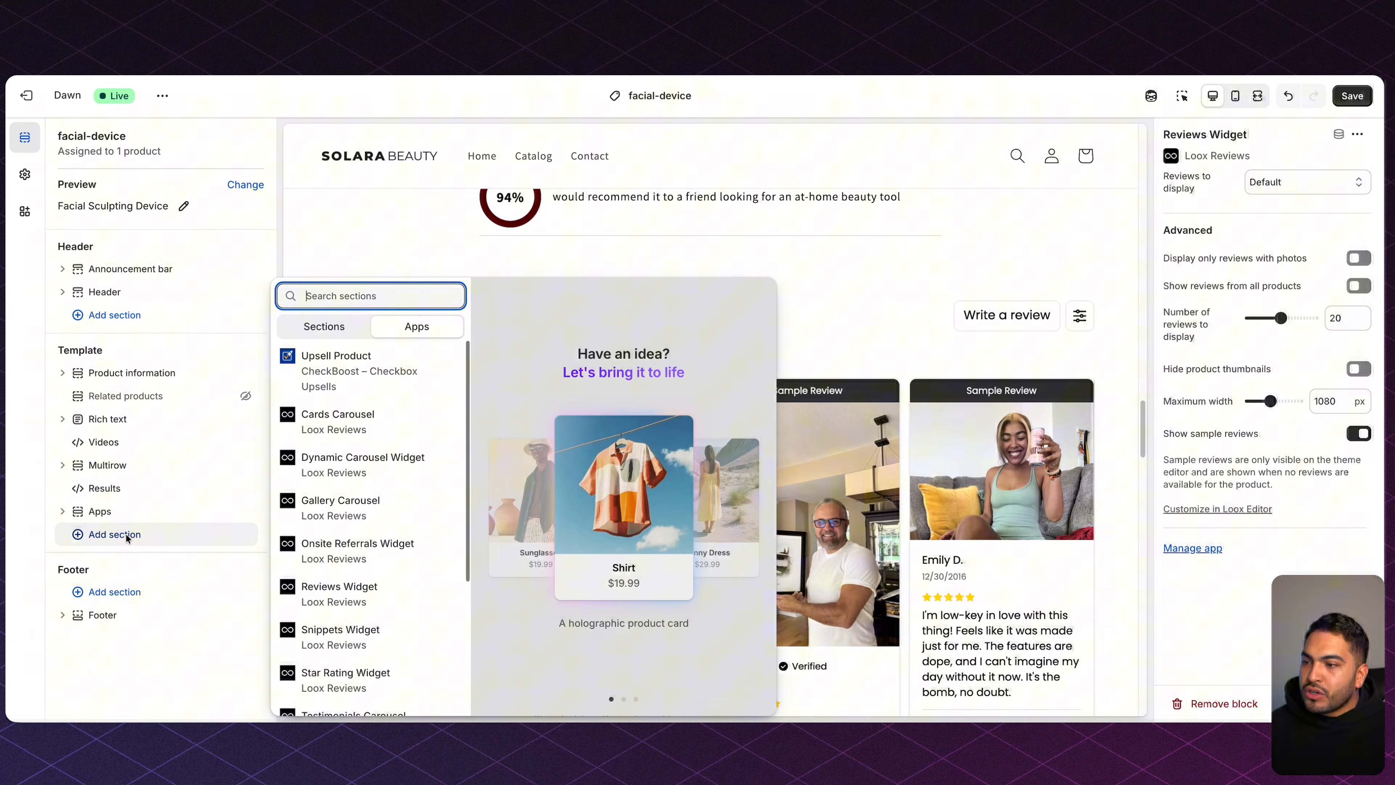
pyautogui.click(323, 326)
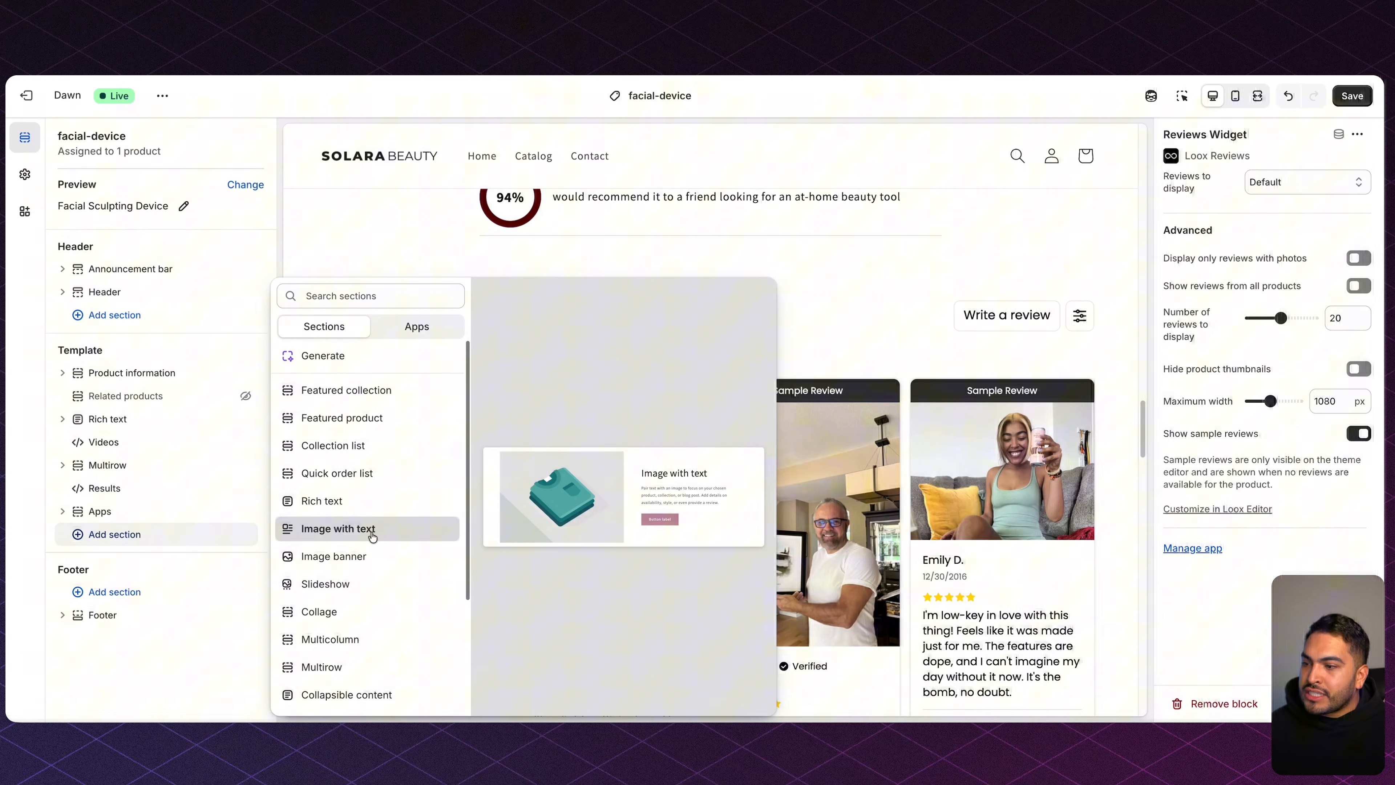
pyautogui.scroll(-1, 368, 552)
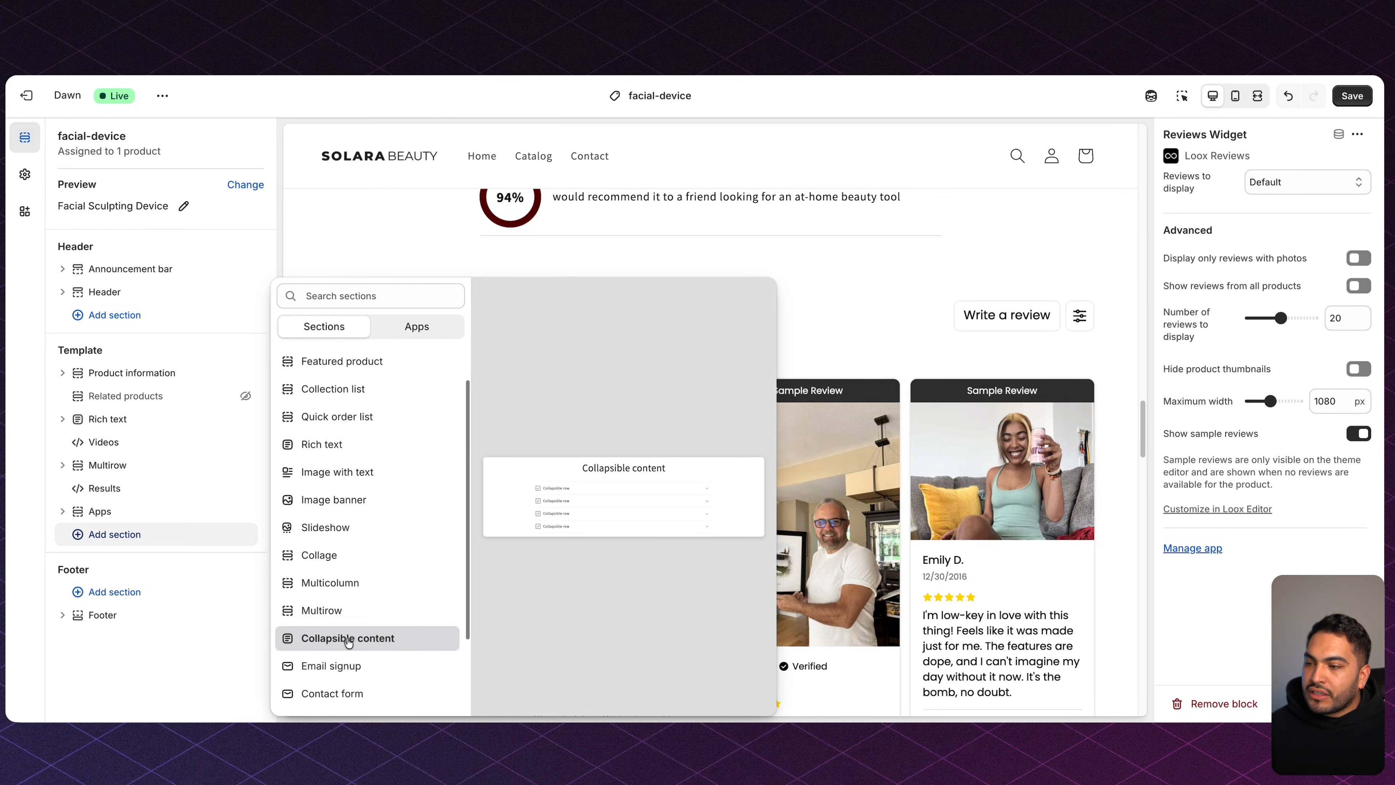
pyautogui.click(397, 640)
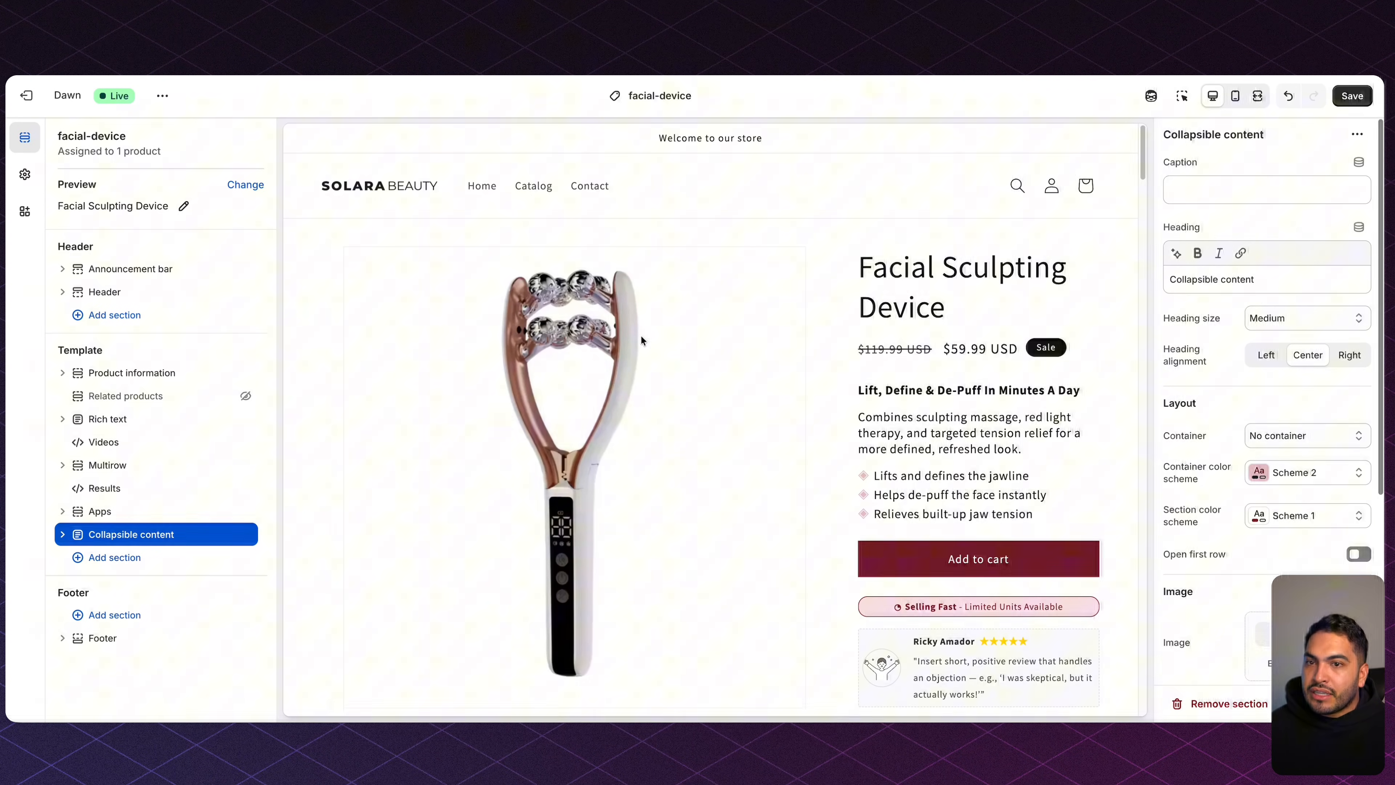
# Save, then give the announcement bar the pink Scheme 2 color scheme.
pyautogui.press('super+s')
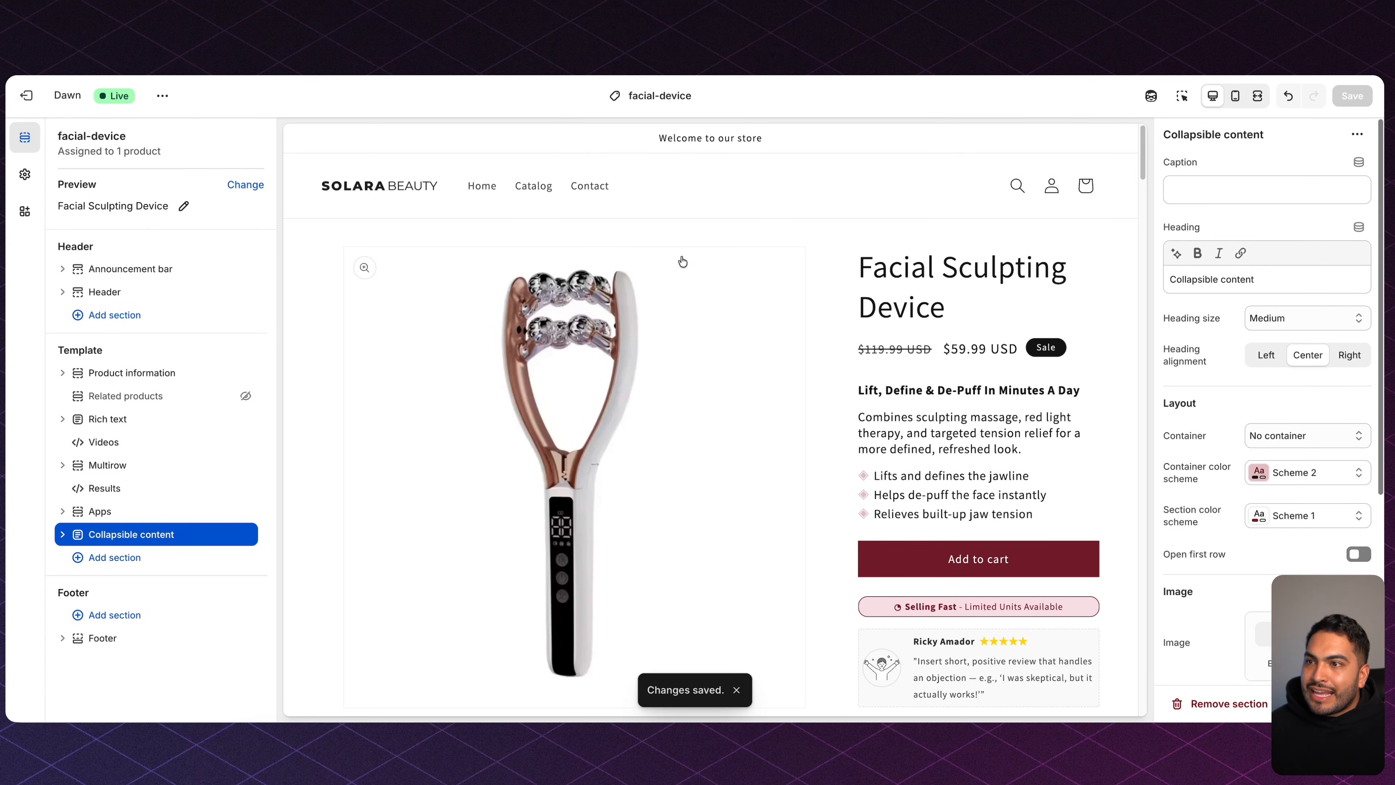
pyautogui.click(1182, 97)
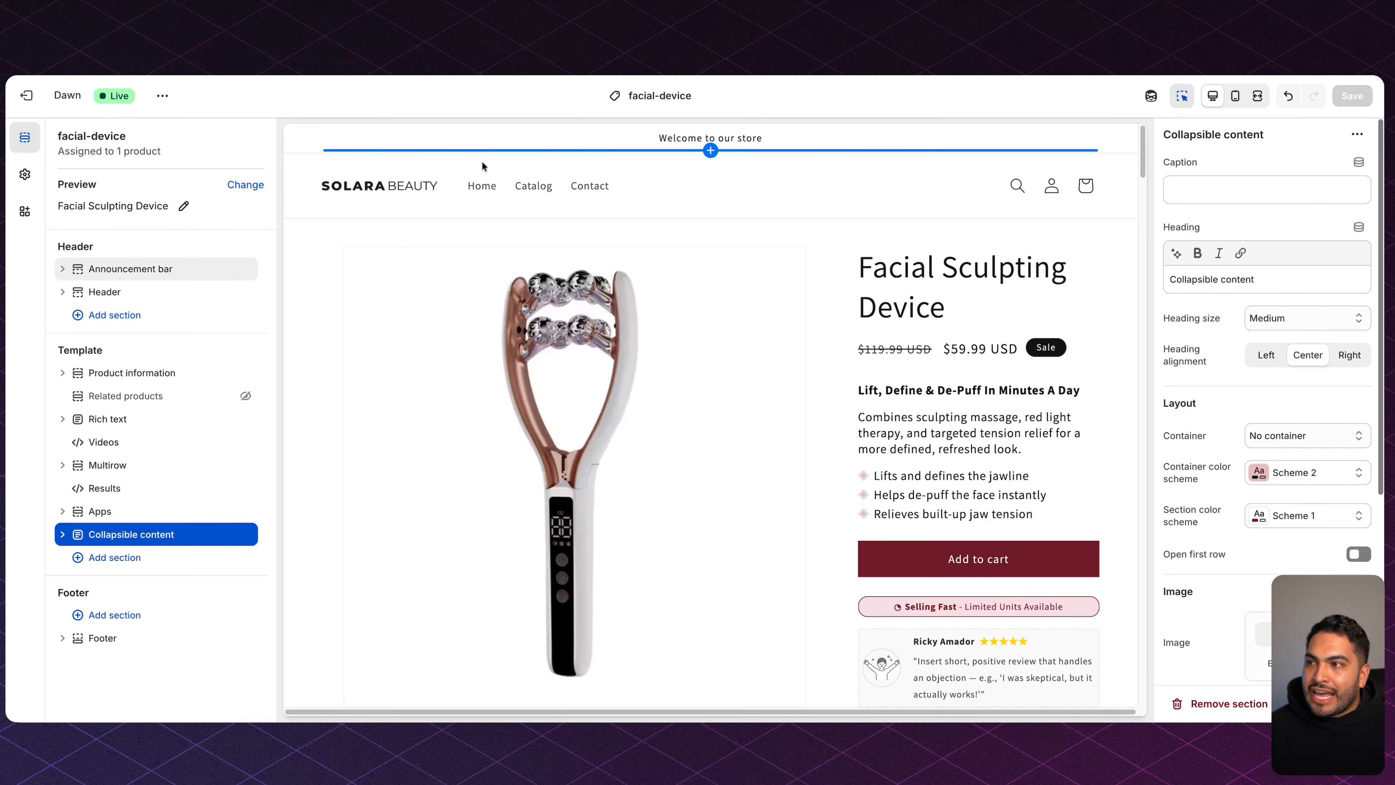
pyautogui.click(299, 141)
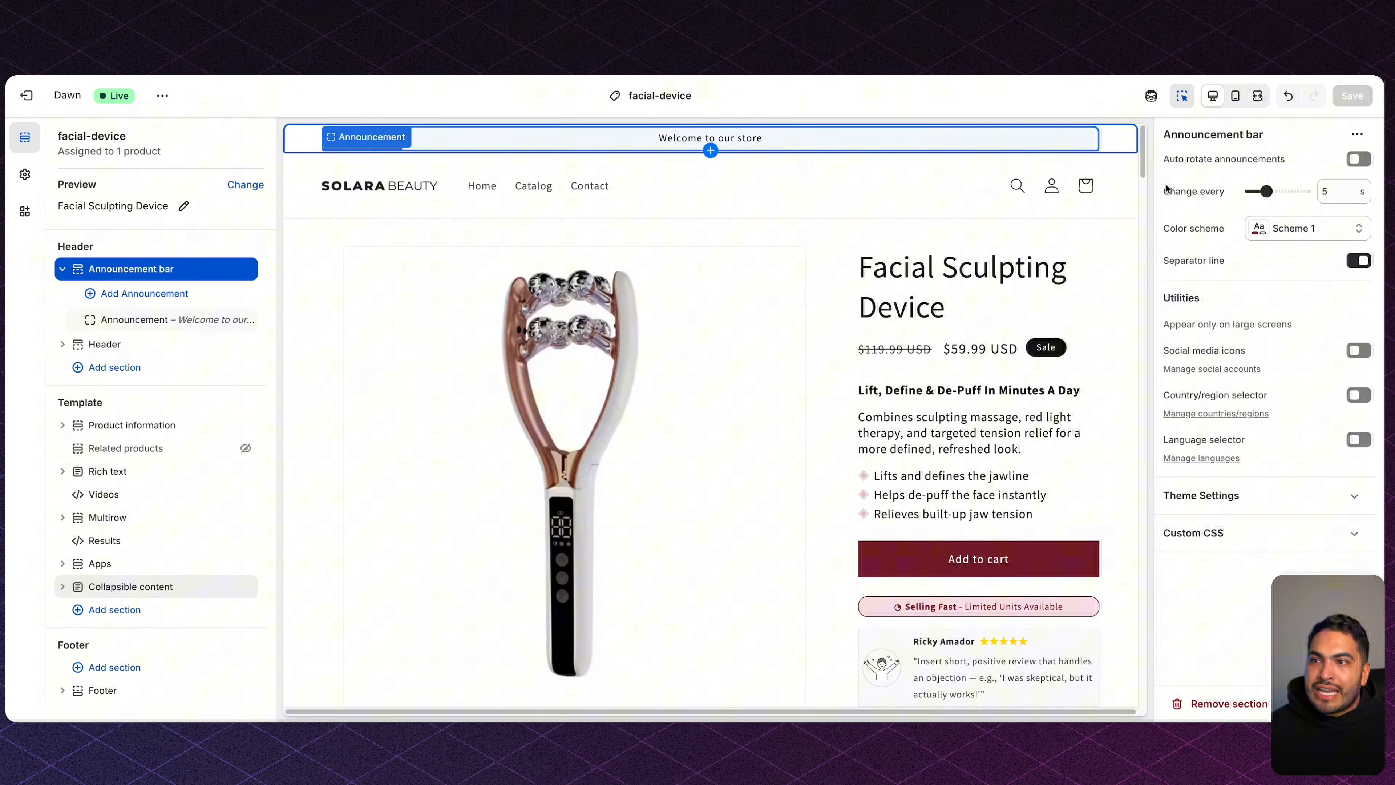
pyautogui.click(1310, 232)
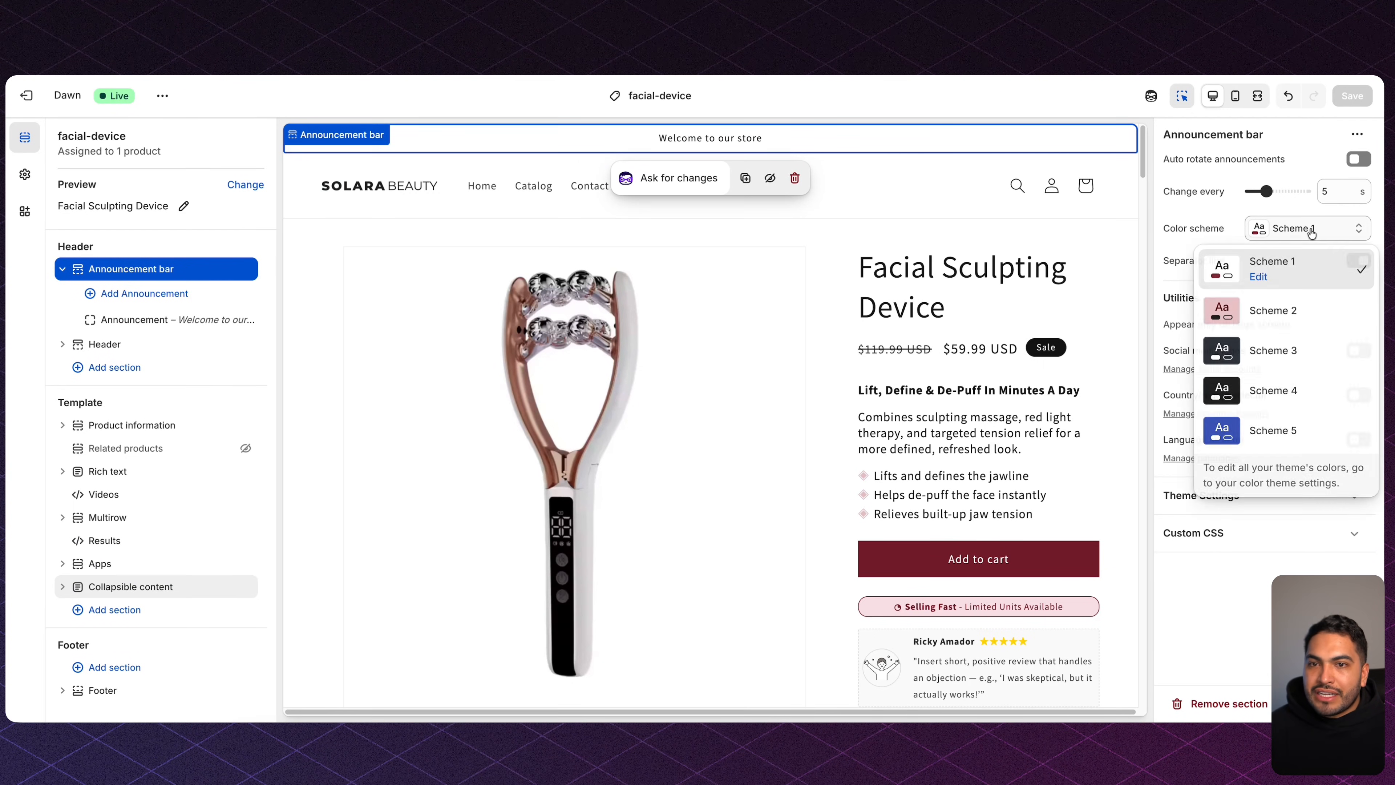
pyautogui.click(1317, 317)
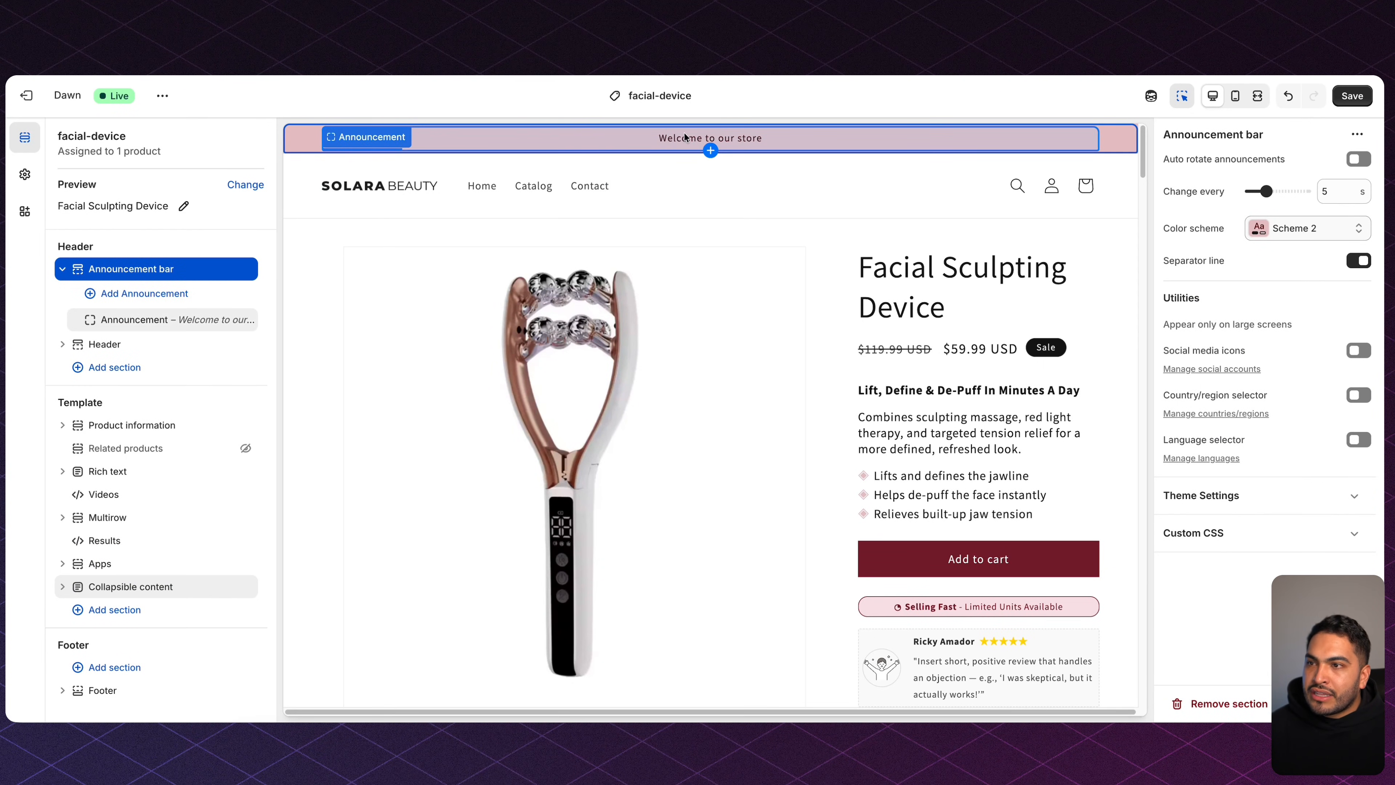
# Replace the announcement text with '50% Off + Free Shipping - Today Only'.
pyautogui.click(164, 324)
pyautogui.tripleClick(1285, 192)
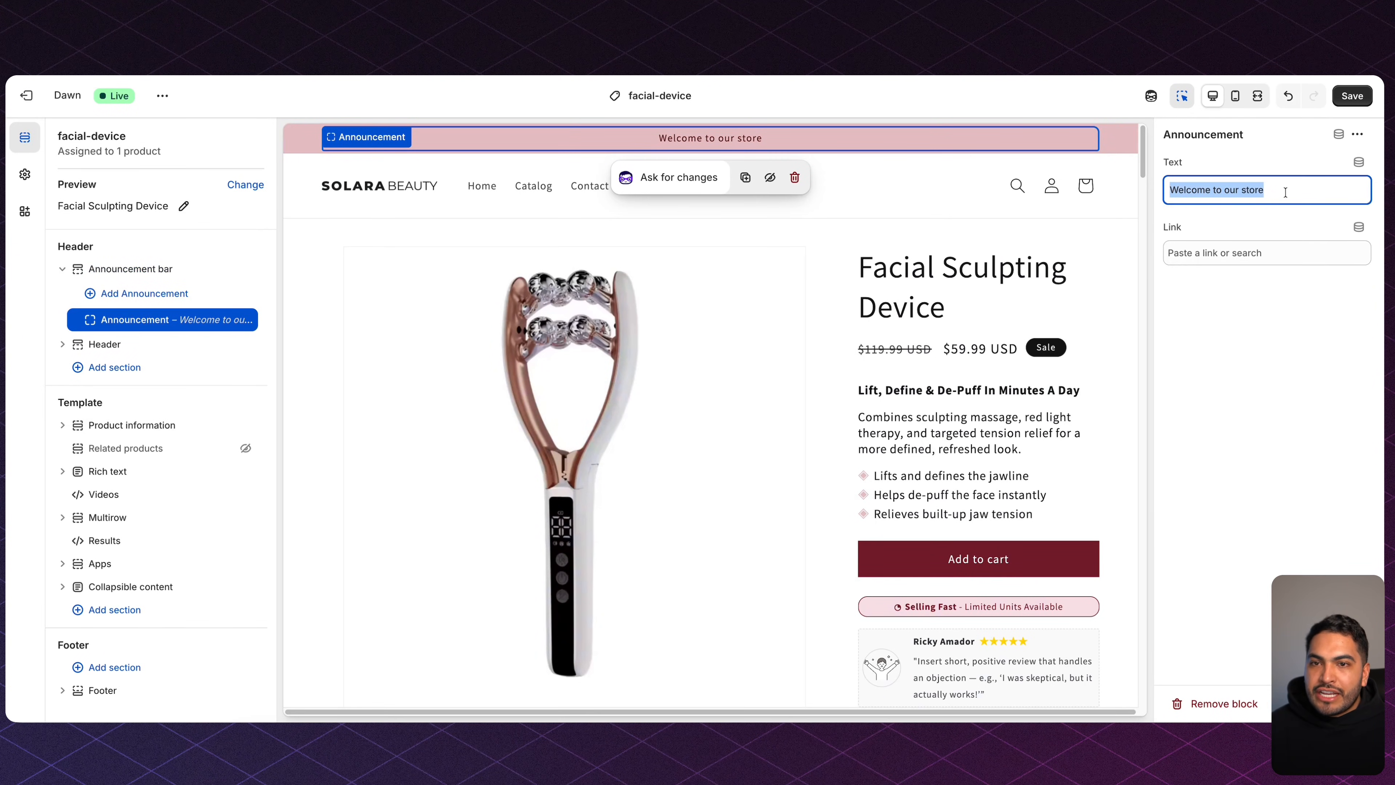
pyautogui.write('50% Off + Free Shipping - Today Only')
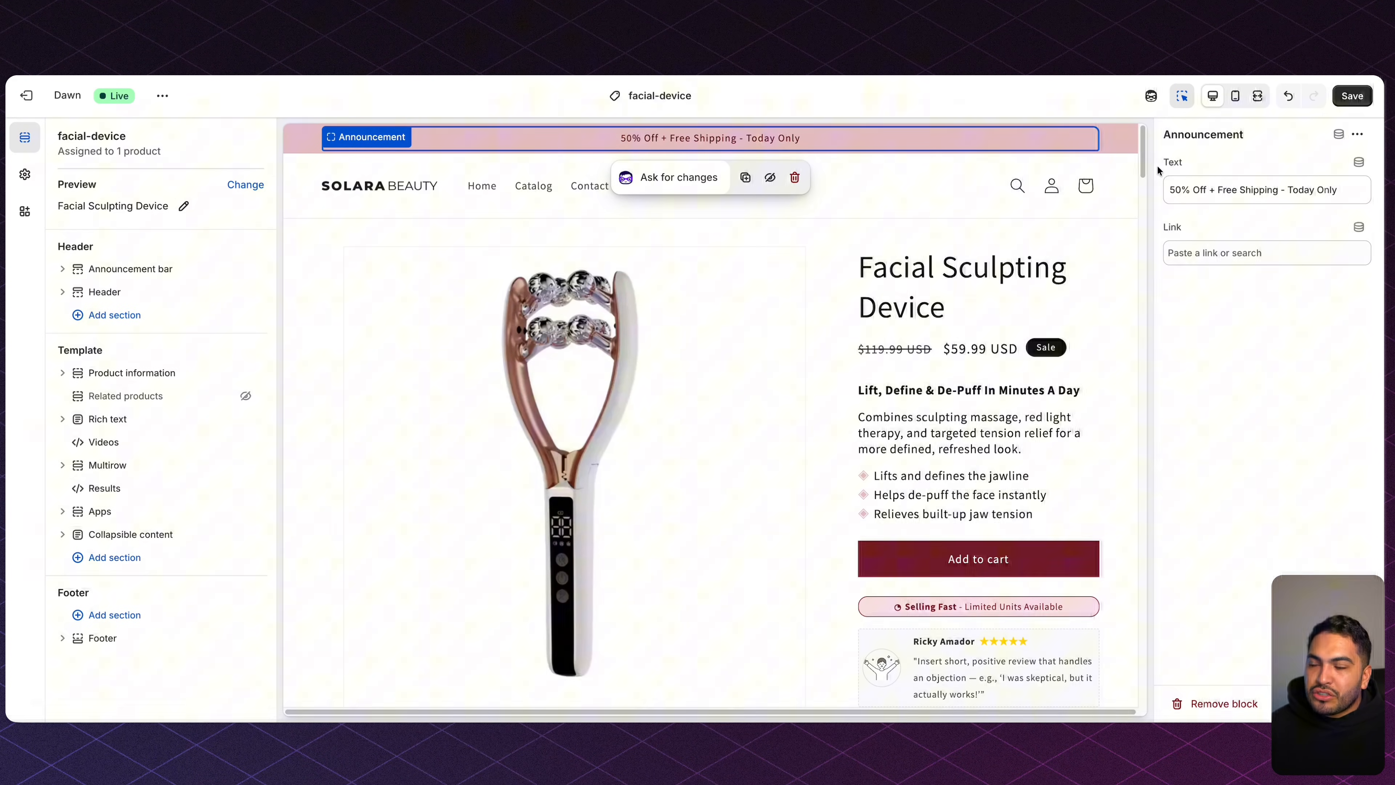
# Set the Typography headings font to Arial Bold.
pyautogui.click(25, 176)
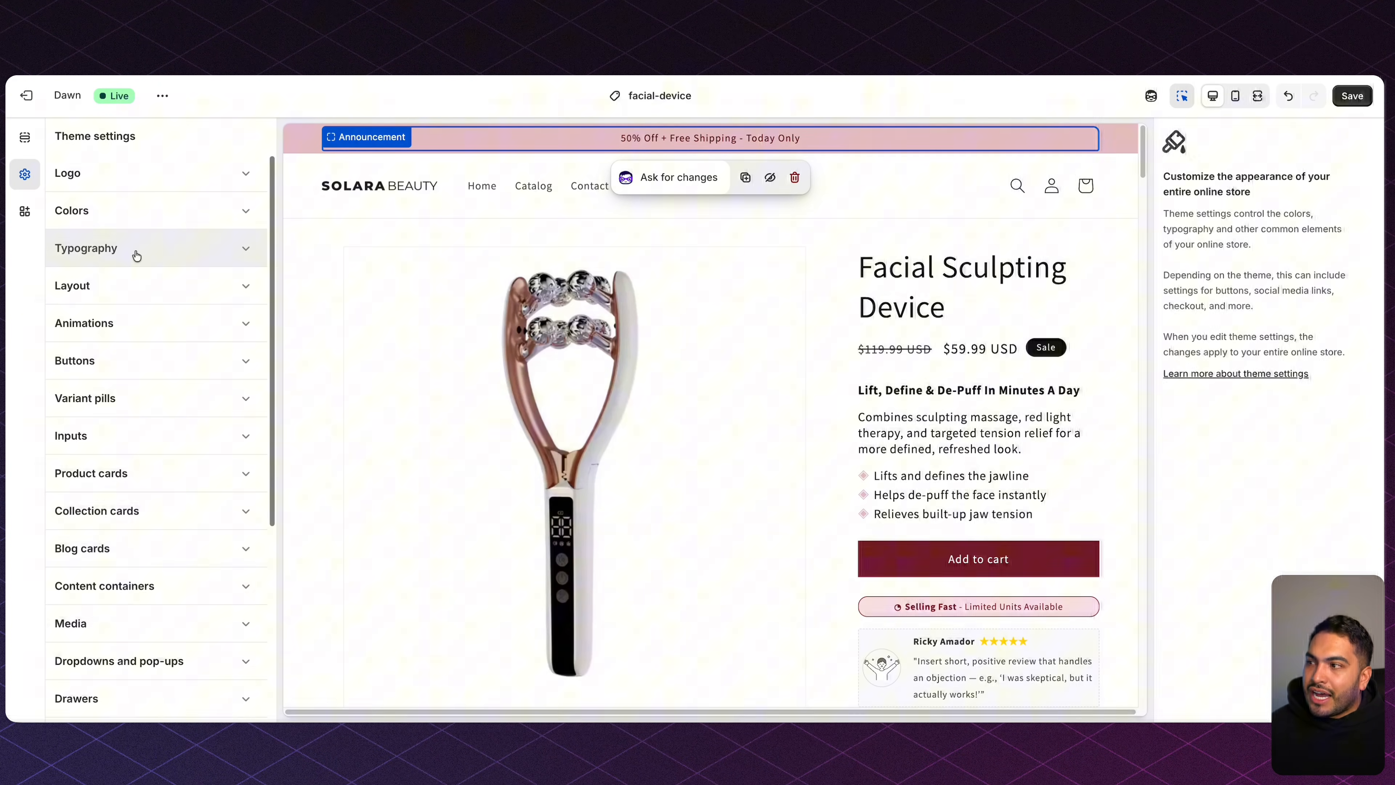
pyautogui.click(148, 250)
pyautogui.click(187, 315)
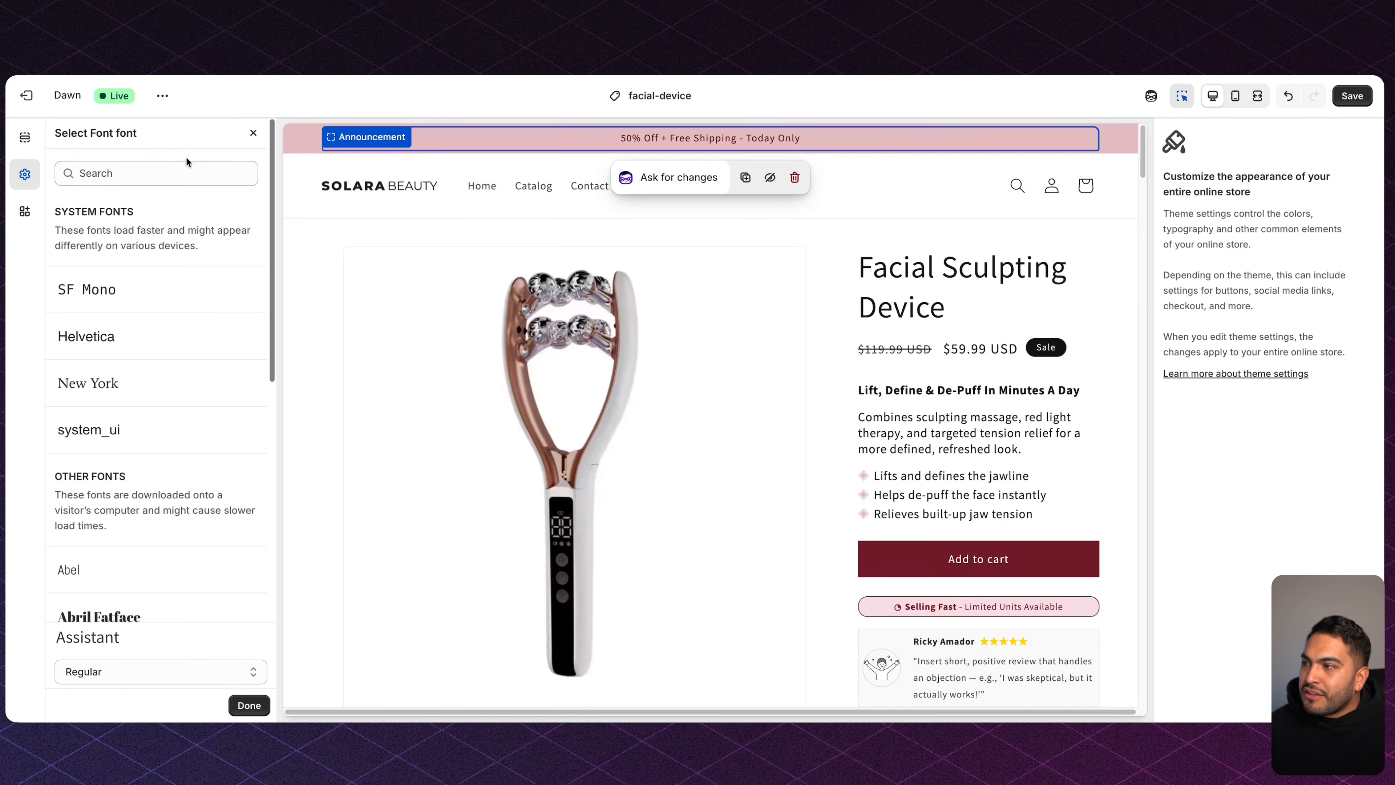
pyautogui.click(159, 167)
pyautogui.write('ari')
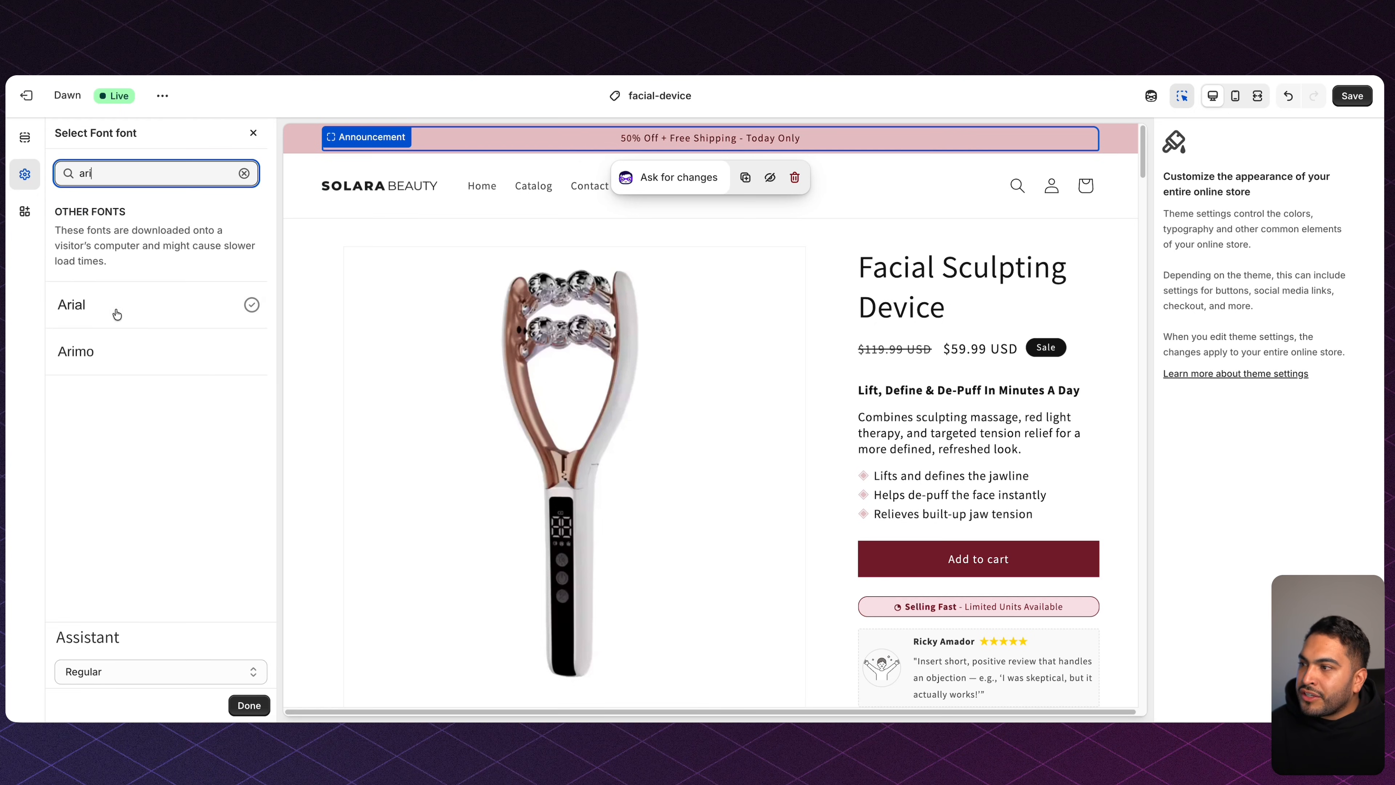
pyautogui.click(117, 312)
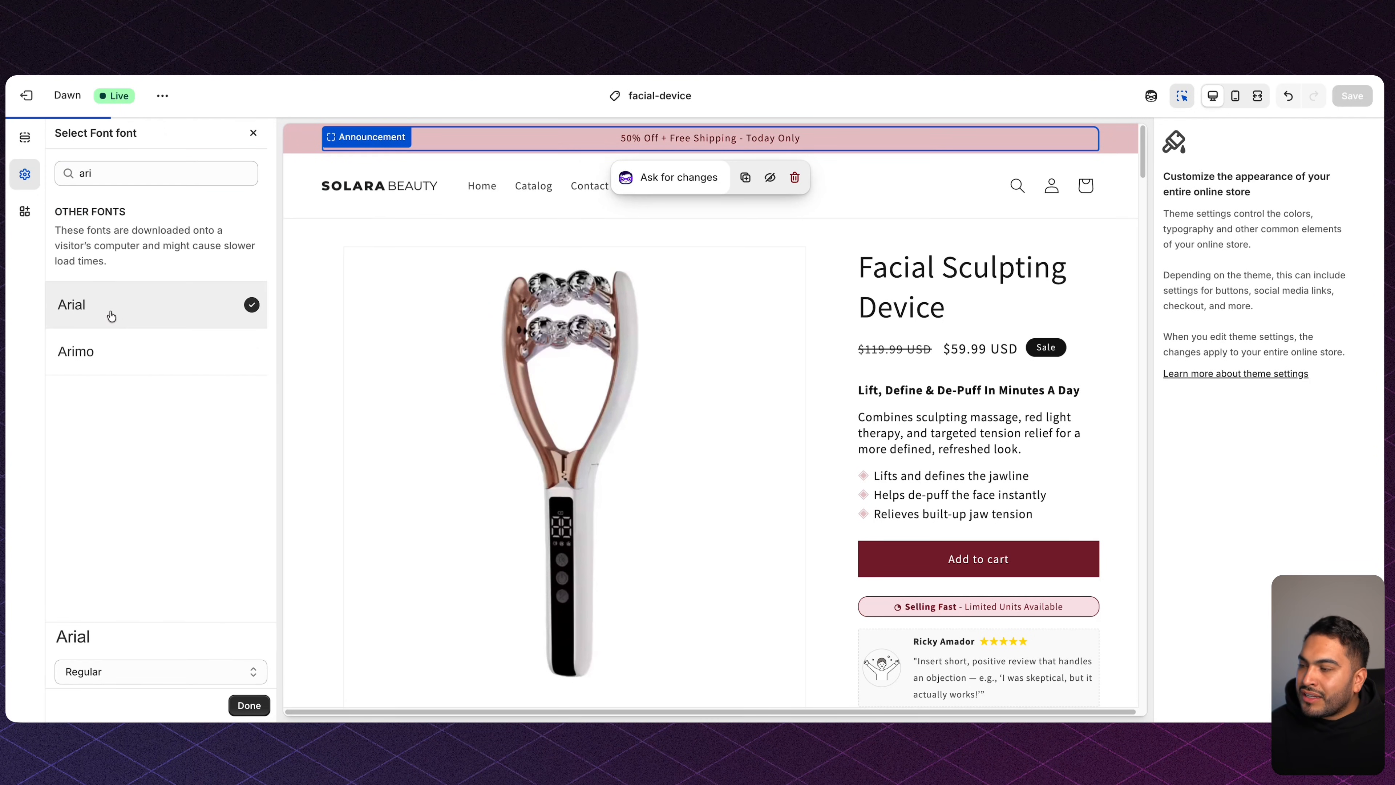
pyautogui.click(122, 668)
pyautogui.click(114, 634)
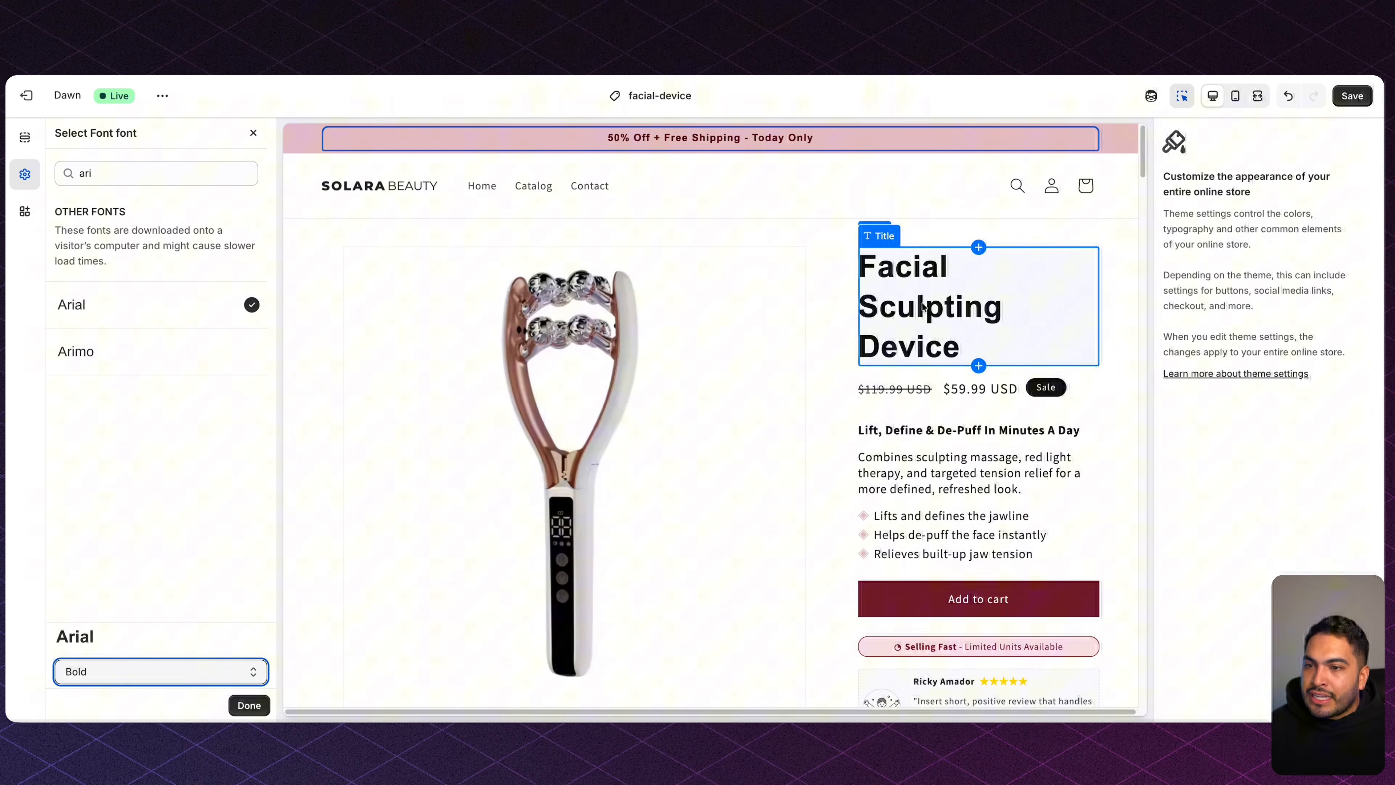
pyautogui.click(248, 706)
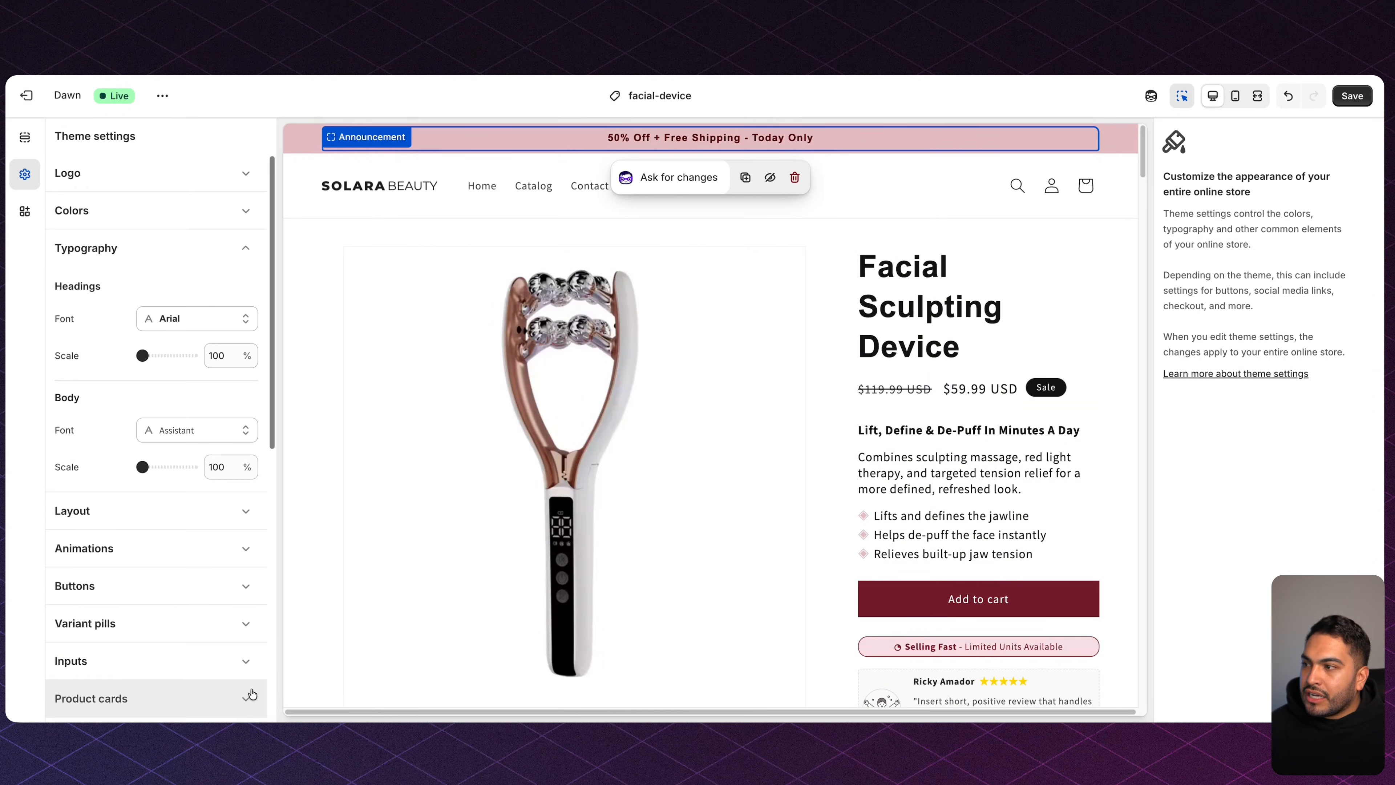
# Set the body font to Arial.
pyautogui.click(184, 437)
pyautogui.click(175, 446)
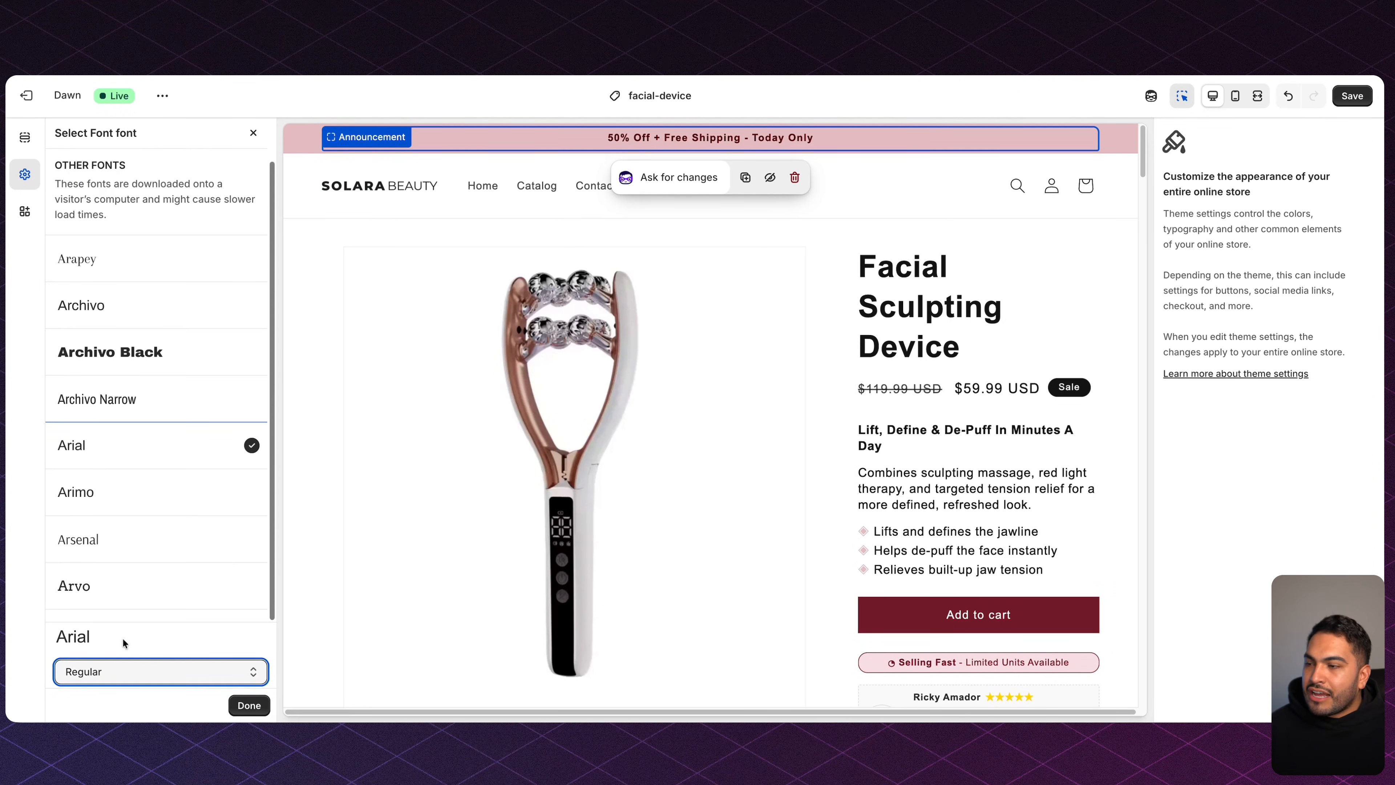
pyautogui.click(248, 705)
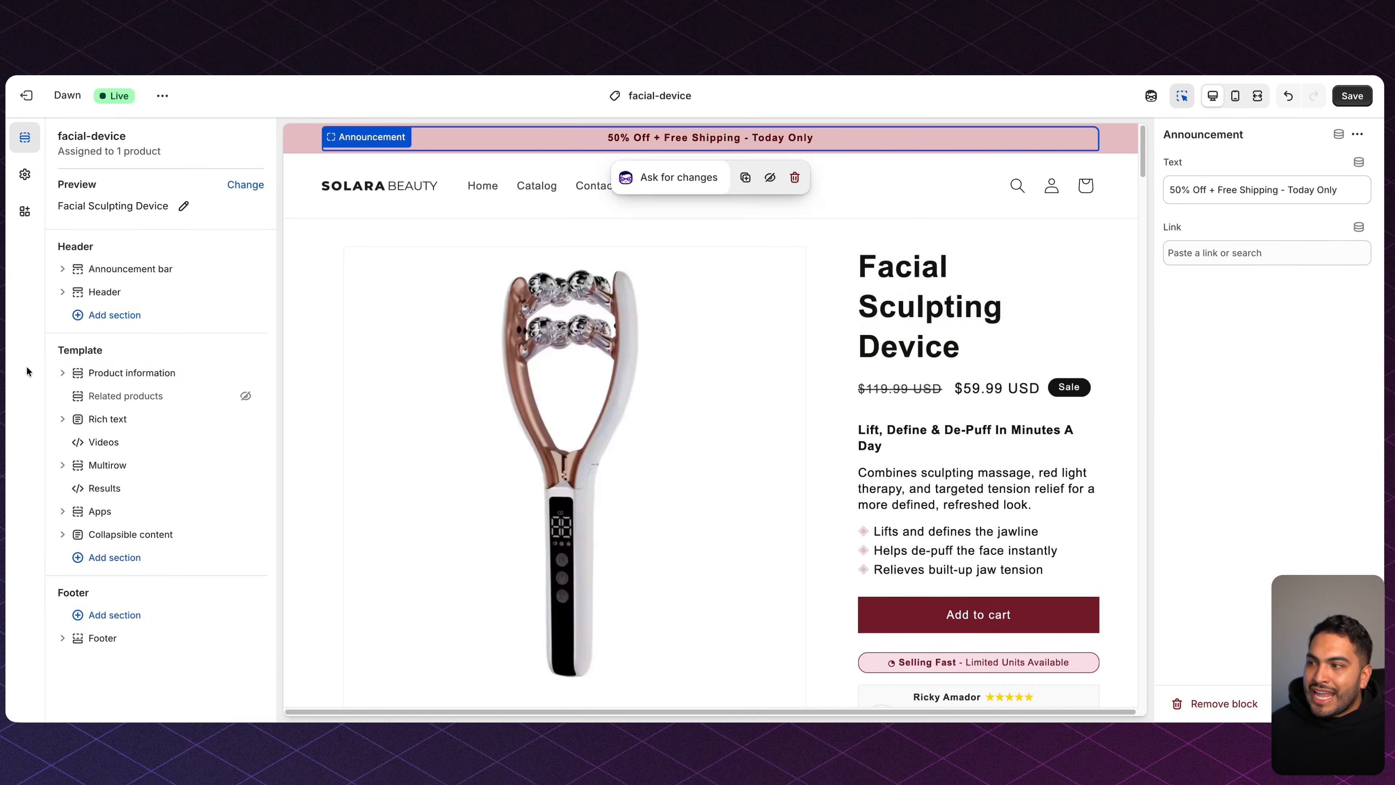
# Add the Loox Star Rating Widget app block to the Product information section.
pyautogui.click(63, 374)
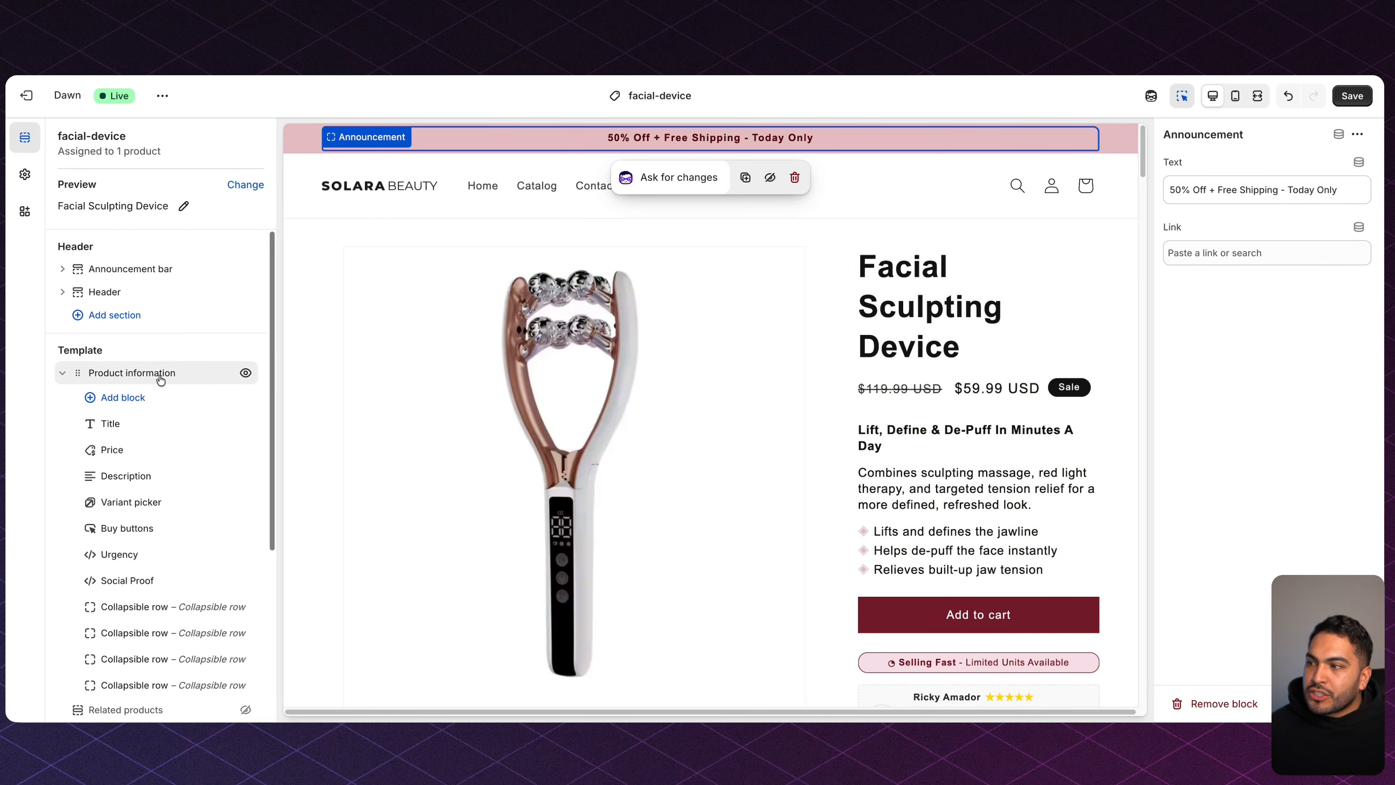
pyautogui.click(141, 397)
pyautogui.click(407, 330)
pyautogui.scroll(-2, 392, 395)
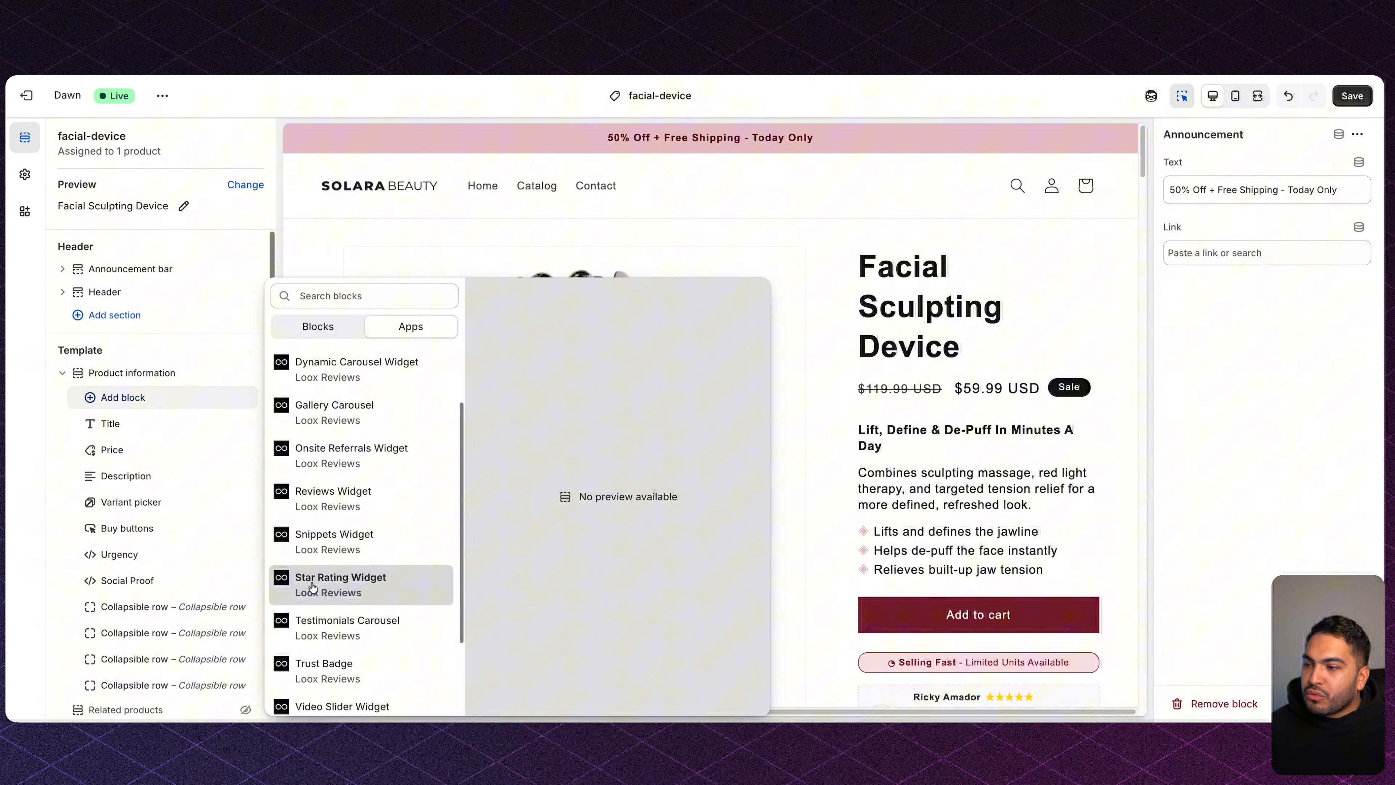
pyautogui.click(365, 586)
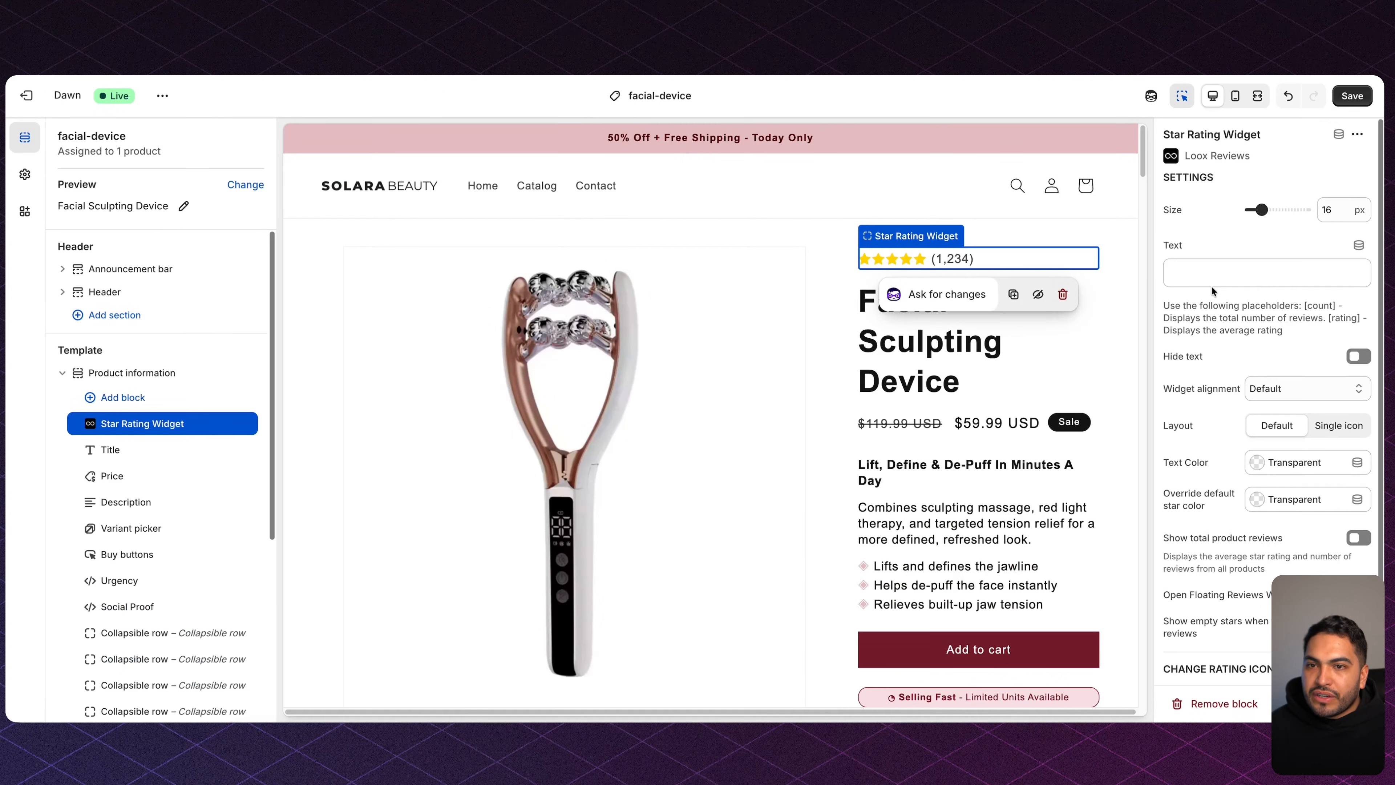
# Set the rating text to '4.9 | 10,000+ Happy Customers' at 14 px size, and save.
pyautogui.click(1211, 274)
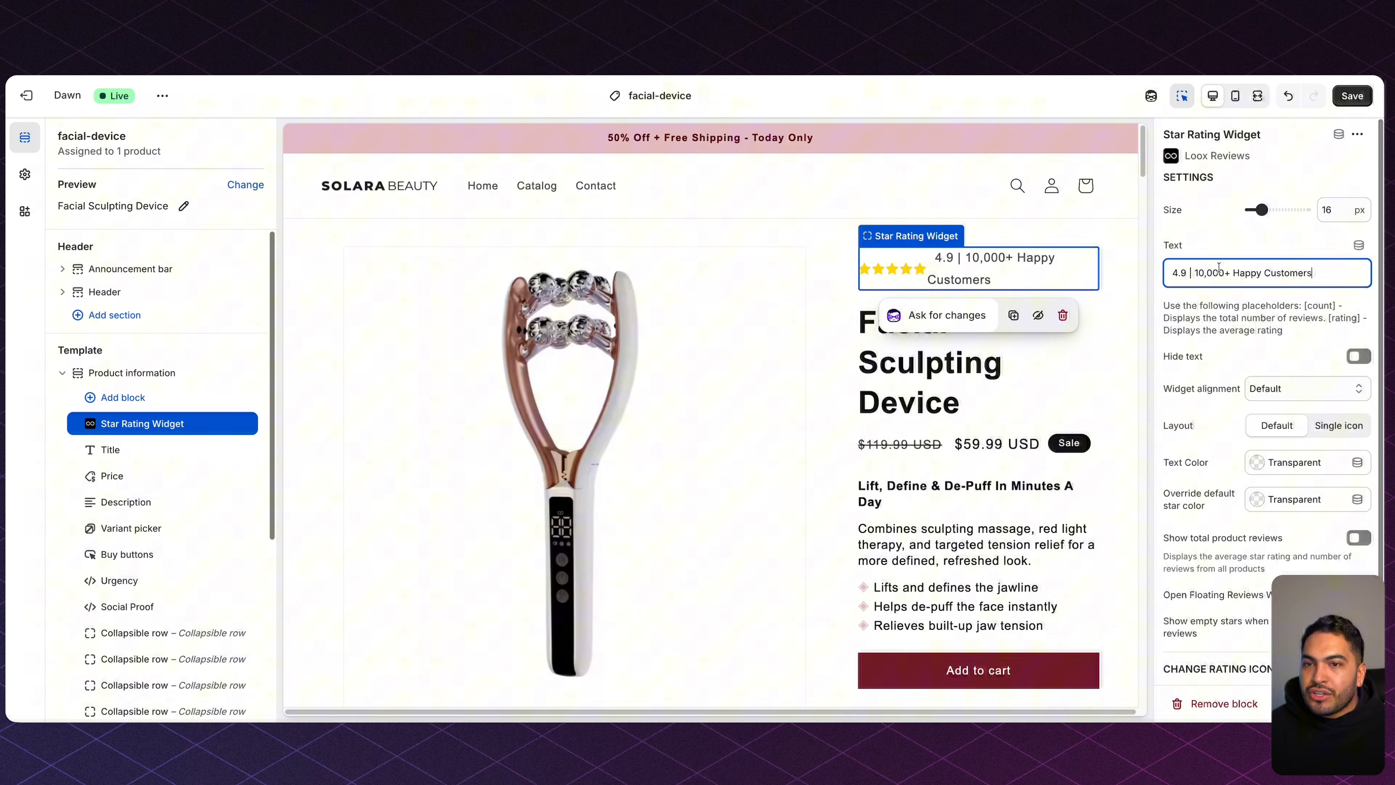
pyautogui.moveTo(1252, 214); pyautogui.dragTo(1259, 209)
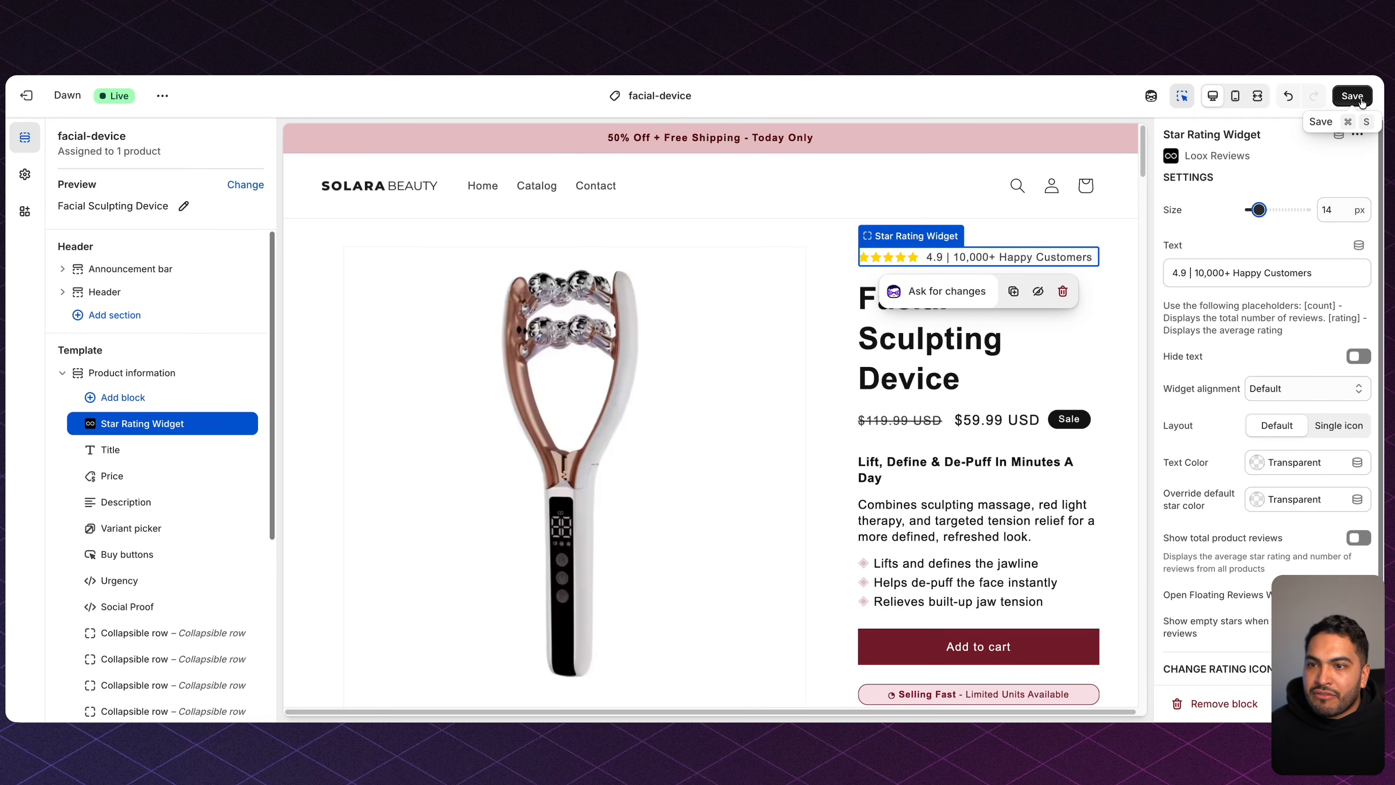
pyautogui.click(1360, 101)
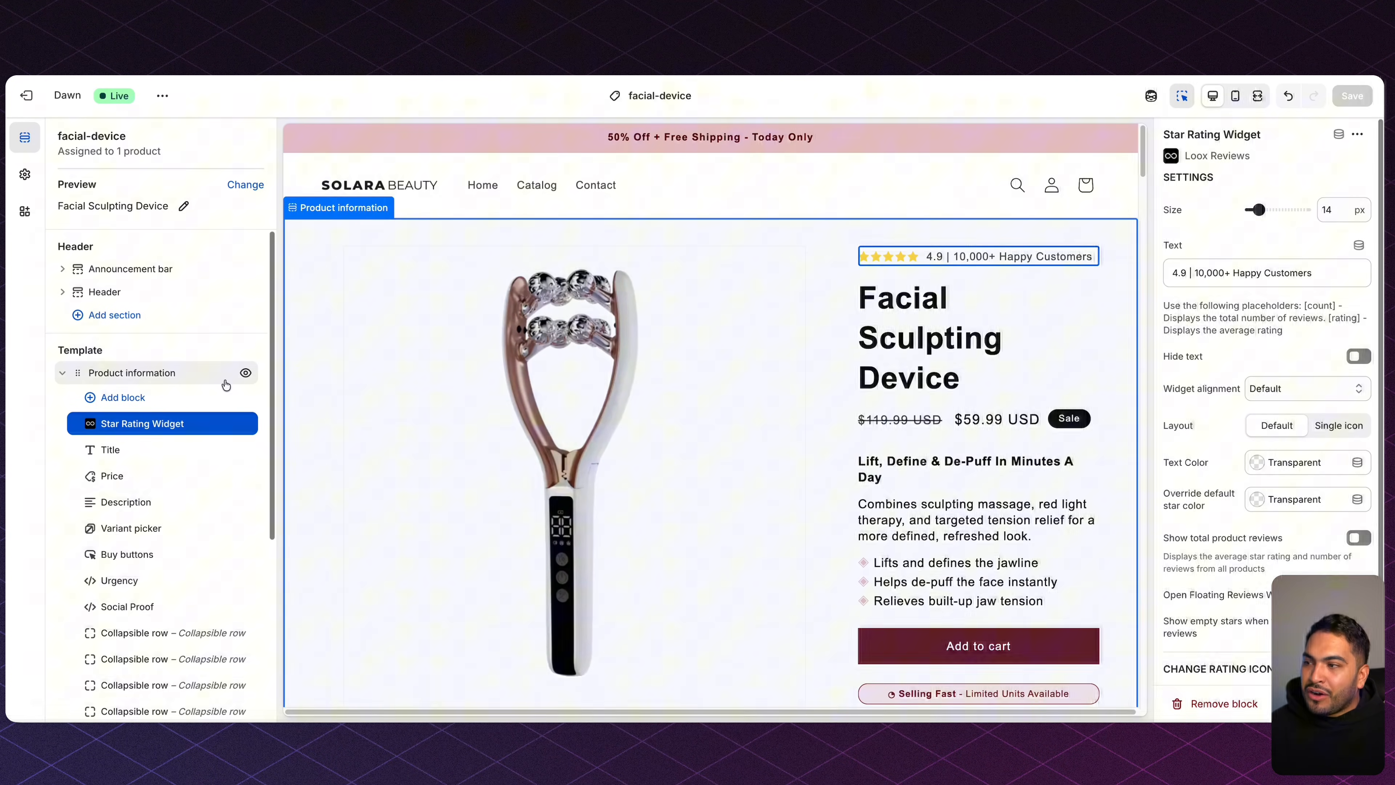
# Set the Product information media width to Medium and expand the section's Custom CSS.
pyautogui.click(132, 374)
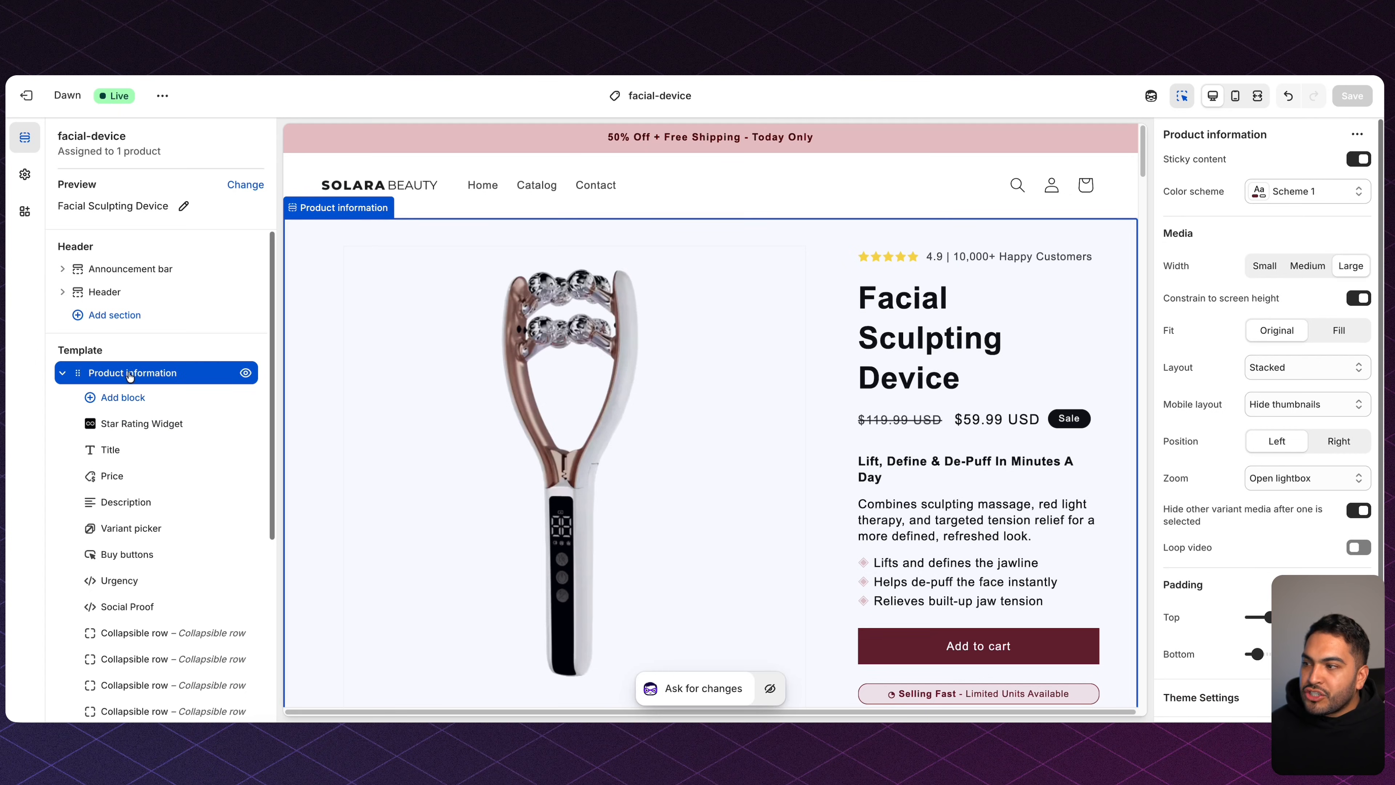
pyautogui.click(1309, 268)
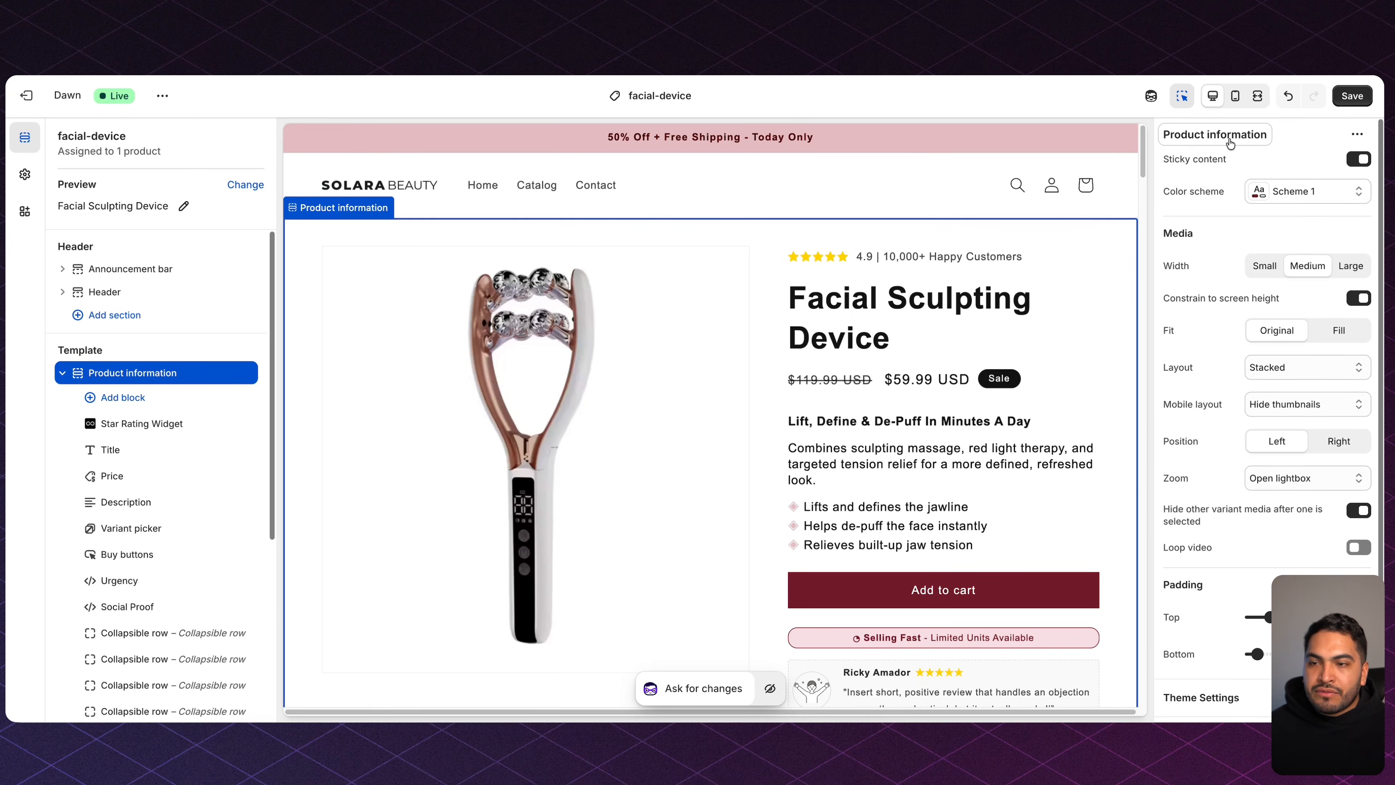
pyautogui.scroll(-2, 1239, 484)
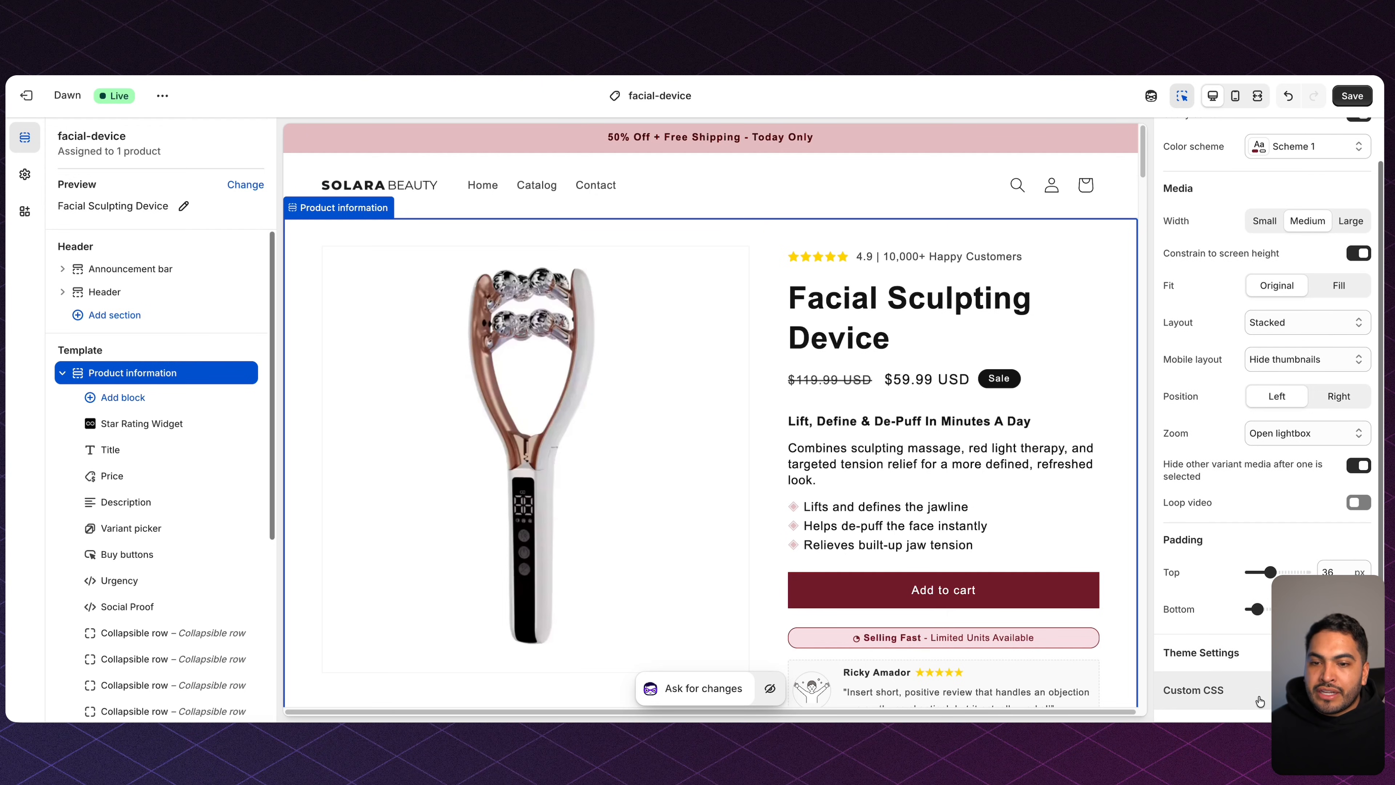
pyautogui.click(1226, 697)
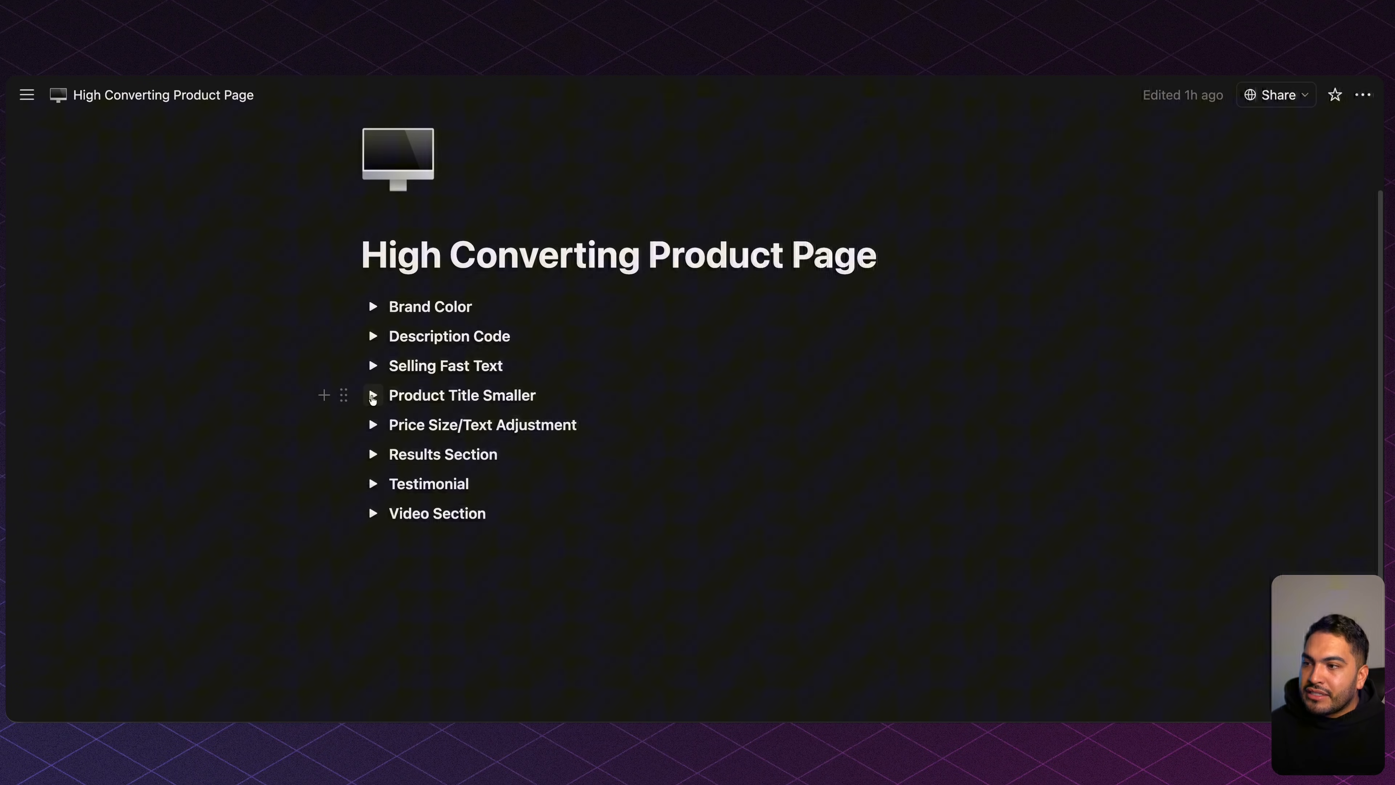
# Paste the Product Title Smaller 26px font-size rule from Notion into the section's Custom CSS.
pyautogui.click(372, 396)
pyautogui.moveTo(433, 489); pyautogui.dragTo(405, 442)
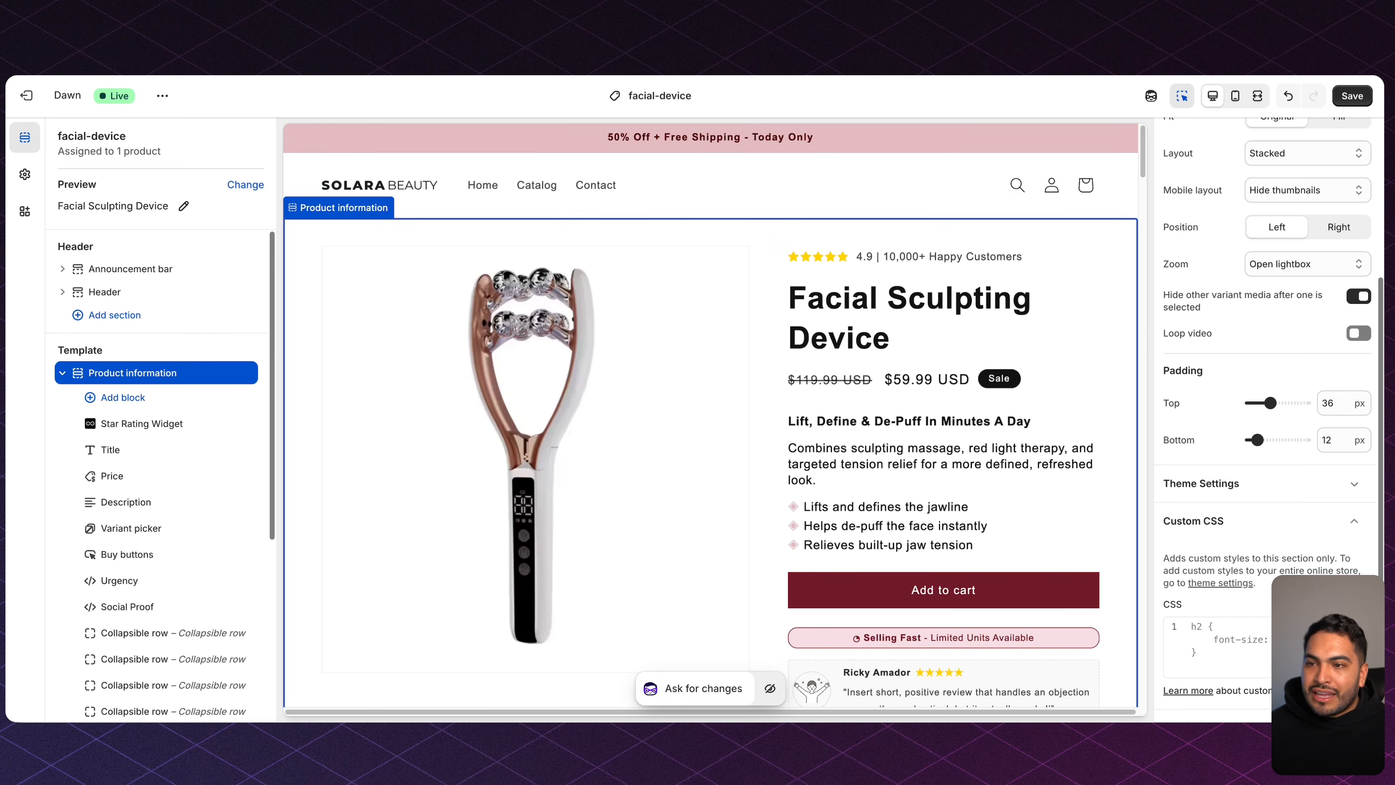
pyautogui.click(1282, 646)
pyautogui.press('super+v')
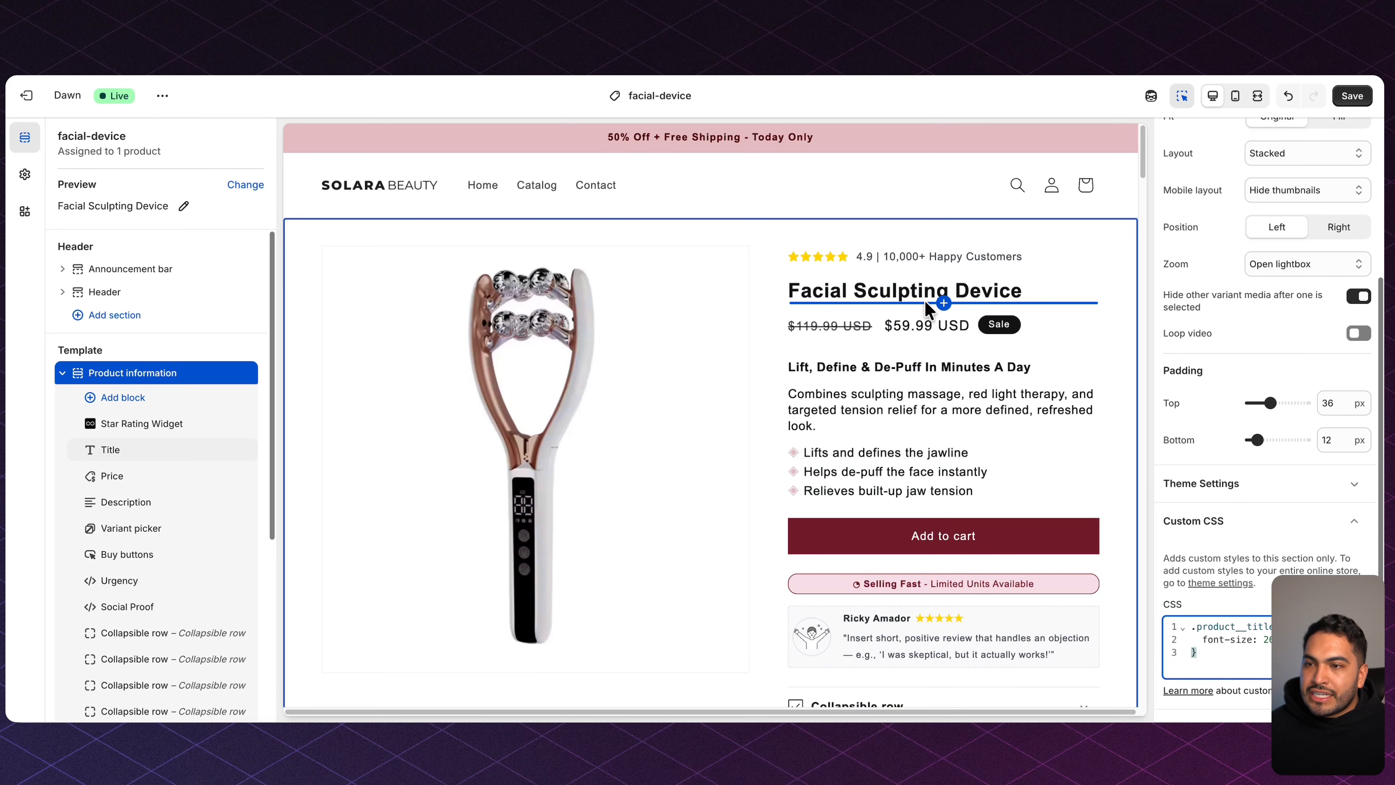
# Save the smaller title styling and go back to the Notion snippets page.
pyautogui.click(1352, 95)
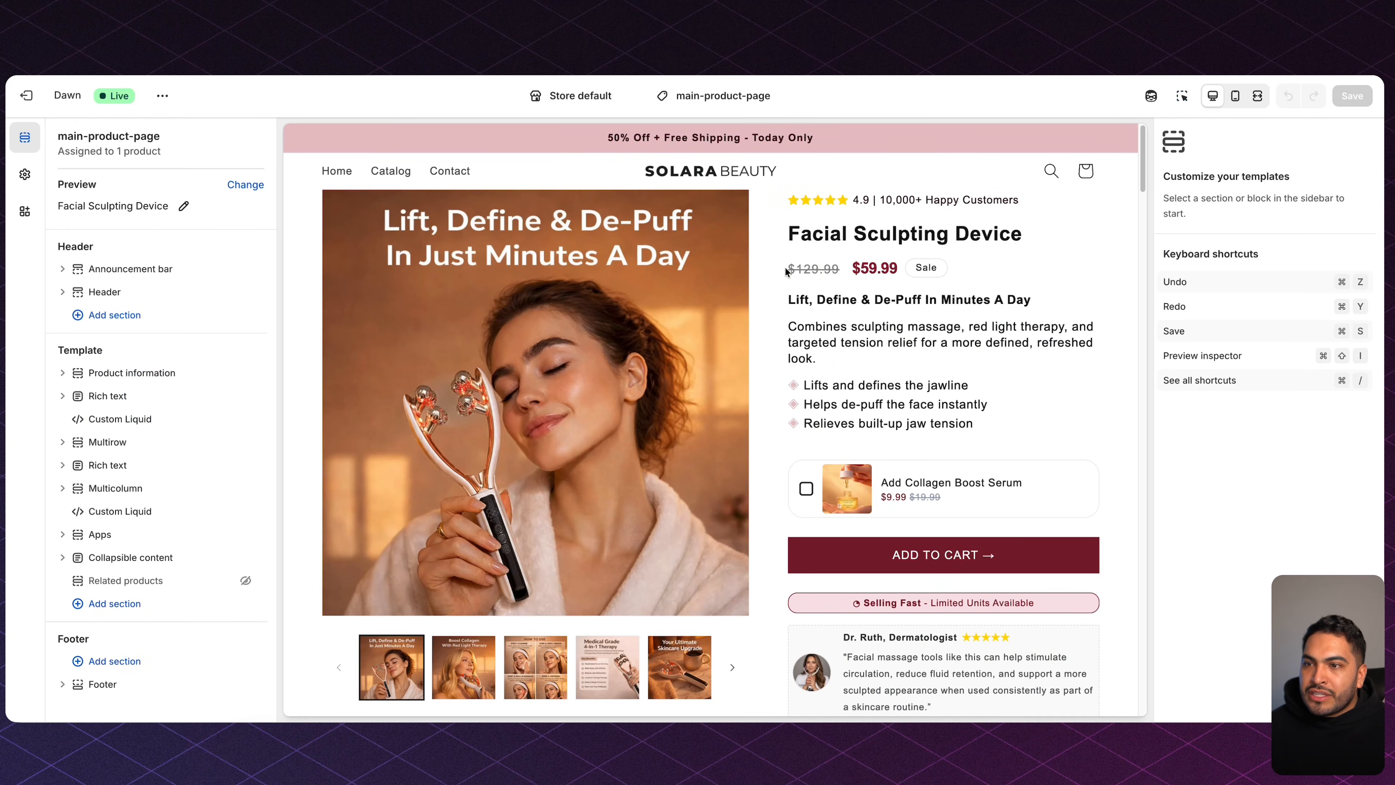
pyautogui.moveTo(786, 270); pyautogui.dragTo(869, 268)
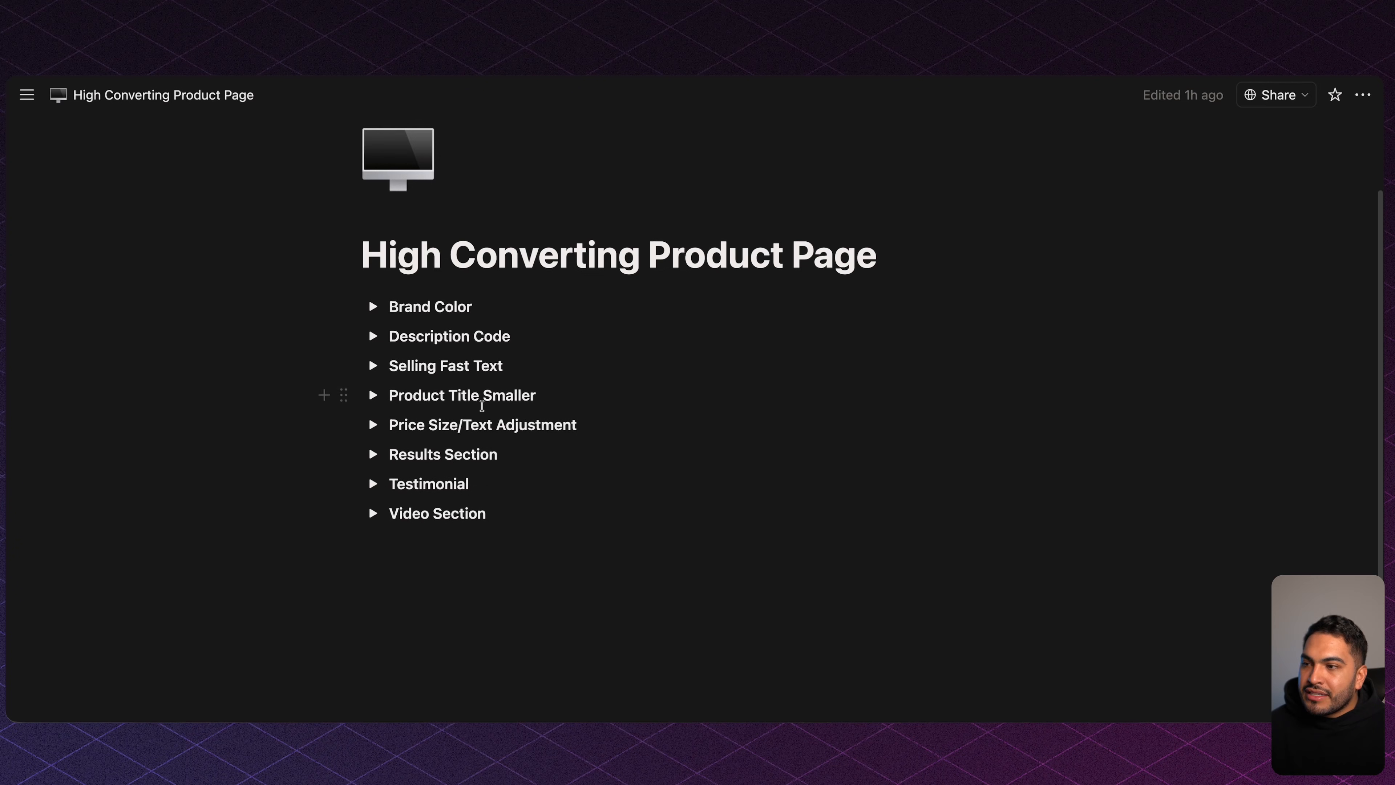
# Copy the Price Size/Text Adjustment code from Notion and return to the Shopify editor.
pyautogui.click(372, 424)
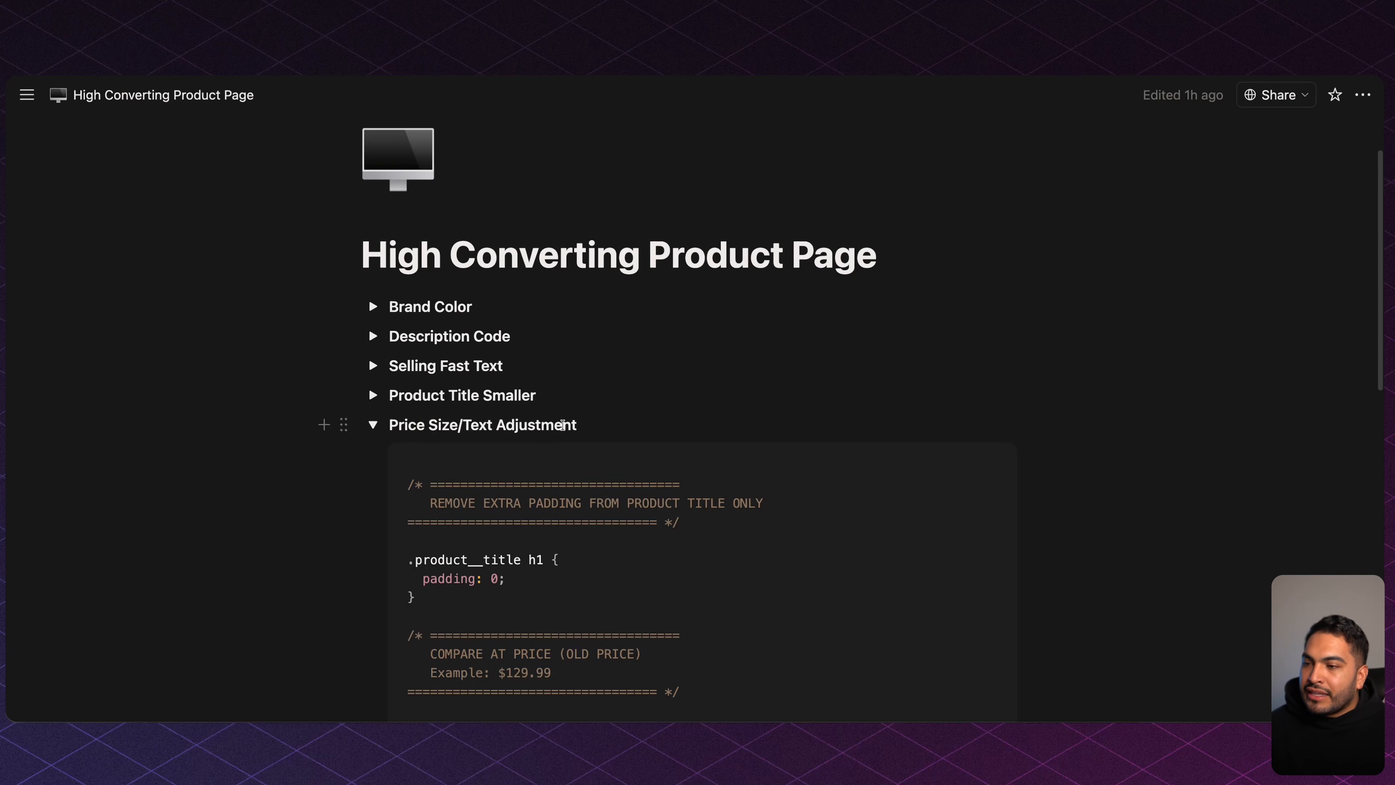
pyautogui.scroll(-5, 466, 516)
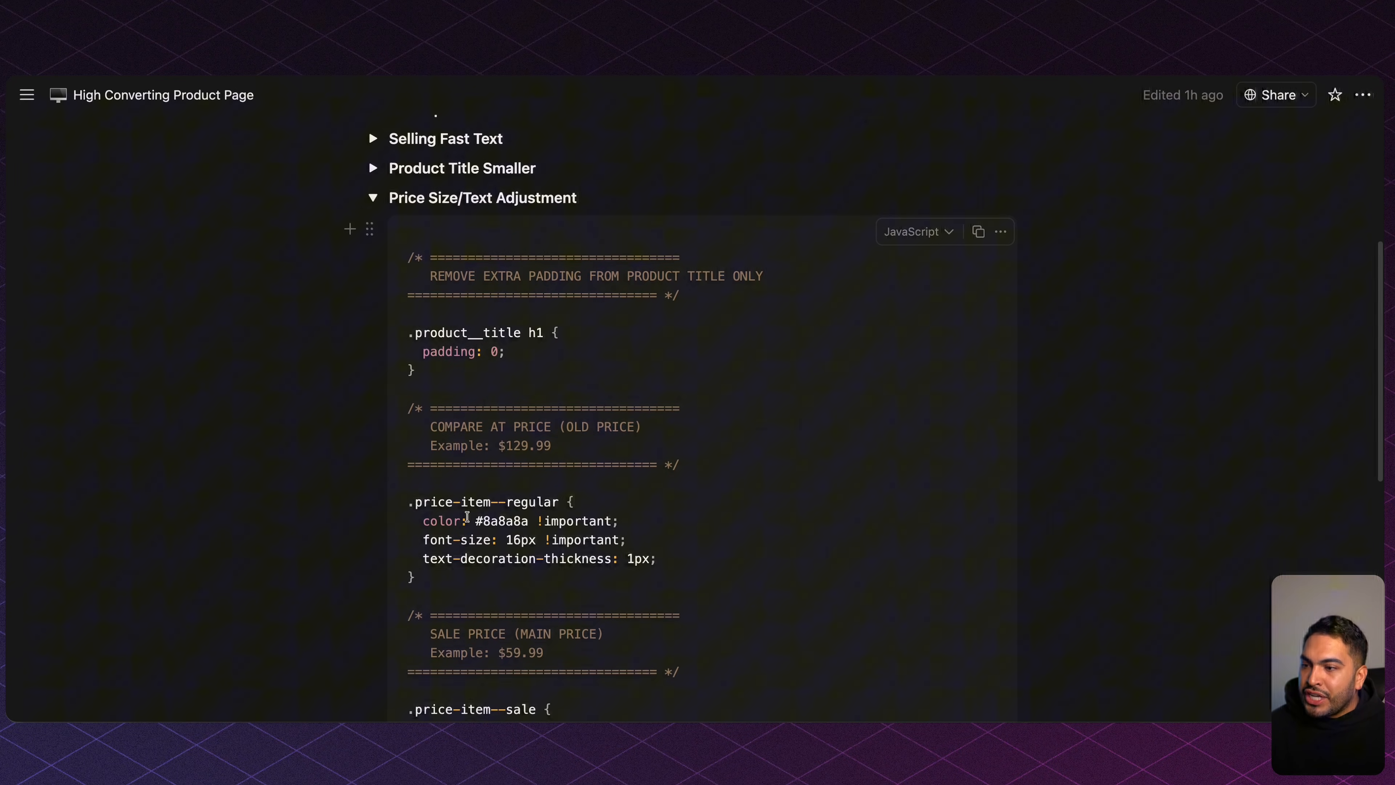
pyautogui.scroll(3, 498, 535)
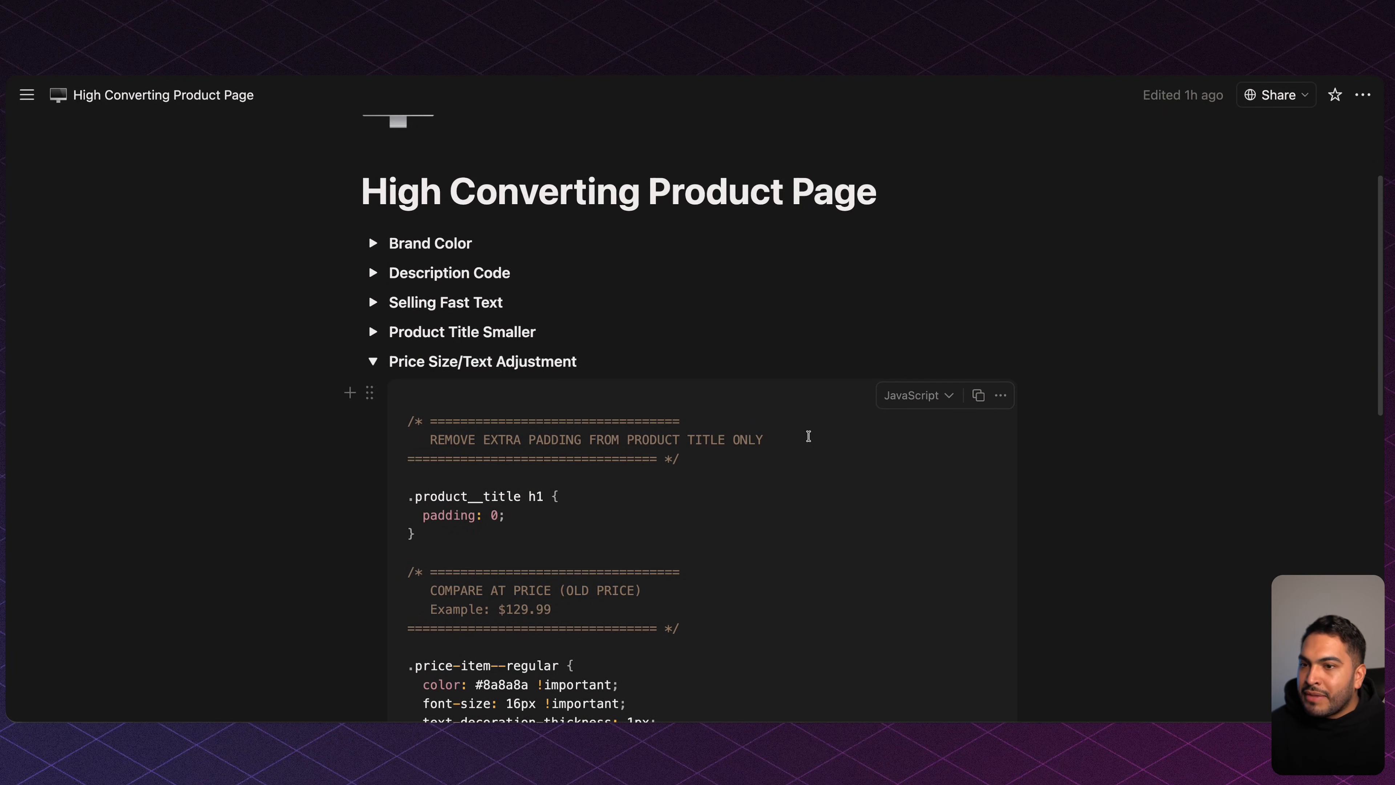
pyautogui.click(978, 395)
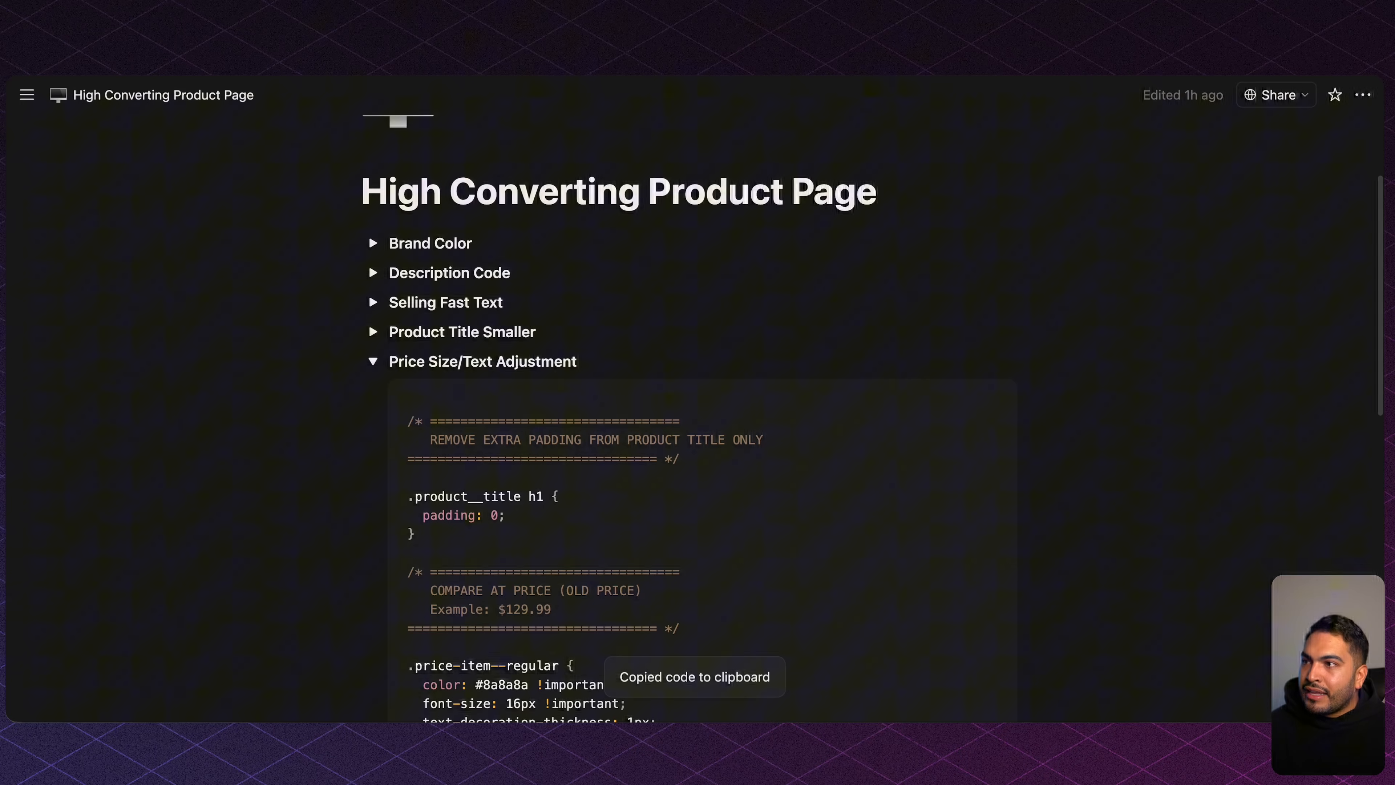
pyautogui.hotkey('ctrl', 'Tab')
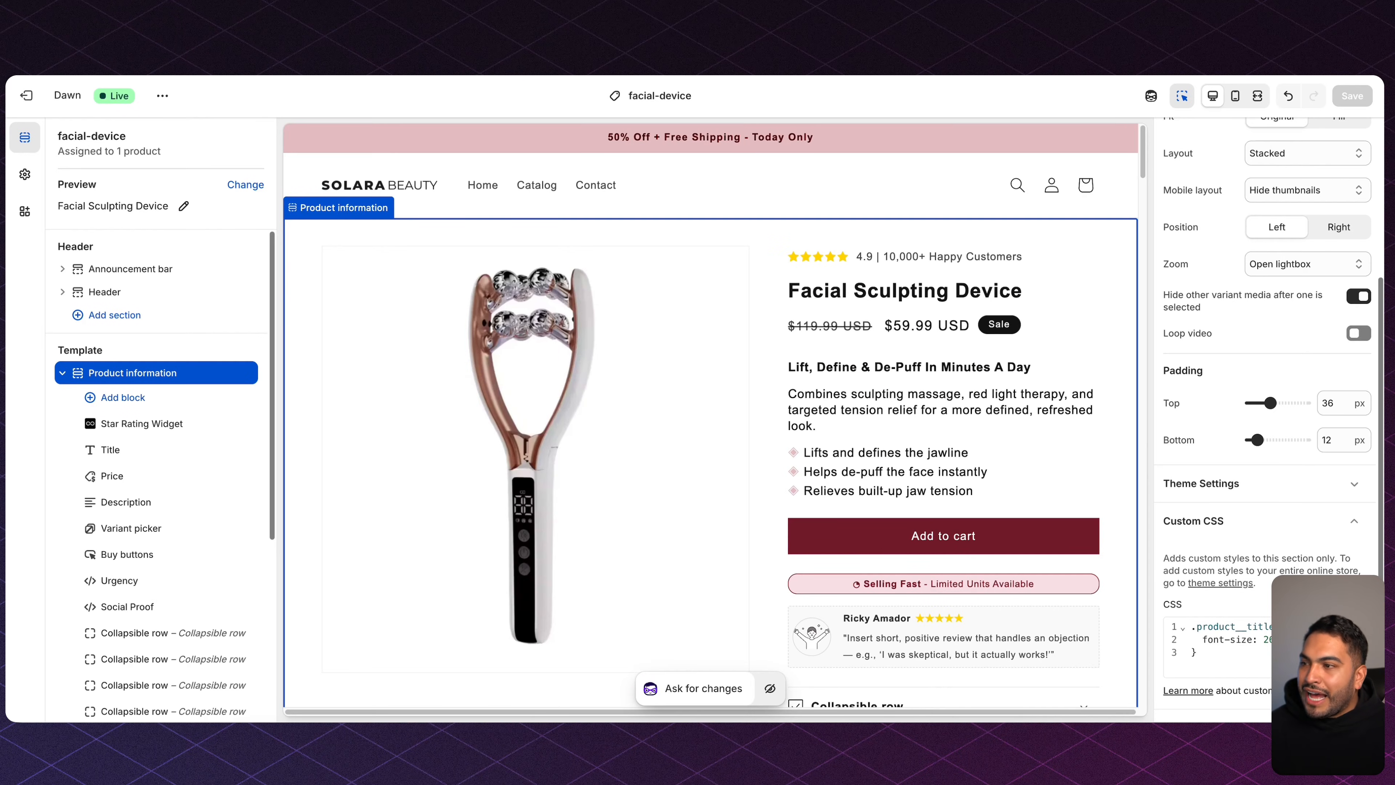
# Replace the Theme settings Custom CSS with the copied price styling and save.
pyautogui.click(23, 176)
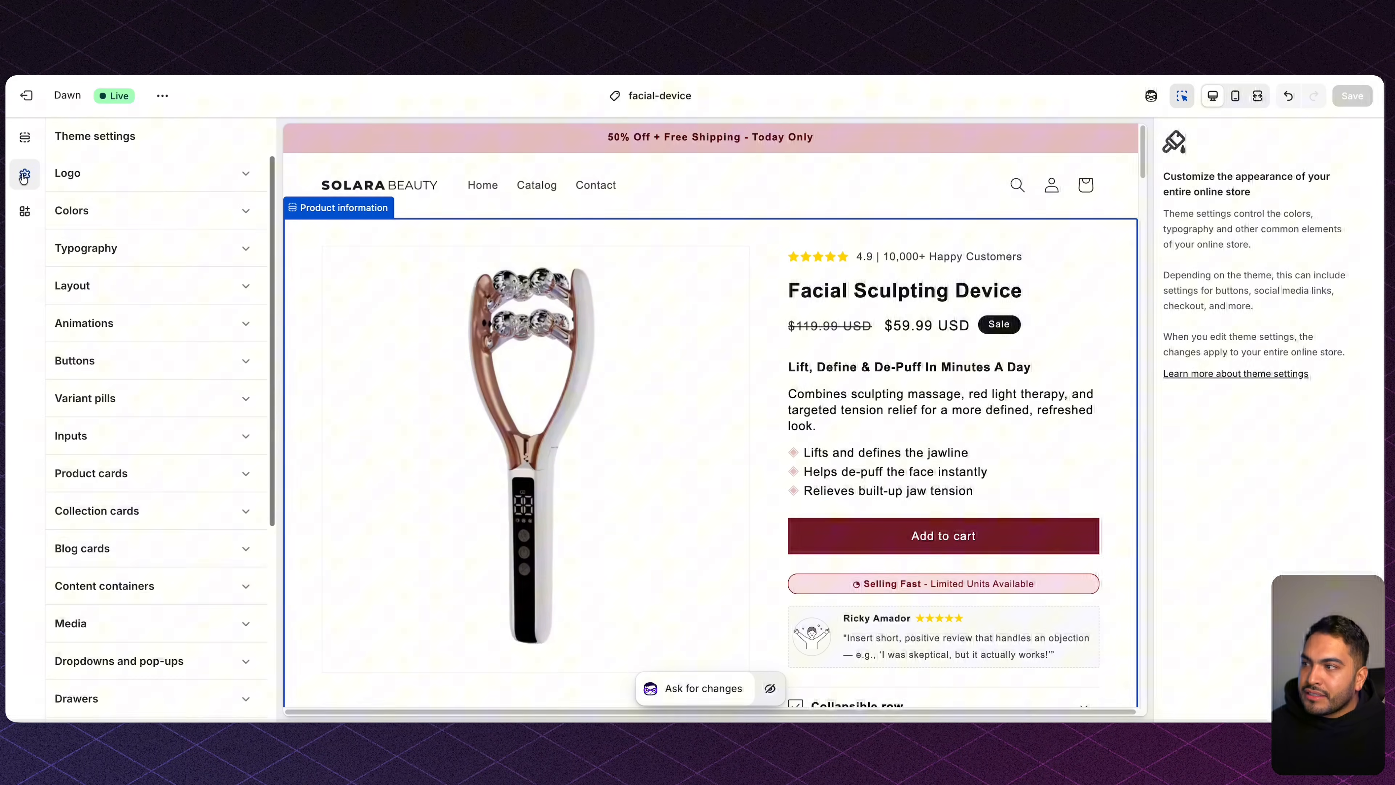
pyautogui.scroll(-5, 83, 407)
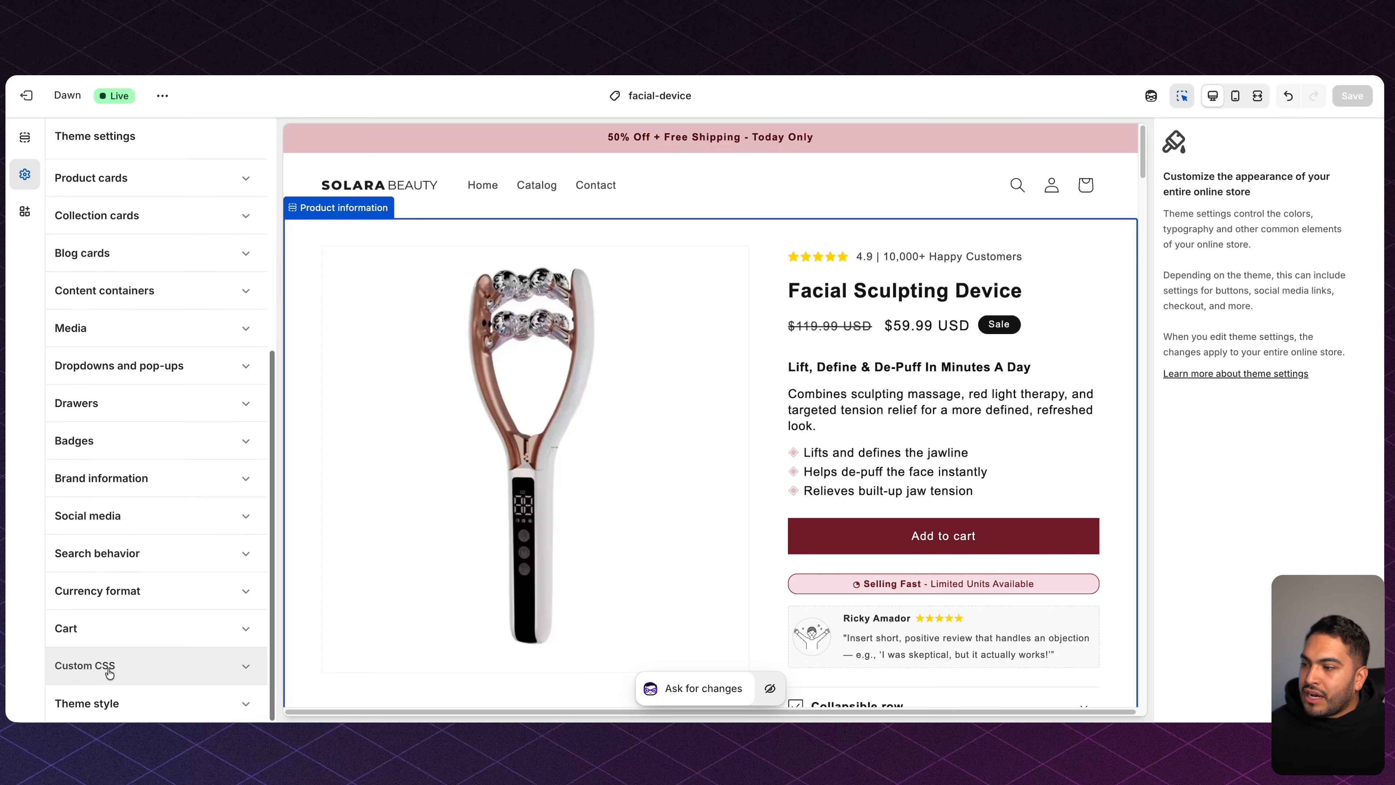
pyautogui.click(106, 663)
pyautogui.click(147, 598)
pyautogui.hotkey('ctrl', 'a')
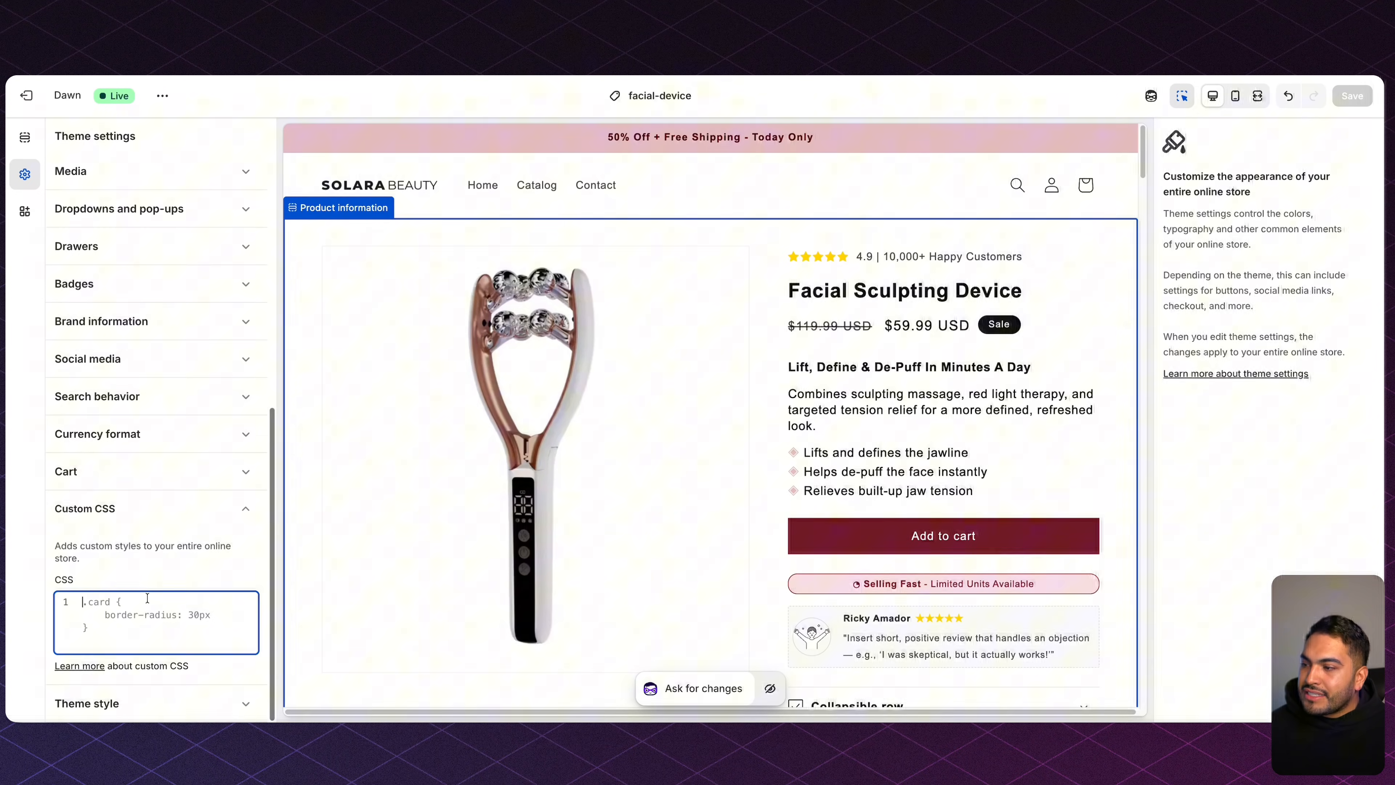
pyautogui.hotkey('ctrl', 'v')
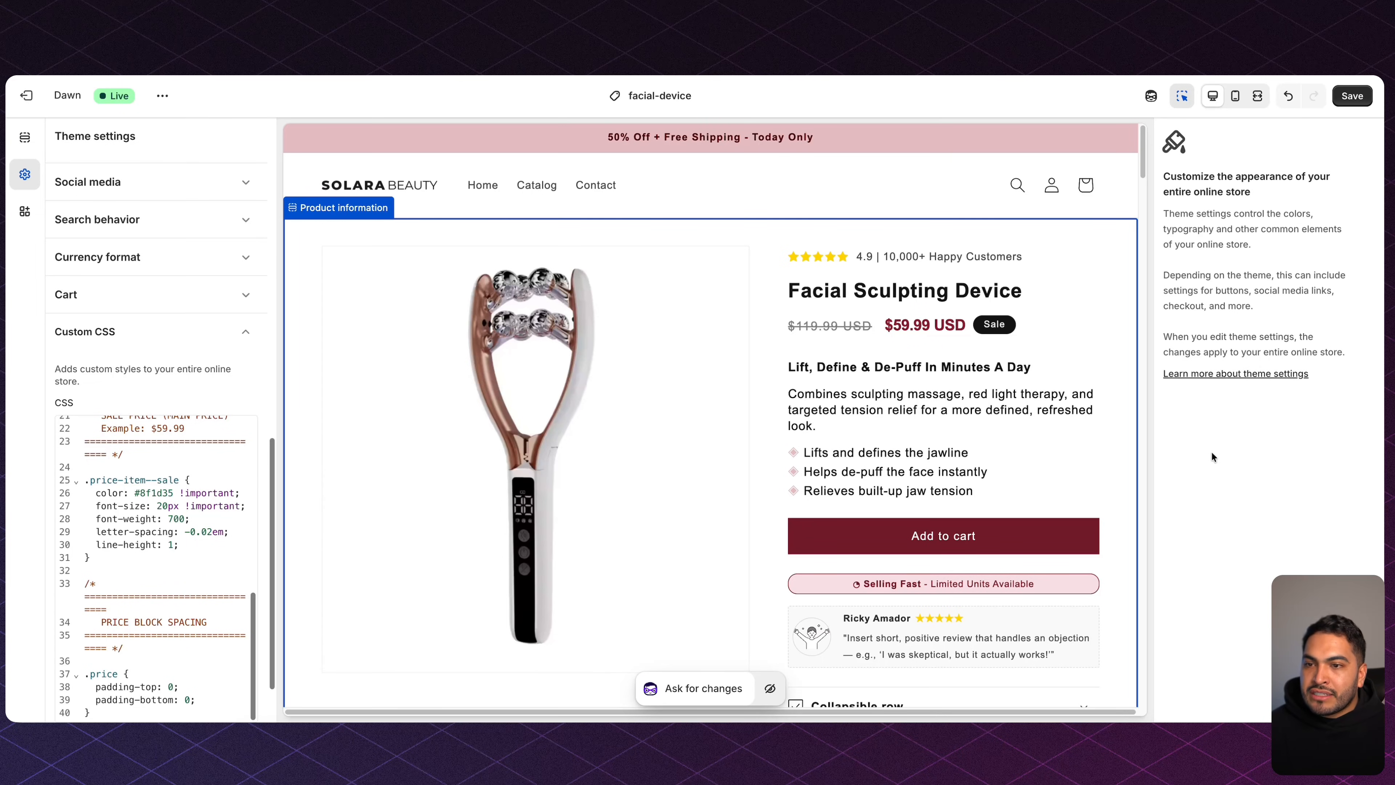
pyautogui.click(1360, 98)
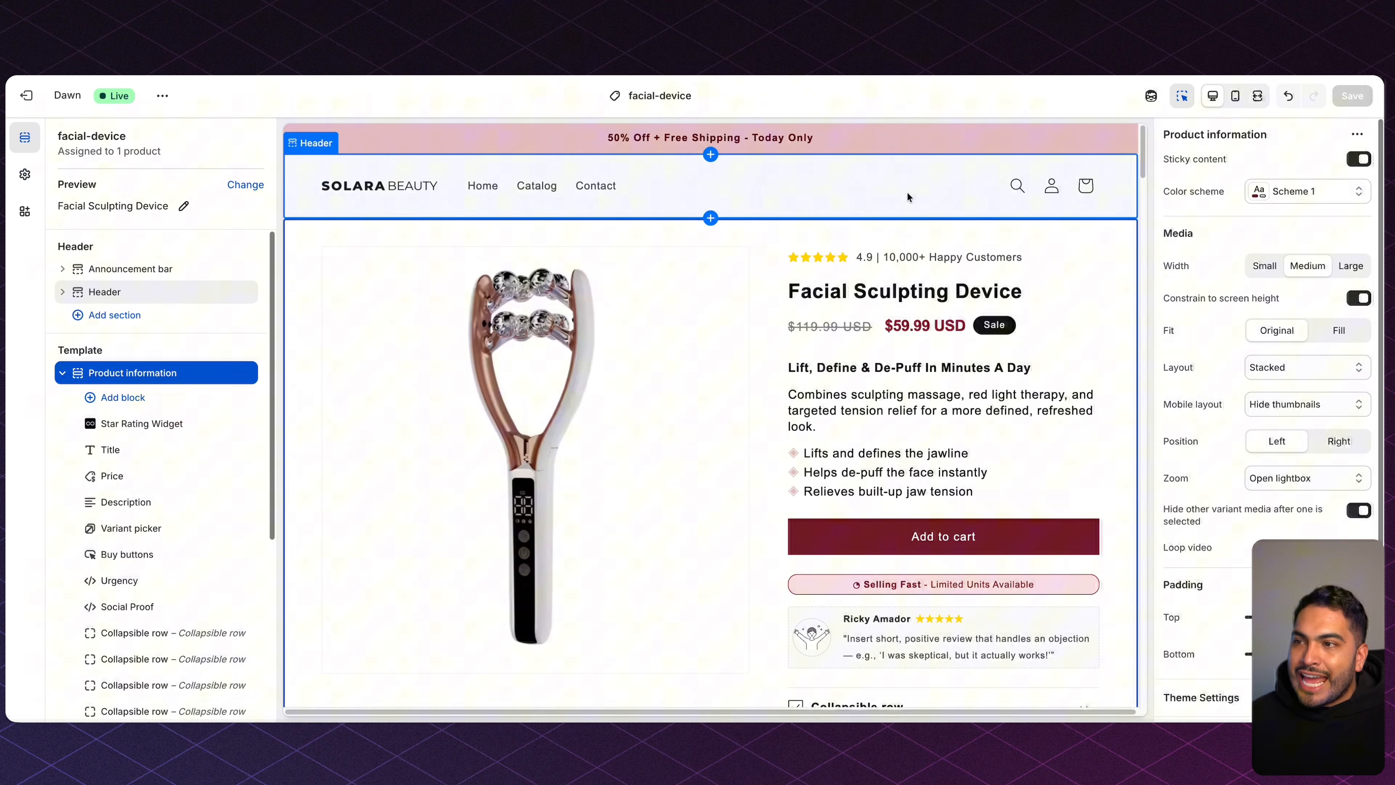
# Set the header logo position to Middle center and the top padding to 4 px.
pyautogui.click(378, 200)
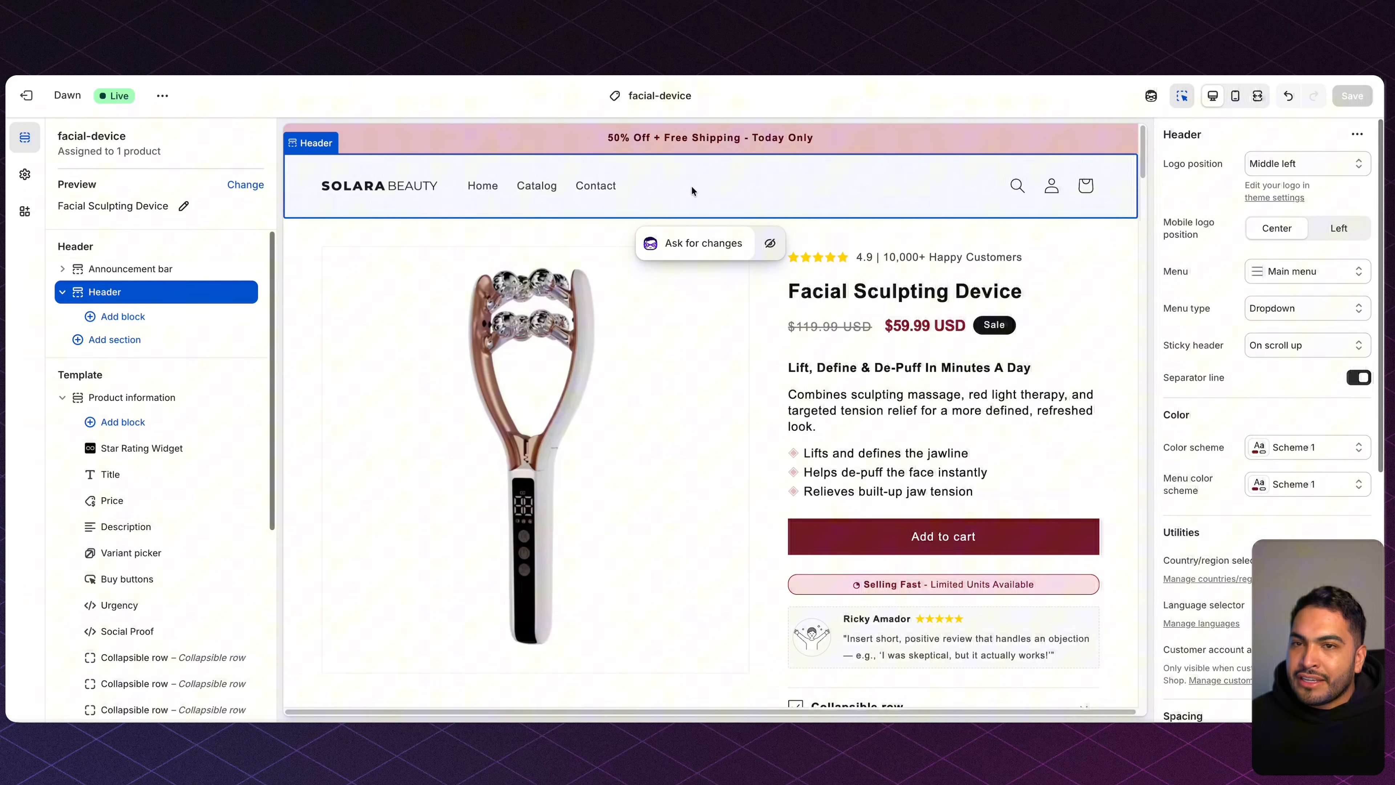
pyautogui.moveTo(1160, 165); pyautogui.dragTo(1221, 165)
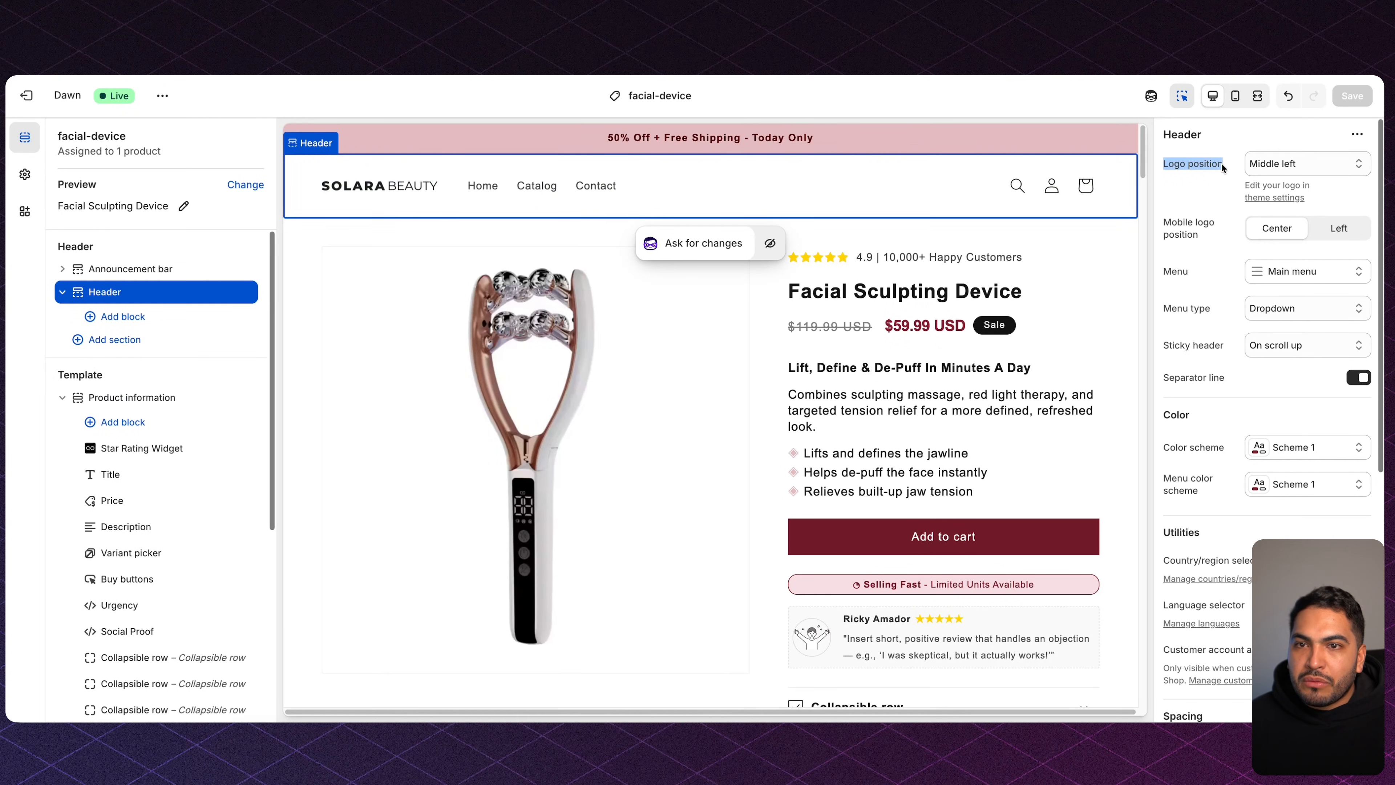
pyautogui.click(1289, 162)
pyautogui.click(1043, 188)
pyautogui.press('Down')
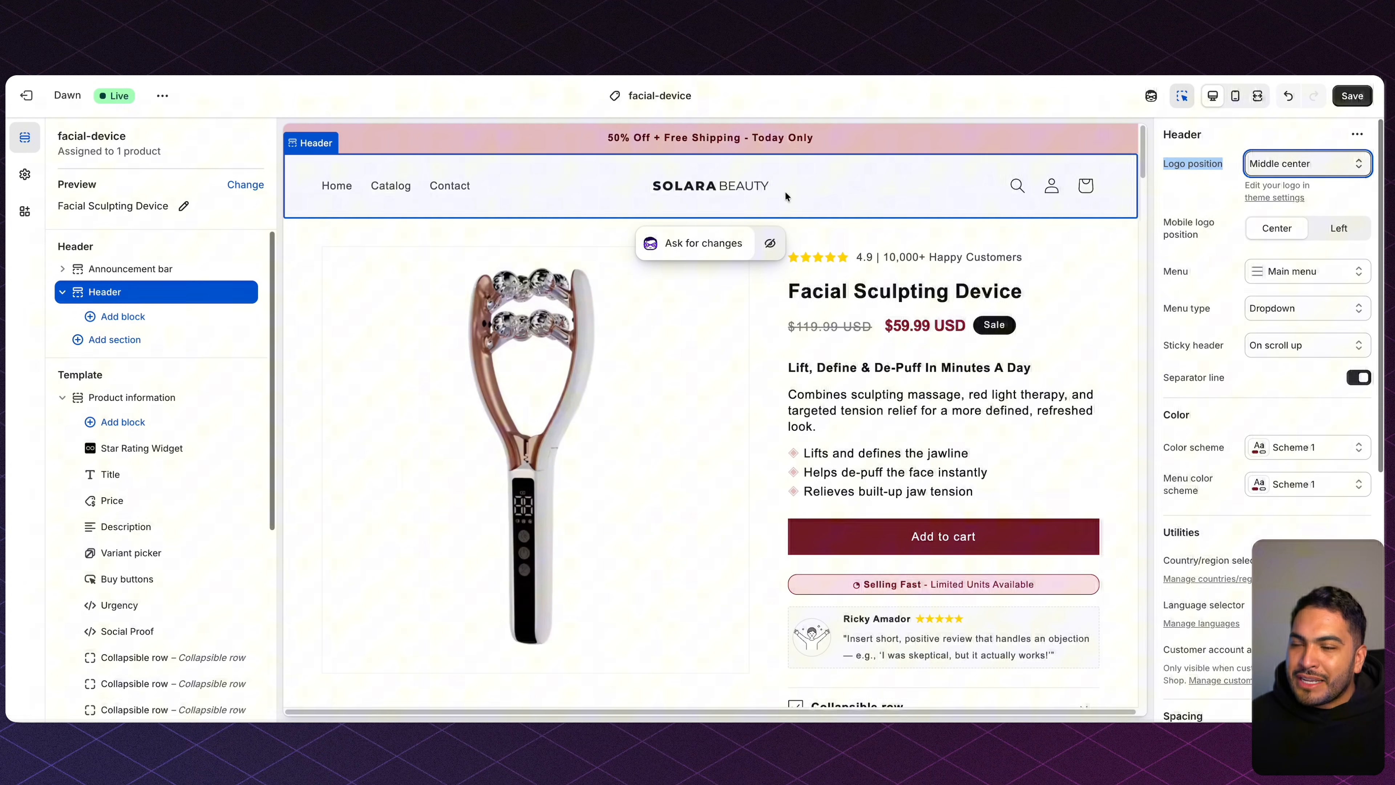
pyautogui.scroll(-6, 1190, 384)
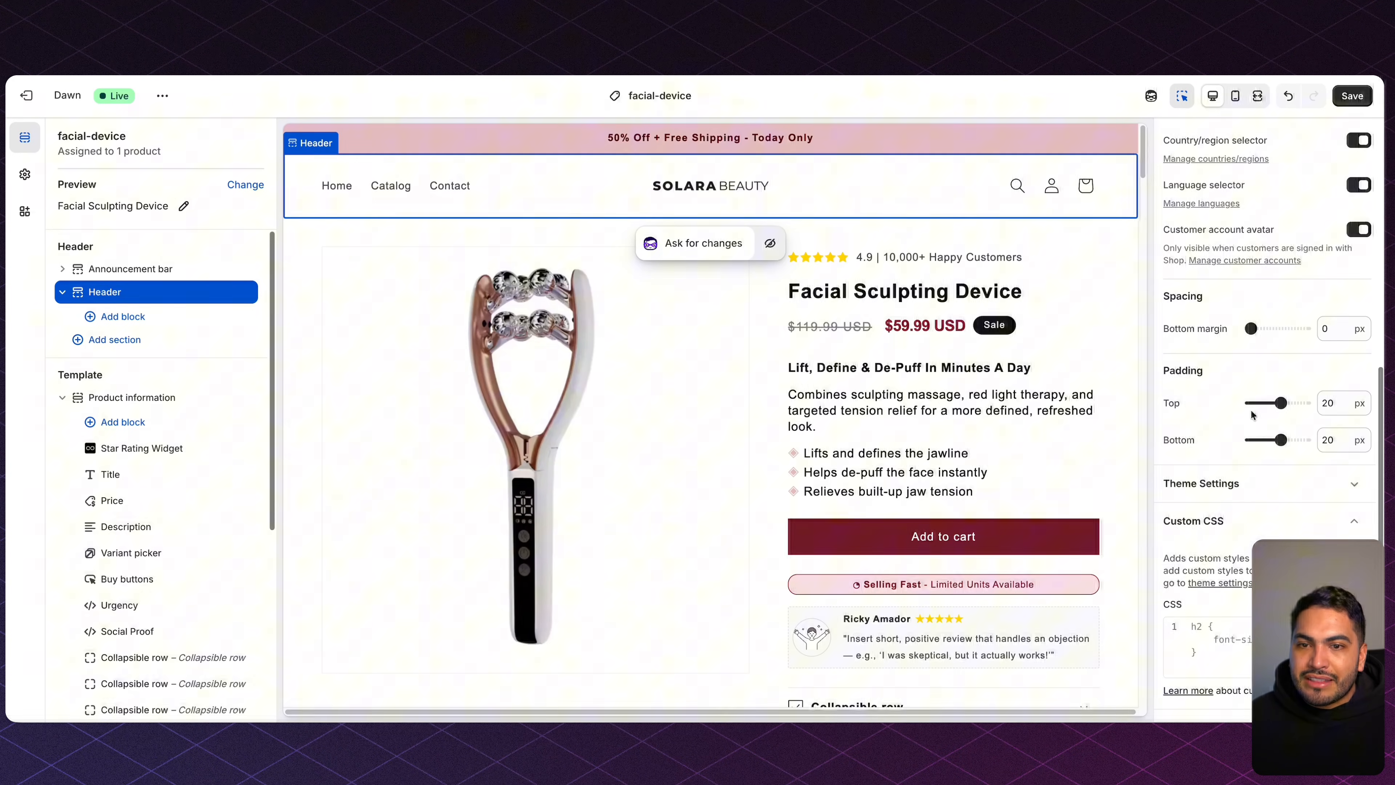
pyautogui.moveTo(1280, 404); pyautogui.dragTo(1256, 440)
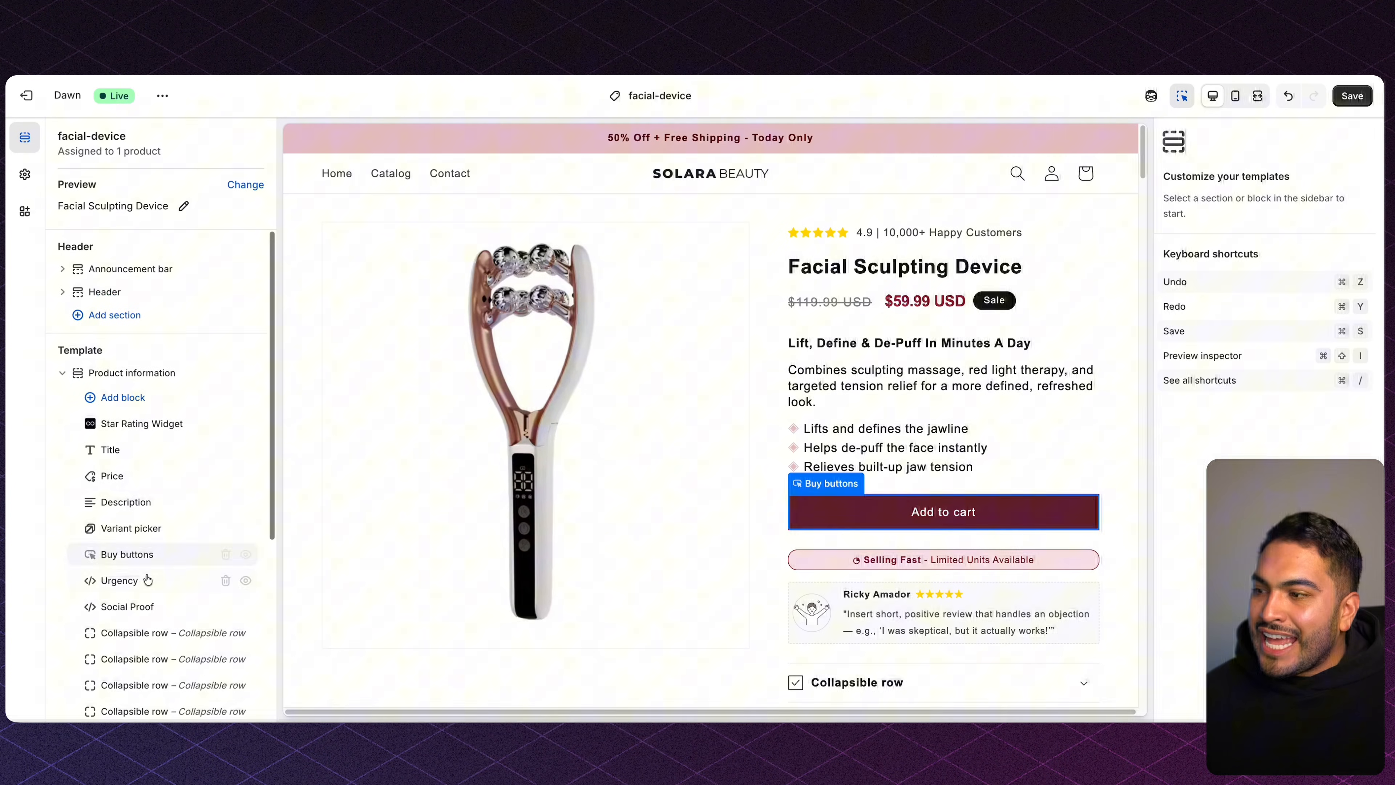
# Insert the CheckBoost Upsell Product app block above Buy buttons and save the template.
pyautogui.click(165, 542)
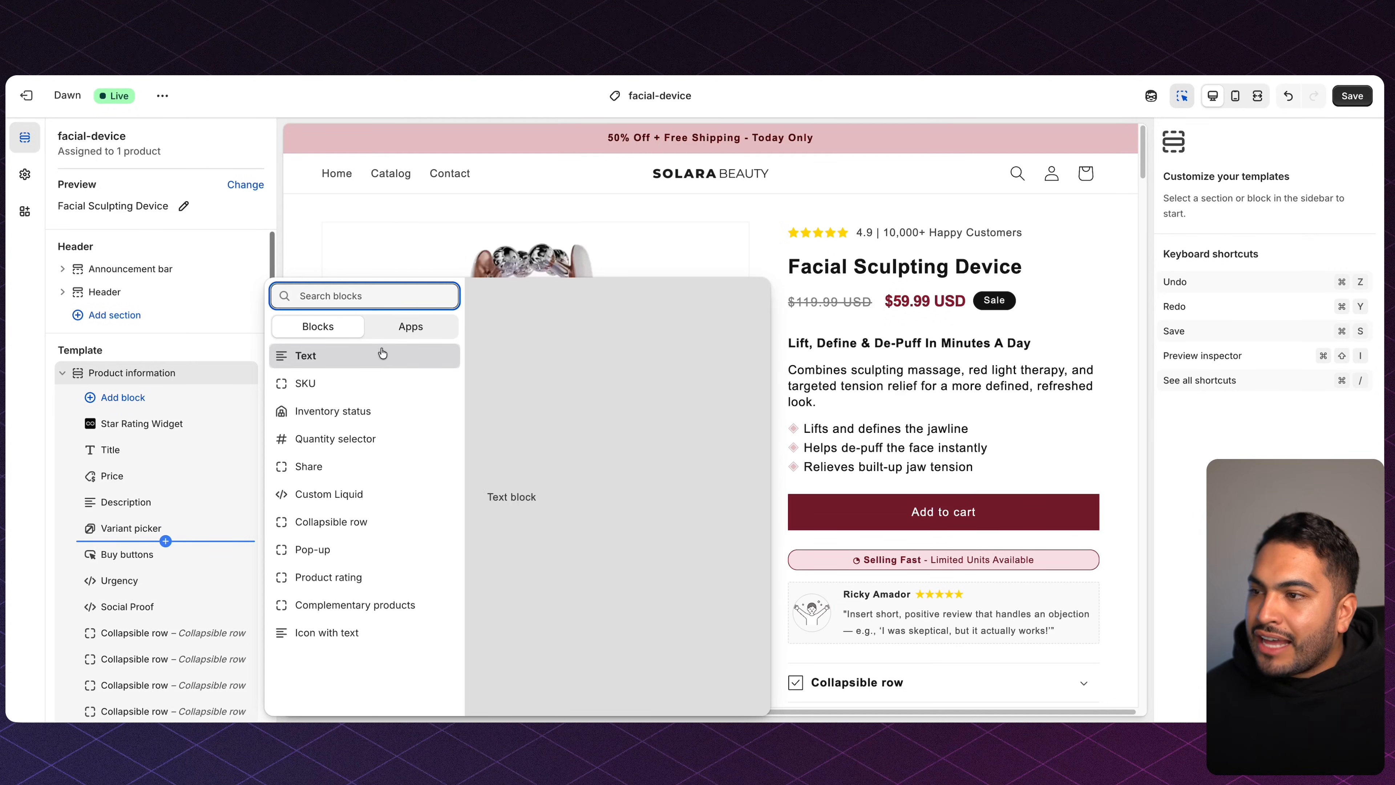
pyautogui.click(411, 326)
pyautogui.click(376, 369)
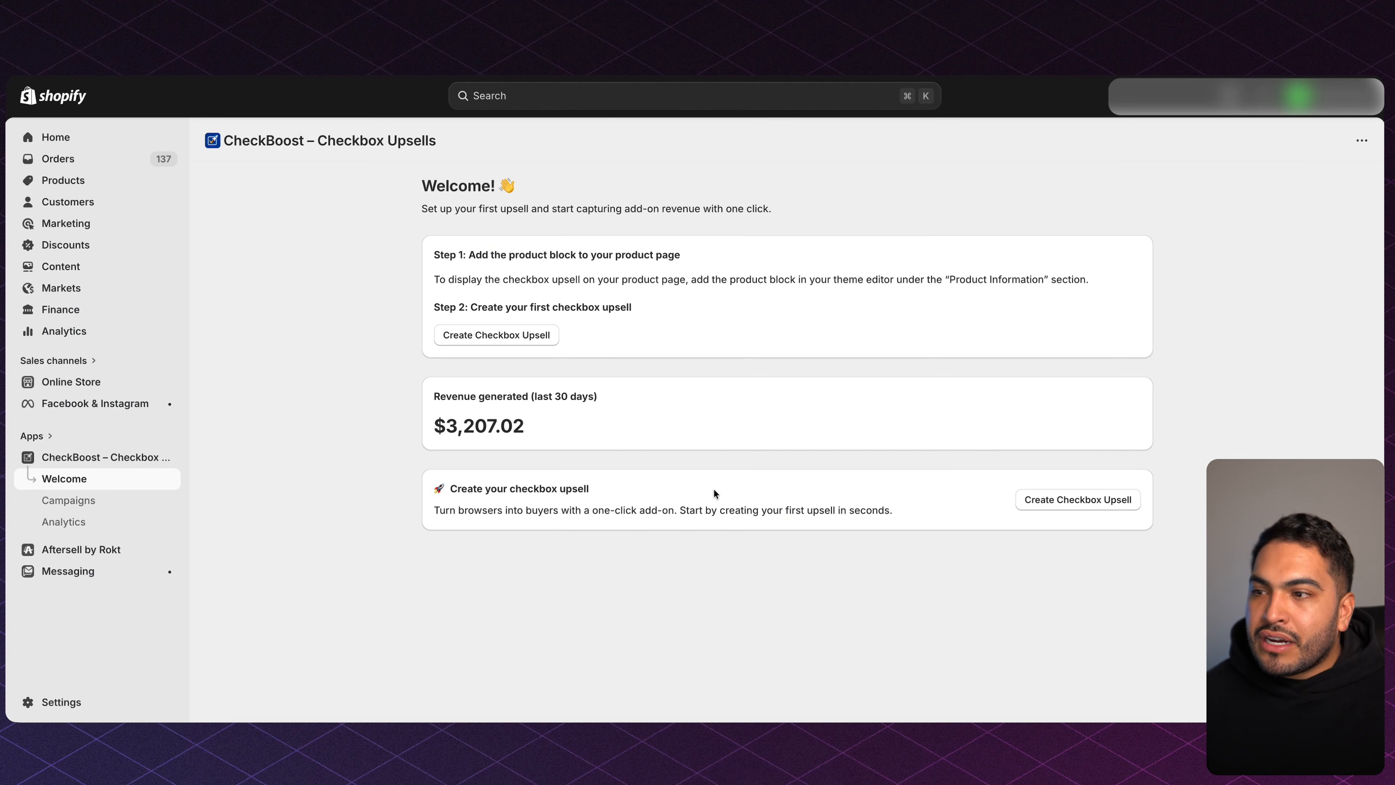
pyautogui.moveTo(437, 394); pyautogui.dragTo(544, 427)
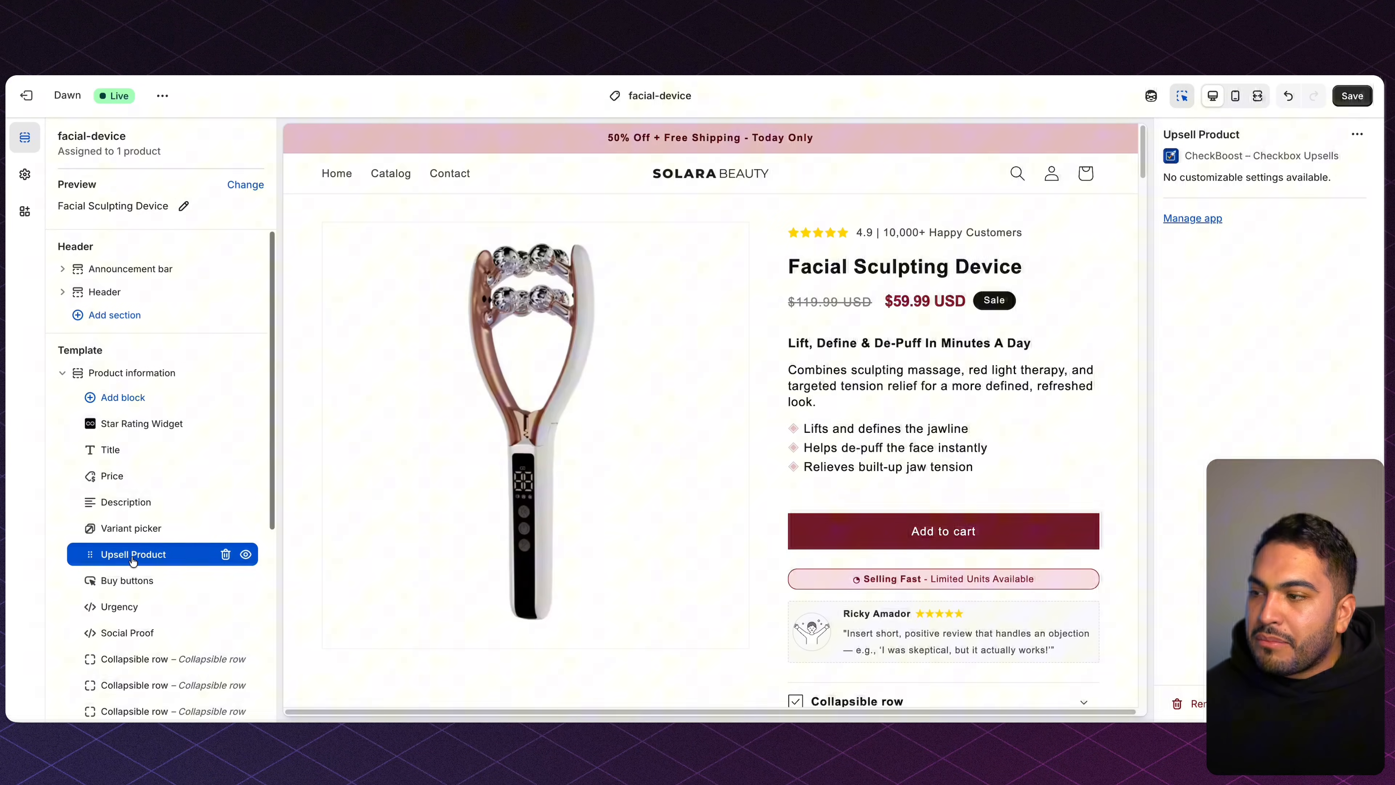
pyautogui.click(1363, 99)
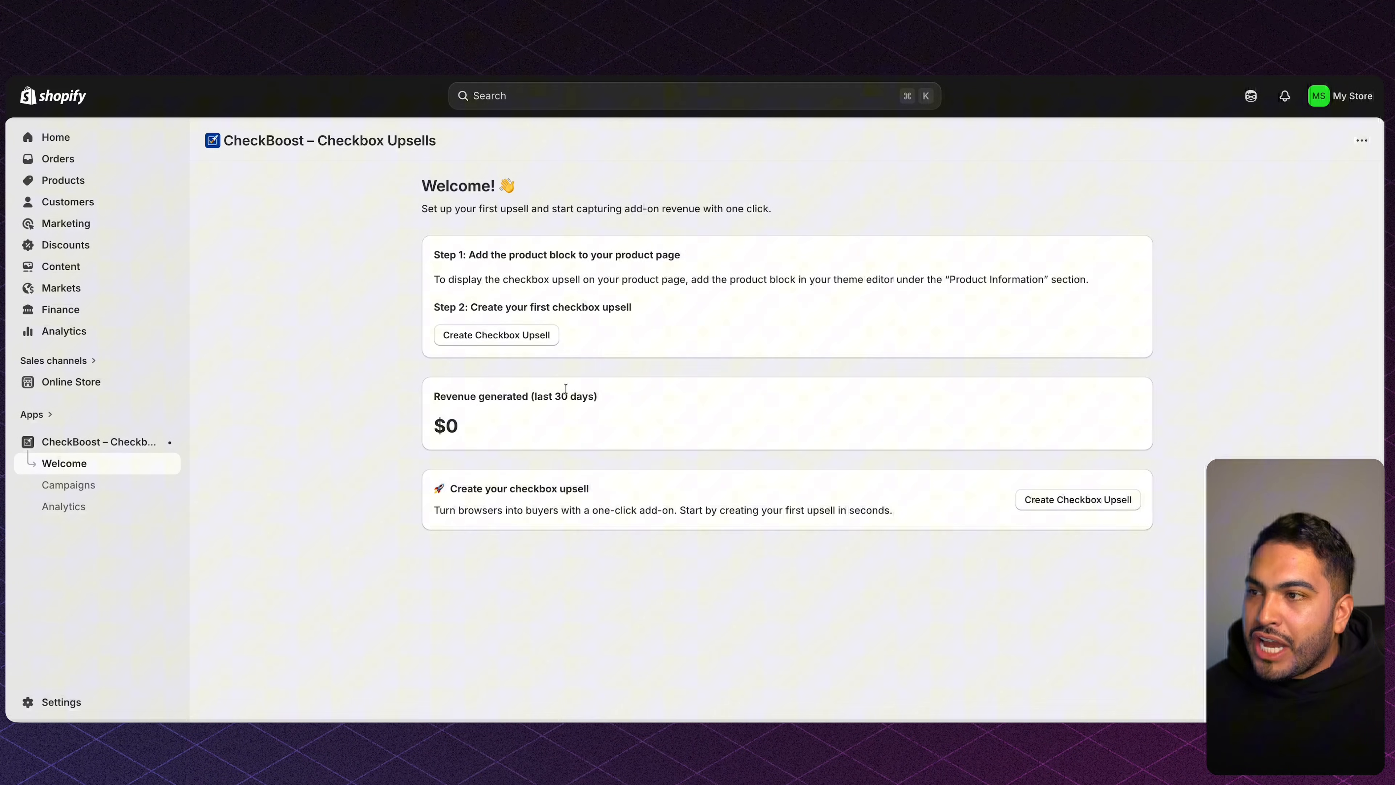
# Create a campaign titled 'facial device + serum' targeting only the Facial Sculpting Device.
pyautogui.click(502, 335)
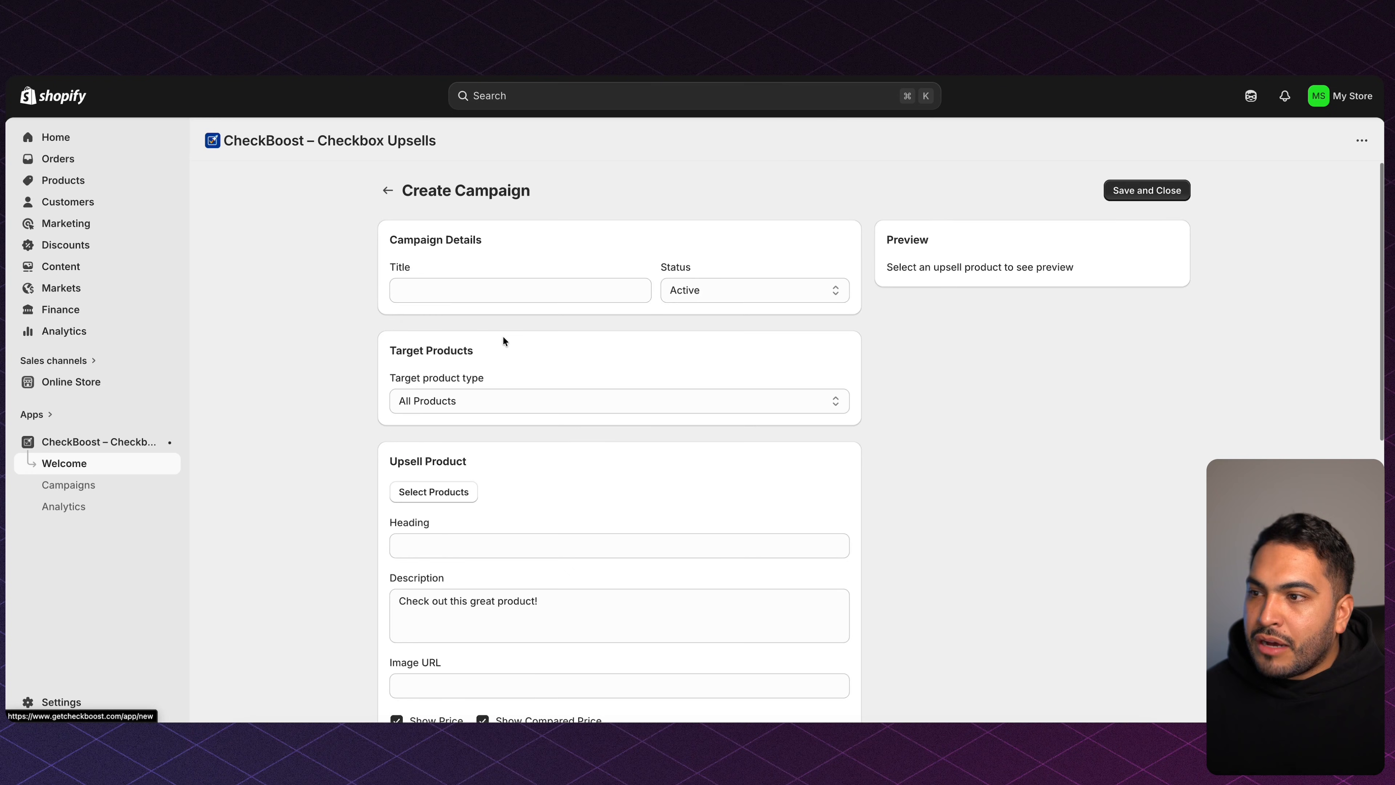
pyautogui.click(510, 292)
pyautogui.write('facial')
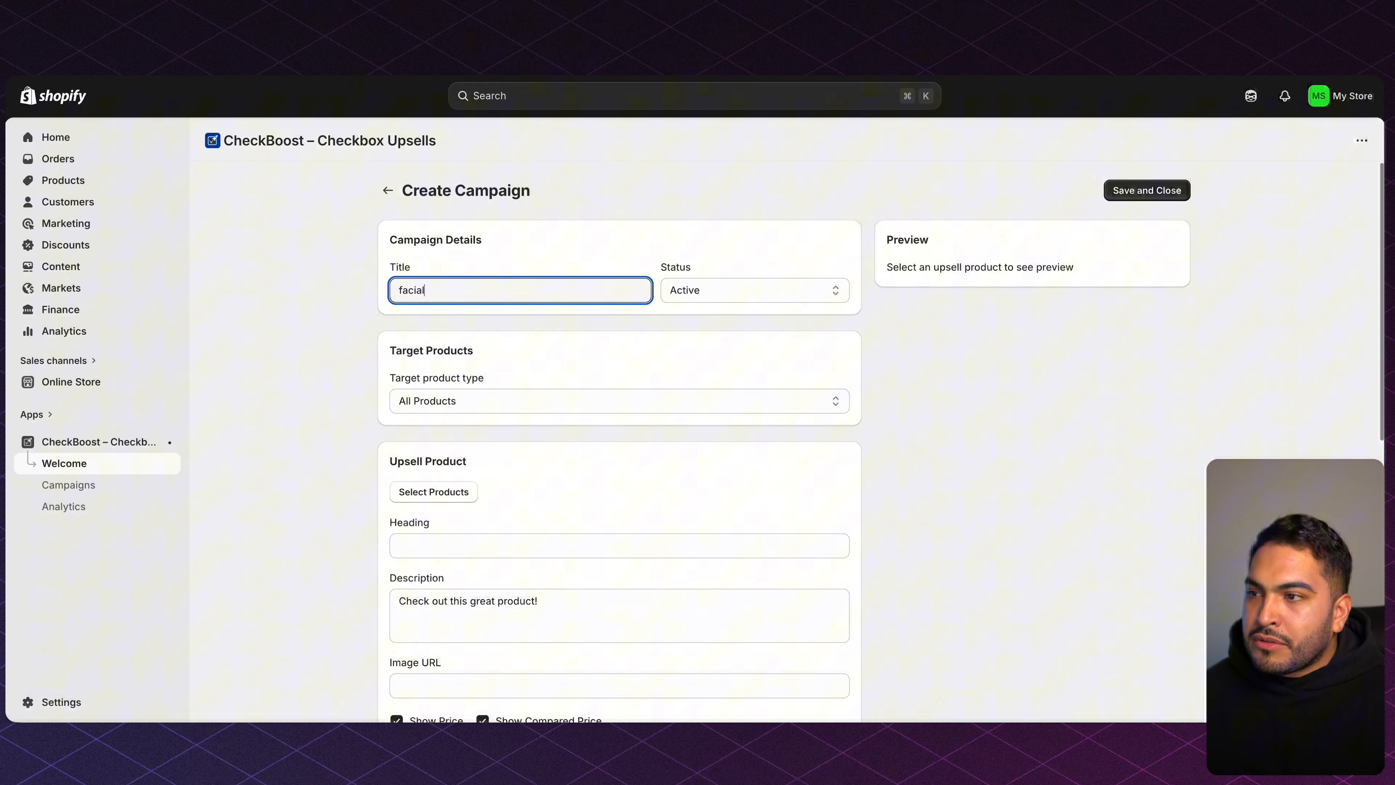
pyautogui.write(' device + serum')
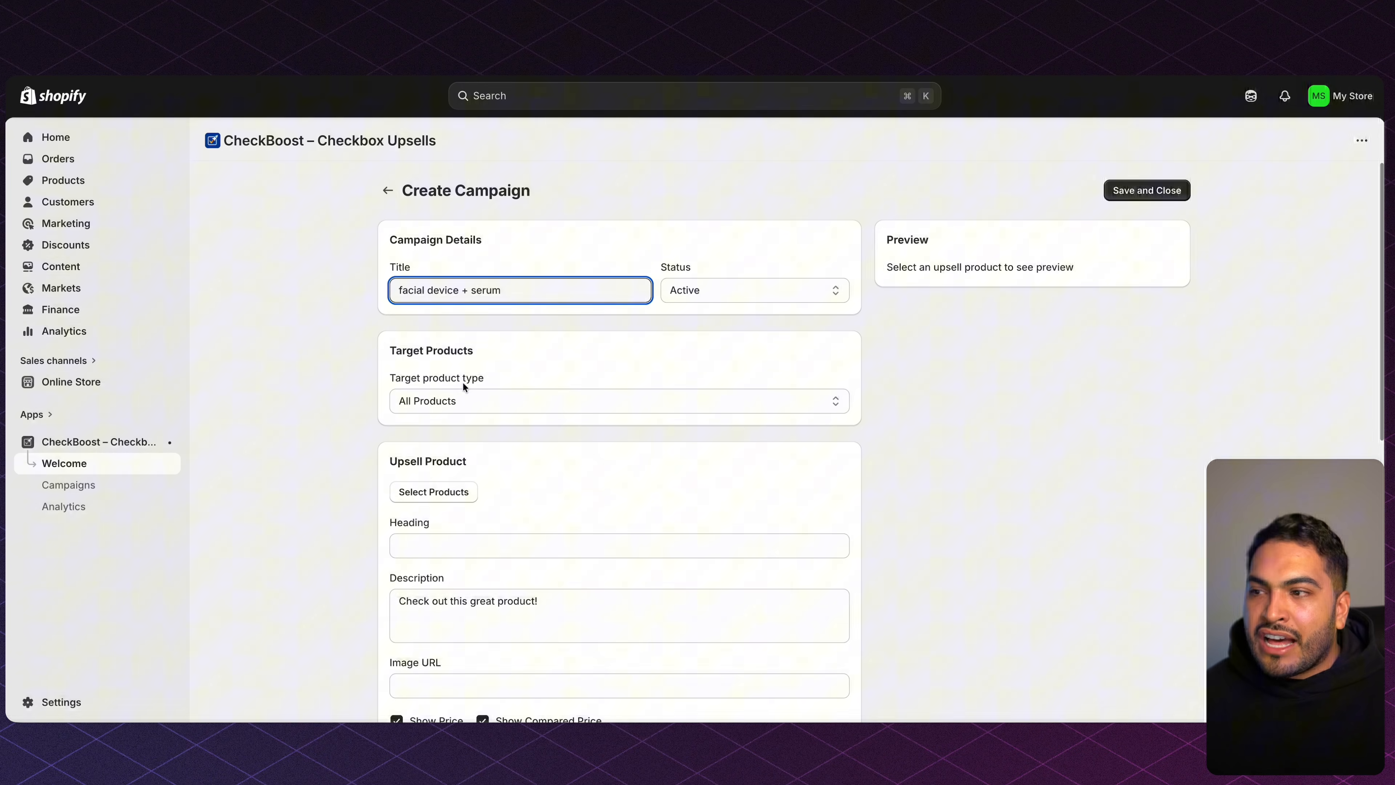
pyautogui.click(366, 440)
pyautogui.click(465, 401)
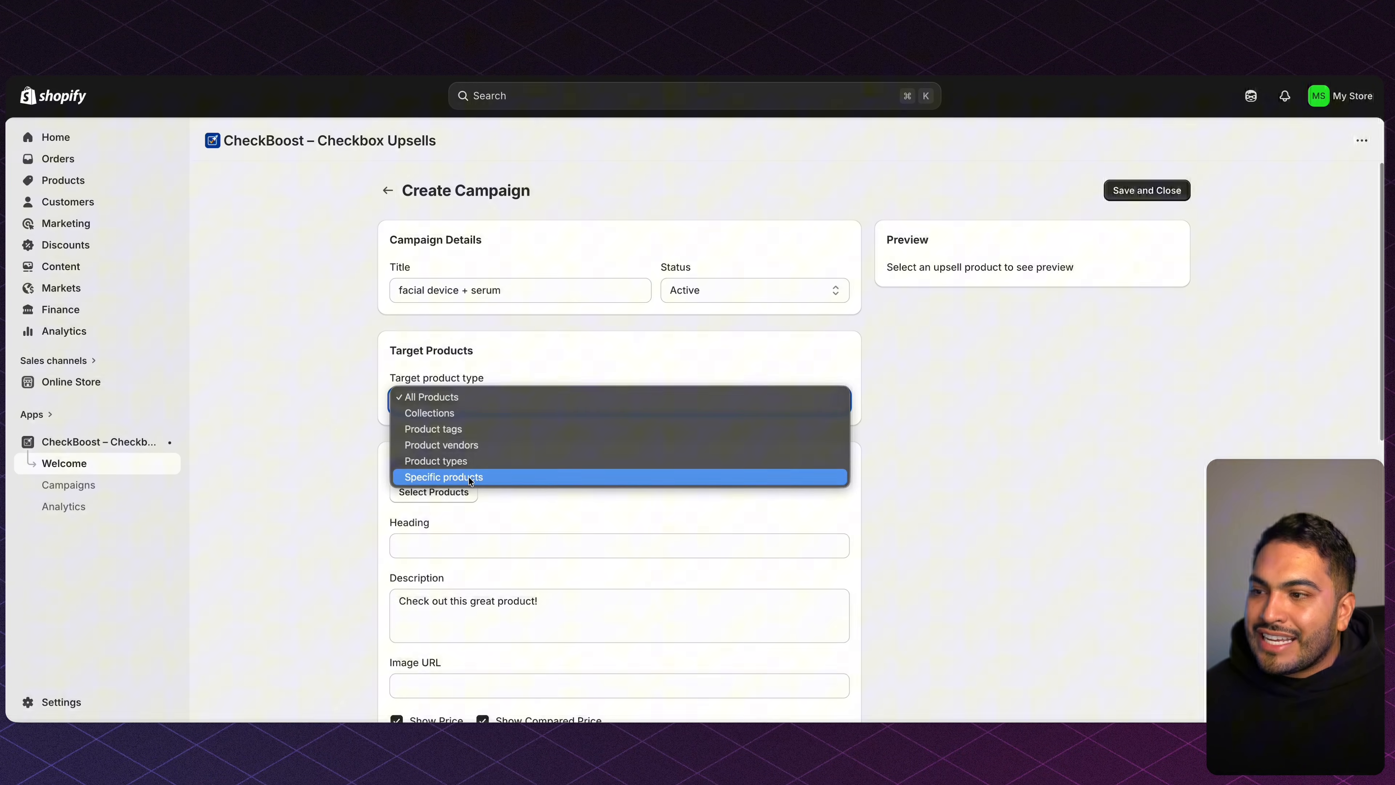
pyautogui.click(439, 480)
pyautogui.click(552, 436)
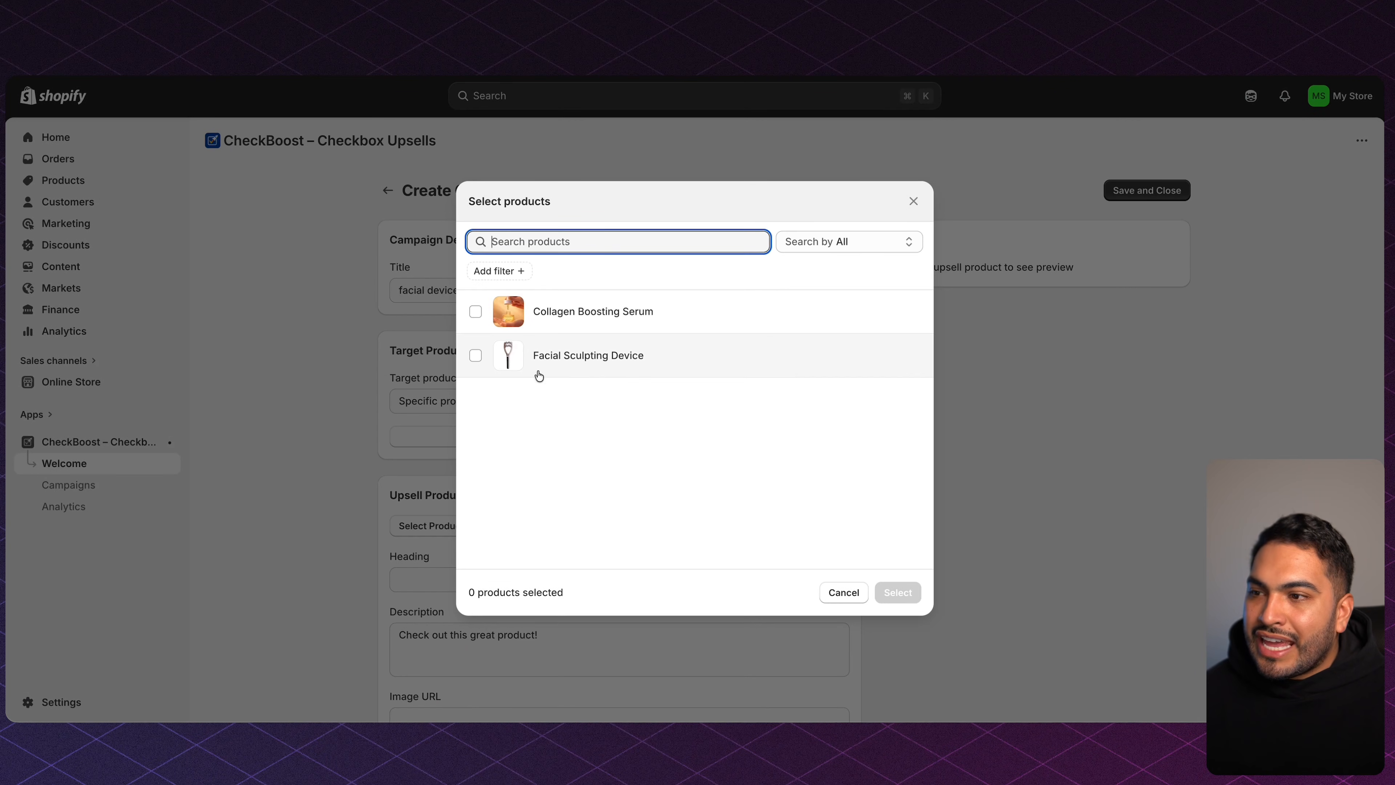
pyautogui.click(579, 360)
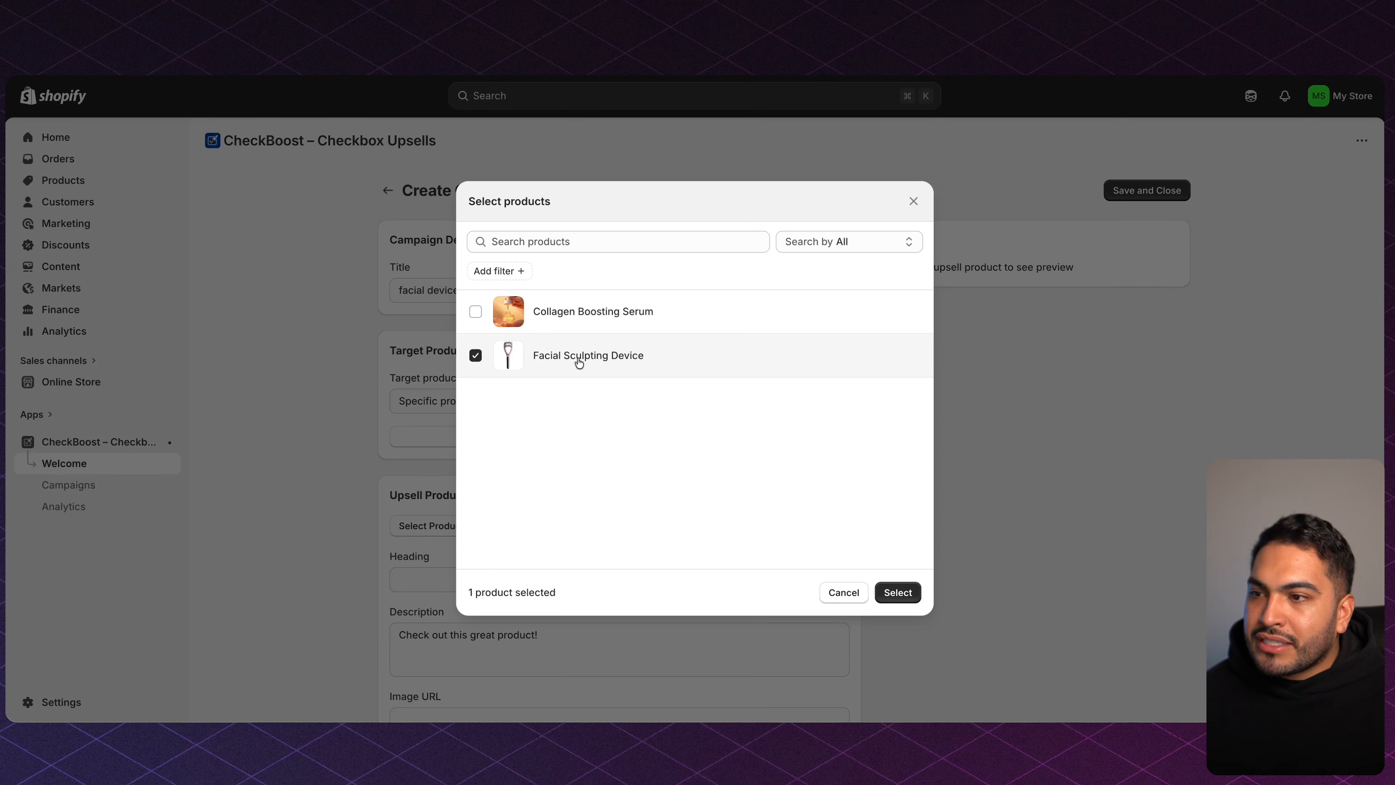
pyautogui.click(898, 592)
# Choose Collagen Boosting Serum as the upsell product.
pyautogui.click(432, 516)
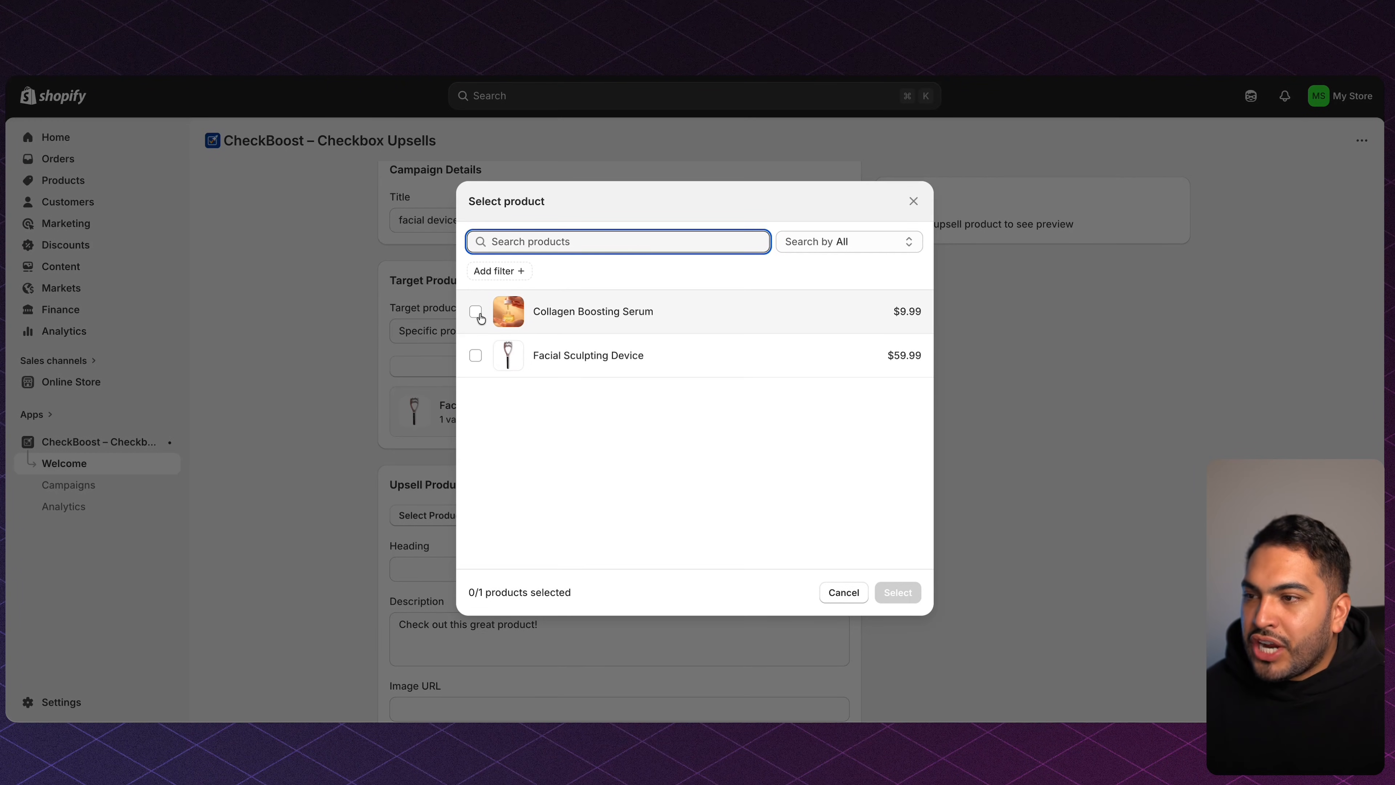
pyautogui.click(475, 312)
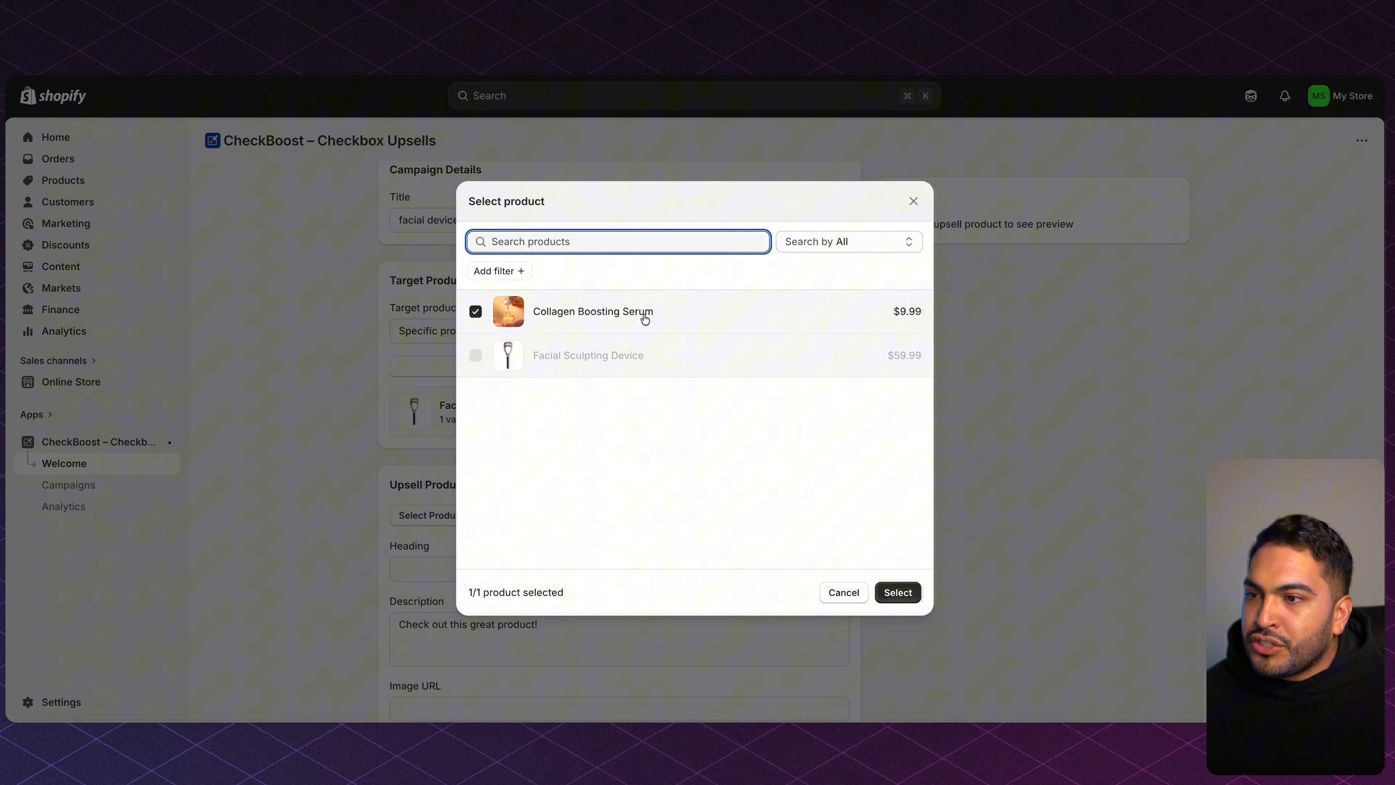
pyautogui.click(897, 592)
# Prefix the heading with 'Add' and set the description to '50% Off Limited Time Offer'.
pyautogui.scroll(-2, 1090, 260)
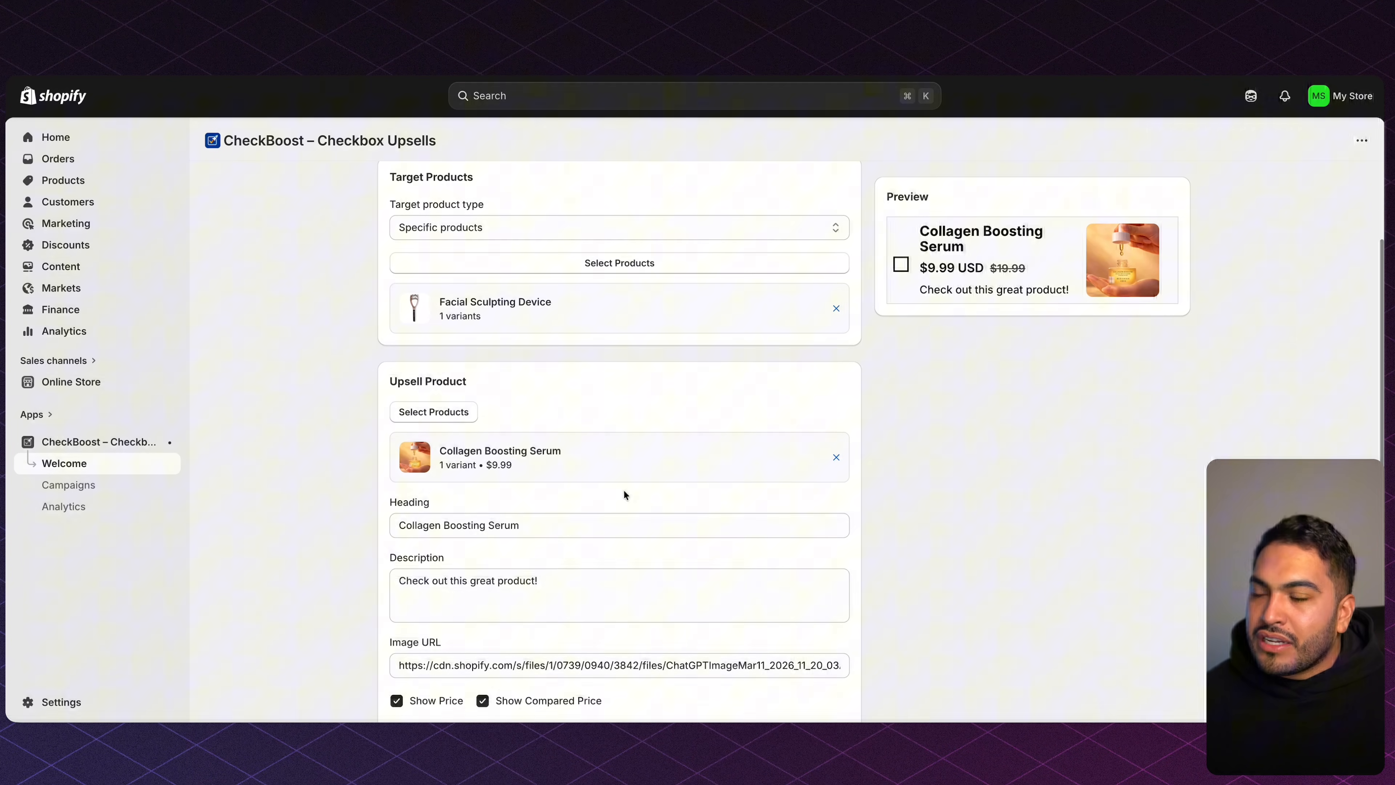
pyautogui.click(399, 526)
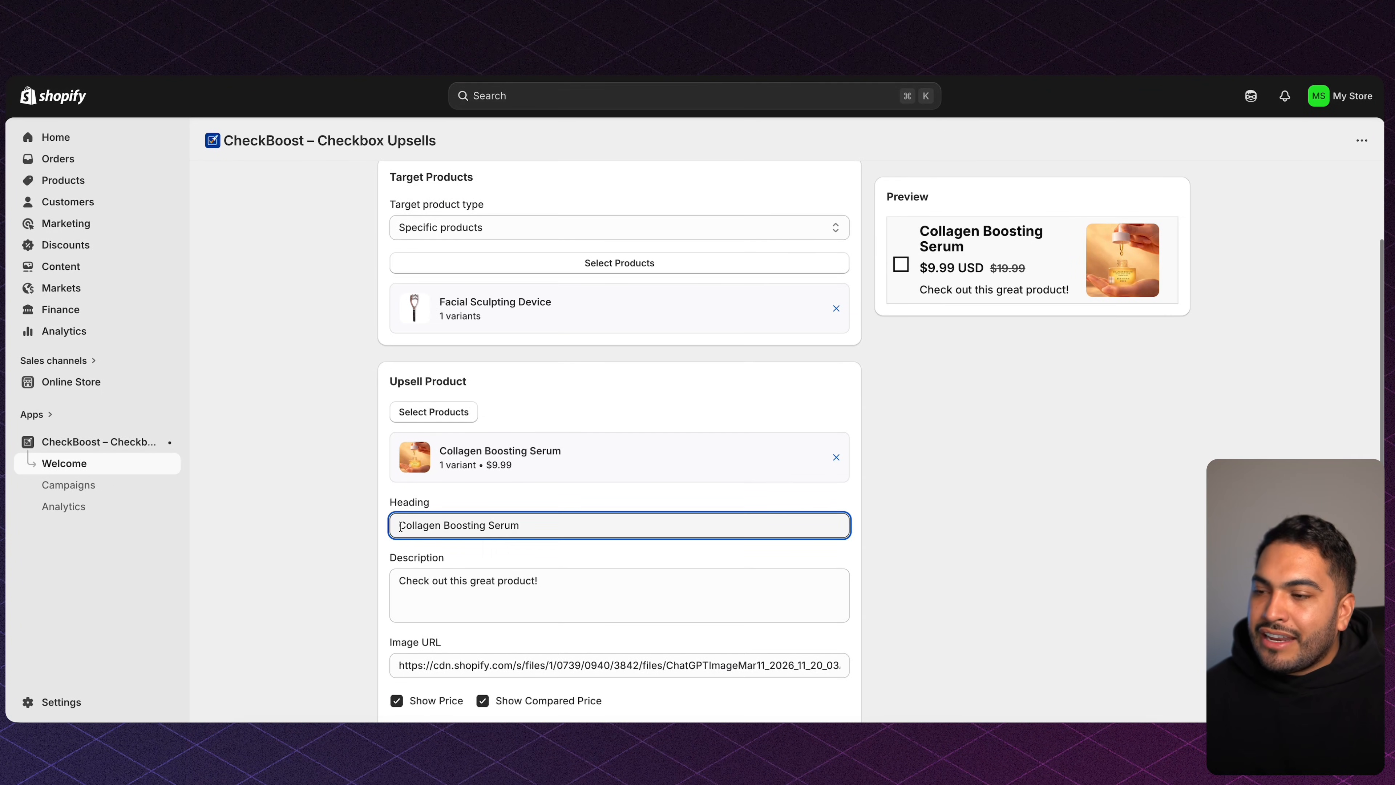
pyautogui.write('Add')
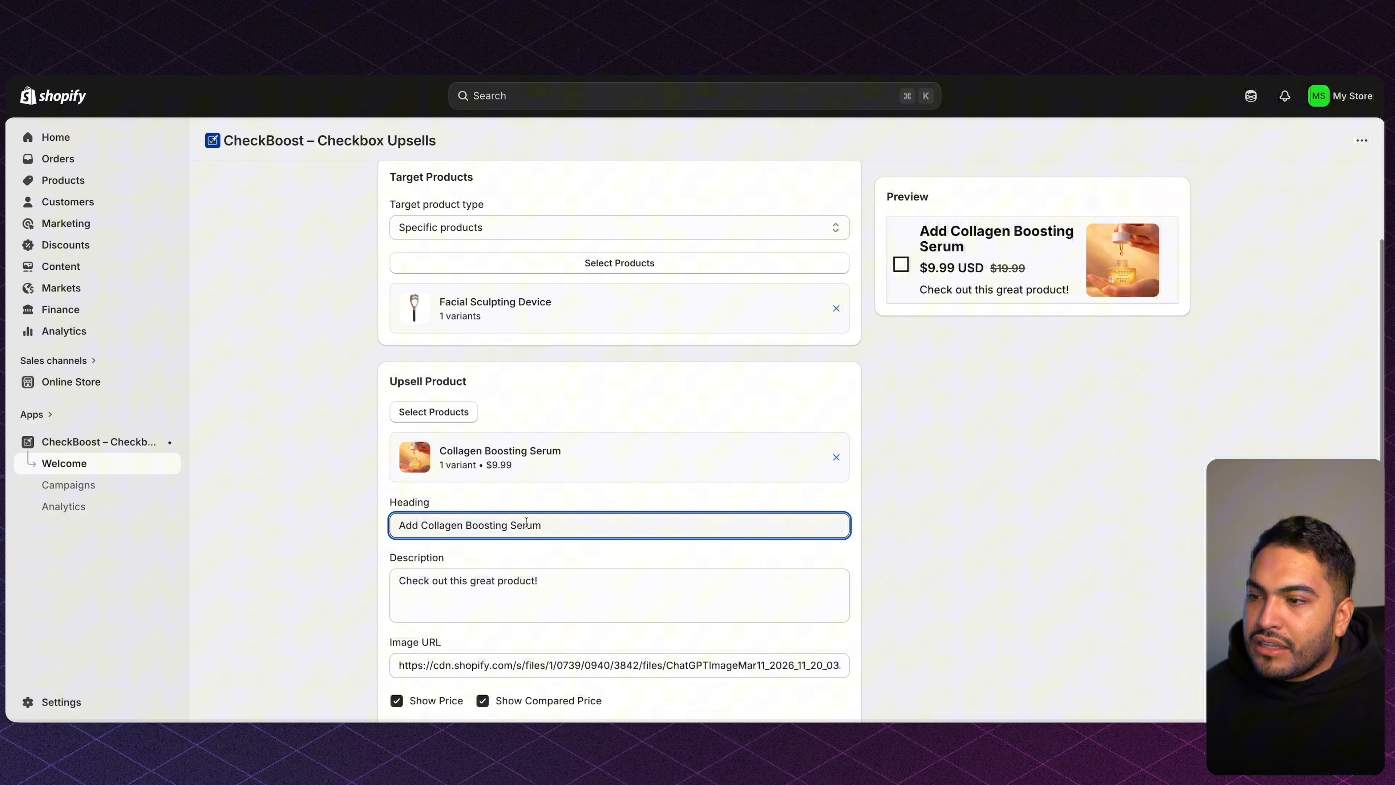
pyautogui.click(452, 612)
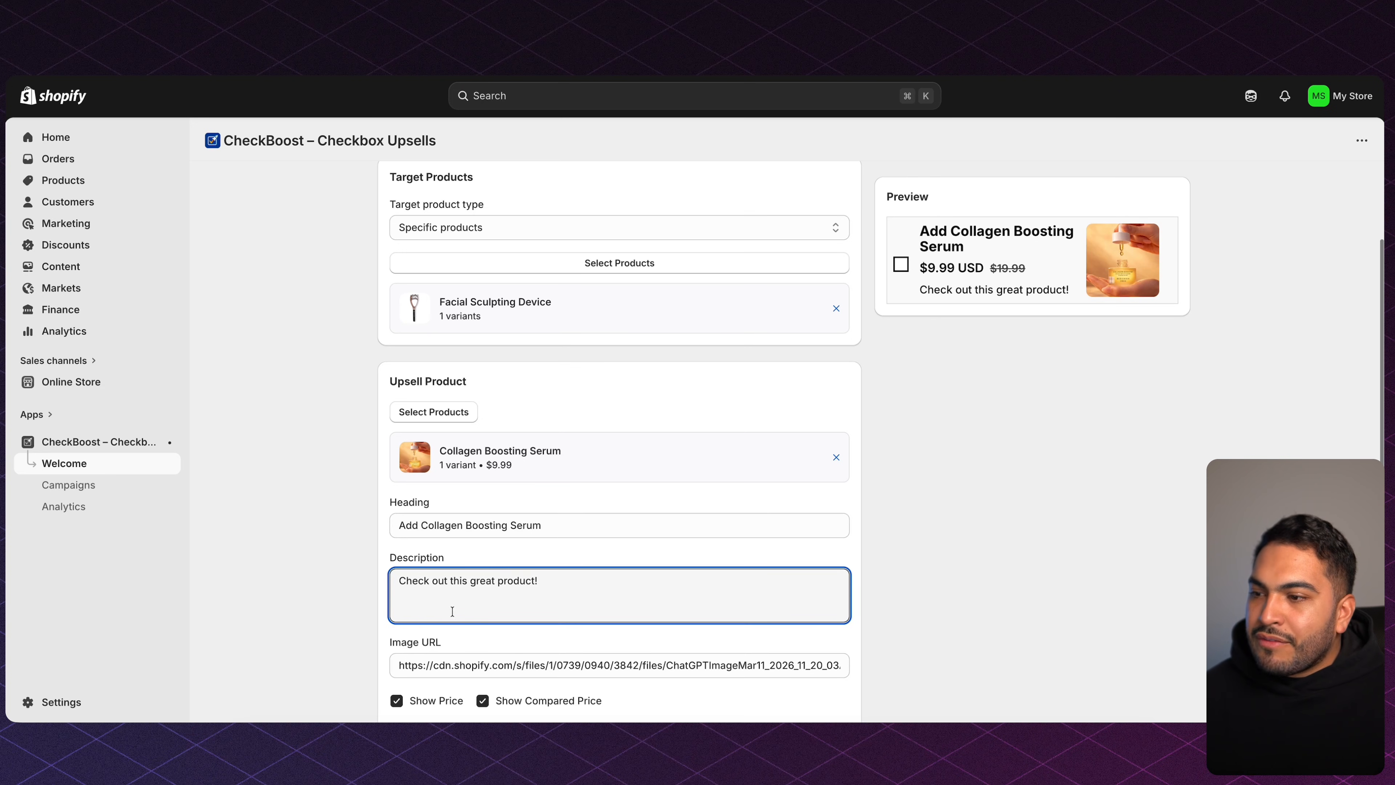
pyautogui.tripleClick(417, 589)
pyautogui.press('BackSpace')
pyautogui.write('50% Off Limited Time Offer')
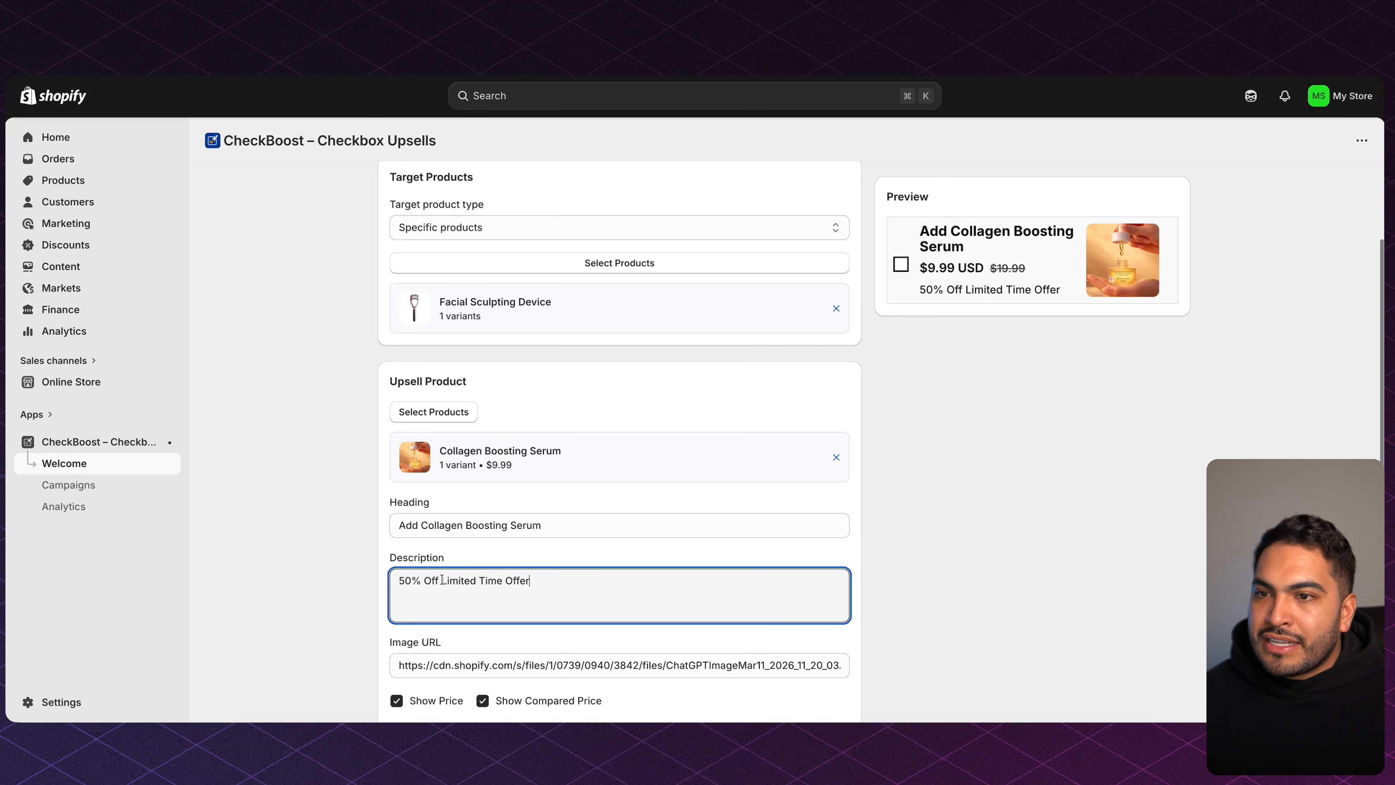
pyautogui.click(373, 563)
pyautogui.scroll(-2, 369, 543)
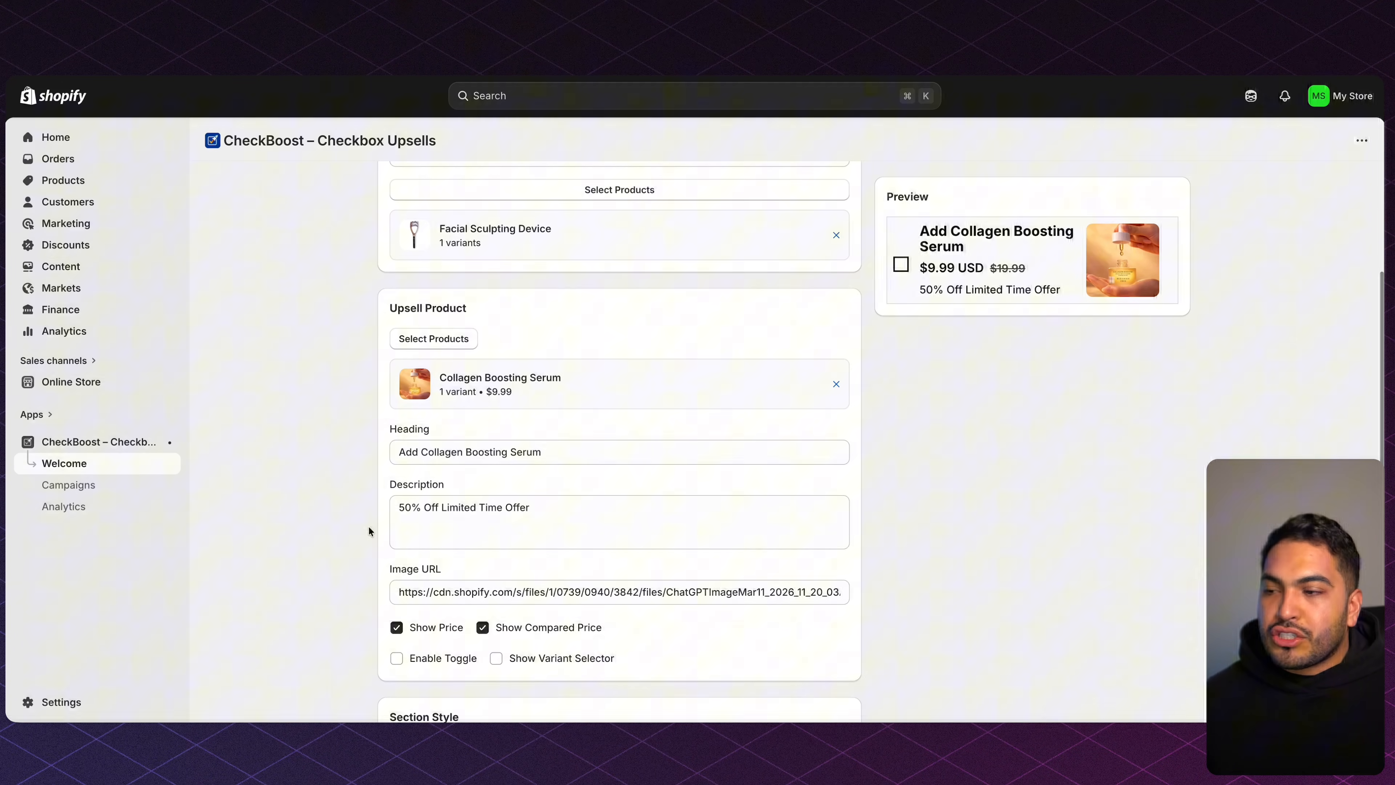
# Enable the toggle display, set the upsell padding to 0, and shrink the product image.
pyautogui.scroll(-1, 369, 532)
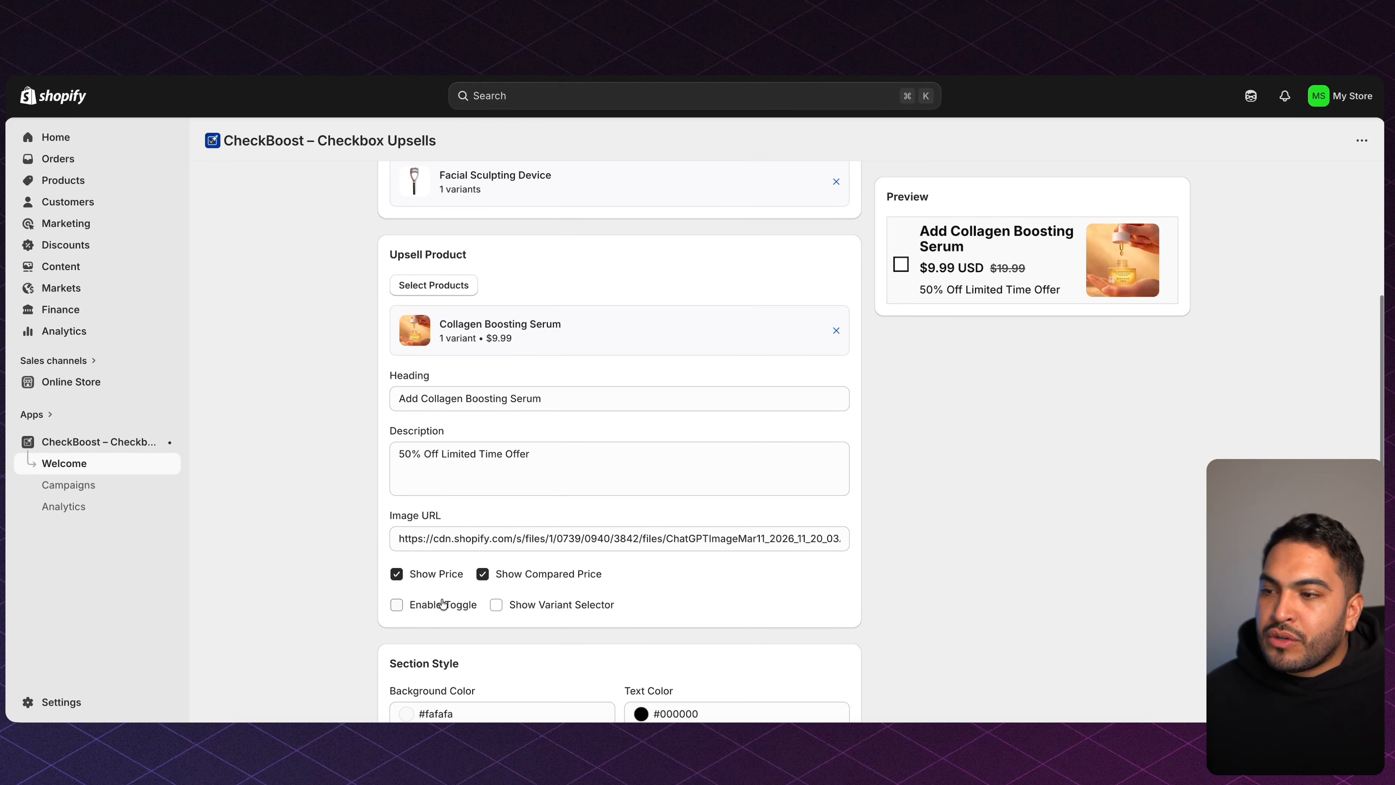
pyautogui.click(424, 606)
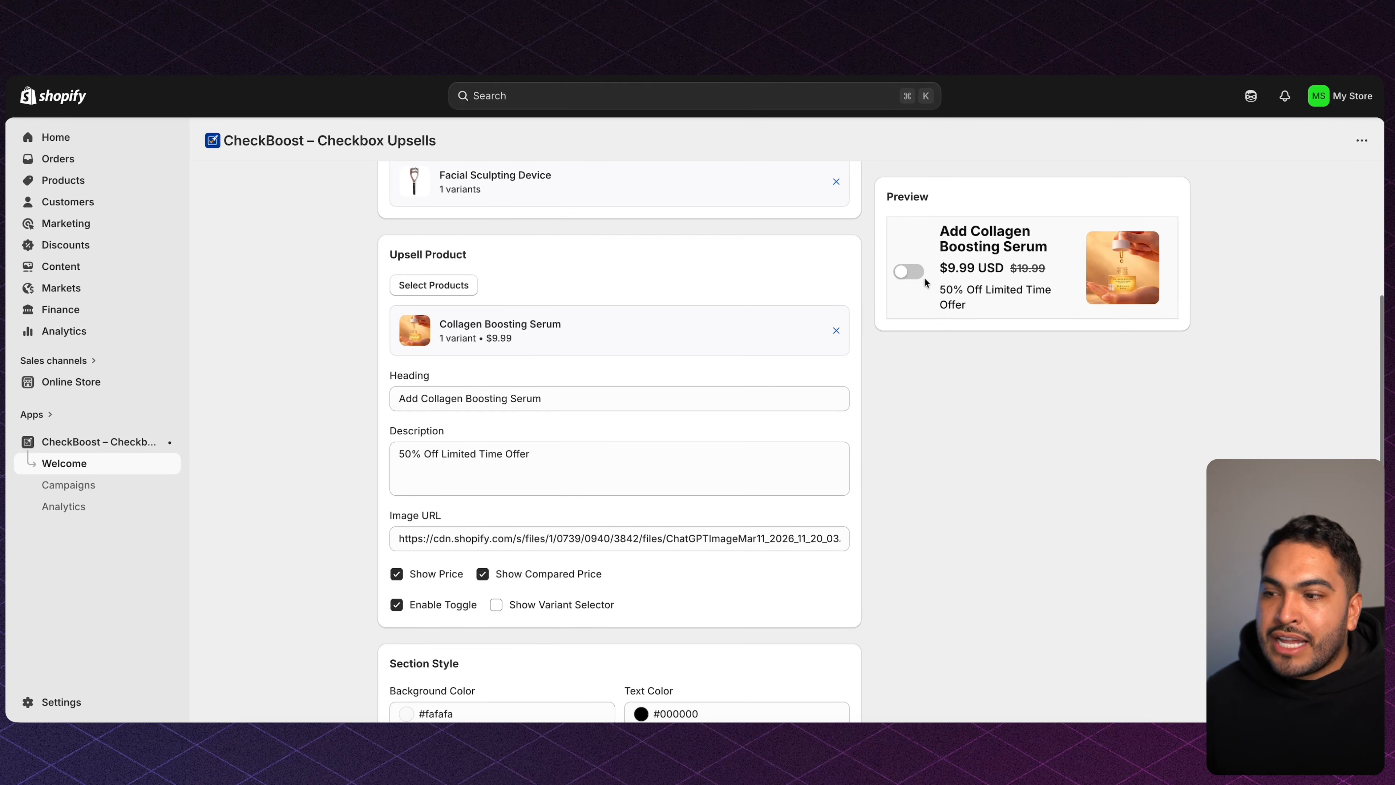
pyautogui.scroll(-7, 408, 408)
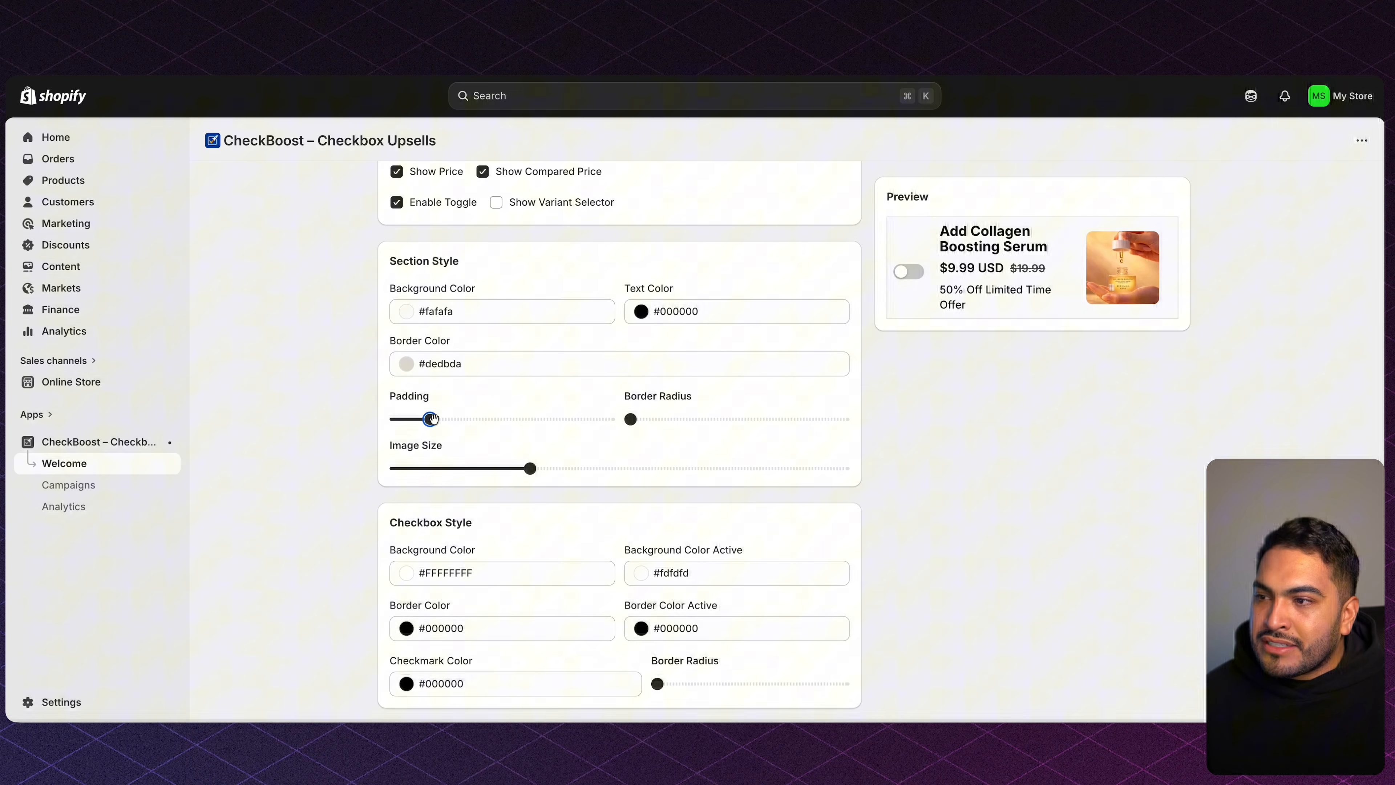
pyautogui.moveTo(430, 419); pyautogui.dragTo(394, 427)
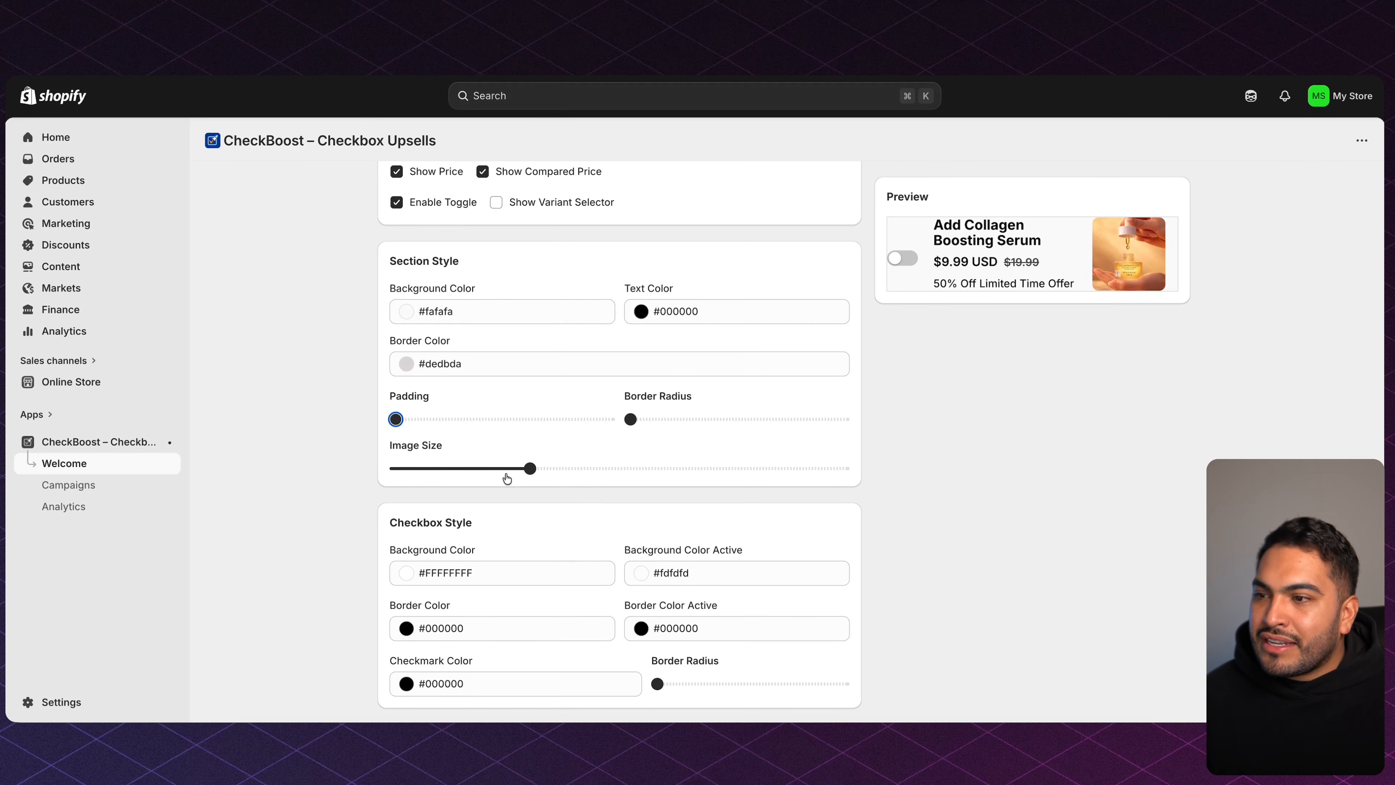
pyautogui.moveTo(529, 468); pyautogui.dragTo(479, 468)
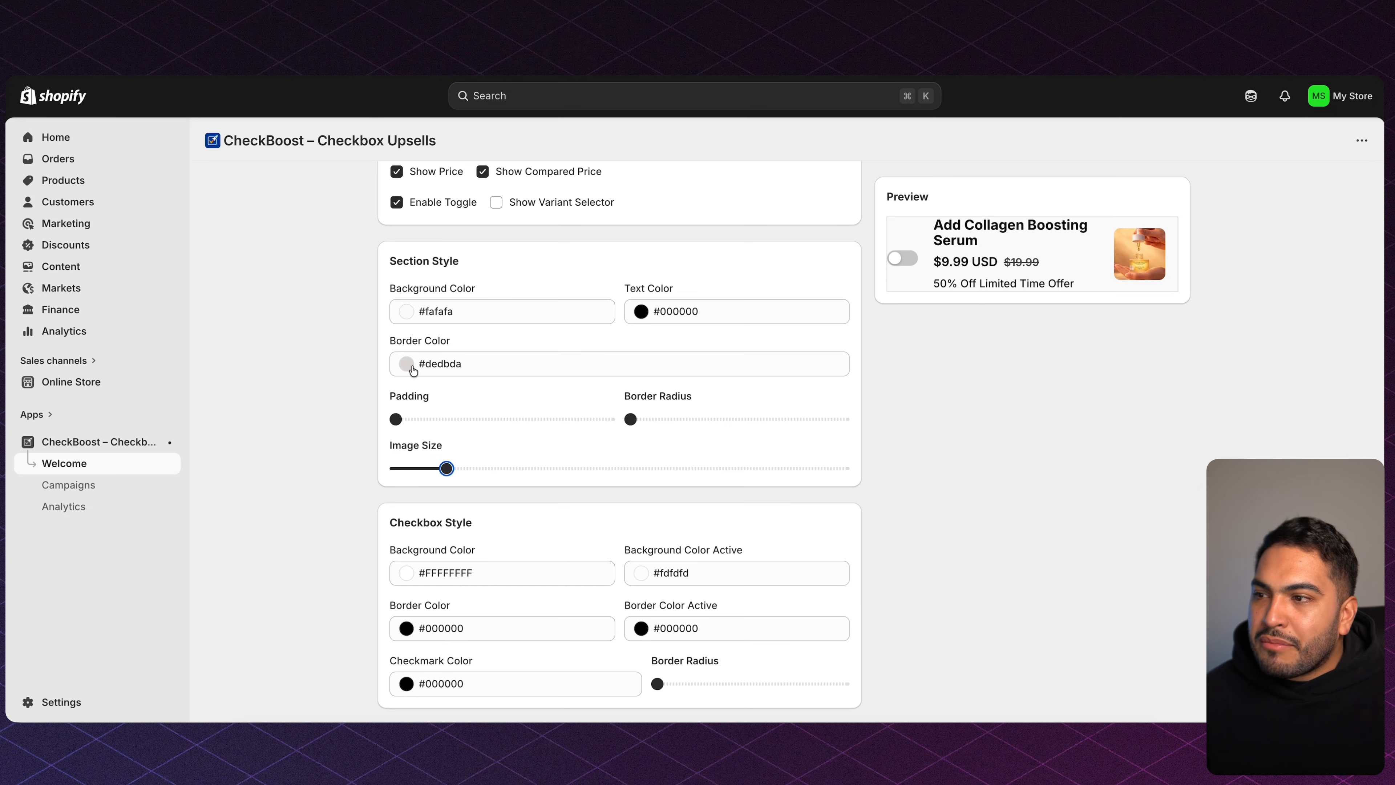
# Set the upsell border colour to white (#ffffff).
pyautogui.click(407, 364)
pyautogui.click(431, 405)
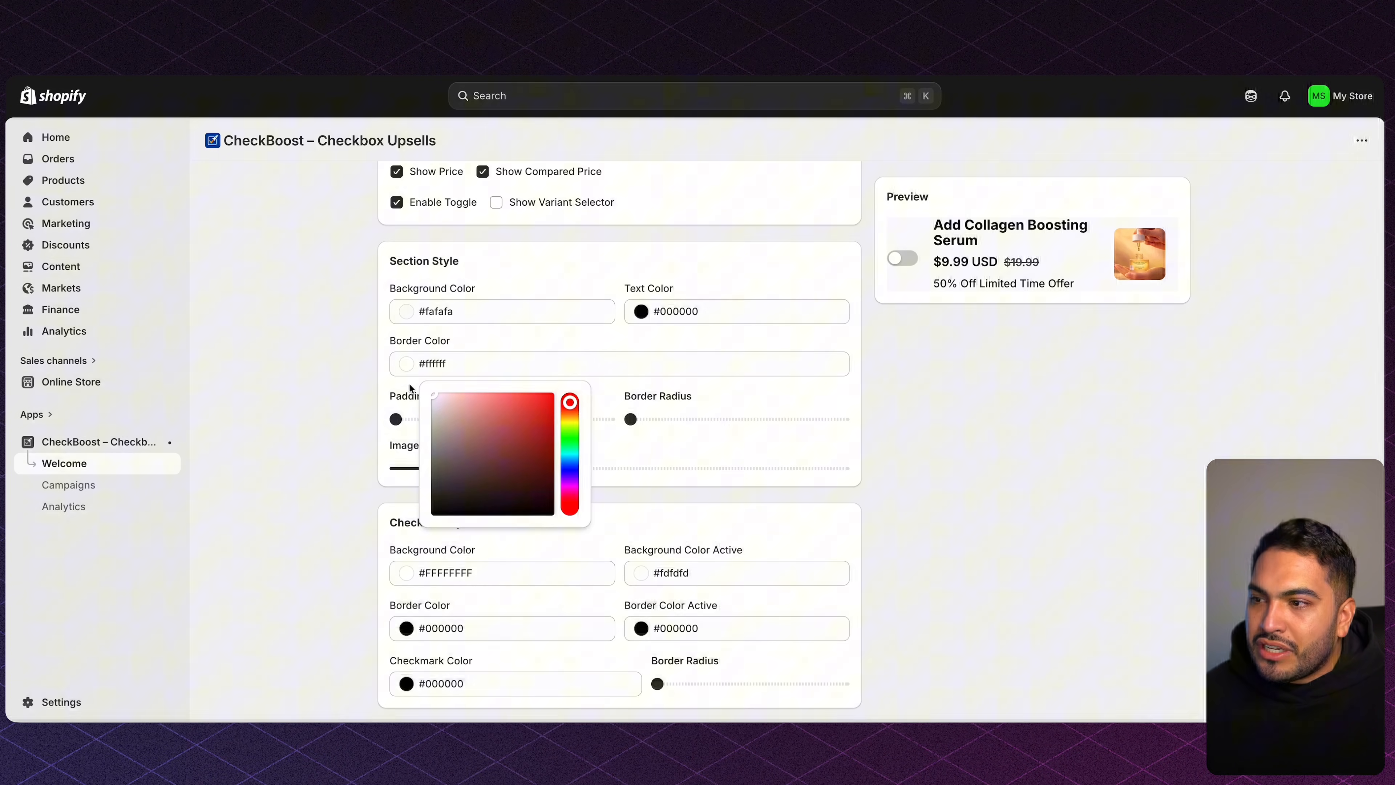
pyautogui.click(333, 375)
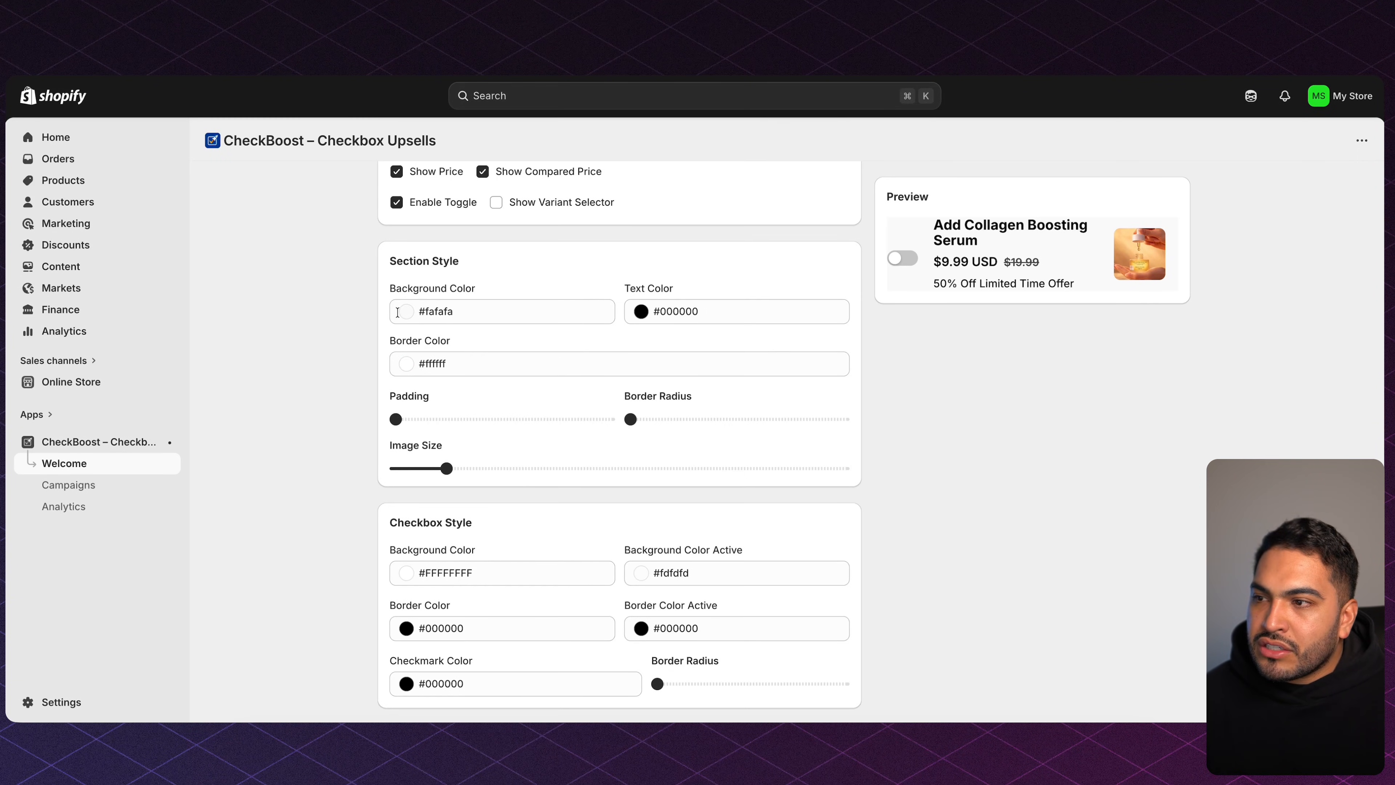
pyautogui.scroll(-1, 367, 327)
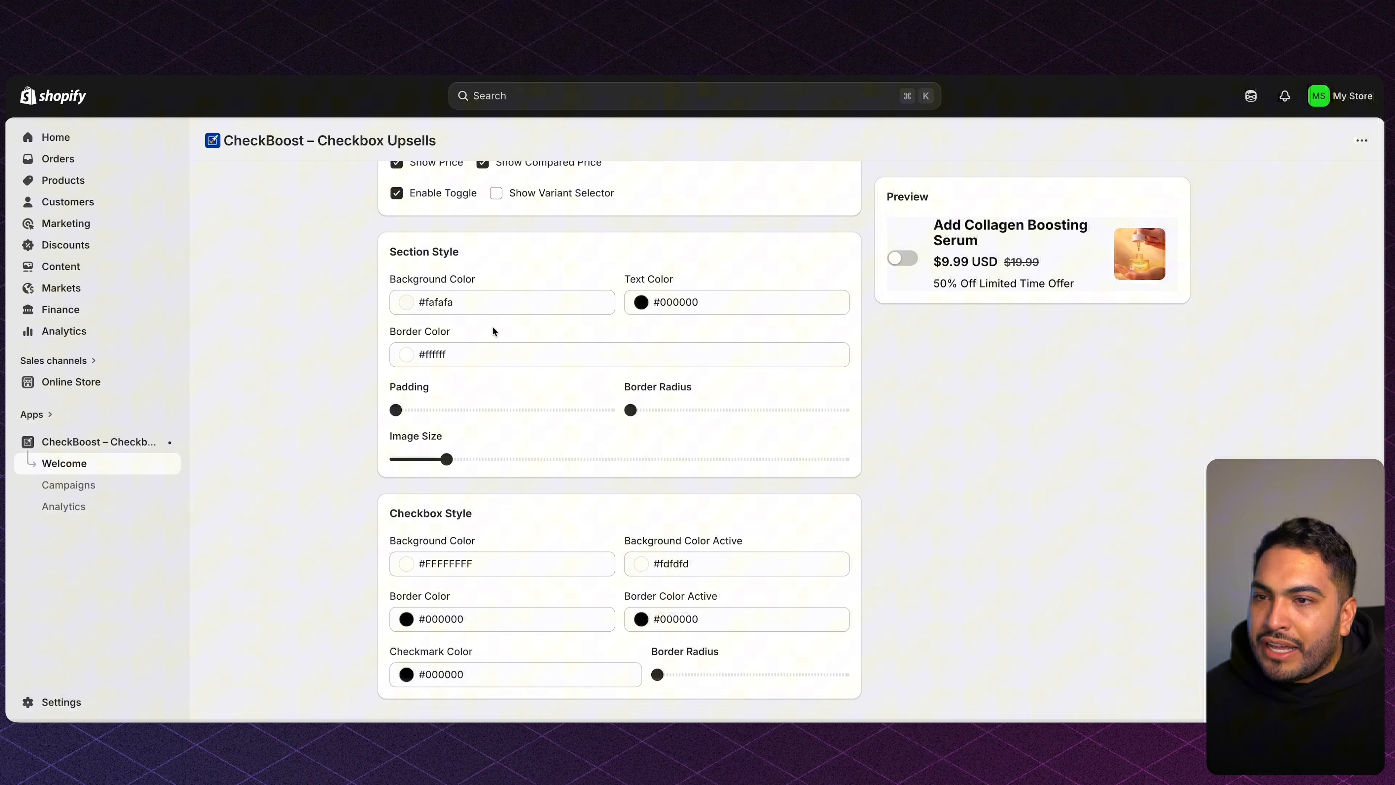
pyautogui.scroll(15, 491, 325)
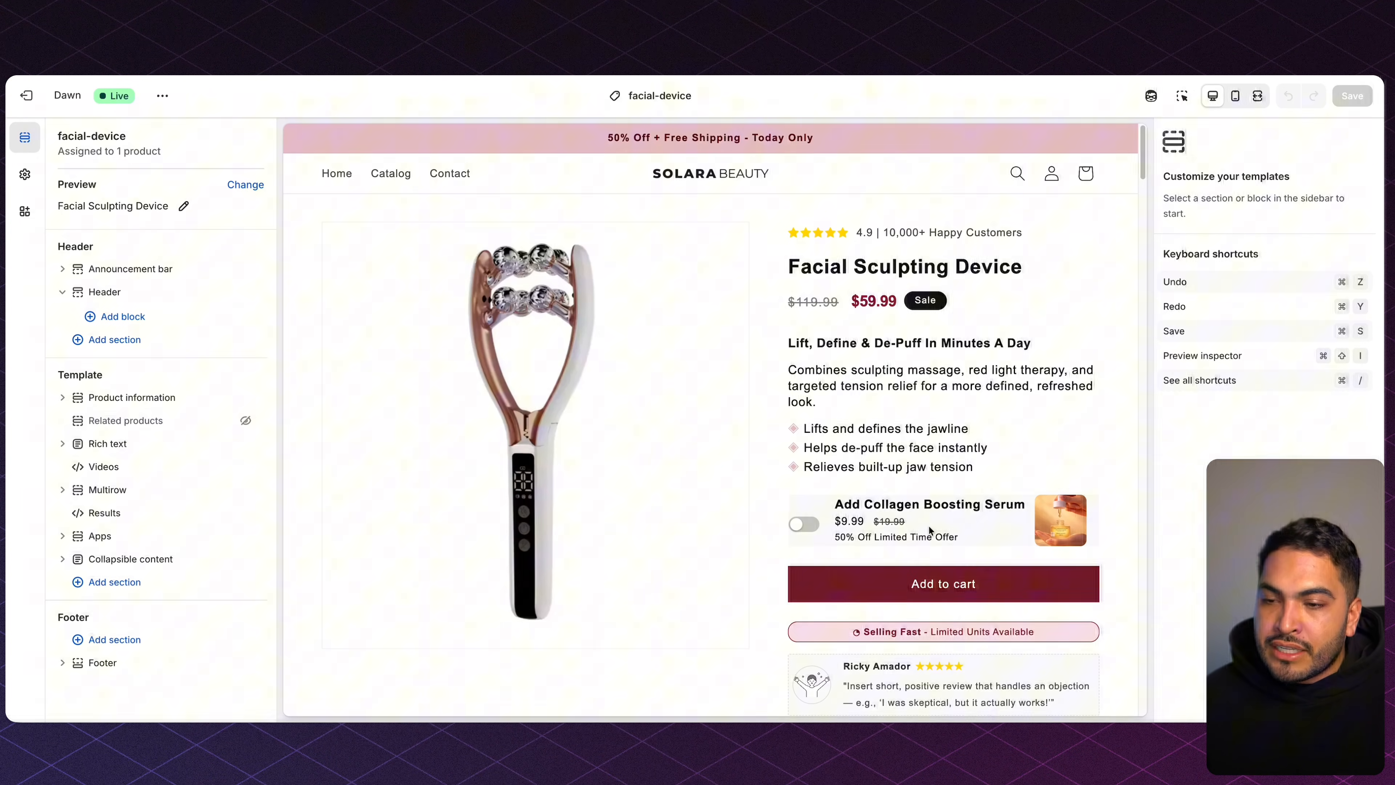
# Test the serum upsell checkbox on and off, leave it on, and highlight its offer line.
pyautogui.click(988, 521)
pyautogui.click(878, 519)
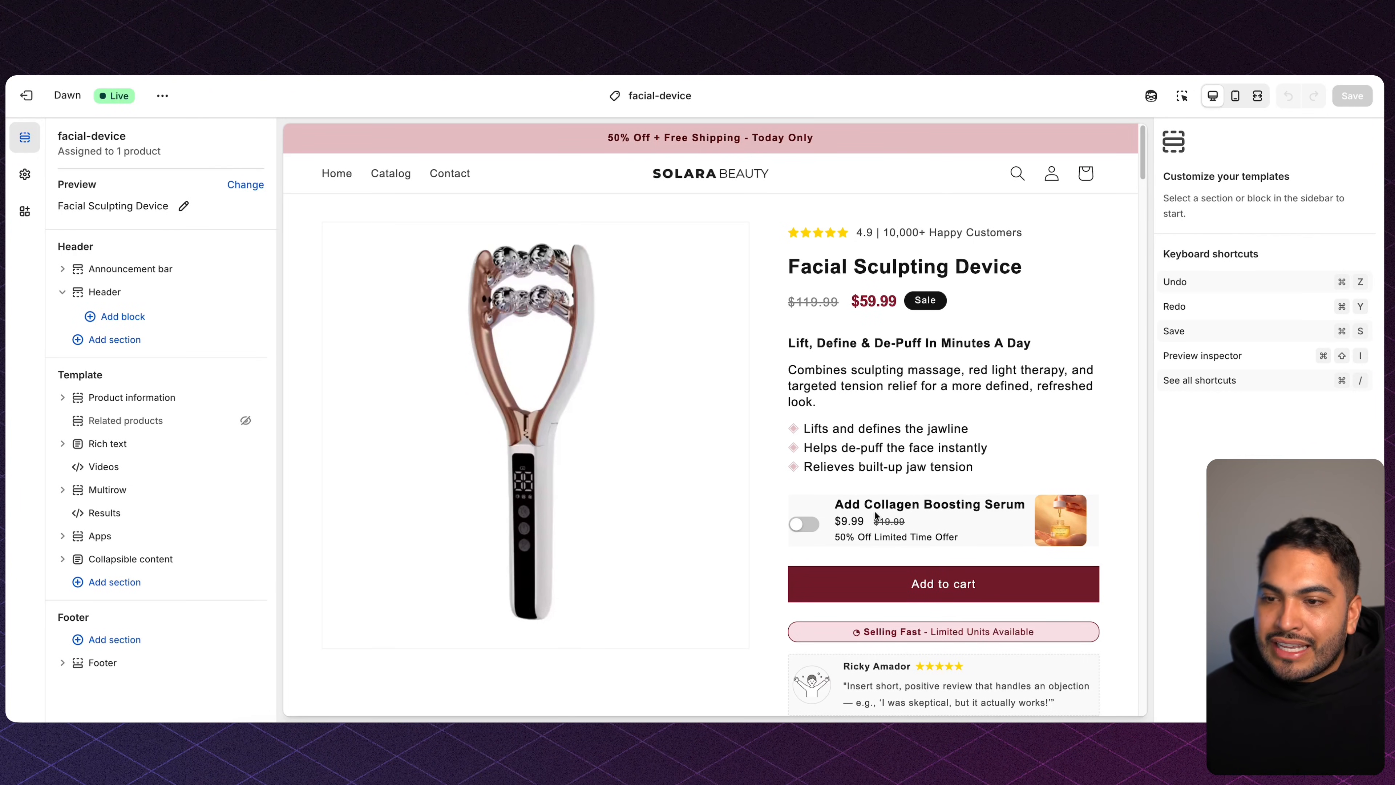
pyautogui.click(825, 504)
pyautogui.click(839, 525)
pyautogui.click(834, 519)
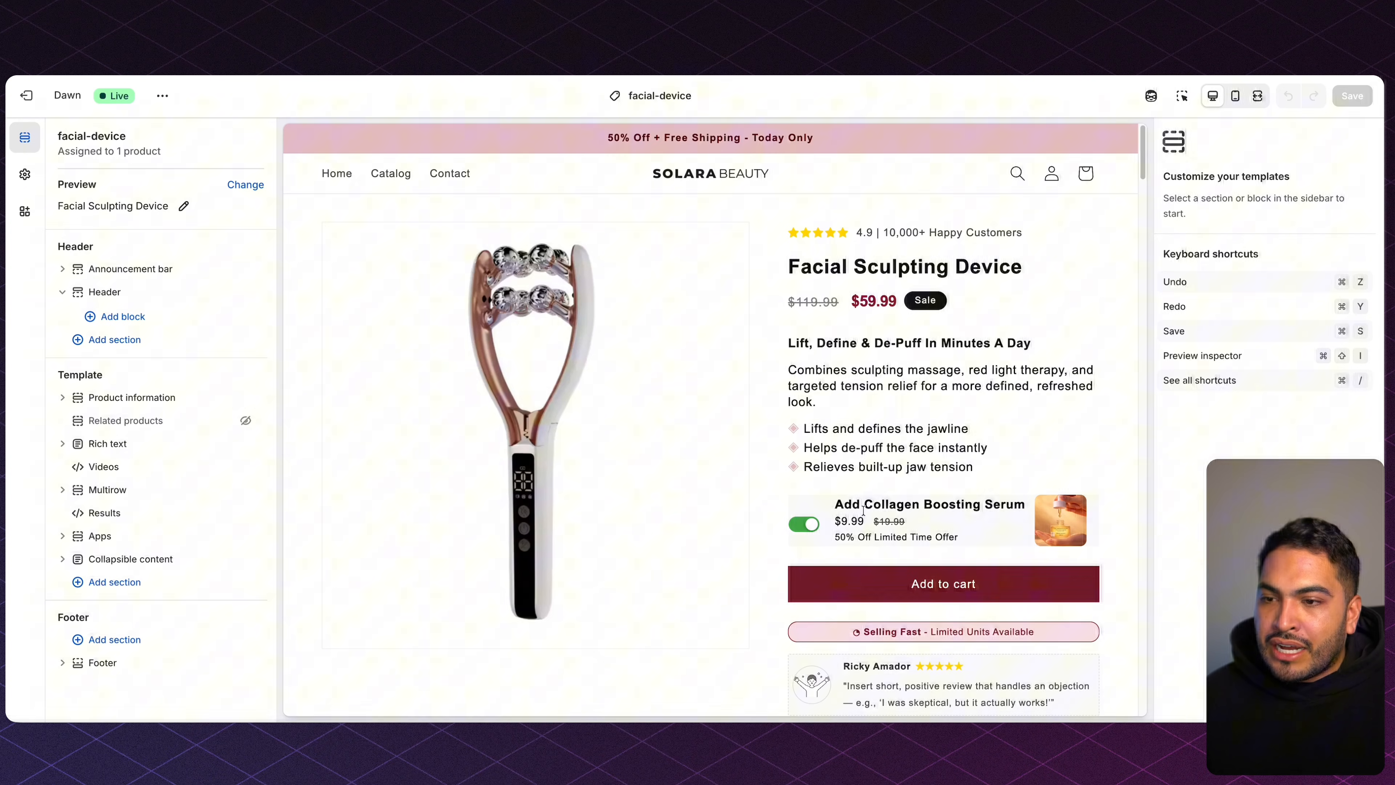
pyautogui.click(989, 521)
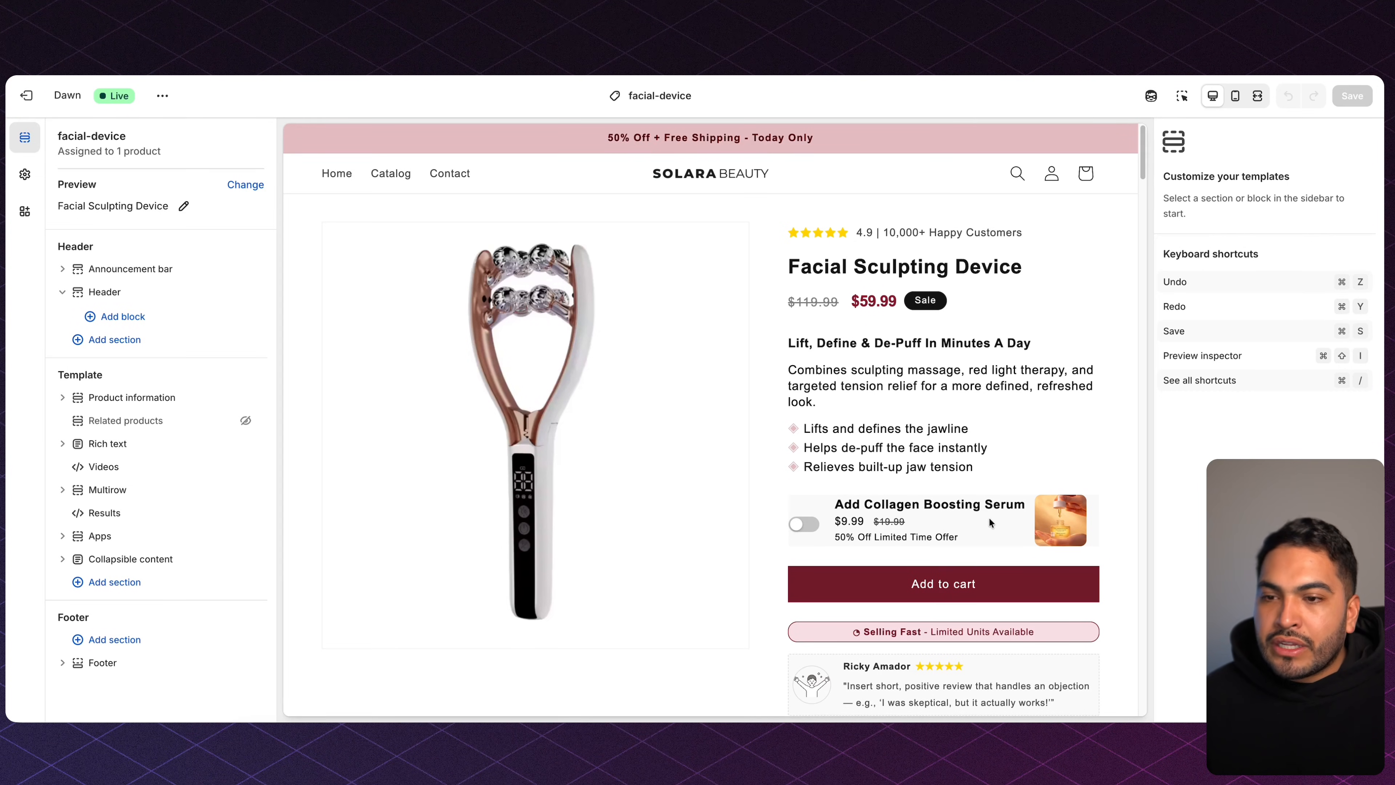
pyautogui.click(988, 521)
pyautogui.click(802, 526)
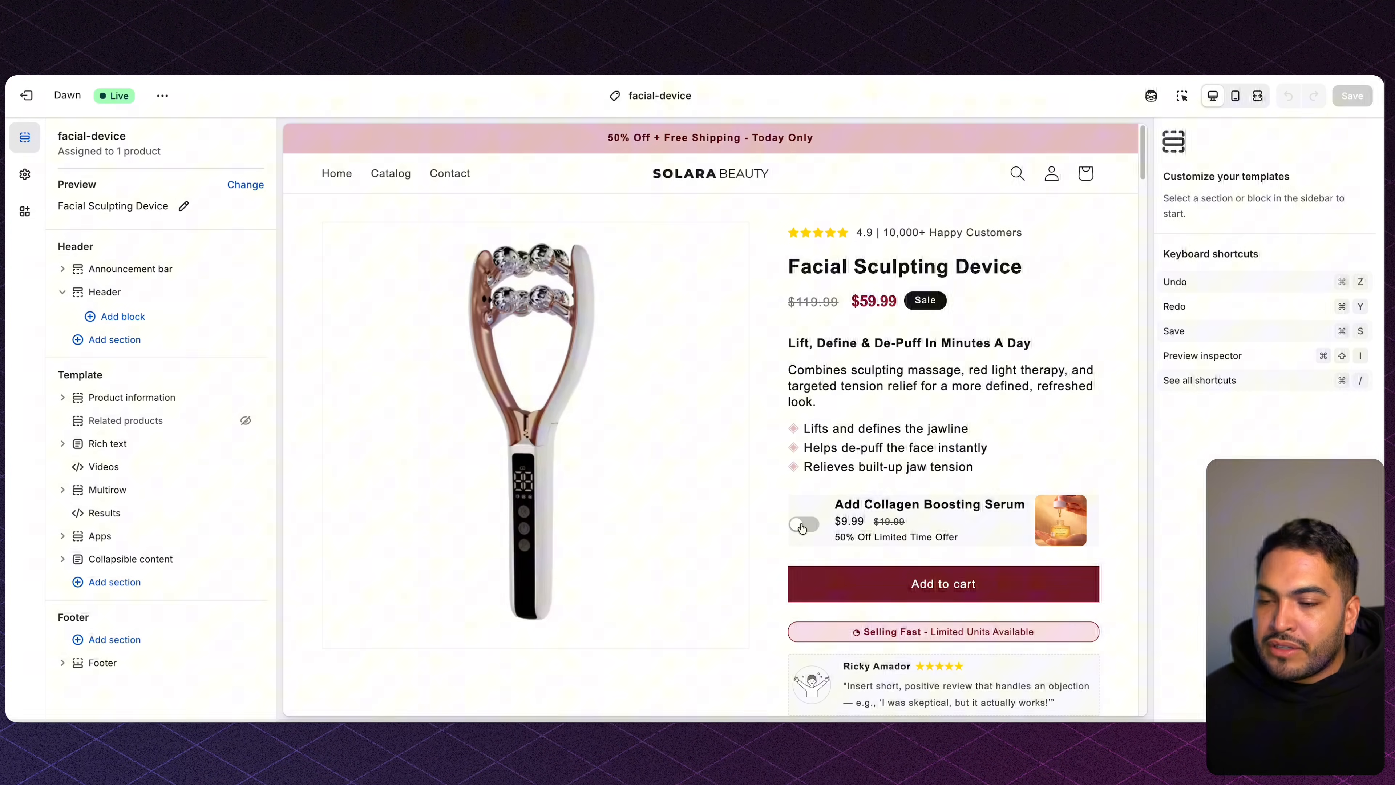
pyautogui.click(802, 526)
pyautogui.moveTo(961, 538); pyautogui.dragTo(861, 554)
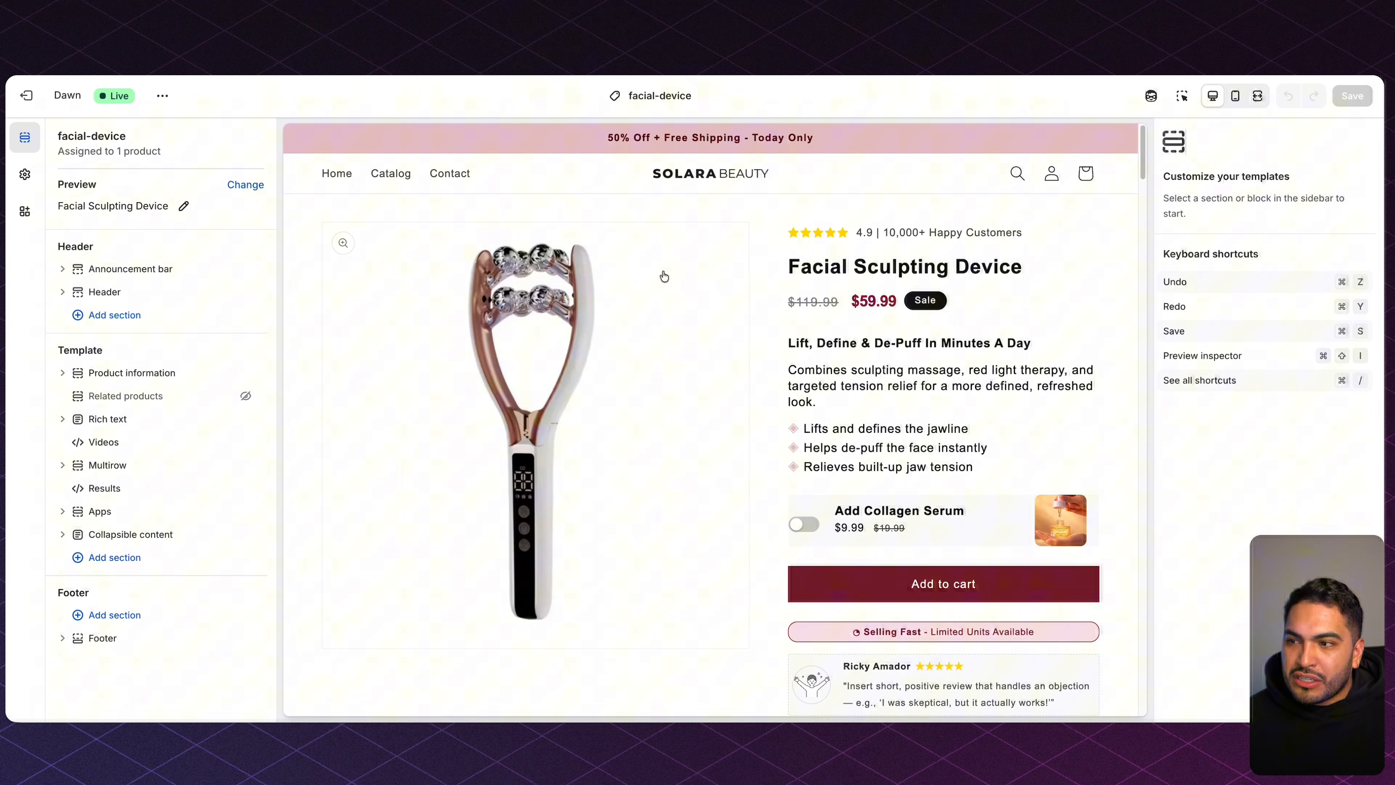
# Open the Social Proof block's code under Product information and highlight the placeholder review text.
pyautogui.scroll(-8, 775, 303)
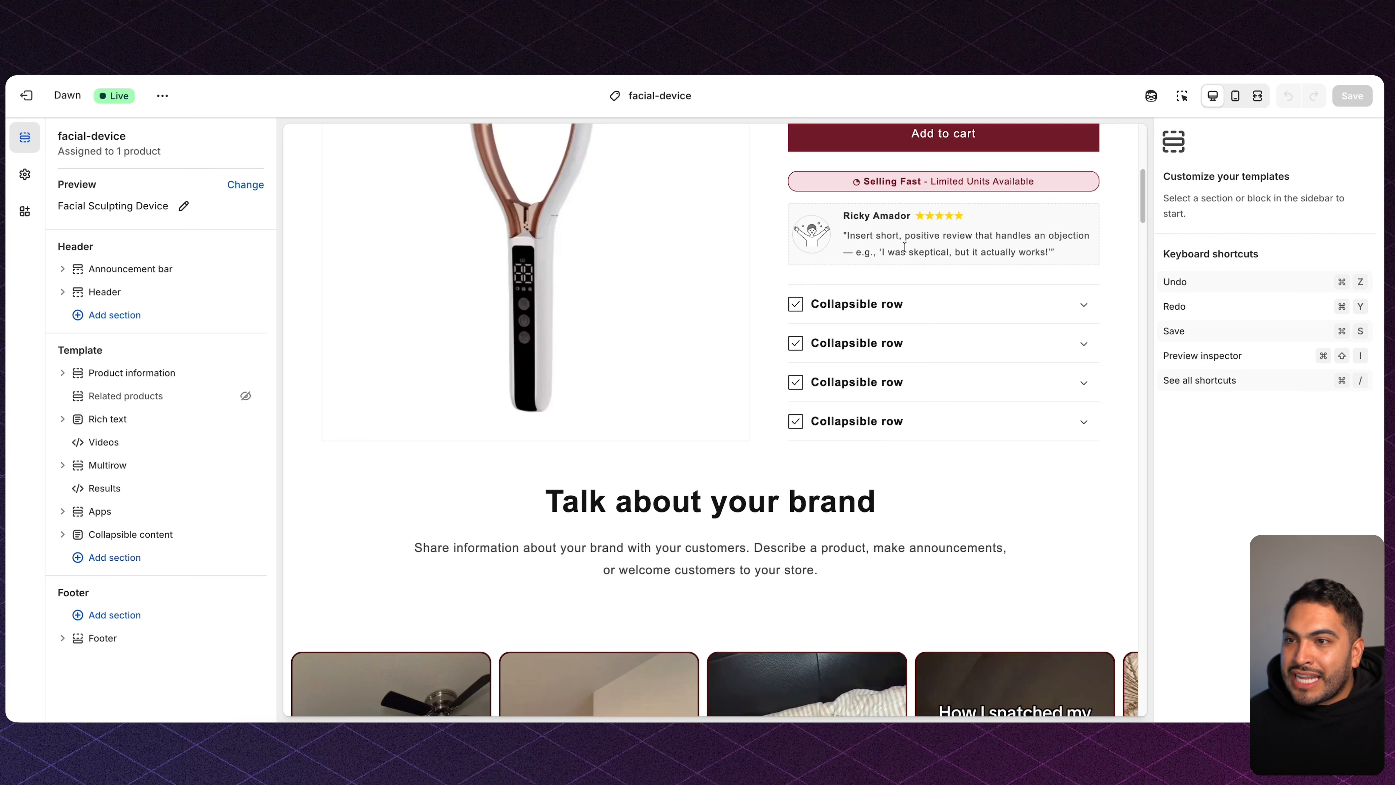
pyautogui.scroll(-5, 708, 502)
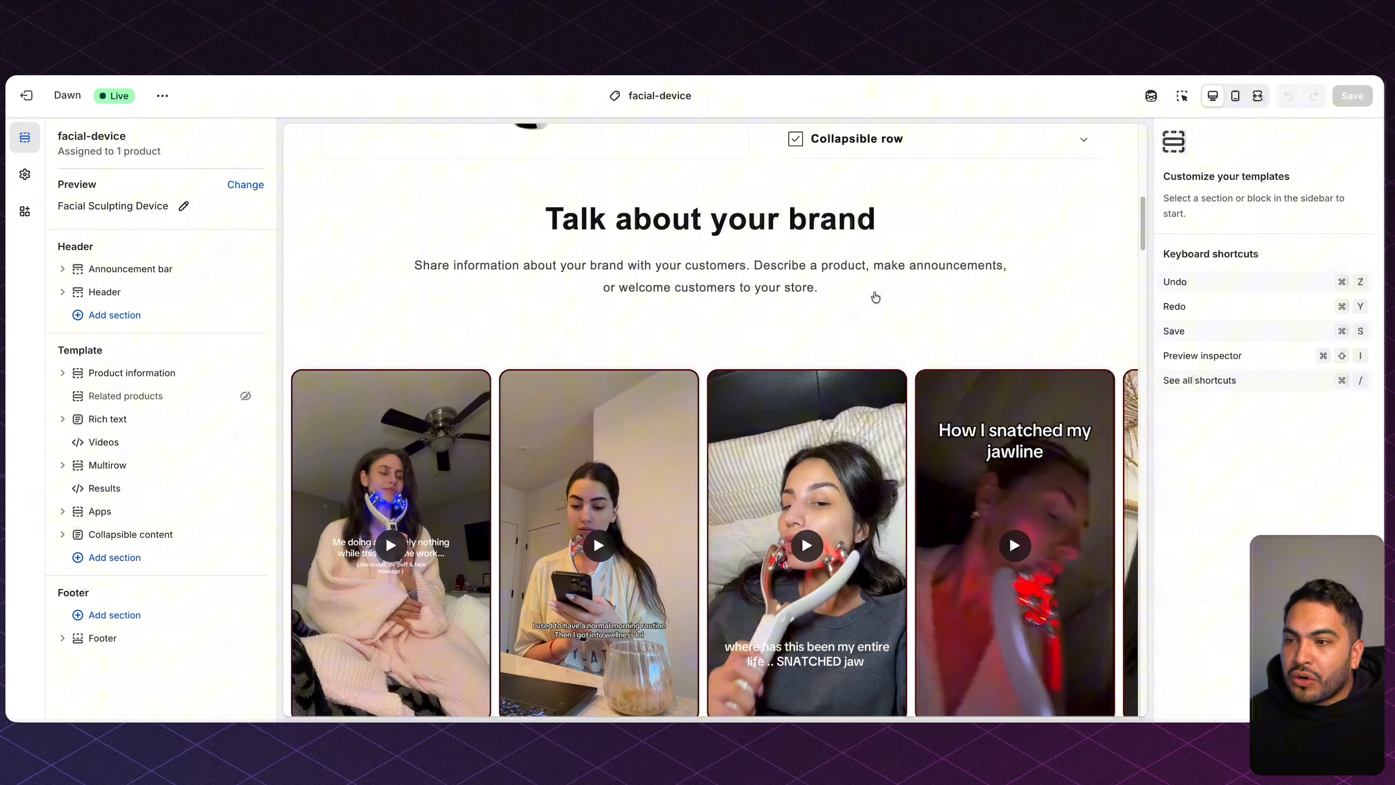
pyautogui.scroll(-11, 708, 502)
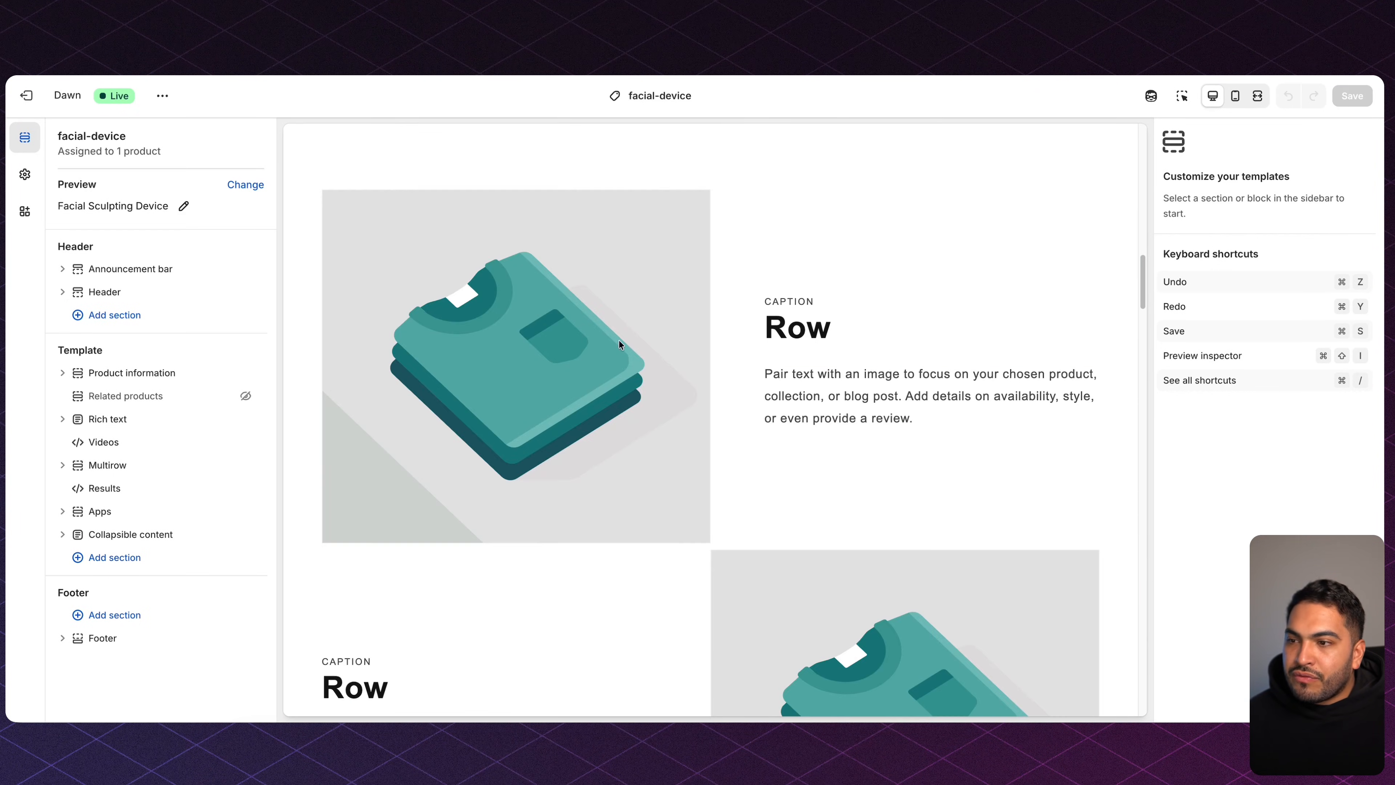
pyautogui.scroll(-5, 769, 397)
pyautogui.scroll(15, 769, 397)
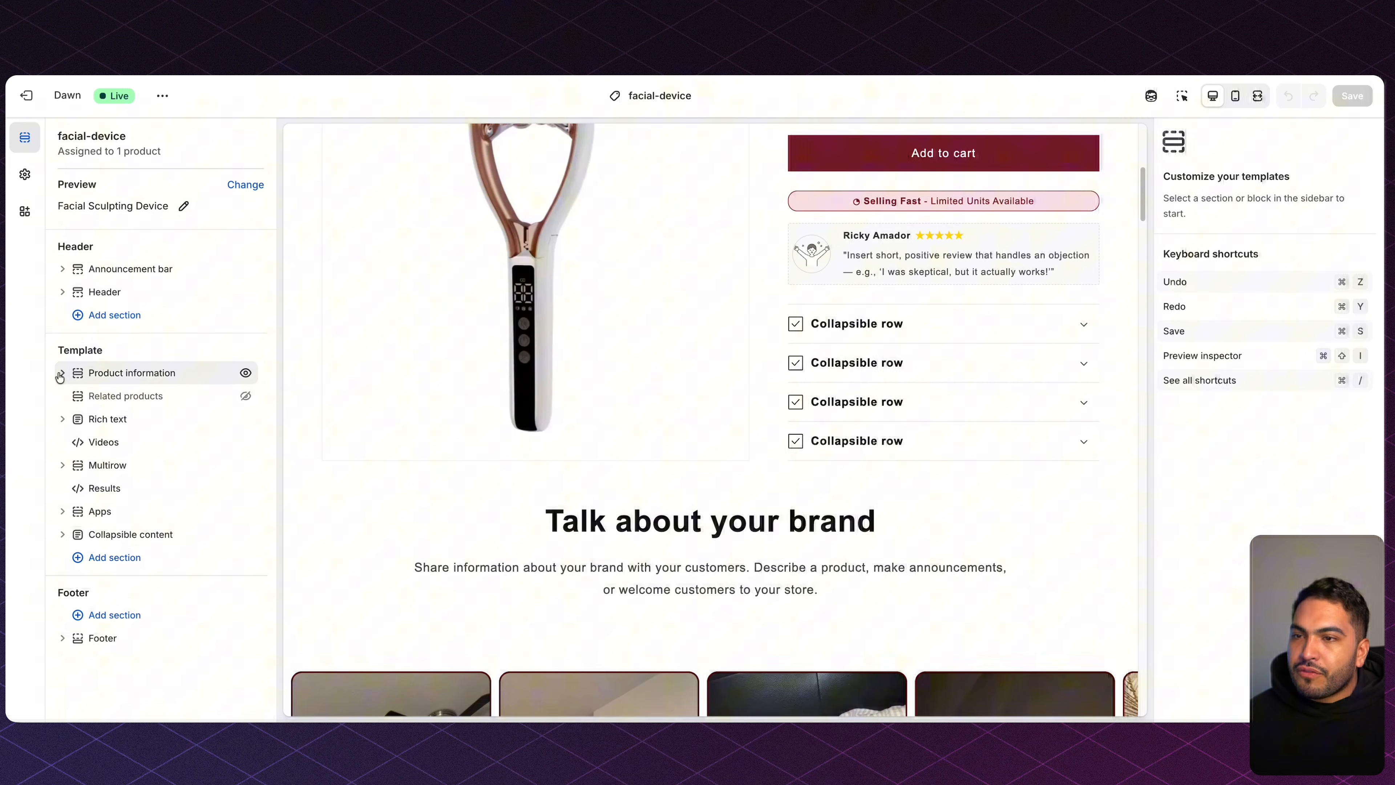
pyautogui.click(120, 380)
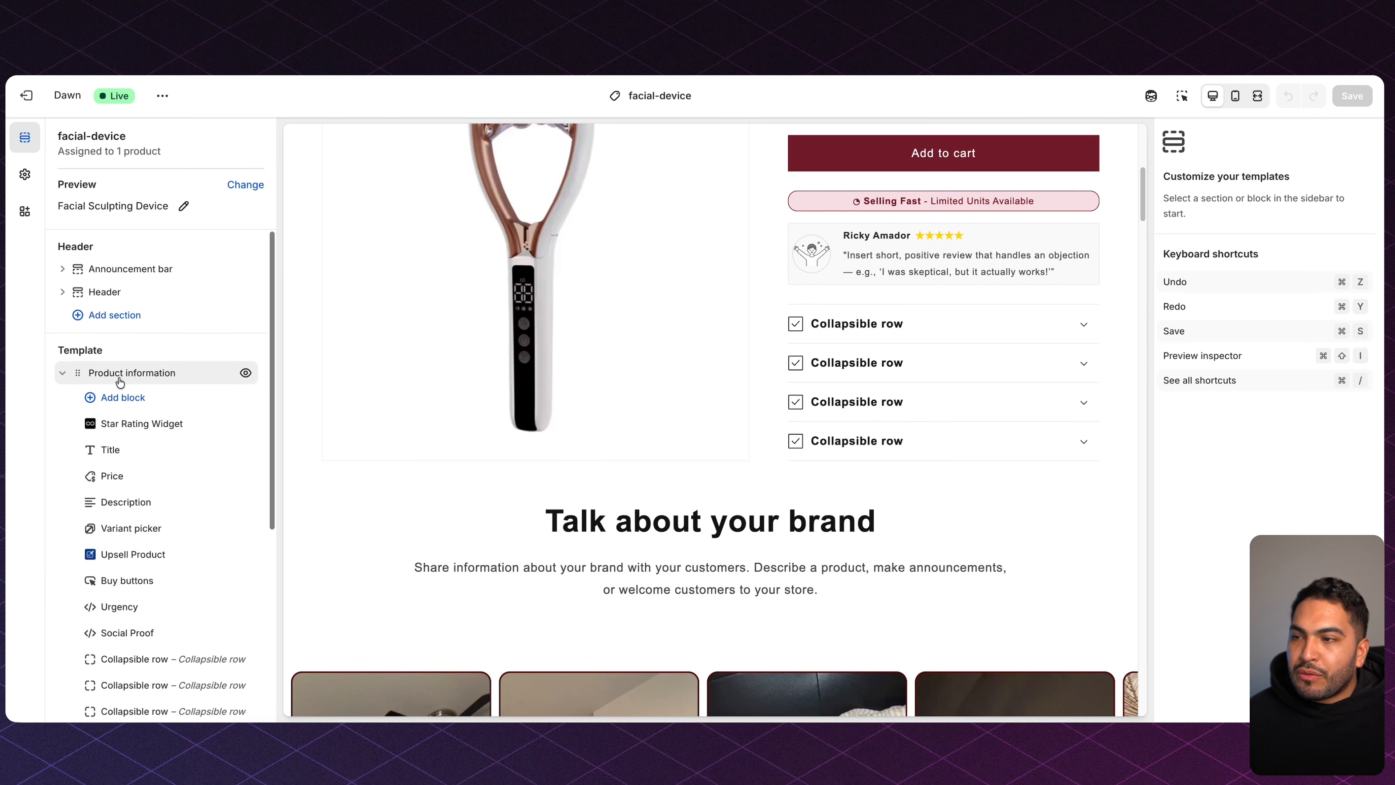
pyautogui.click(152, 637)
pyautogui.moveTo(842, 235); pyautogui.dragTo(1017, 271)
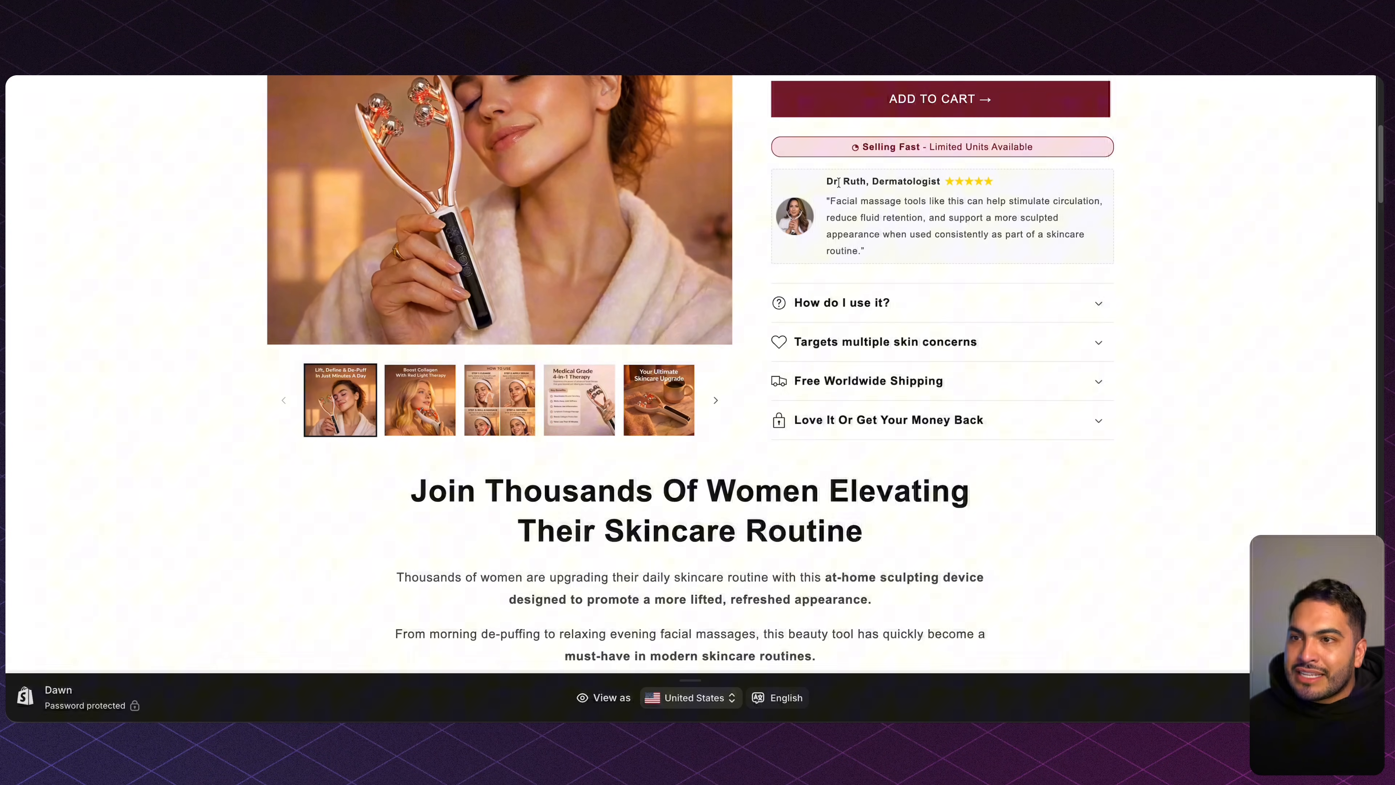
# Highlight the dermatologist reviewer's name and title in the review card, then clear the selection.
pyautogui.moveTo(826, 181); pyautogui.dragTo(944, 183)
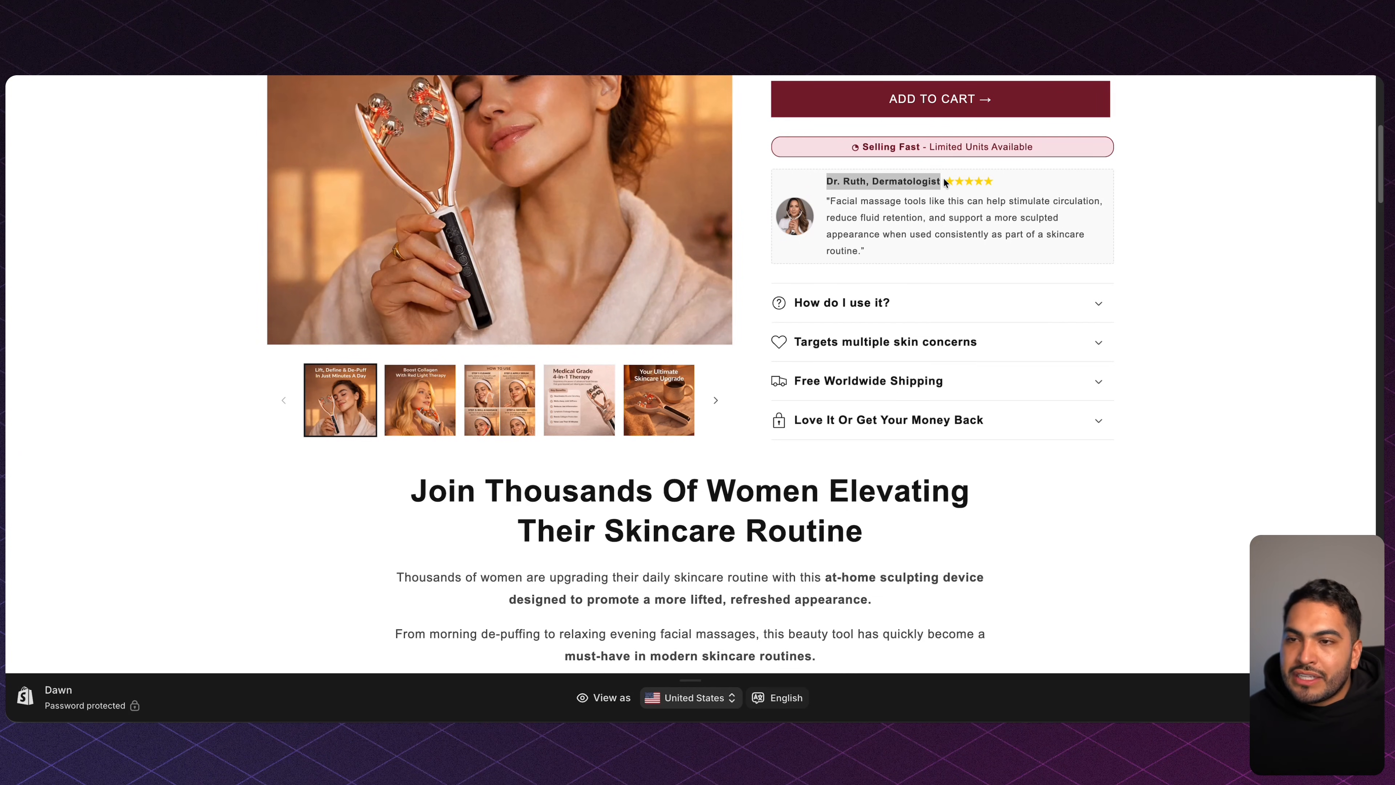
pyautogui.click(938, 182)
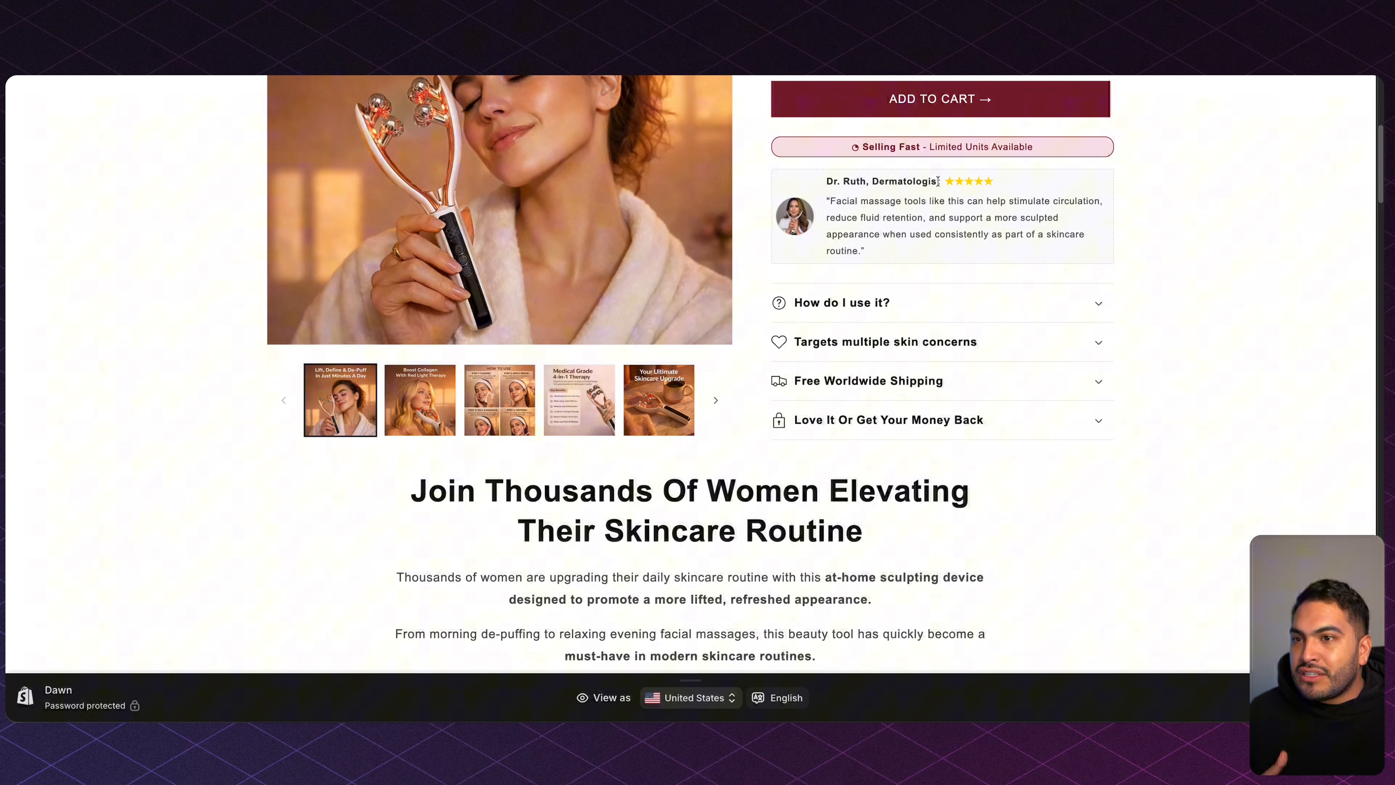
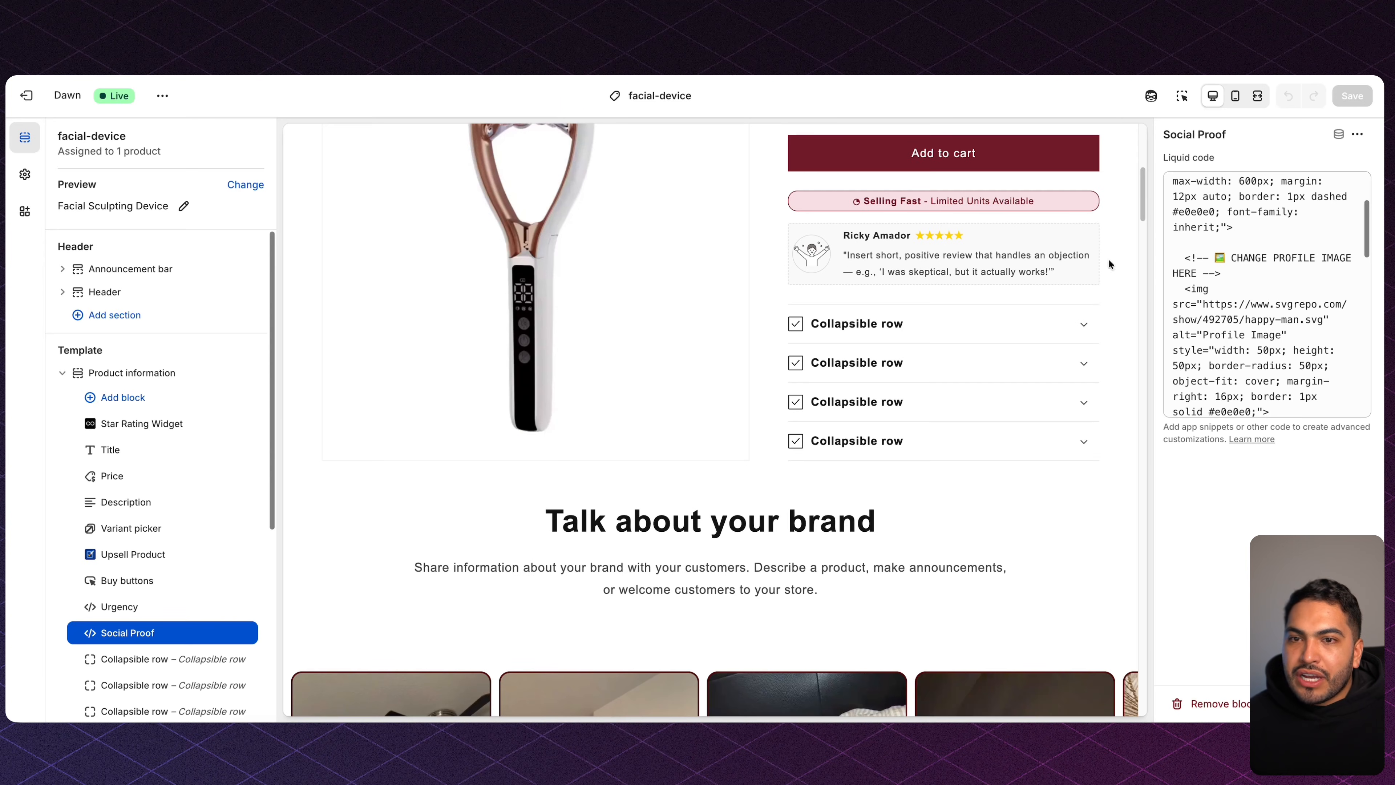
# Replace the placeholder reviewer name in the Social Proof code with a dermatologist's title.
pyautogui.moveTo(1184, 258); pyautogui.dragTo(1220, 273)
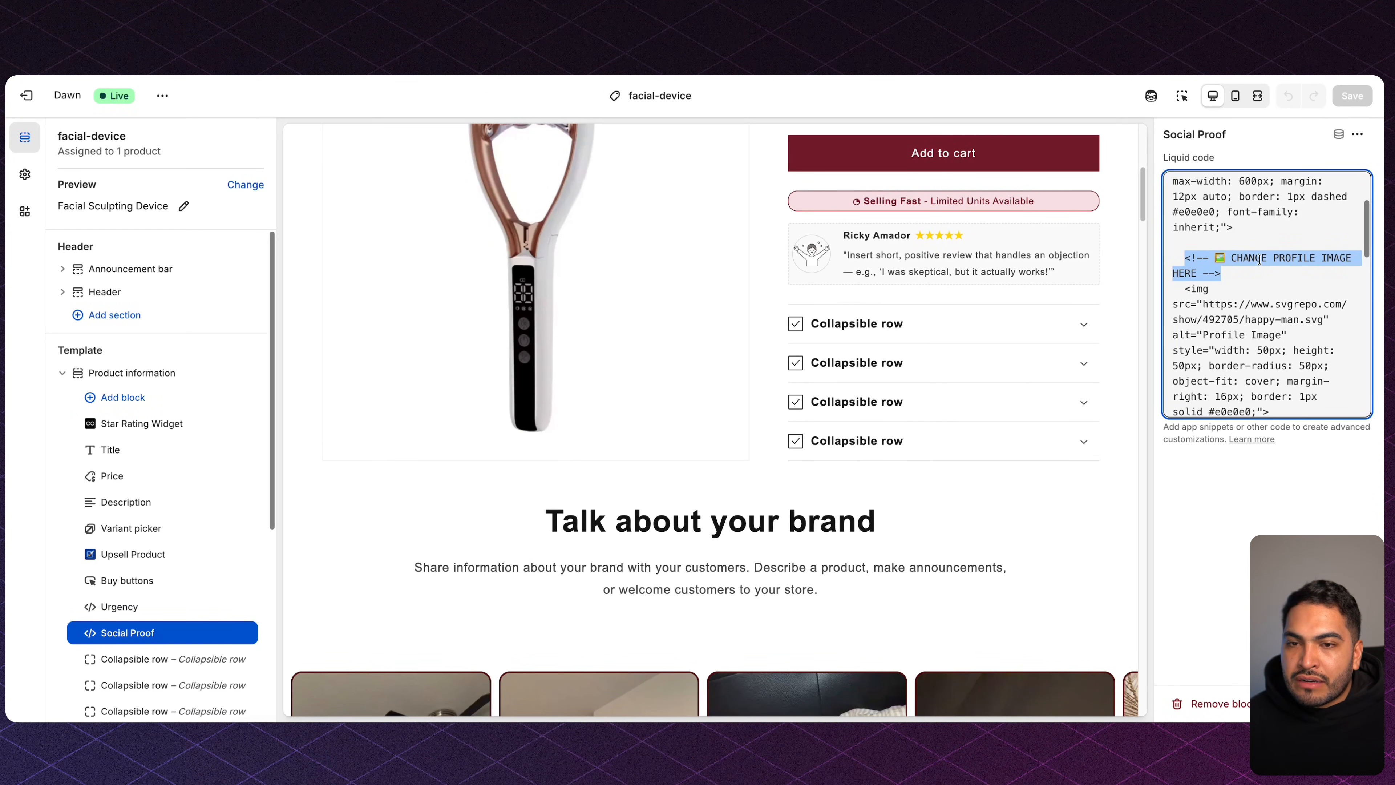
pyautogui.scroll(-5, 1259, 260)
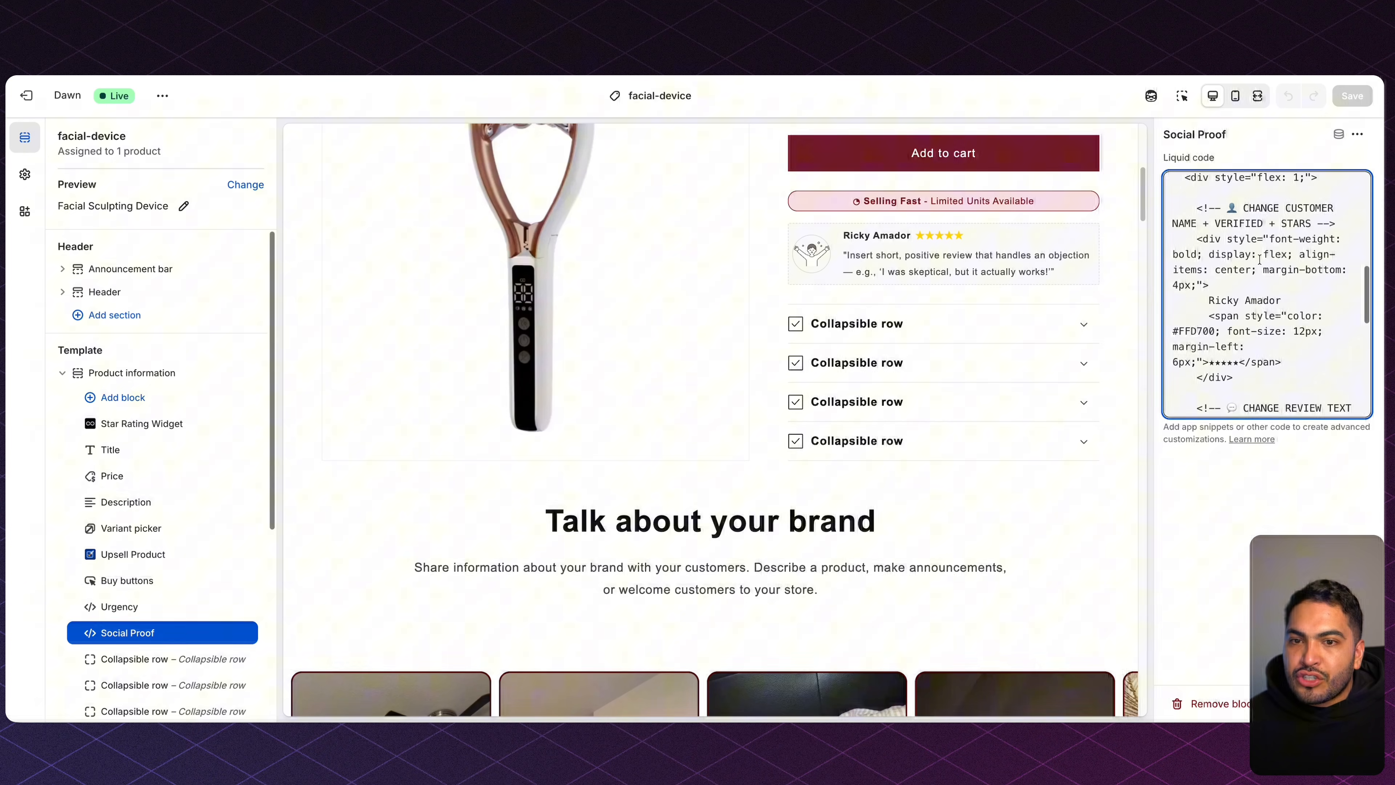
pyautogui.scroll(-2, 1259, 259)
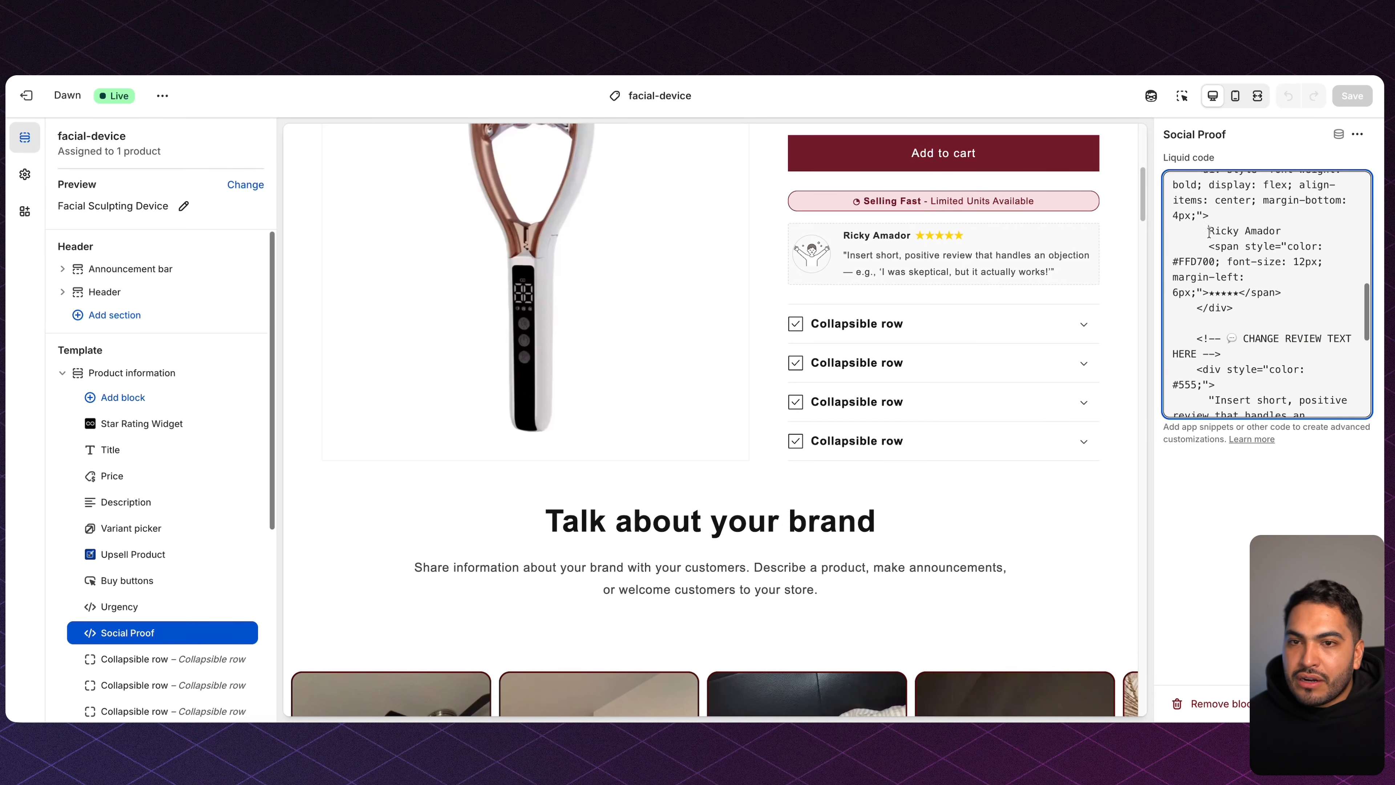
pyautogui.moveTo(1209, 233); pyautogui.dragTo(1296, 233)
pyautogui.write('Dr. Ruth, Dermatologist')
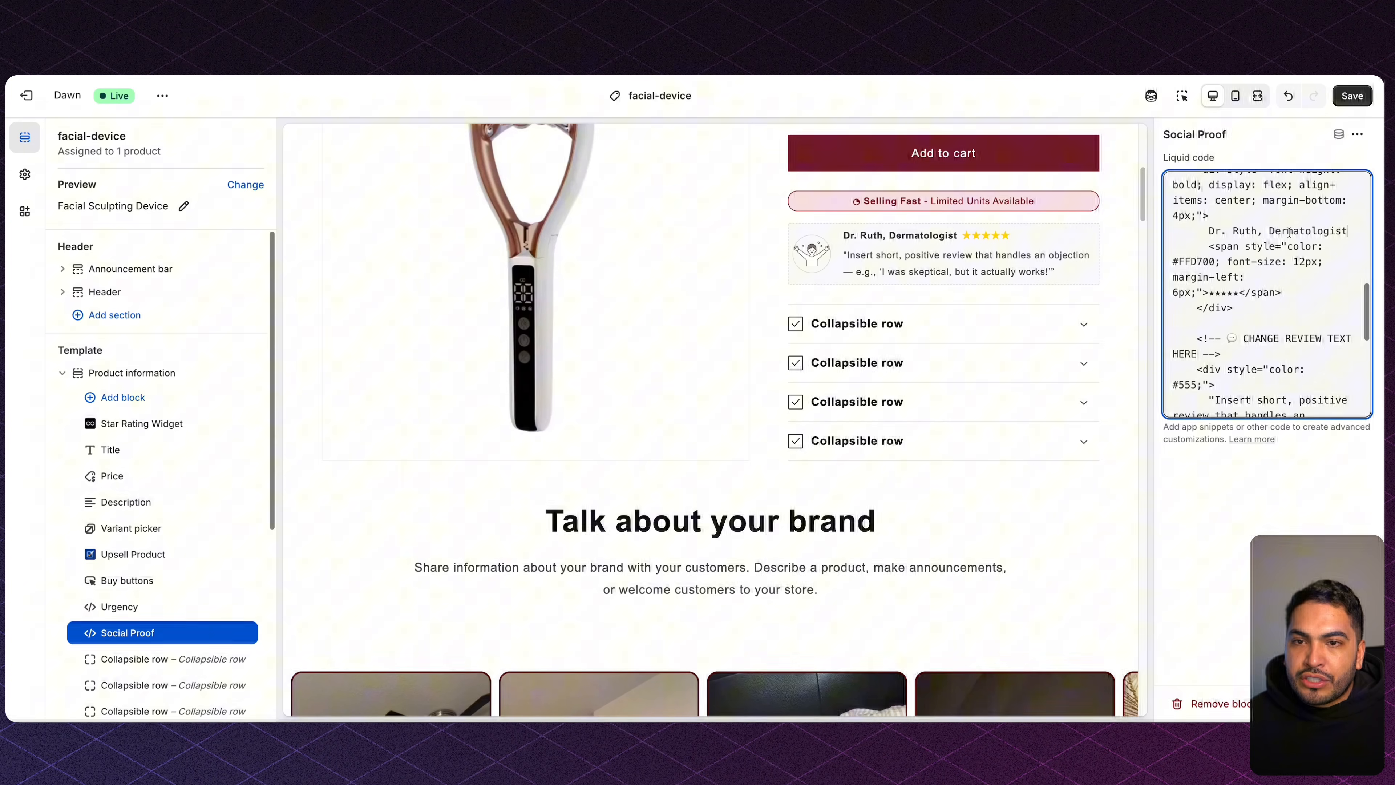
# Swap the placeholder review text for a facial massage tool quote and save.
pyautogui.scroll(-3, 1275, 330)
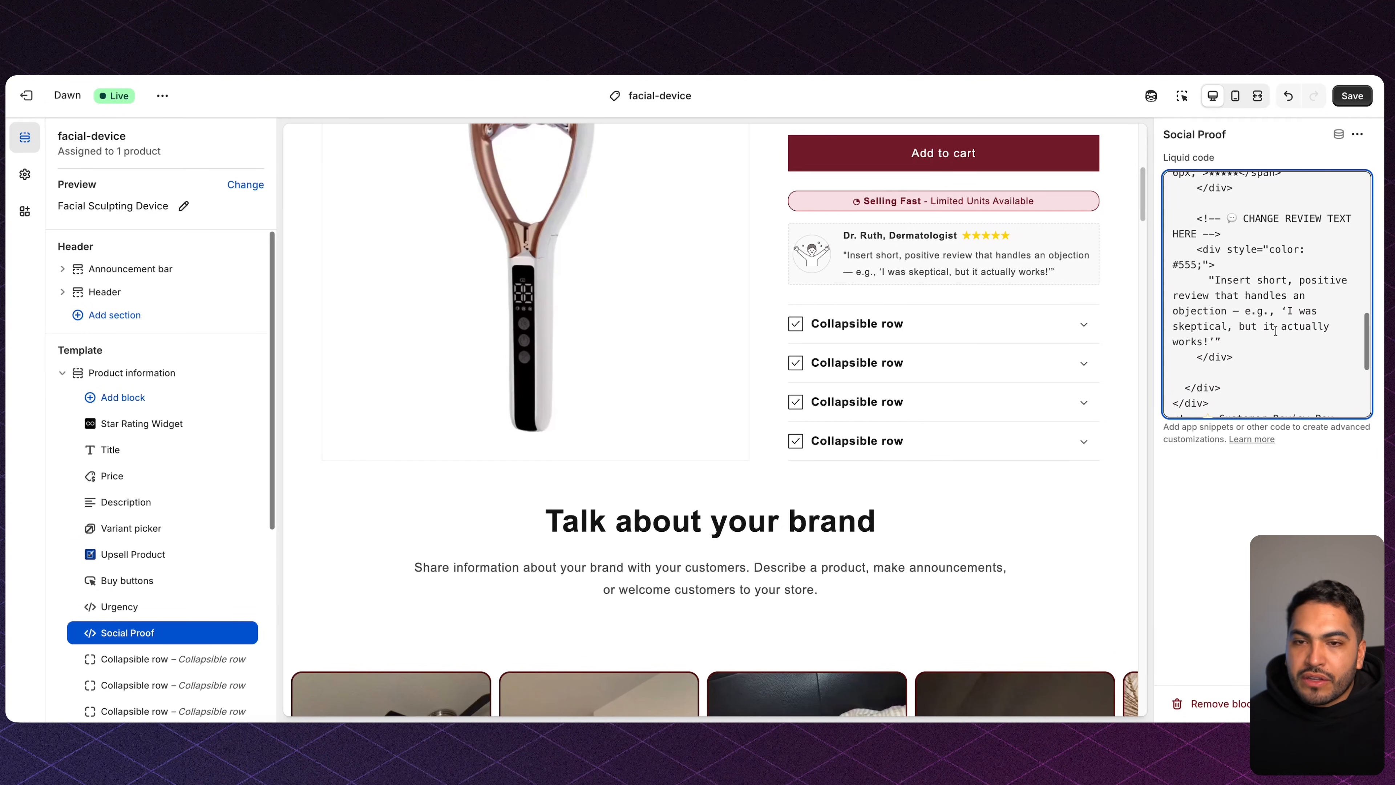
pyautogui.moveTo(1216, 281); pyautogui.dragTo(1220, 341)
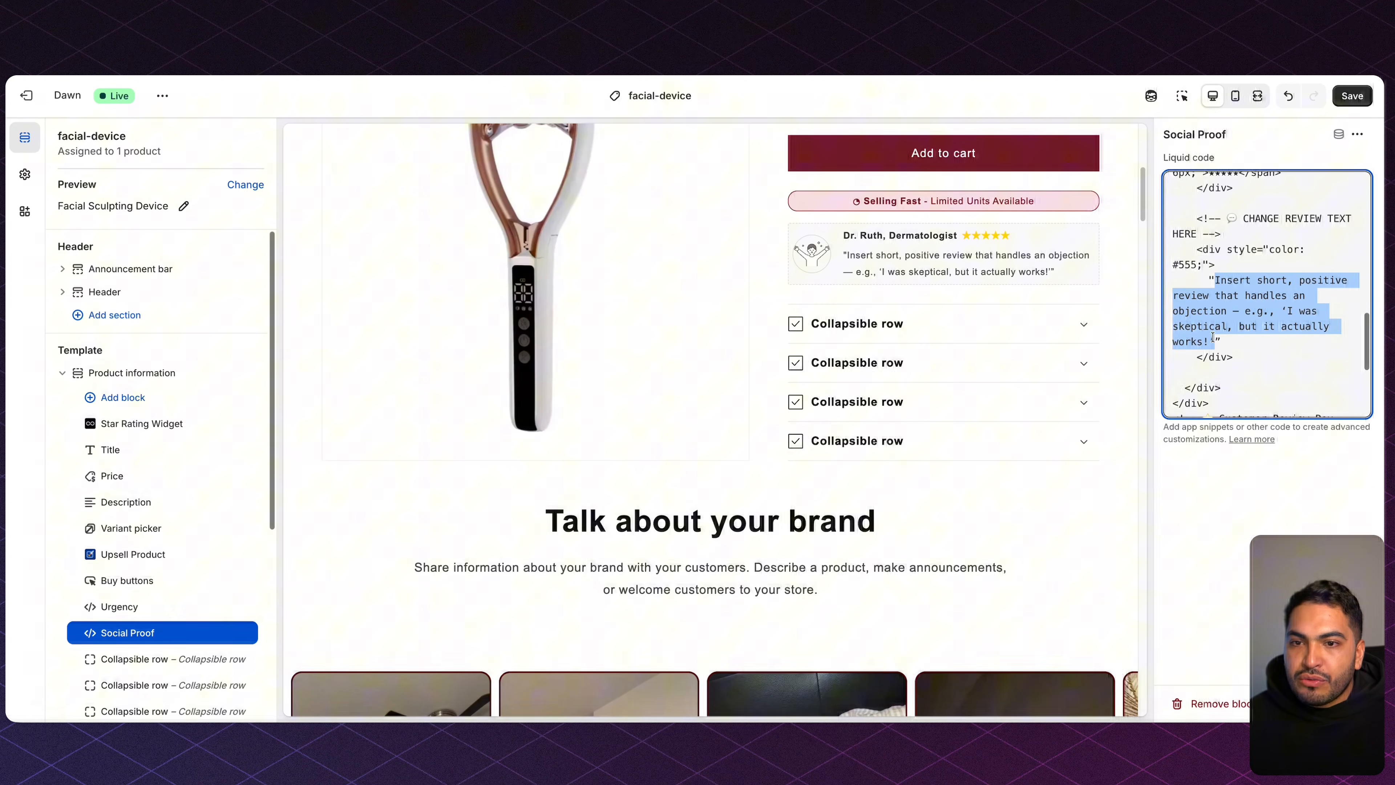
pyautogui.write('Facial massage tools like this can help stimulate circulation, reduce fluid retention, and support a more sculpted appearance when used consistently as part of a skincare routine.’')
pyautogui.click(1352, 96)
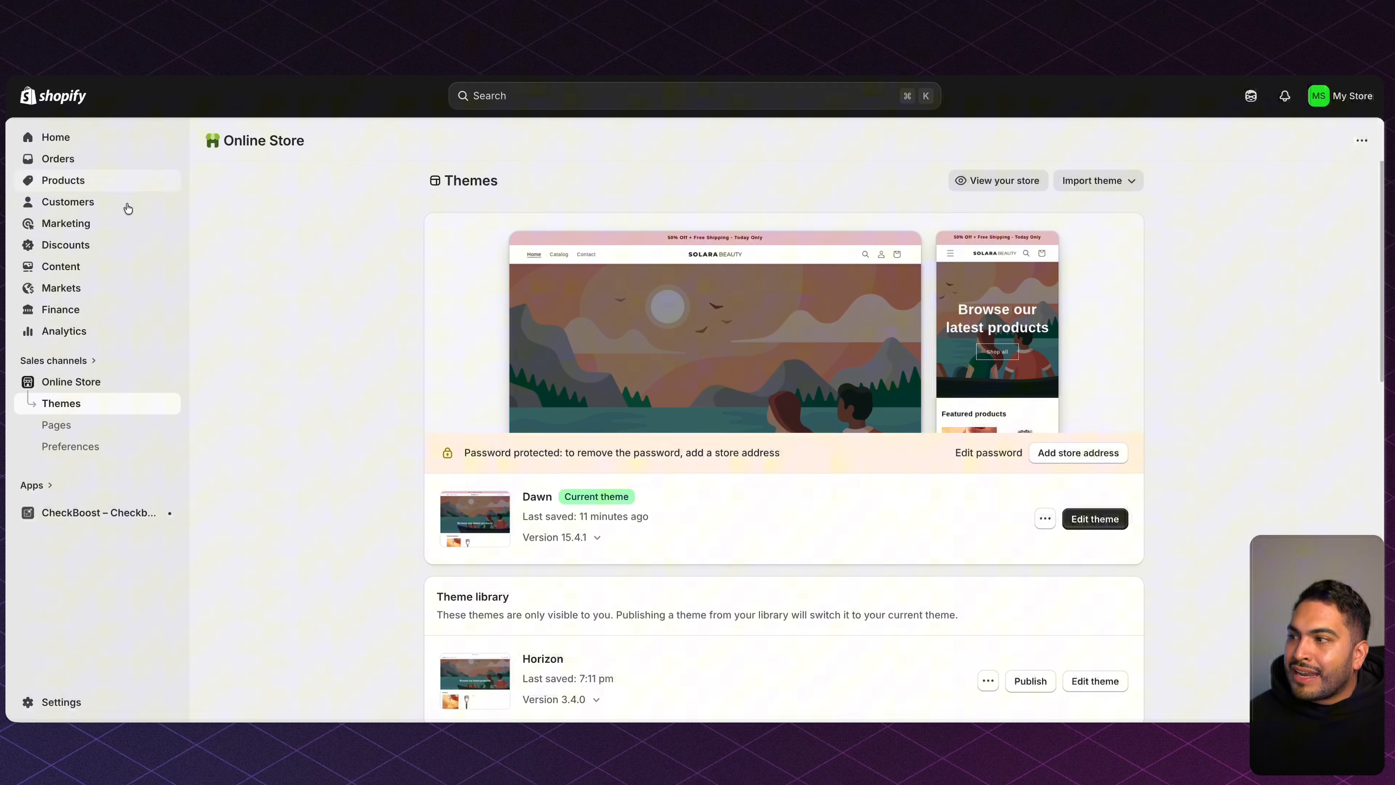
# Go to Shopify's Content > Files, then search Pexels for 'doctor' photos.
pyautogui.click(76, 267)
pyautogui.click(80, 312)
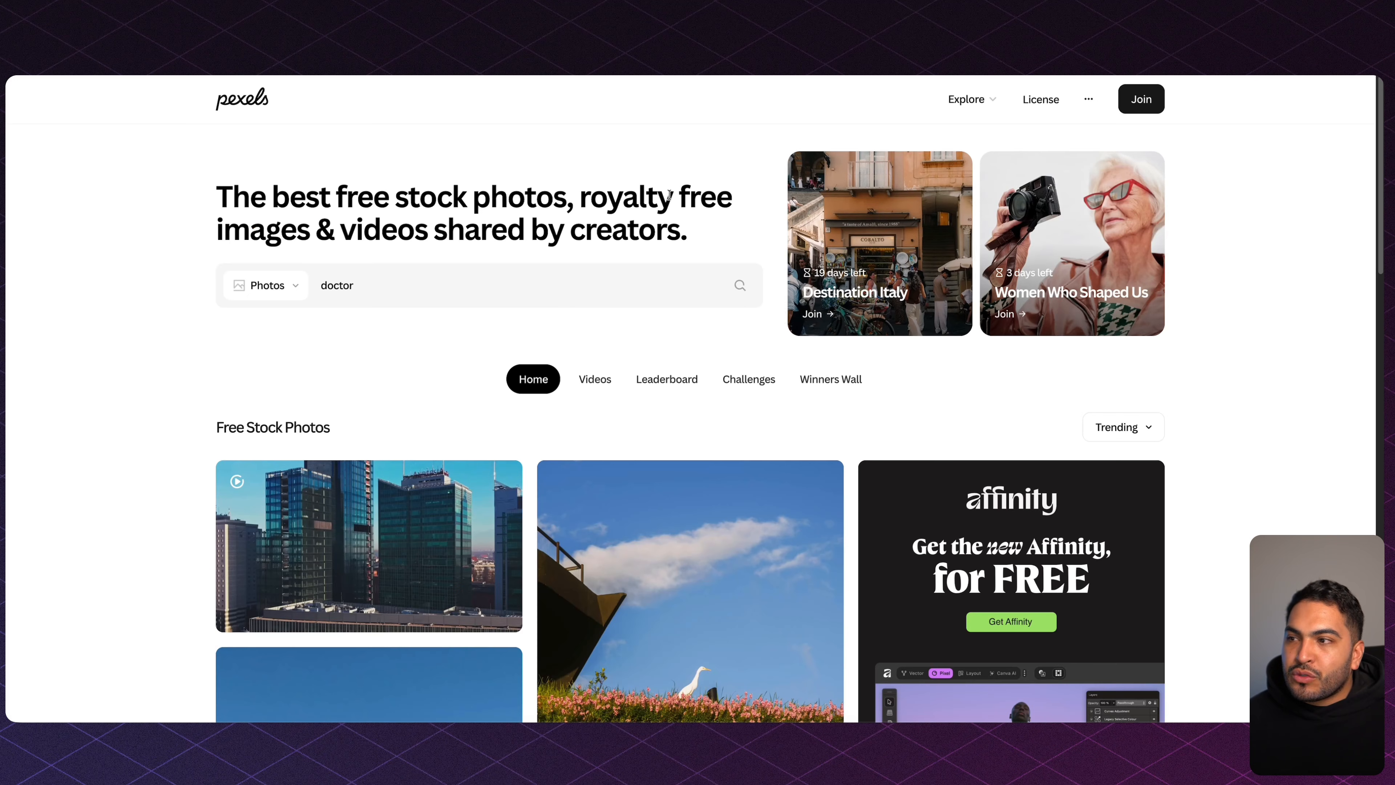
pyautogui.moveTo(260, 189); pyautogui.dragTo(658, 207)
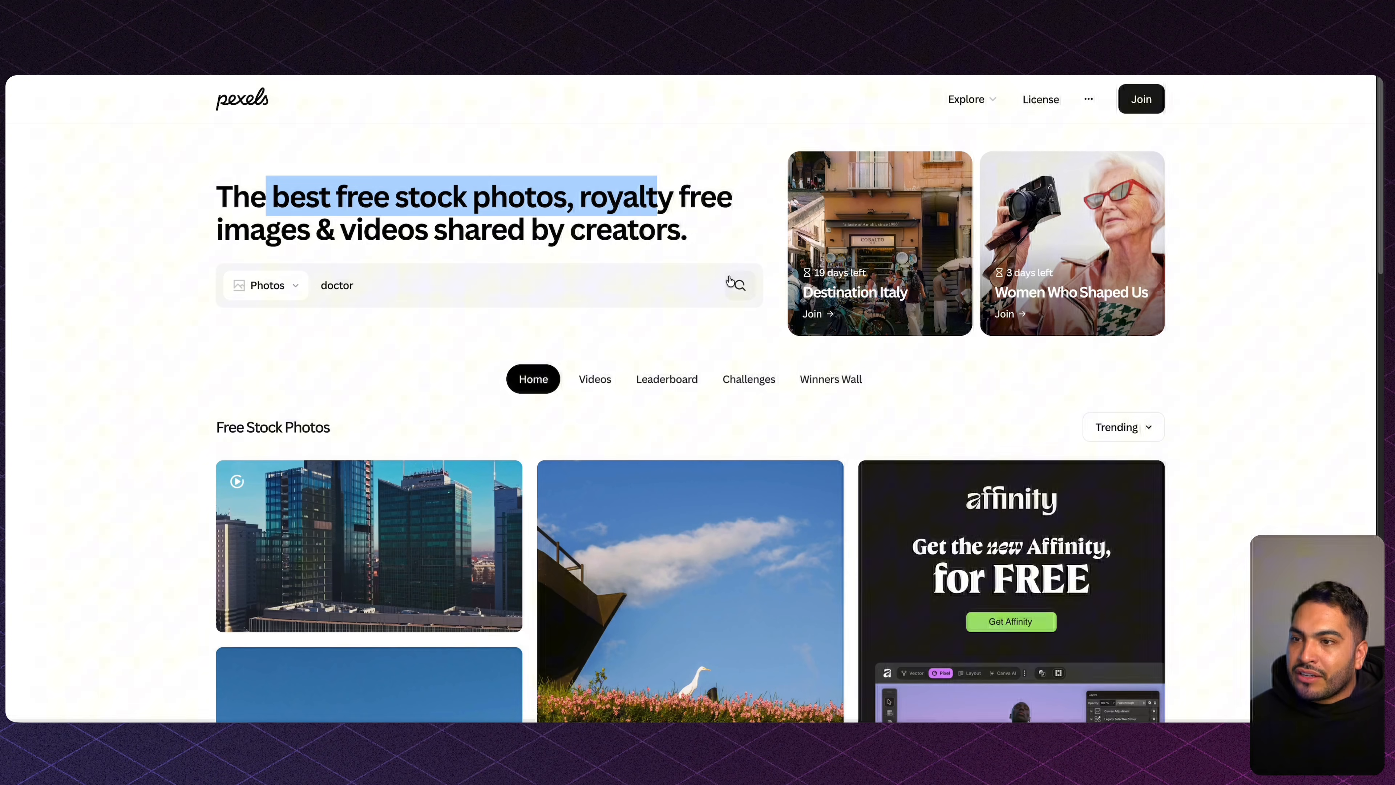
pyautogui.click(739, 286)
# Screenshot the photo of the smiling woman doctor wearing a stethoscope.
pyautogui.scroll(-10, 855, 286)
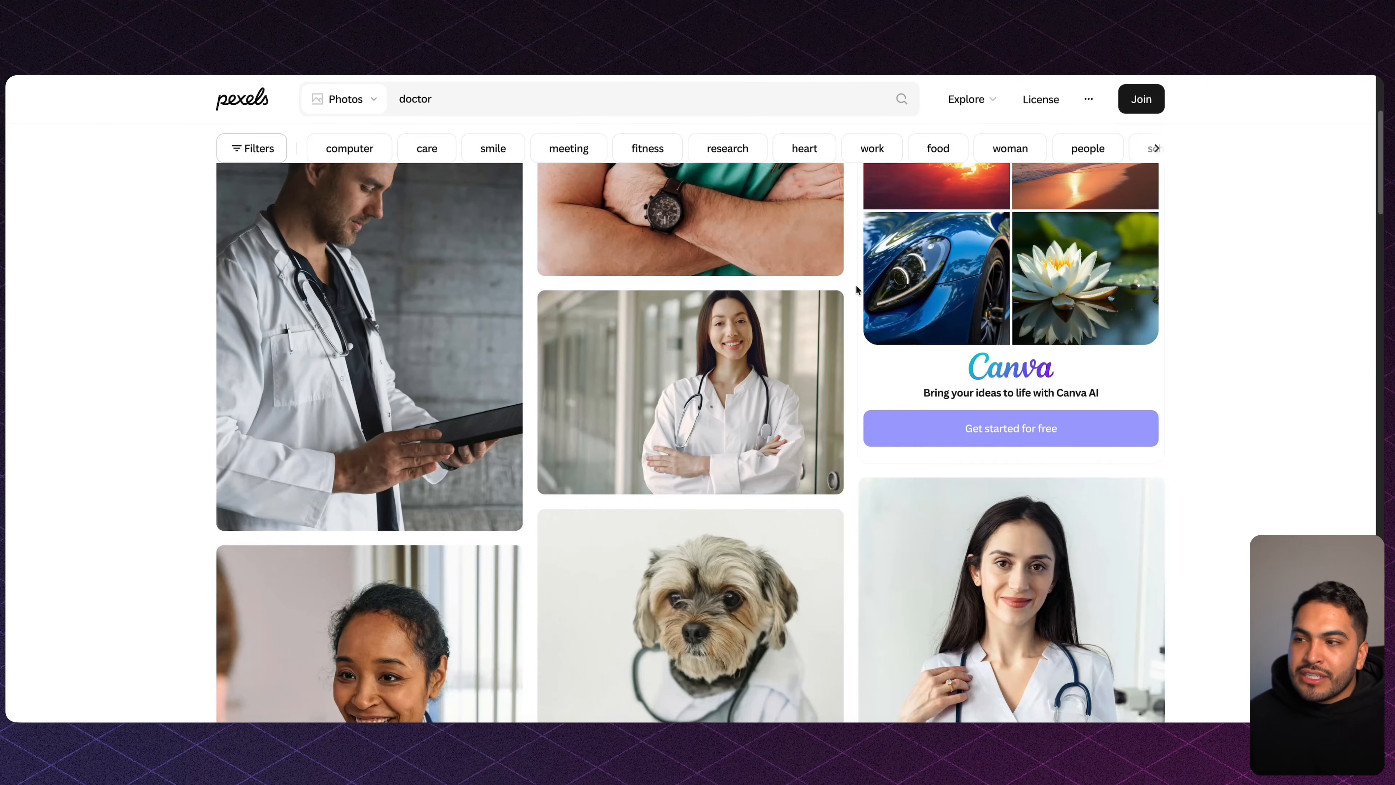
pyautogui.scroll(-4, 855, 285)
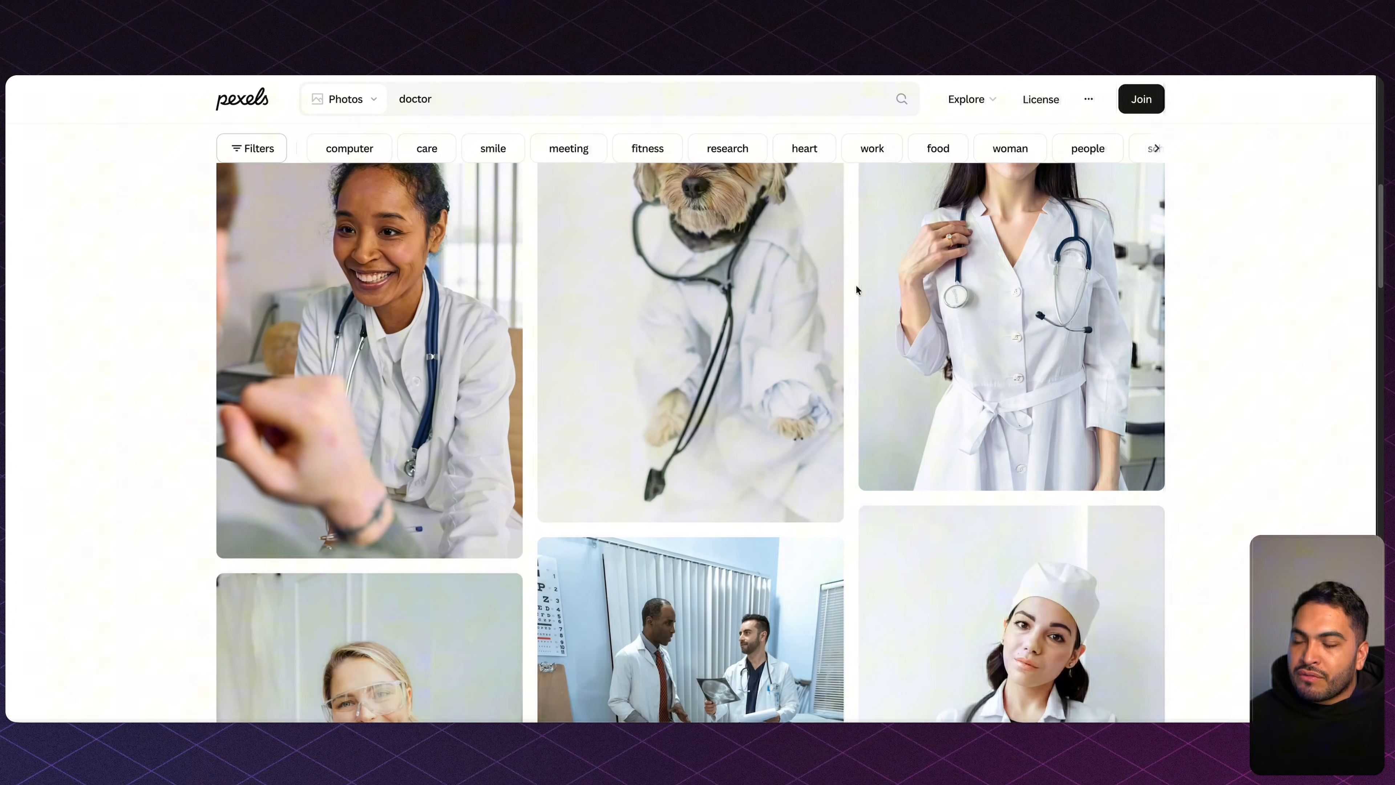
pyautogui.scroll(3, 533, 226)
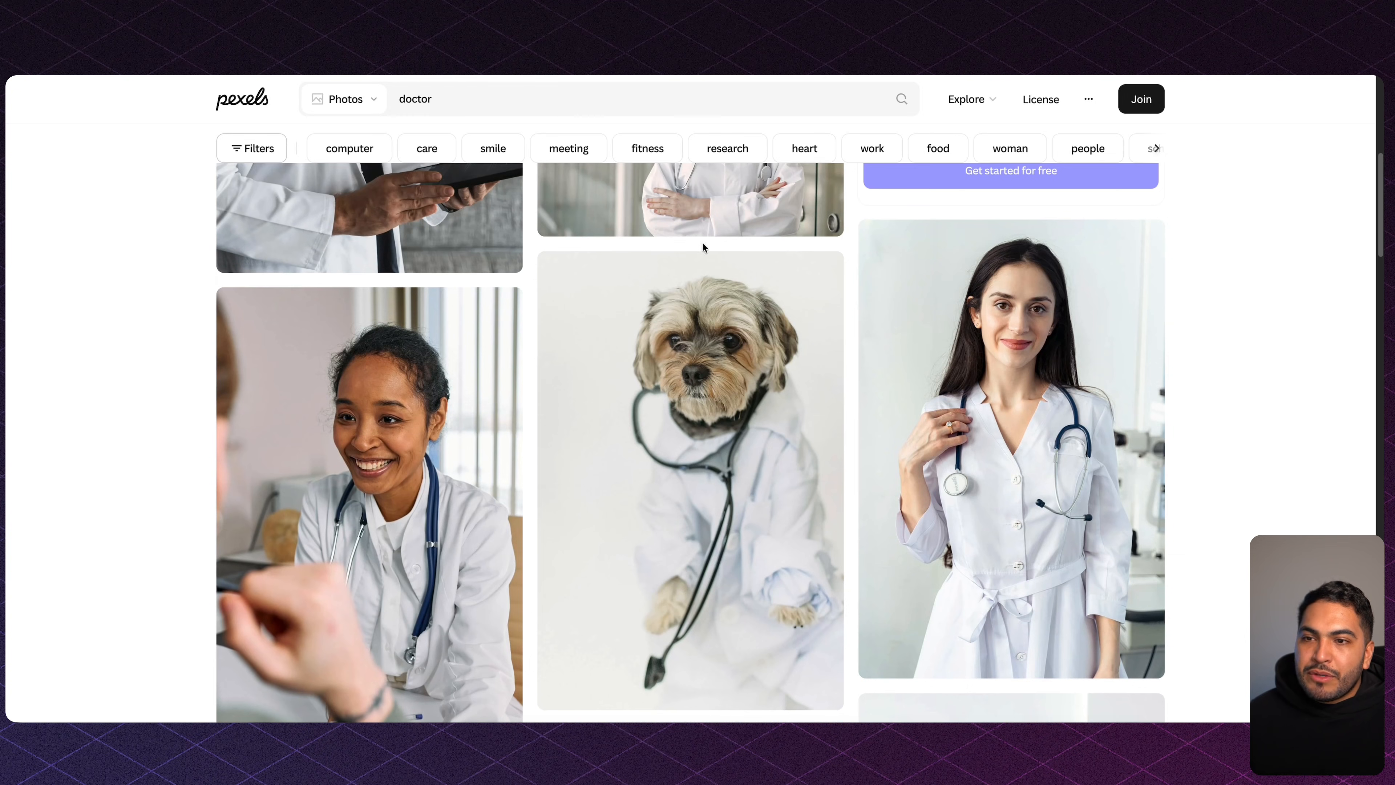
pyautogui.press('super+shift+4')
pyautogui.moveTo(893, 232); pyautogui.dragTo(1147, 481)
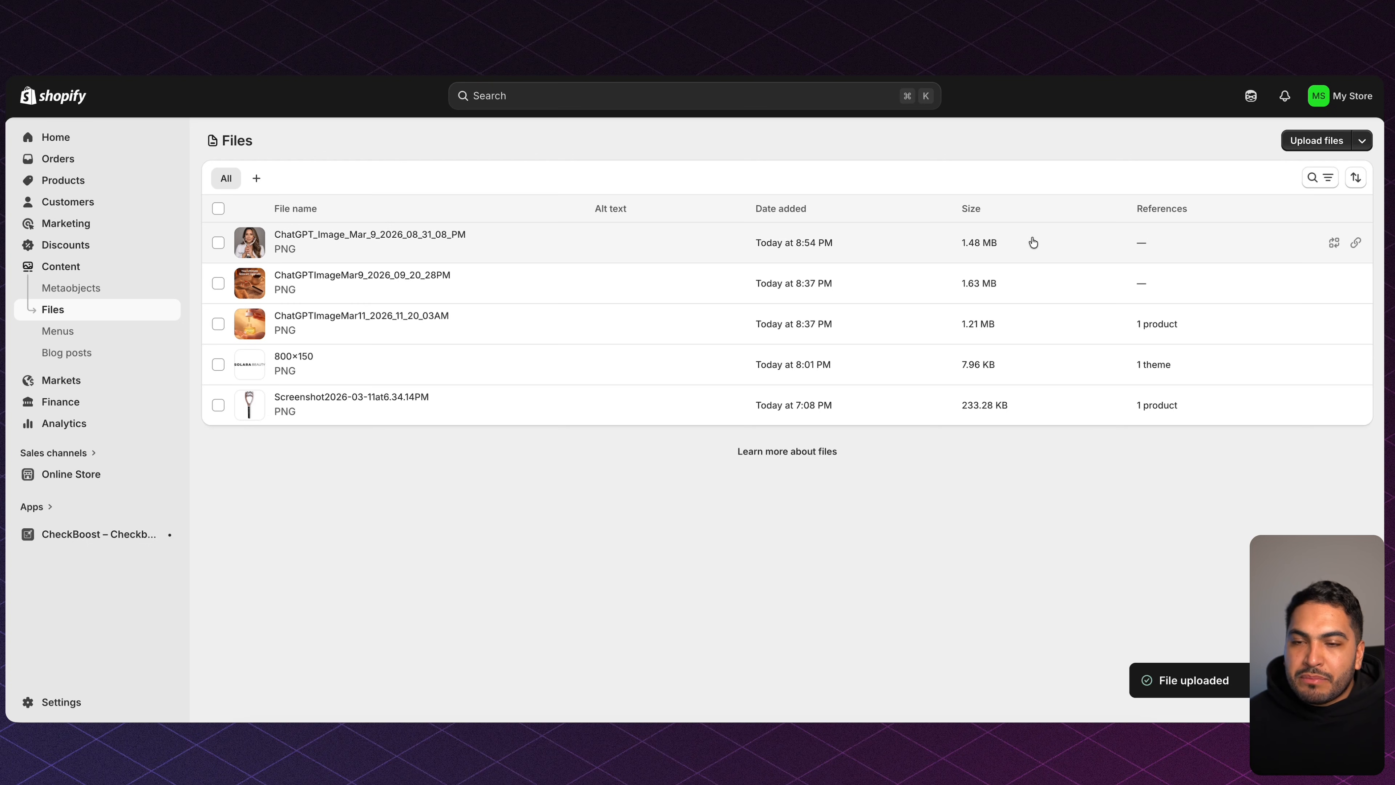
# Point the review's profile img src at the uploaded doctor portrait's link and save the product page.
pyautogui.click(1356, 244)
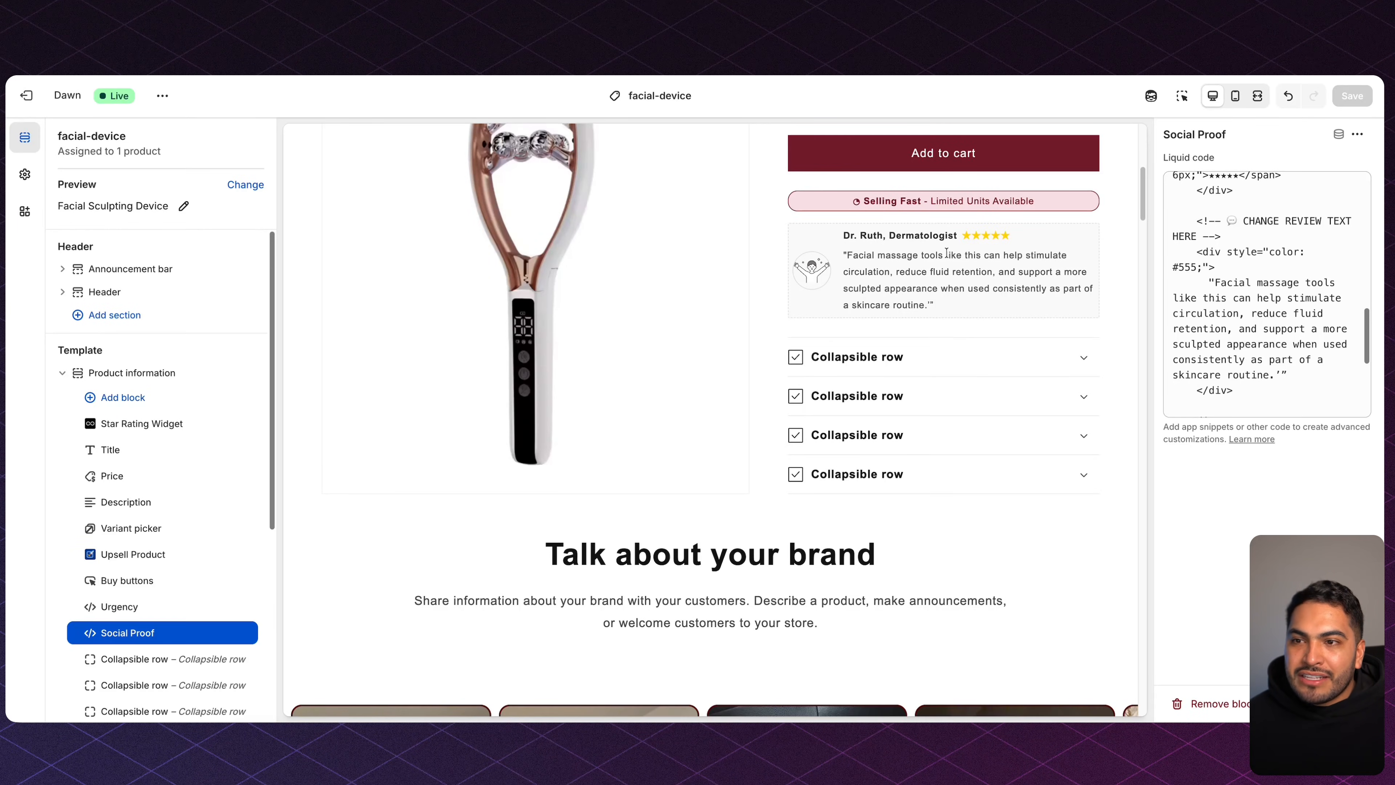
pyautogui.scroll(8, 1248, 321)
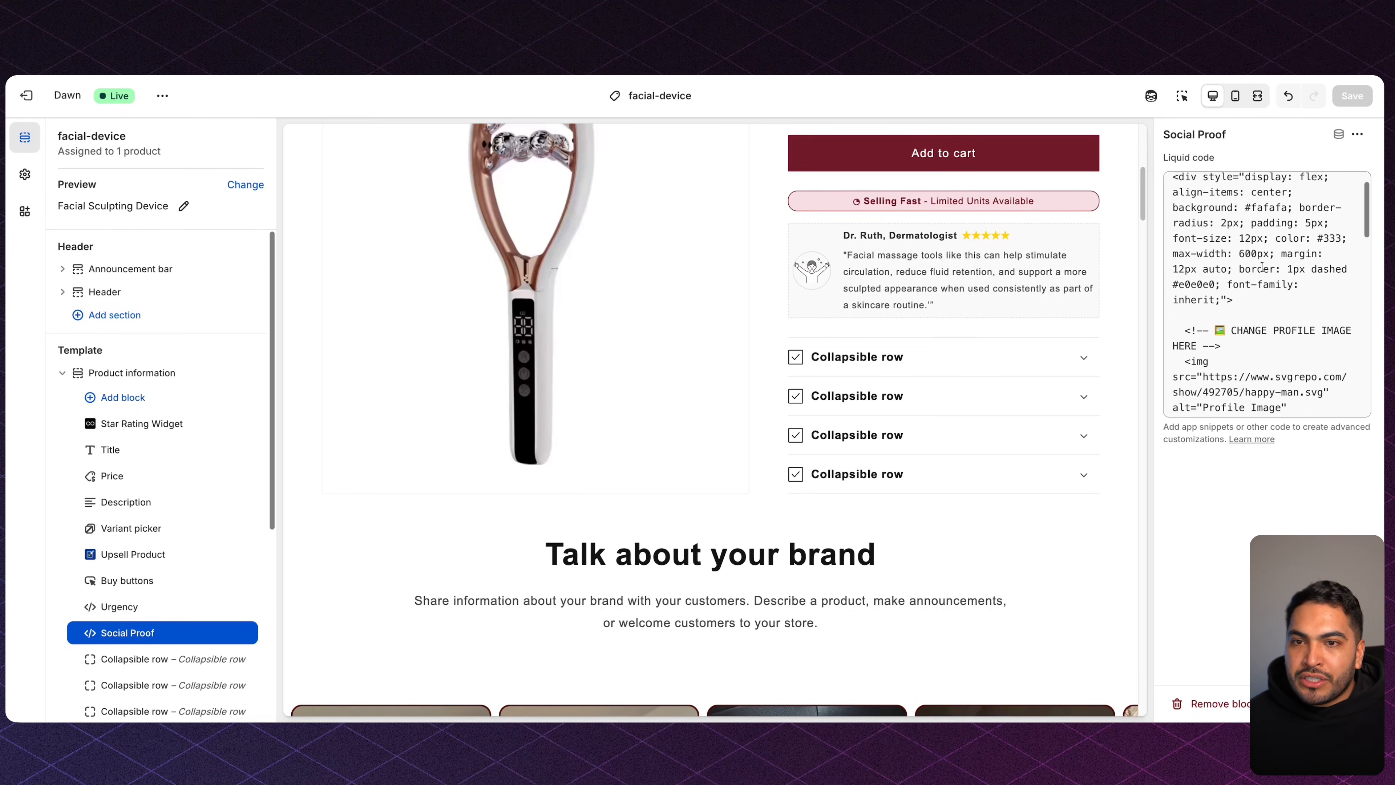
pyautogui.moveTo(1232, 344); pyautogui.dragTo(1316, 358)
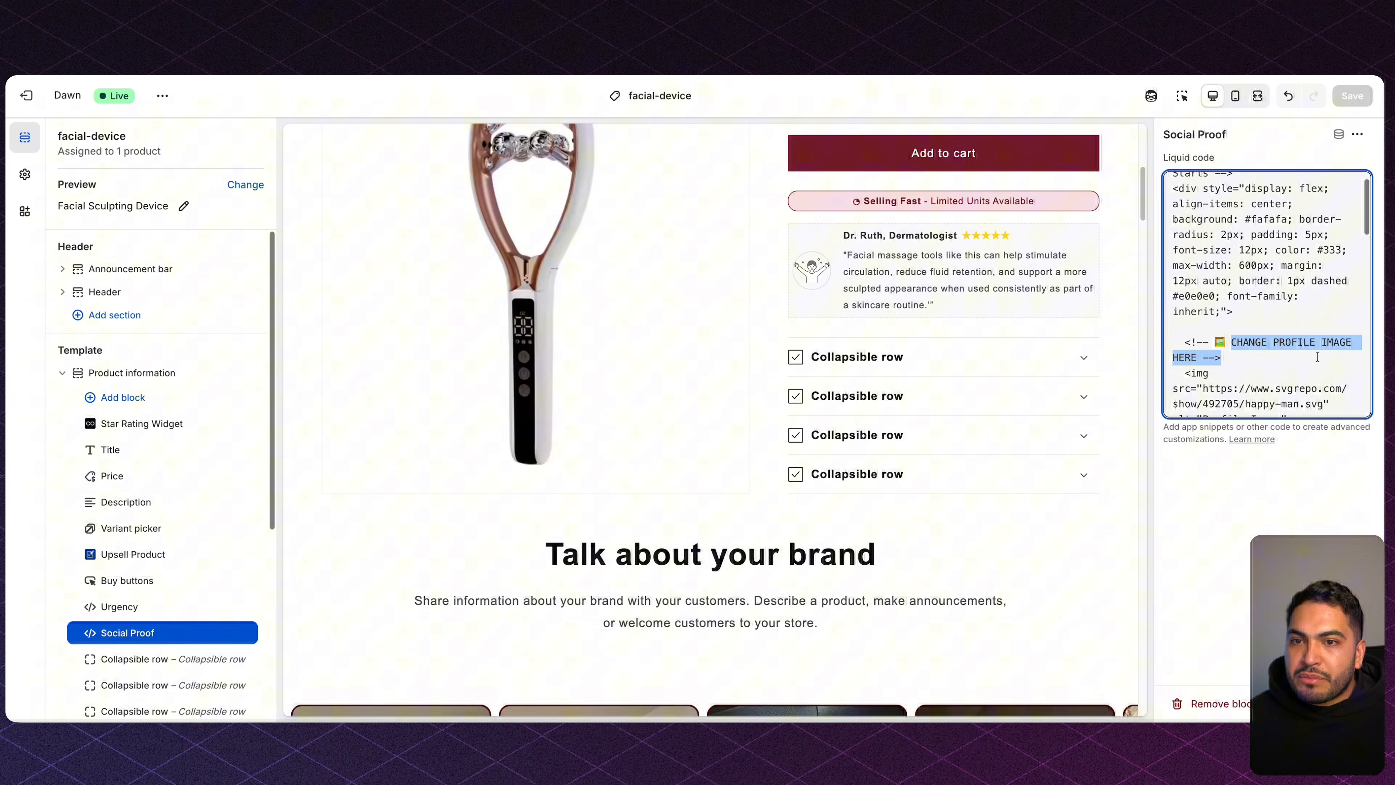
pyautogui.scroll(-3, 1317, 358)
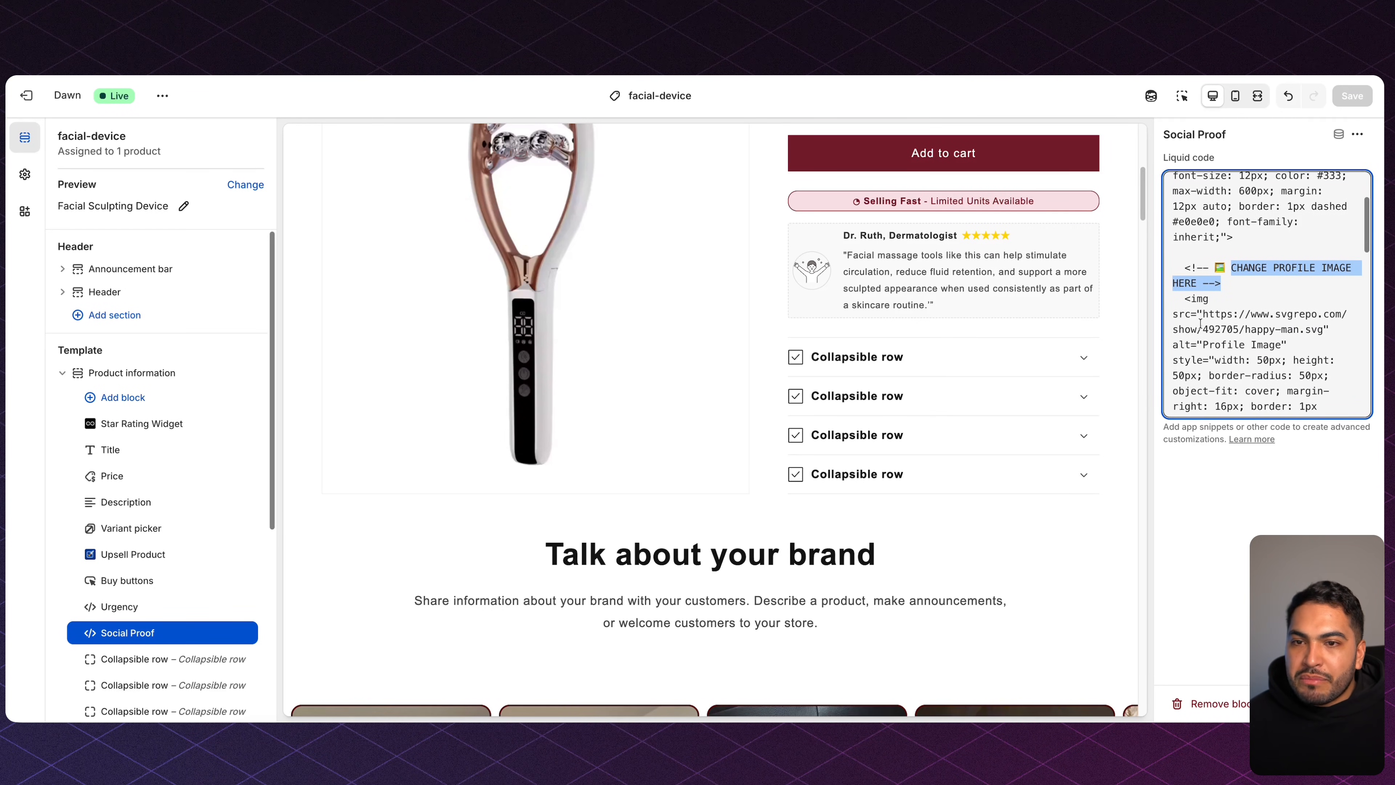
pyautogui.moveTo(1202, 314); pyautogui.dragTo(1278, 344)
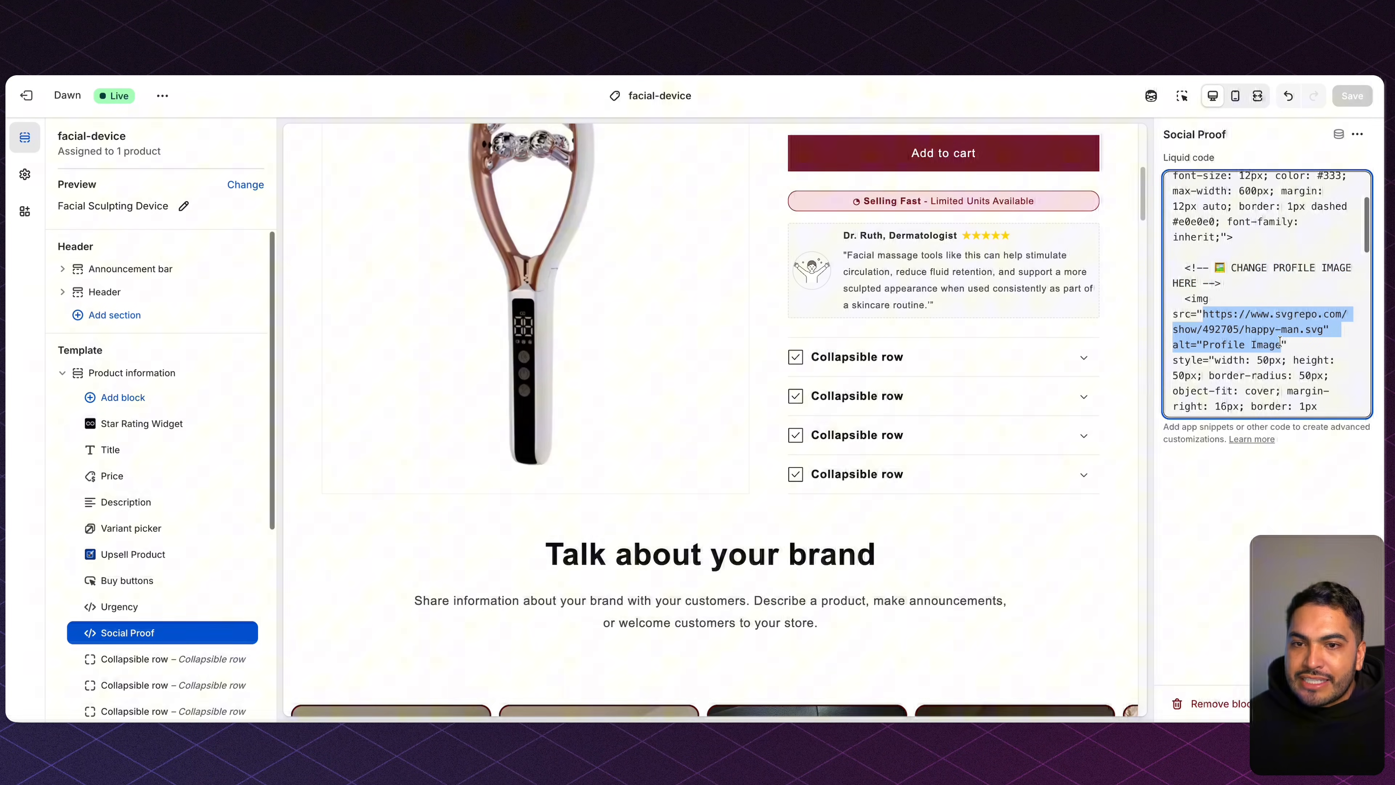
pyautogui.press('super+v')
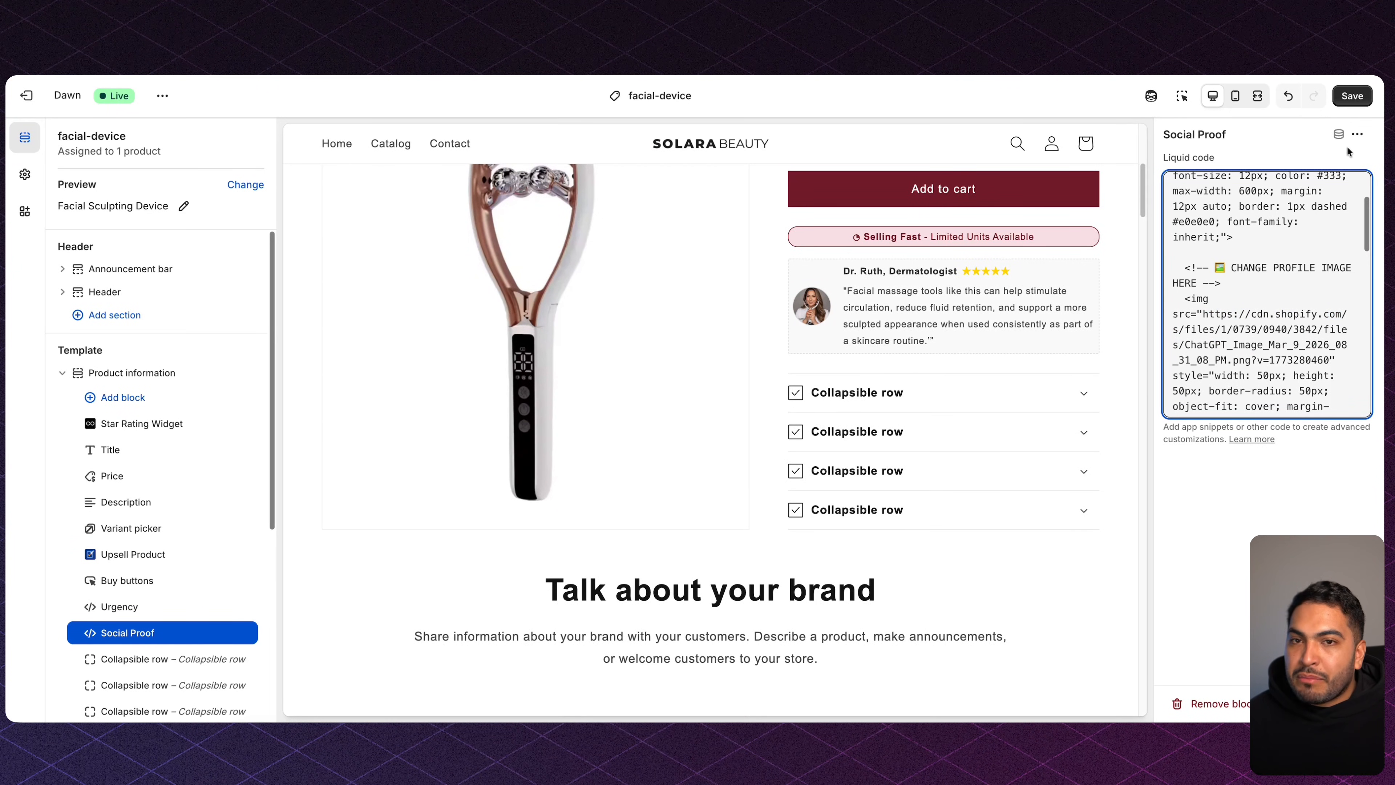
pyautogui.click(1358, 101)
pyautogui.scroll(-5, 903, 239)
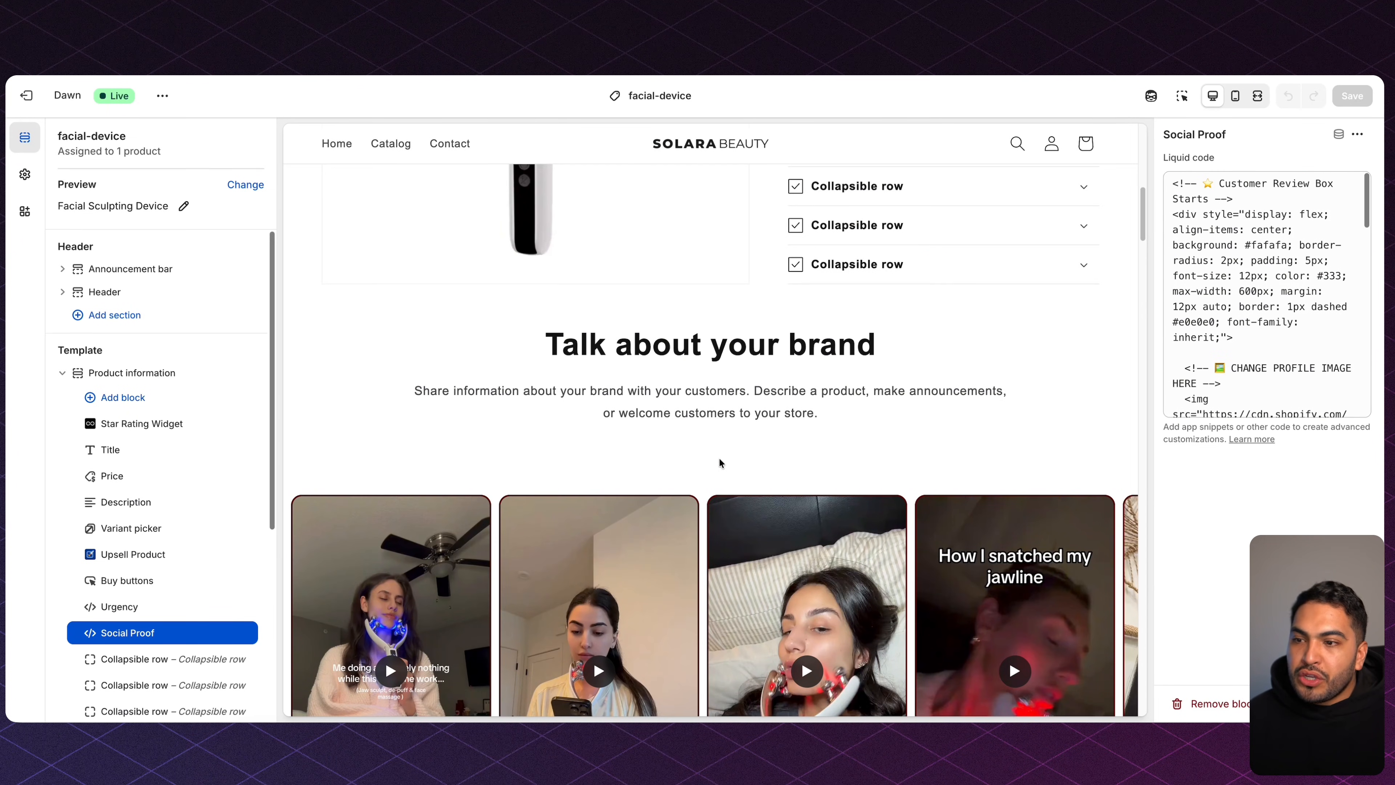
pyautogui.scroll(-3, 717, 462)
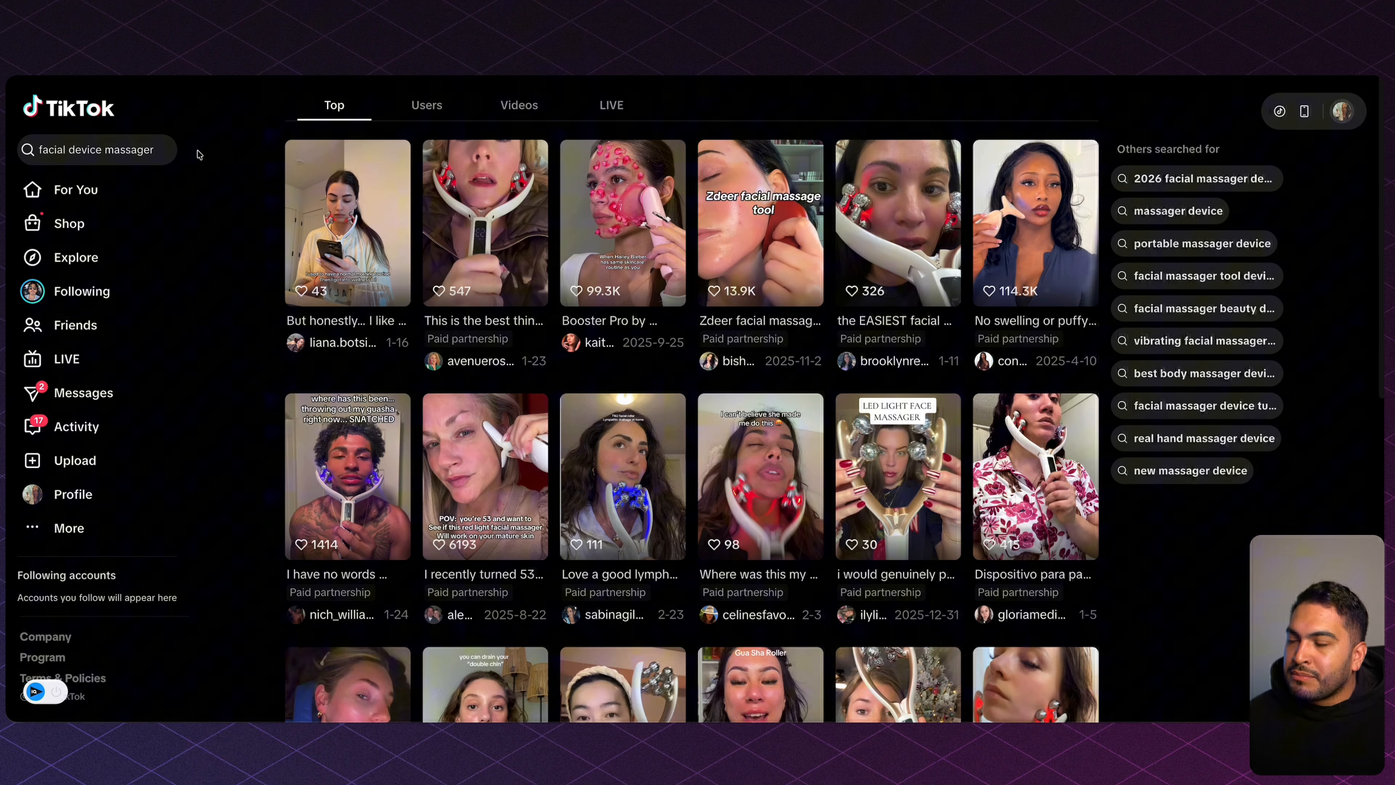
# Open the Wireless Face Massager video, pause it, and copy its URL for SnapTik.
pyautogui.scroll(-2, 748, 231)
pyautogui.scroll(-6, 758, 264)
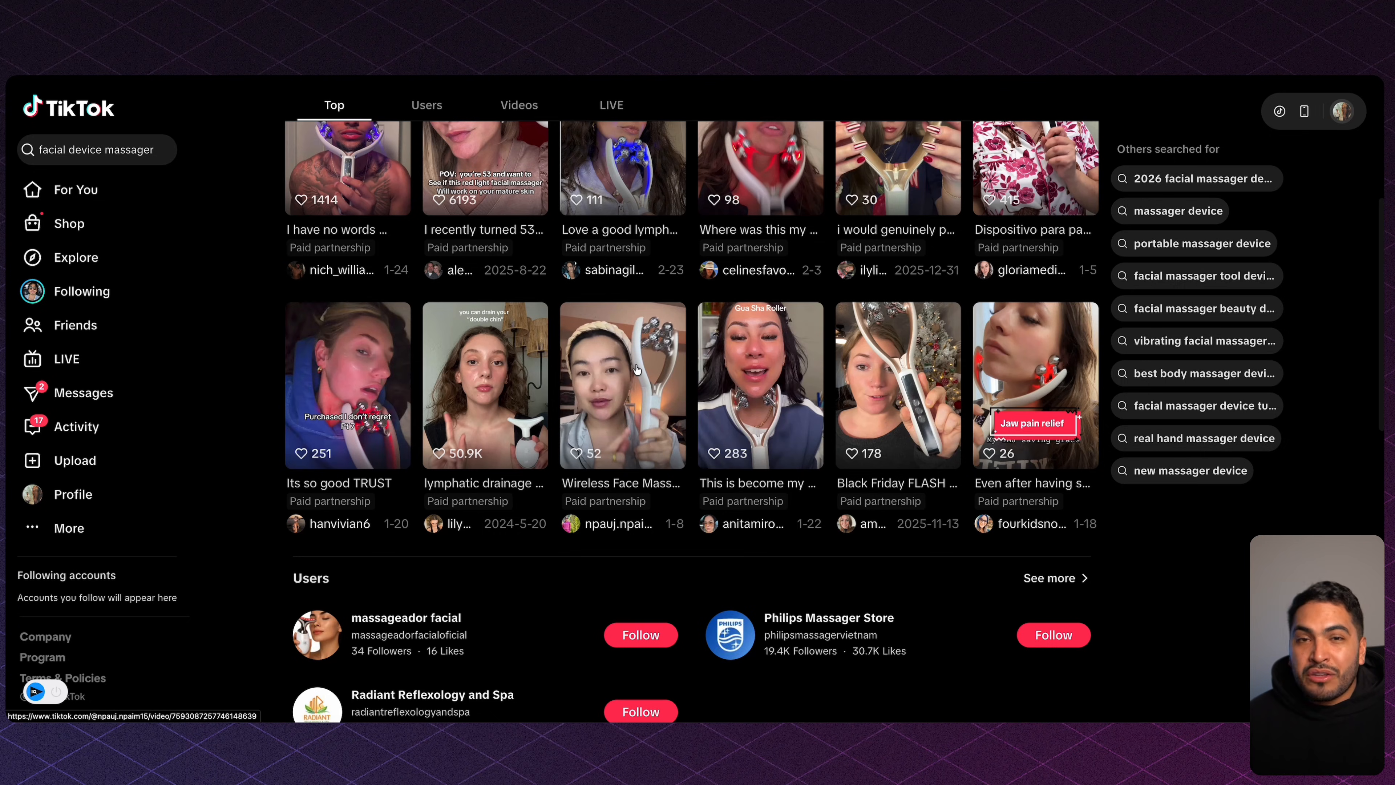
pyautogui.click(571, 458)
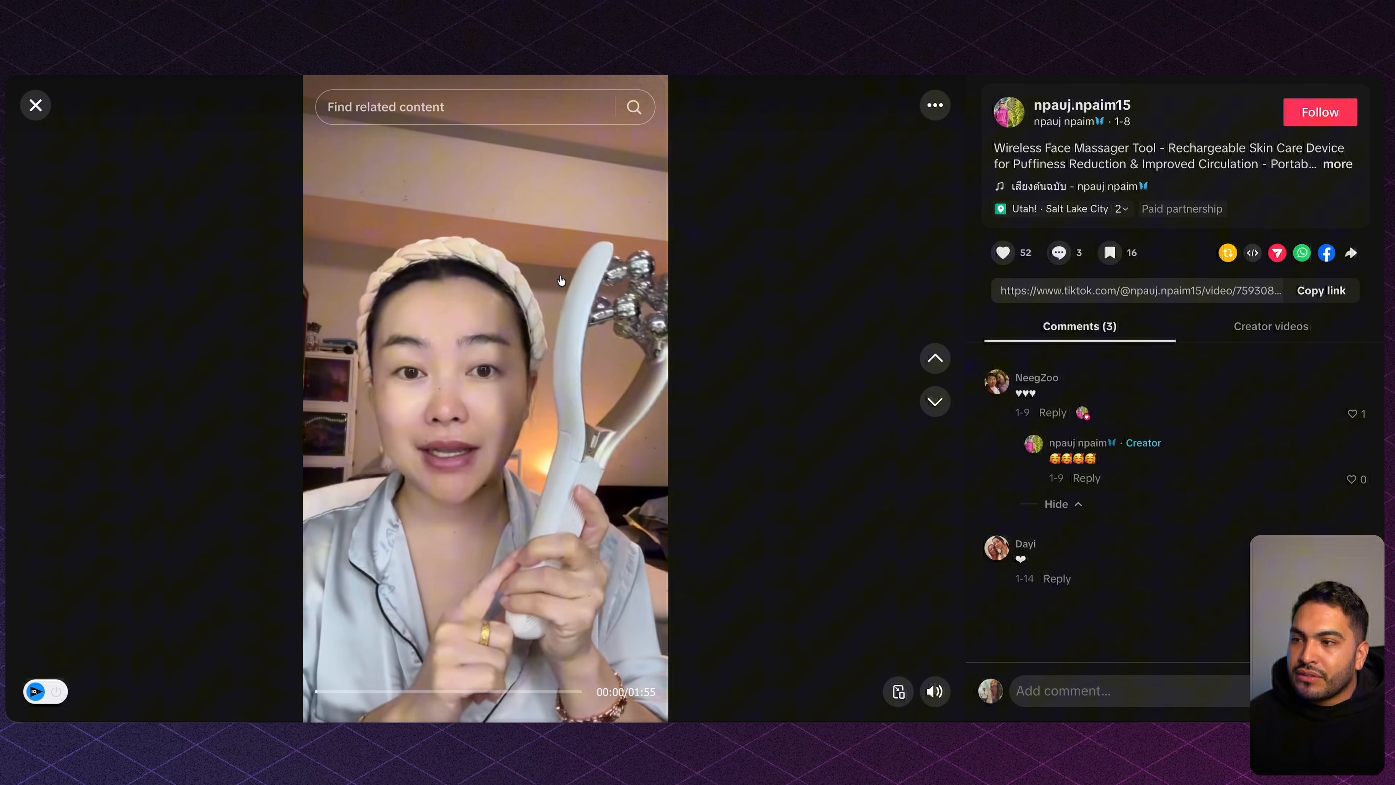
pyautogui.click(568, 280)
pyautogui.press('super+l')
pyautogui.hotkey('ctrl', 'Tab')
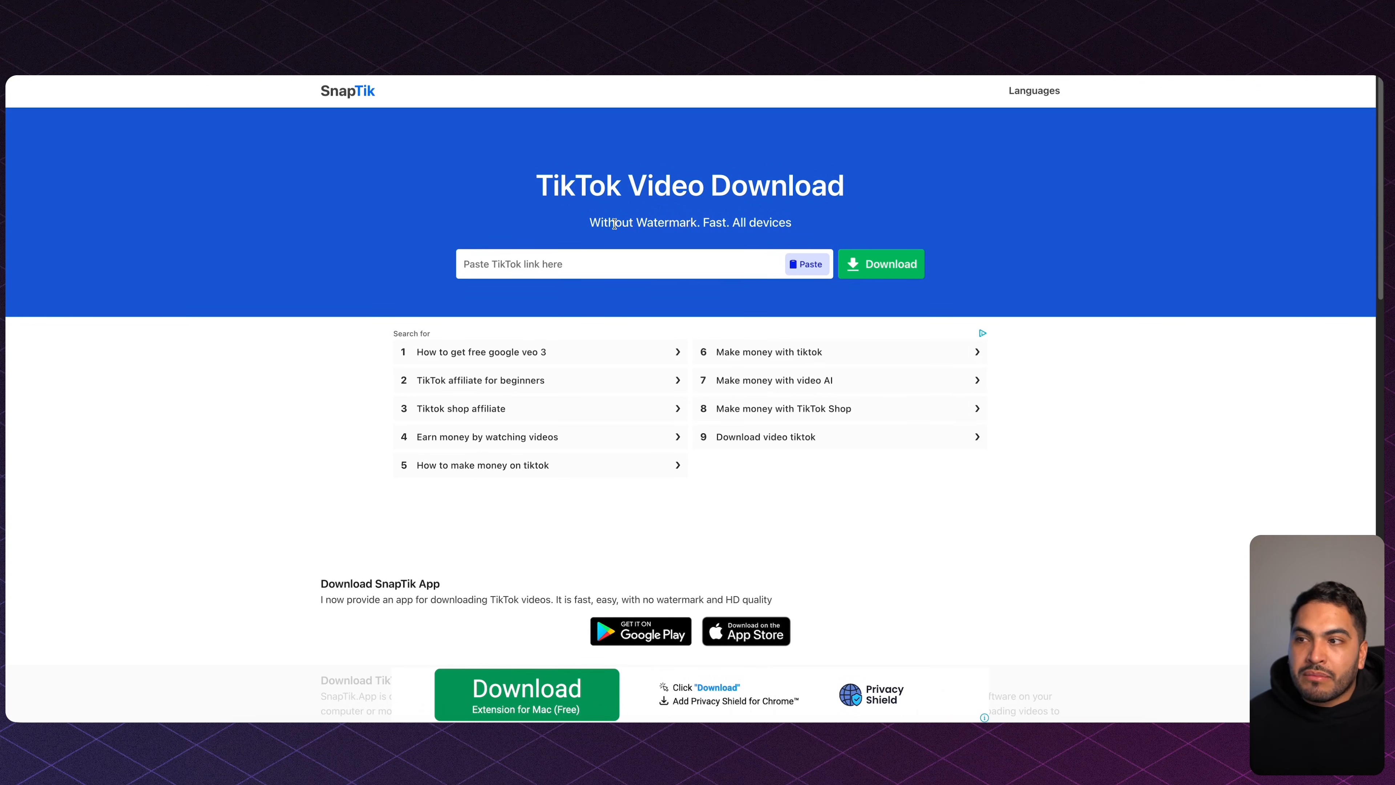
# Download the face massager TikTok as a watermark-free MP4 through SnapTik.
pyautogui.press('super+v')
pyautogui.click(872, 258)
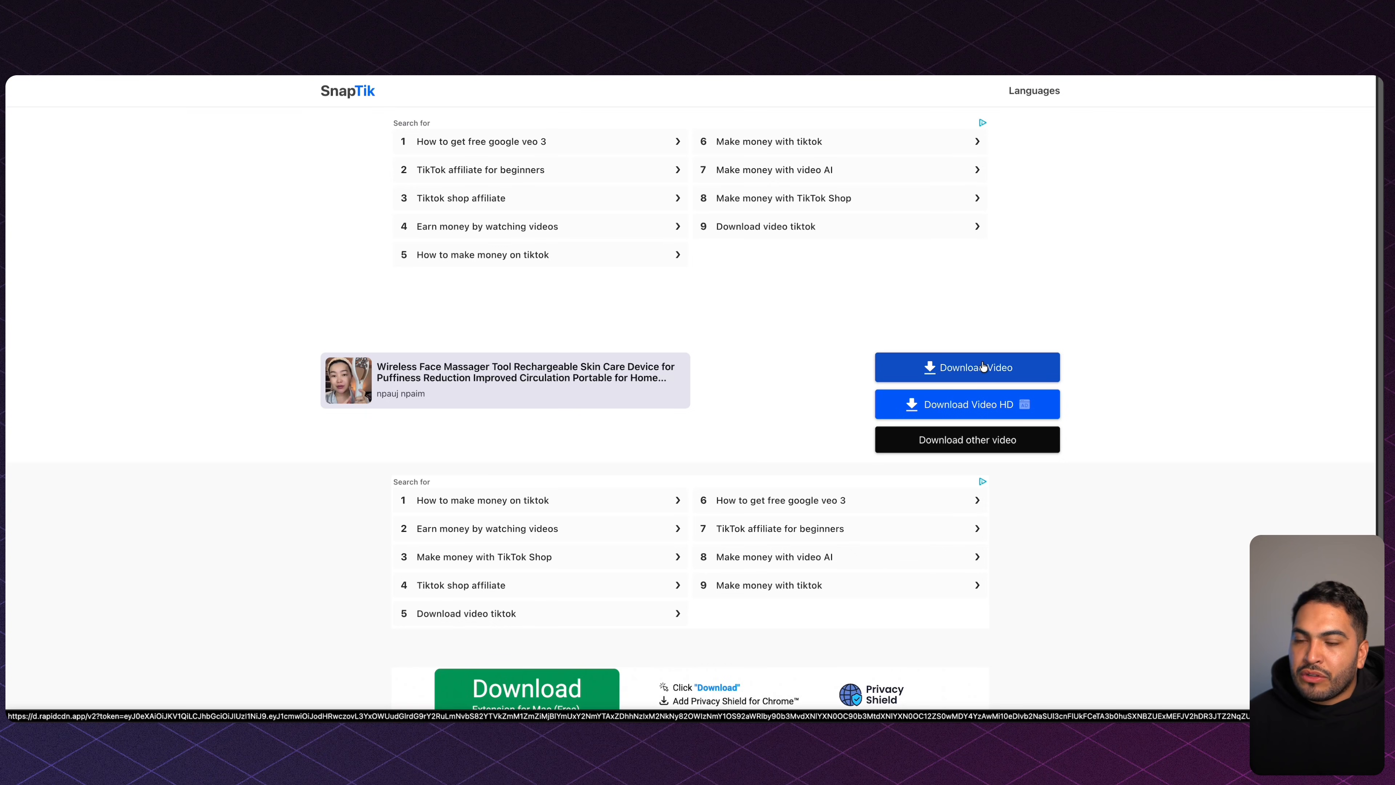
pyautogui.click(983, 367)
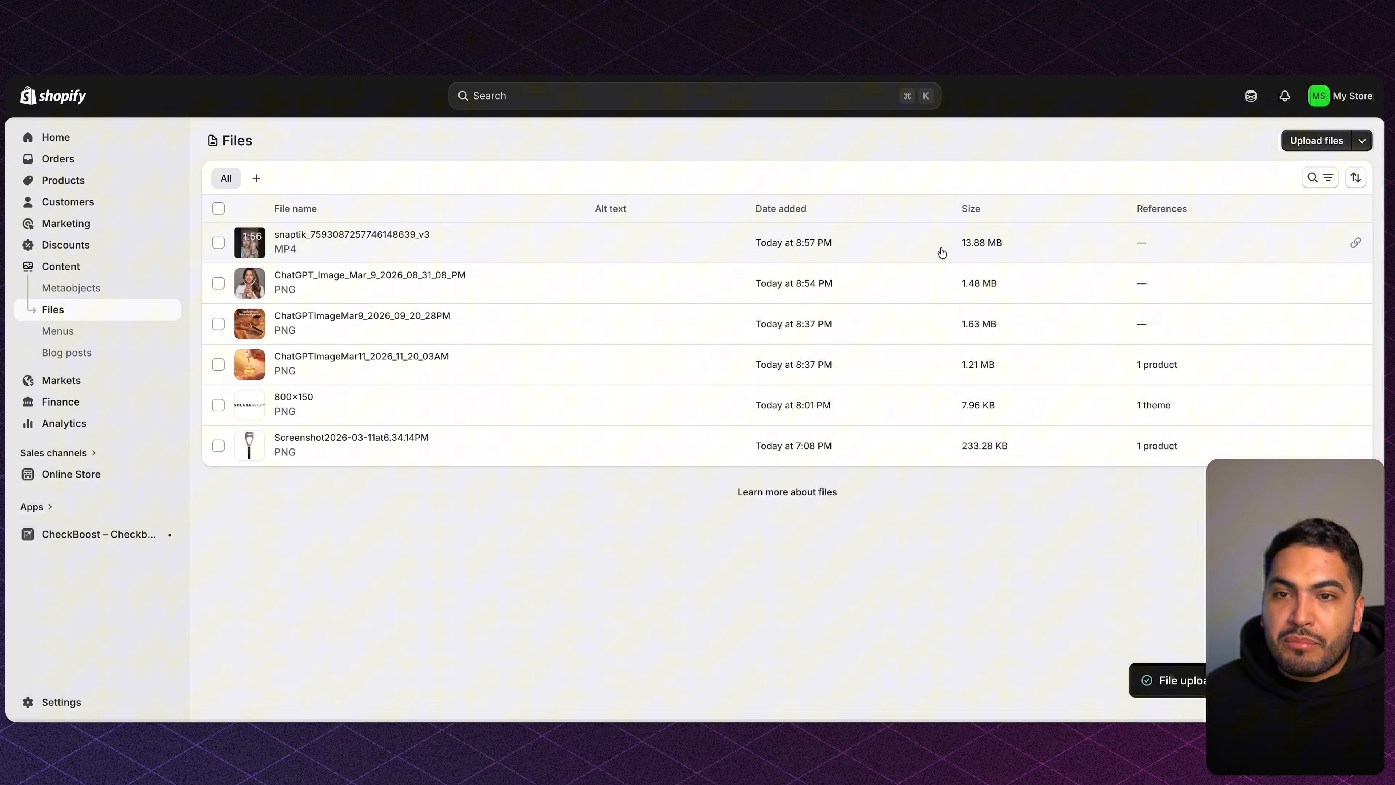
# Replace the first Videos clip's src with the uploaded snaptik MP4 link and save.
pyautogui.click(1353, 243)
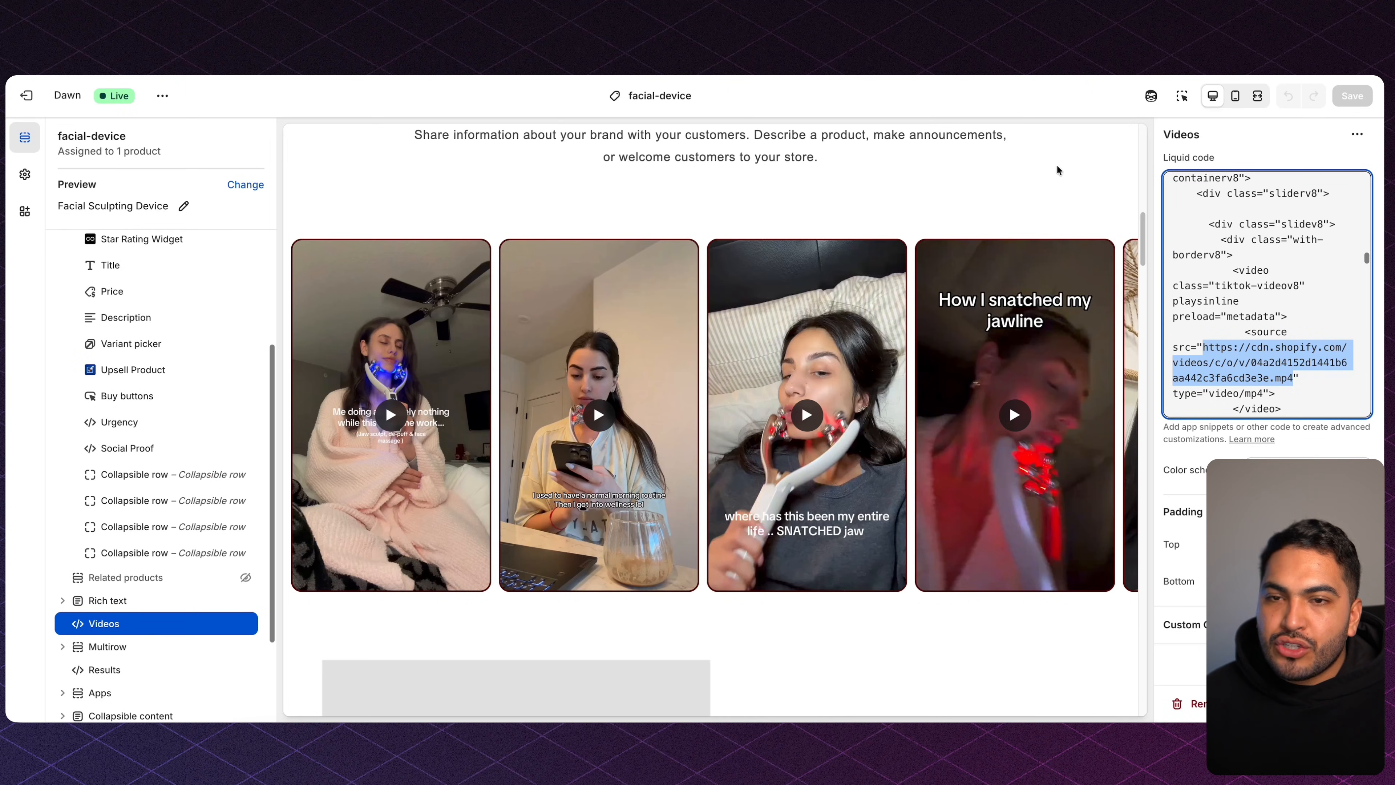
pyautogui.scroll(-1, 1274, 215)
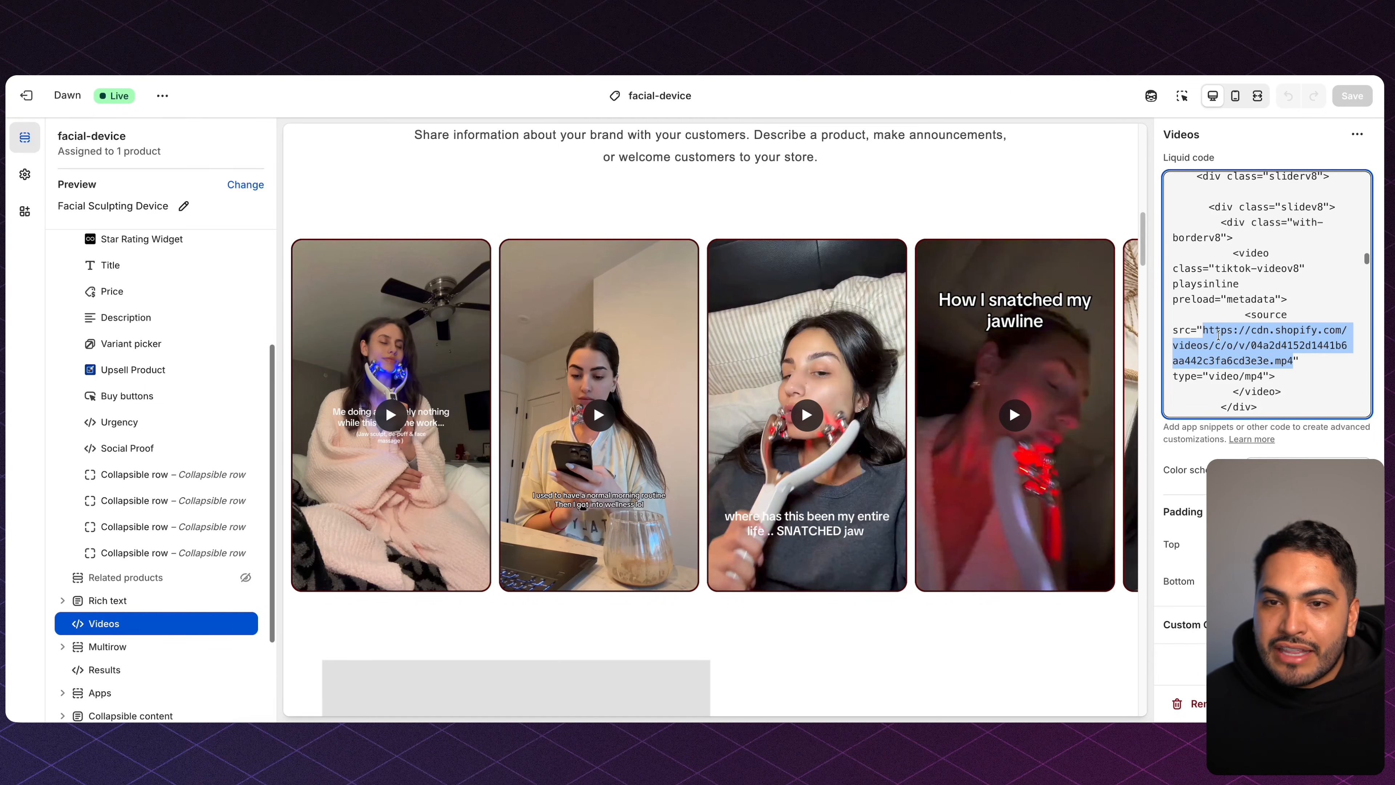
pyautogui.press('super+v')
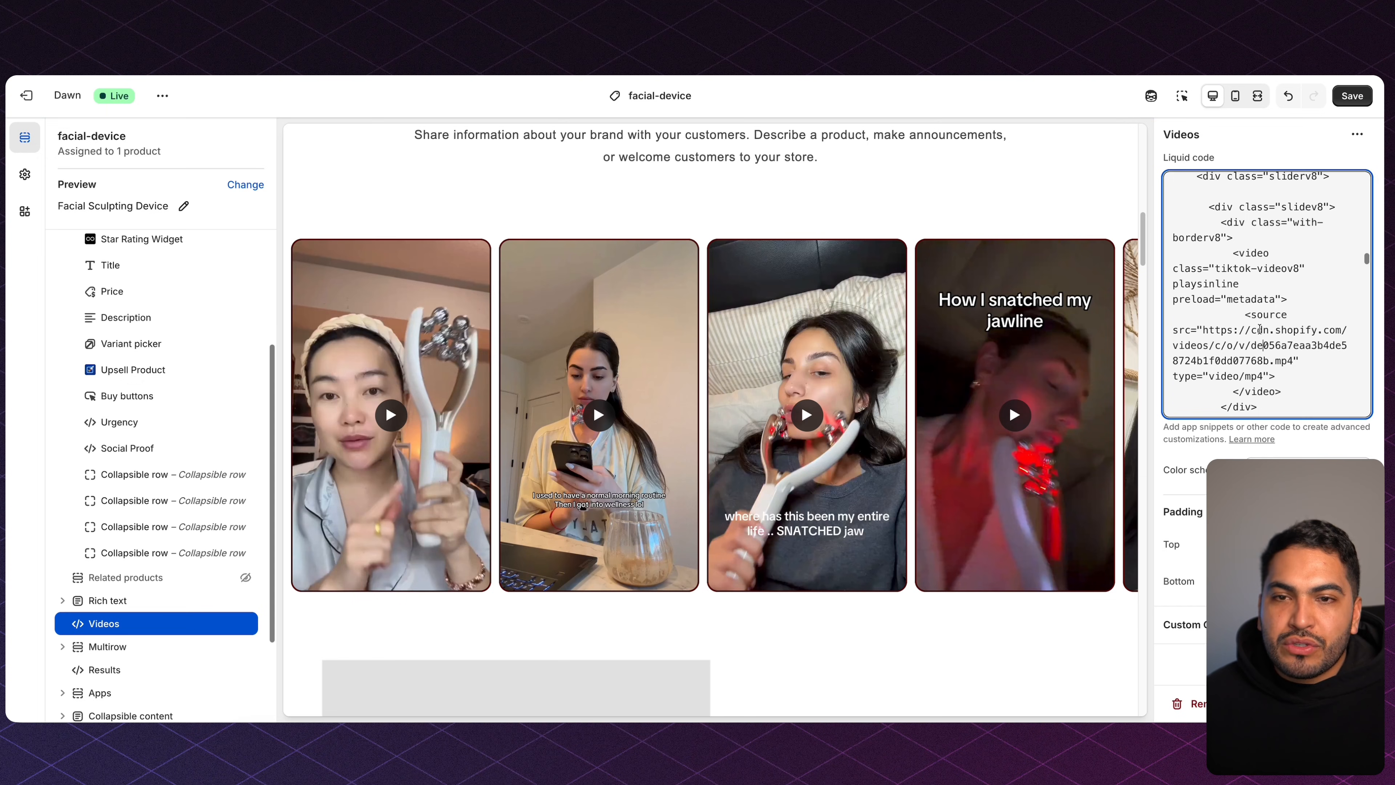
pyautogui.click(1348, 95)
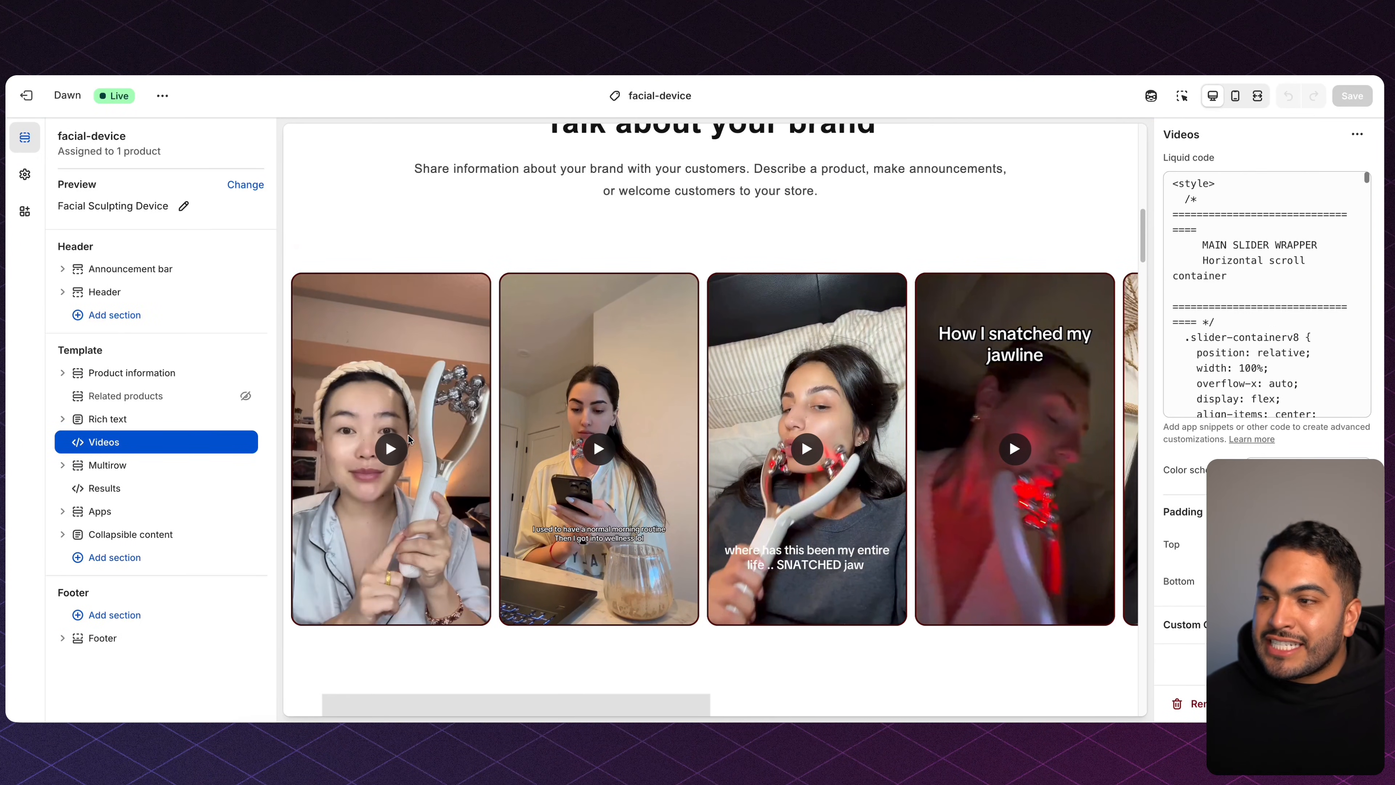
# Play the first carousel video to confirm the new clip, then stop it.
pyautogui.click(408, 438)
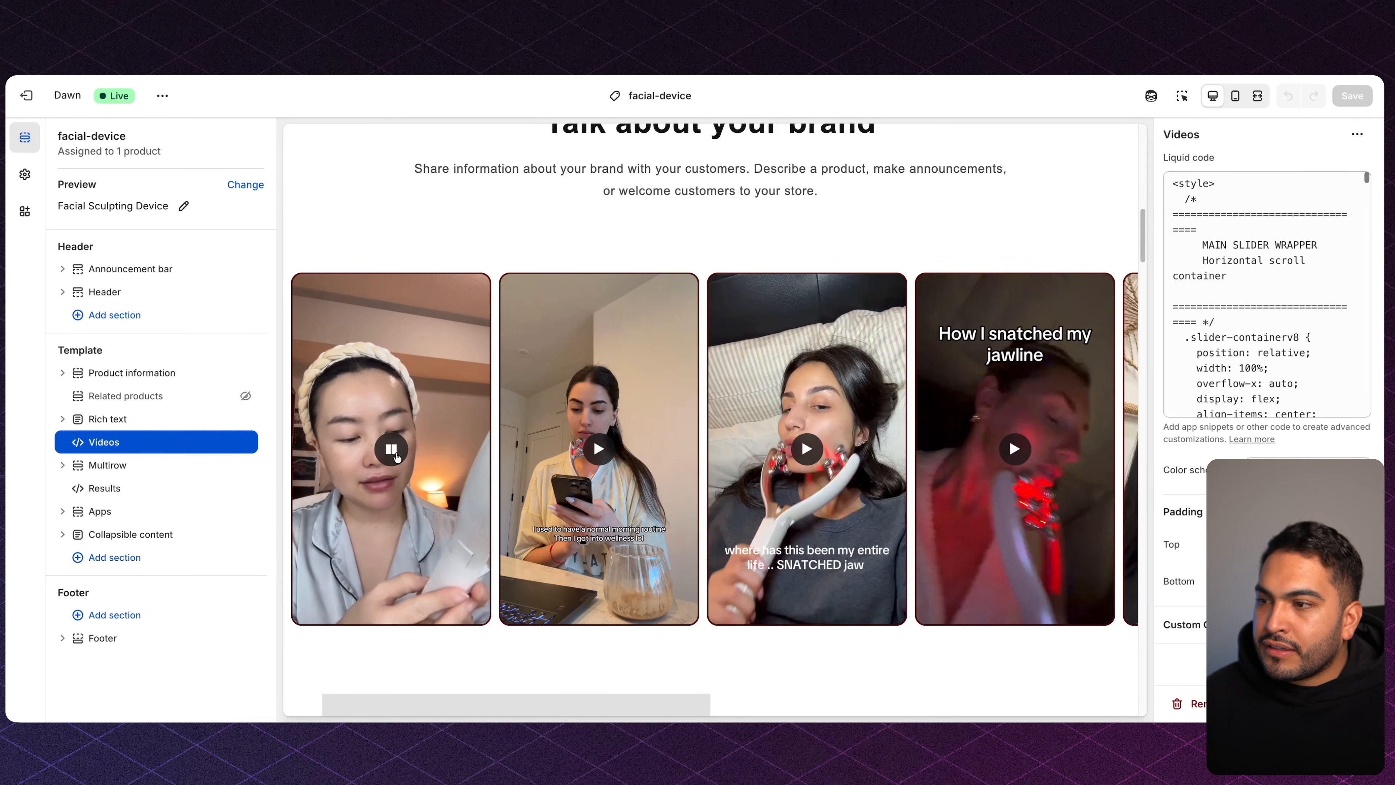
pyautogui.click(394, 450)
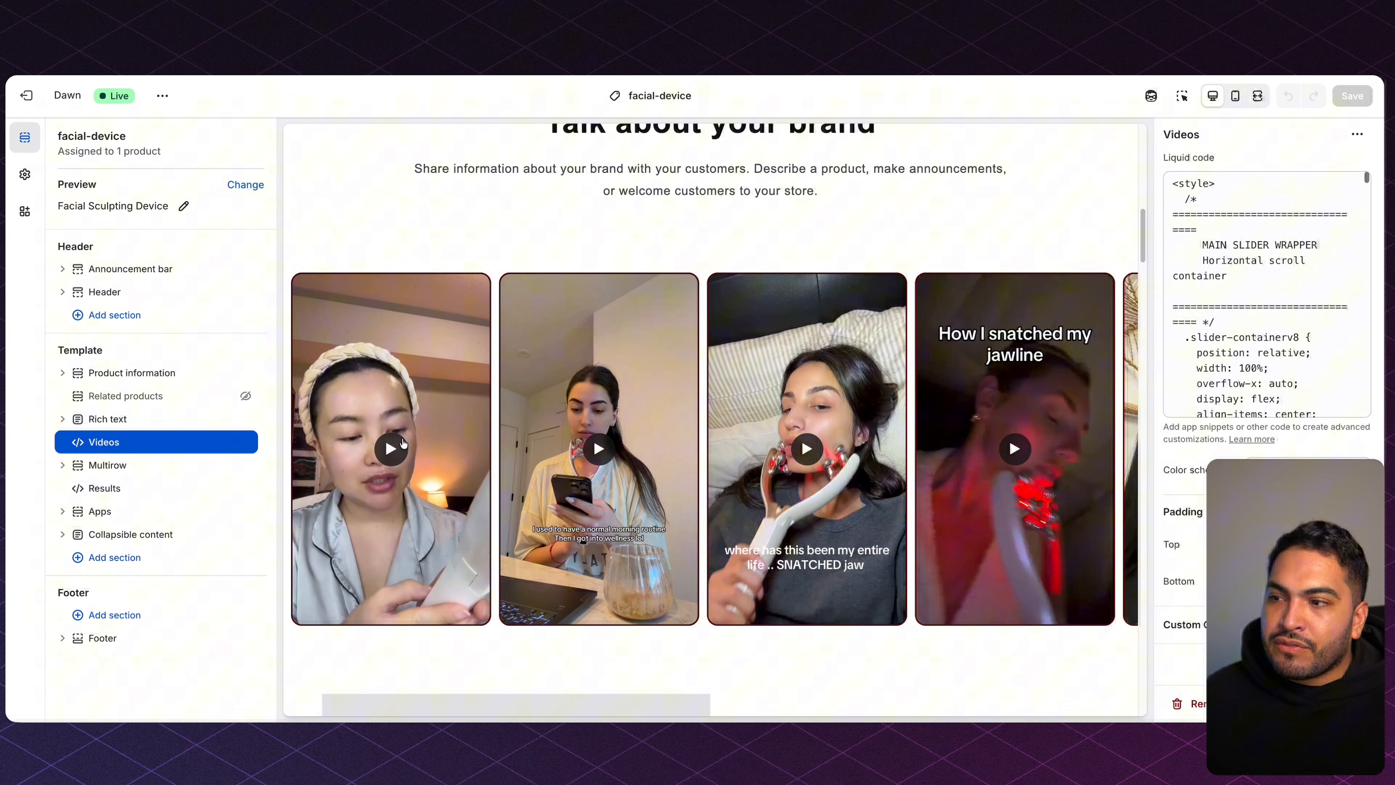
pyautogui.scroll(-1, 716, 303)
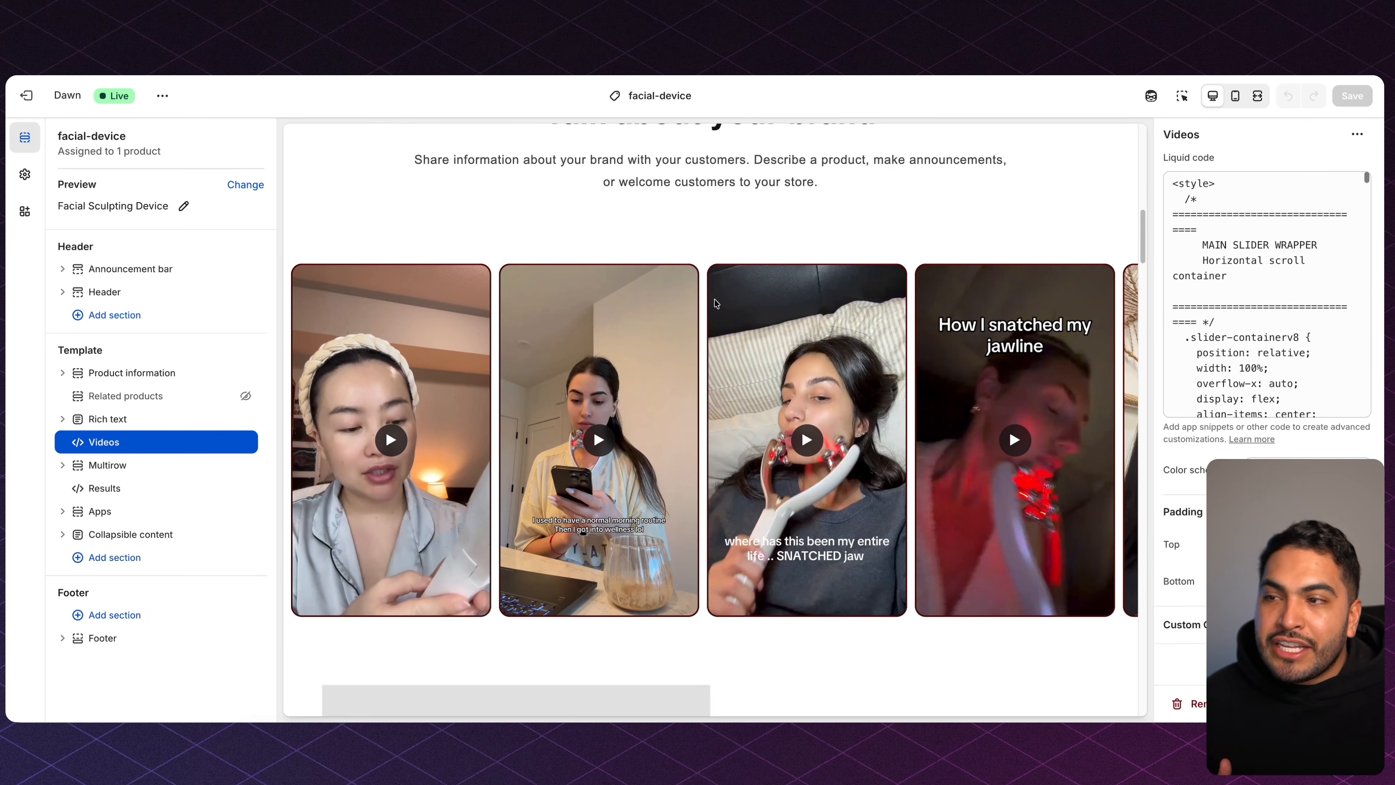
pyautogui.scroll(5, 715, 303)
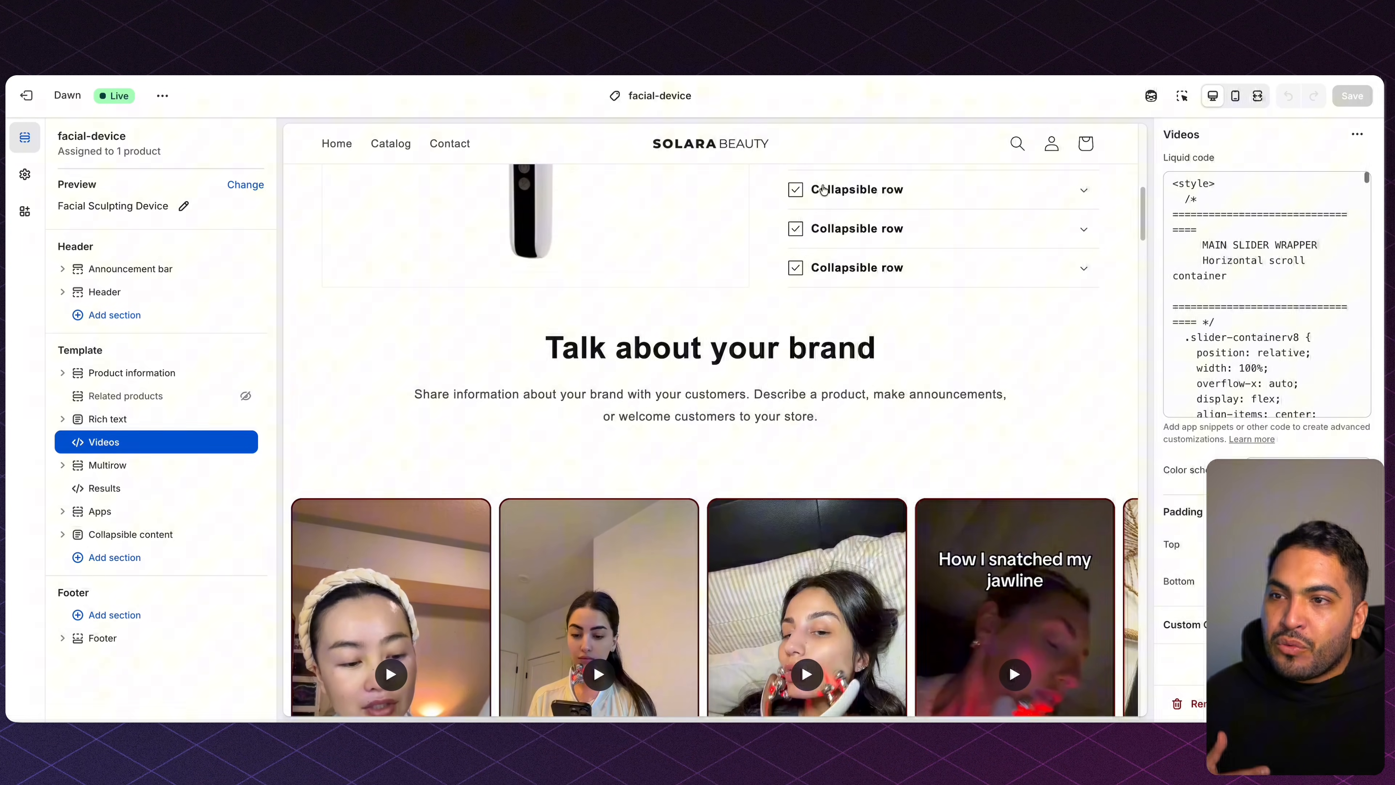
pyautogui.scroll(-5, 754, 343)
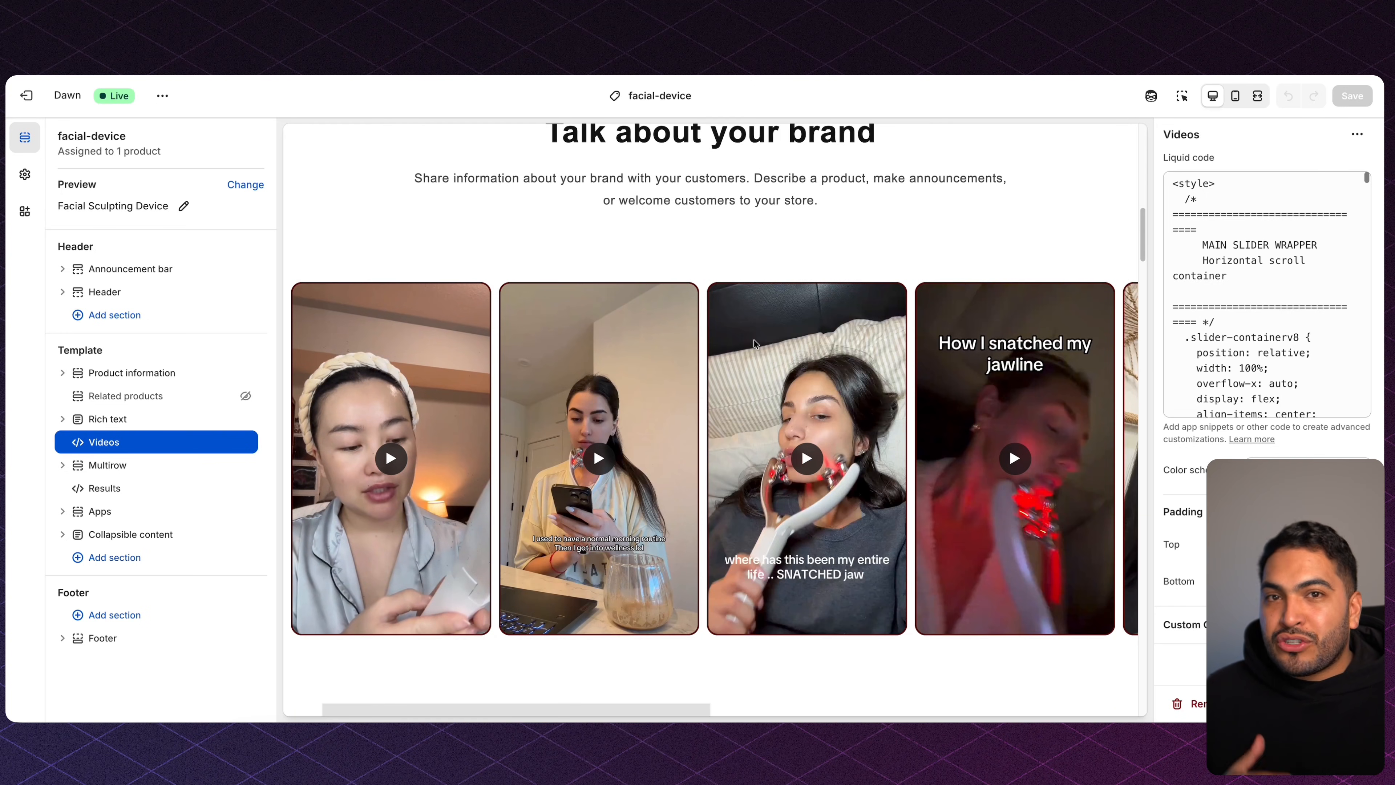
pyautogui.scroll(-8, 753, 338)
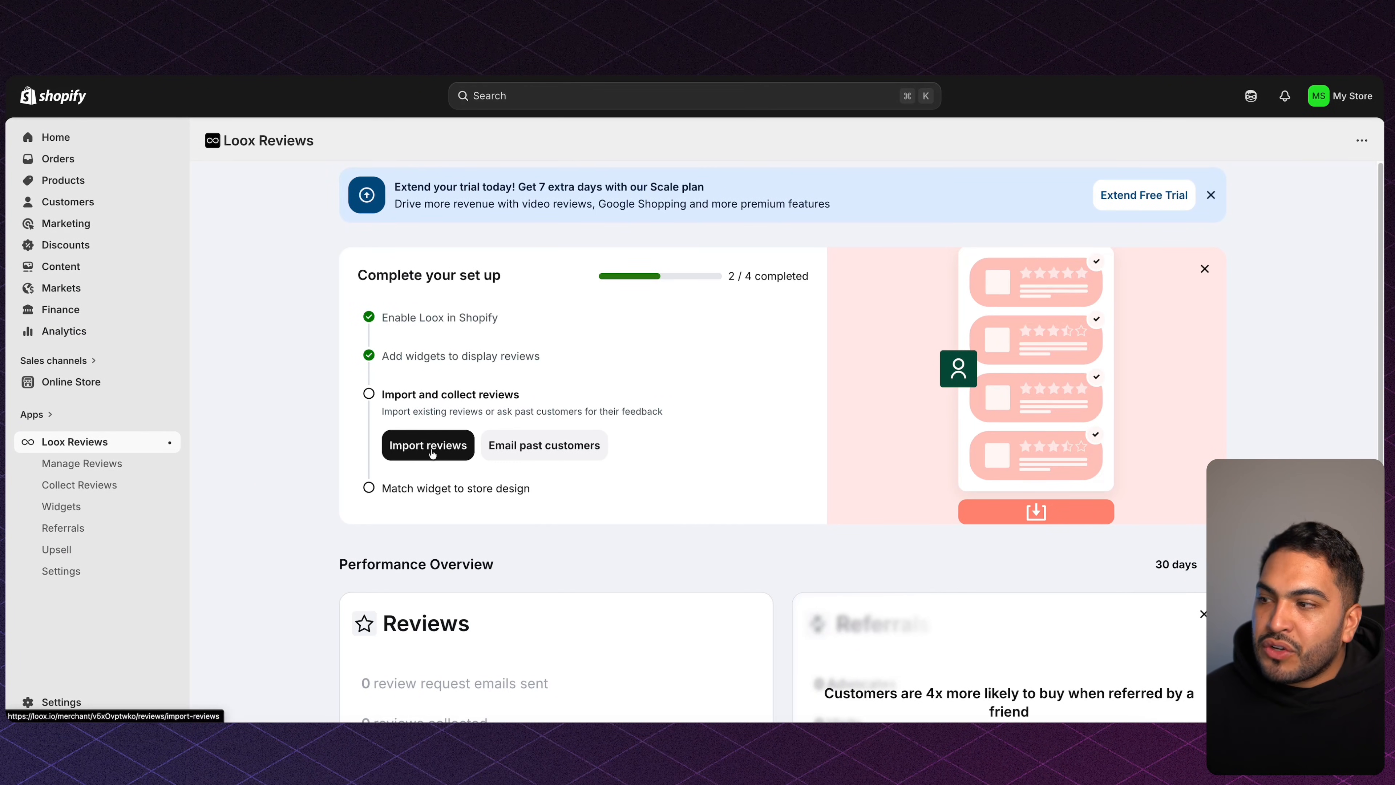
# Start a custom-file import under Manage Reviews and request a copy of the Loox import template.
pyautogui.click(120, 466)
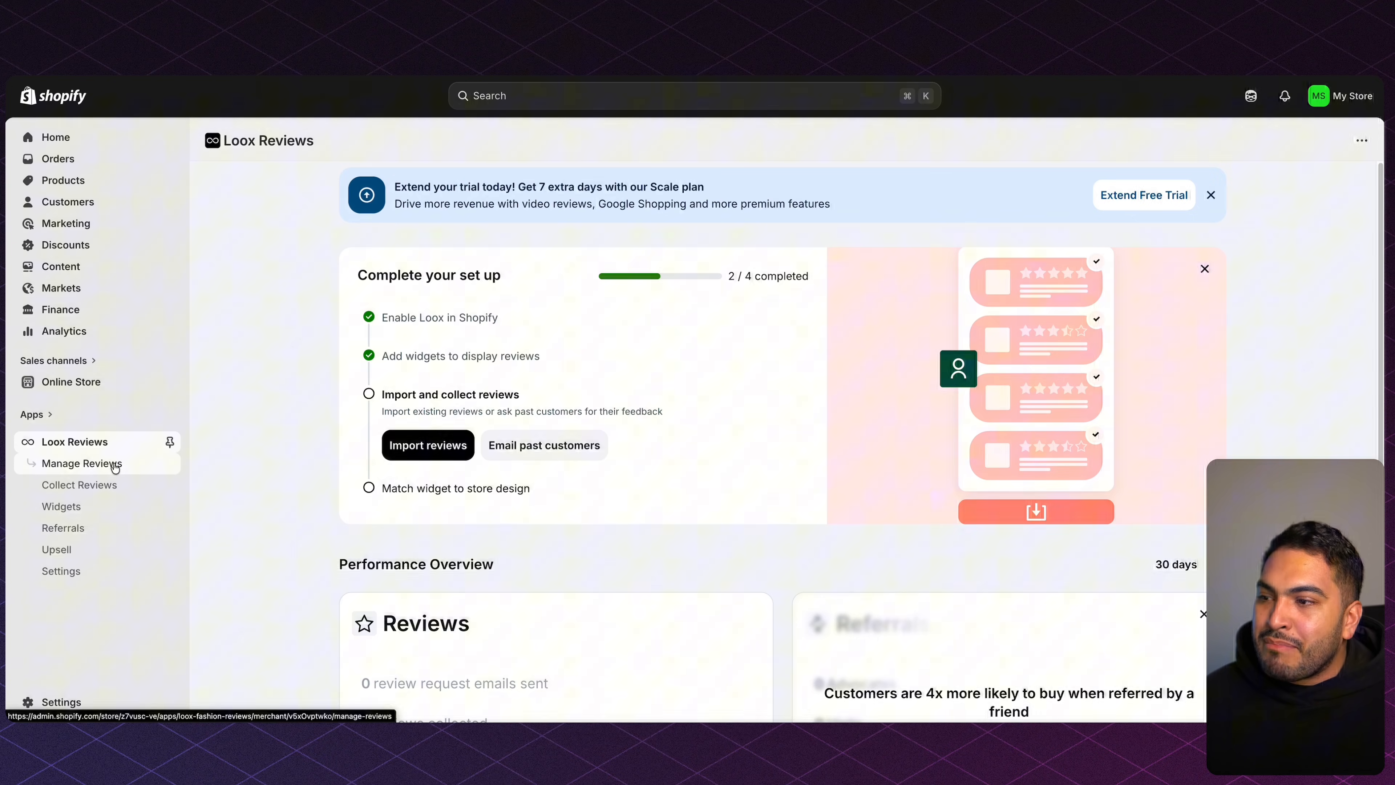
pyautogui.click(843, 544)
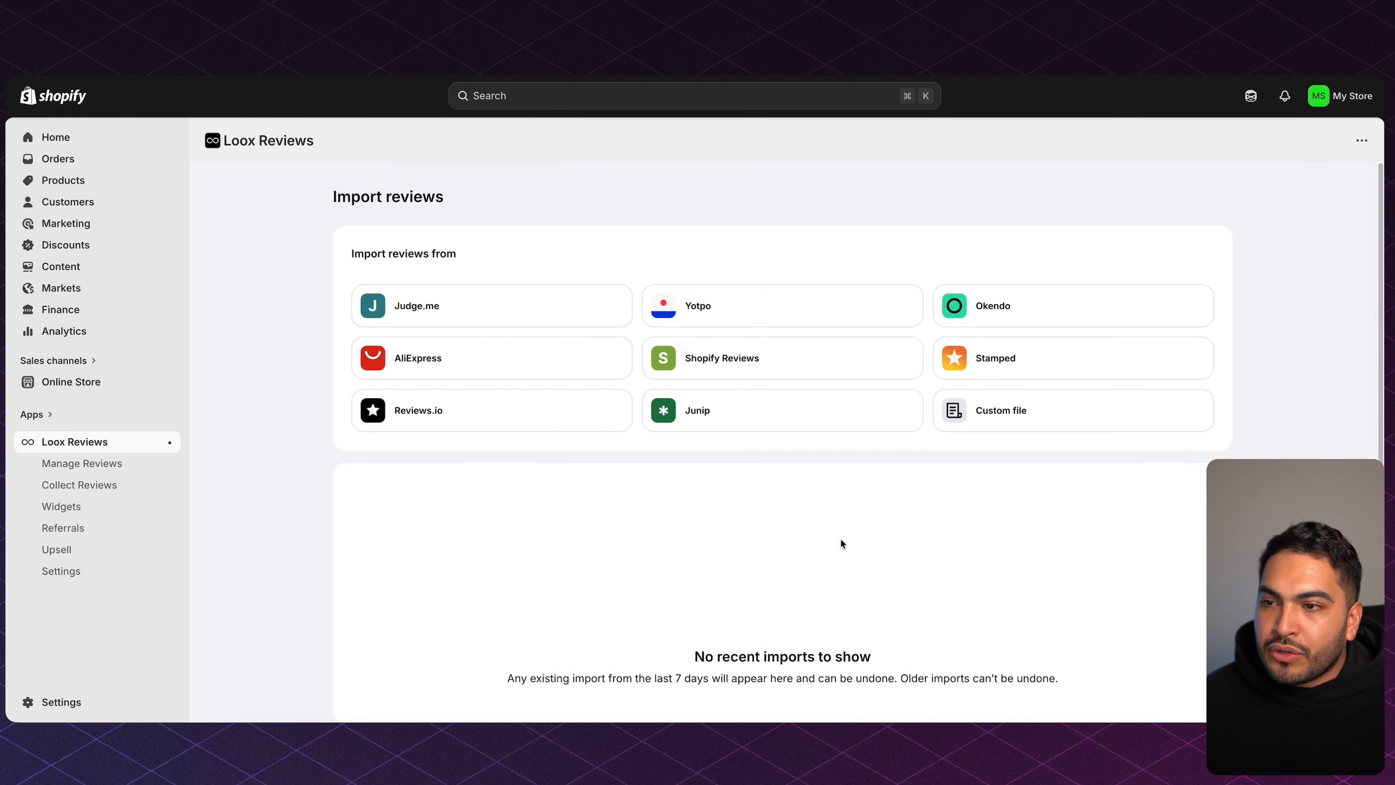
pyautogui.click(989, 416)
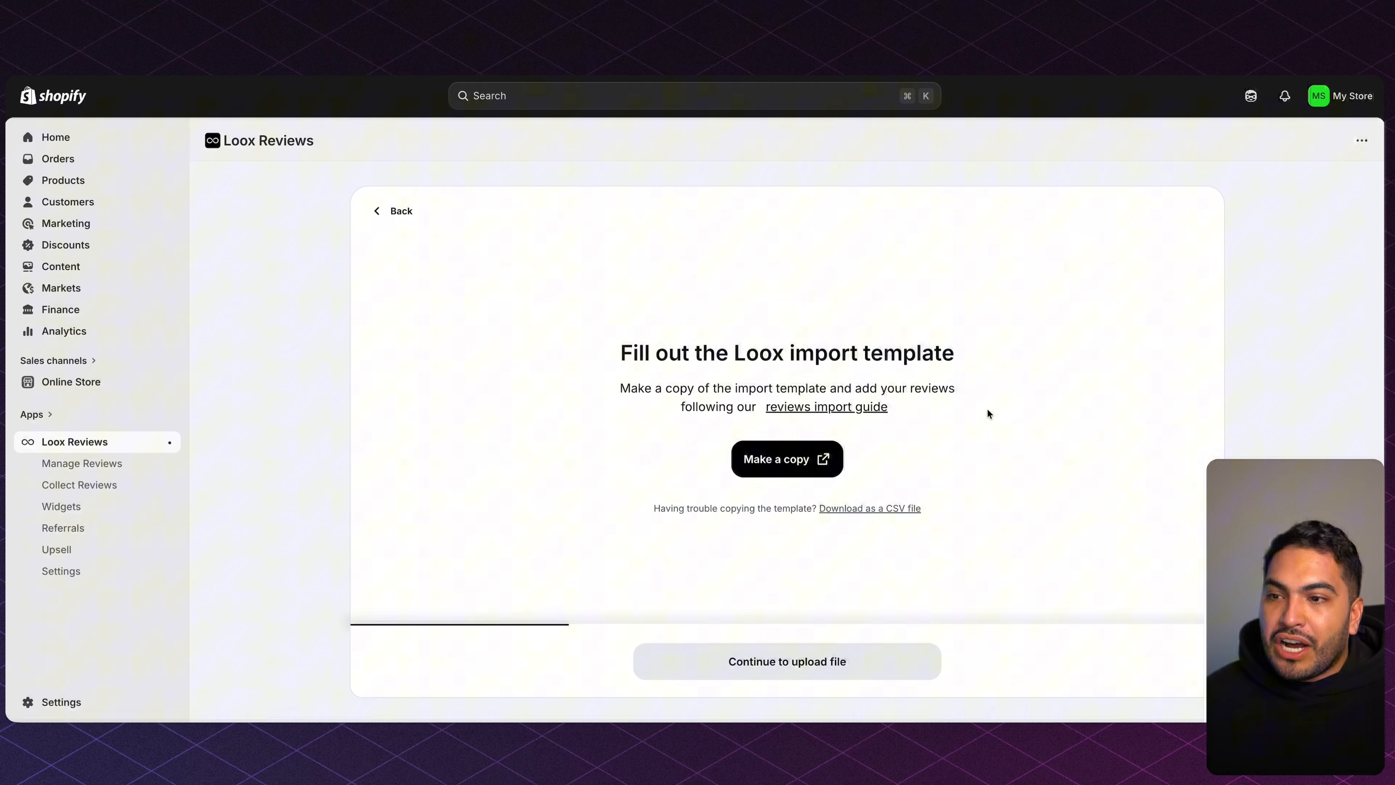
pyautogui.click(819, 460)
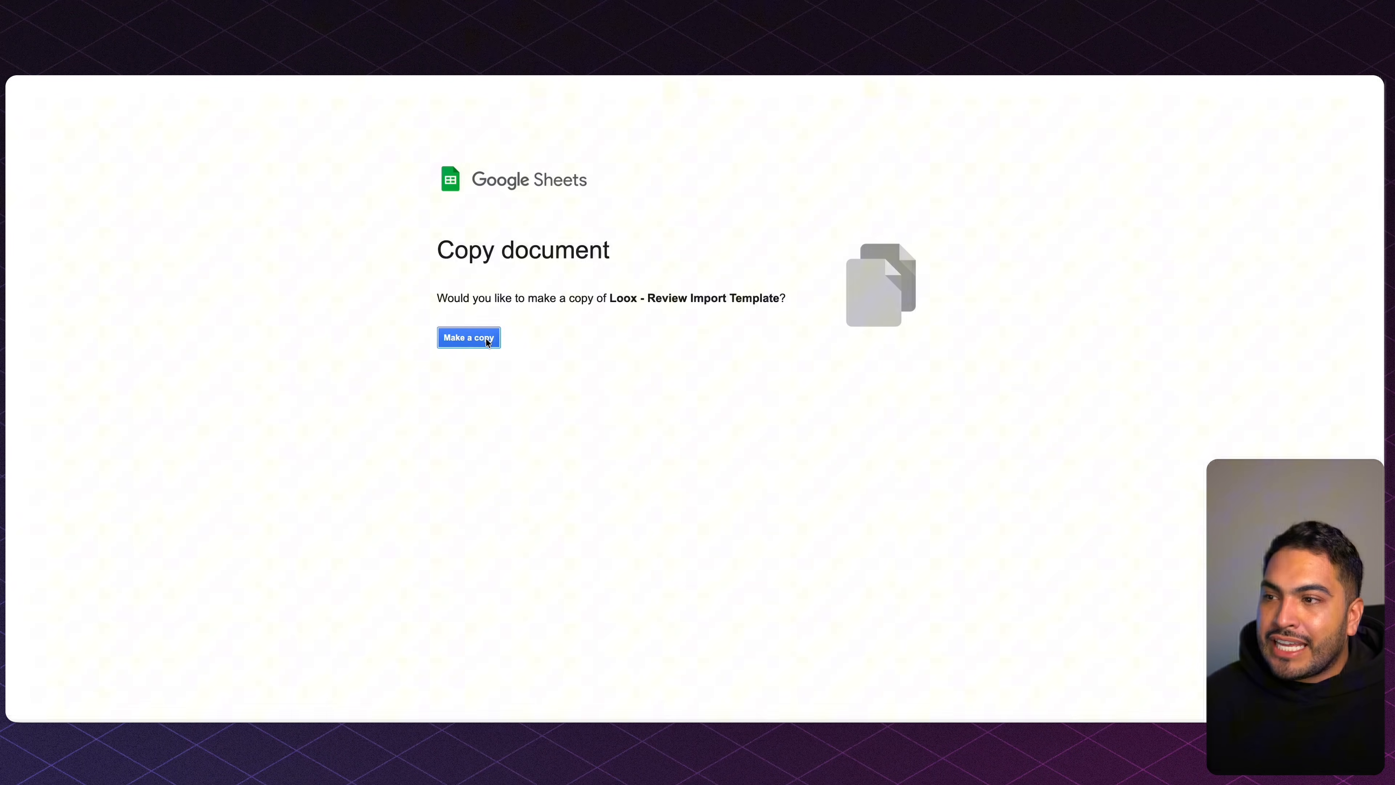
# Copy the template as the Depuff Review Template and inspect its product_handle column A.
pyautogui.click(487, 338)
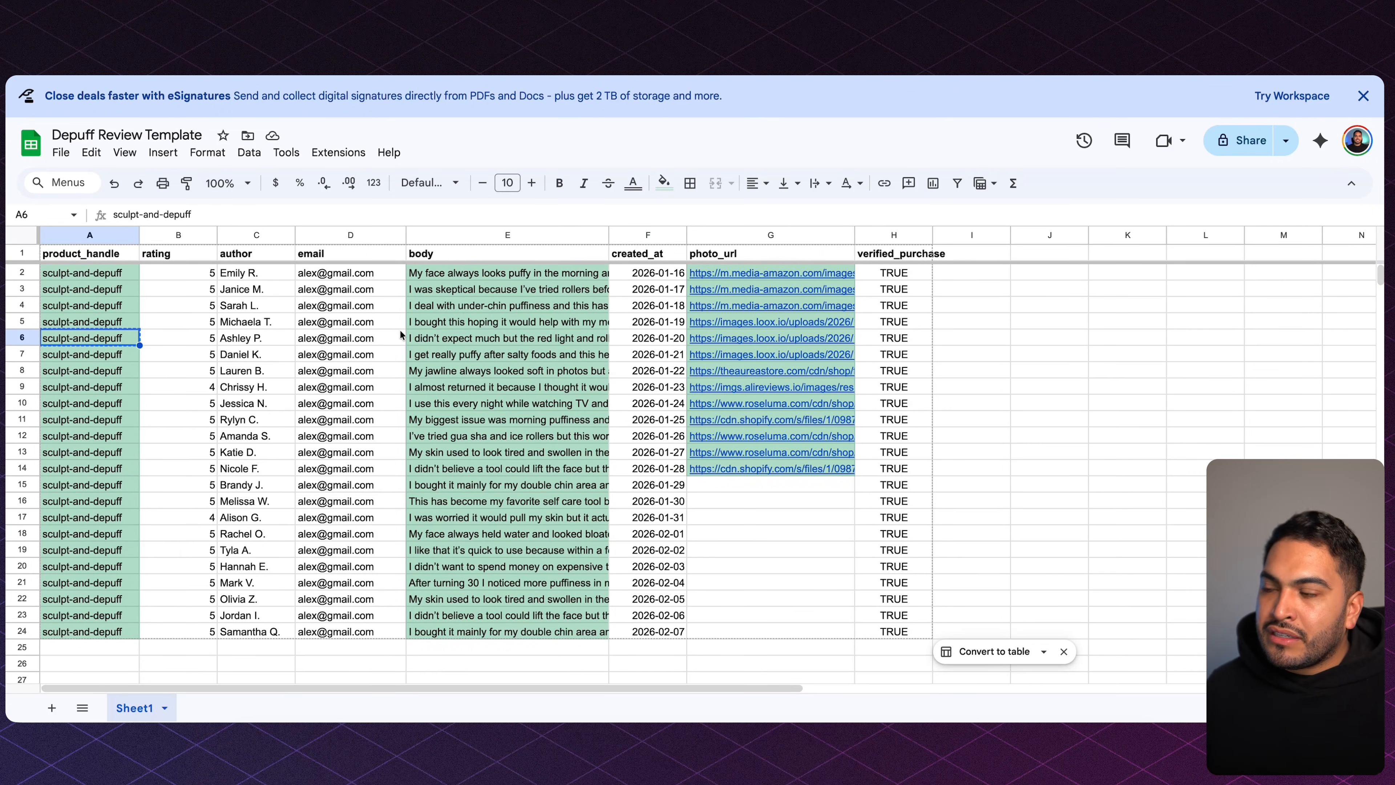
pyautogui.click(115, 273)
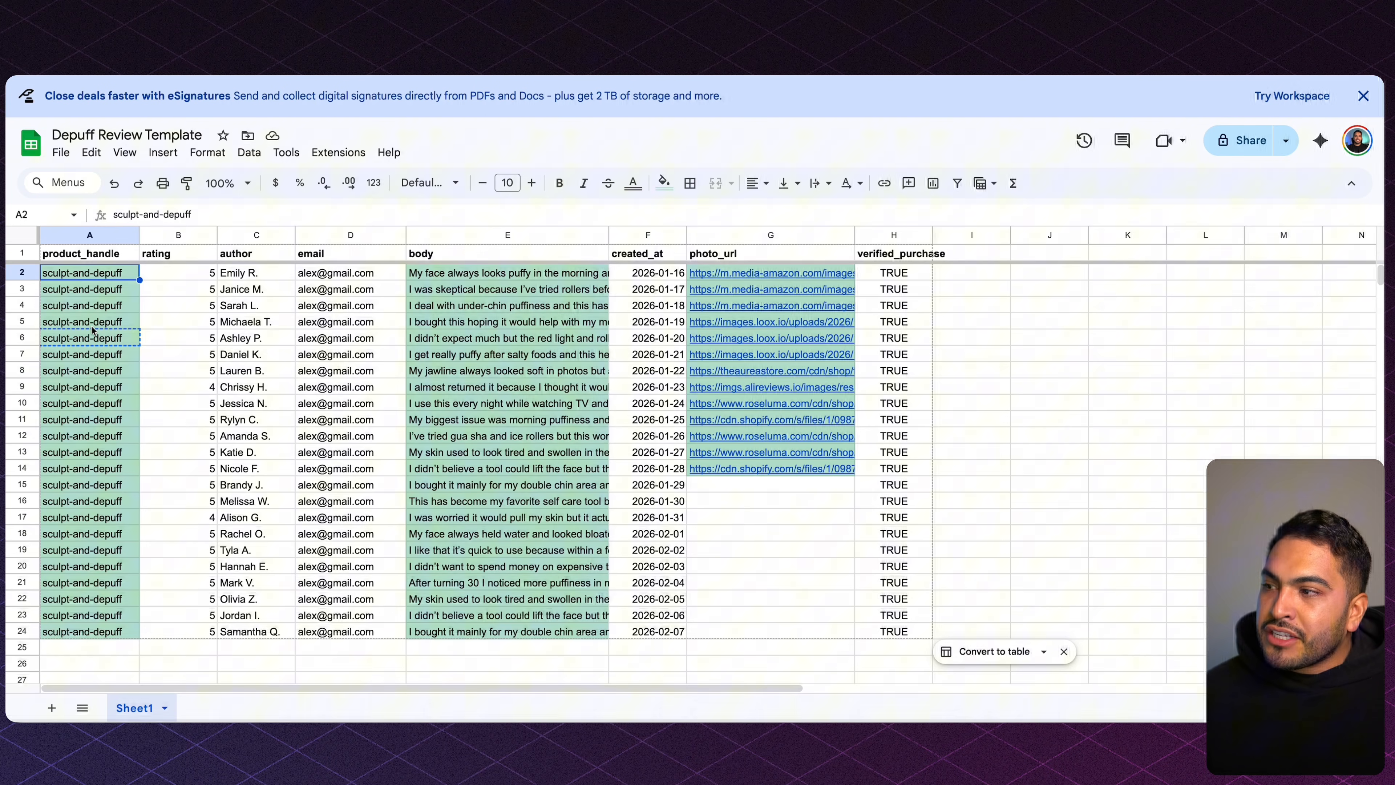
pyautogui.click(91, 256)
pyautogui.click(102, 235)
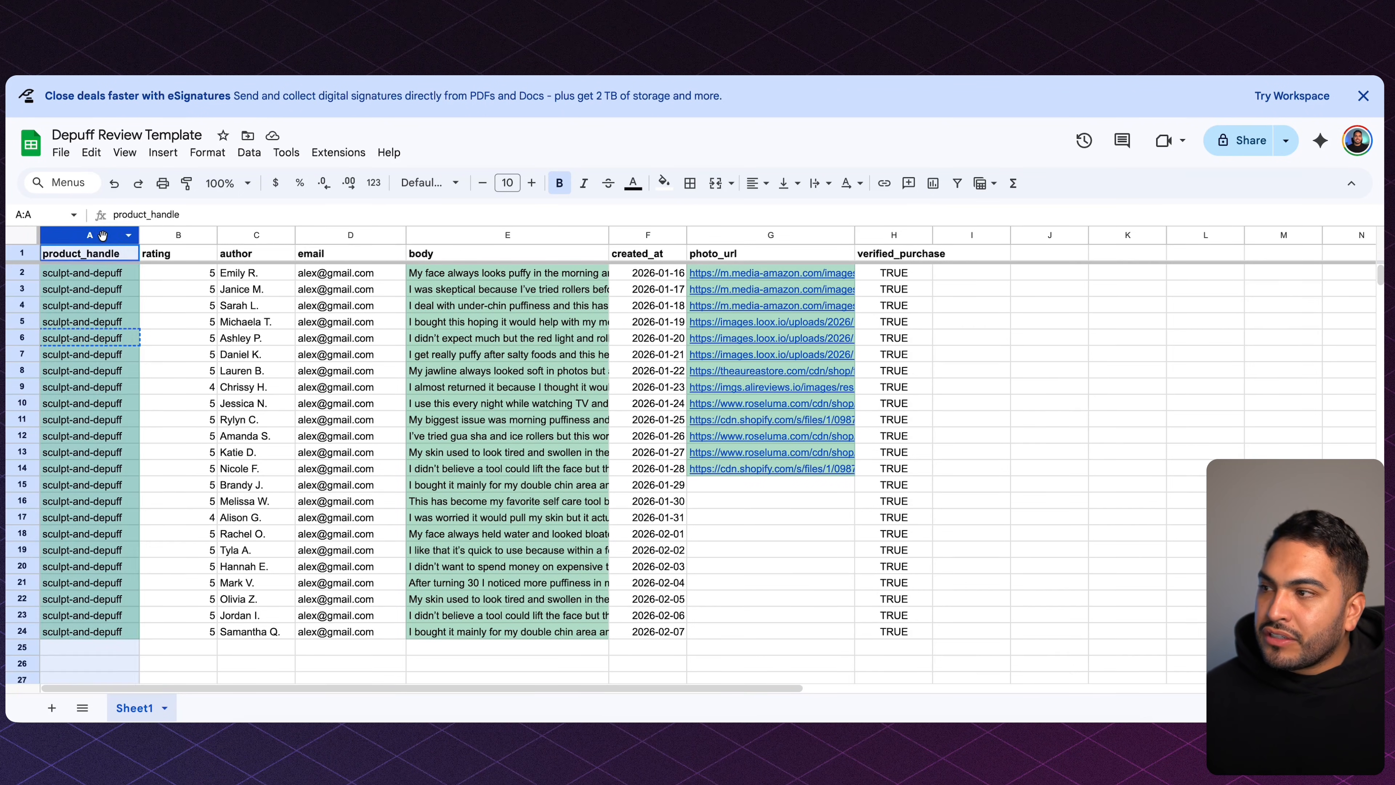
pyautogui.click(109, 273)
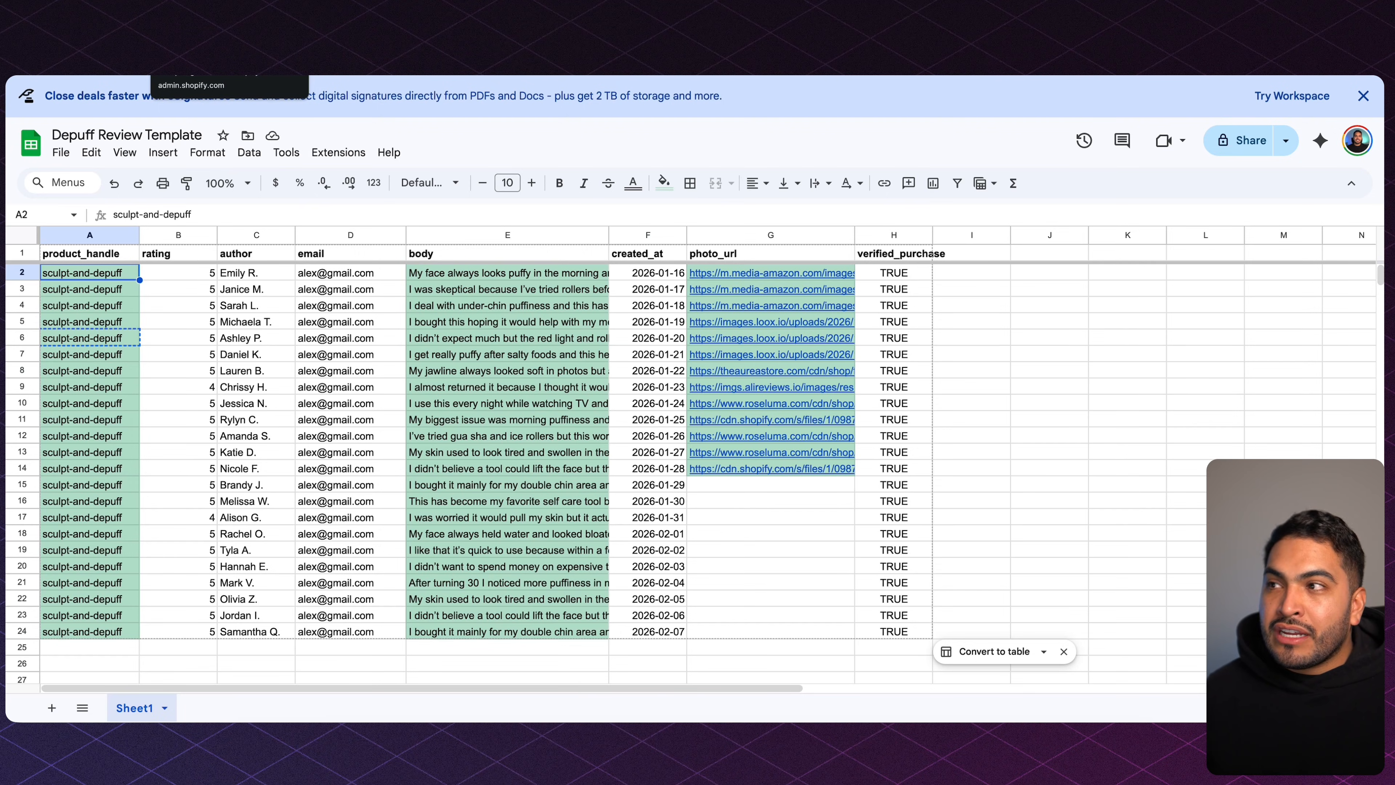
pyautogui.click(220, 40)
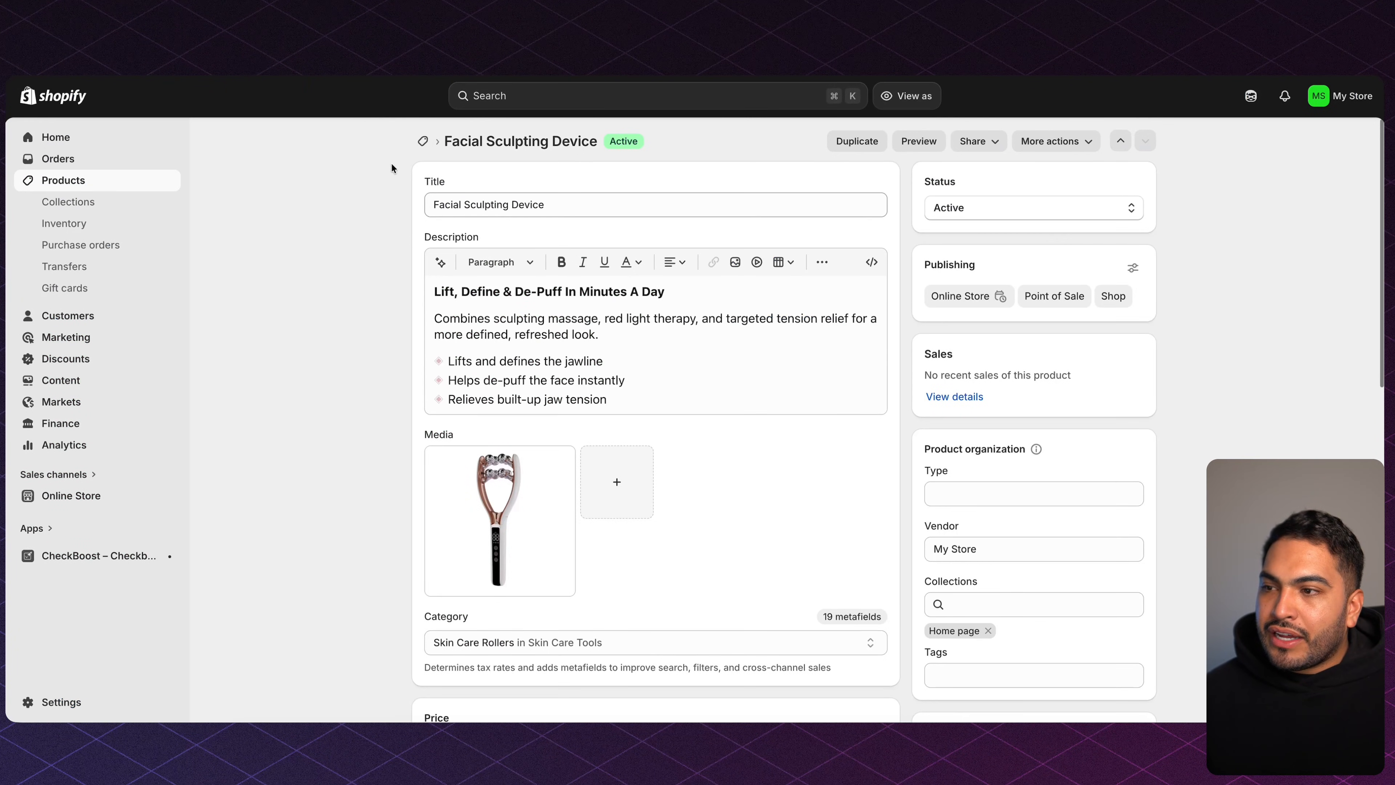
# Confirm the Facial Sculpting Device's search listing URL handle is sculpt-and-depuff.
pyautogui.scroll(-10, 390, 163)
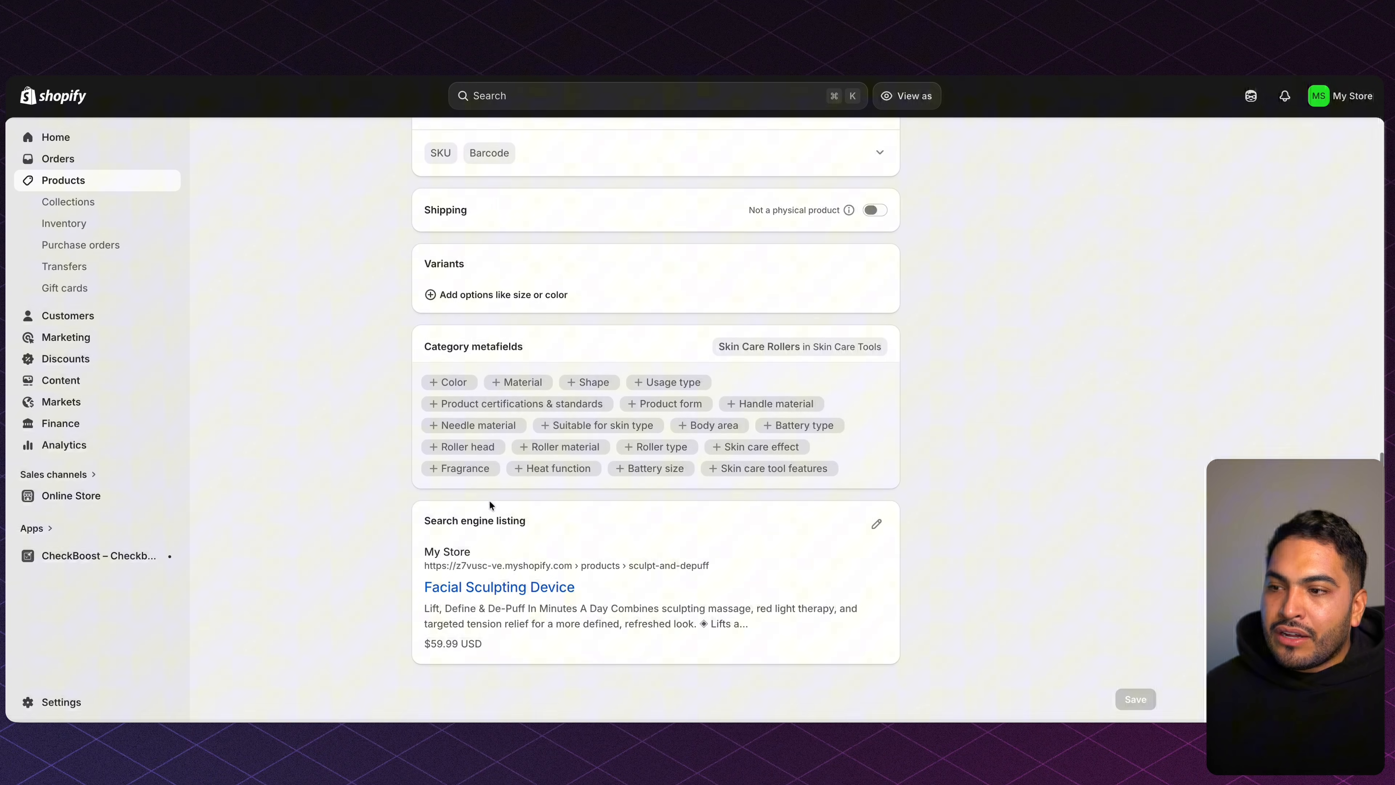
pyautogui.moveTo(423, 520); pyautogui.dragTo(528, 523)
pyautogui.click(875, 524)
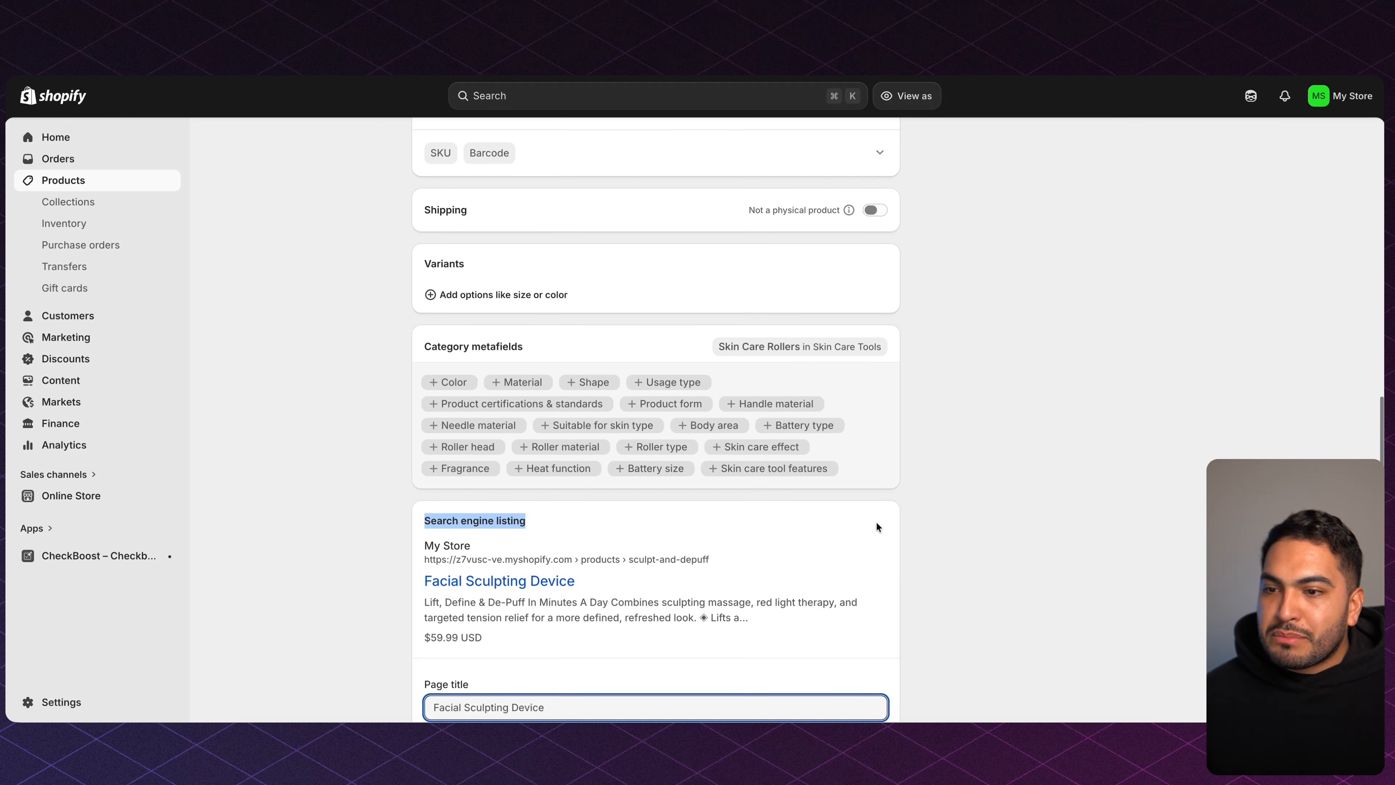
pyautogui.scroll(-5, 611, 626)
pyautogui.moveTo(424, 601); pyautogui.dragTo(484, 602)
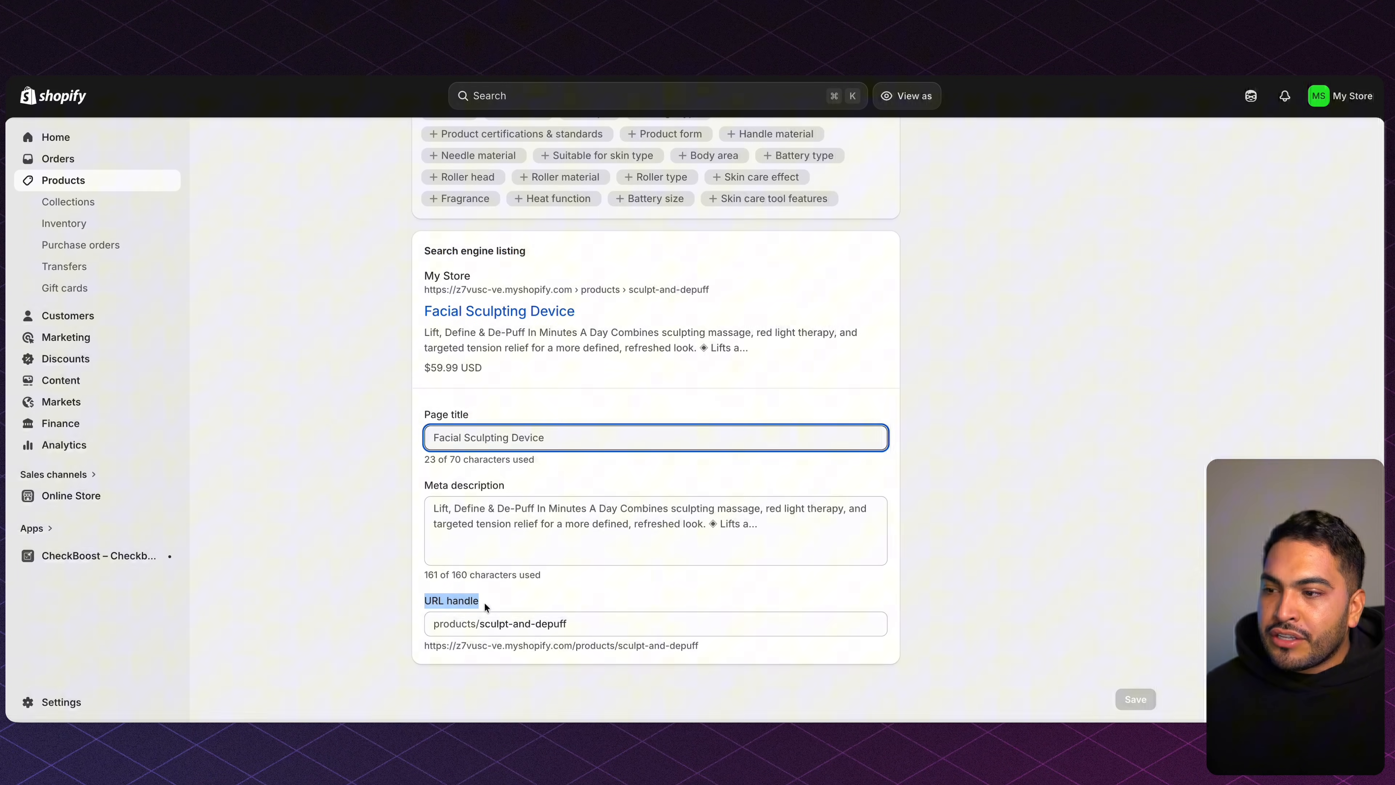
pyautogui.moveTo(593, 627); pyautogui.dragTo(475, 626)
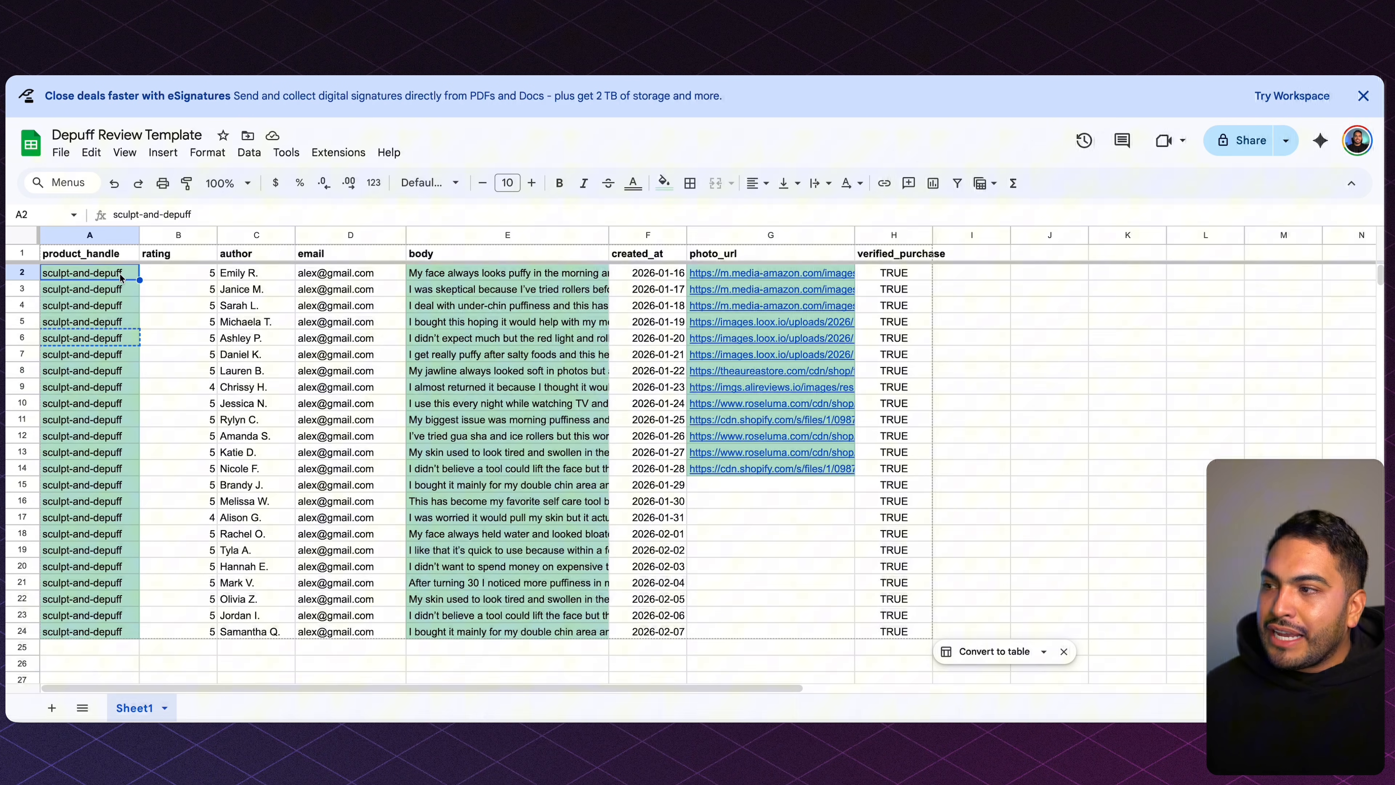
pyautogui.moveTo(140, 282); pyautogui.dragTo(139, 649)
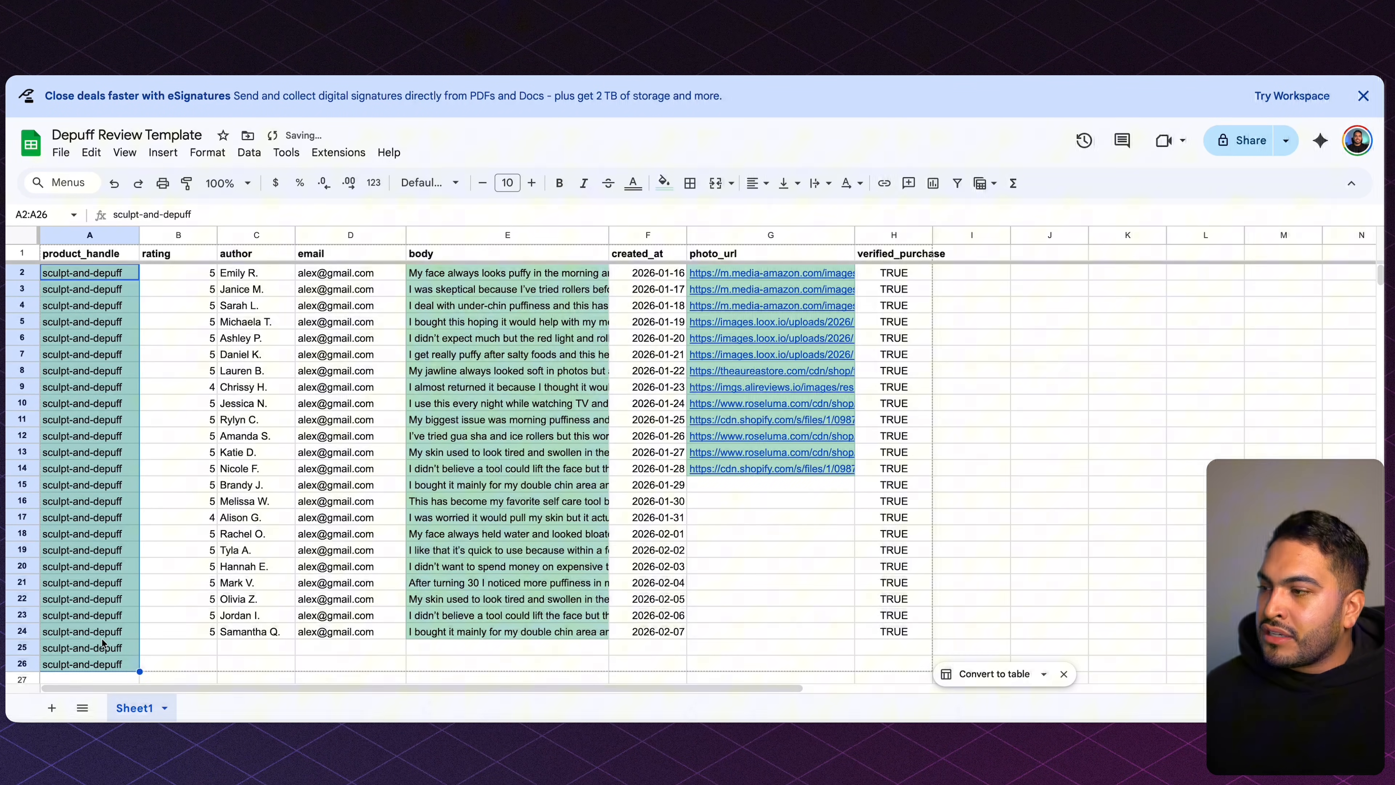
pyautogui.click(77, 631)
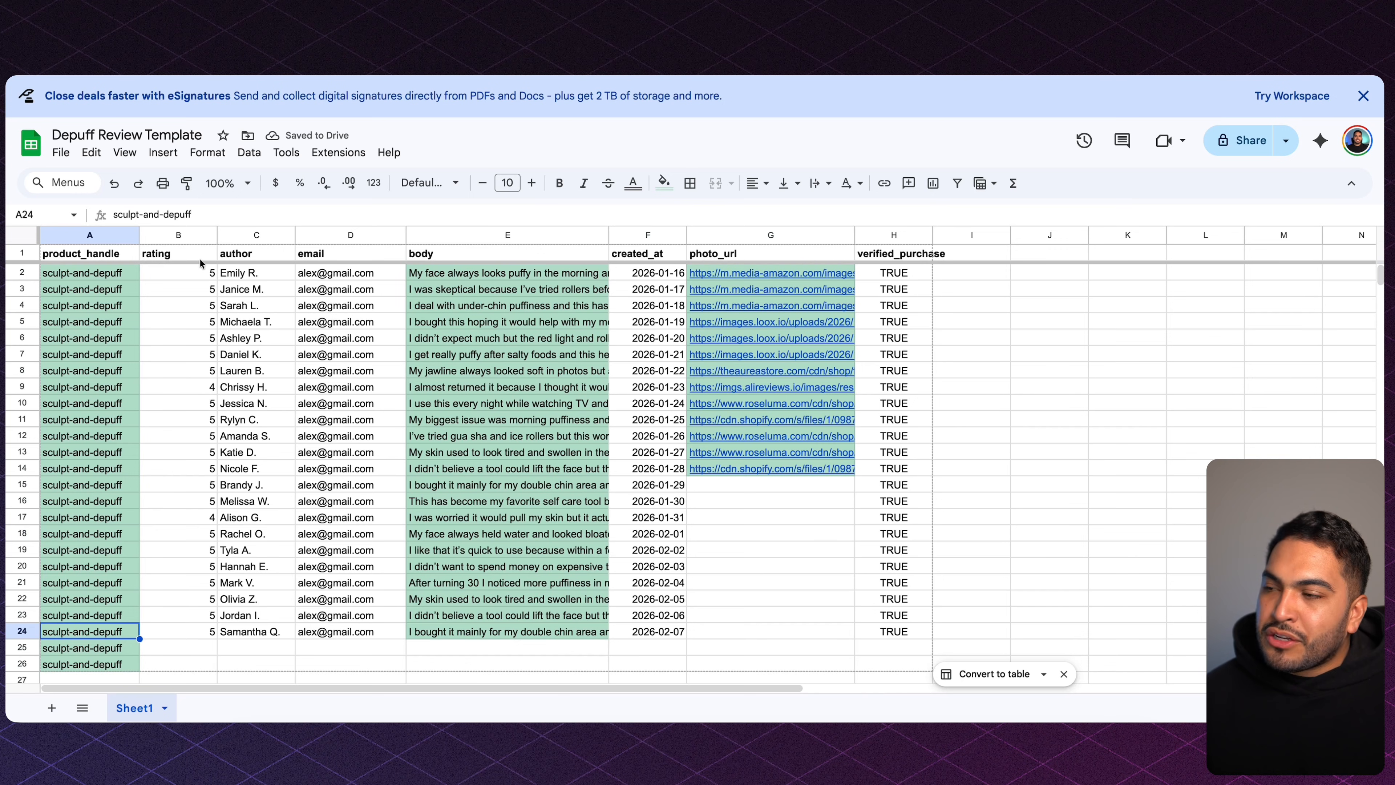
pyautogui.click(206, 276)
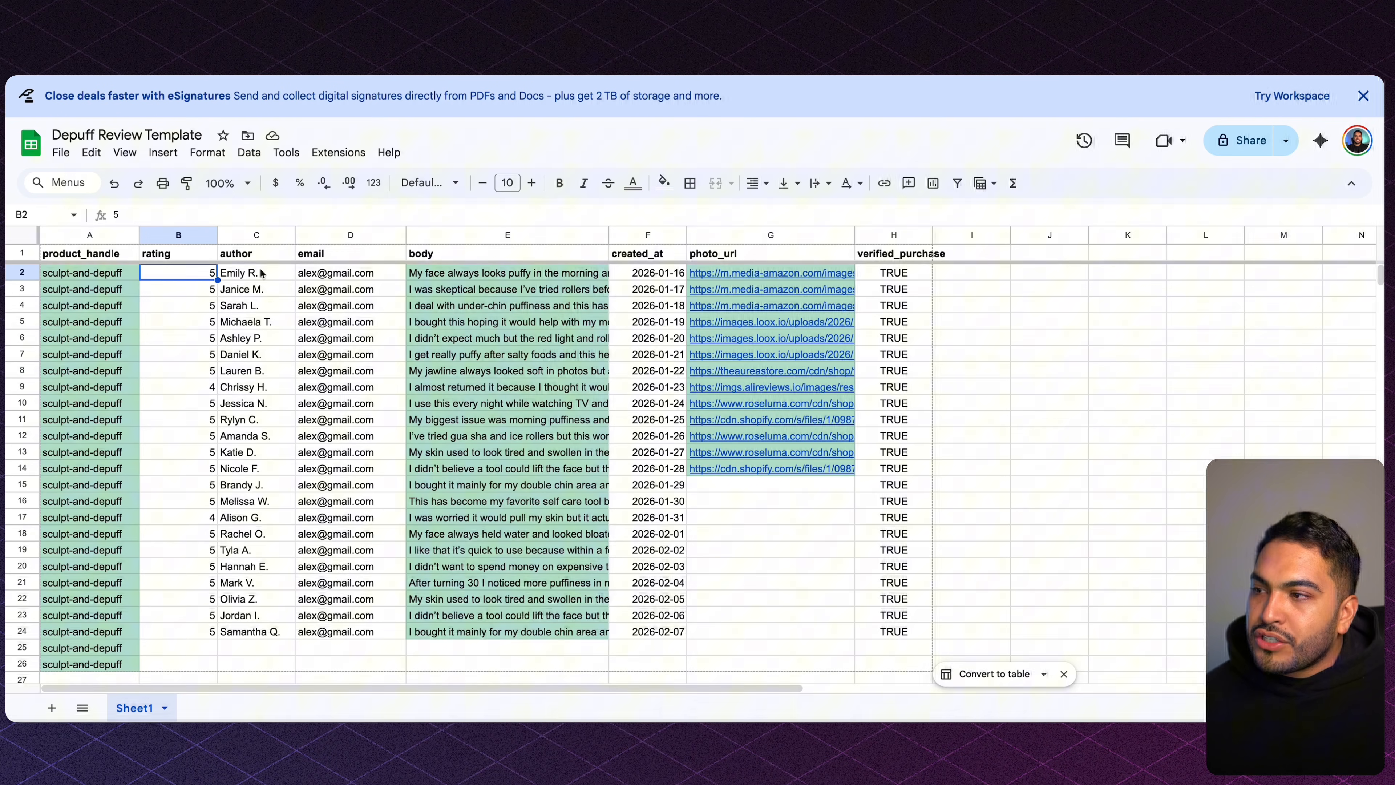
pyautogui.moveTo(261, 272); pyautogui.dragTo(265, 616)
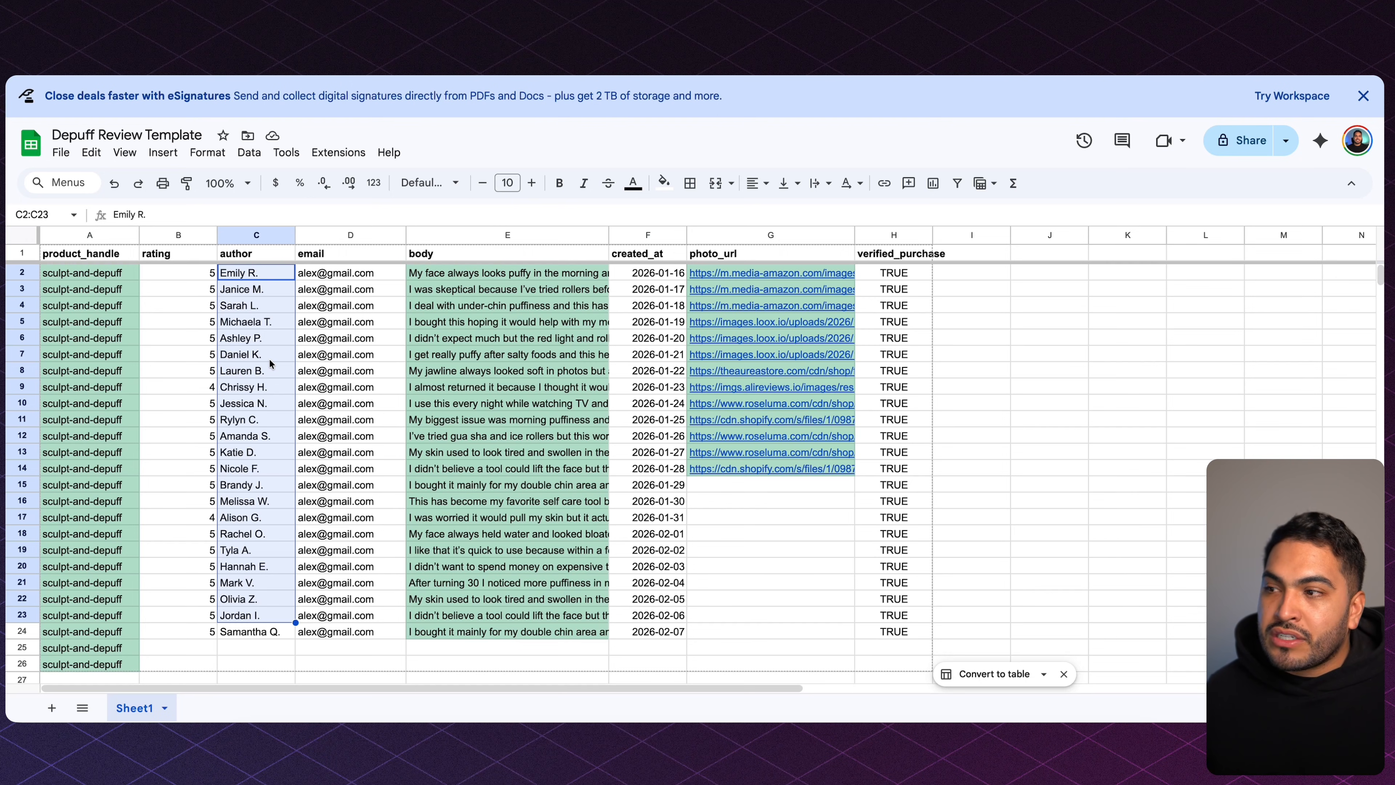
pyautogui.click(352, 272)
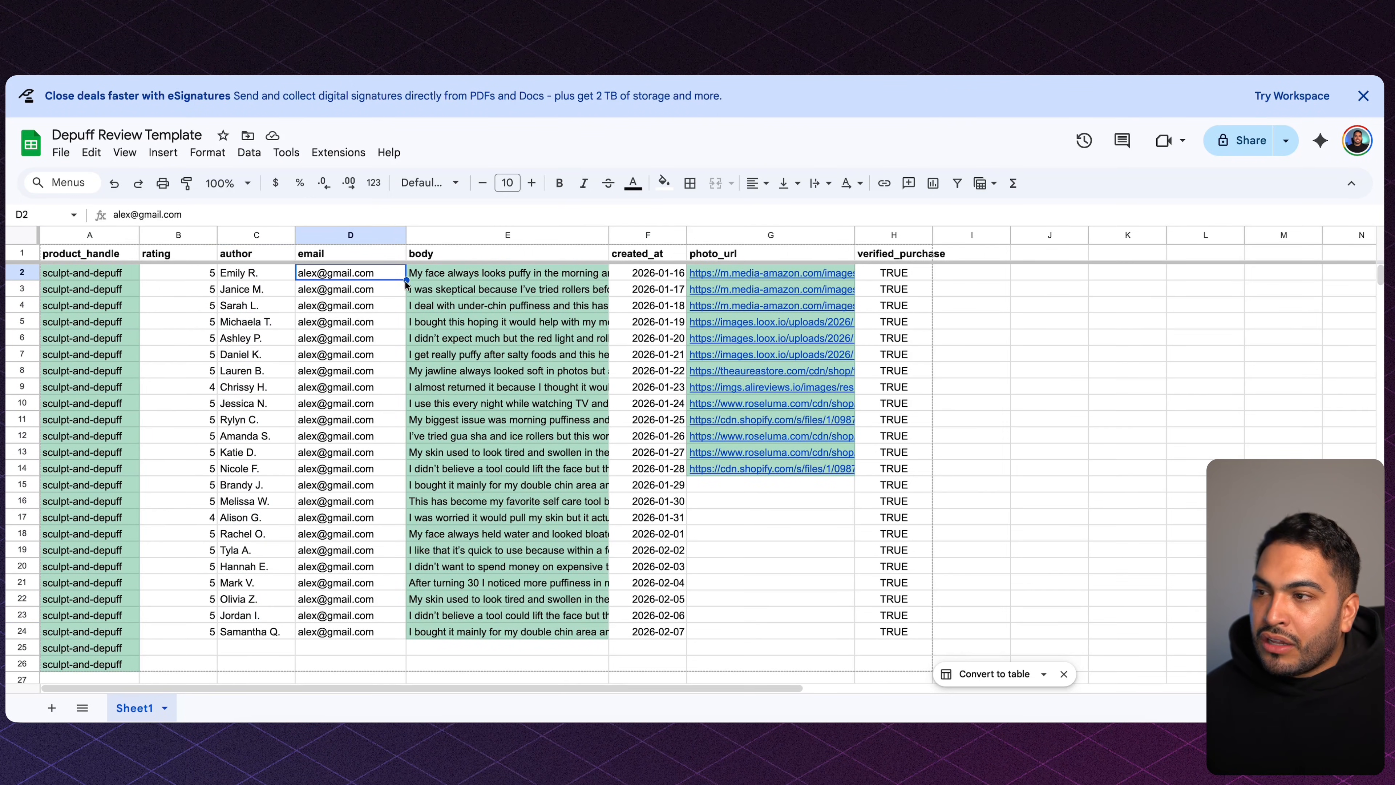
pyautogui.doubleClick(472, 272)
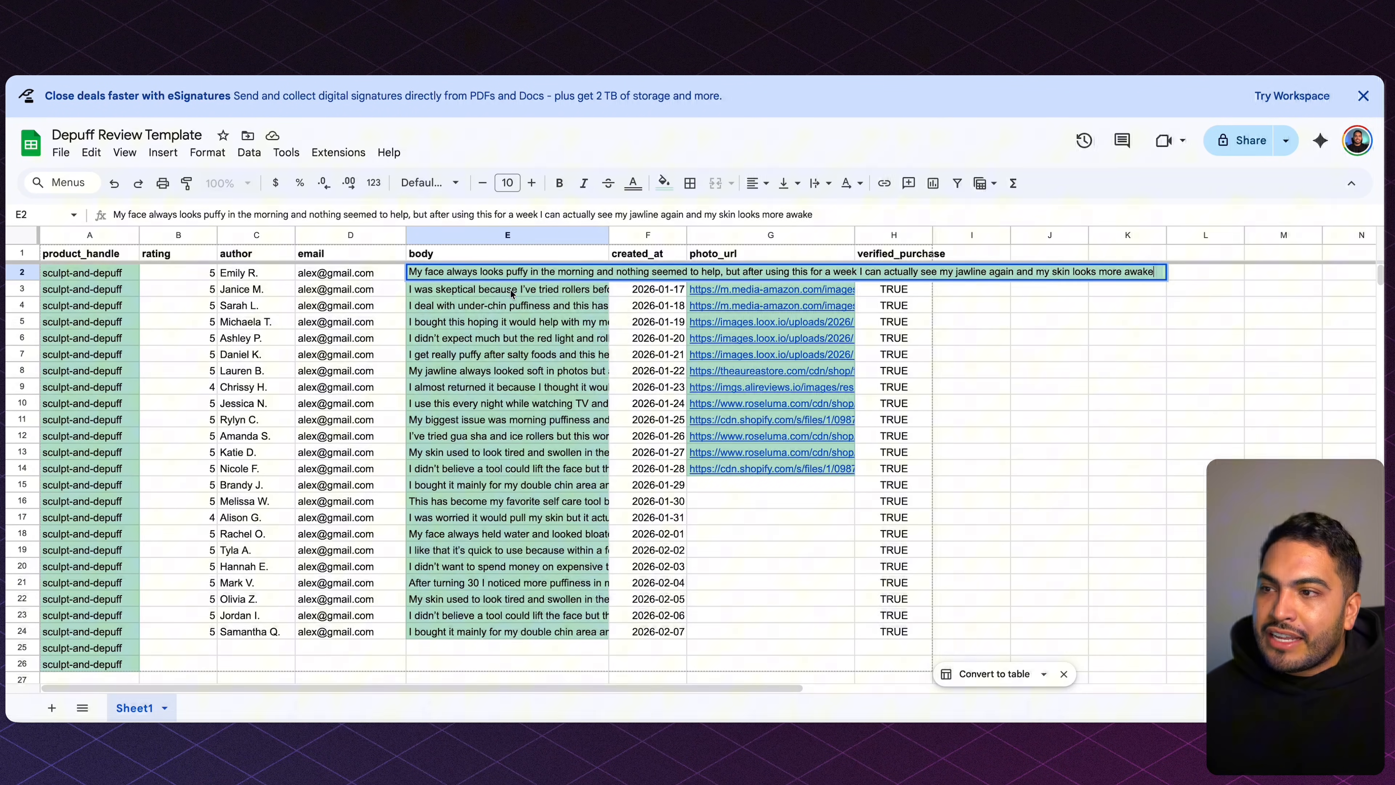
pyautogui.moveTo(511, 289); pyautogui.dragTo(527, 633)
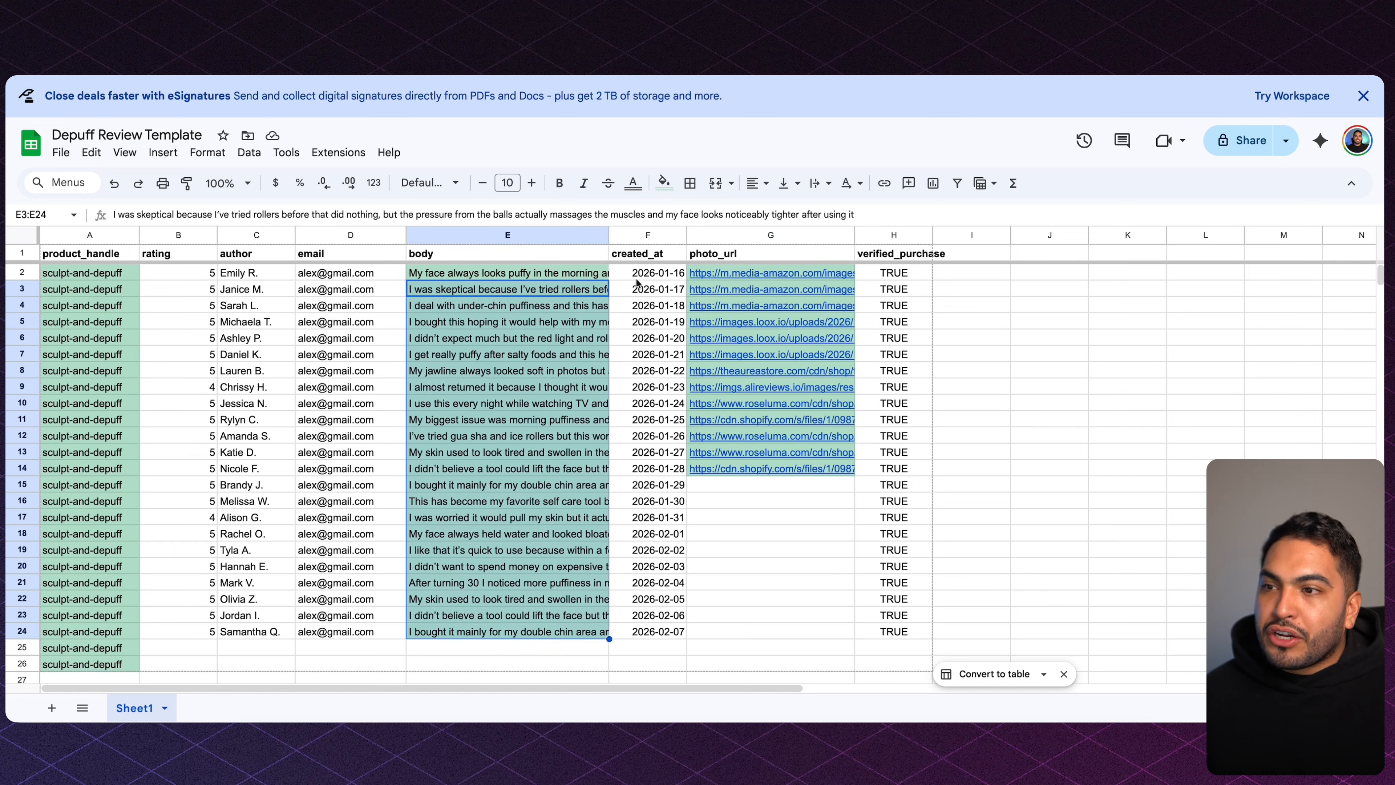
pyautogui.click(656, 278)
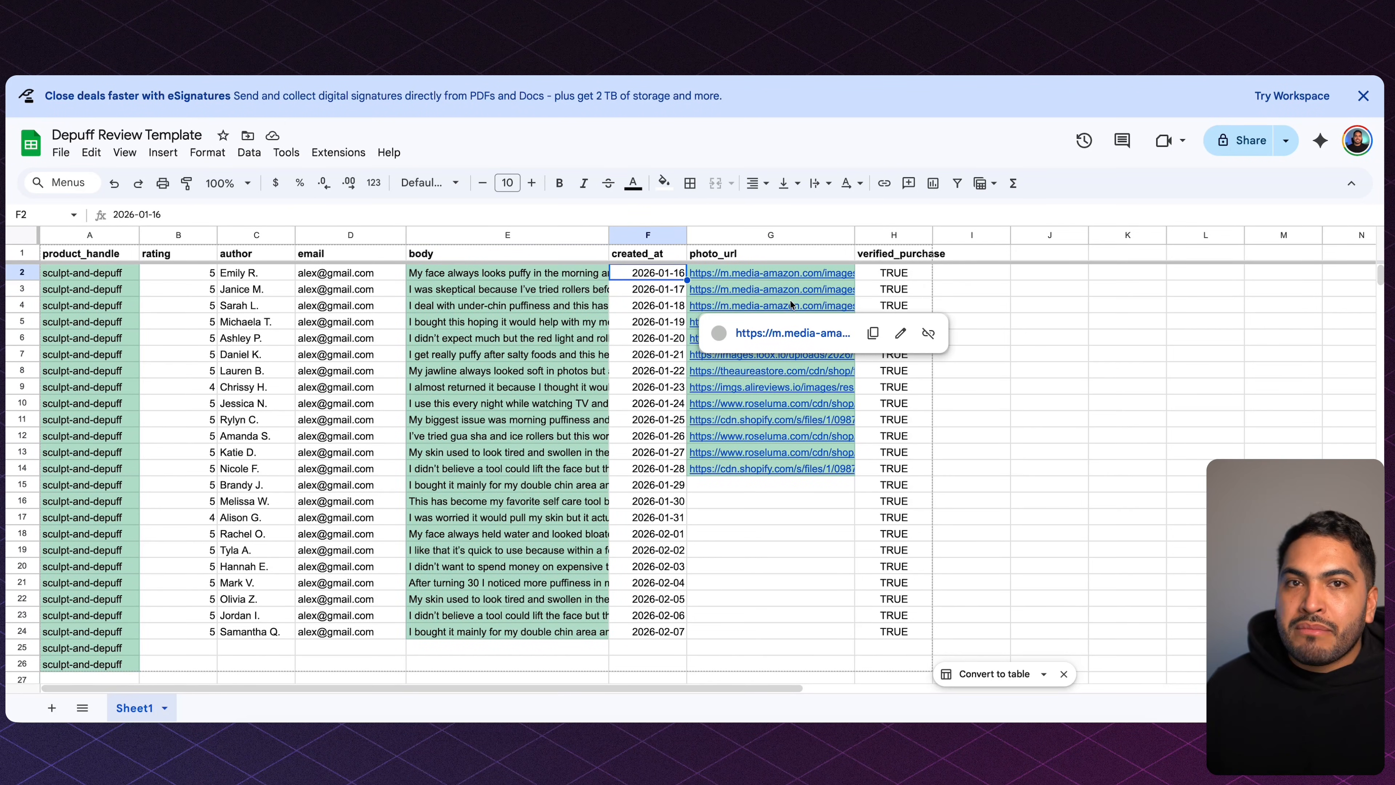
pyautogui.click(869, 274)
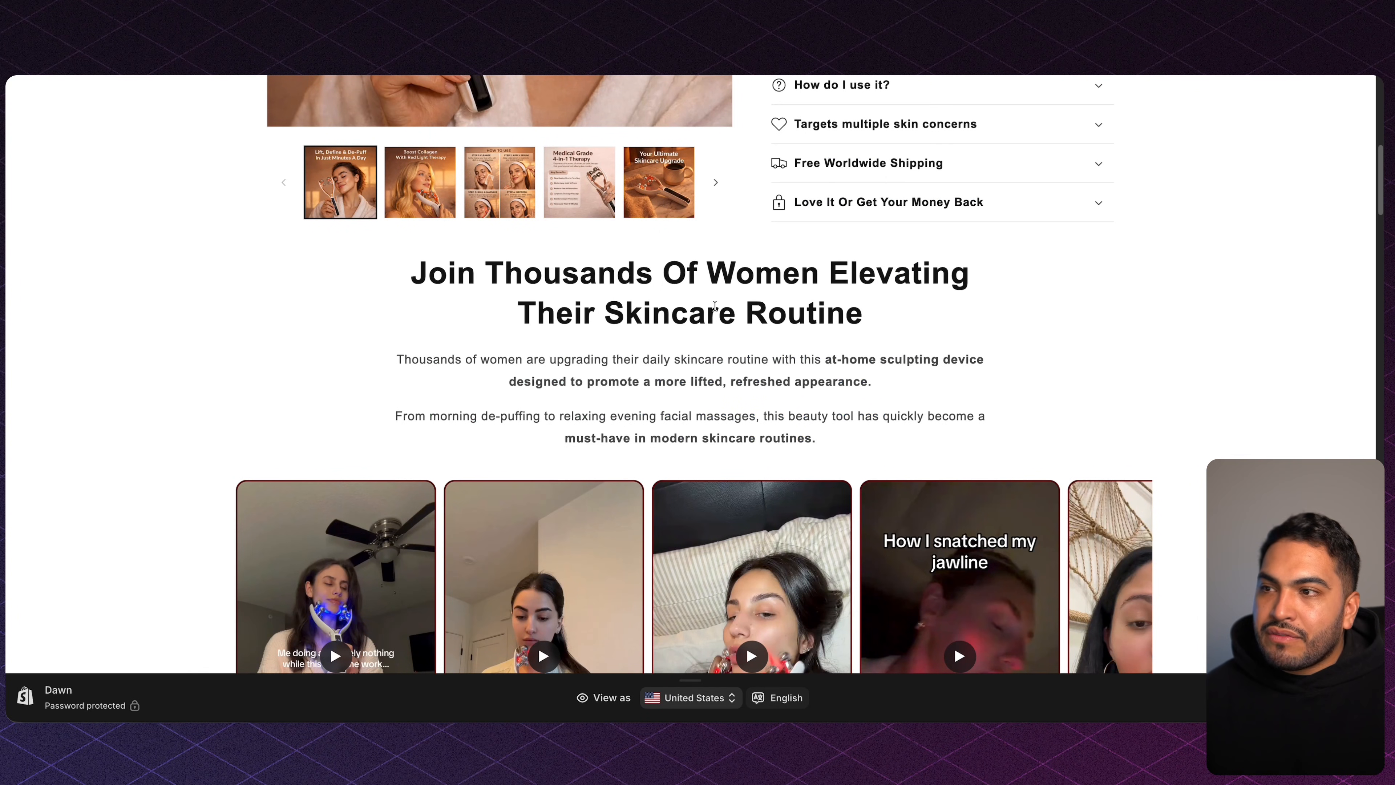
pyautogui.scroll(-20, 715, 306)
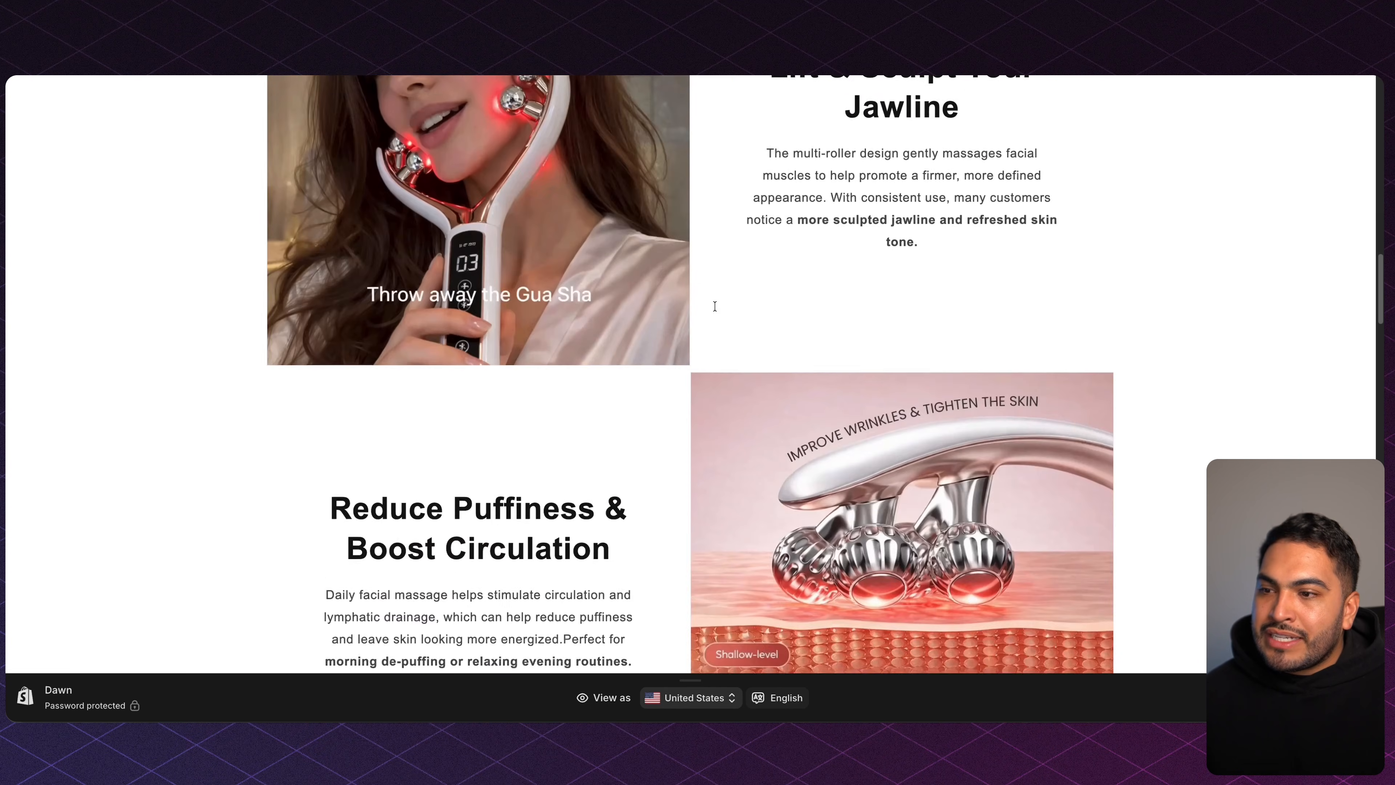
# Scroll the store preview past Why Customers Love It to the photo review cards.
pyautogui.scroll(-15, 714, 305)
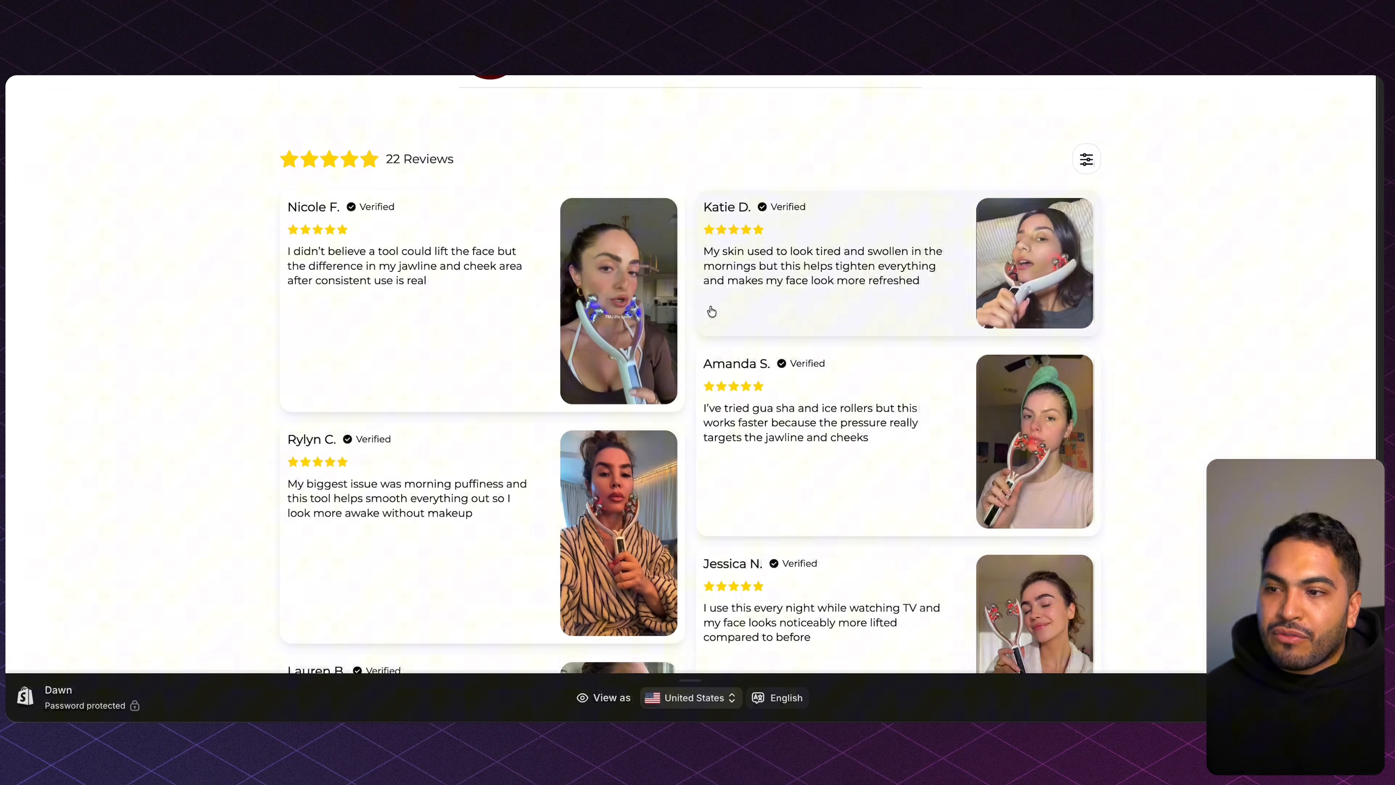
pyautogui.scroll(-4, 711, 311)
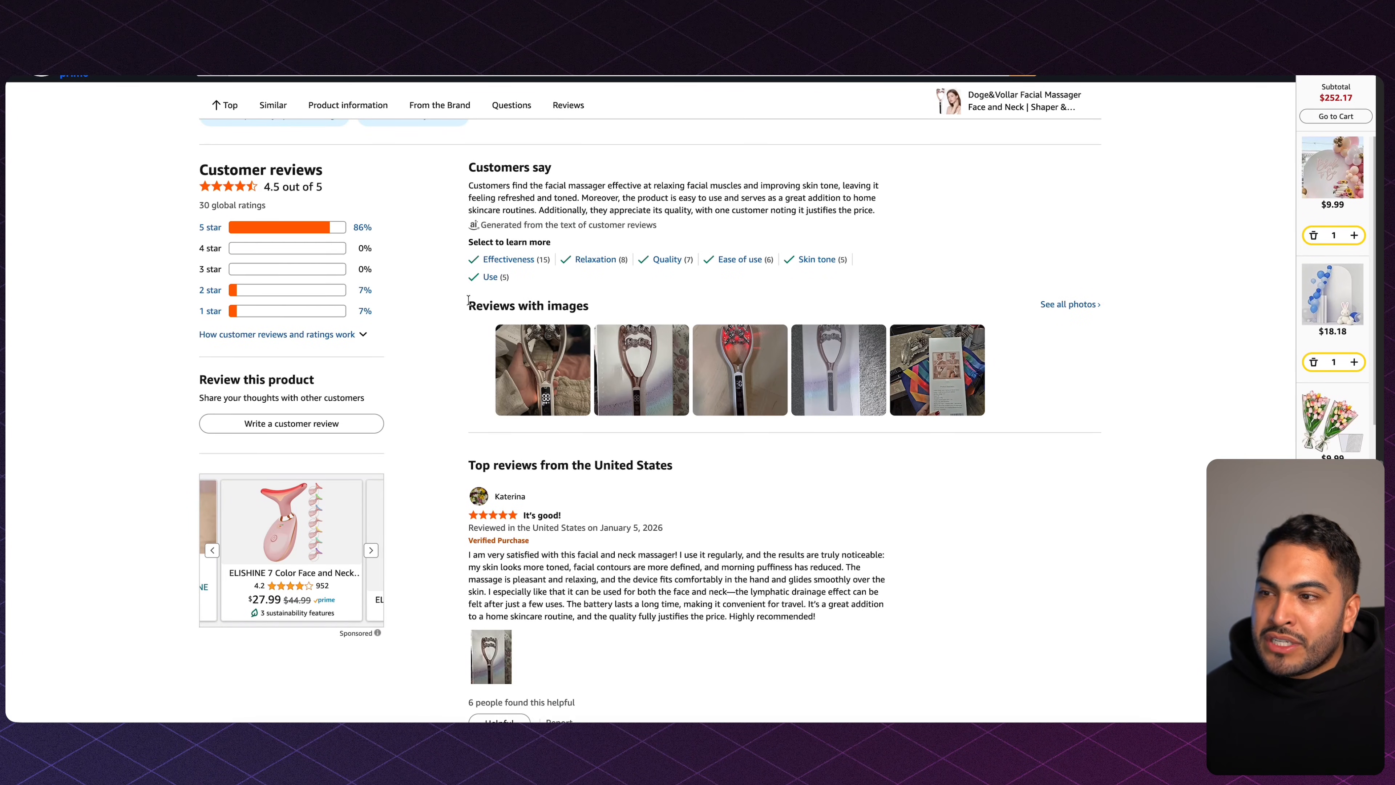
# Copy the red-light massager review photo's address and paste it into photo_url cell G15.
pyautogui.click(737, 372)
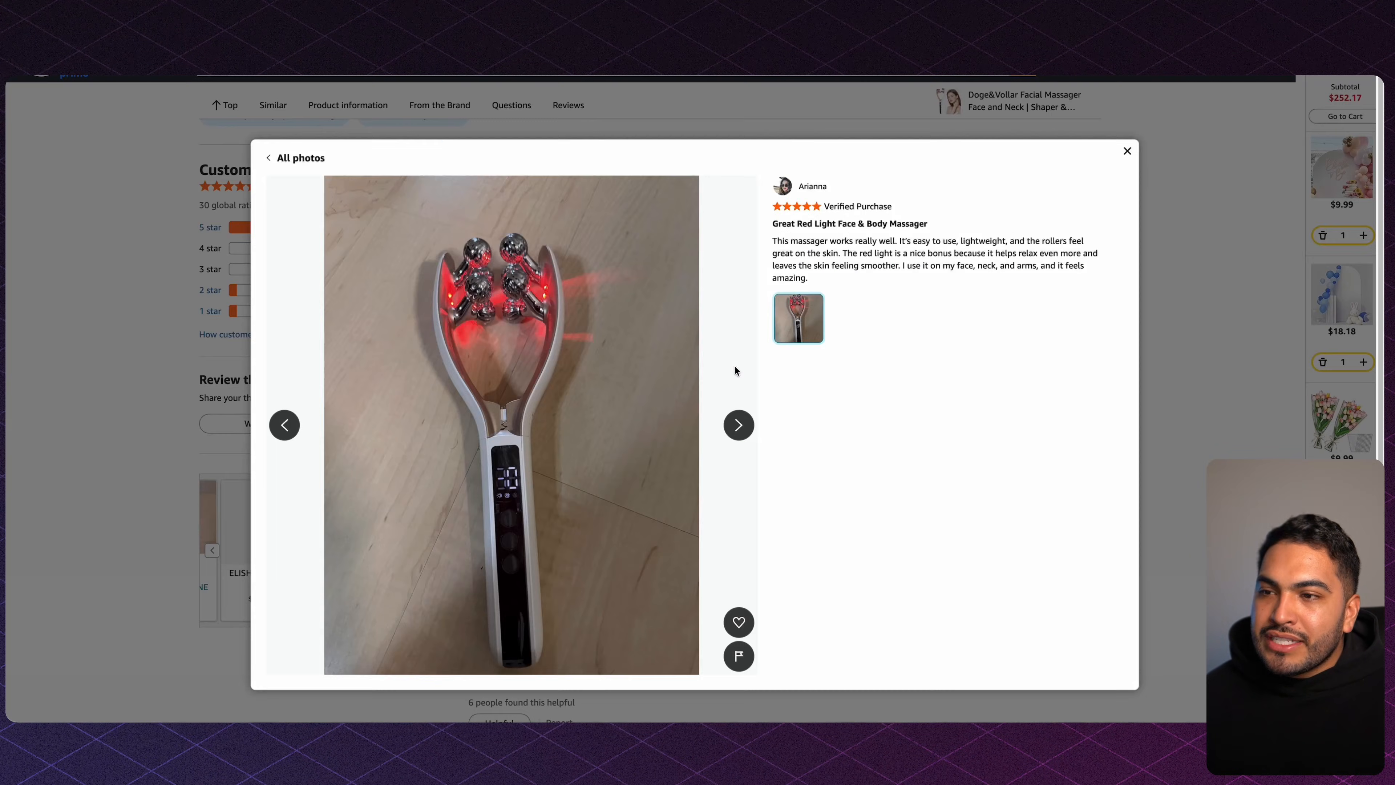
pyautogui.rightClick(518, 303)
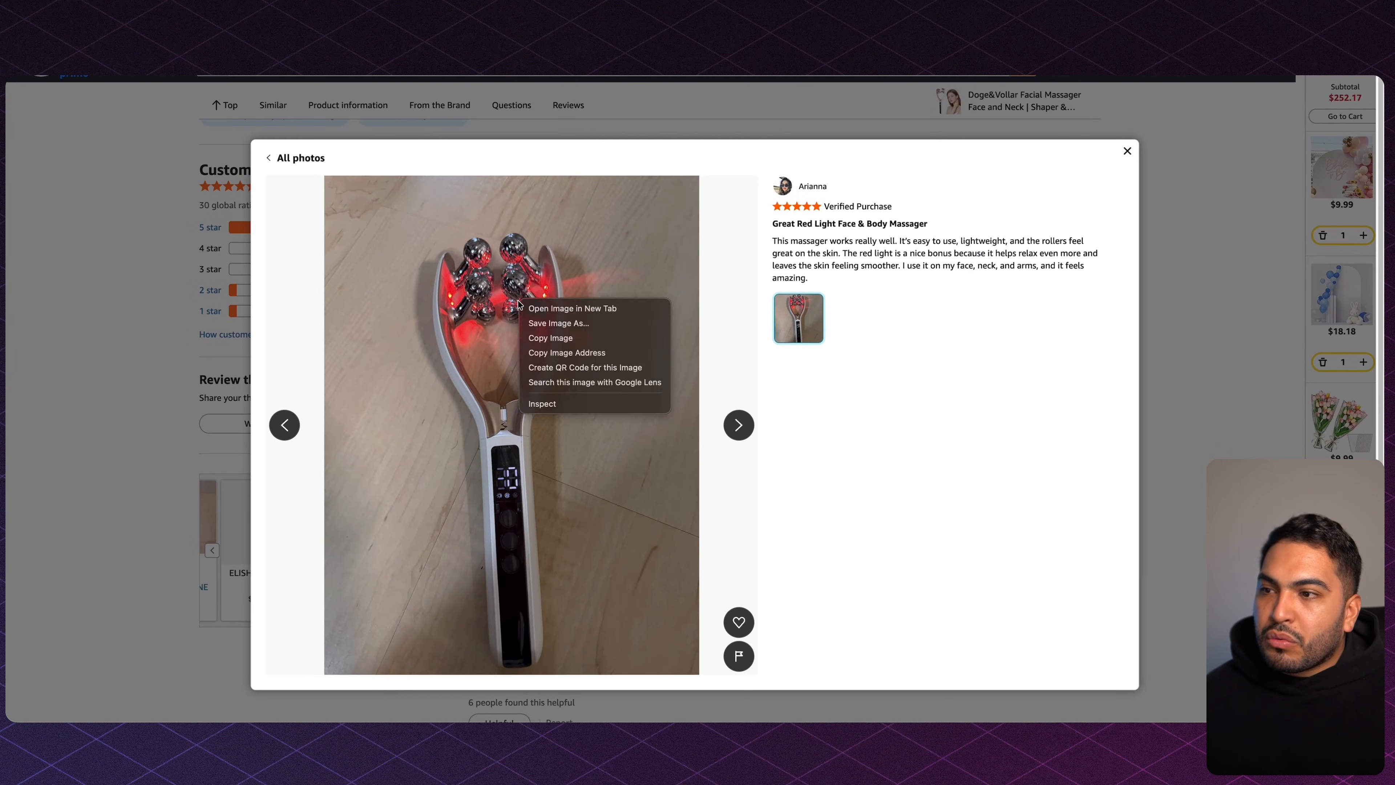
pyautogui.click(567, 354)
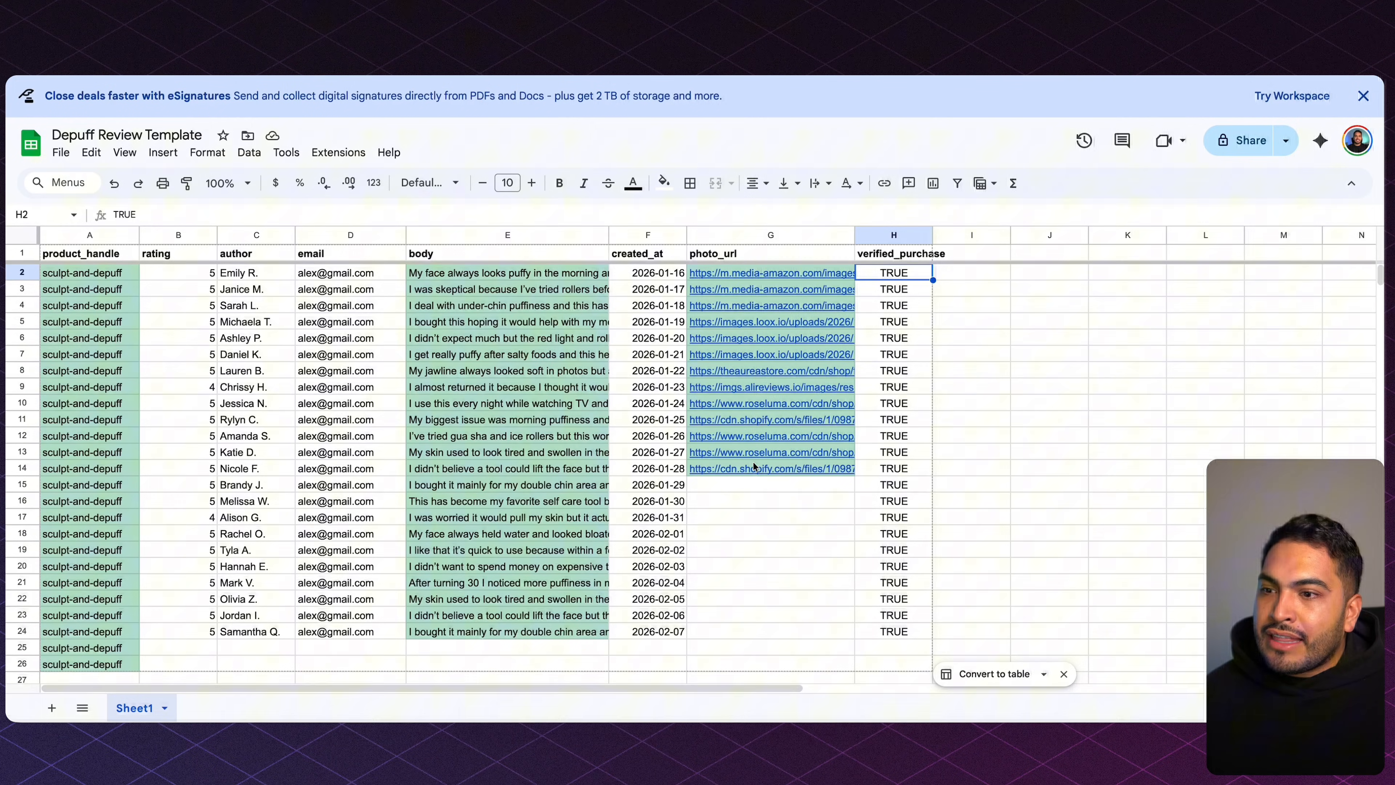
pyautogui.click(760, 487)
pyautogui.hotkey('ctrl', 'v')
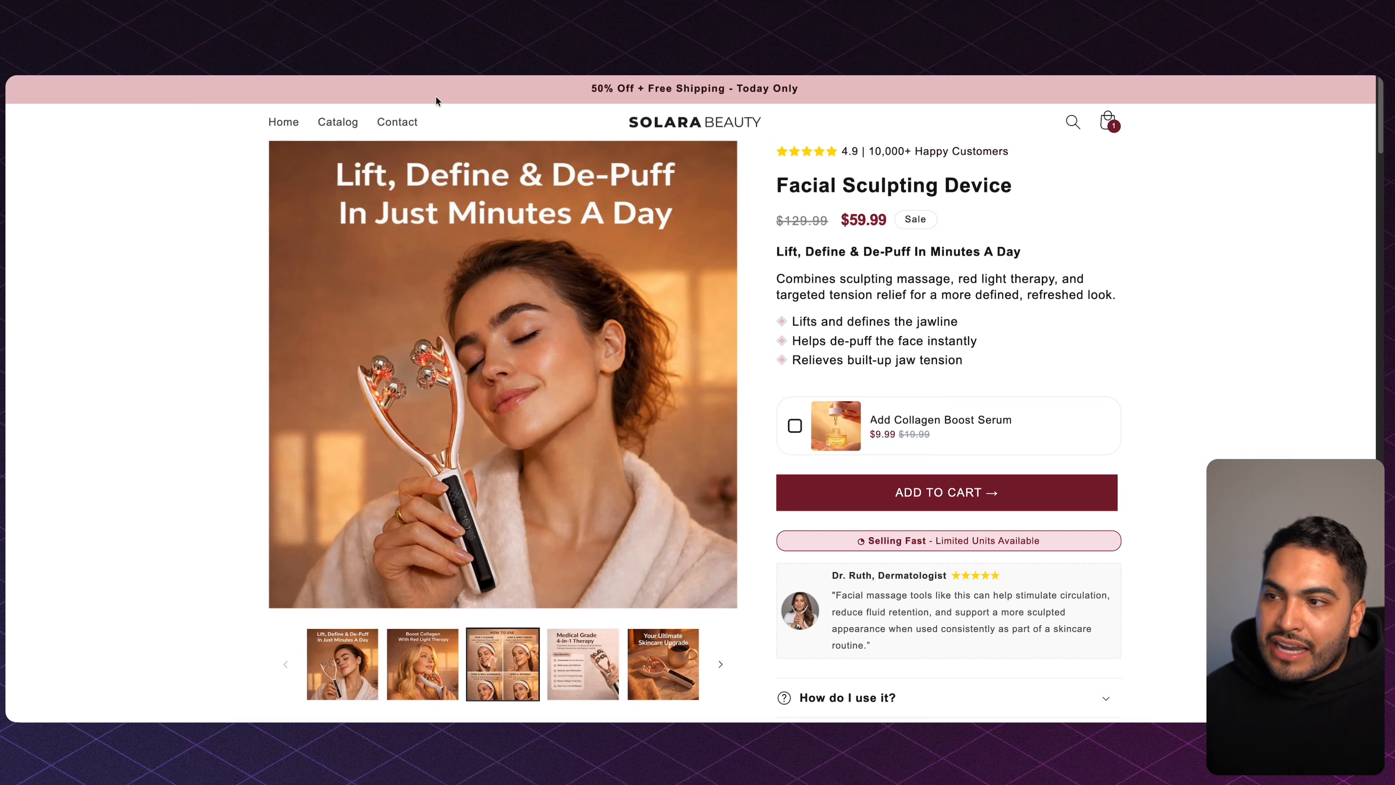
# Load more review cards on the Amazon product page and open another review enlarged.
pyautogui.scroll(-15, 499, 338)
pyautogui.scroll(-20, 499, 337)
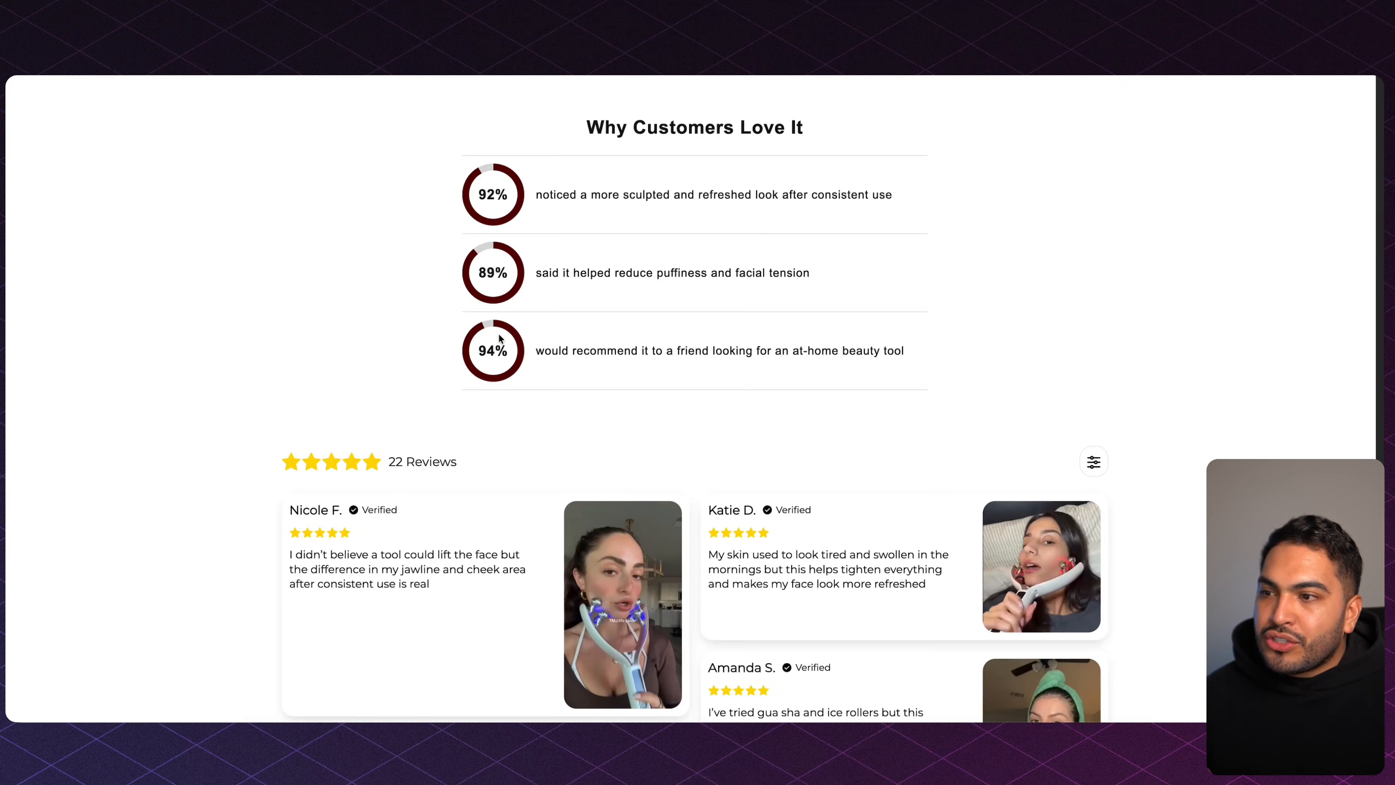
pyautogui.click(690, 549)
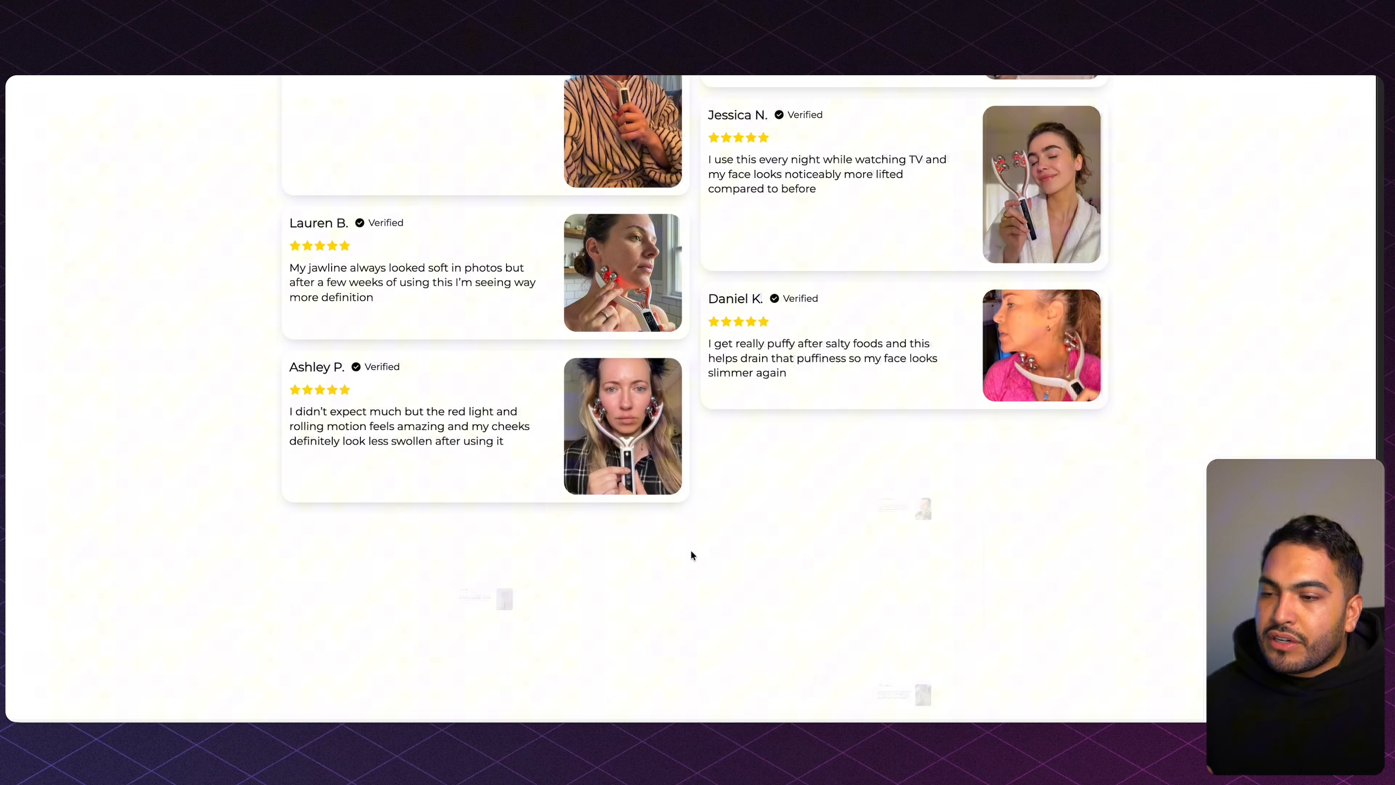
pyautogui.click(653, 571)
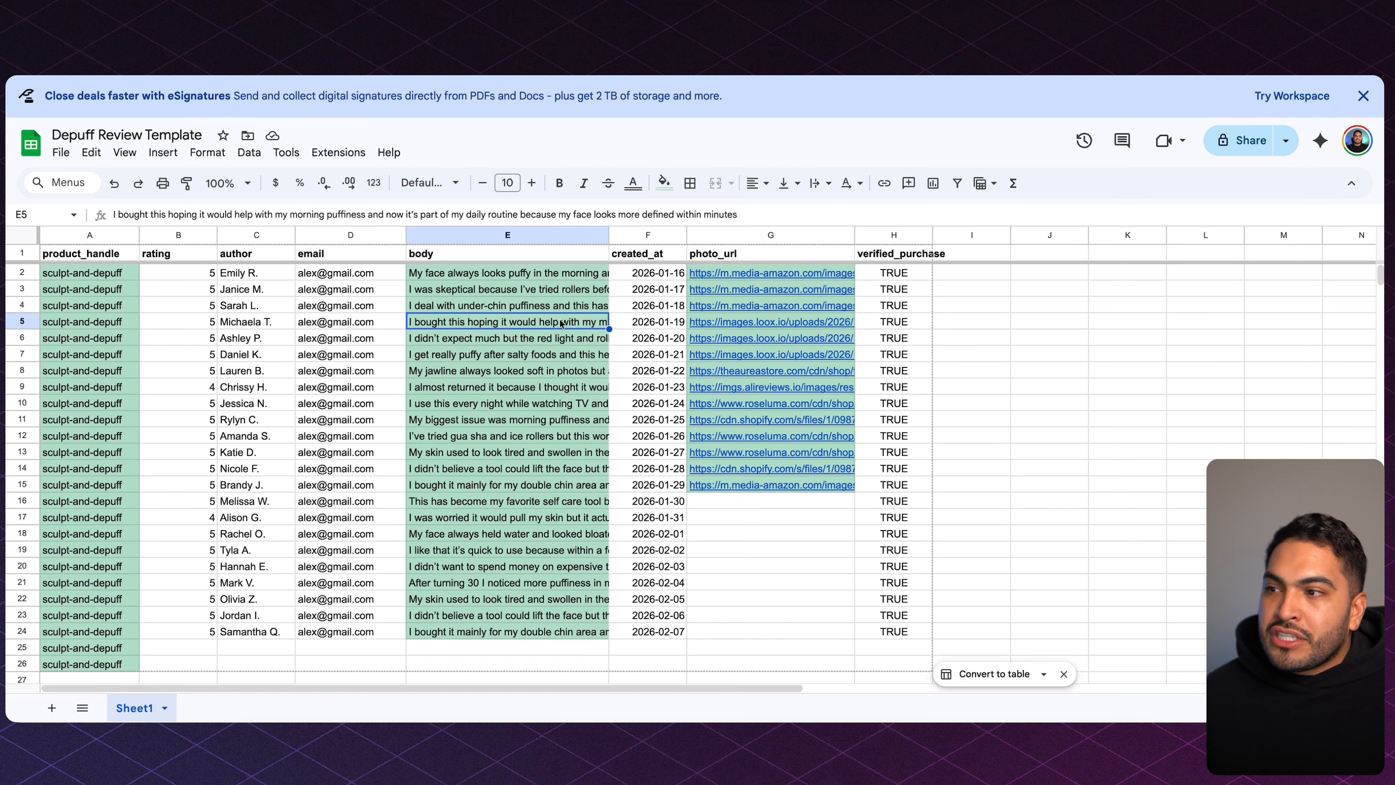
# Export the review sheet as a CSV file and continue to the upload step in Loox Reviews.
pyautogui.click(63, 154)
pyautogui.moveTo(137, 342)
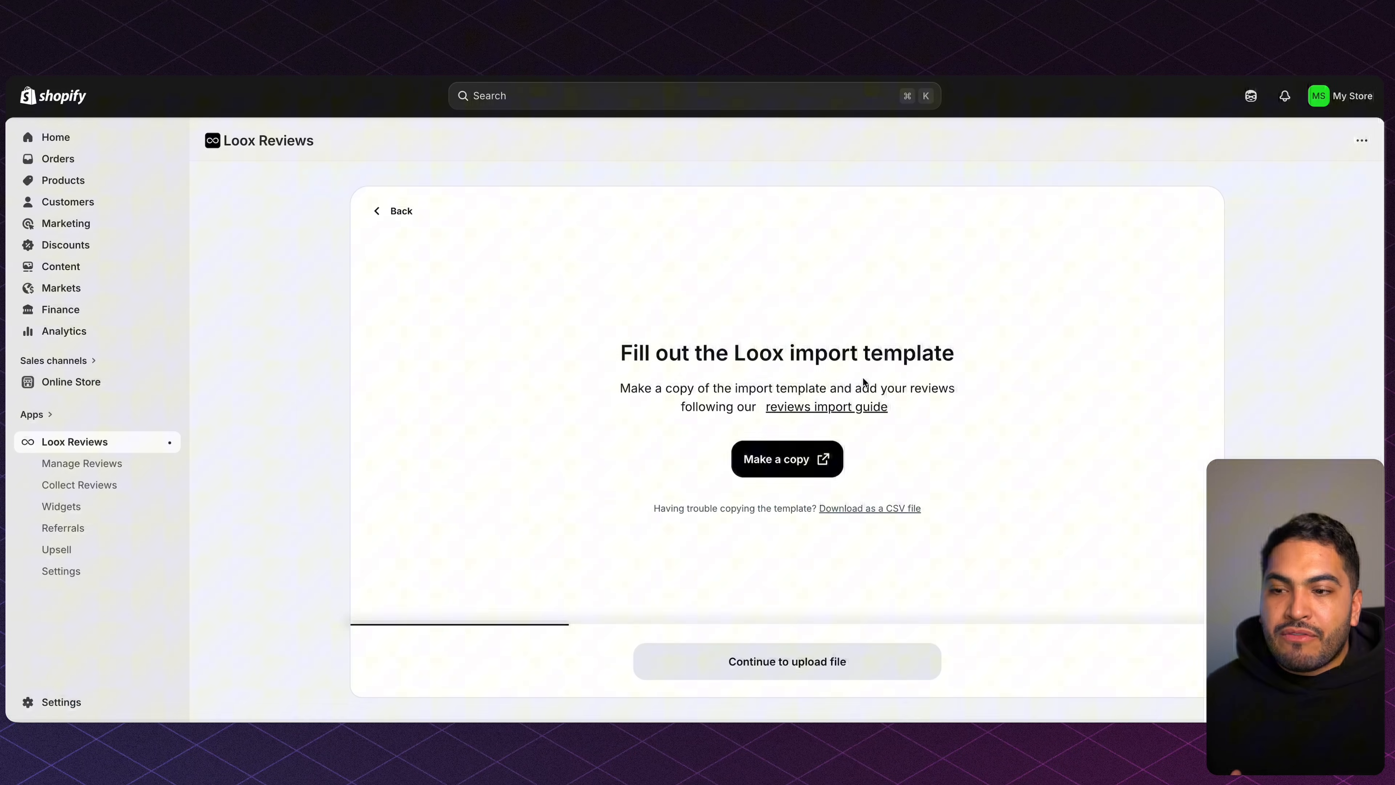
pyautogui.click(760, 659)
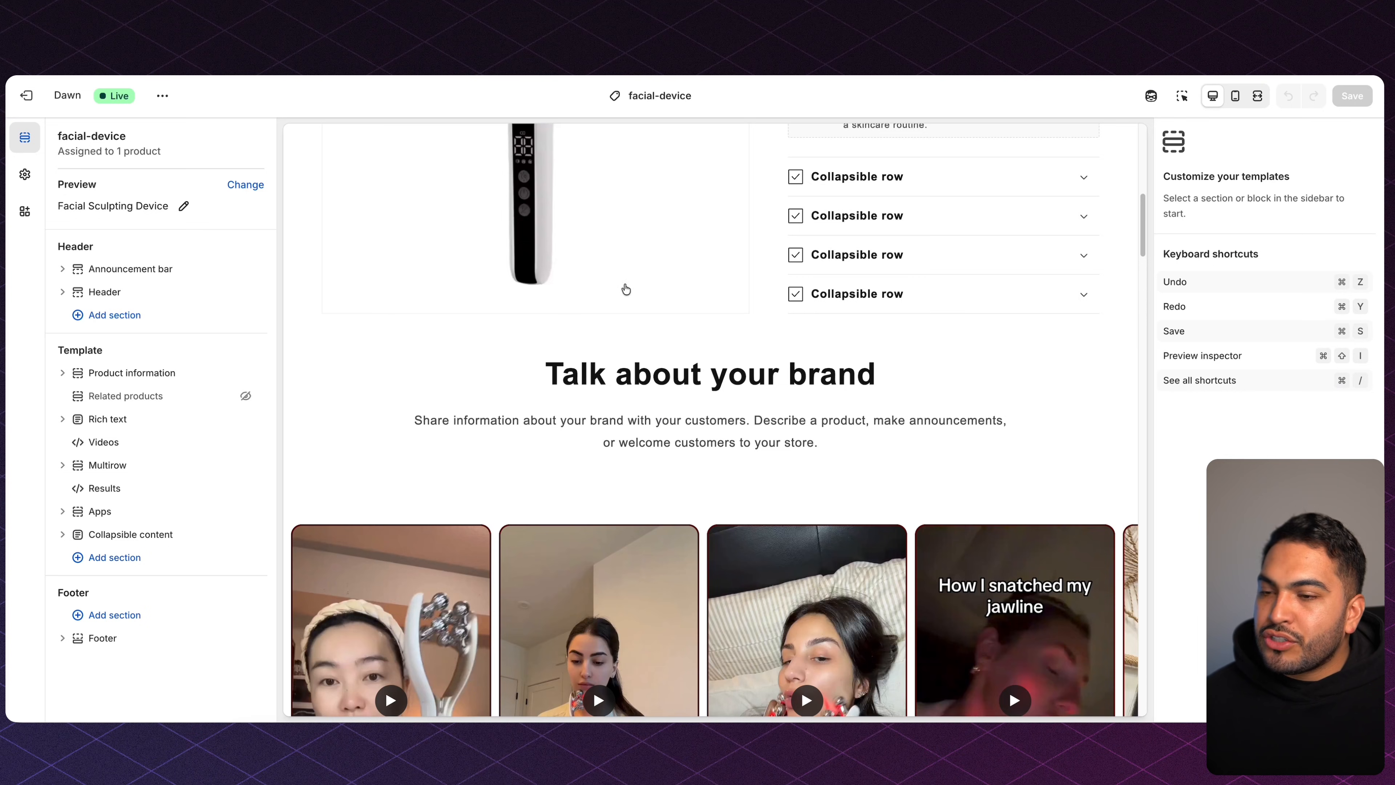
# Scroll the theme editor preview down to the imported photo reviews grid and back up.
pyautogui.scroll(-20, 626, 289)
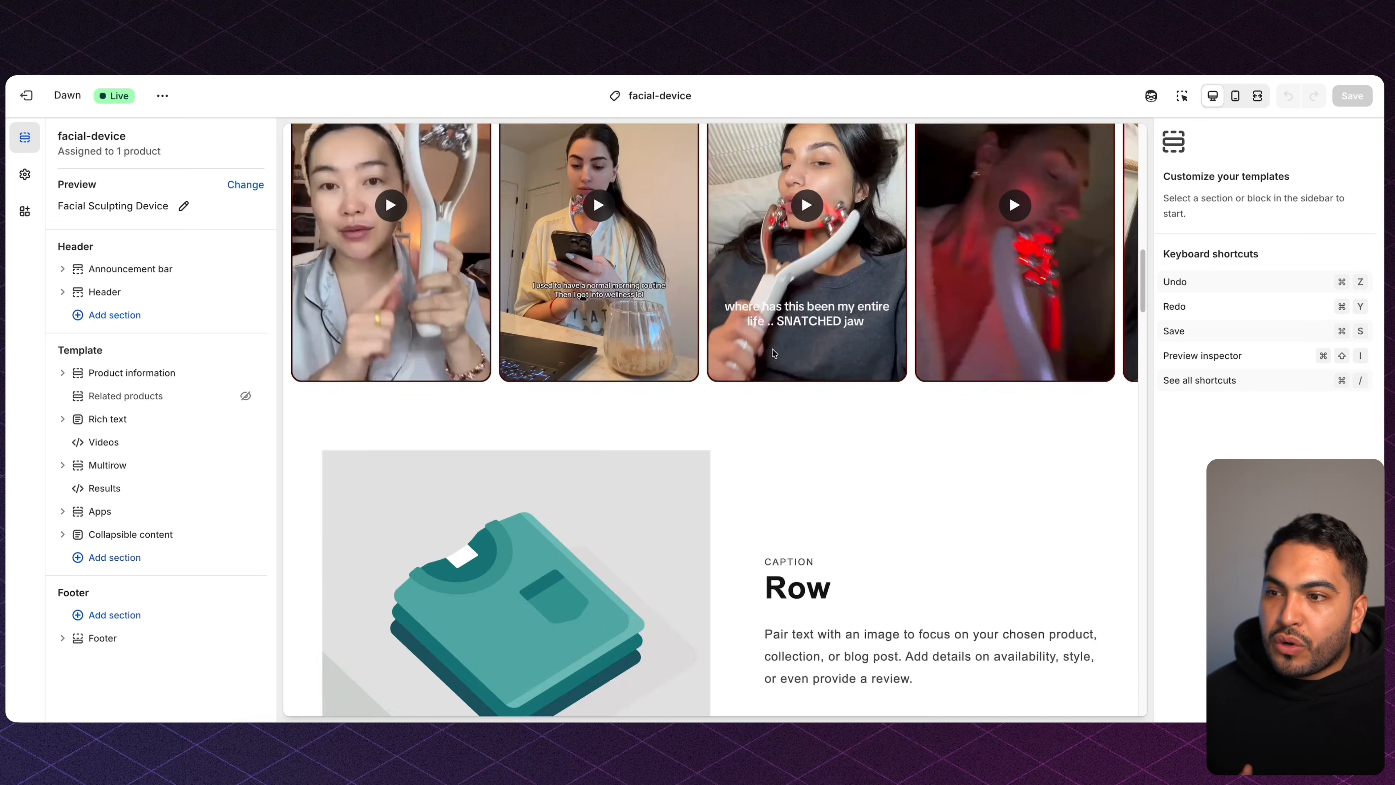
pyautogui.scroll(-12, 771, 350)
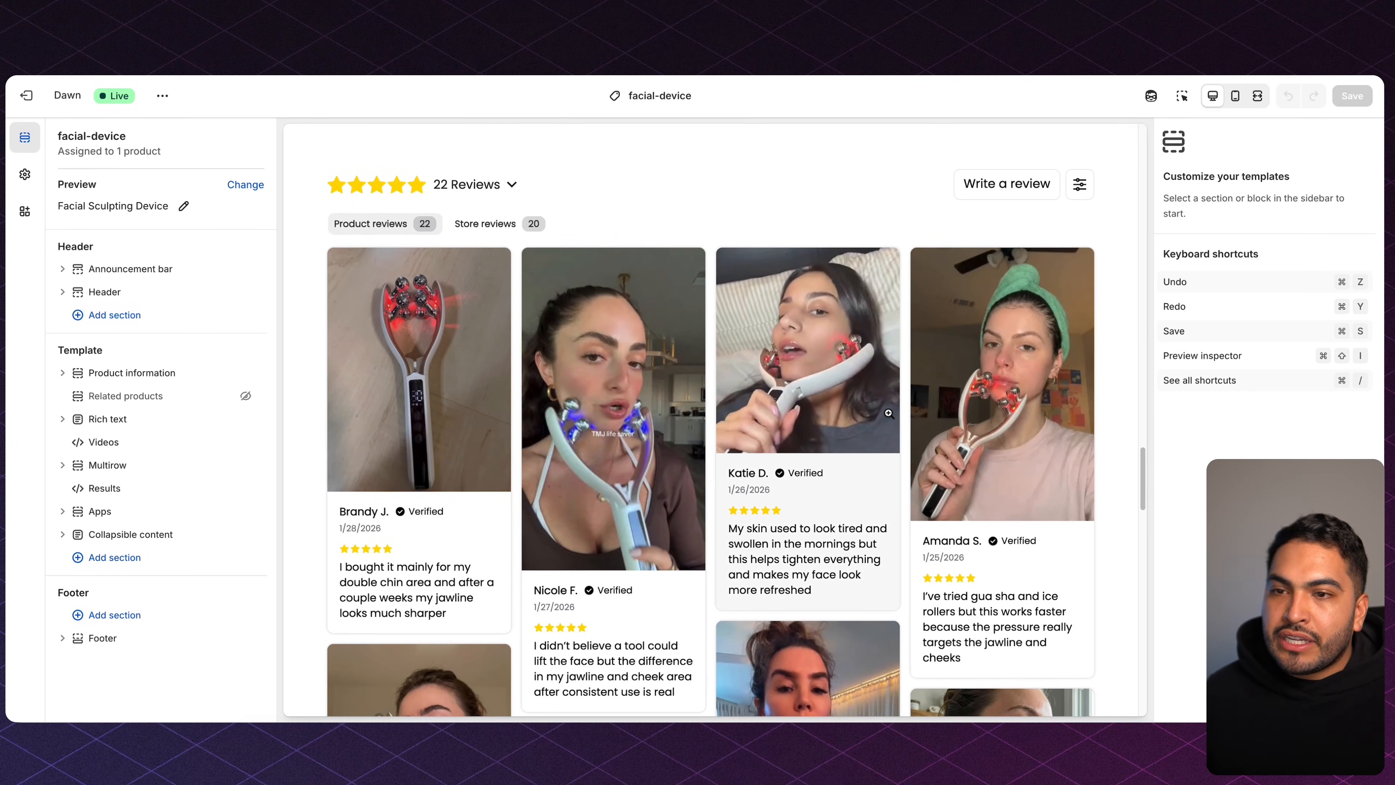
pyautogui.scroll(-4, 888, 413)
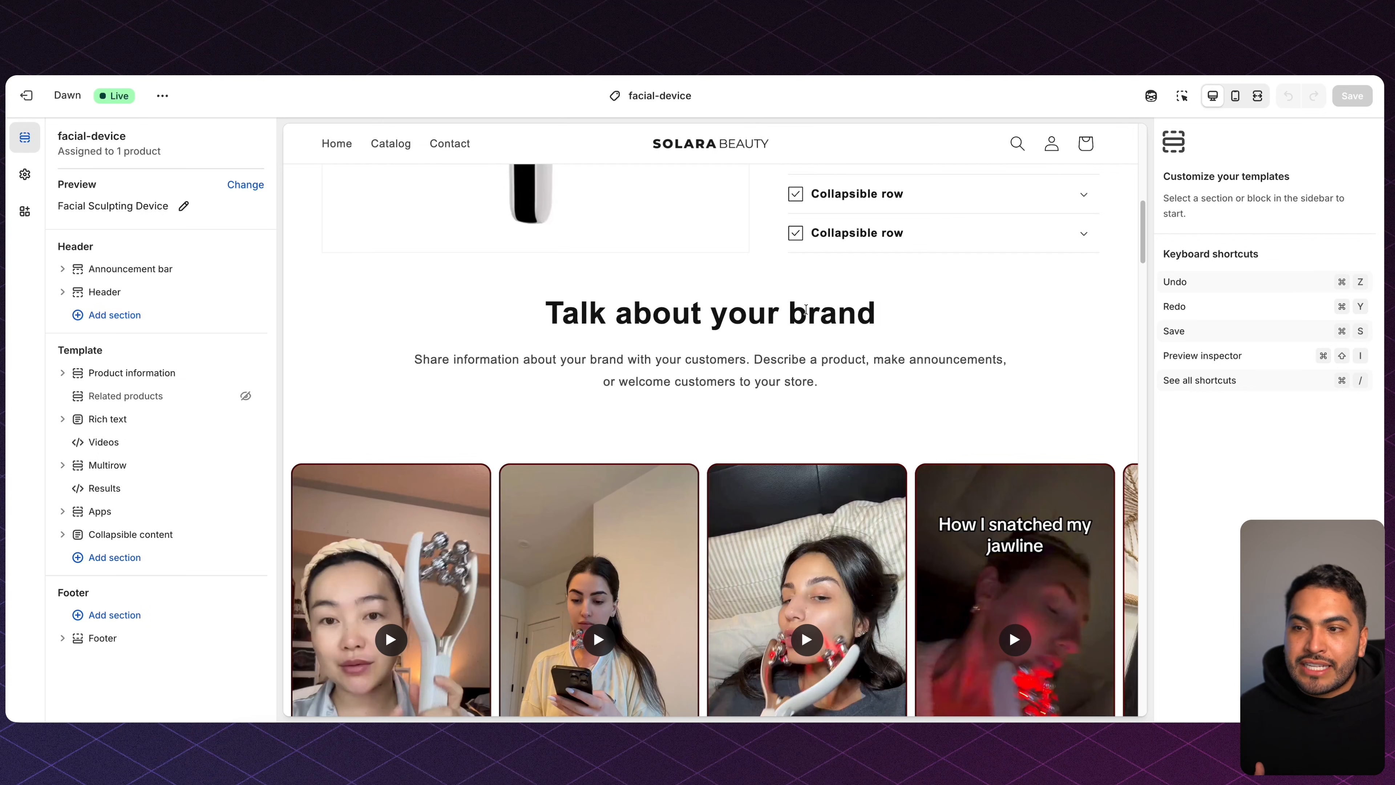
pyautogui.scroll(2, 806, 311)
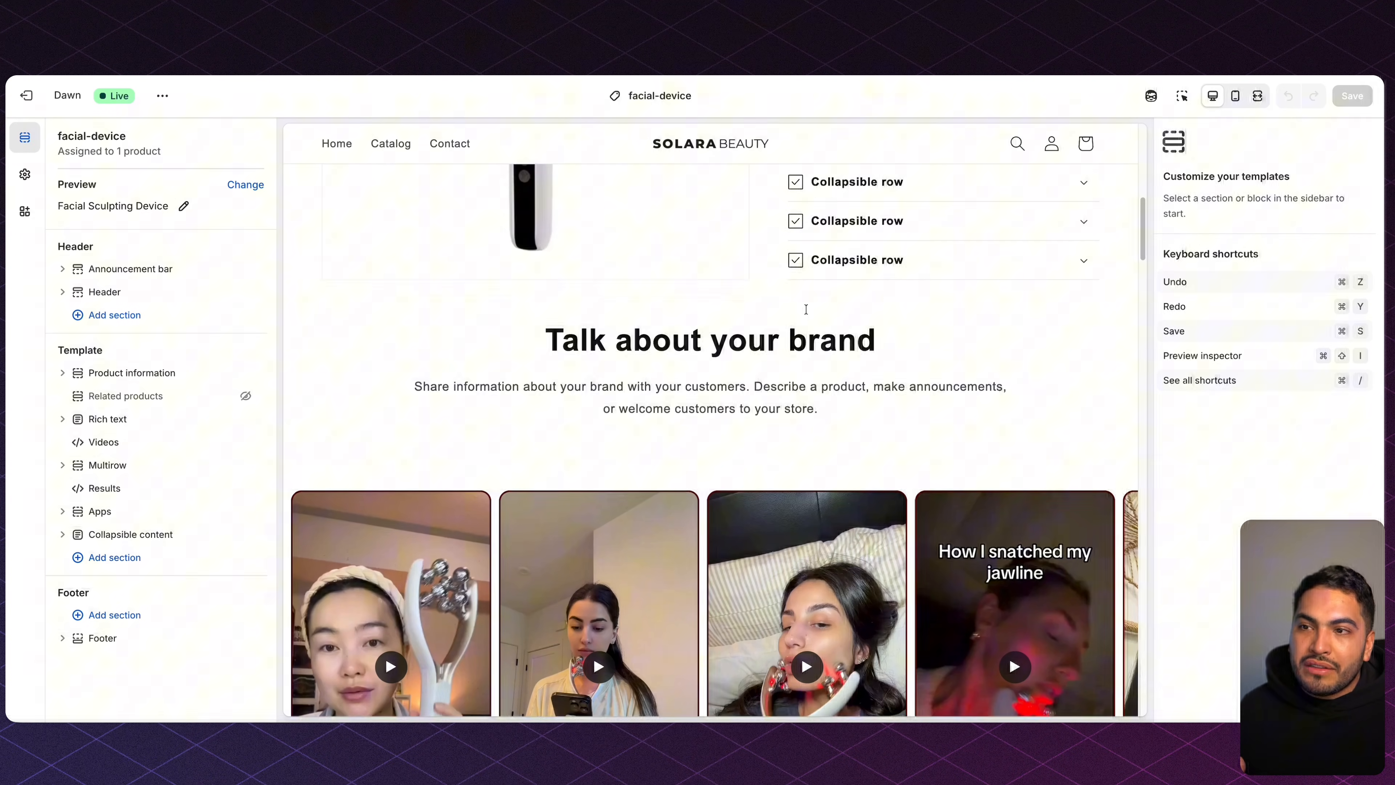
pyautogui.moveTo(787, 220); pyautogui.dragTo(942, 342)
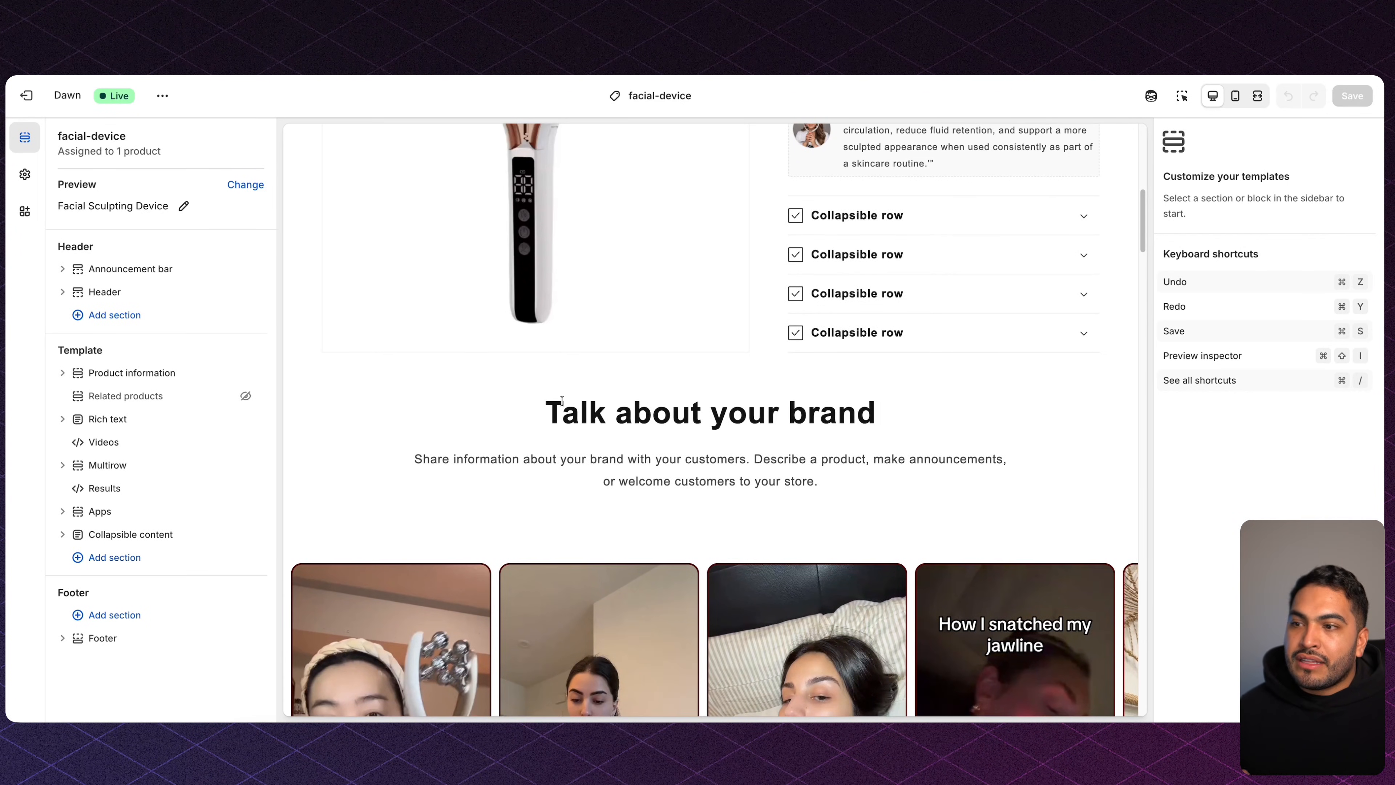
pyautogui.moveTo(561, 413); pyautogui.dragTo(834, 520)
pyautogui.scroll(-9, 651, 544)
pyautogui.scroll(-2, 650, 543)
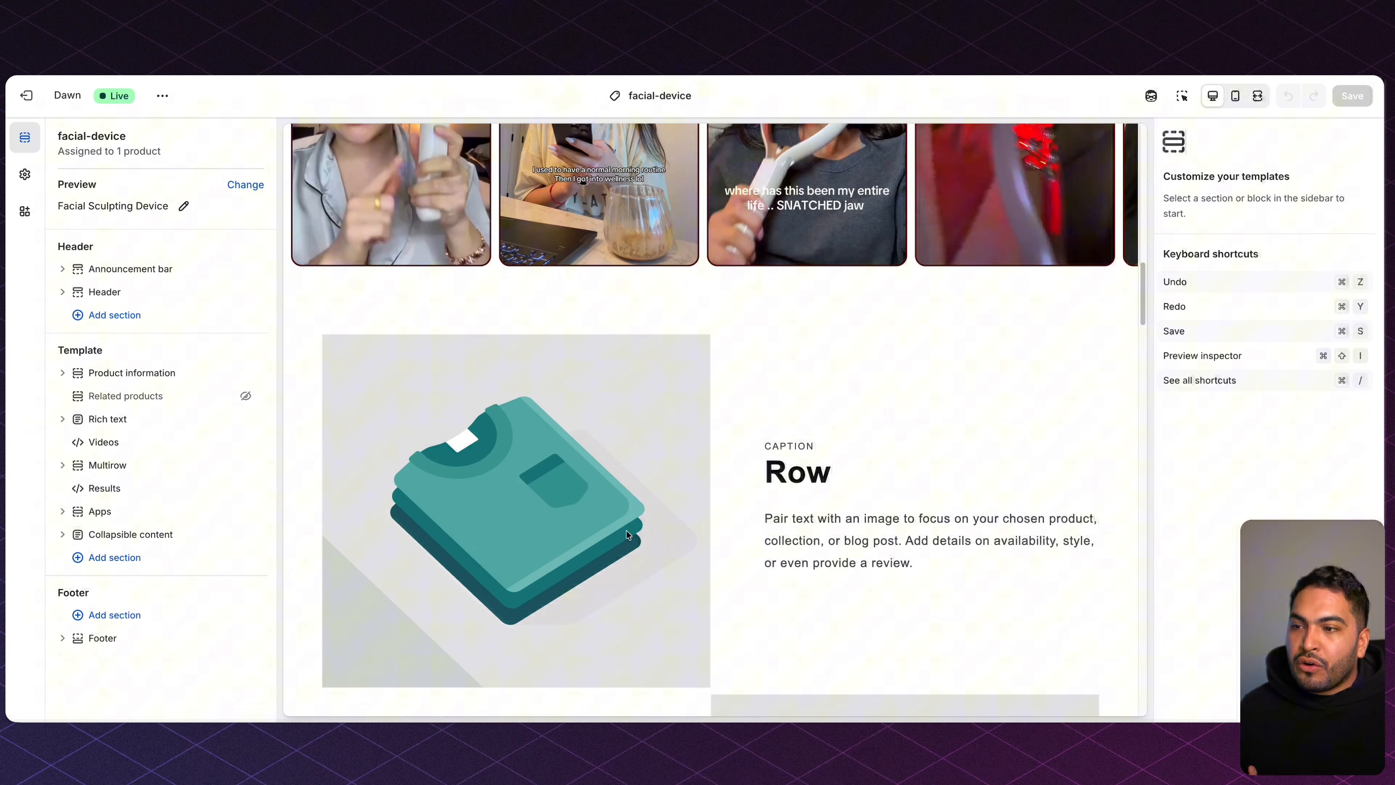
pyautogui.scroll(8, 767, 366)
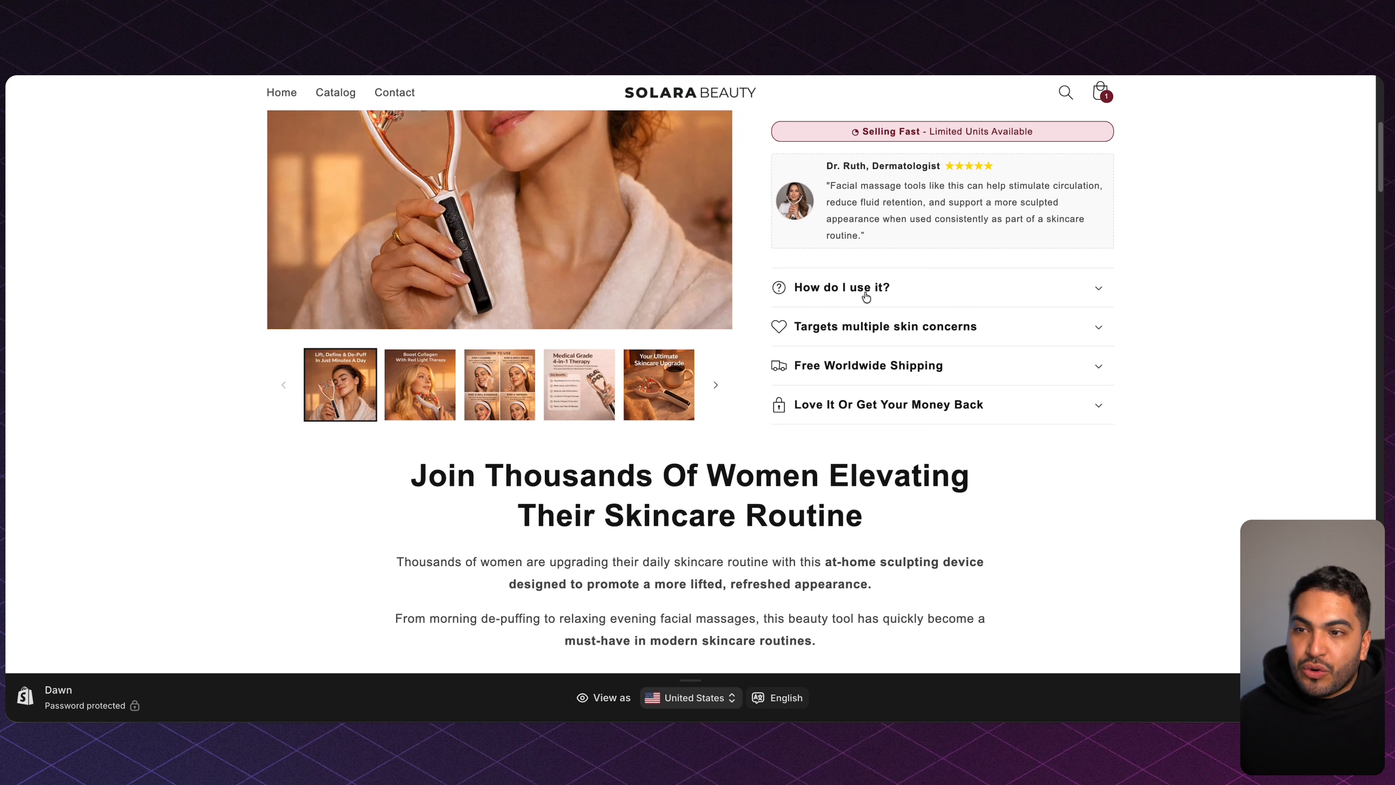
# Expand and collapse the How do I use it?, Targets multiple skin concerns and Free Worldwide Shipping sections.
pyautogui.click(924, 294)
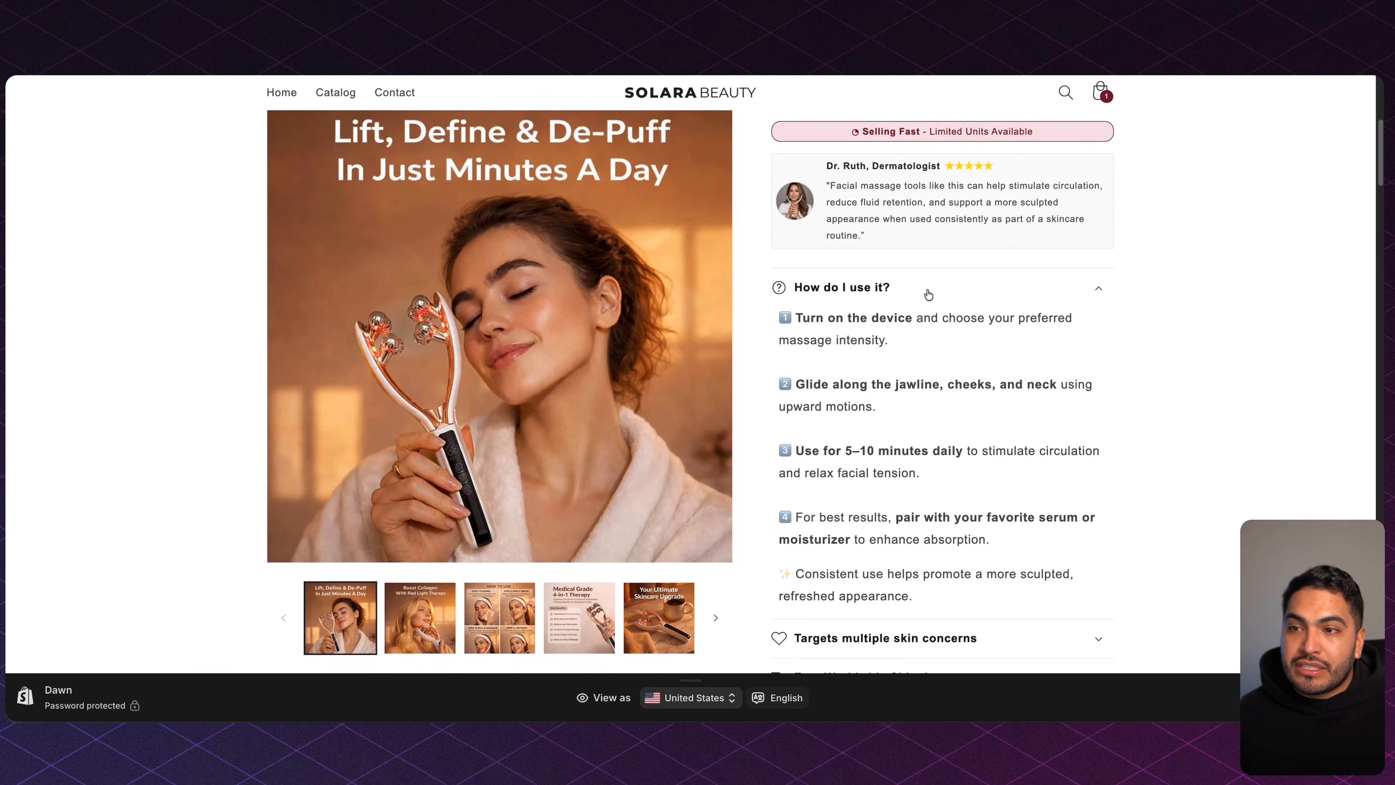
pyautogui.click(927, 295)
pyautogui.click(924, 325)
pyautogui.click(925, 327)
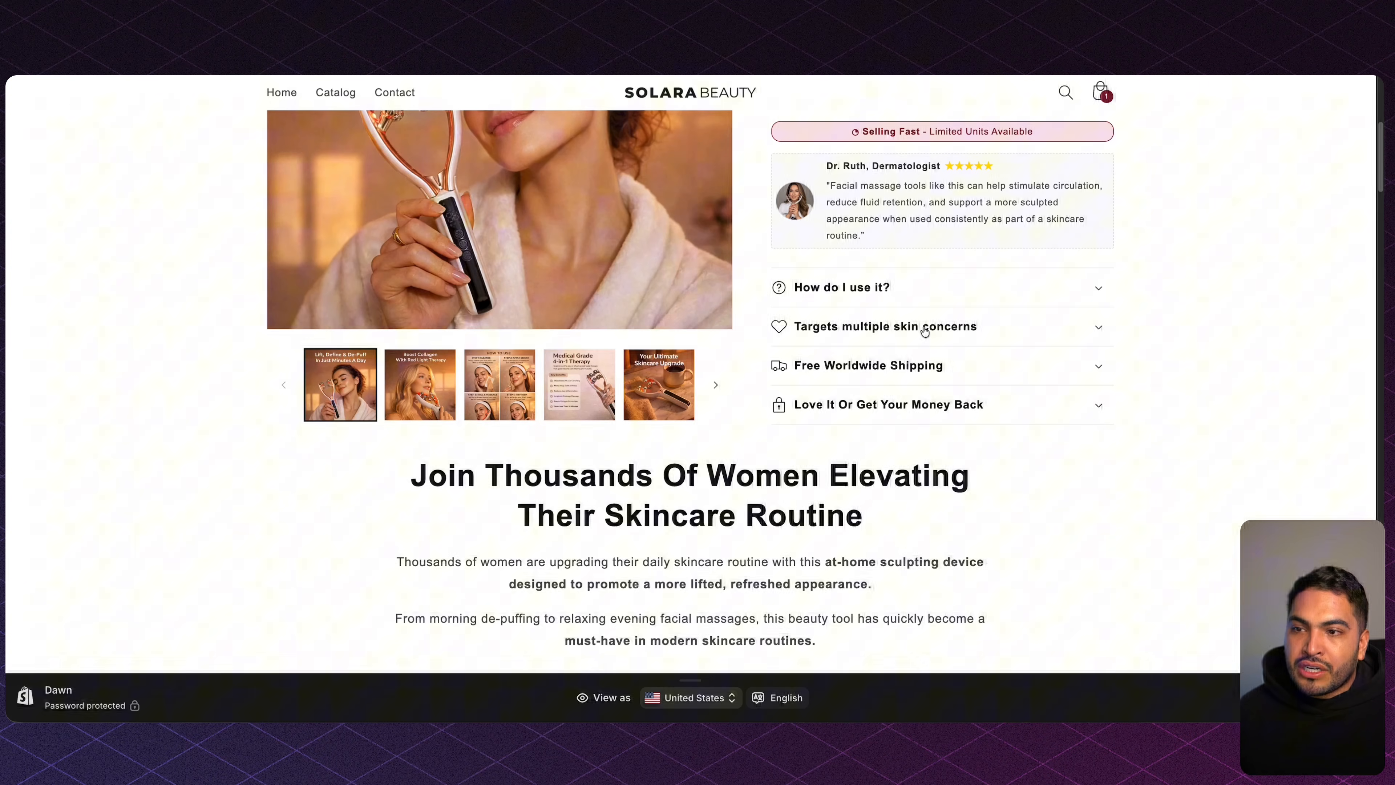
pyautogui.click(912, 363)
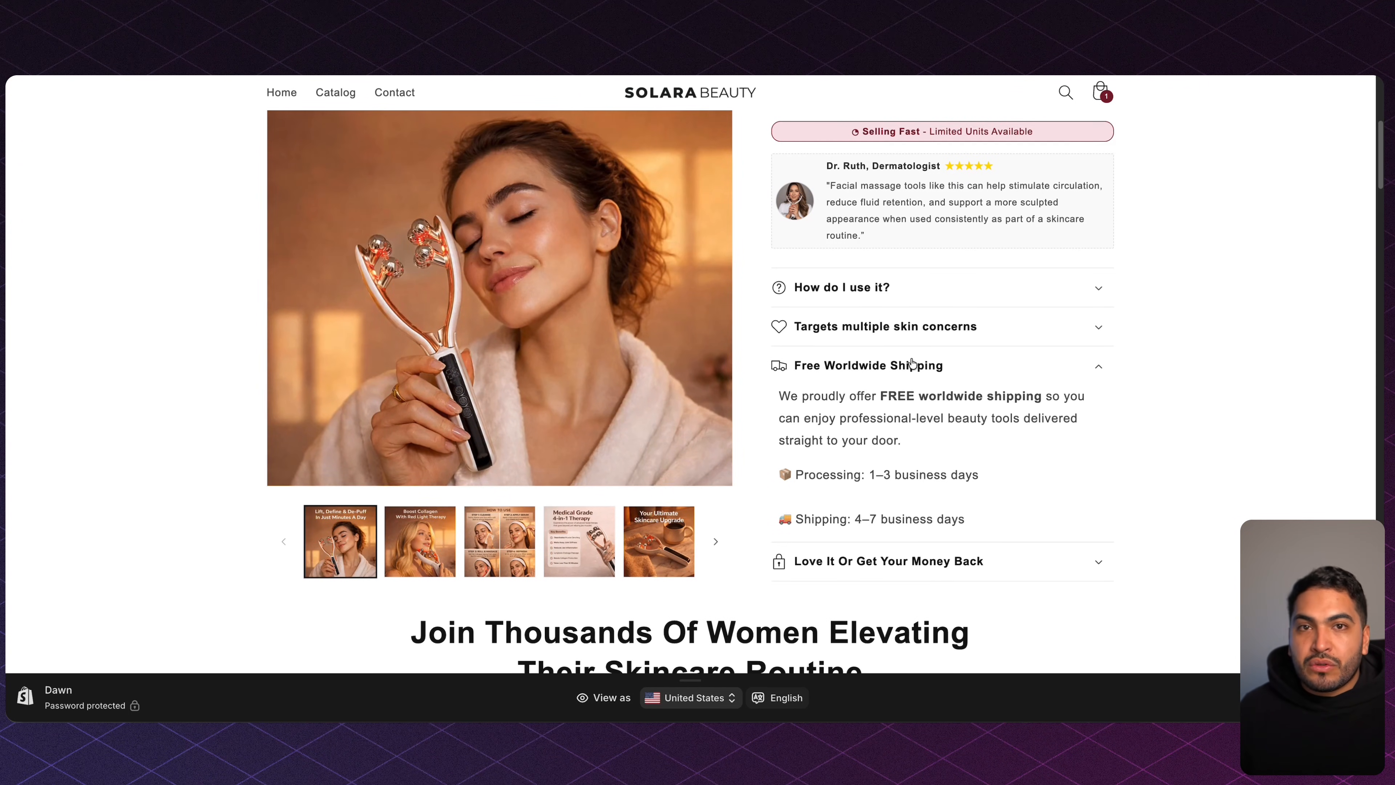
pyautogui.click(910, 363)
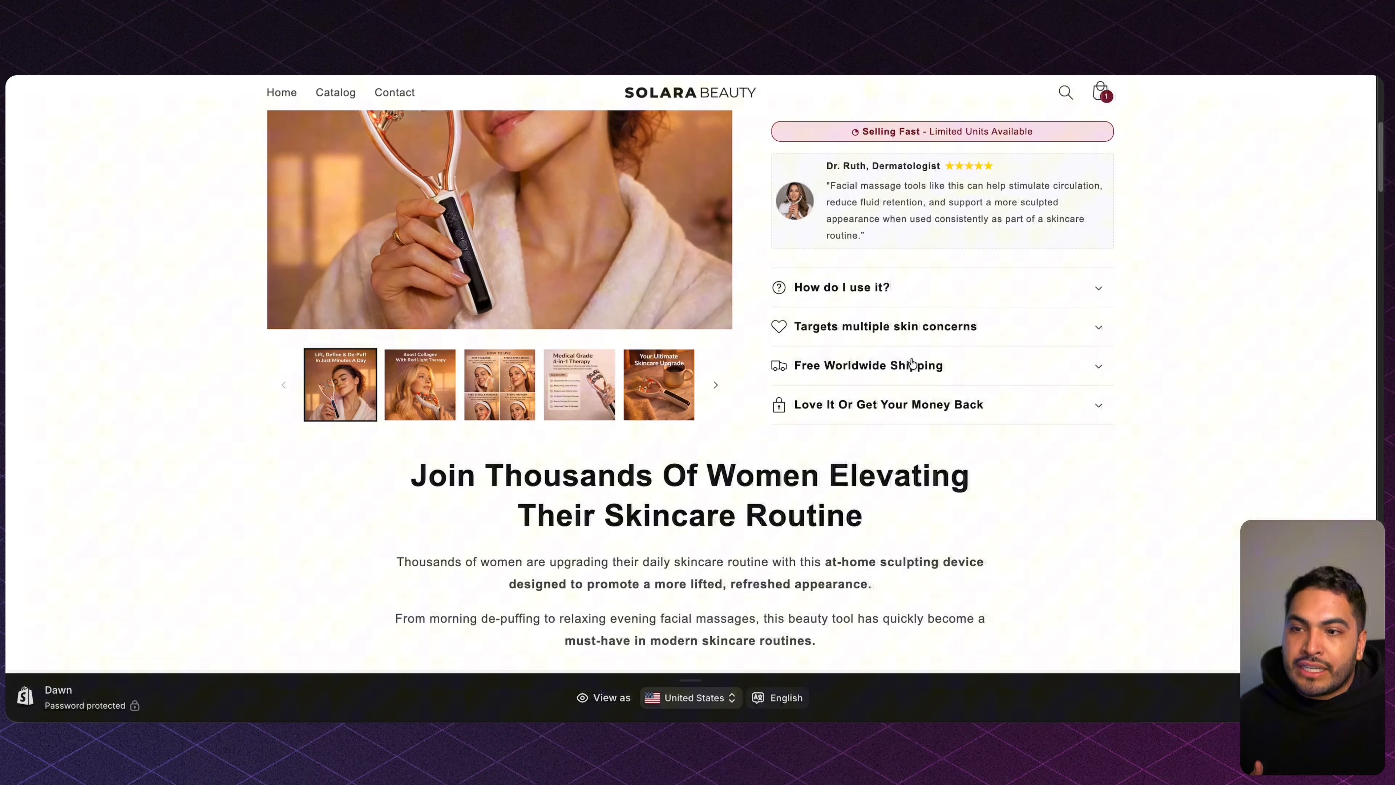
# Highlight the Join Thousands, Lift & Sculpt Your Jawline and Reduce Puffiness headings and their paragraphs.
pyautogui.scroll(-4, 595, 251)
pyautogui.moveTo(422, 251); pyautogui.dragTo(958, 279)
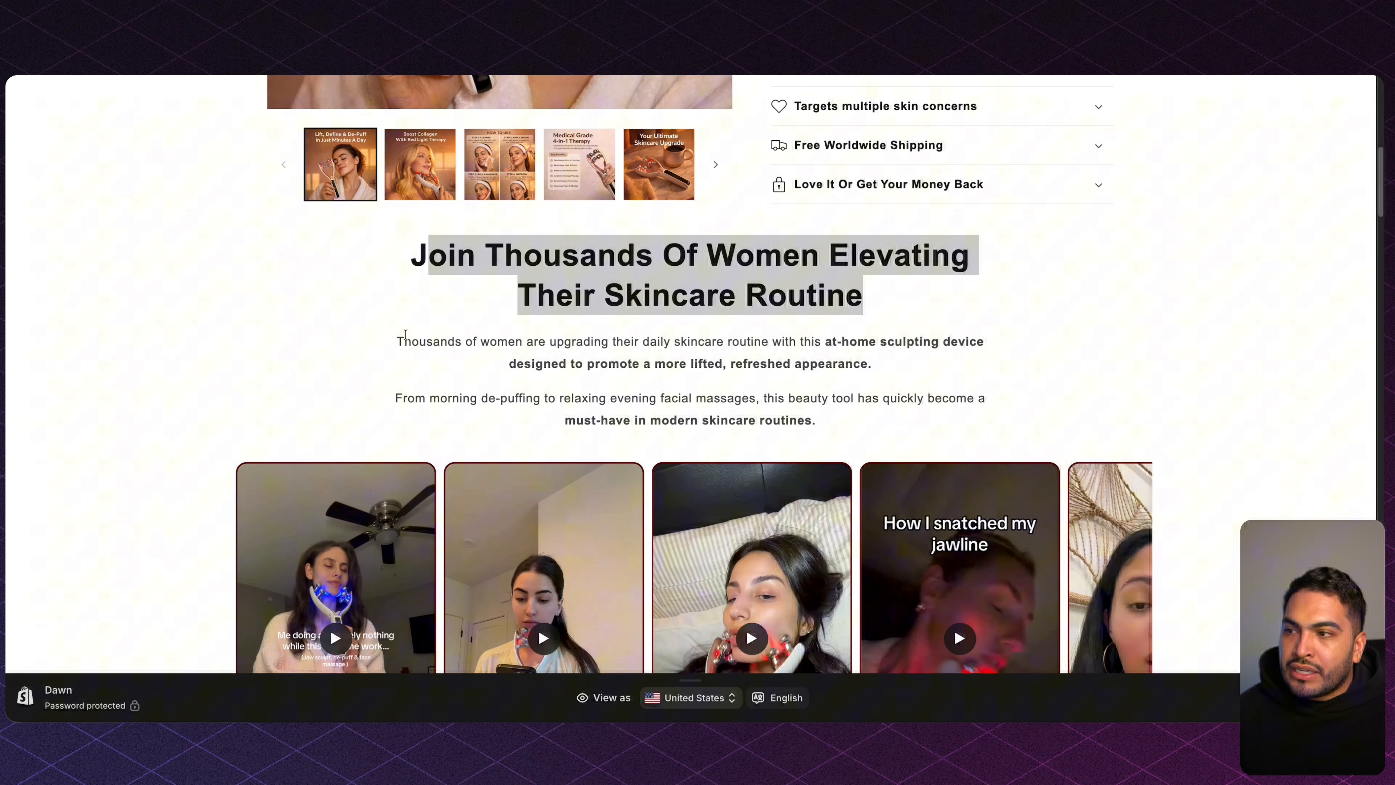
pyautogui.moveTo(394, 340); pyautogui.dragTo(891, 435)
pyautogui.scroll(-12, 890, 436)
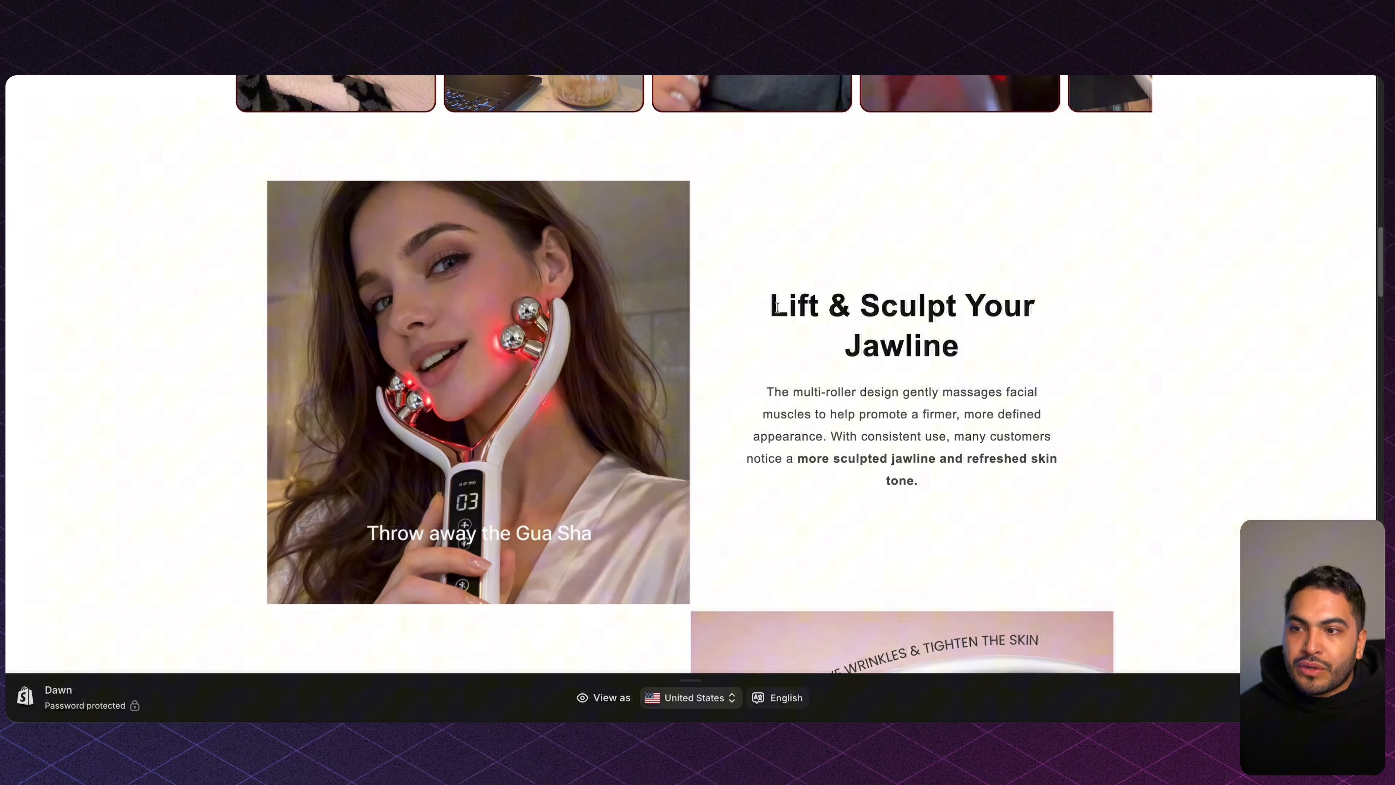
pyautogui.moveTo(740, 328); pyautogui.dragTo(1044, 331)
pyautogui.moveTo(755, 385); pyautogui.dragTo(951, 474)
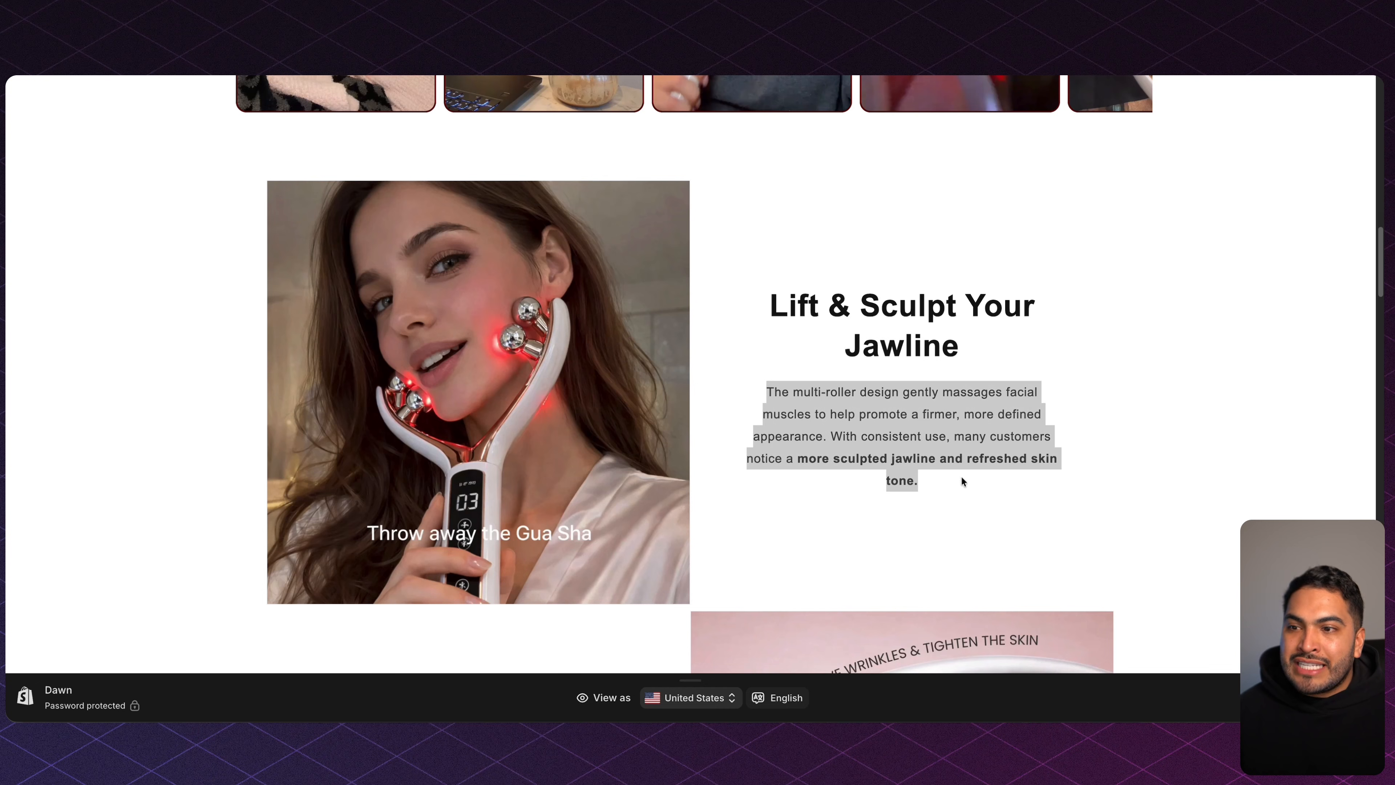
pyautogui.scroll(-7, 960, 477)
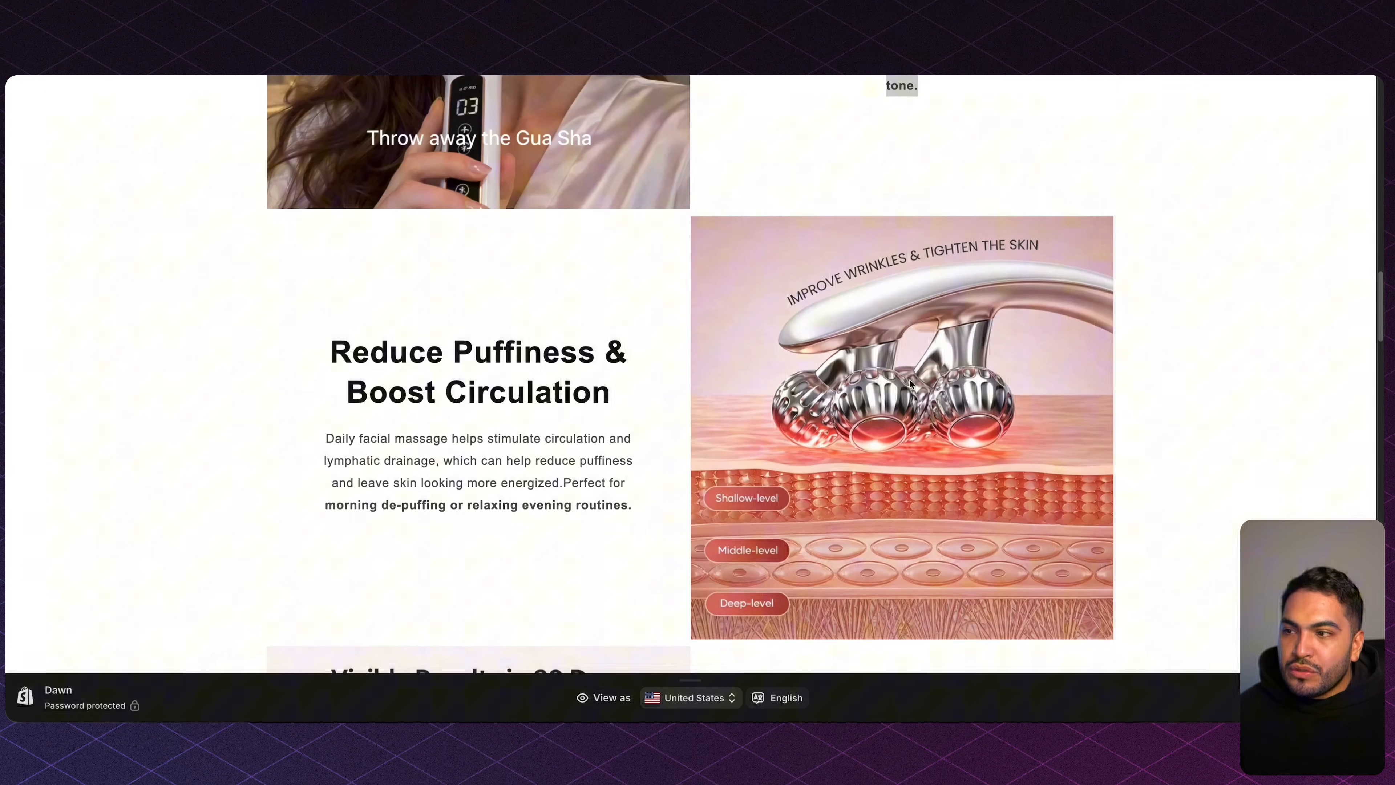
pyautogui.moveTo(330, 336); pyautogui.dragTo(600, 429)
pyautogui.moveTo(324, 438); pyautogui.dragTo(675, 514)
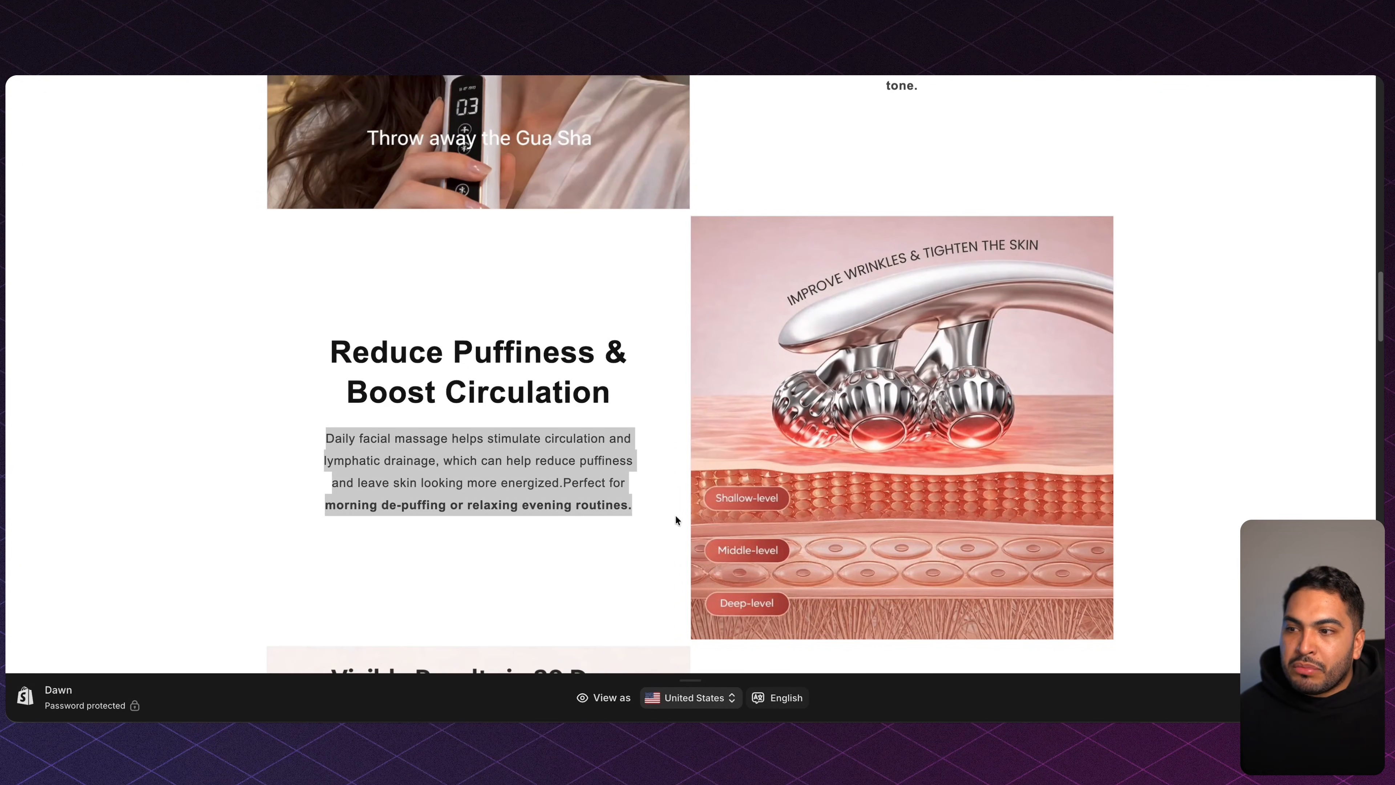
pyautogui.scroll(-10, 674, 512)
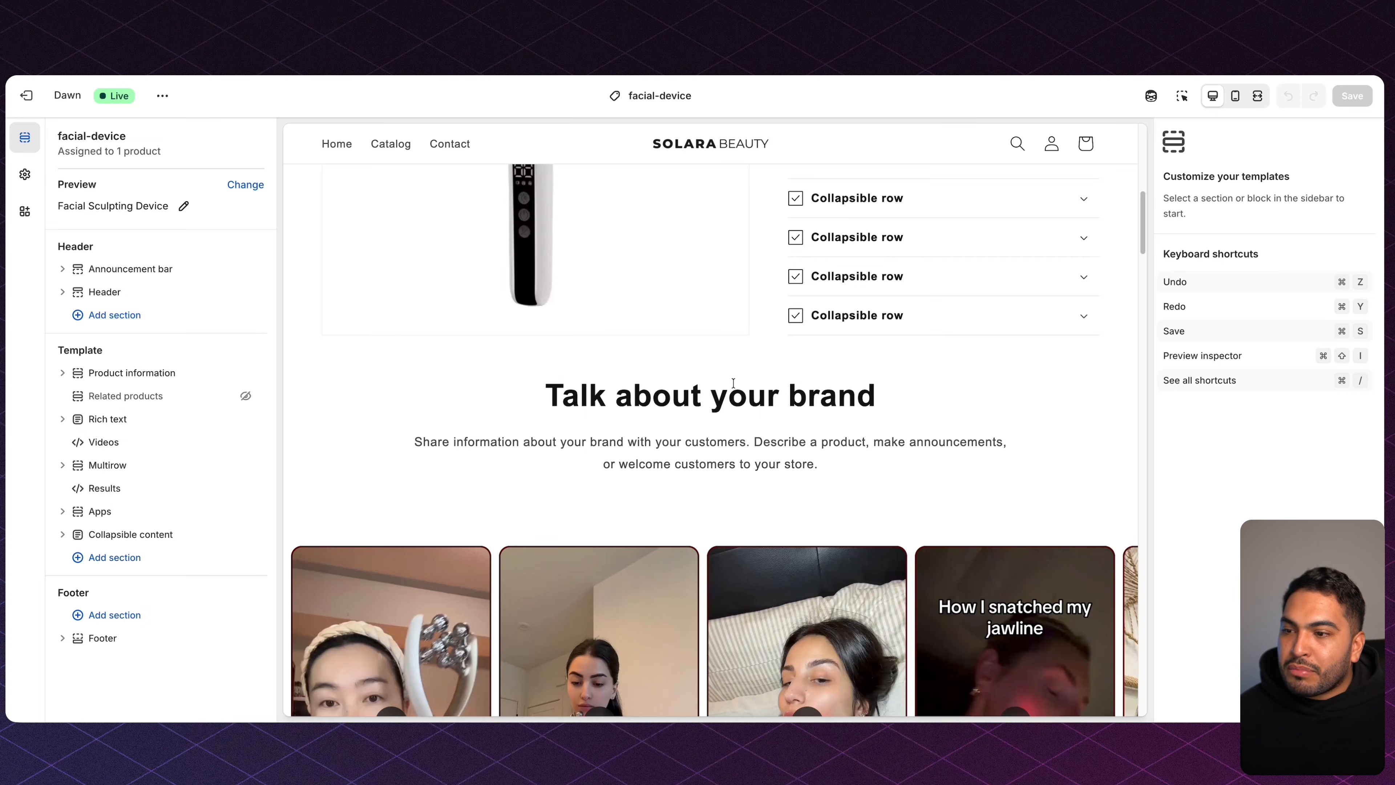
pyautogui.scroll(-15, 733, 383)
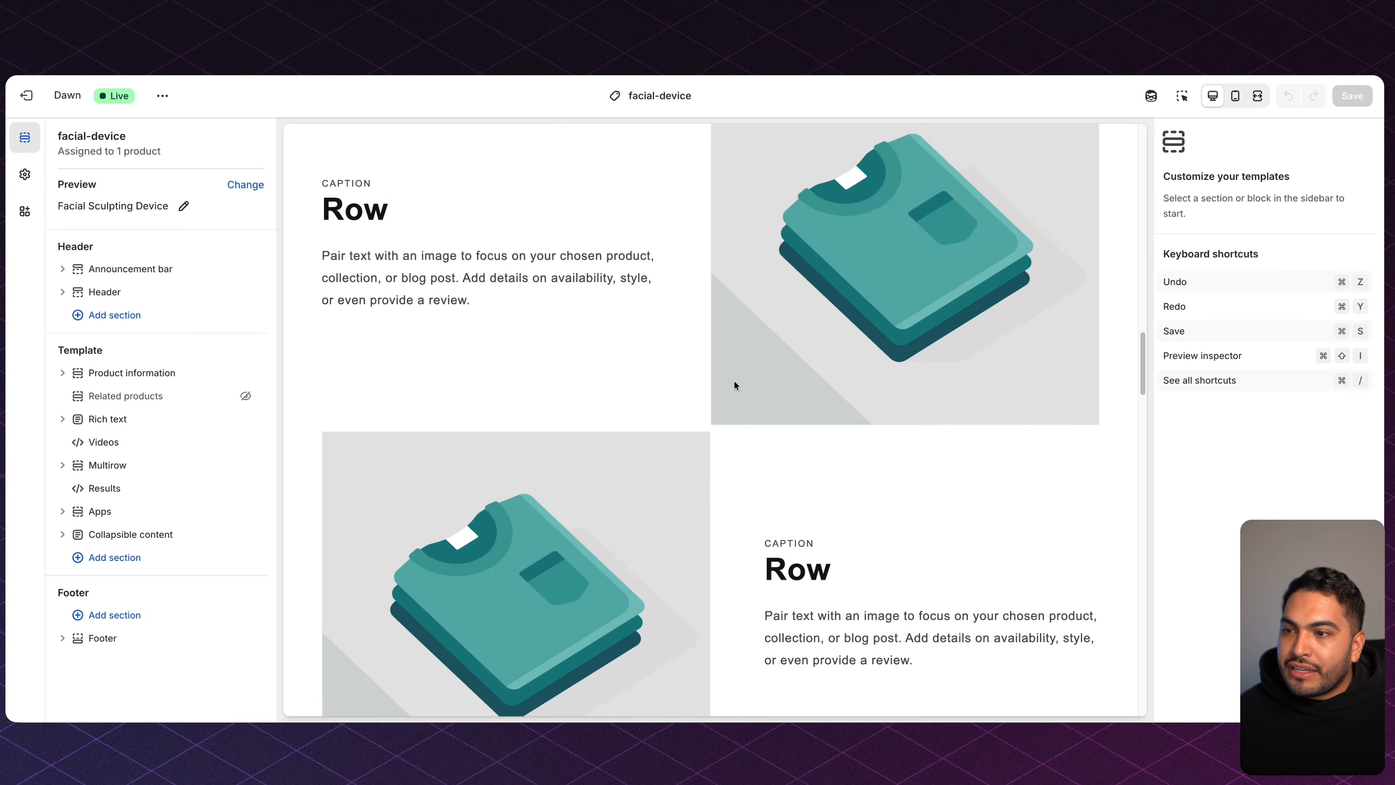
# Add a Multicolumn section after Results headed Join Thousands of Success Stories, with no button label.
pyautogui.click(157, 500)
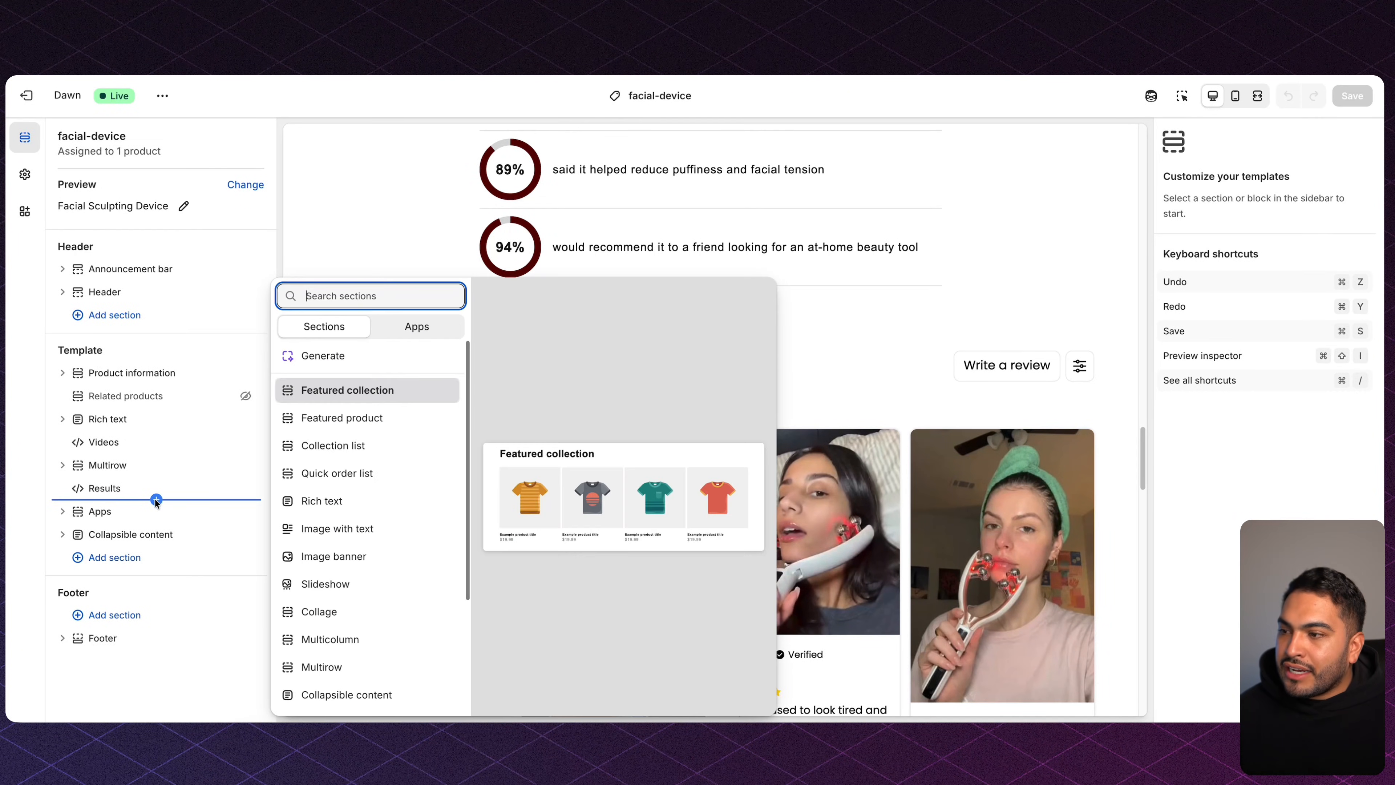
pyautogui.click(319, 647)
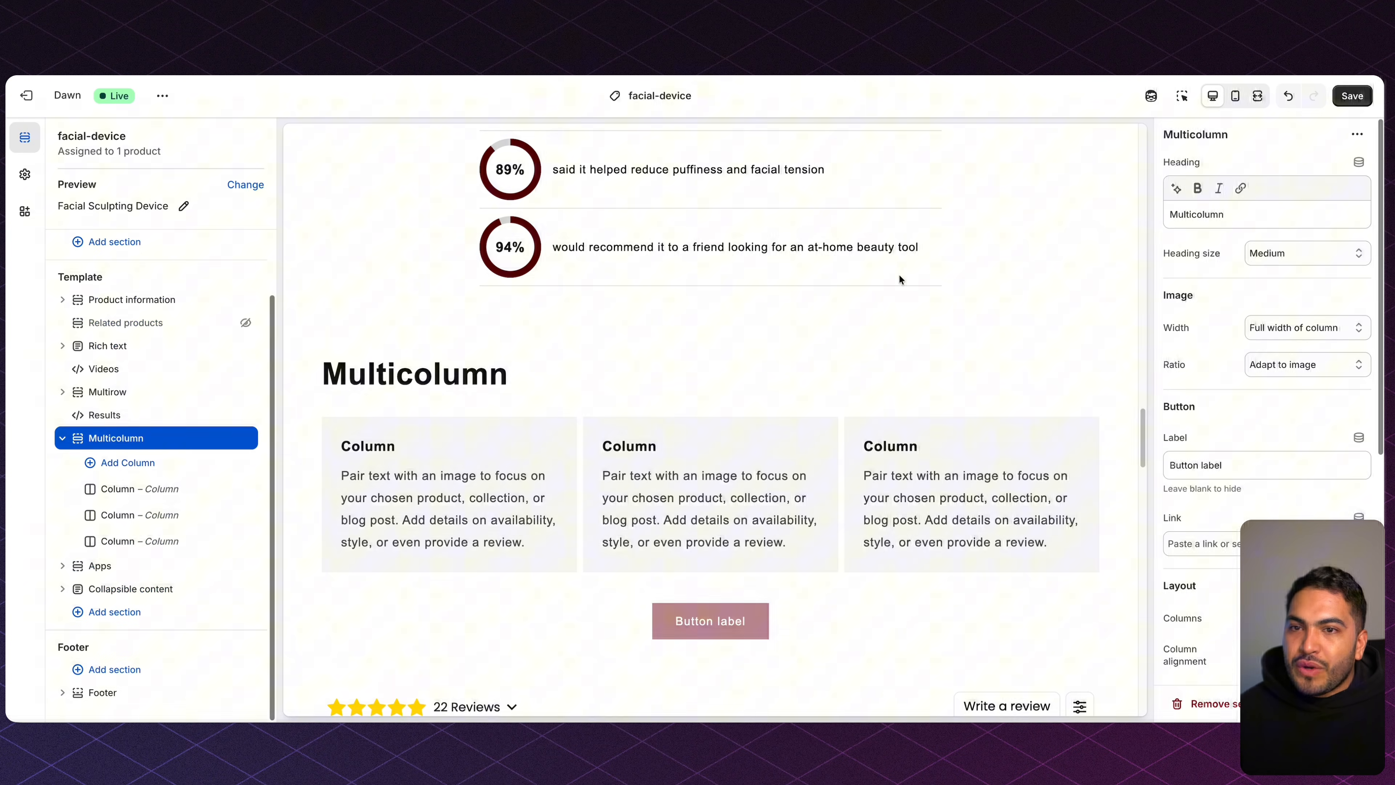
pyautogui.write('Join Thousands of Success Stories')
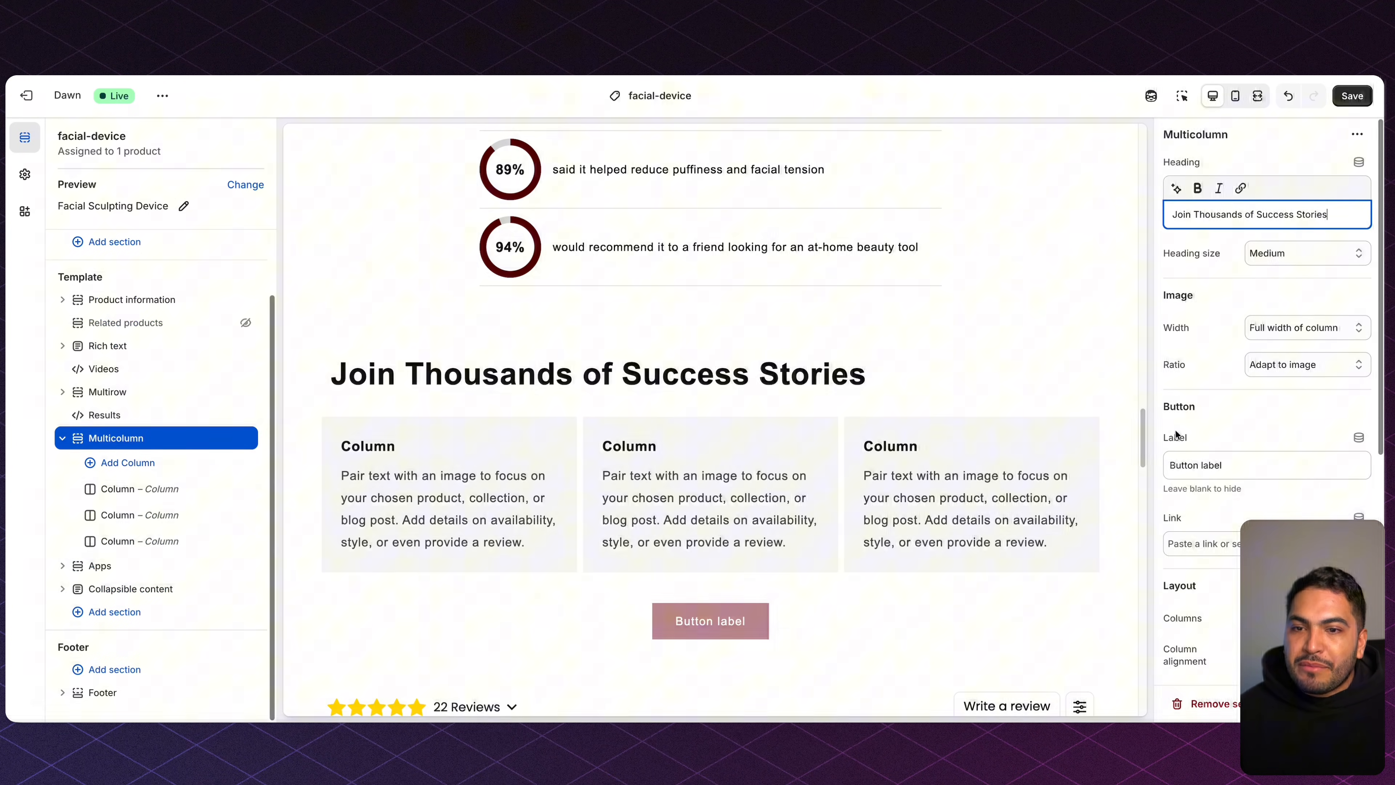
pyautogui.tripleClick(1203, 464)
pyautogui.press('BackSpace')
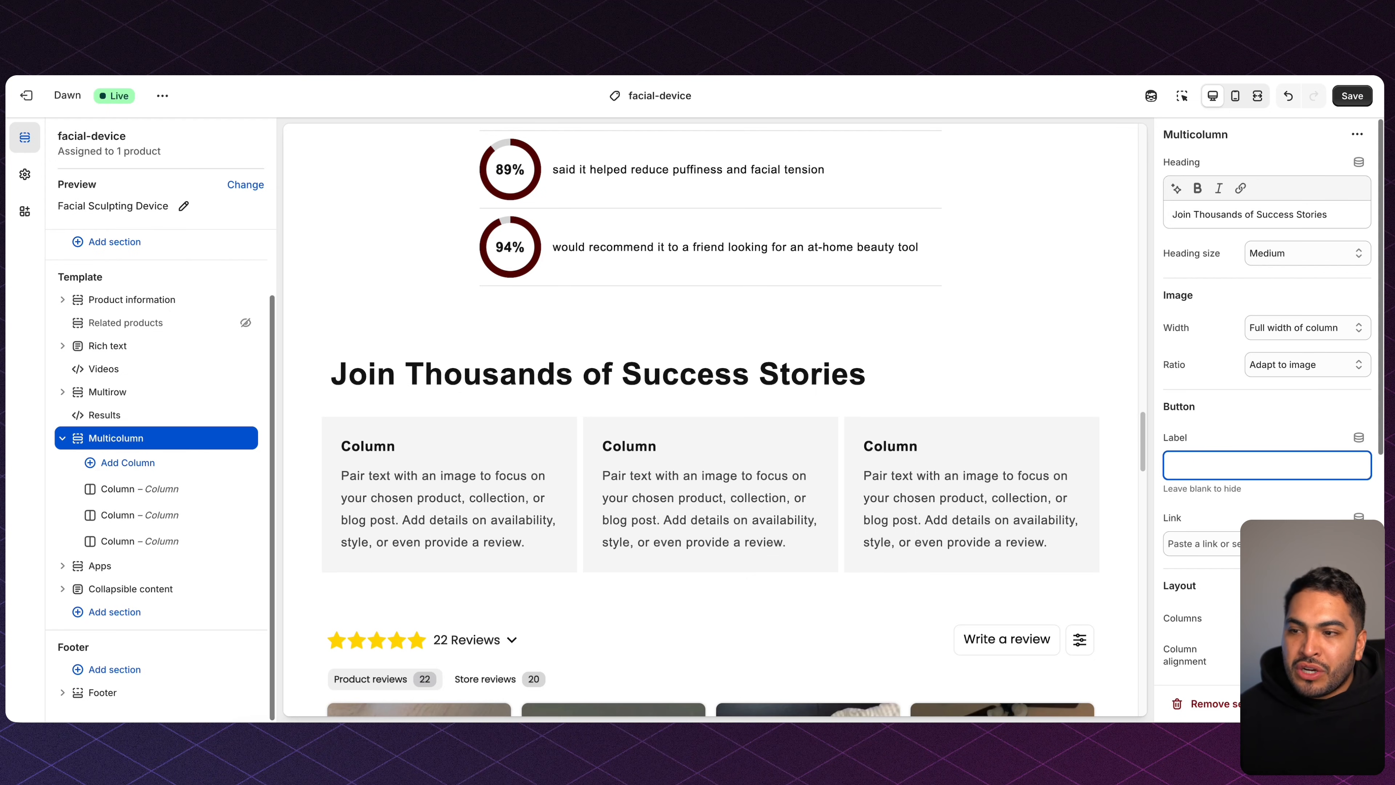
# Clear Column 1's heading and write an italic quoted testimonial signed with the reviewer's name.
pyautogui.click(143, 488)
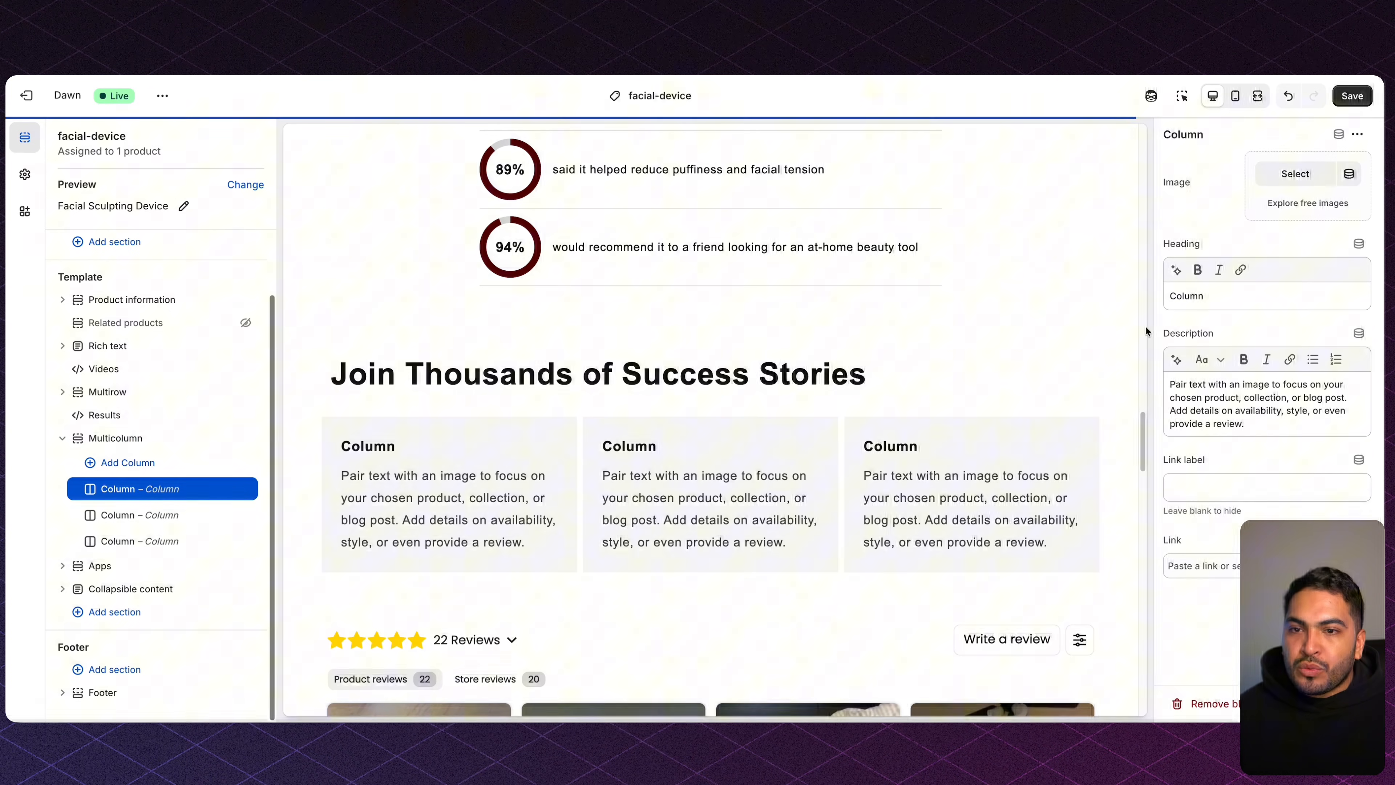
pyautogui.tripleClick(1206, 301)
pyautogui.press('BackSpace')
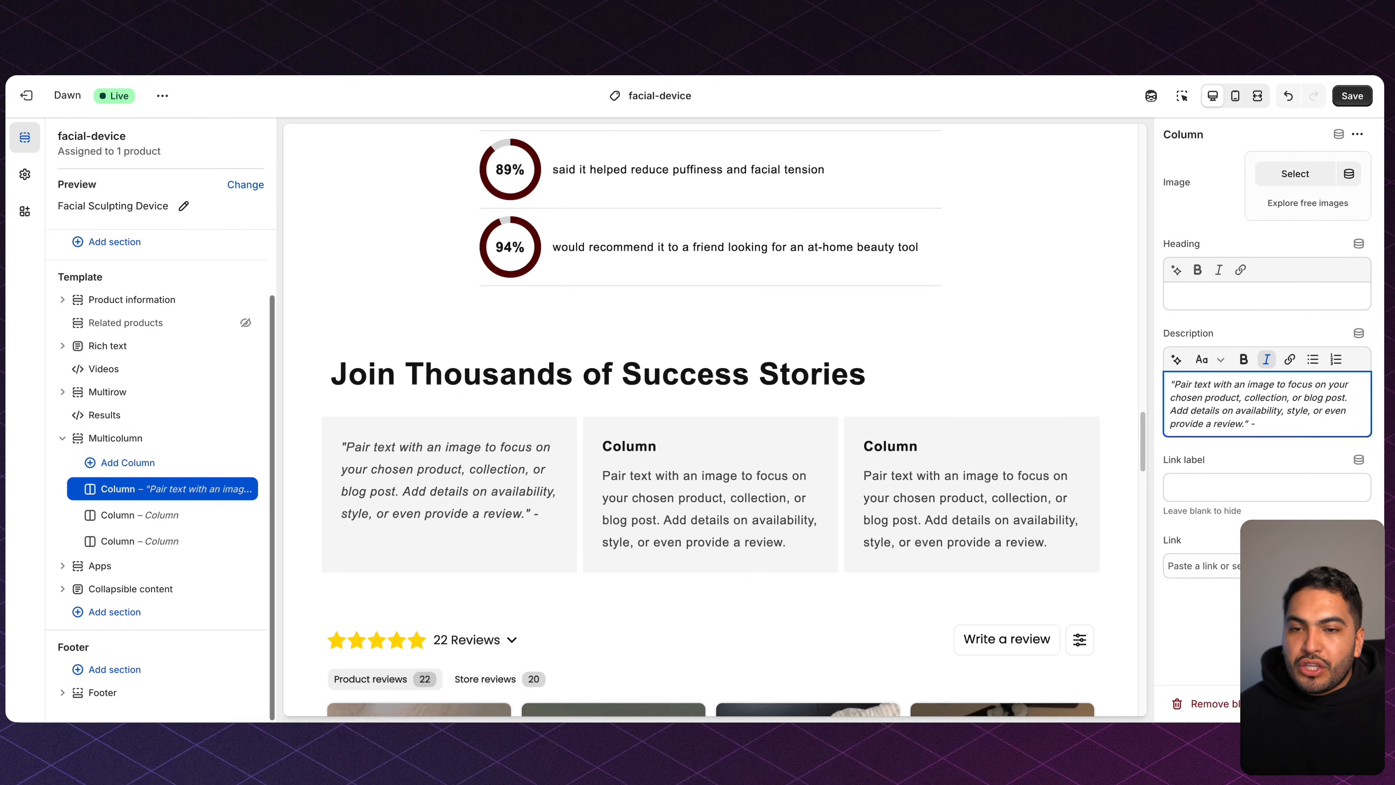
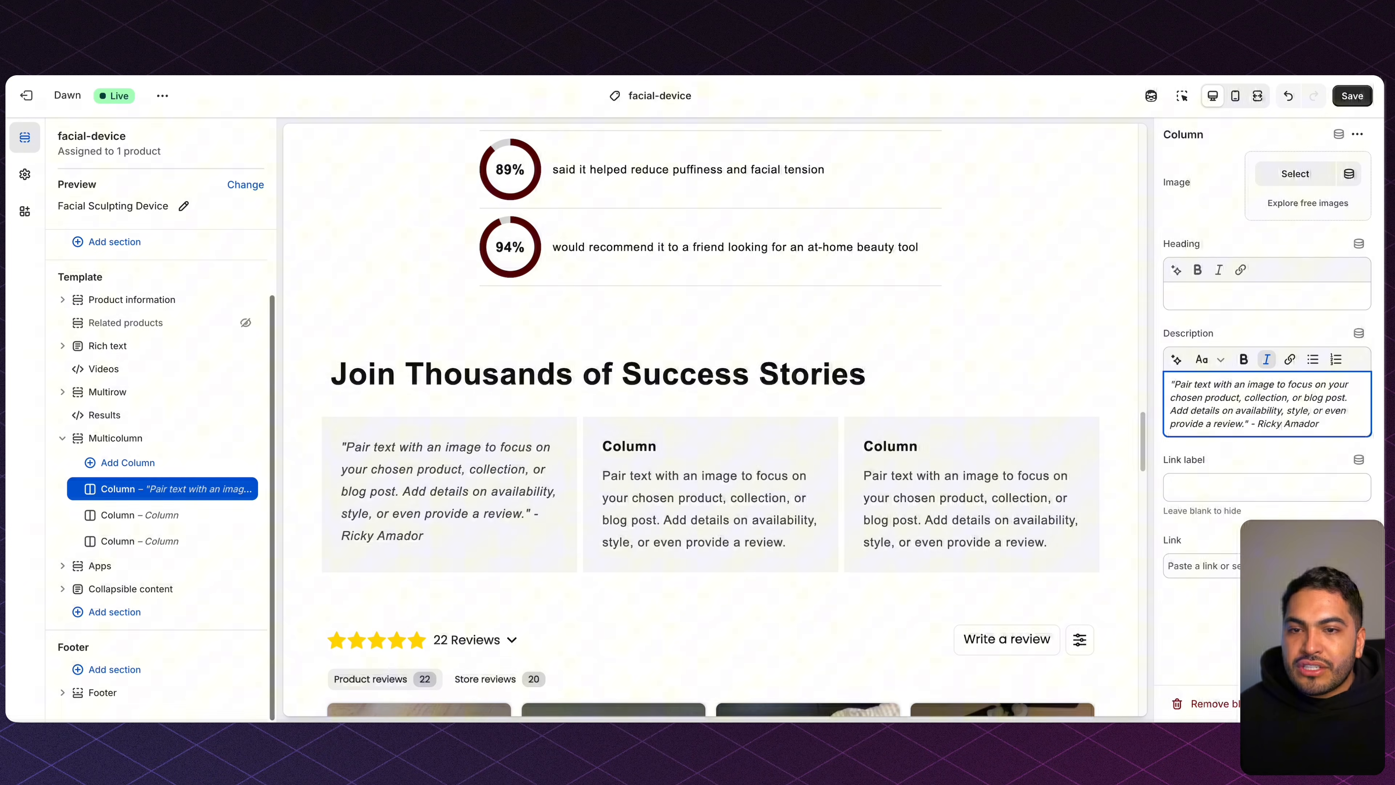
pyautogui.click(1299, 316)
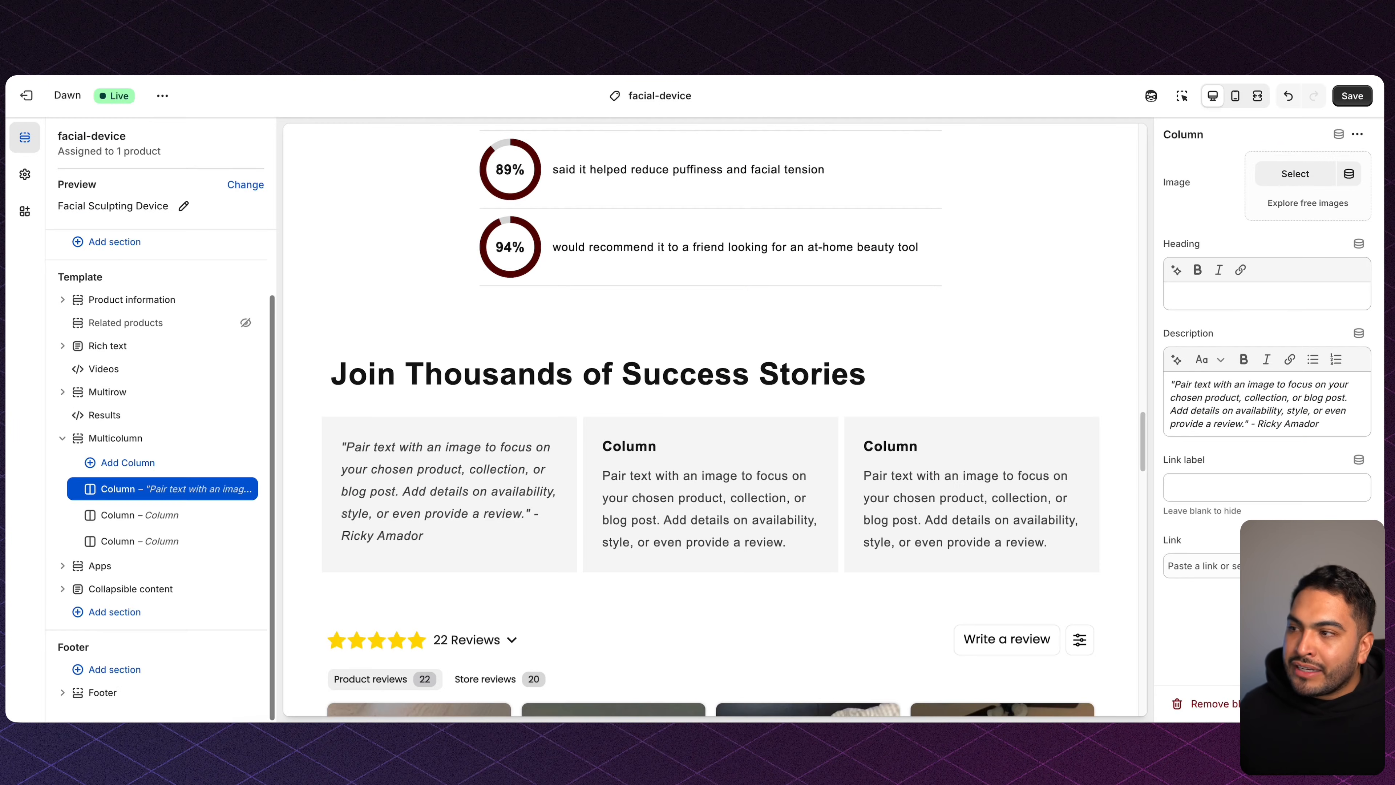
# Set the Multicolumn section's colour scheme to the pink Scheme 2.
pyautogui.click(124, 439)
pyautogui.scroll(-7, 1288, 360)
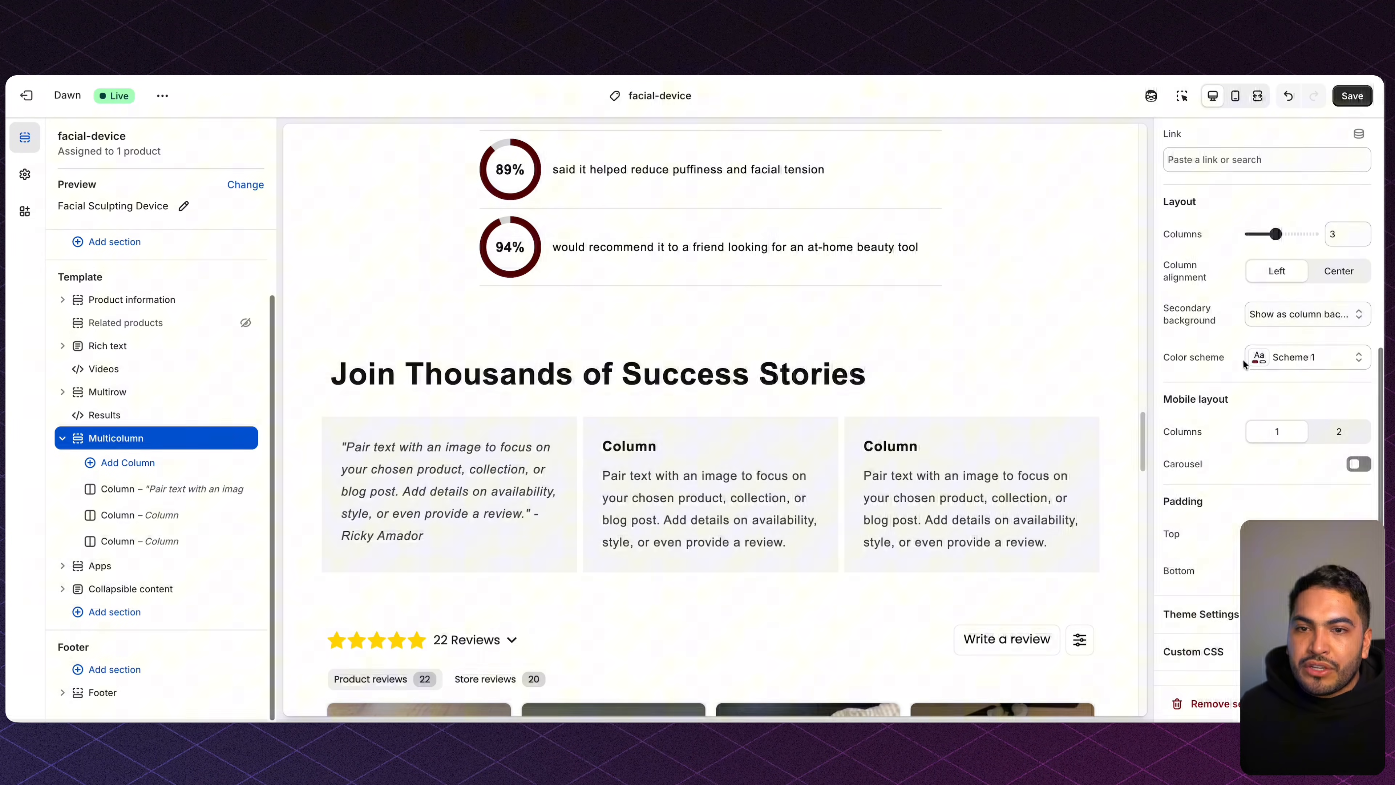
pyautogui.click(1292, 360)
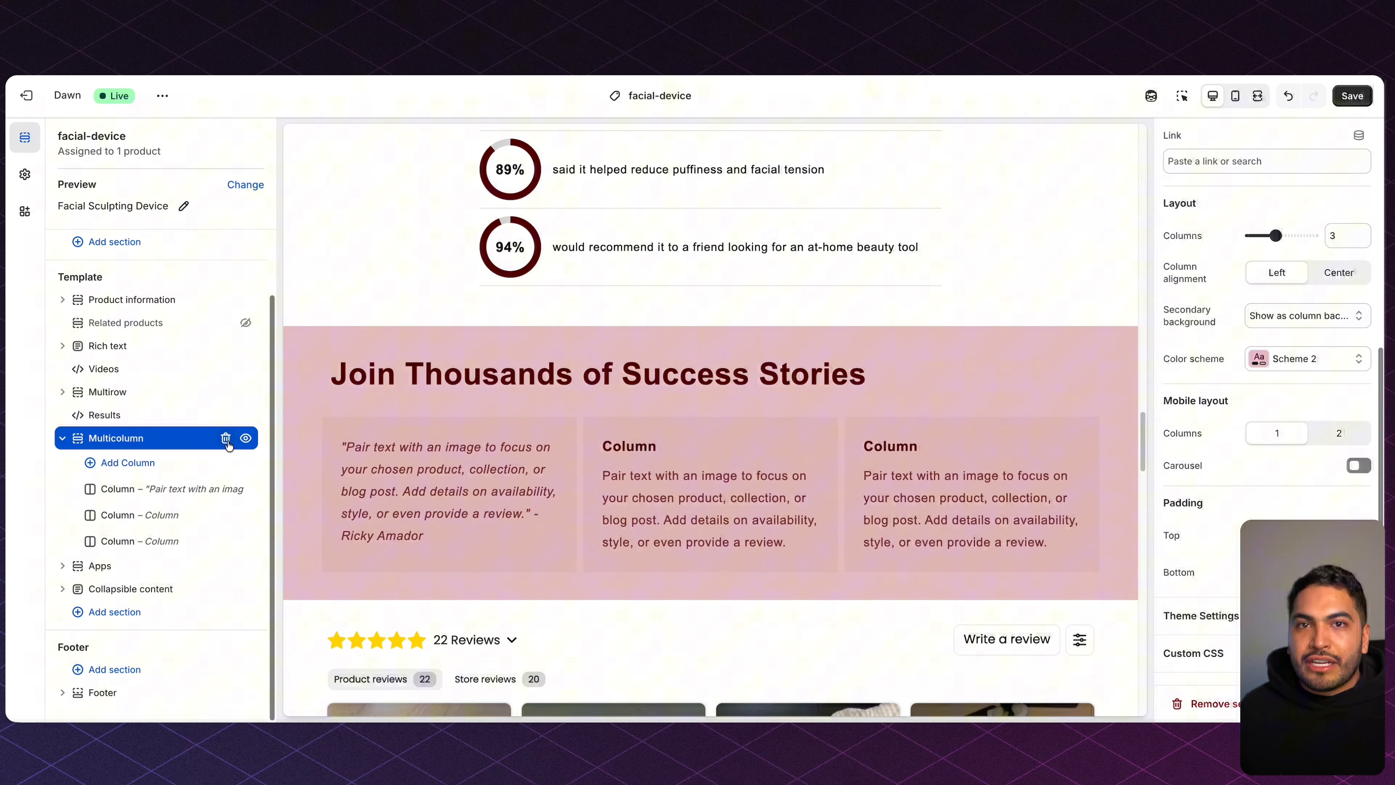
# Delete all of Column 1's testimonial description text.
pyautogui.click(157, 488)
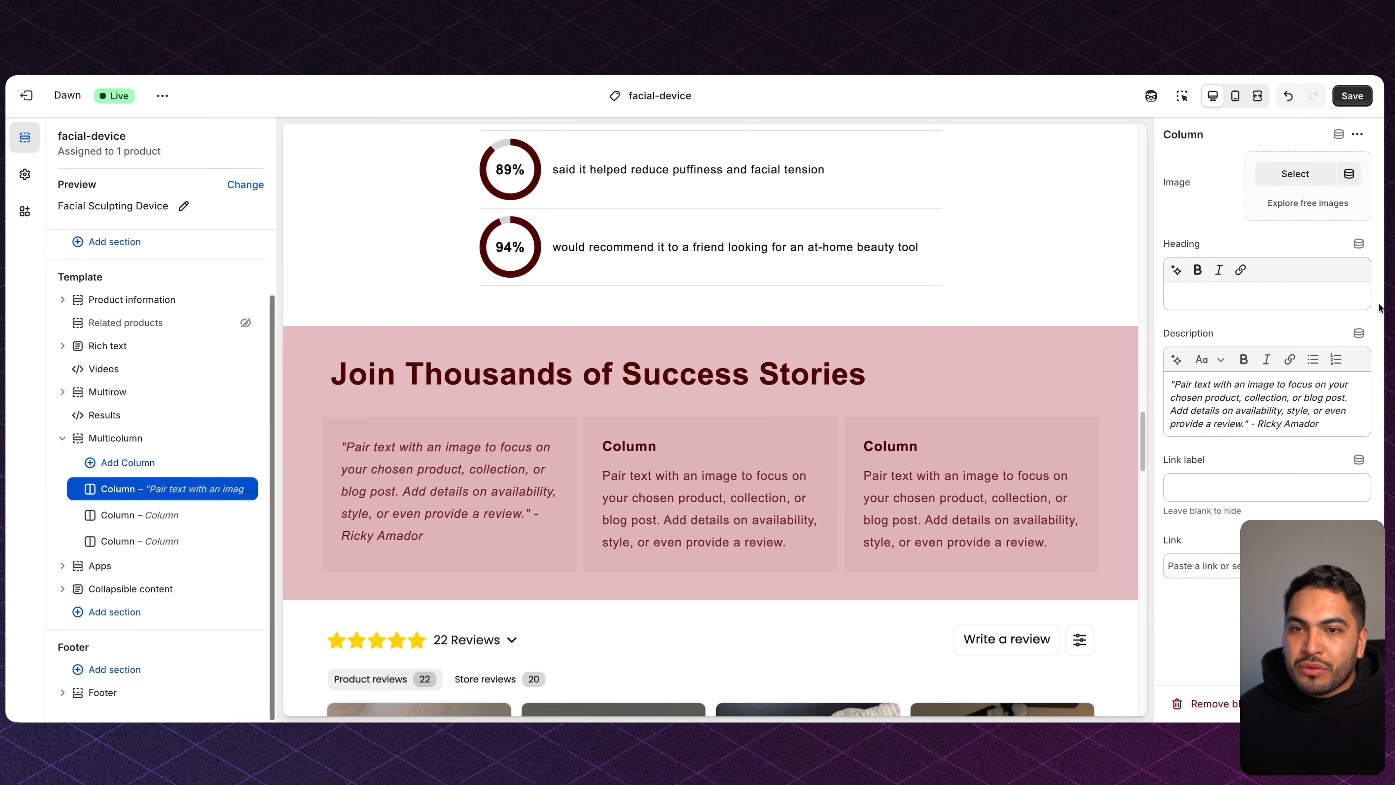
pyautogui.click(1303, 376)
pyautogui.press('super+a')
pyautogui.press('BackSpace')
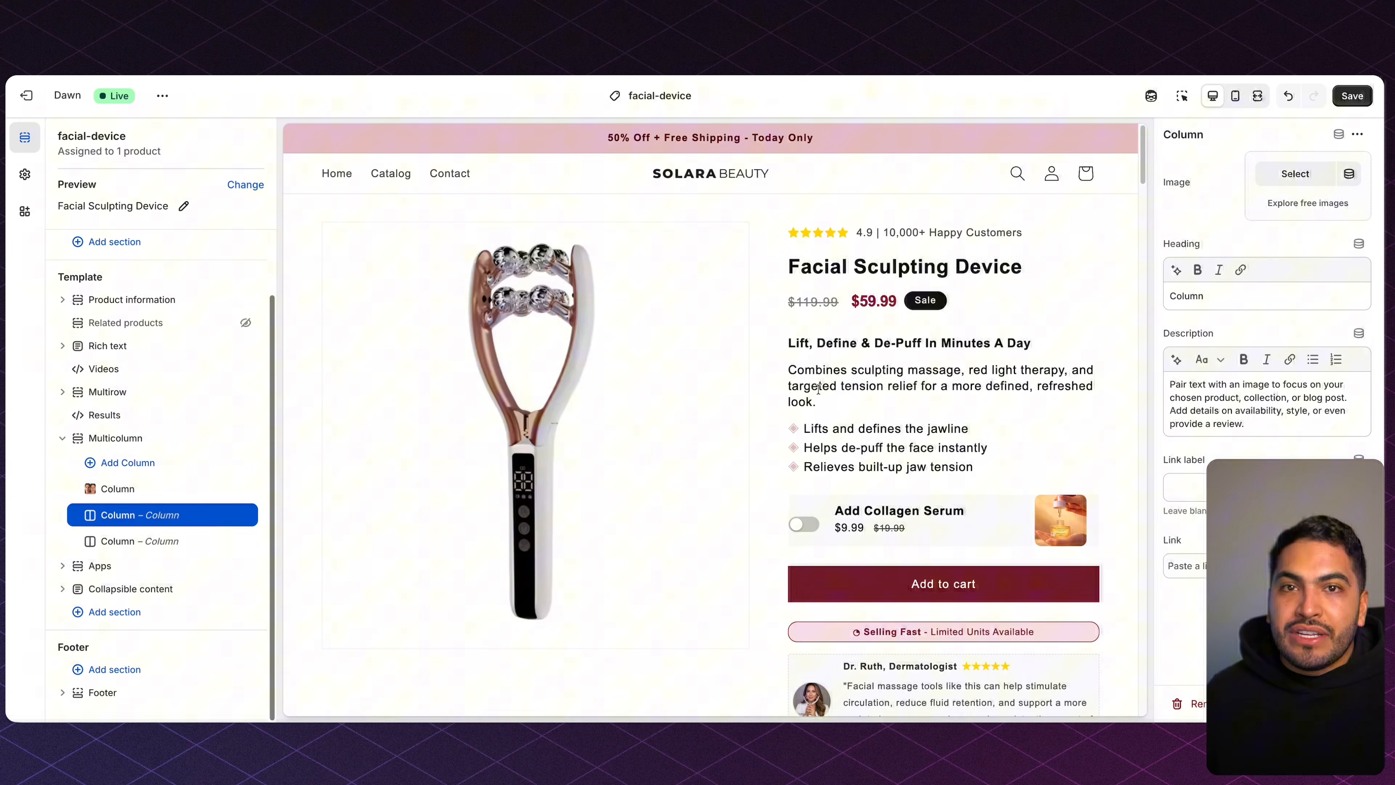
# Give the store footer the pink Scheme 2 colour scheme.
pyautogui.scroll(-3, 818, 389)
pyautogui.scroll(-10, 818, 389)
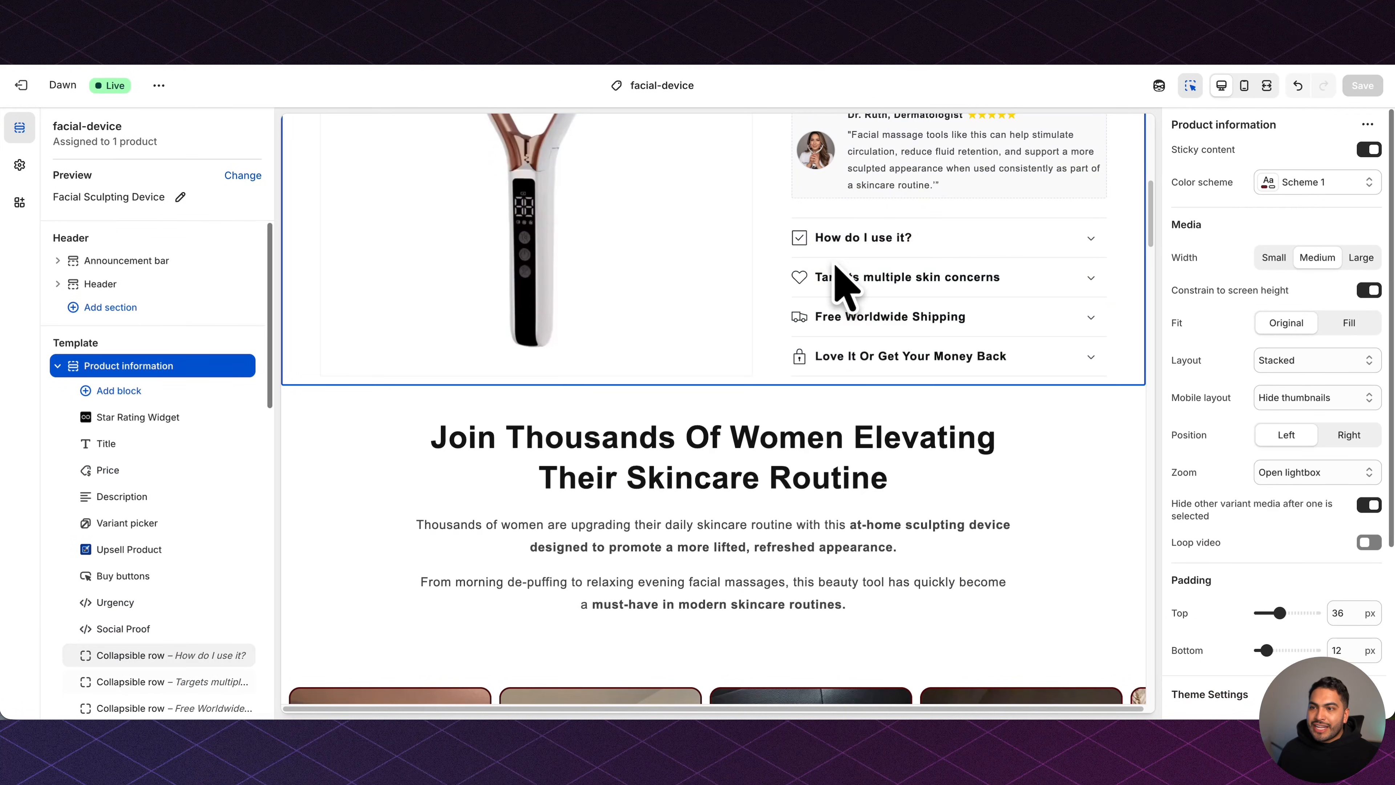
pyautogui.scroll(-3, 861, 454)
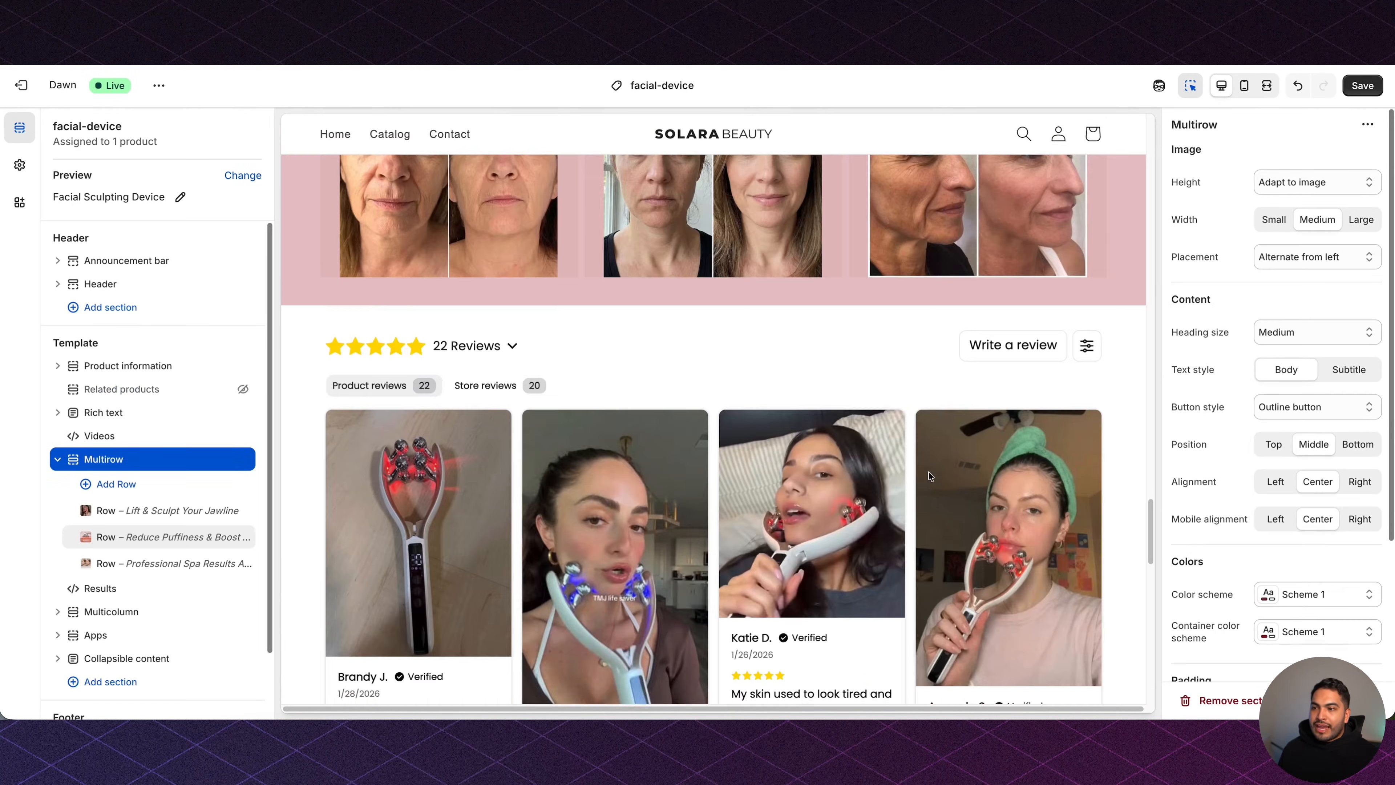
pyautogui.scroll(-10, 928, 476)
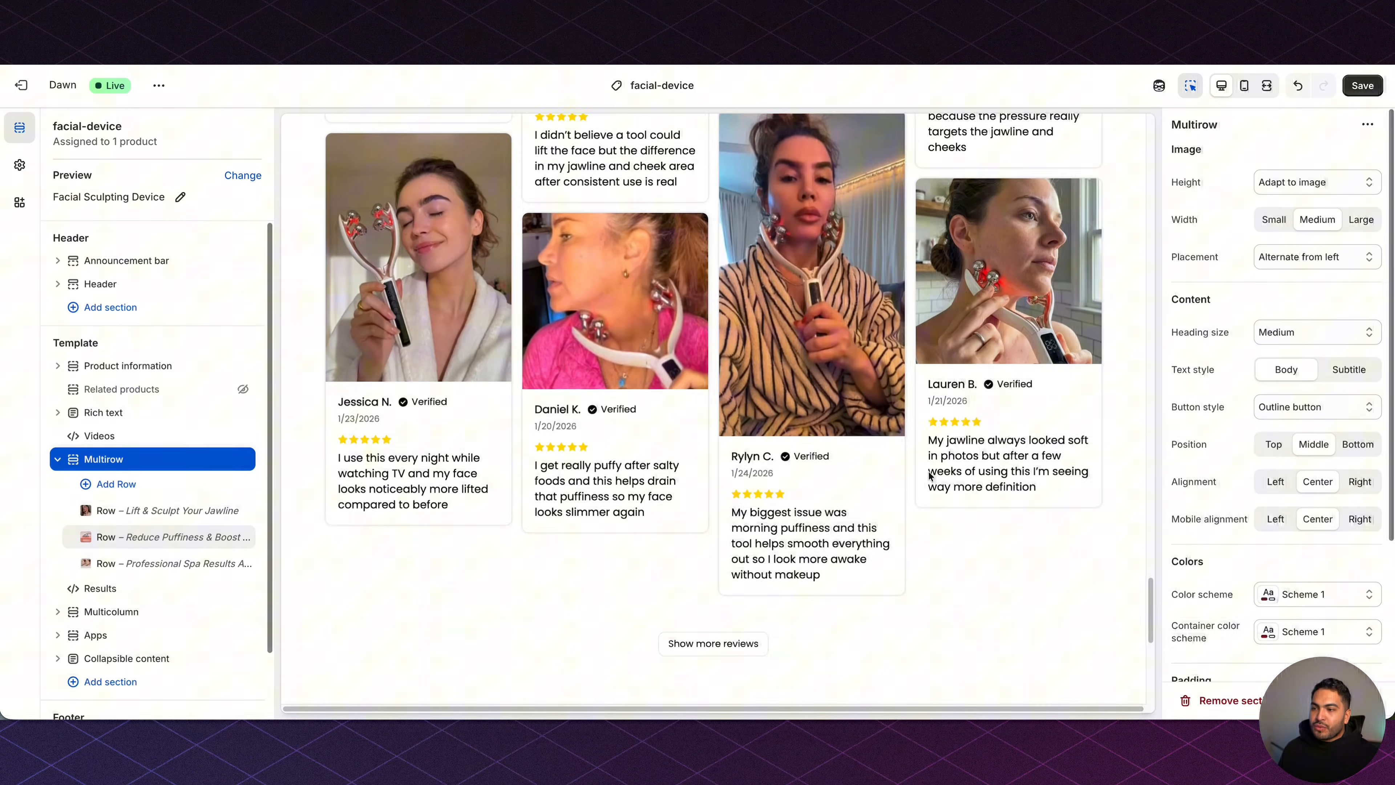
pyautogui.scroll(-5, 928, 473)
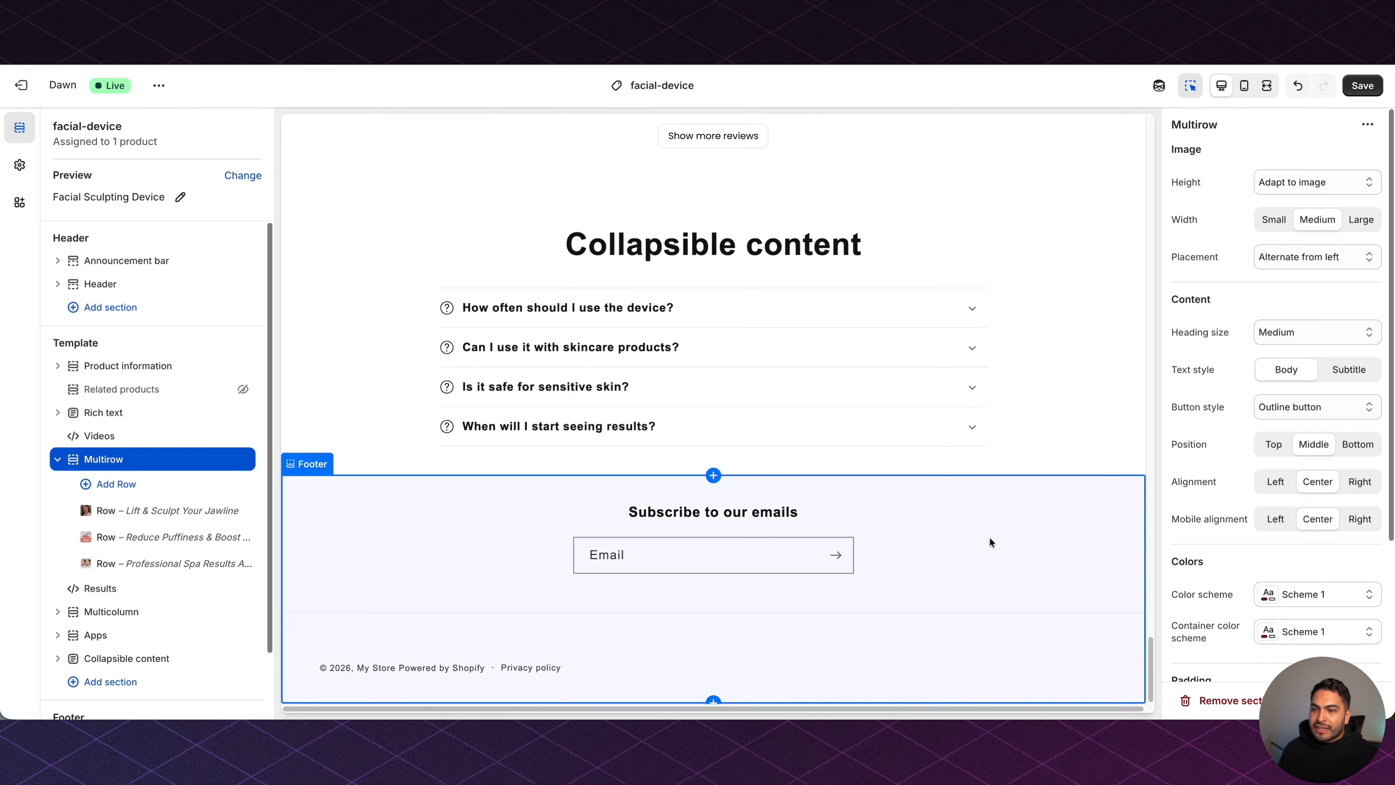
pyautogui.click(1009, 531)
pyautogui.click(1318, 157)
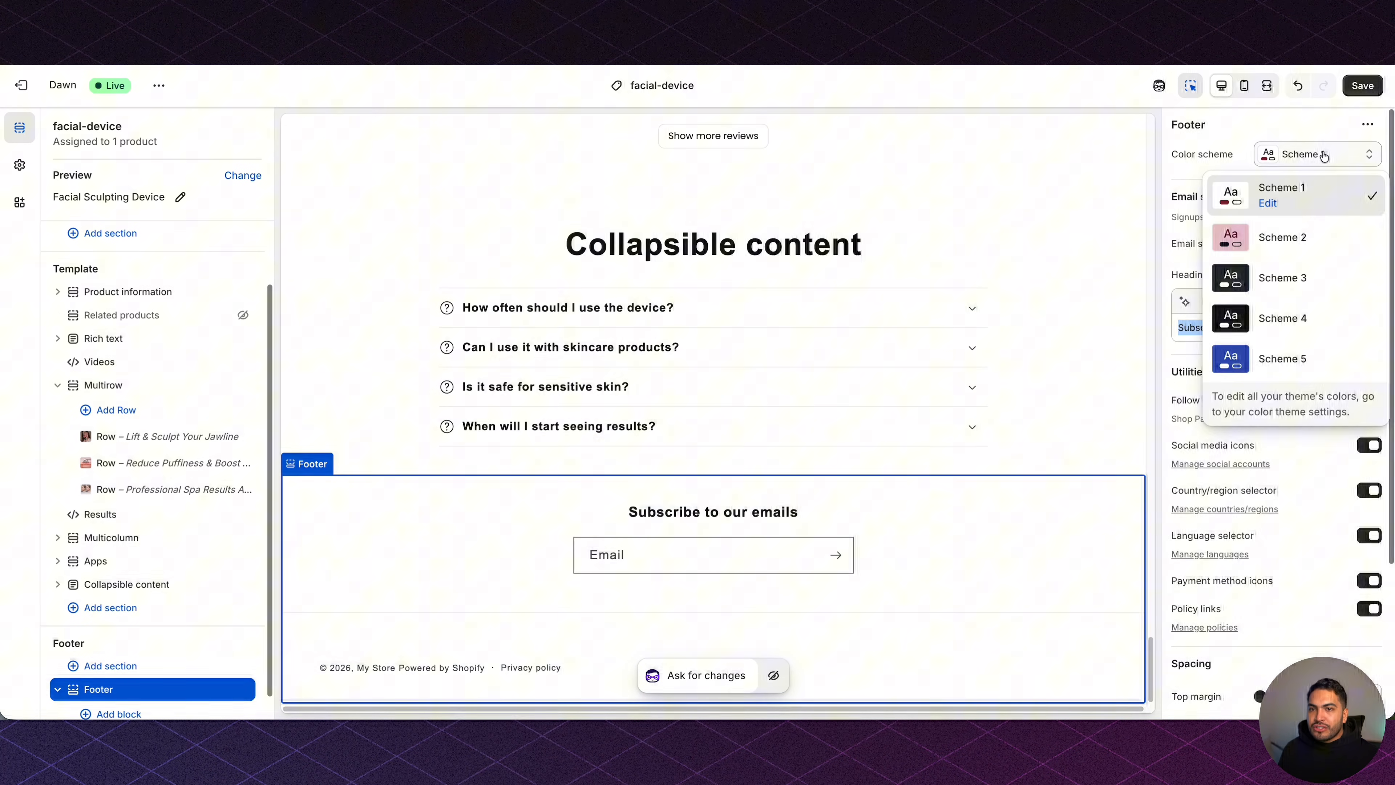
pyautogui.click(1306, 233)
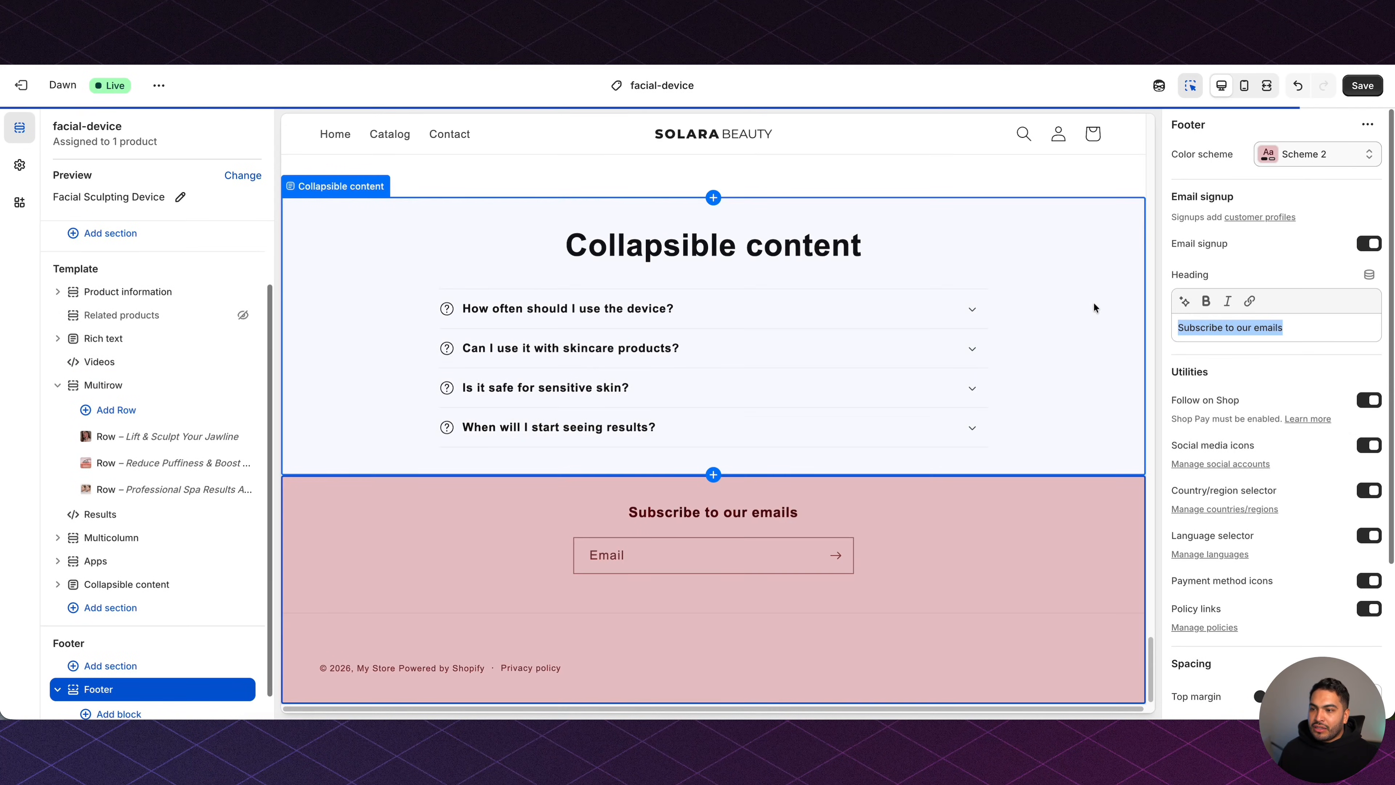
pyautogui.scroll(10, 1105, 327)
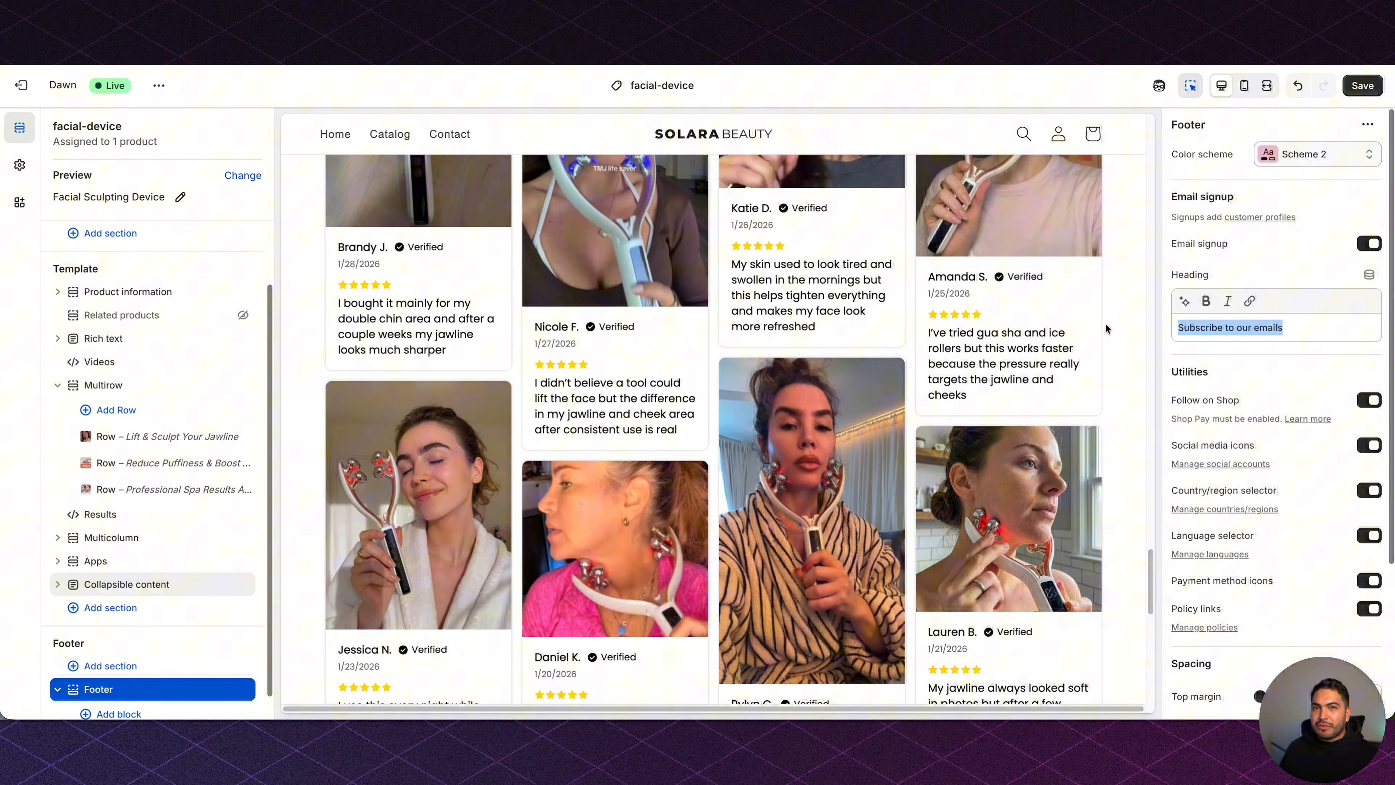
pyautogui.scroll(10, 1105, 328)
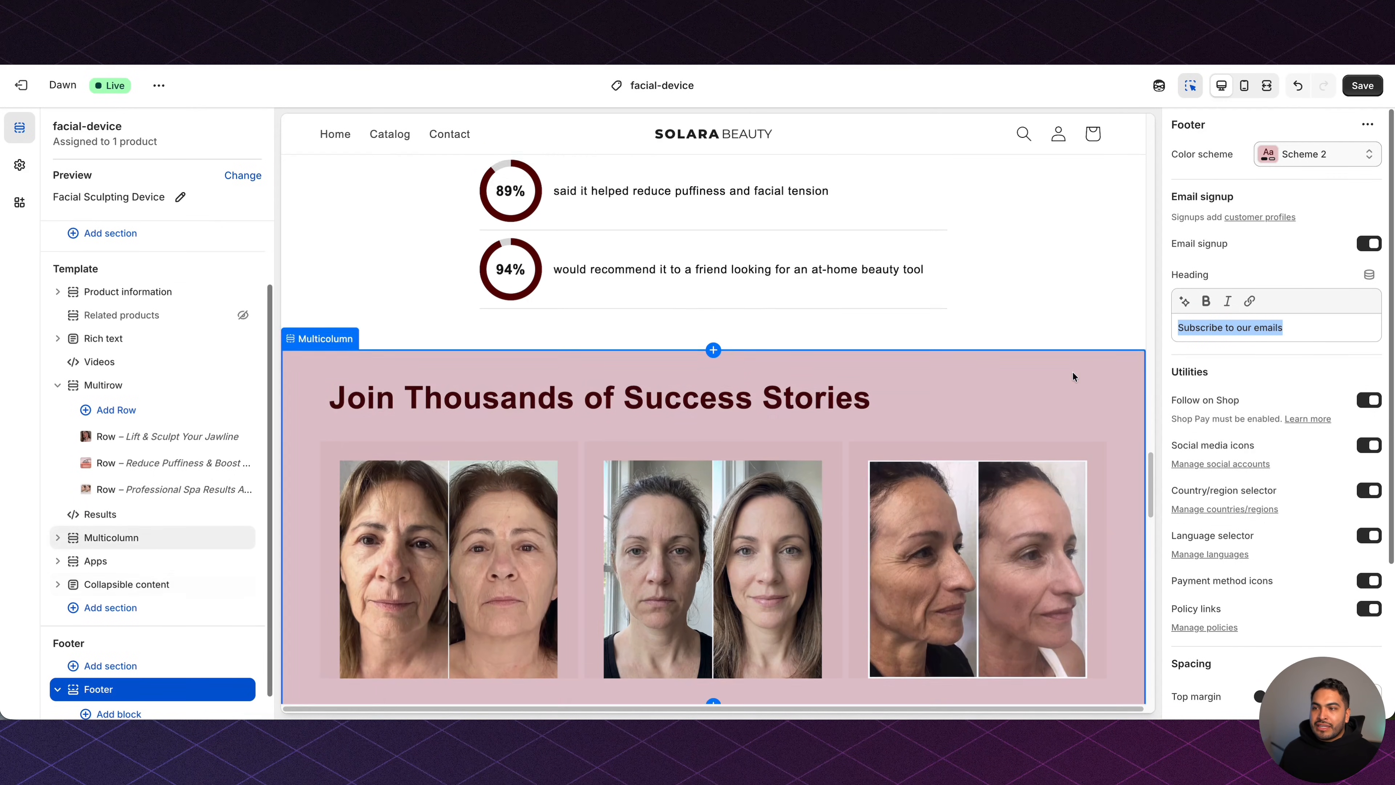
pyautogui.scroll(3, 1027, 451)
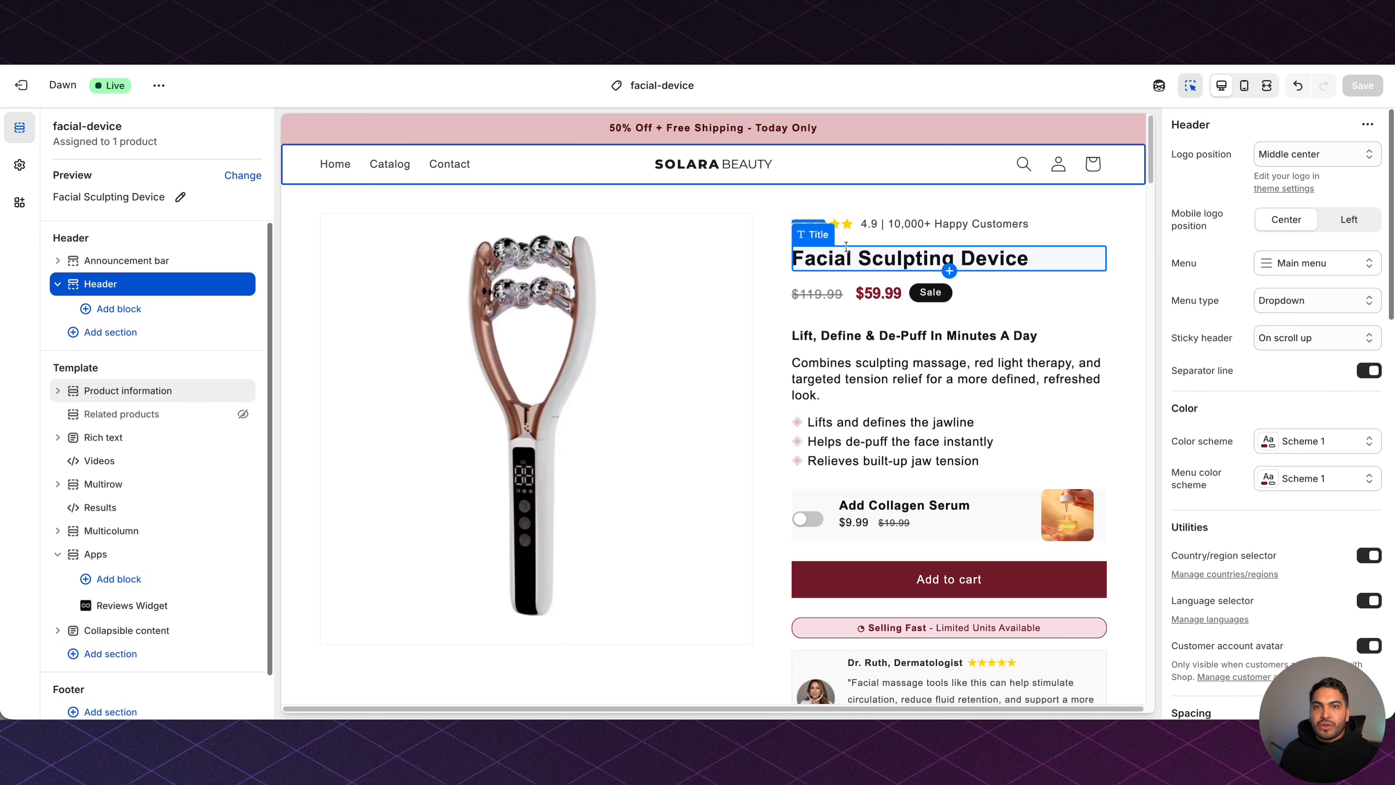
# Turn off the Separator line under the header.
pyautogui.click(102, 283)
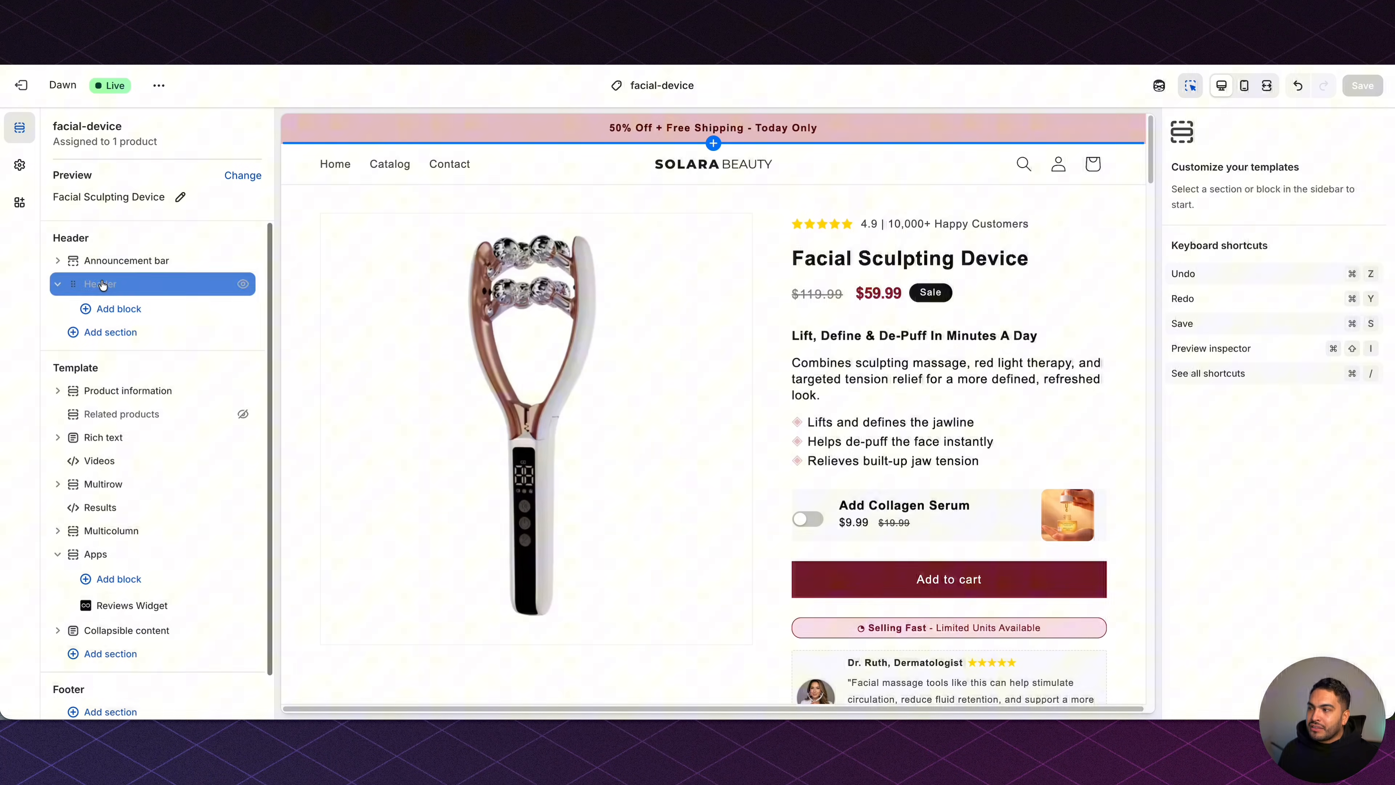
pyautogui.click(102, 283)
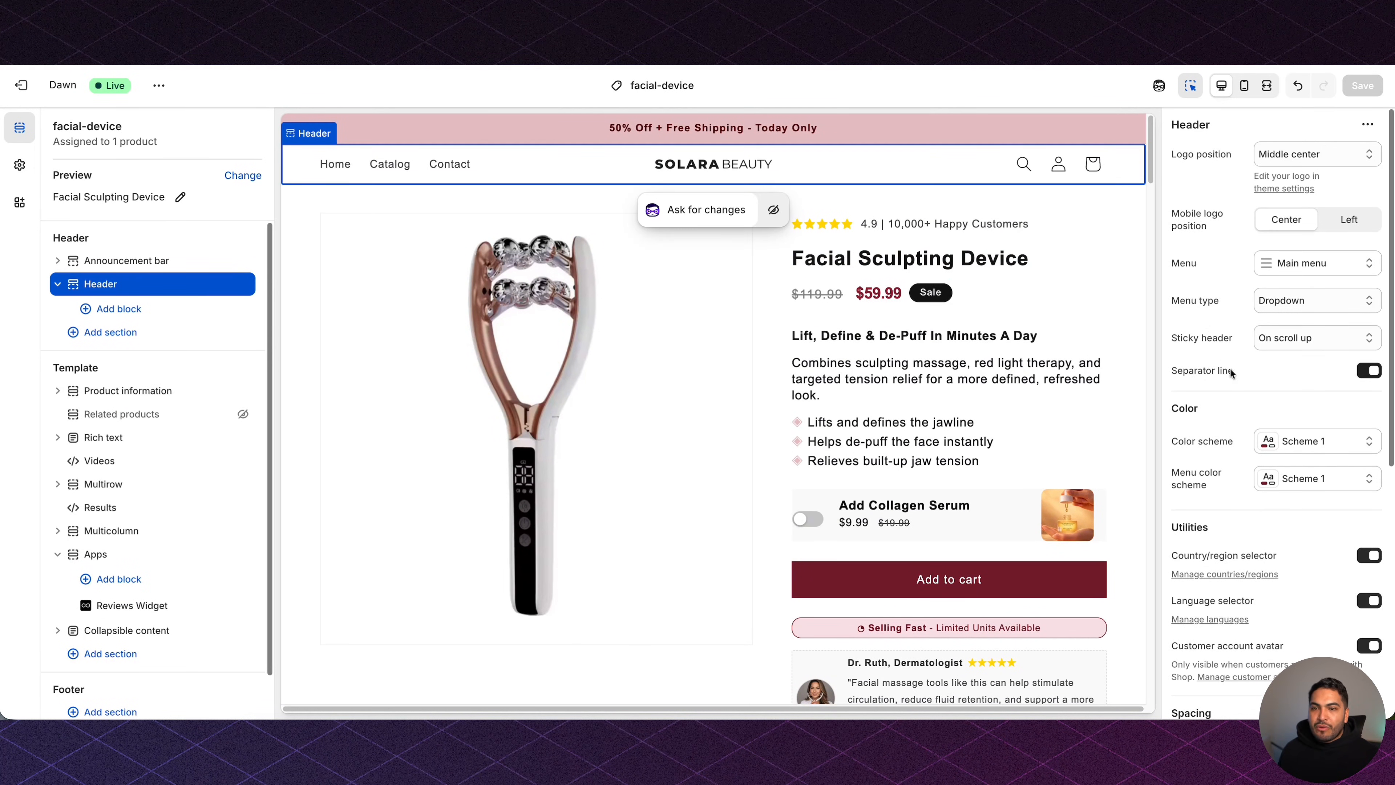
pyautogui.click(1368, 371)
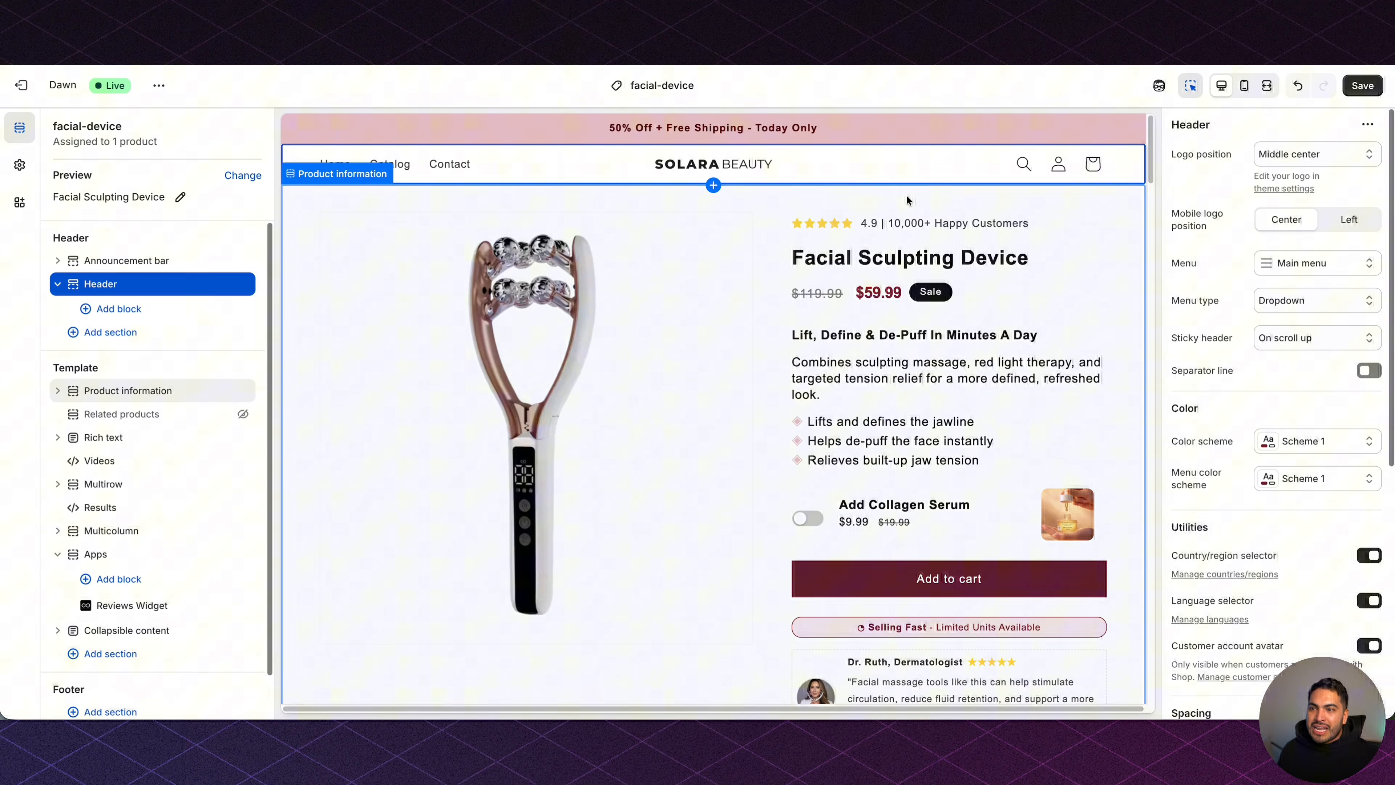
# Reduce the Product information section's top padding from 36 to 12 px and save the theme.
pyautogui.click(90, 391)
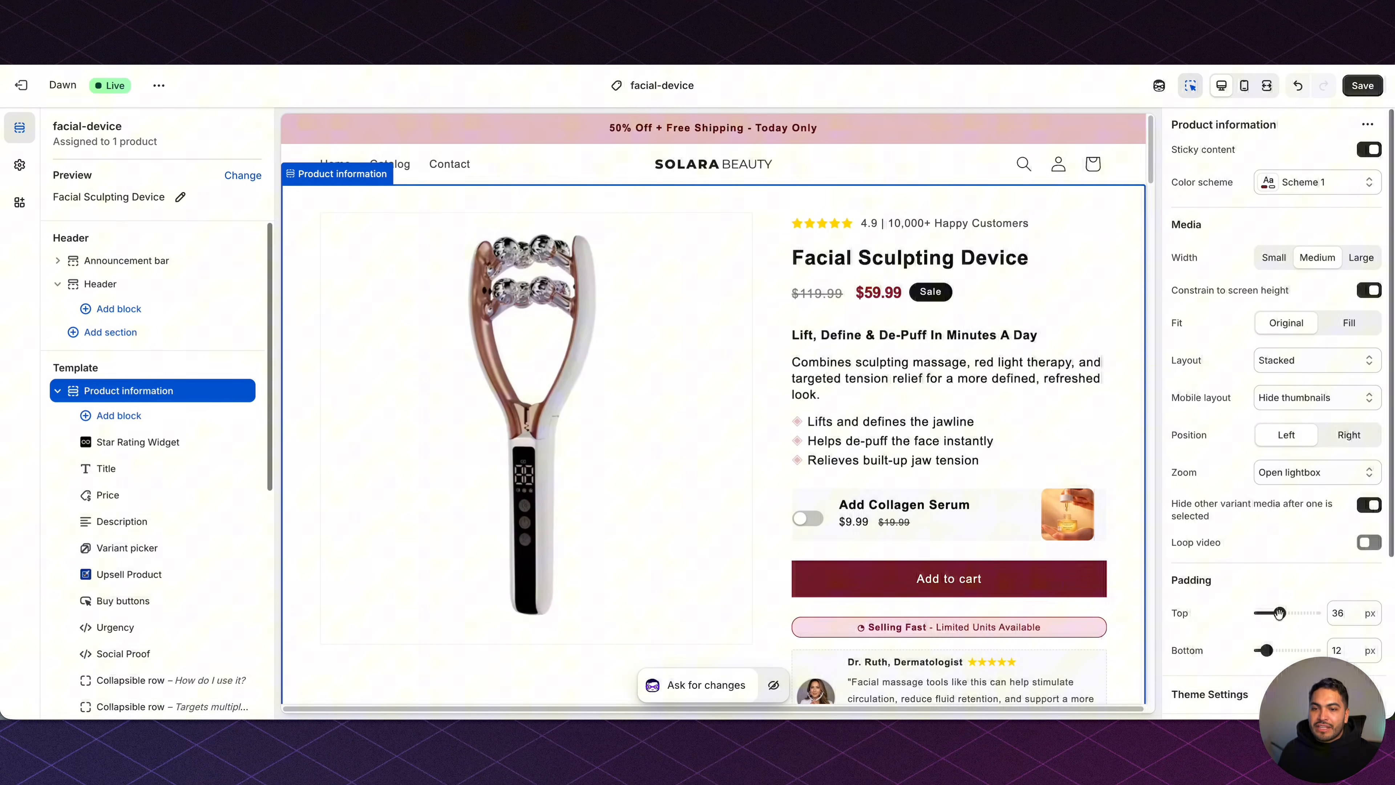
pyautogui.moveTo(1280, 612); pyautogui.dragTo(1266, 614)
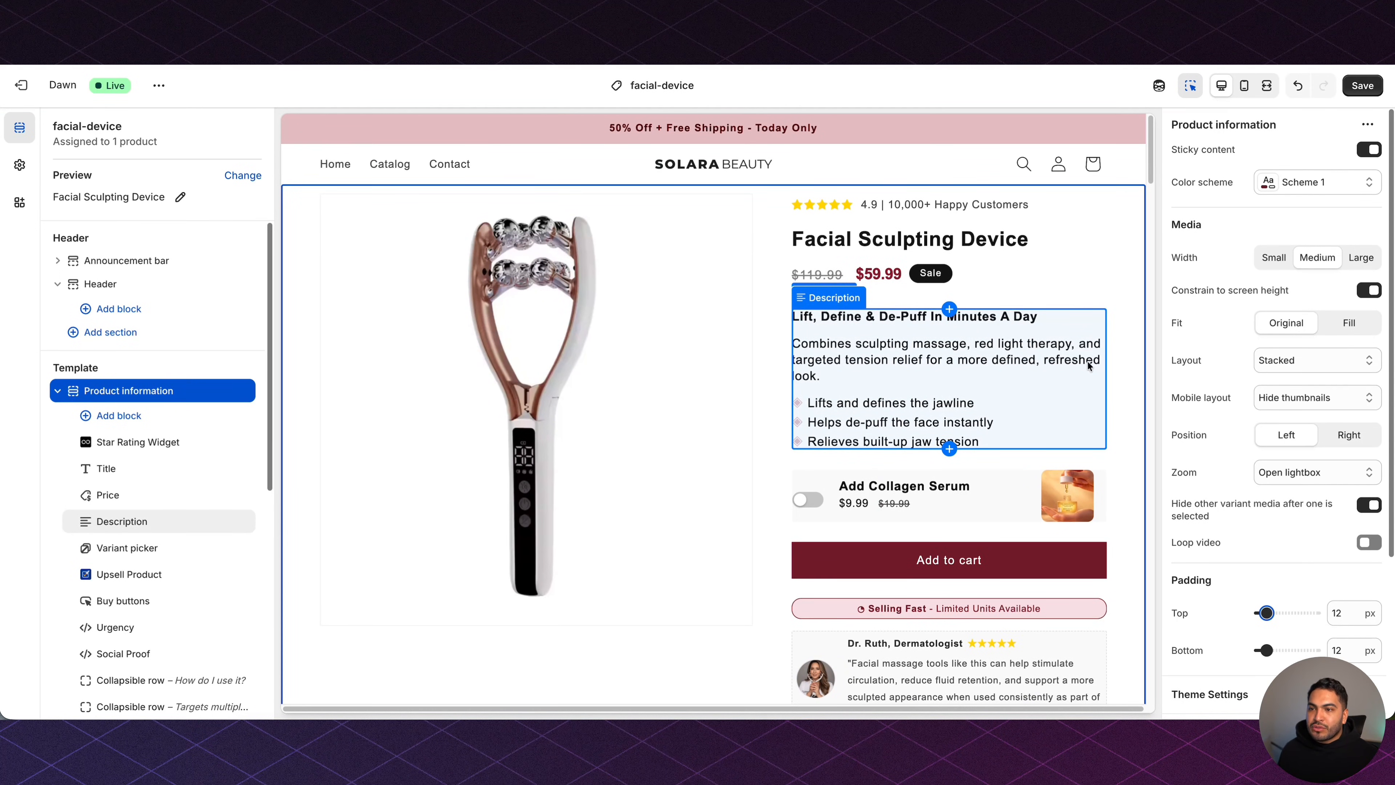
pyautogui.click(1364, 86)
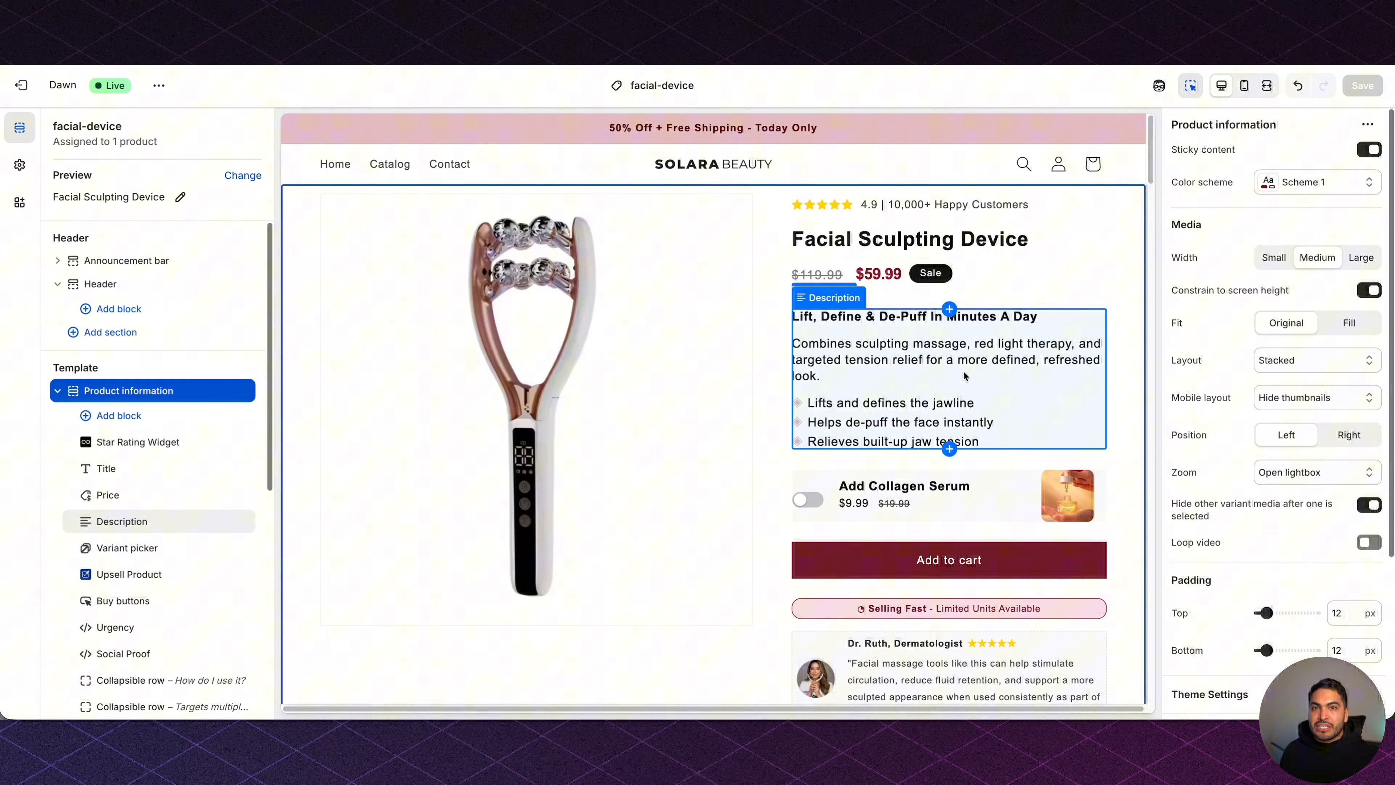
pyautogui.scroll(-5, 791, 427)
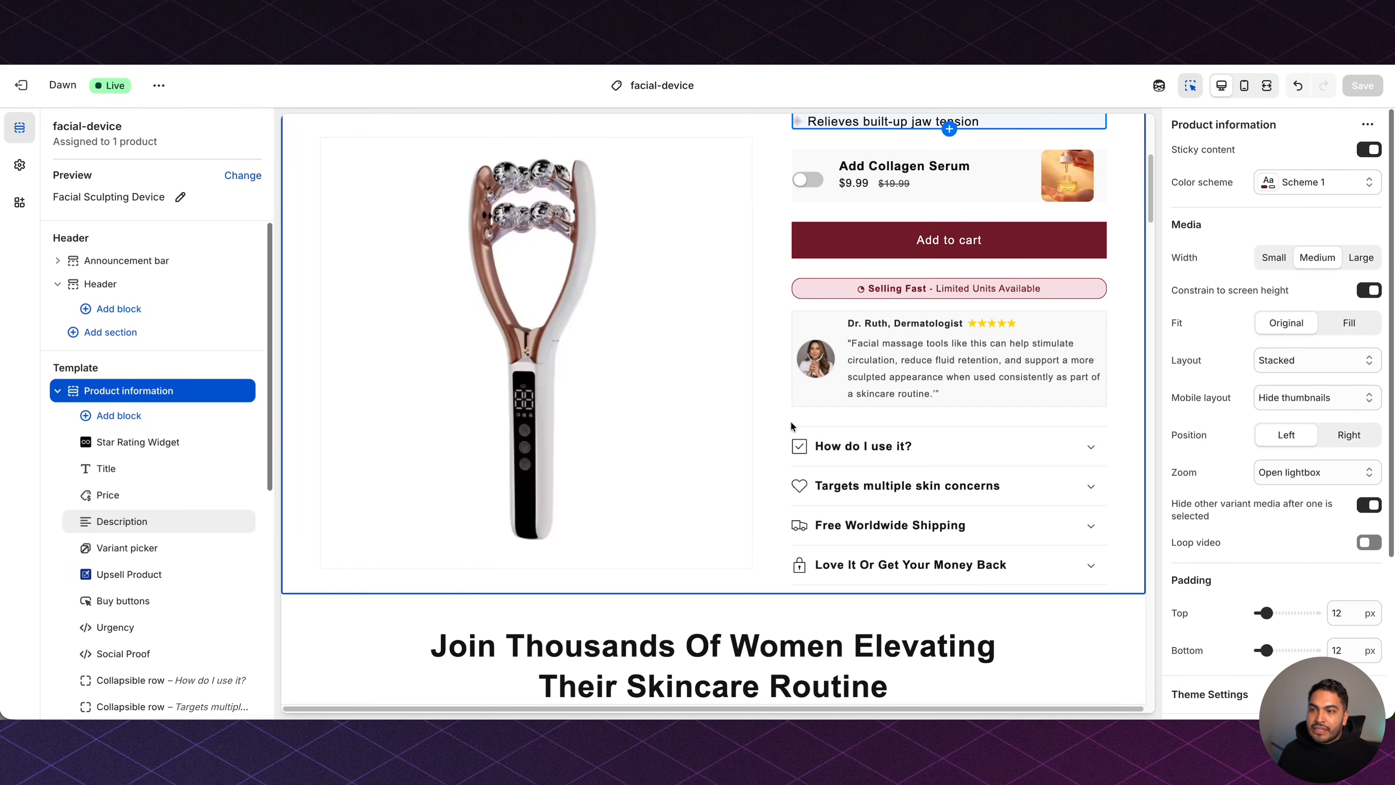
pyautogui.scroll(5, 791, 427)
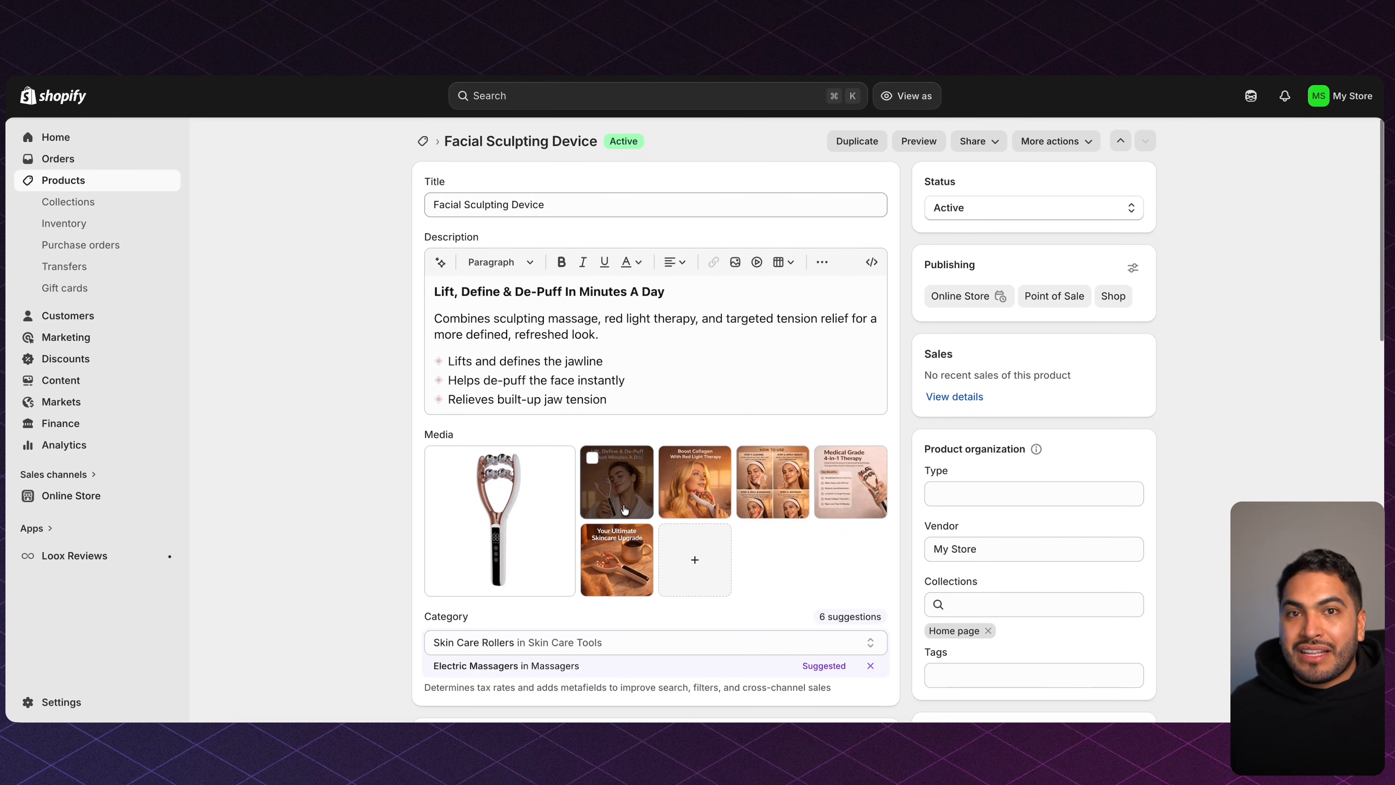
# Move the Lift, Define & De-Puff image to first, remove the plain device photo, and save.
pyautogui.moveTo(624, 509); pyautogui.dragTo(527, 508)
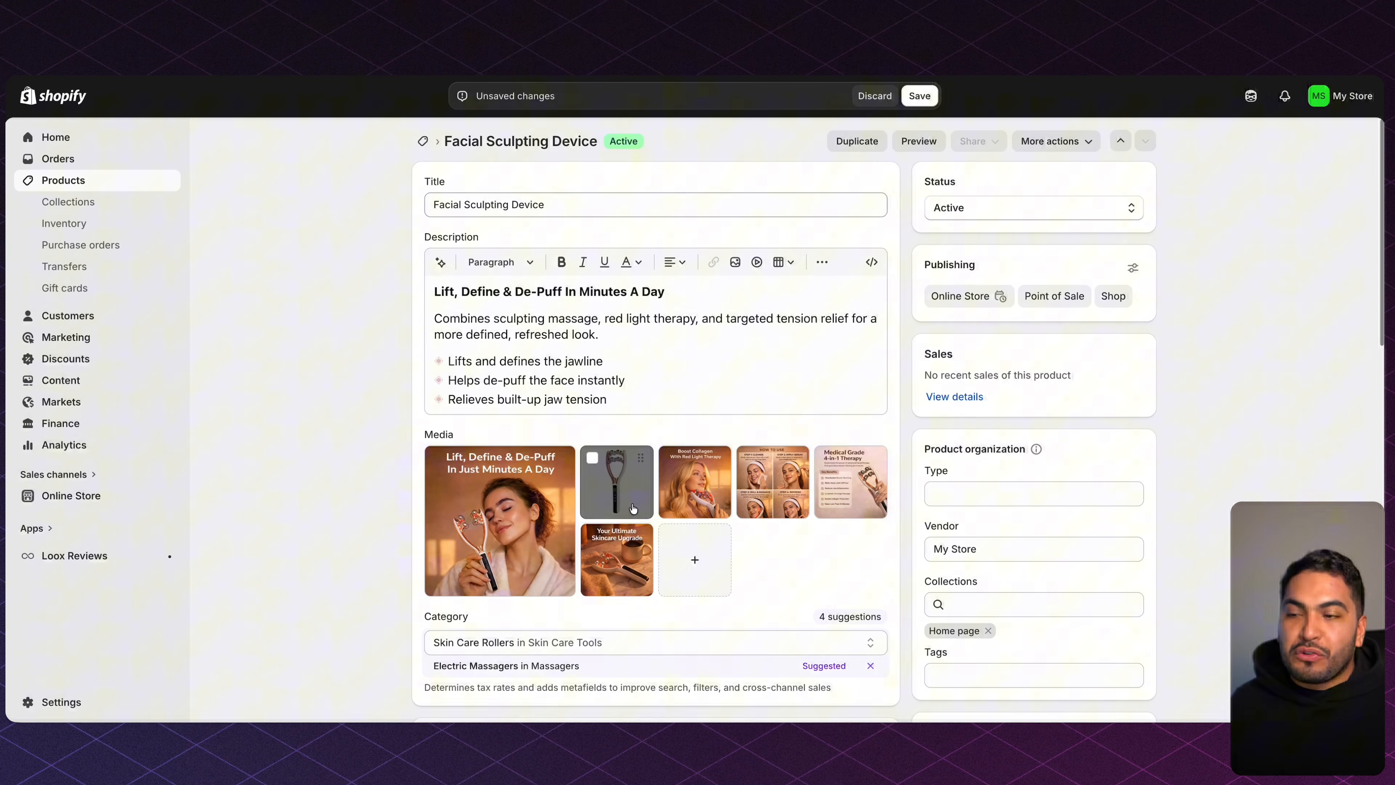
pyautogui.moveTo(633, 508); pyautogui.dragTo(669, 456)
pyautogui.click(670, 458)
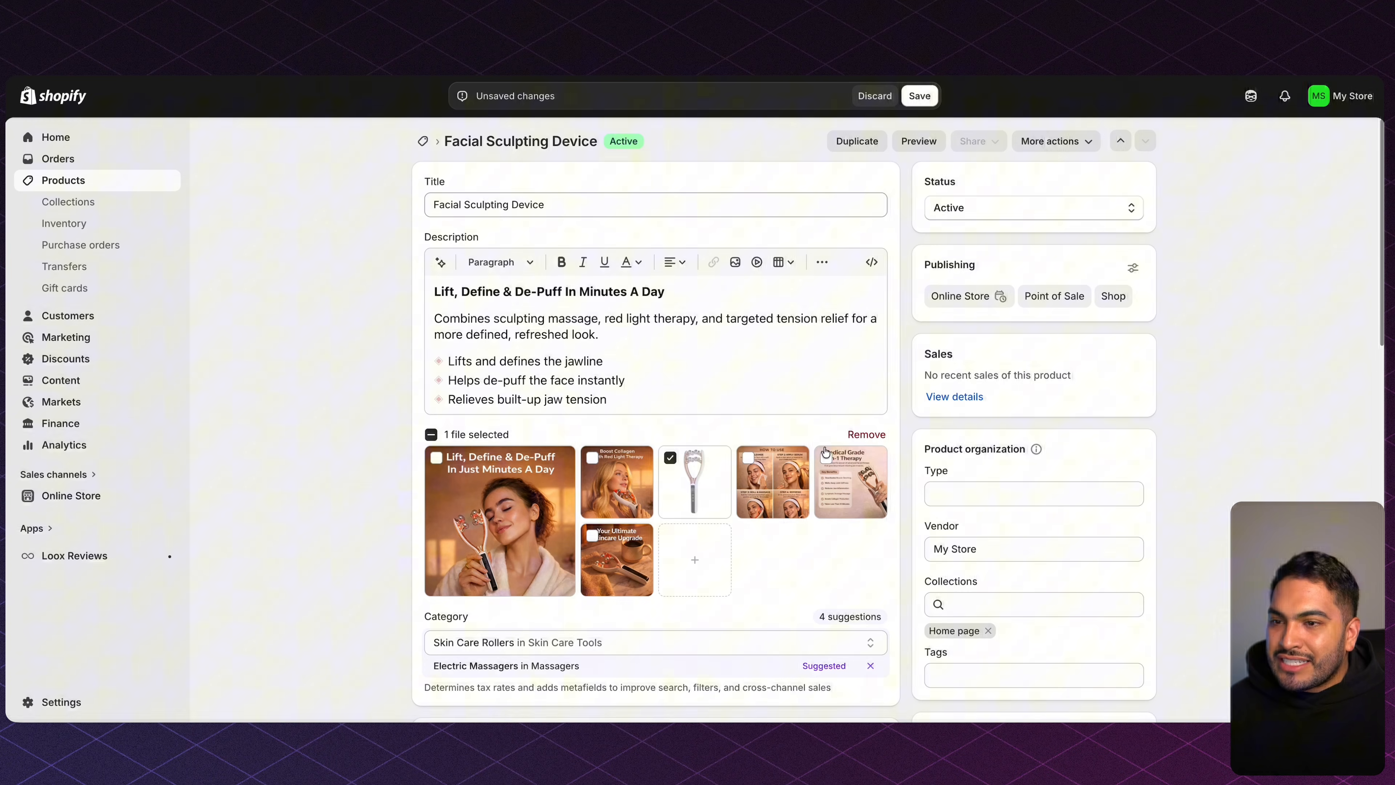
pyautogui.click(859, 435)
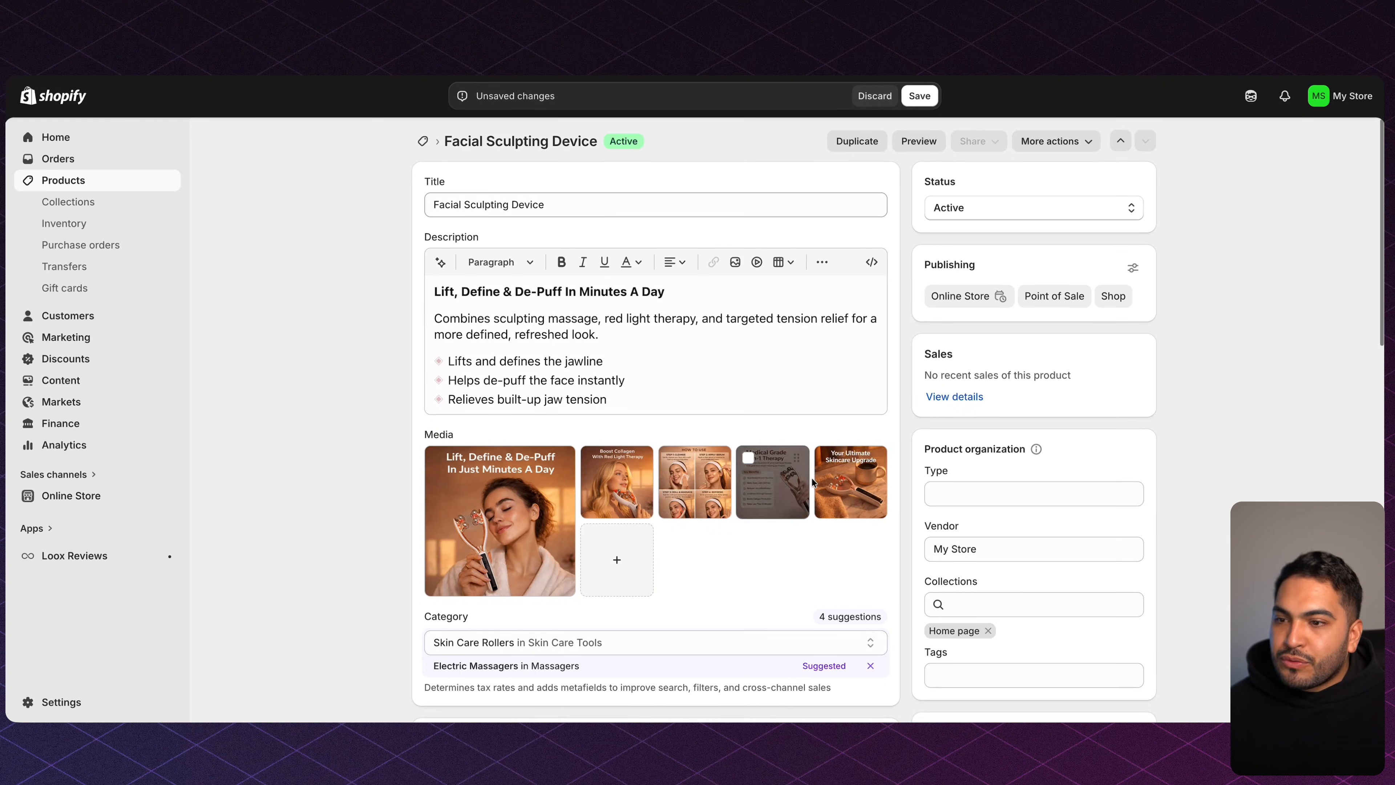
pyautogui.click(919, 95)
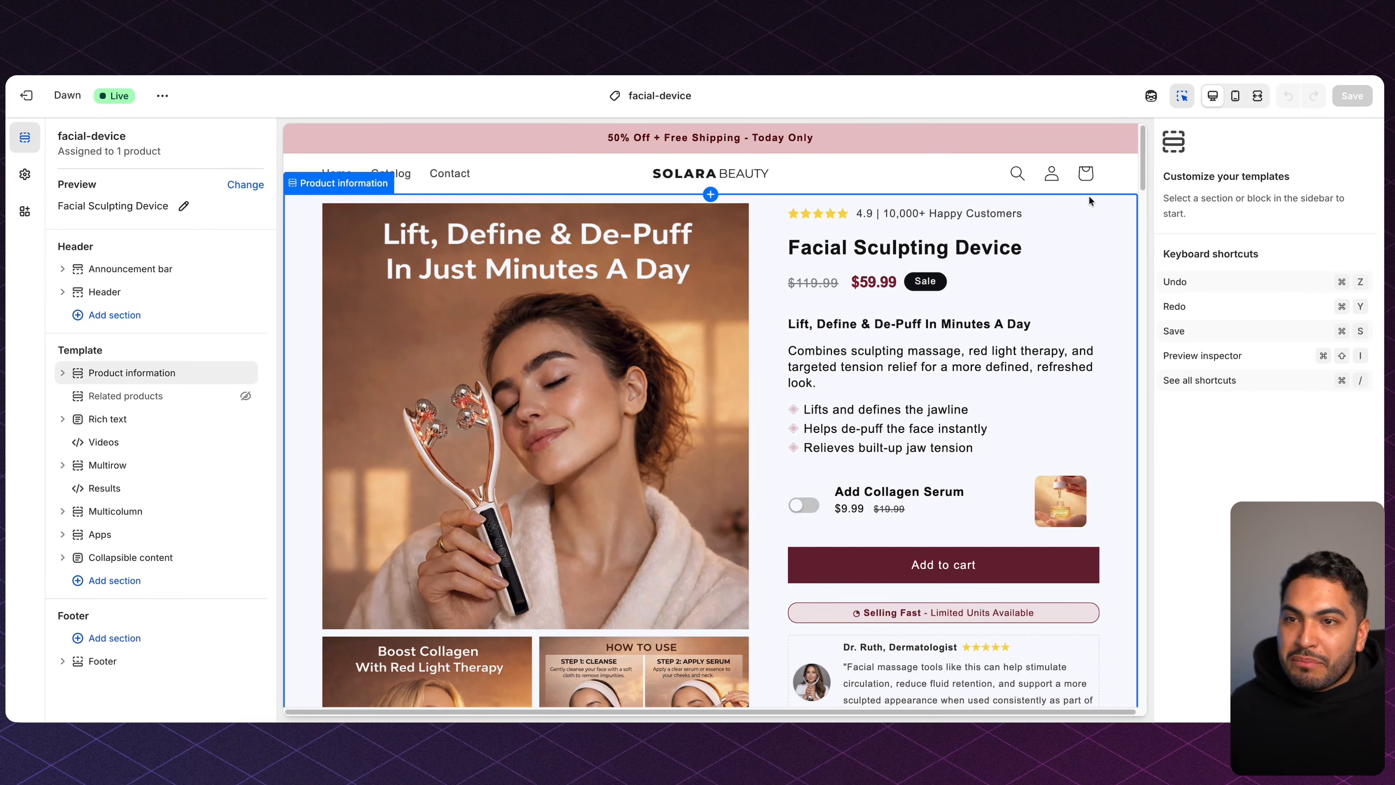
# Set the Product information media Layout to Thumbnail carousel and save.
pyautogui.scroll(-3, 1088, 195)
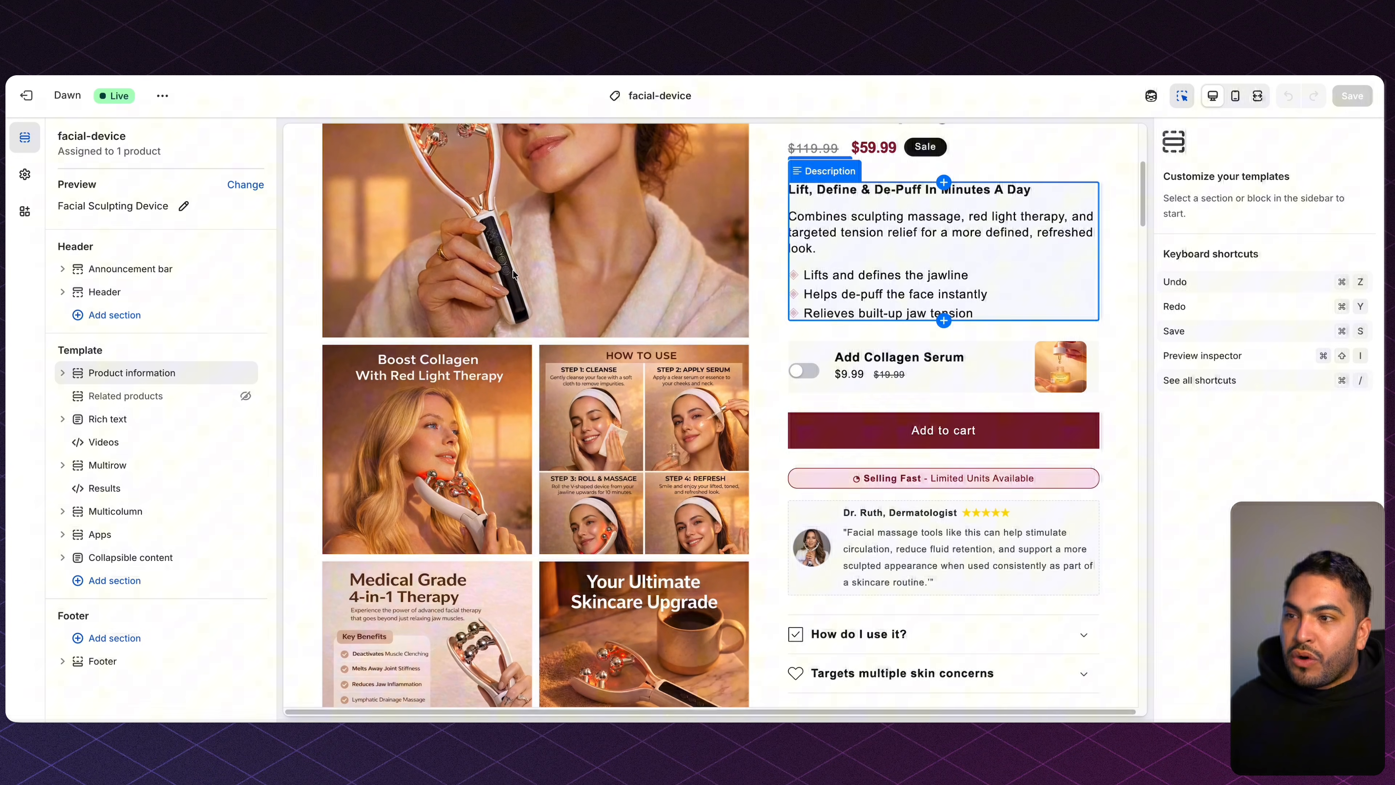
pyautogui.click(547, 251)
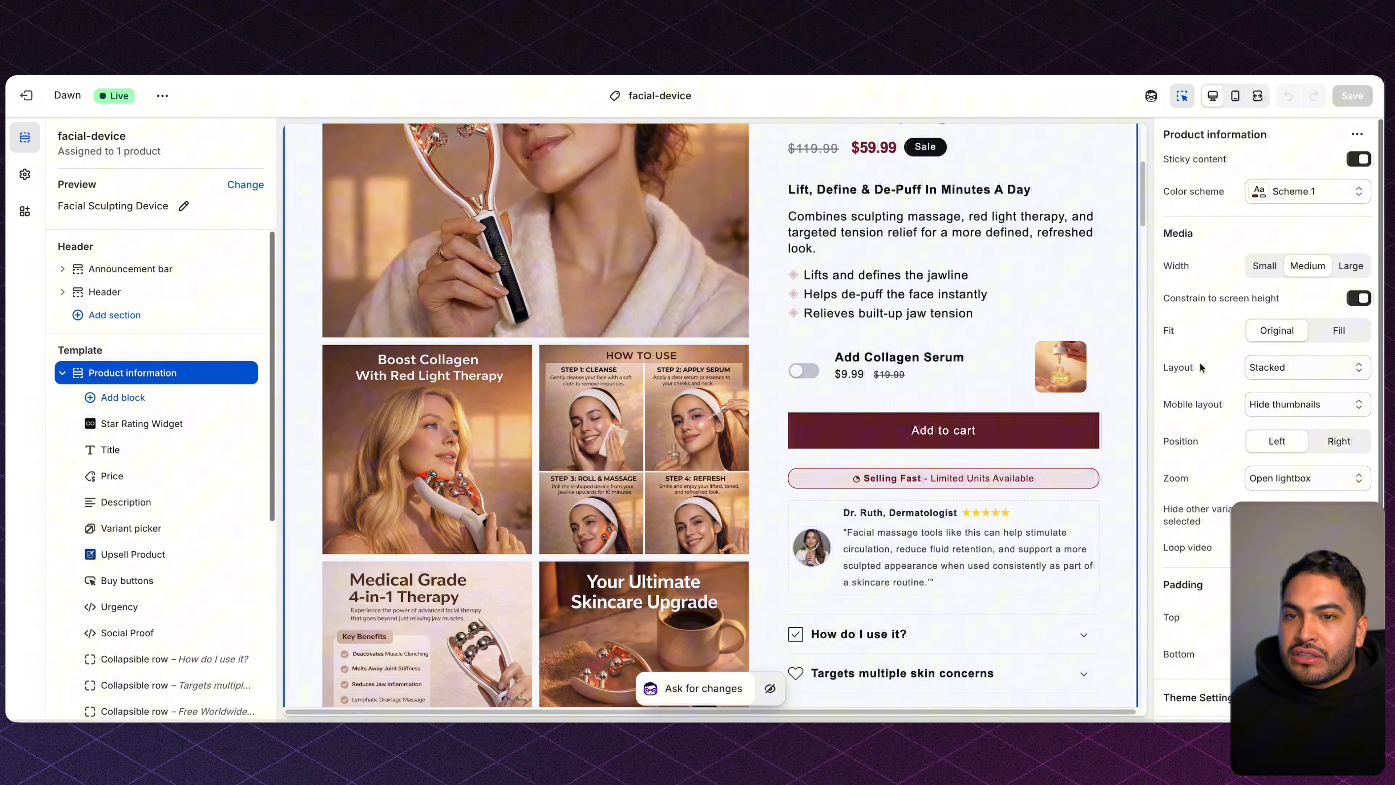
pyautogui.click(1321, 367)
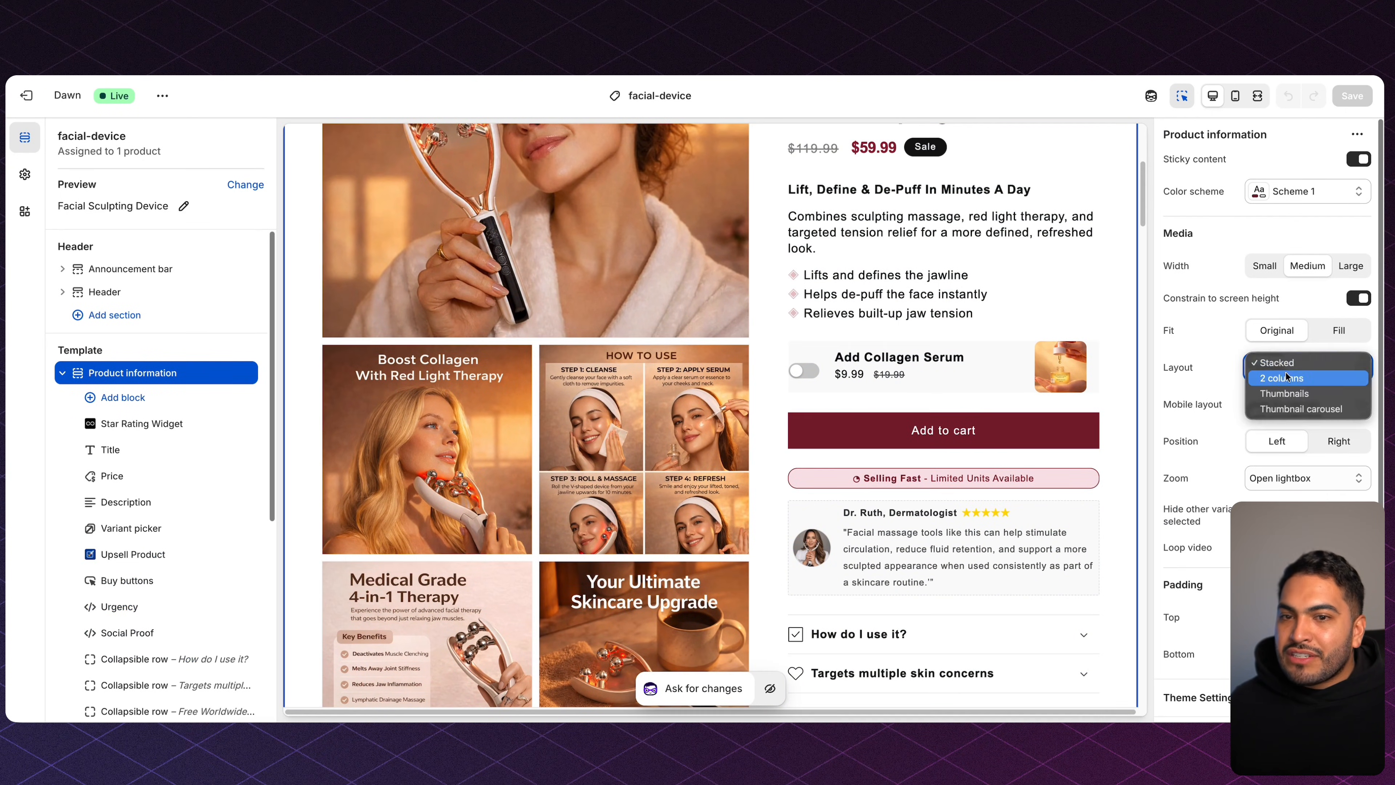
pyautogui.click(1314, 409)
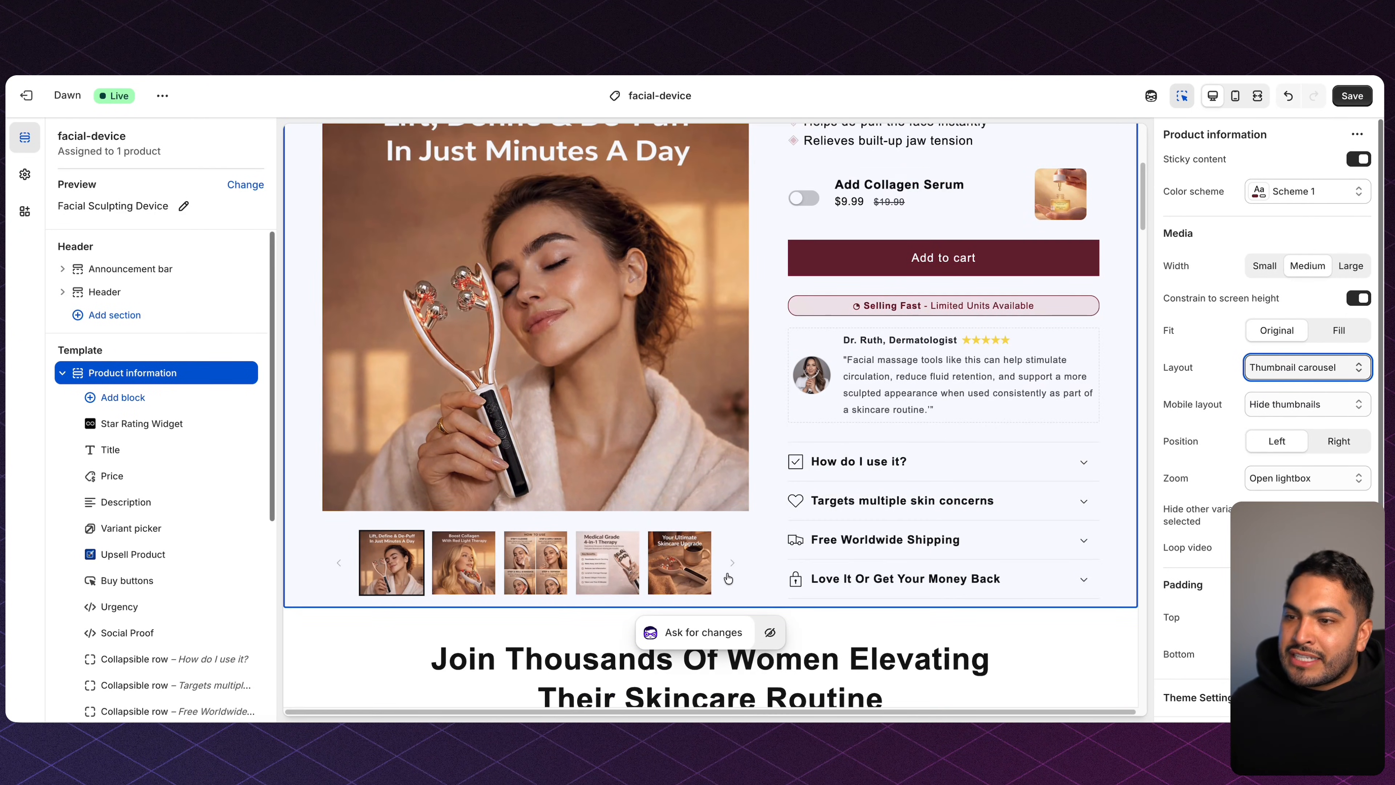
pyautogui.click(1347, 97)
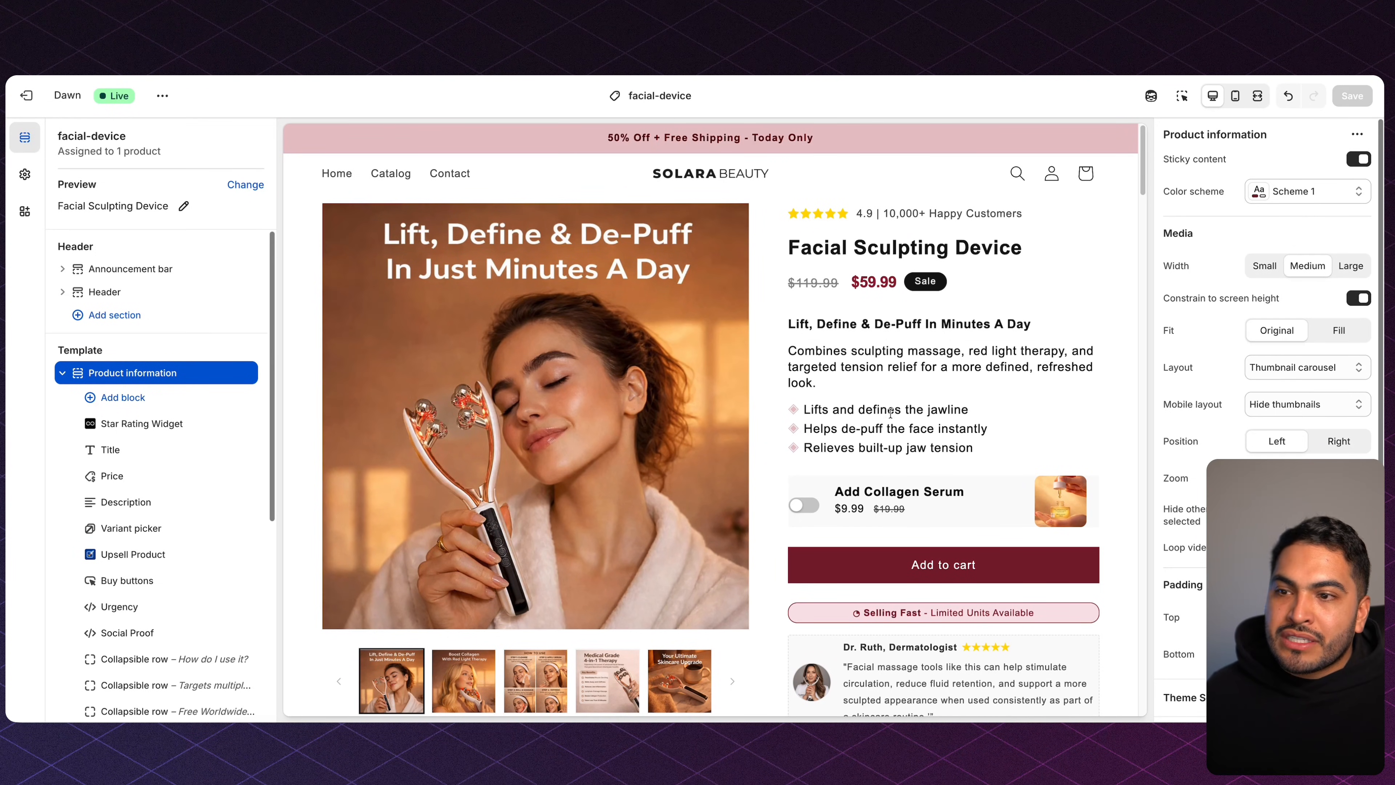
# Toggle on the Collagen Serum add-on, then scroll past the TikTok video row to the jawline section.
pyautogui.scroll(-2, 887, 382)
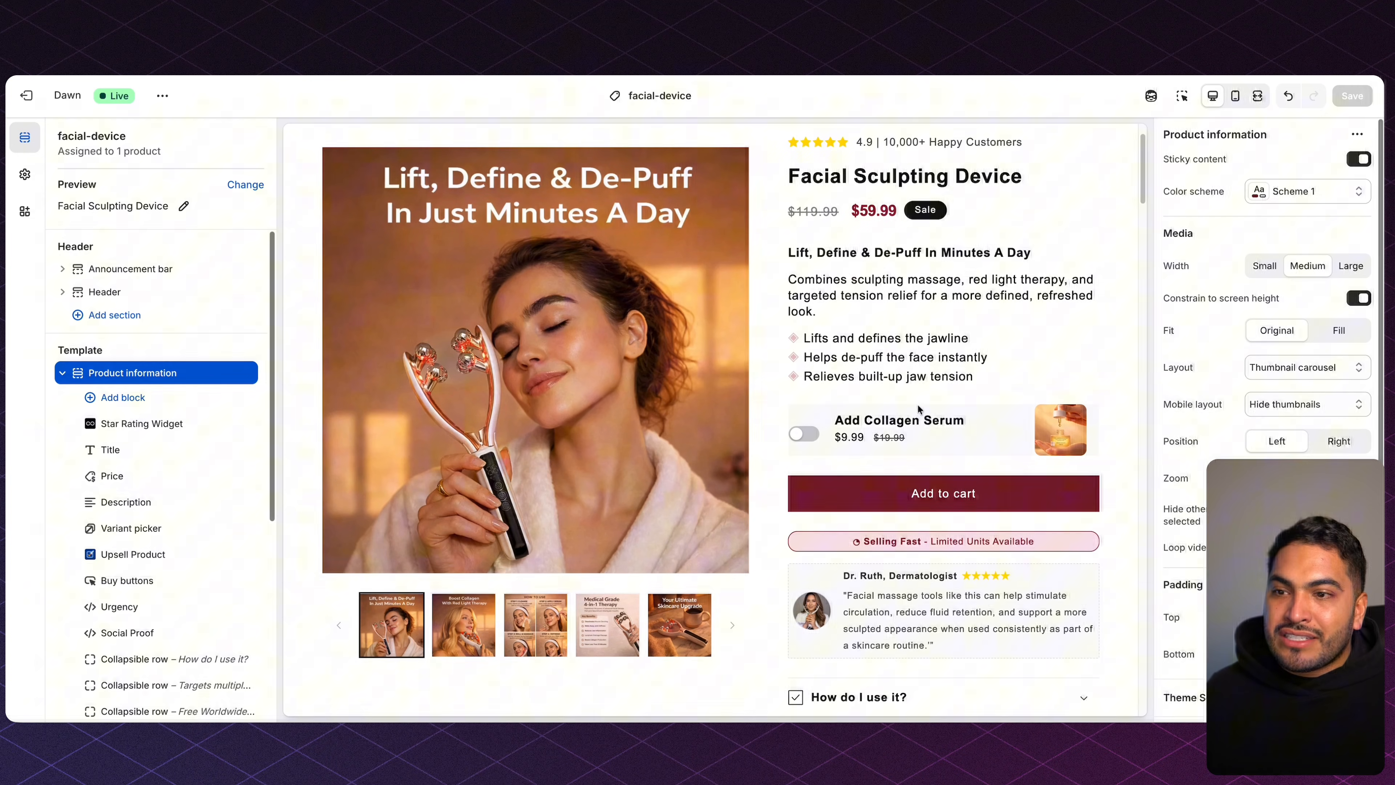
pyautogui.click(813, 439)
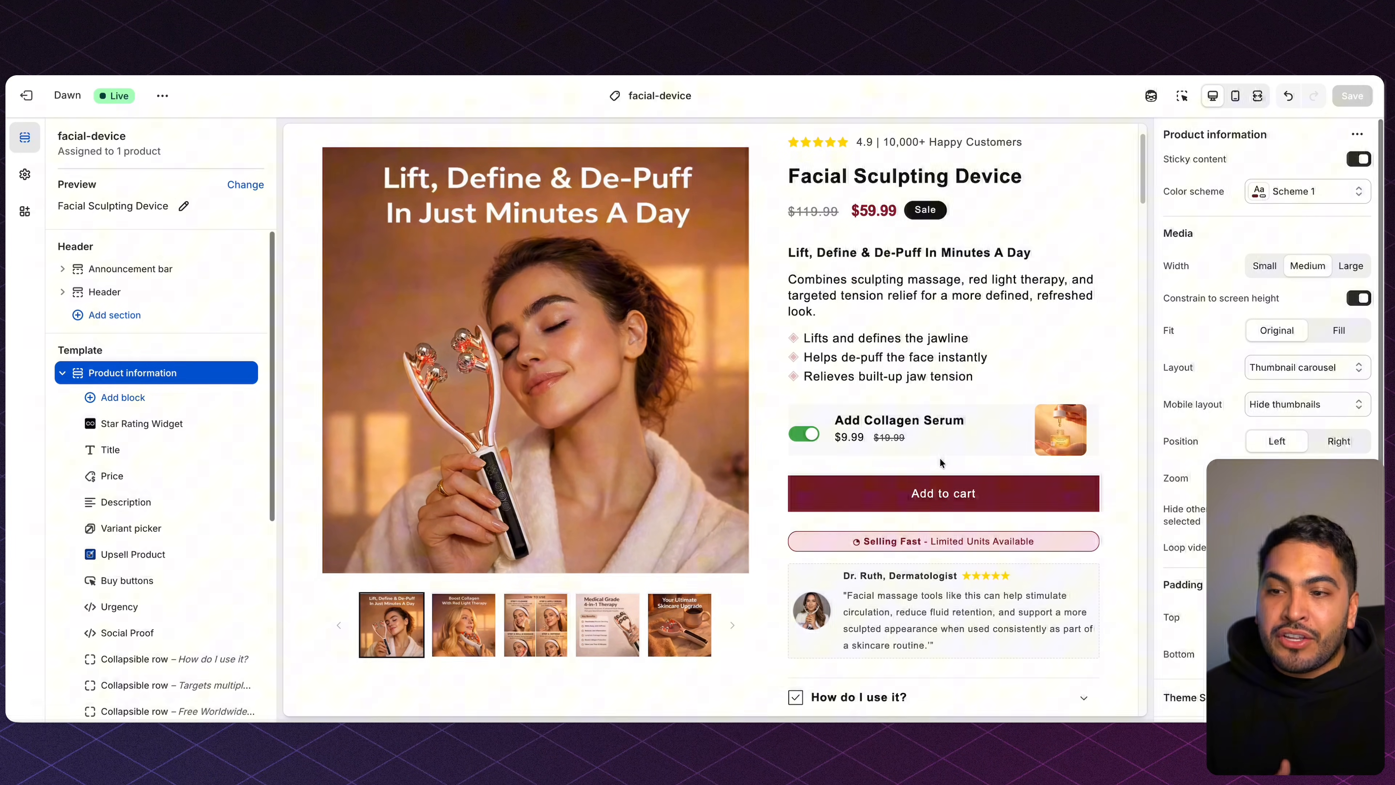
pyautogui.scroll(-5, 940, 458)
pyautogui.scroll(-8, 940, 459)
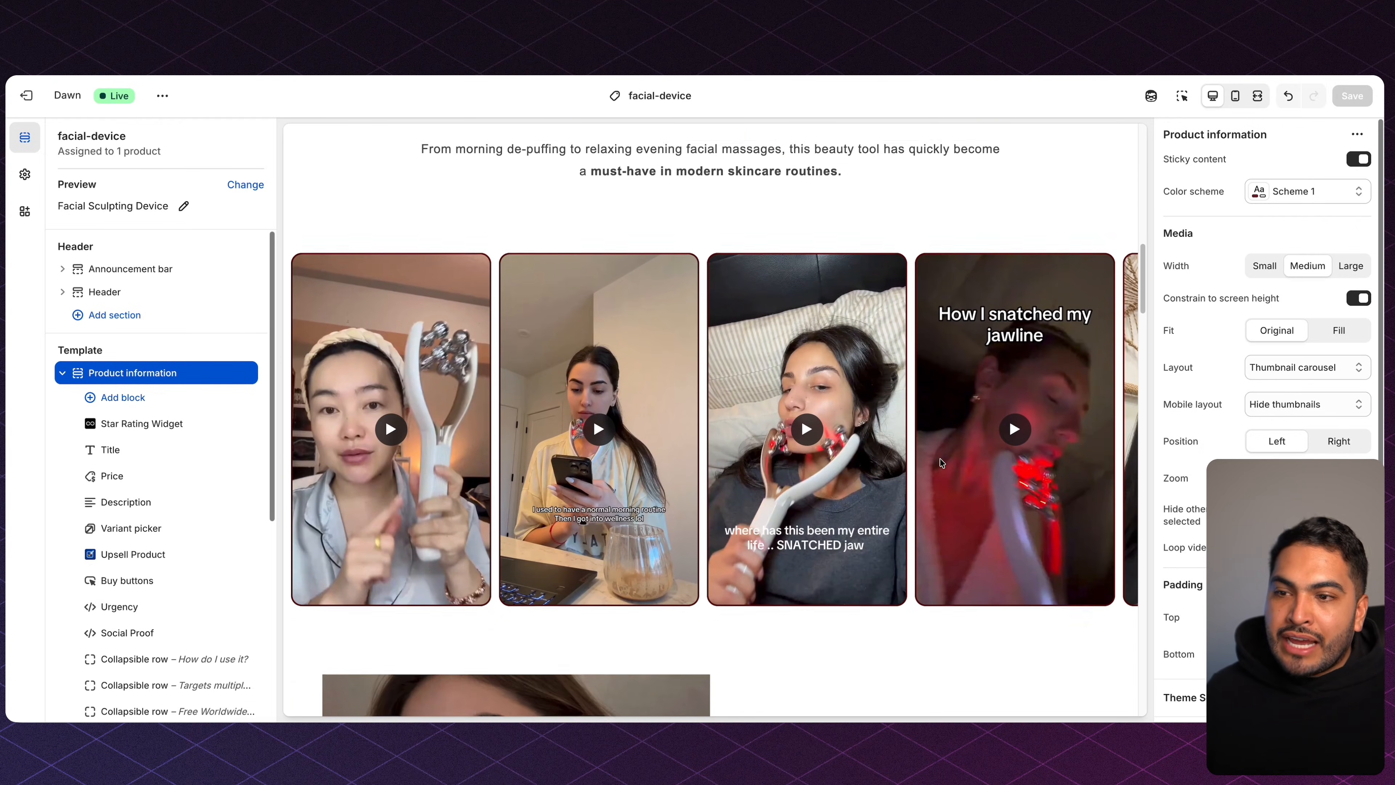
pyautogui.scroll(-6, 939, 458)
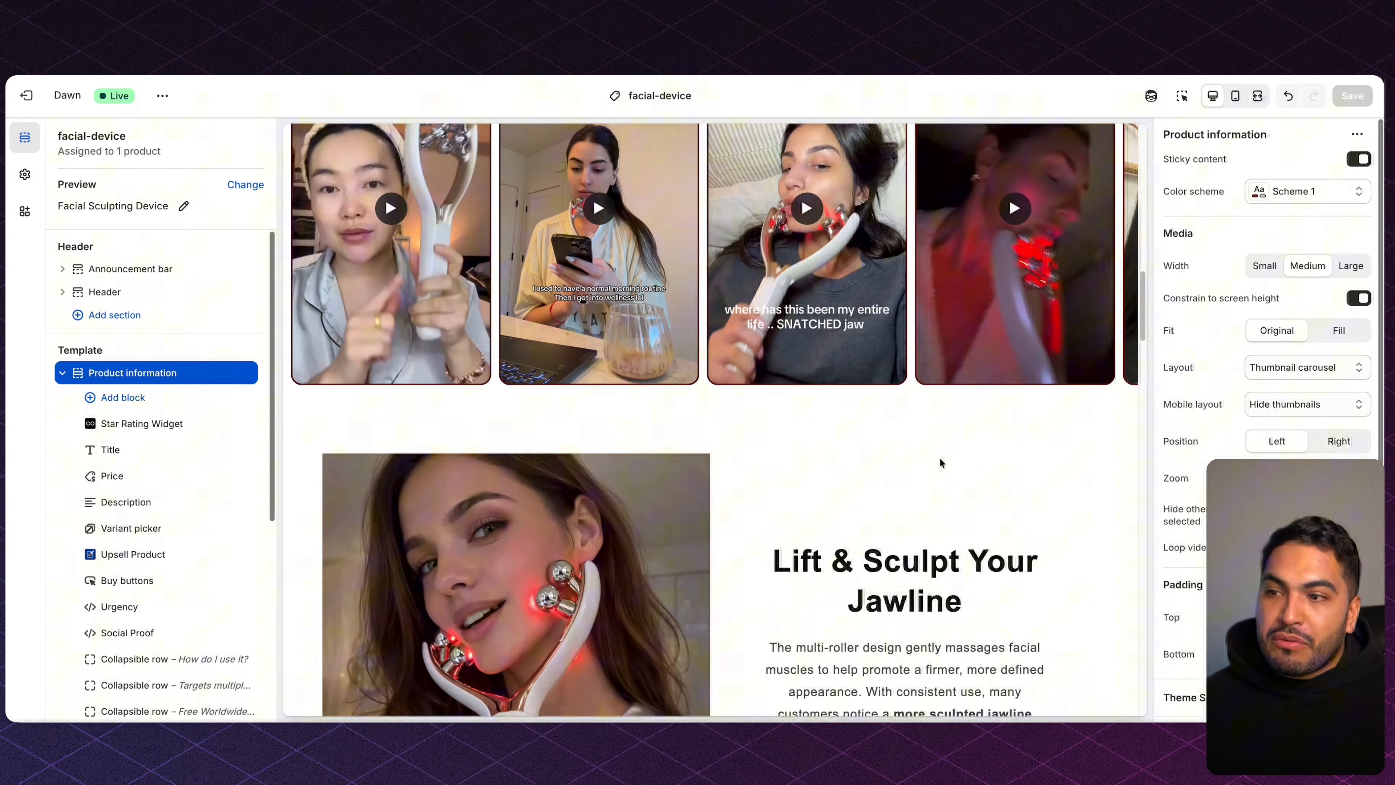
pyautogui.scroll(-3, 939, 462)
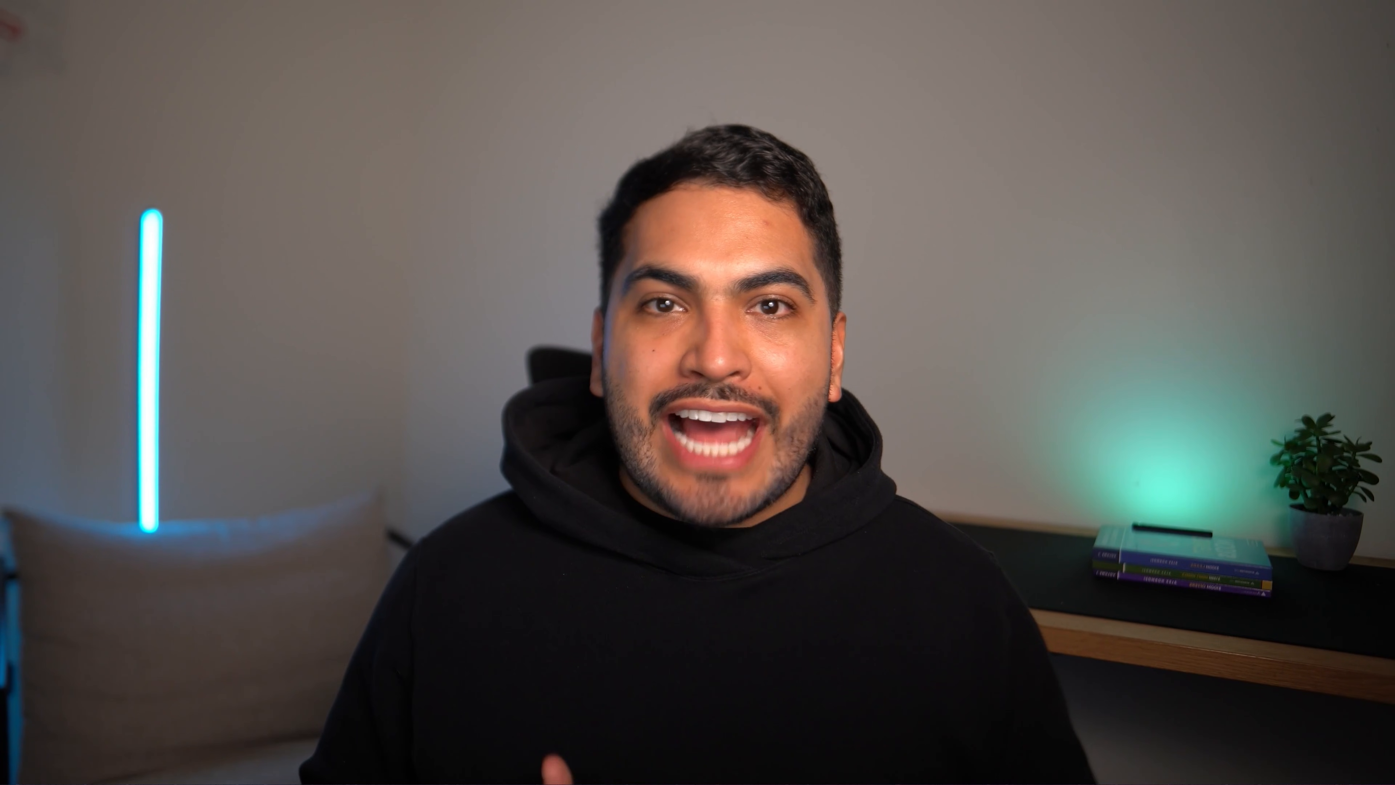